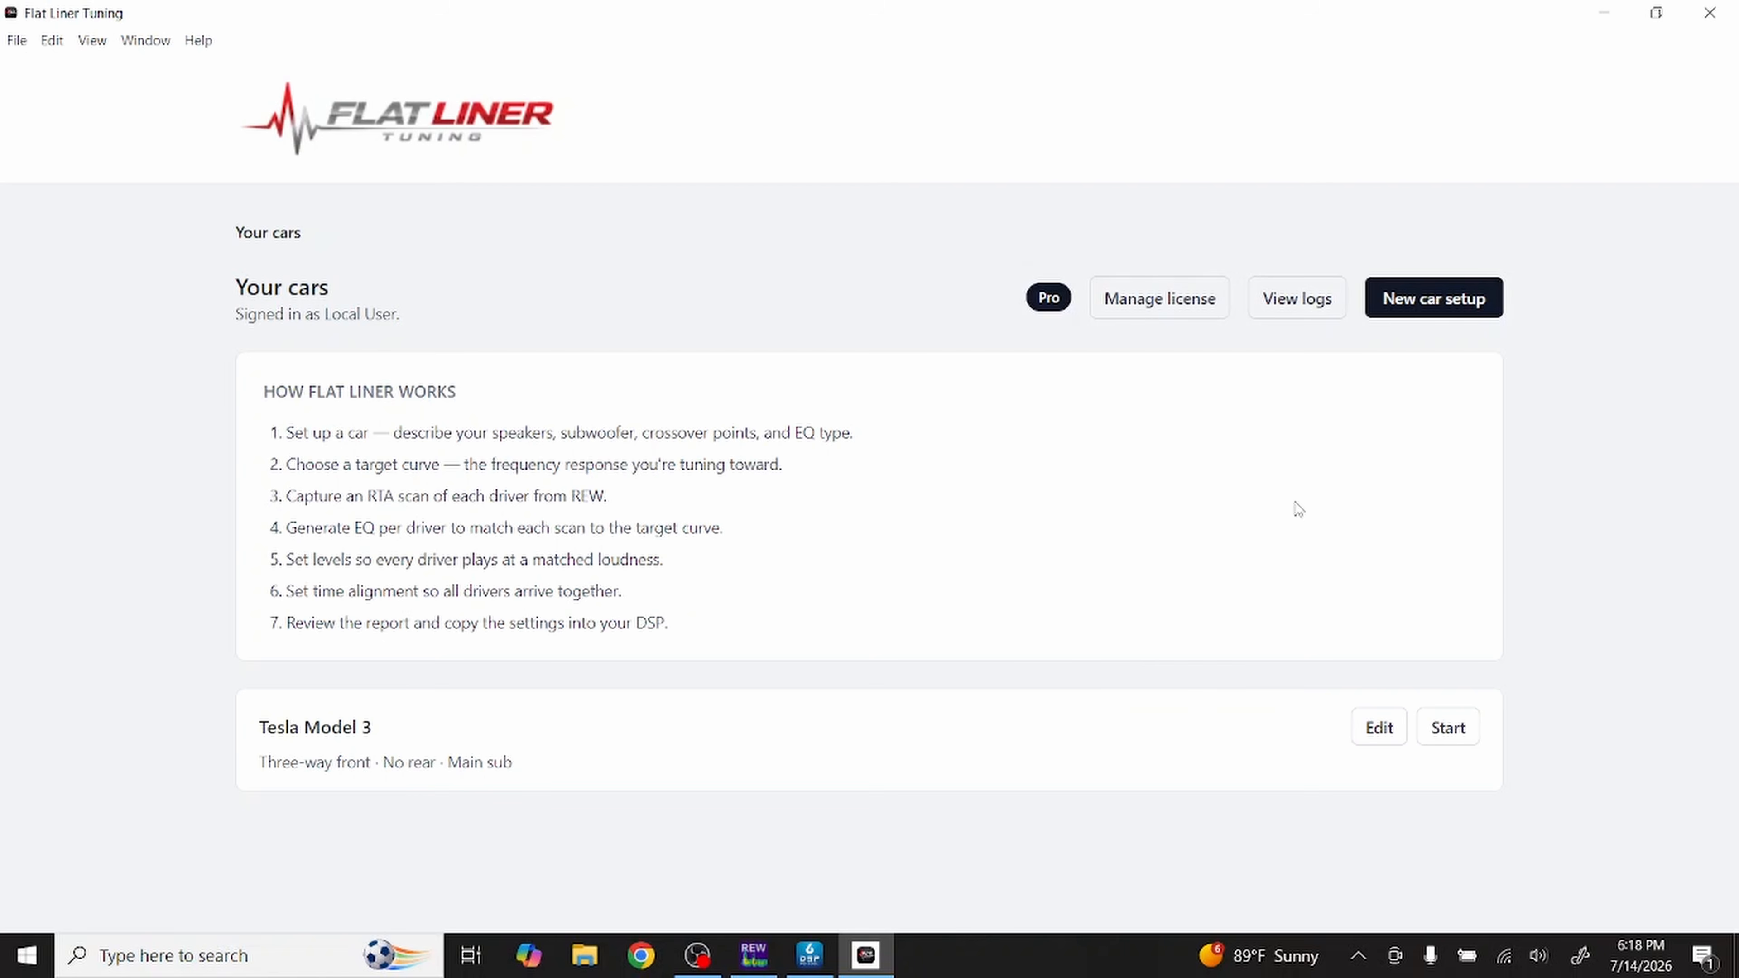
Step: Open the Tesla Model 3 setup for editing and review its client details, front stage topology, rear channels and subwoofer system
left_click(1379, 729)
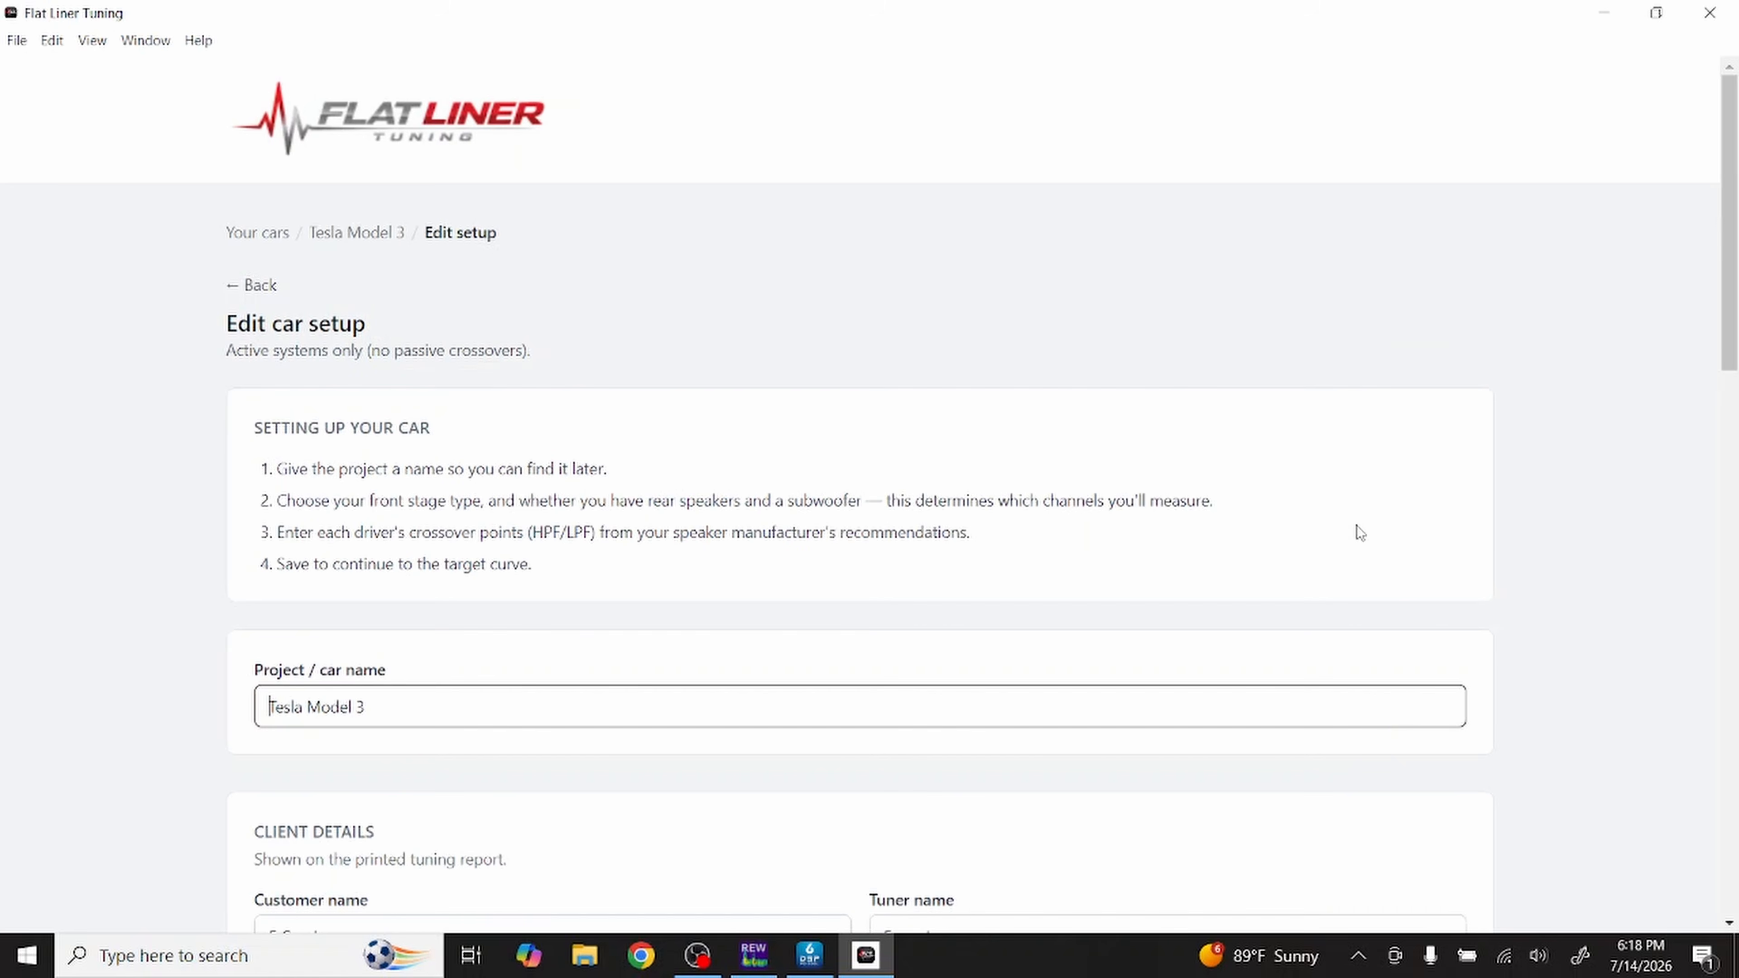
scroll(1359, 532, "down", 2)
scroll(1356, 525, "down", 4)
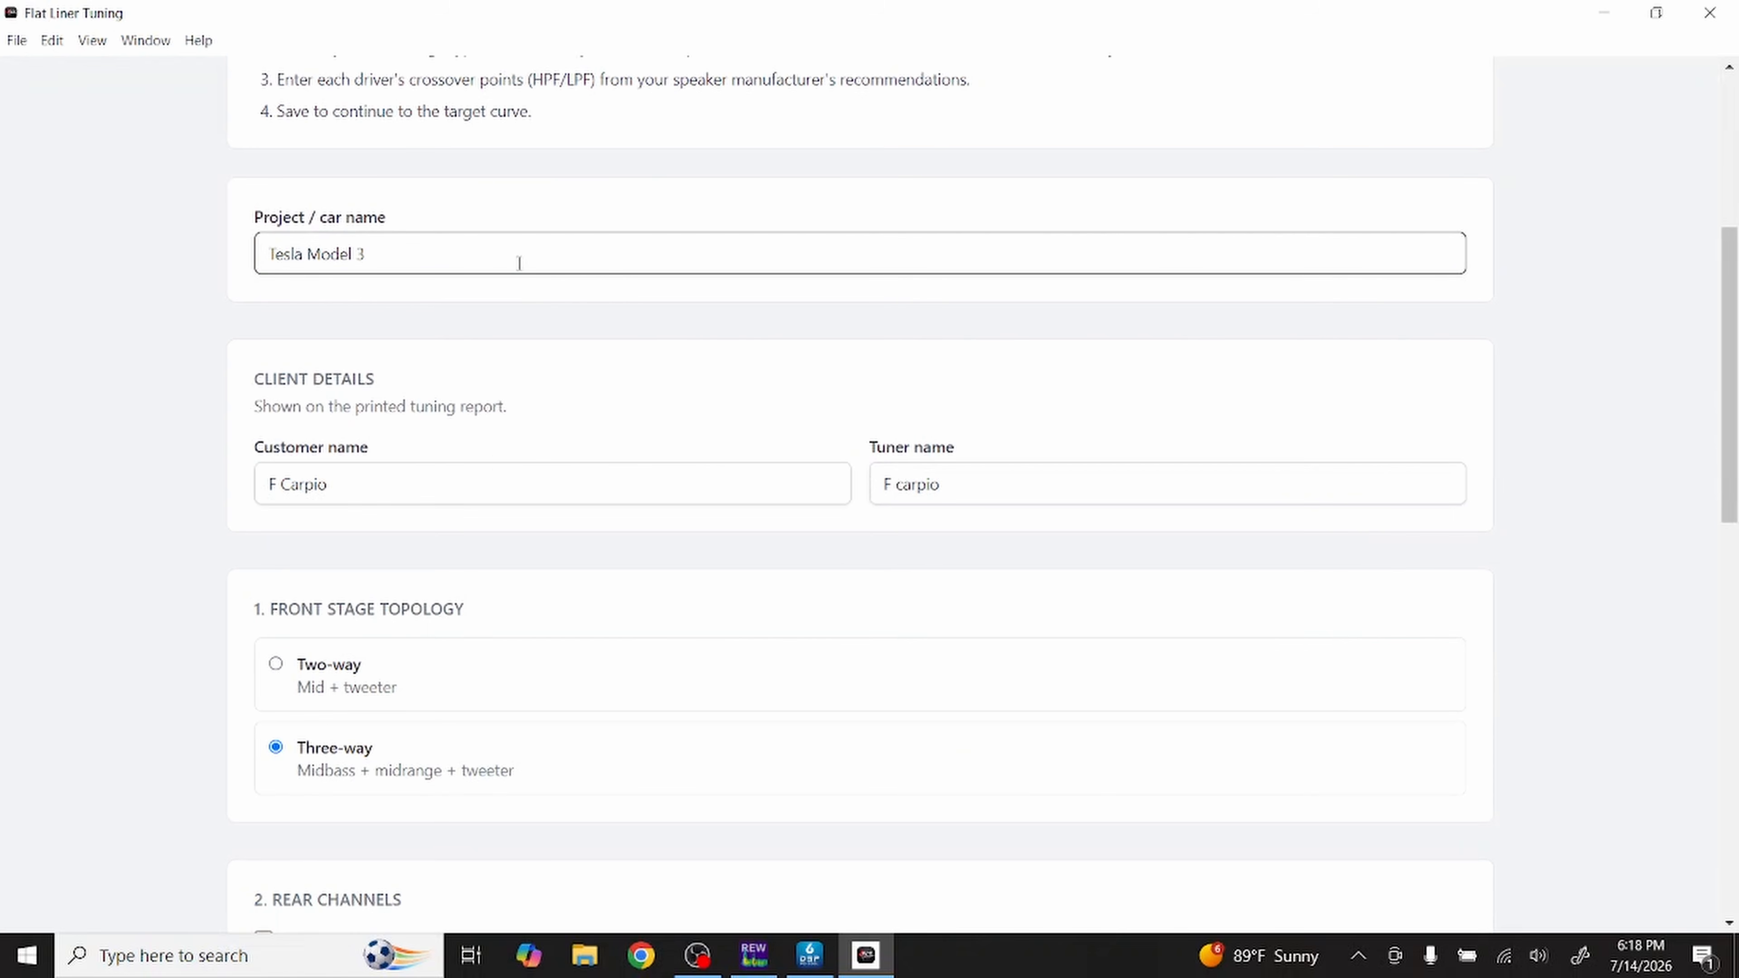
left_click(396, 491)
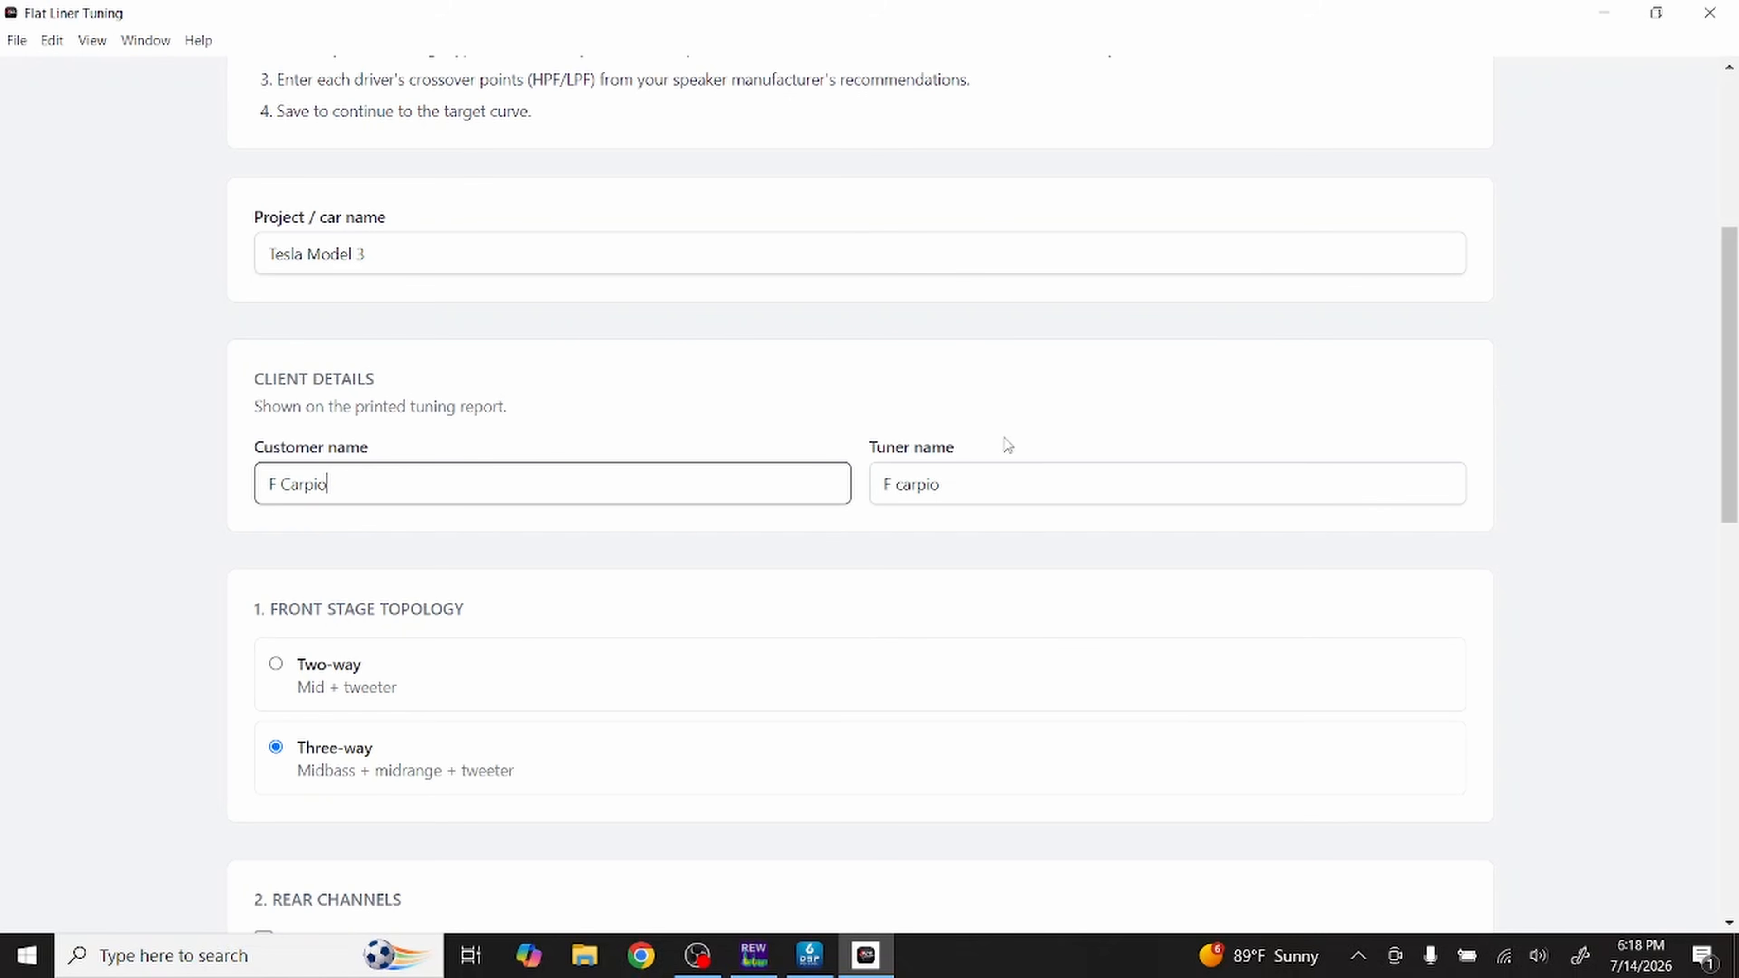
scroll(1007, 445, "down", 6)
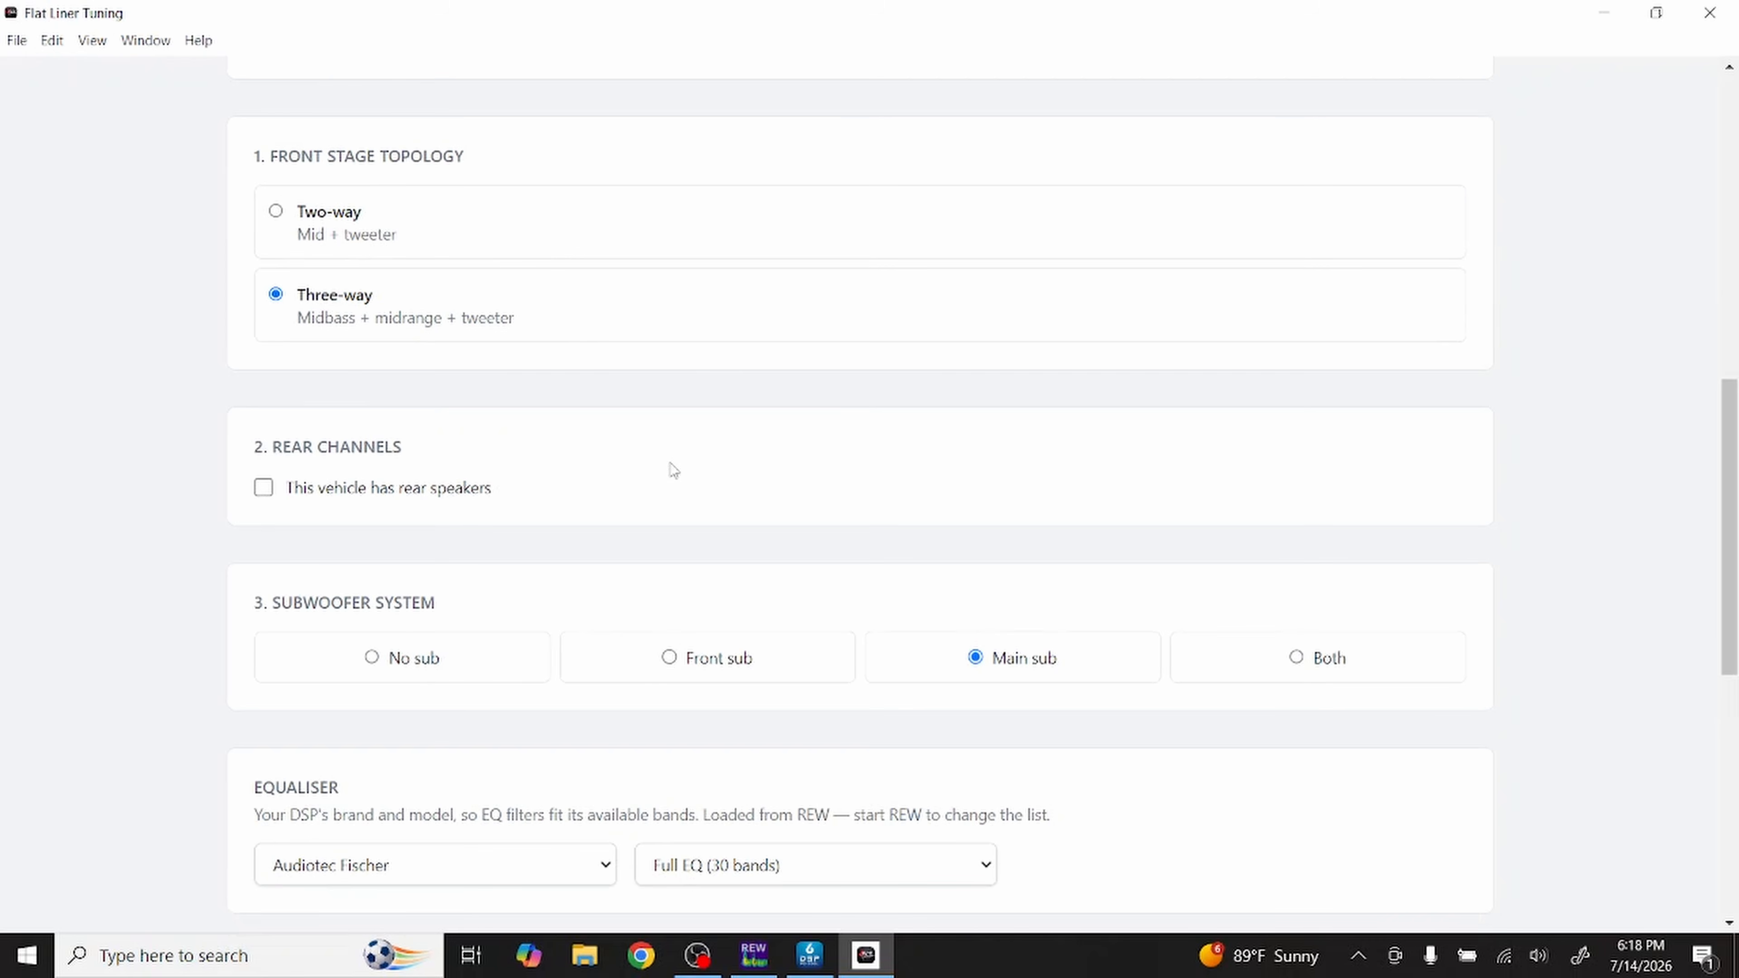
scroll(674, 471, "down", 3)
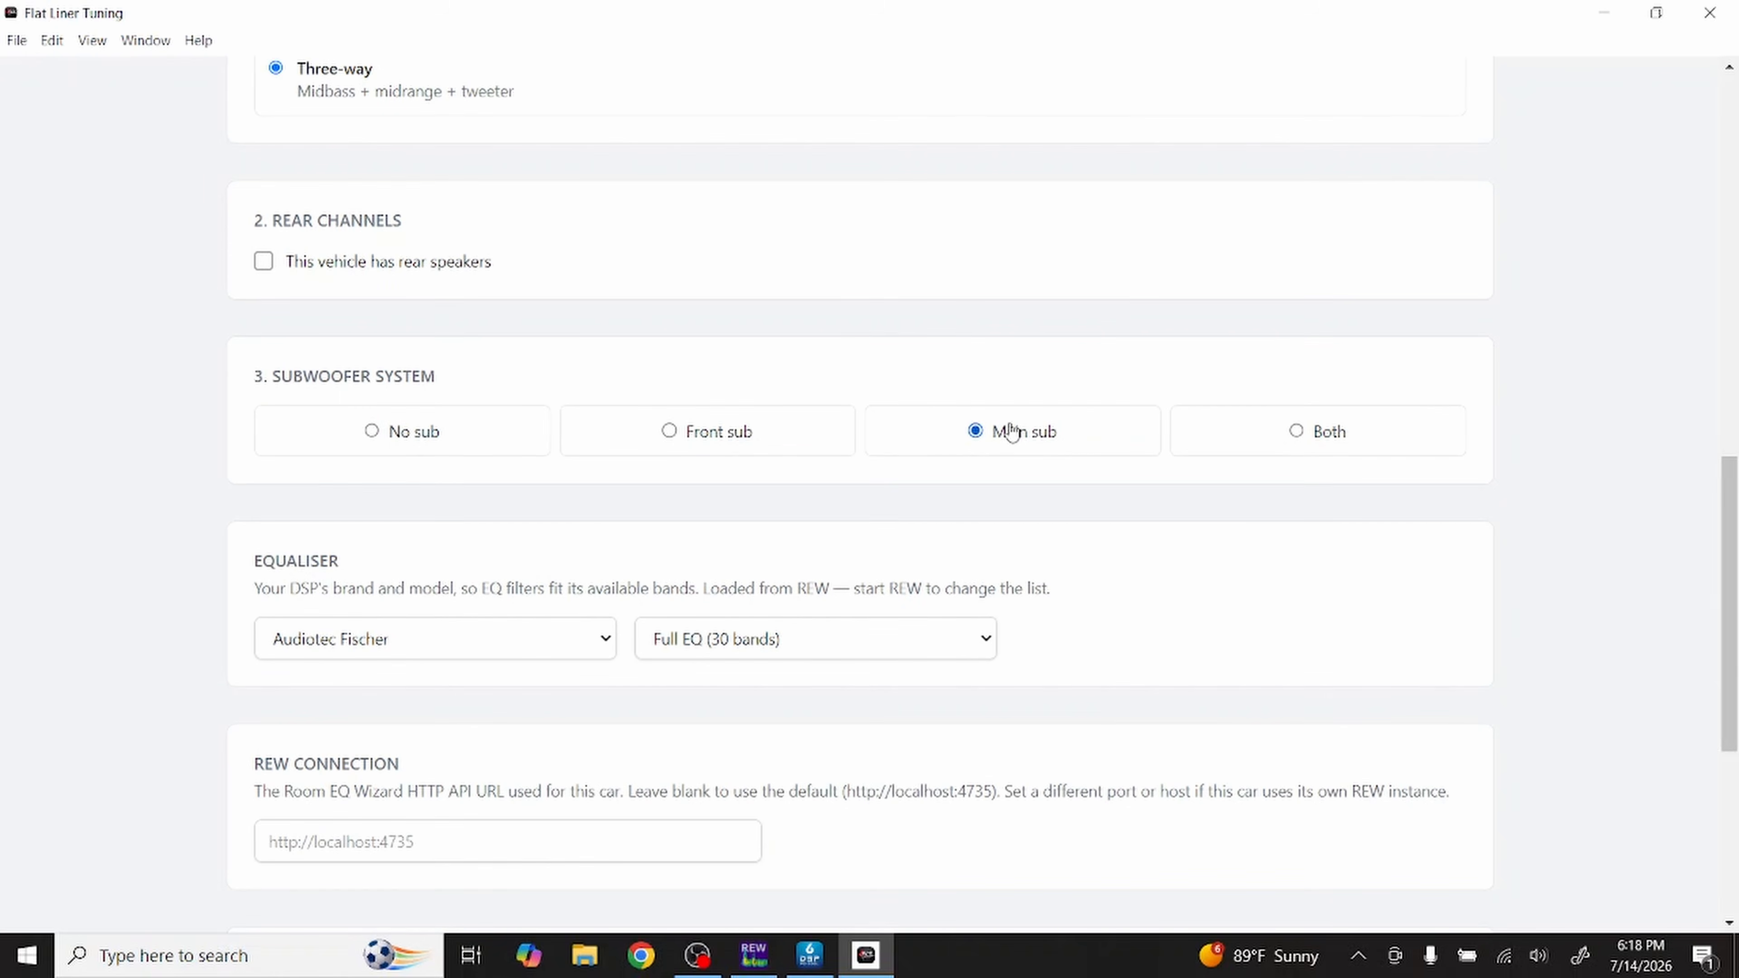
scroll(1021, 432, "down", 5)
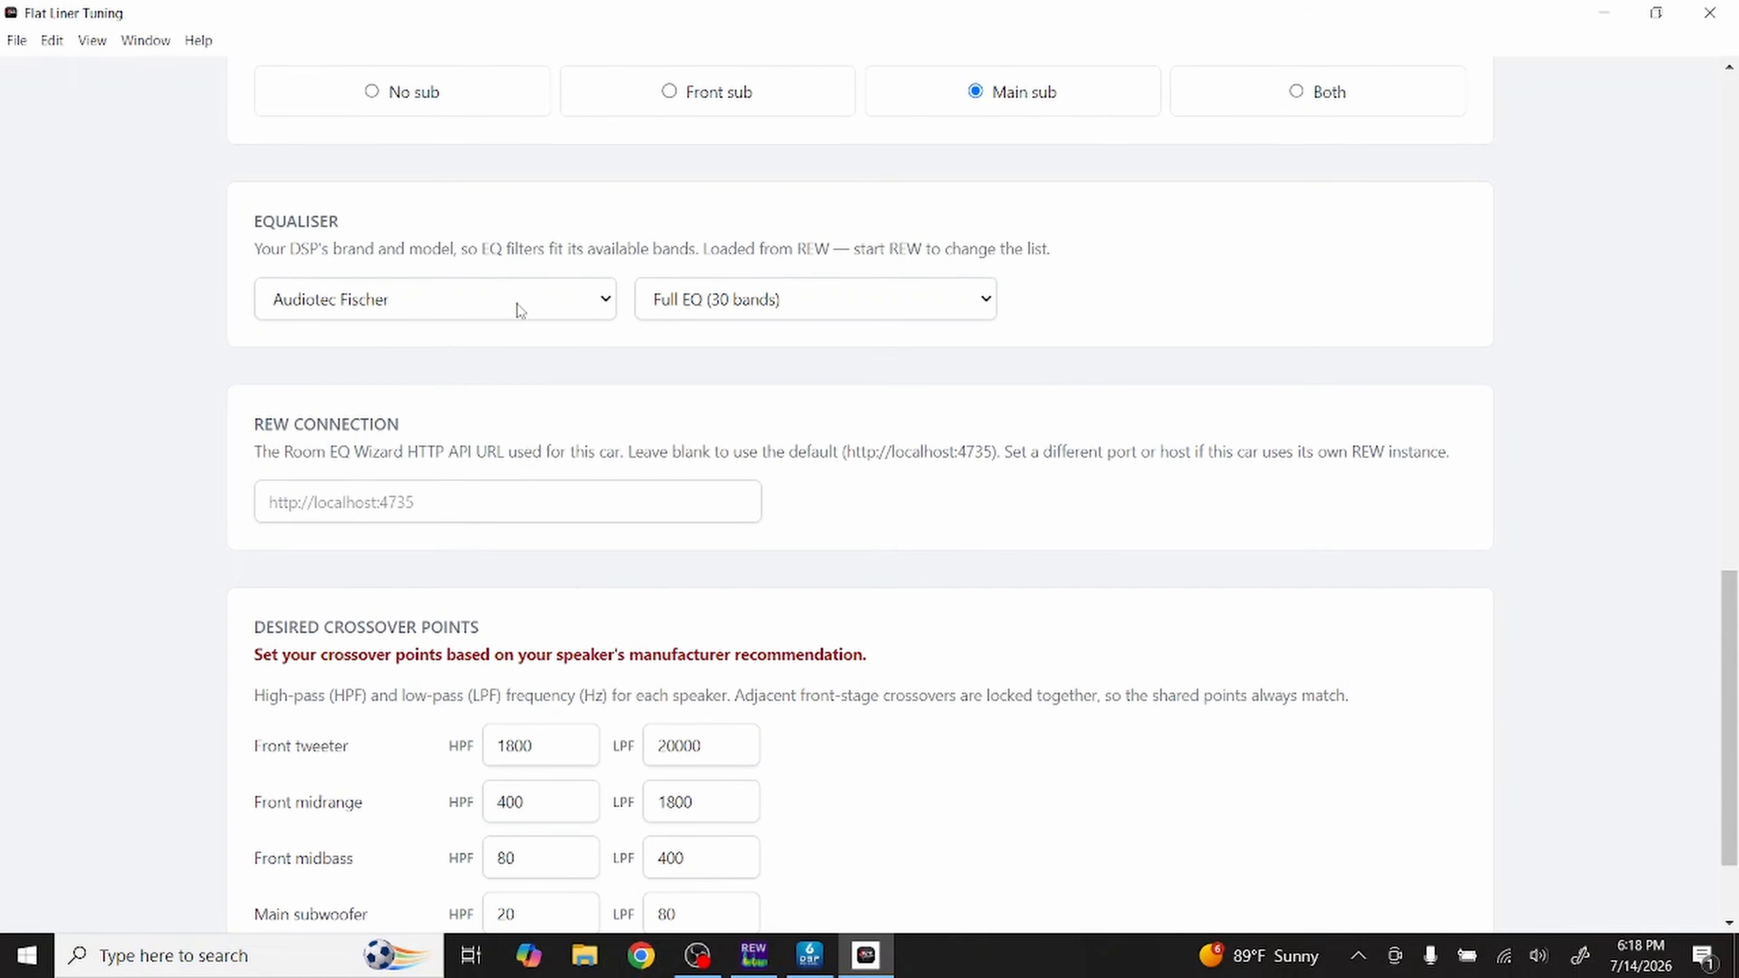
Step: Select Audiotec Fischer as the equaliser brand, leave the REW connection address blank and save the car setup
left_click(473, 294)
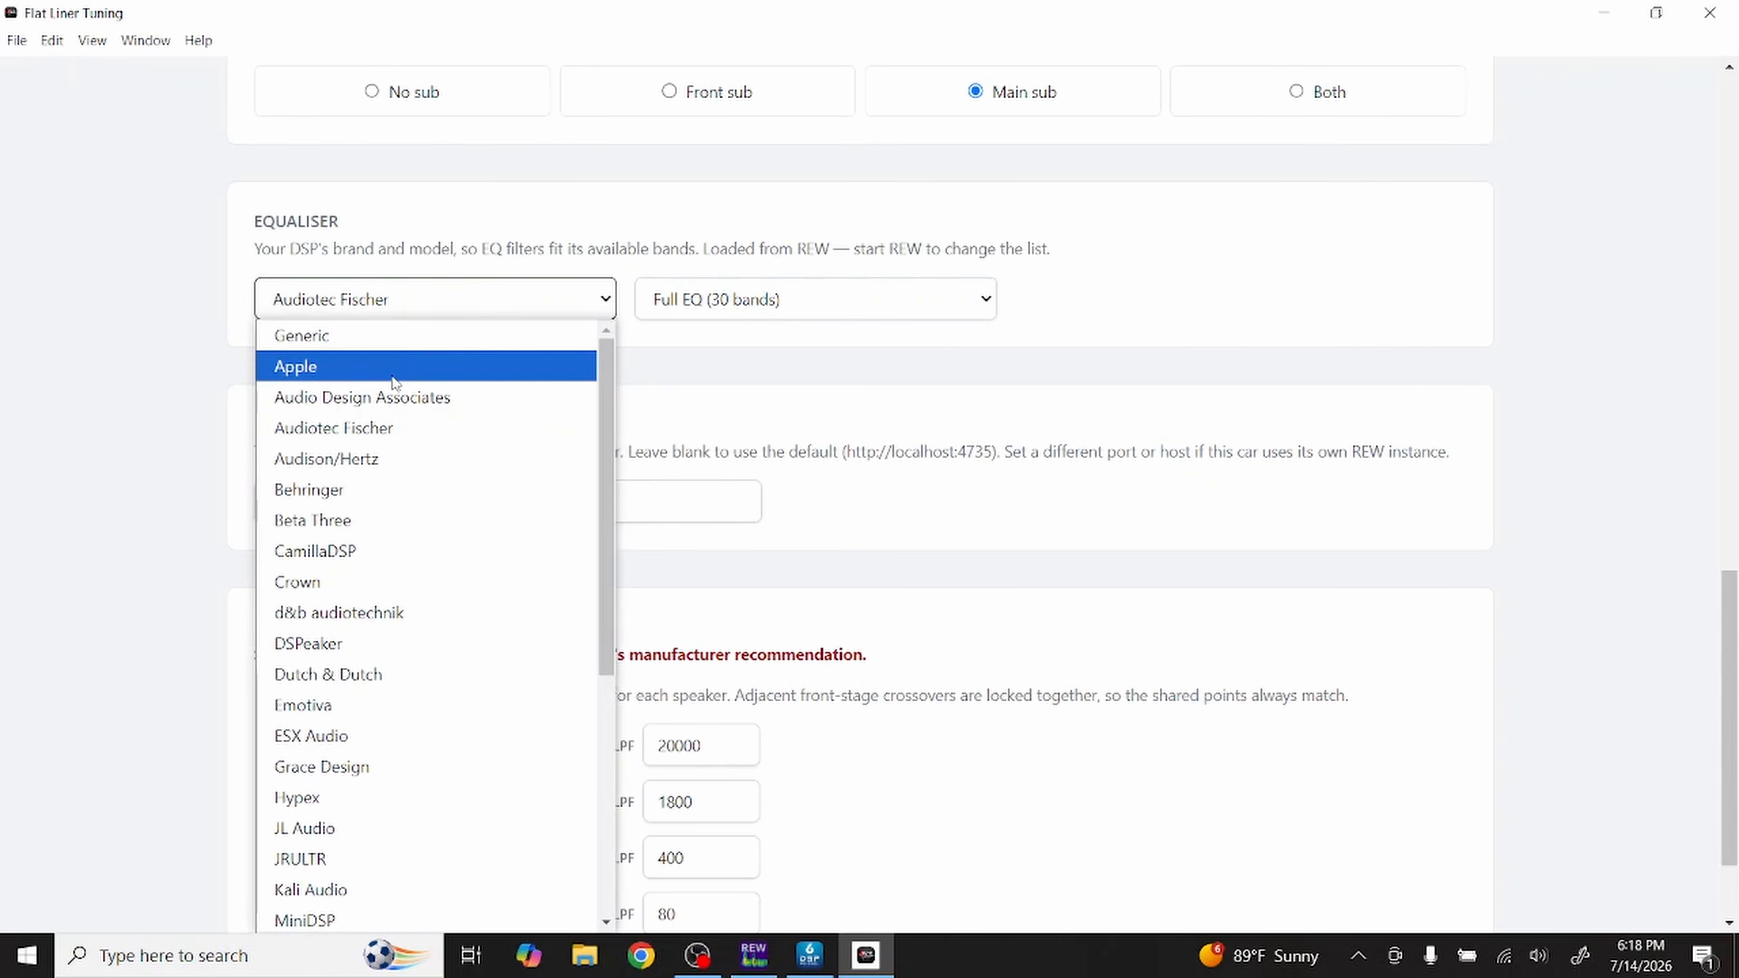
left_click(347, 426)
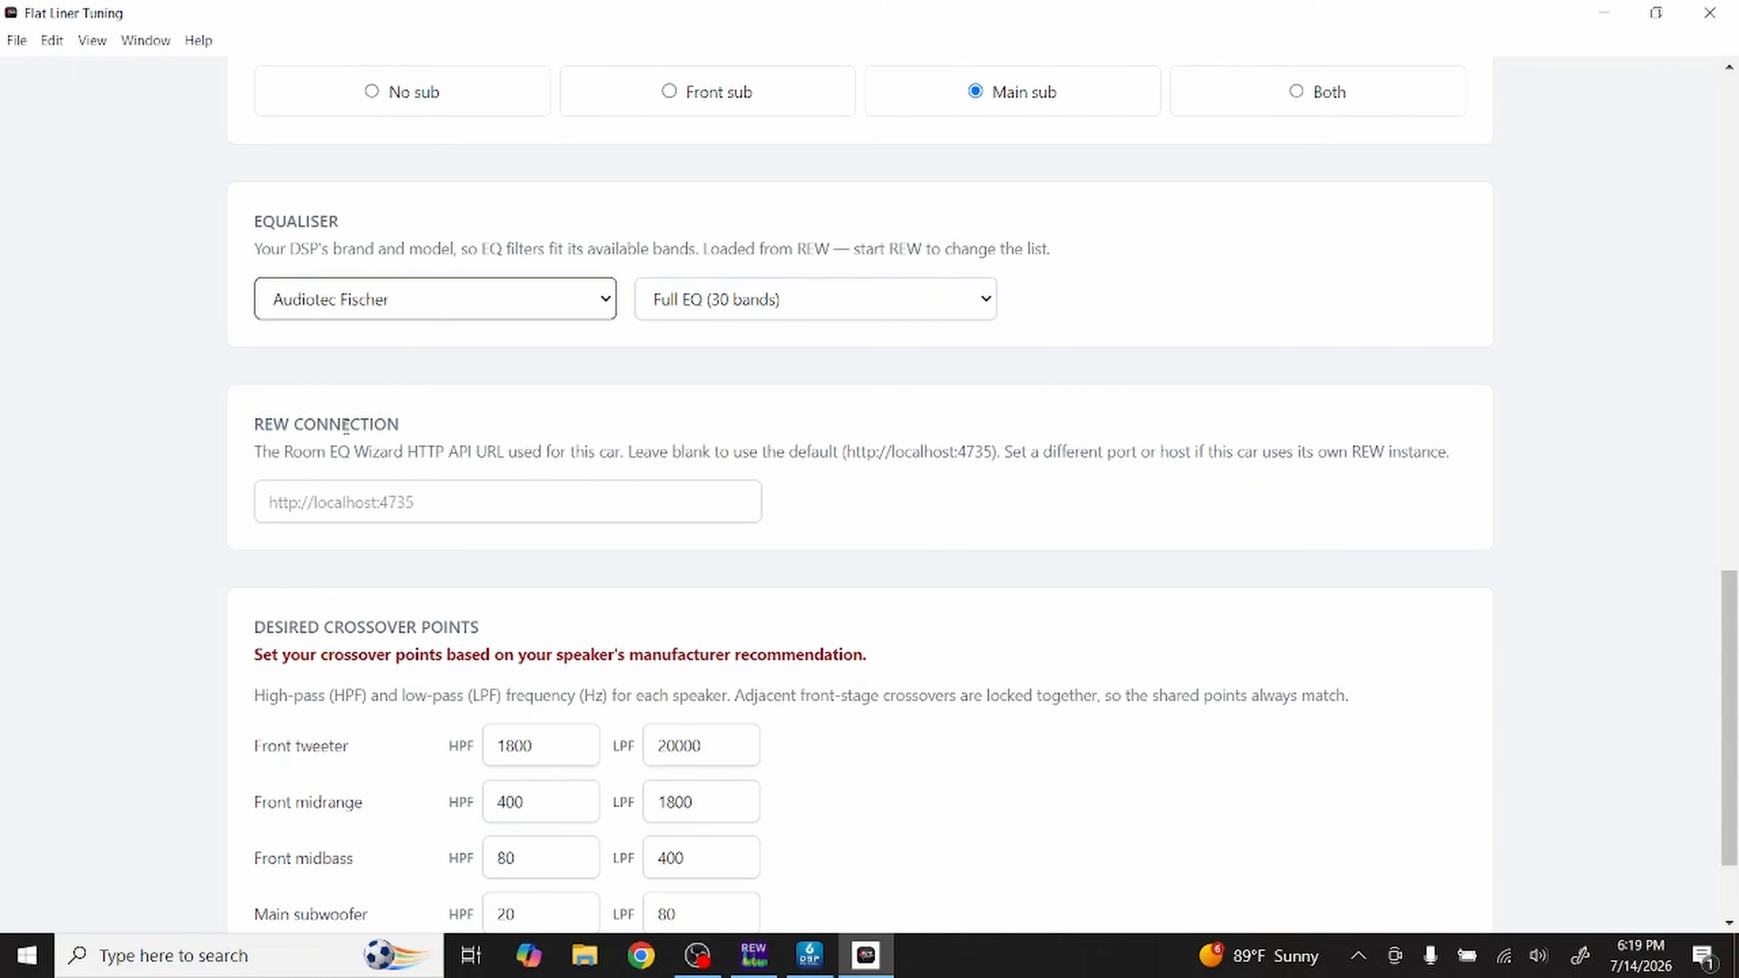
left_click(507, 505)
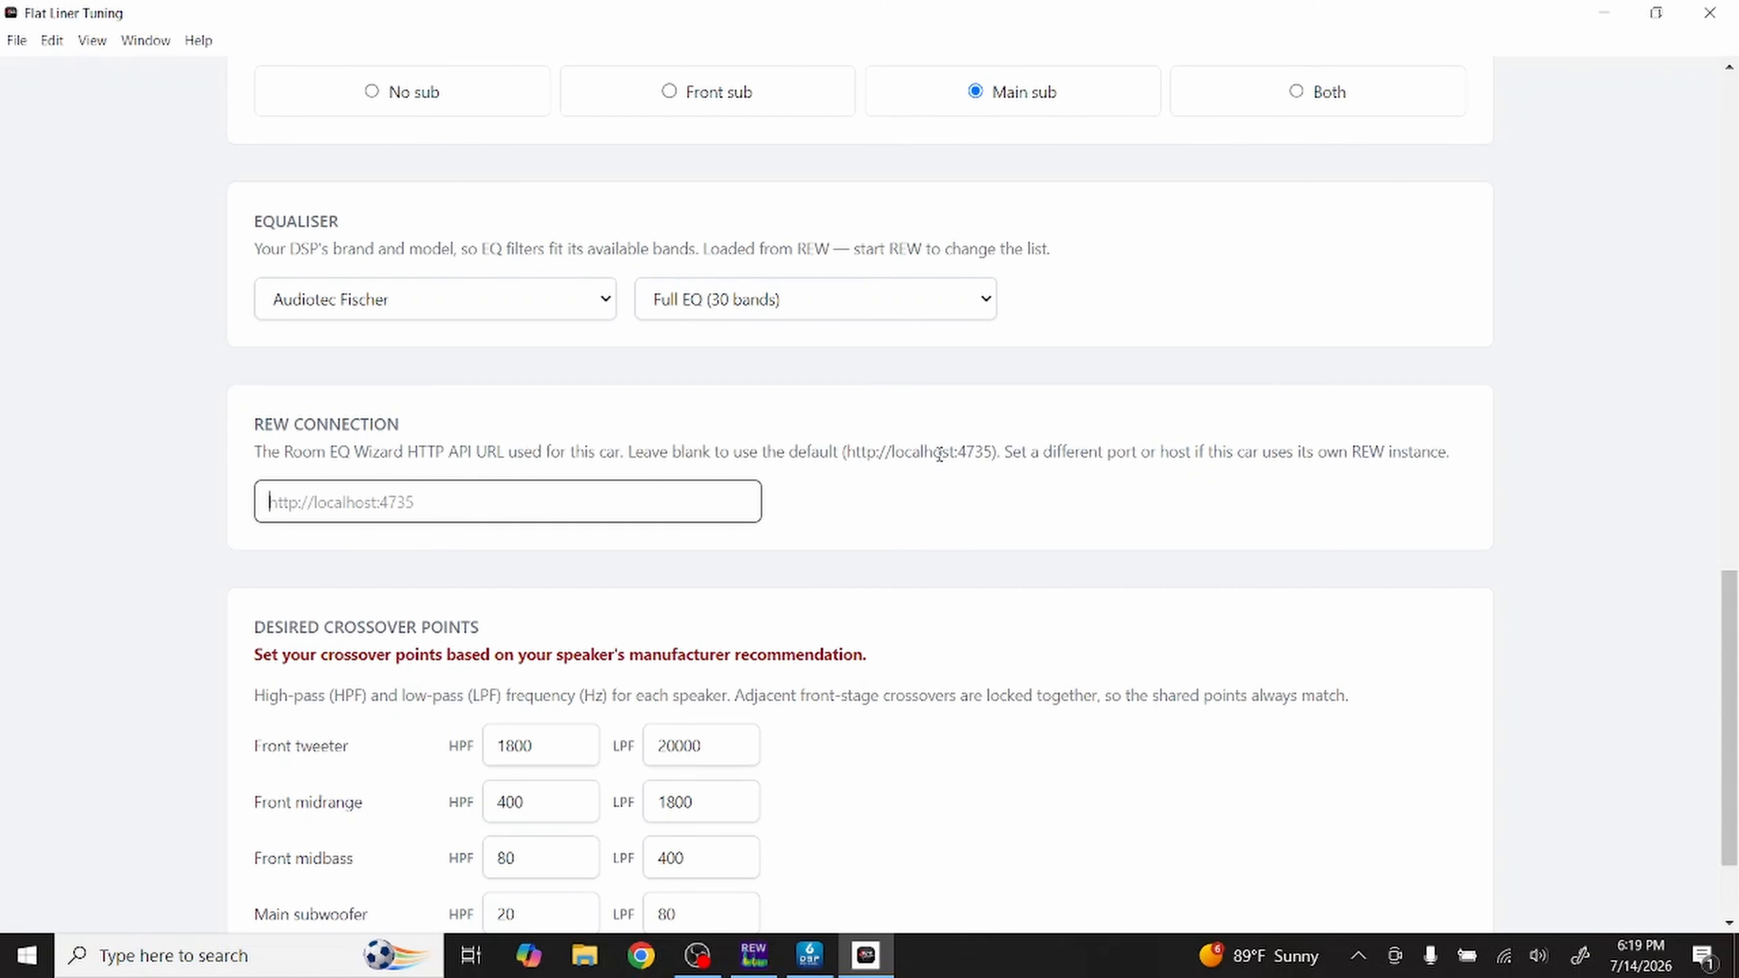
scroll(940, 455, "down", 3)
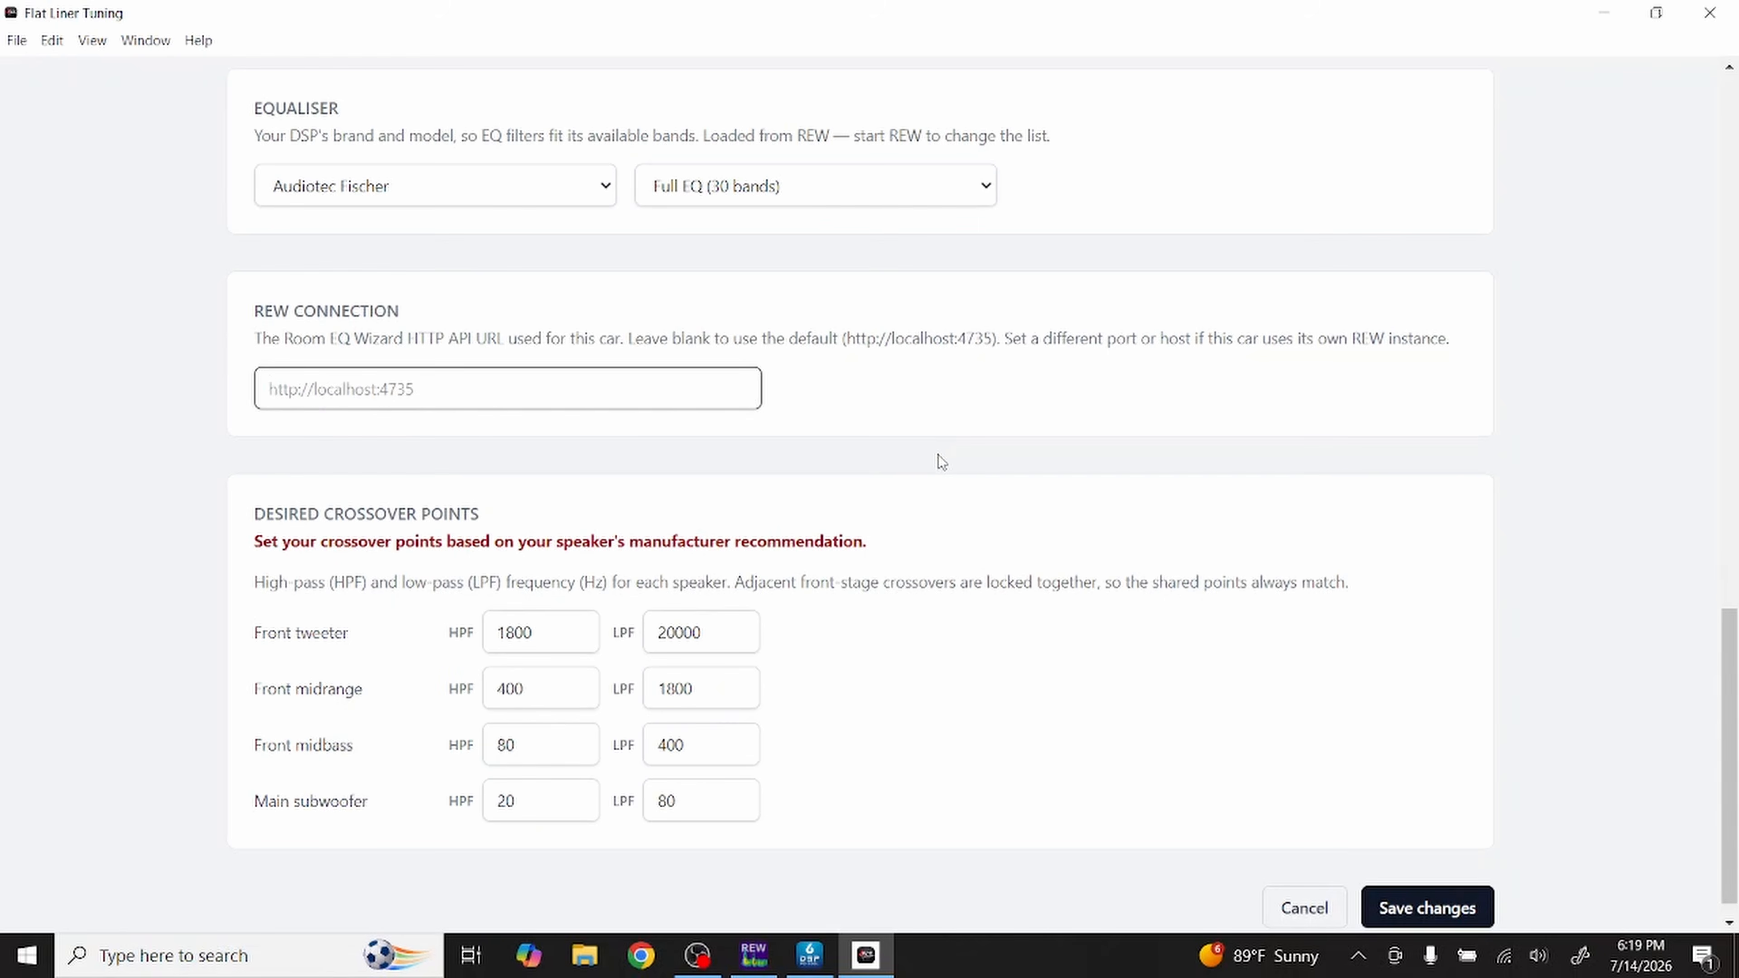
scroll(938, 455, "down", 1)
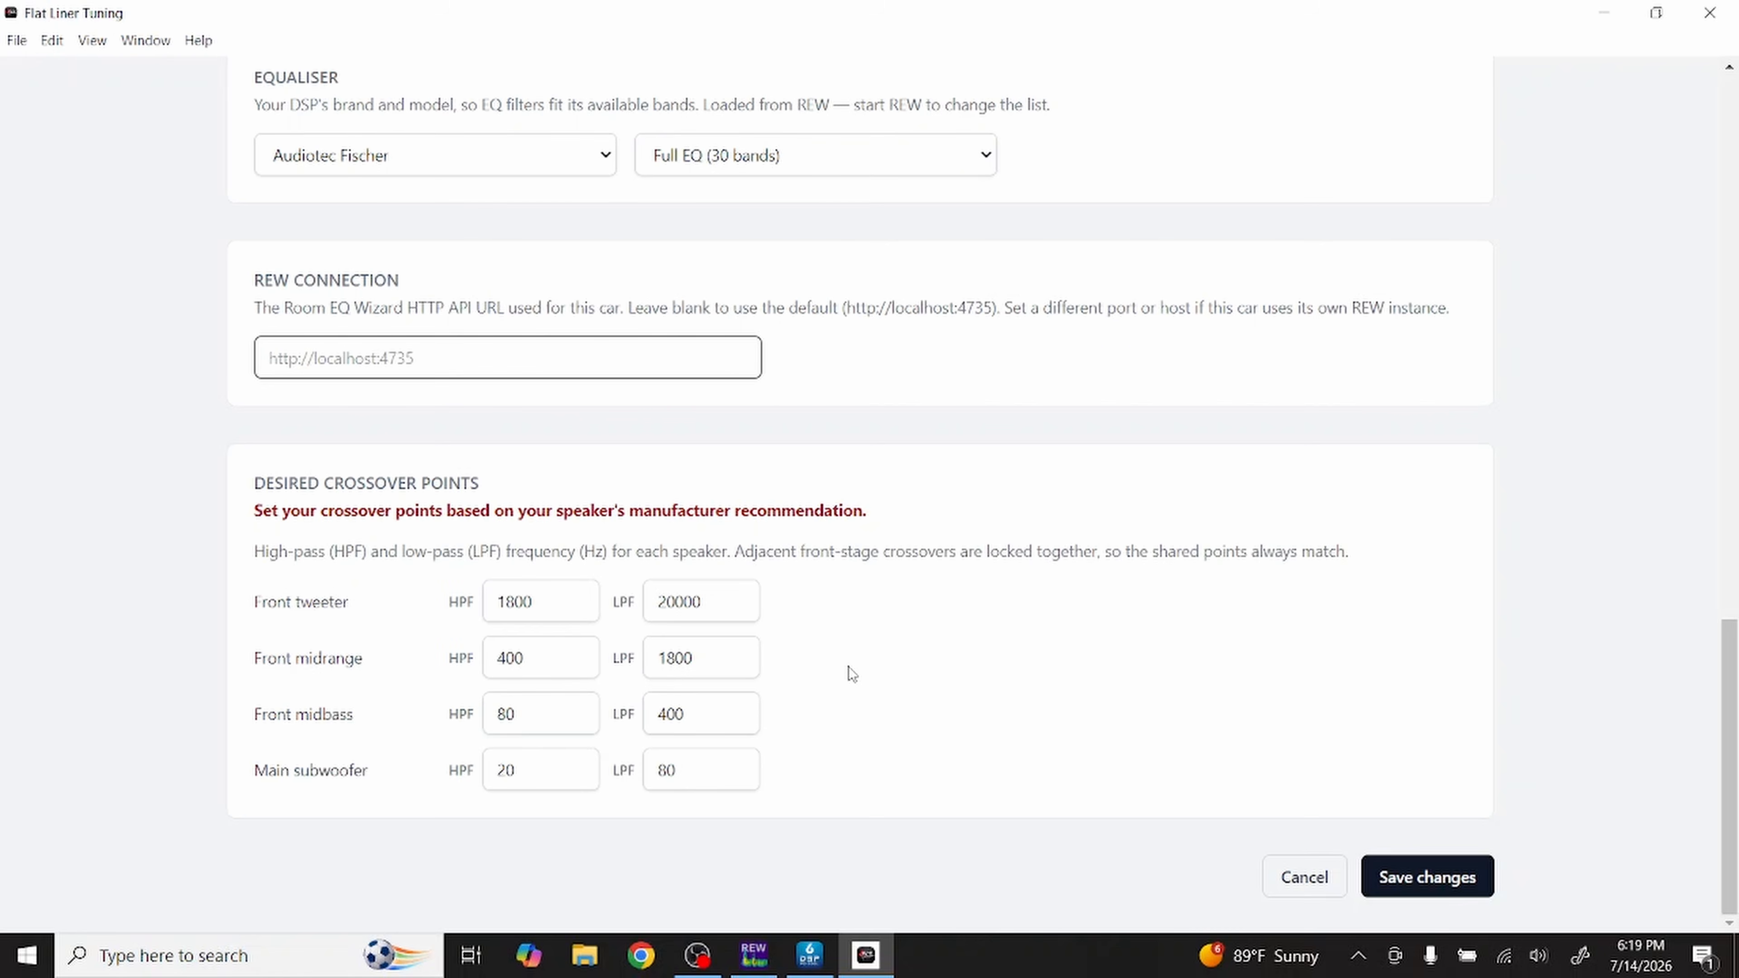
left_click(1414, 889)
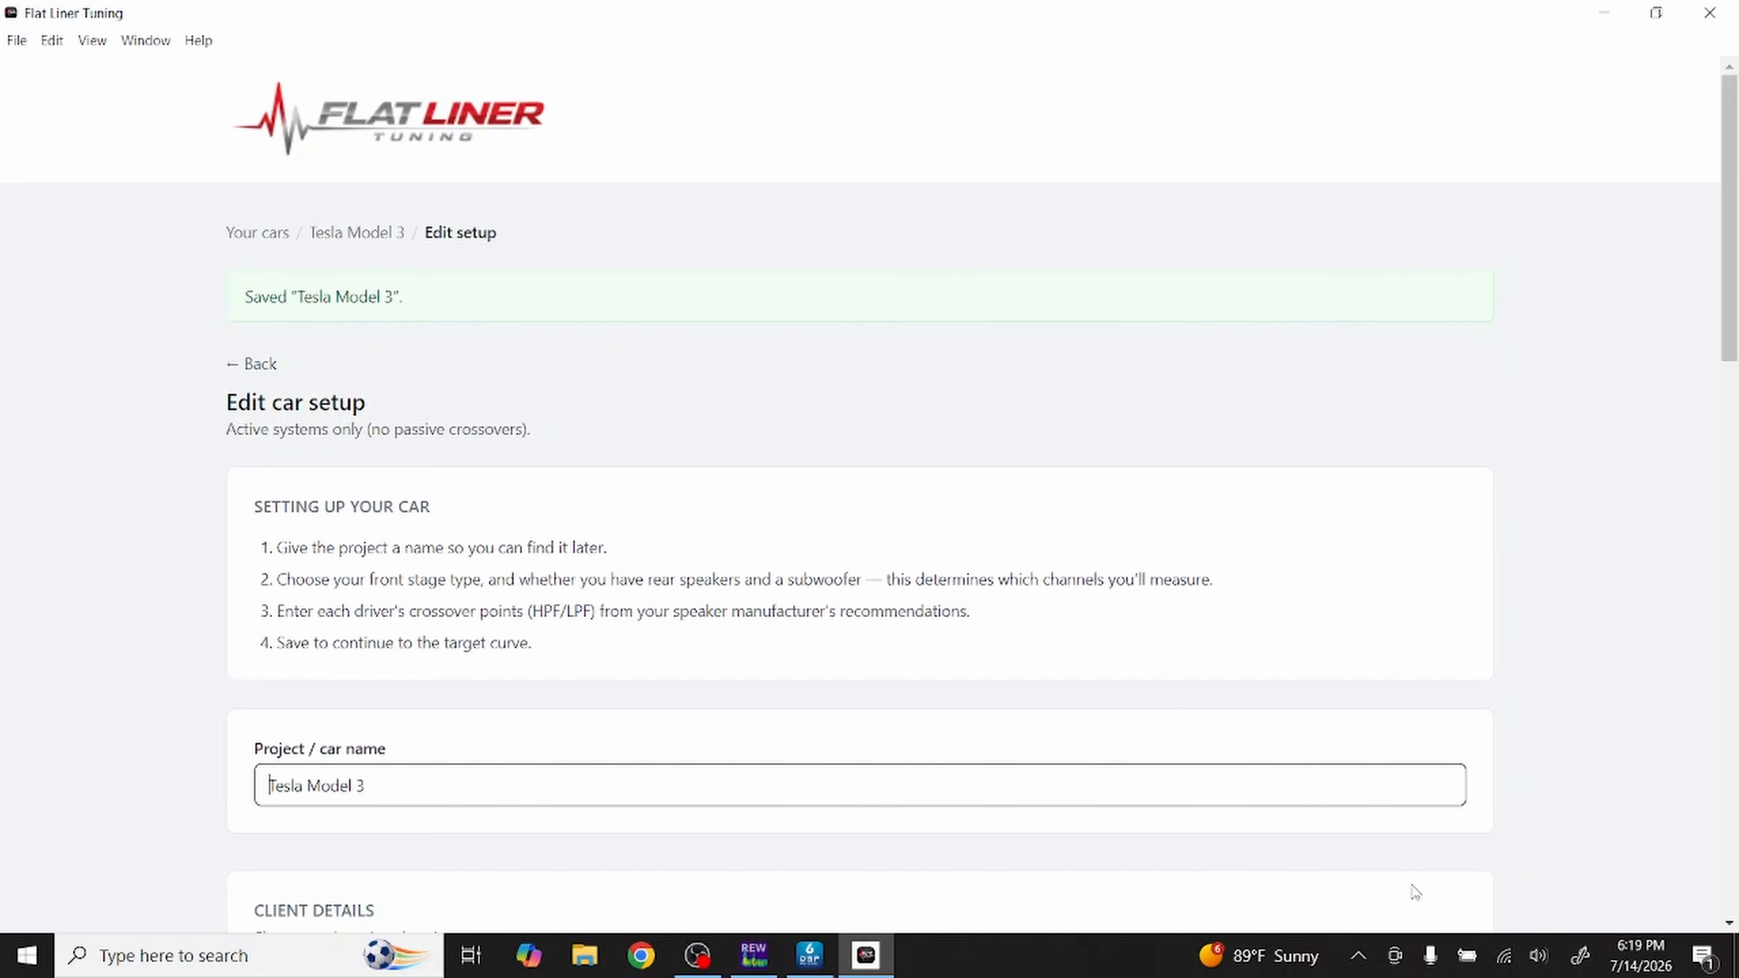
Step: Return to the list of cars and start the tuning workflow for the Tesla Model 3
scroll(1184, 688, "down", 5)
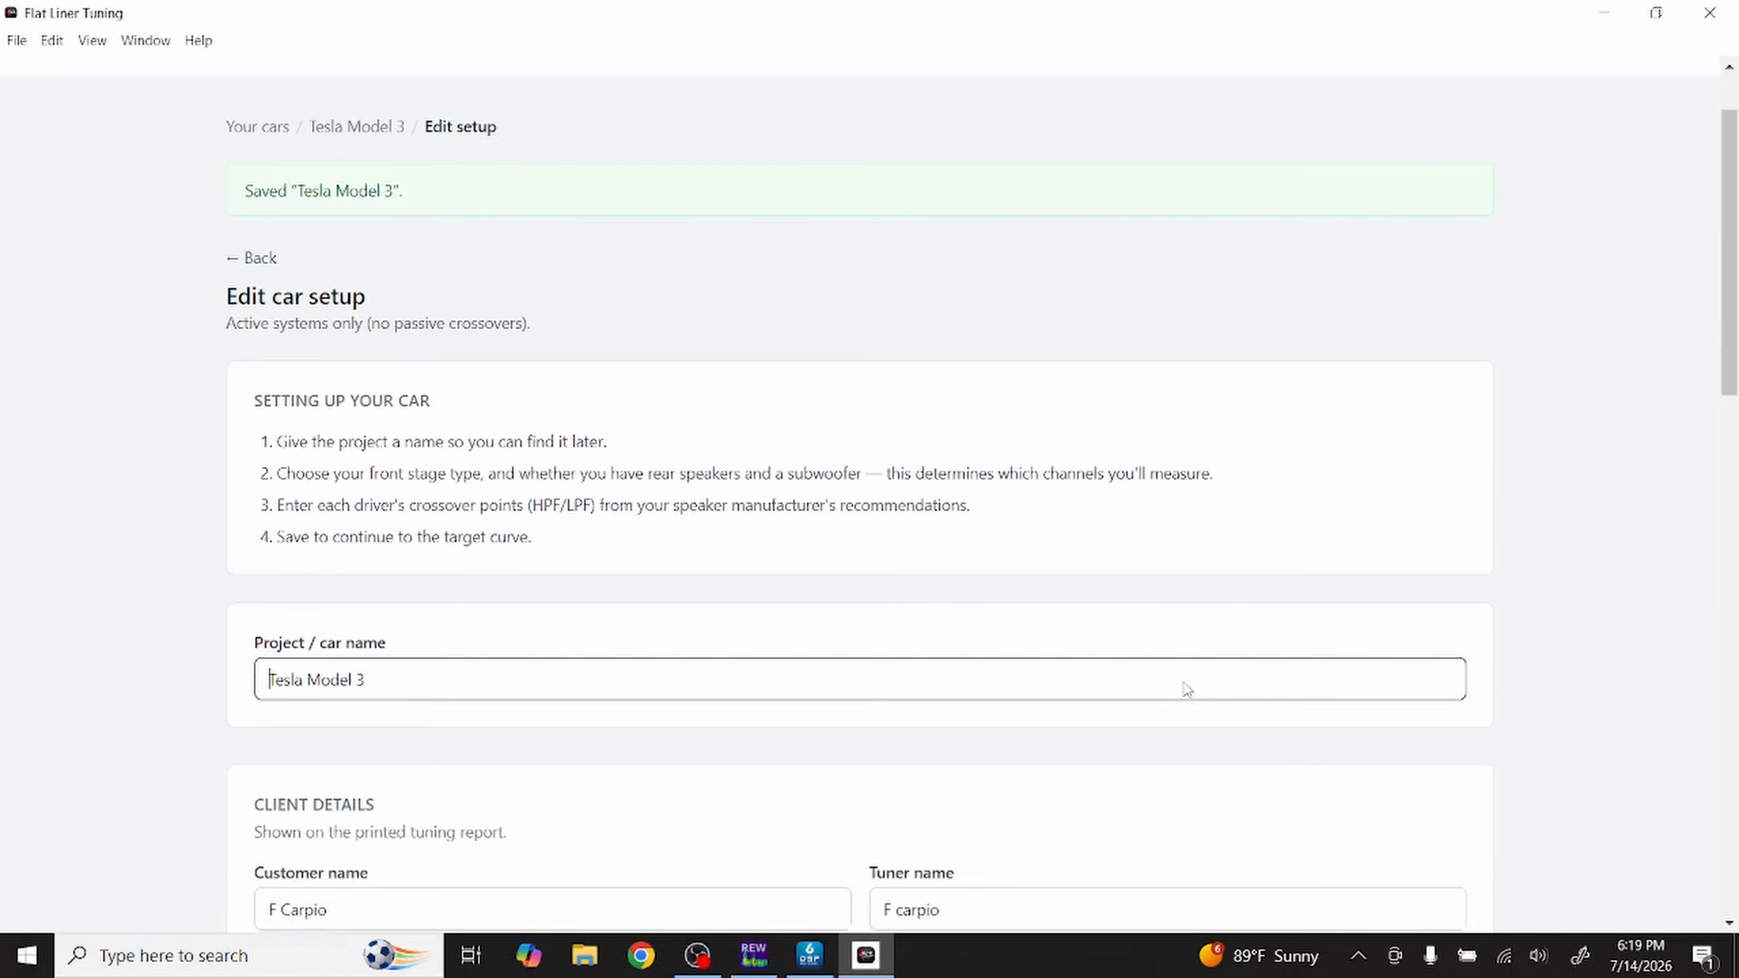
scroll(1184, 685, "up", 5)
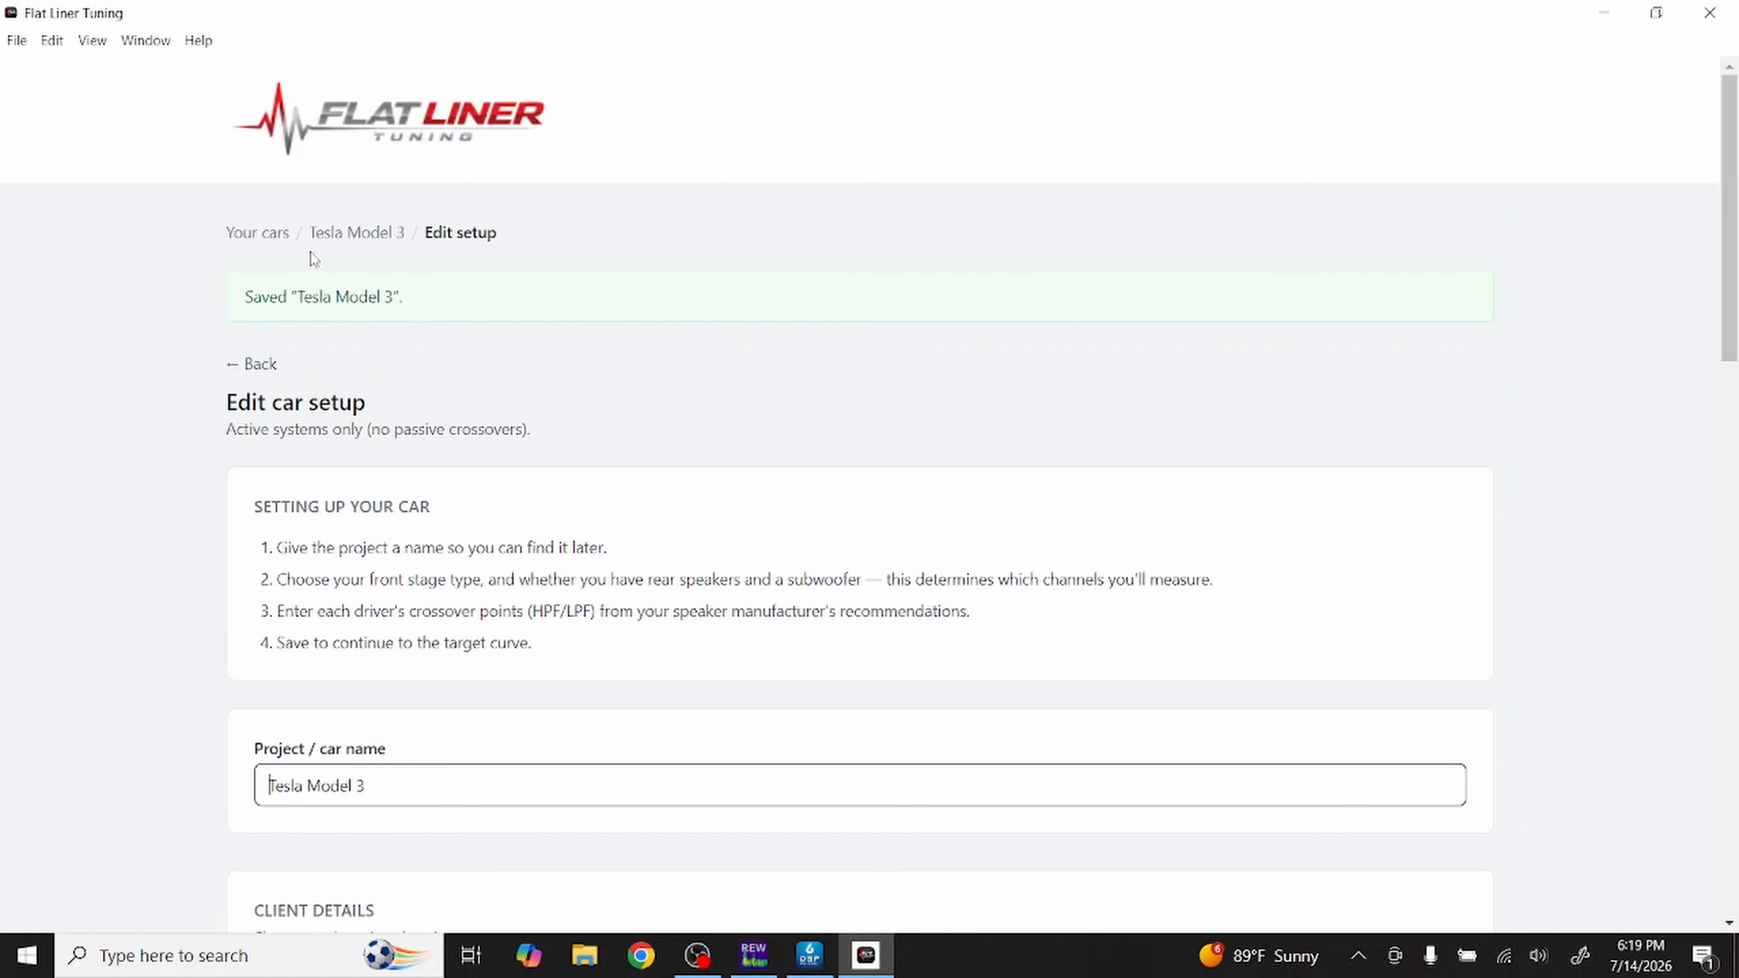
left_click(264, 233)
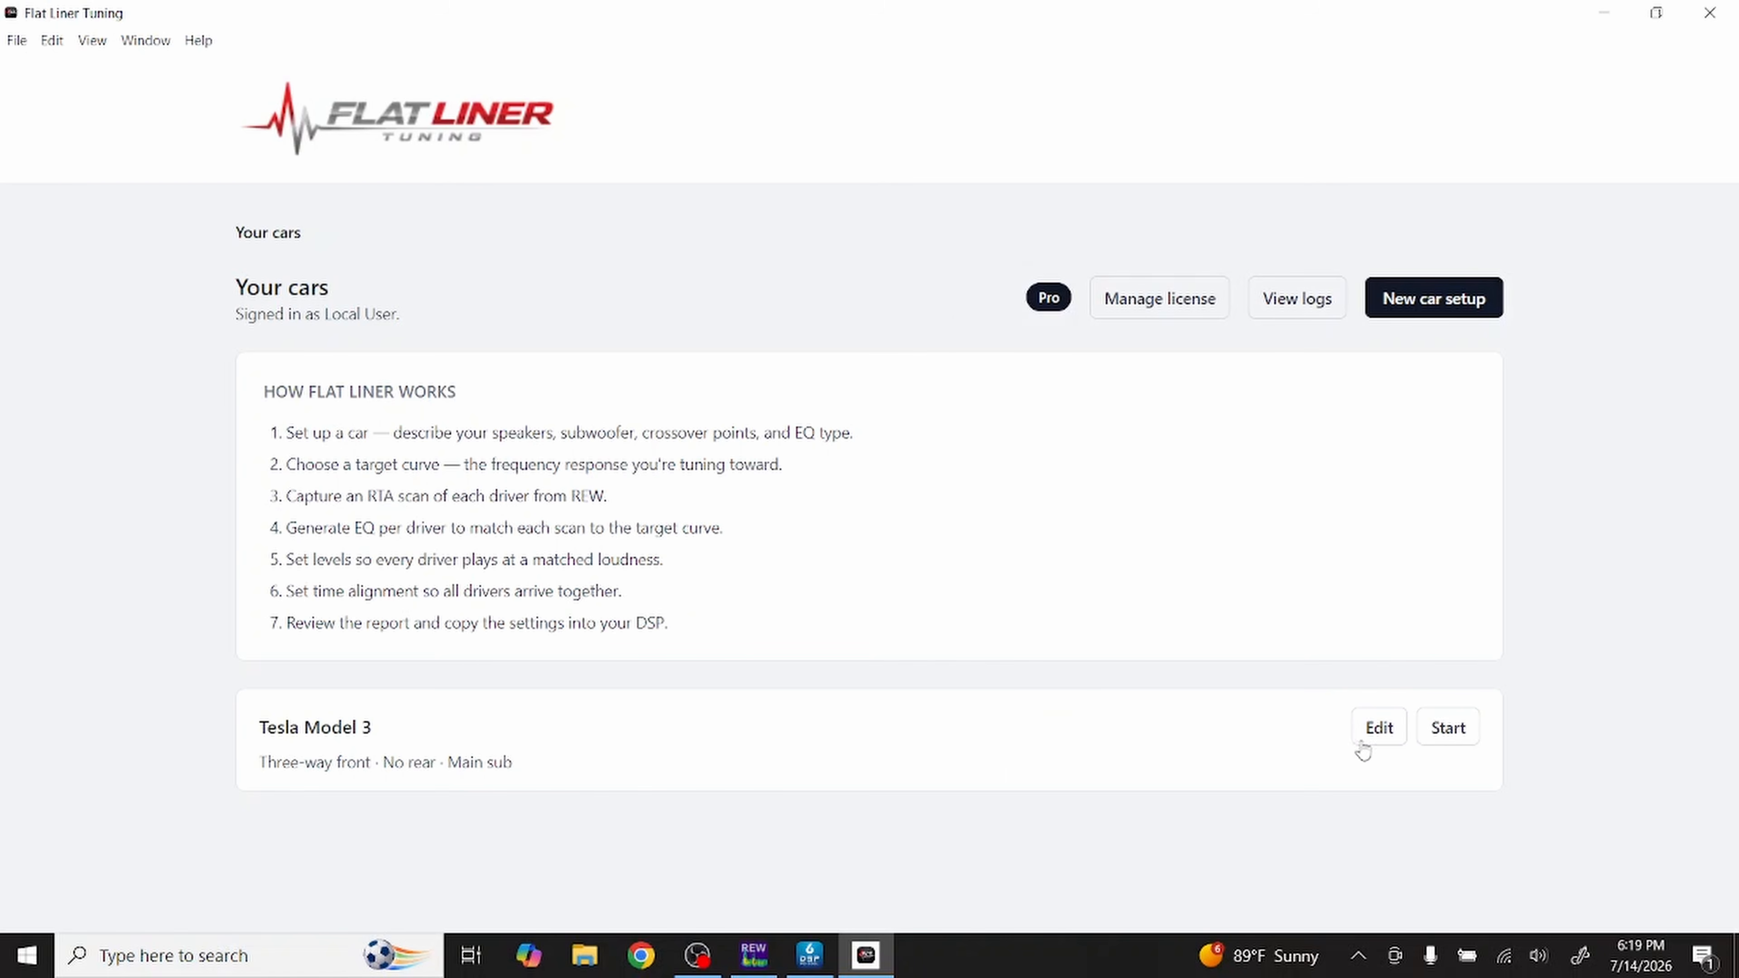
left_click(1461, 727)
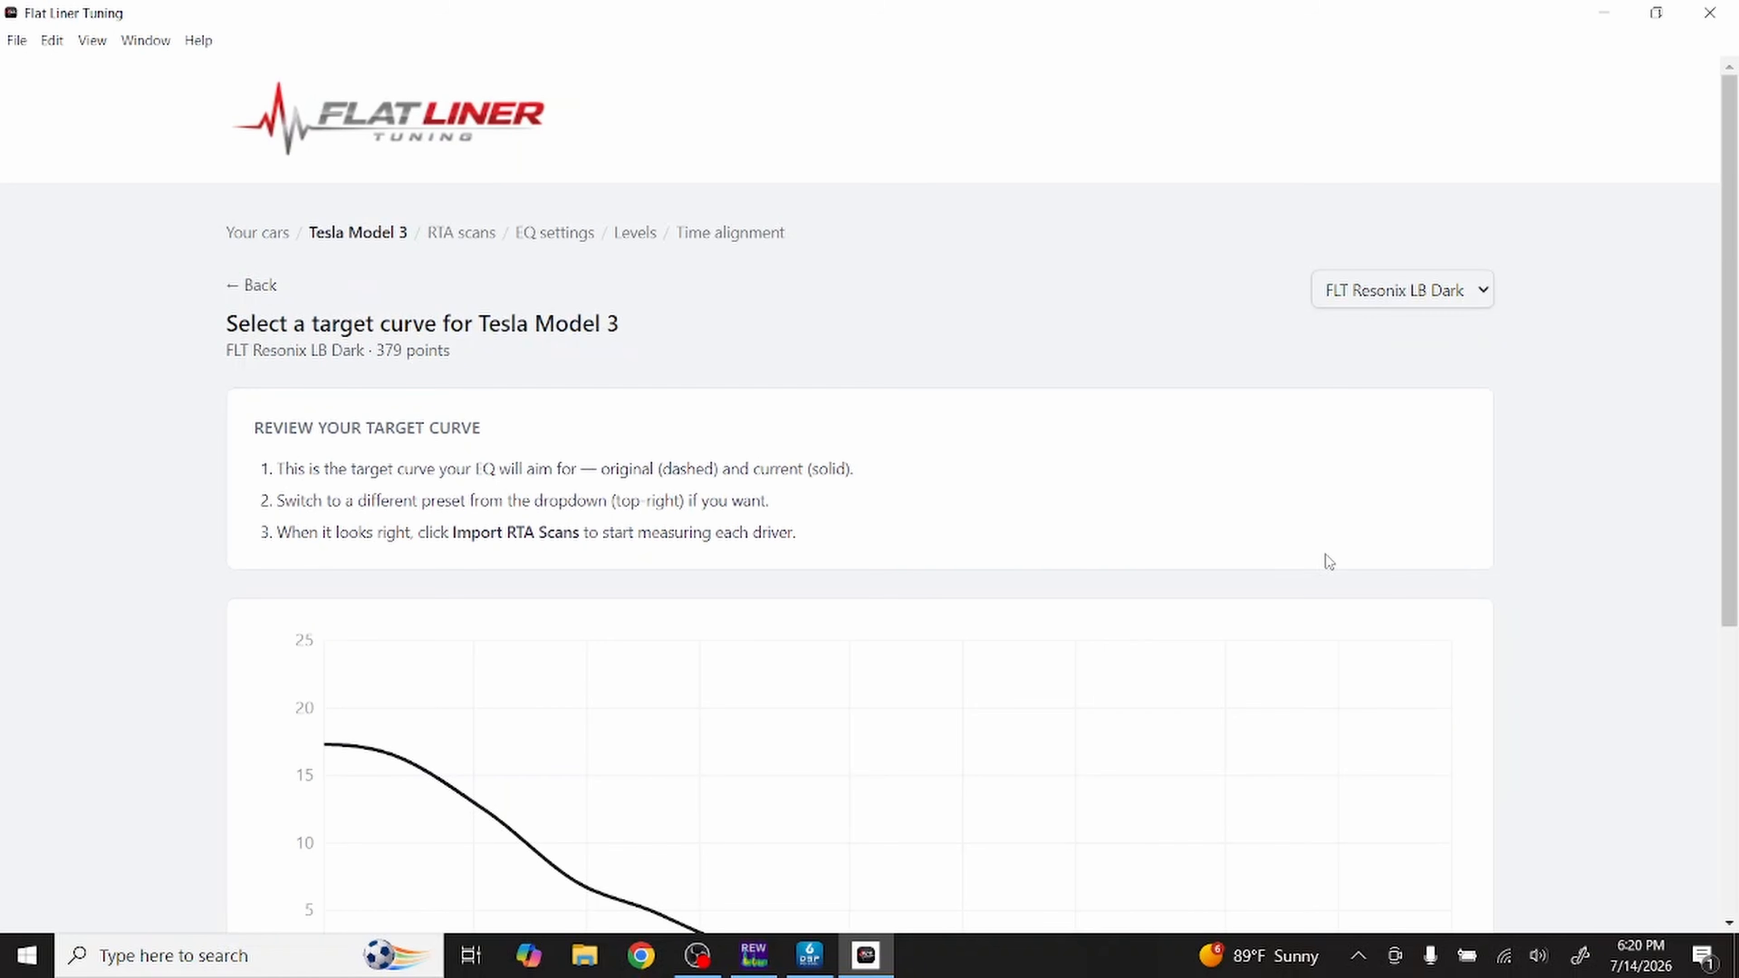
Step: Review the FLT Resonix LB Dark target curve and accept it to proceed to importing RTA scans
scroll(1309, 478, "down", 5)
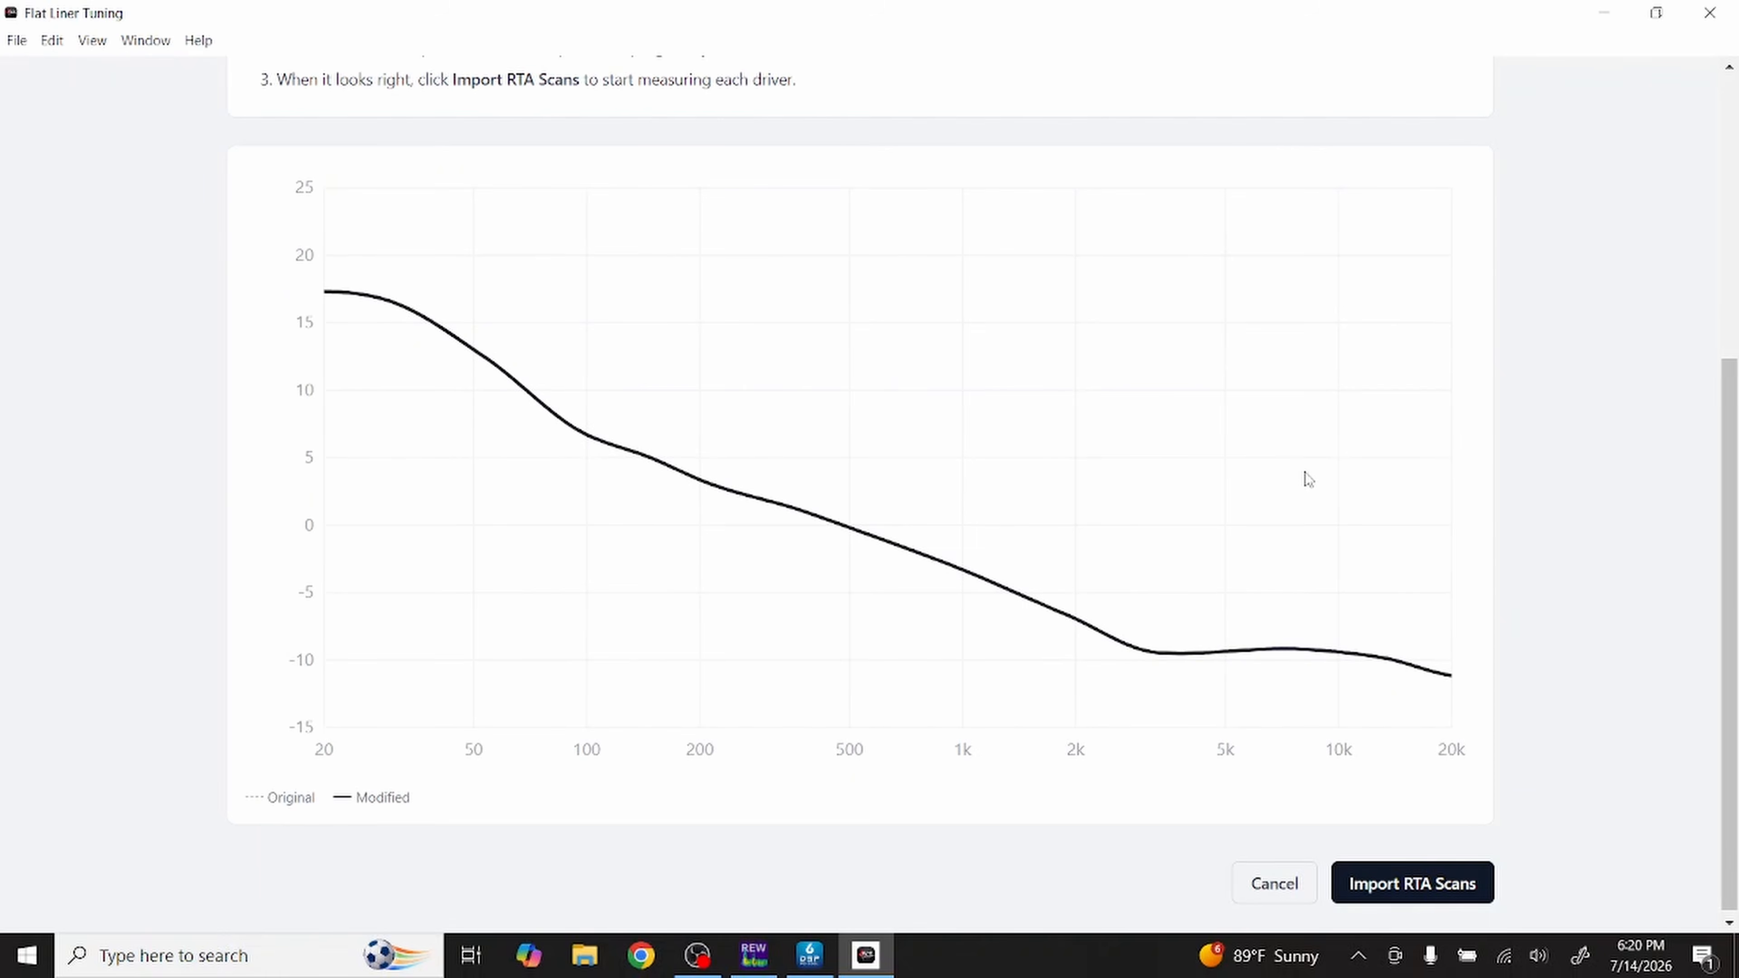
scroll(1309, 477, "up", 2)
scroll(1308, 477, "down", 2)
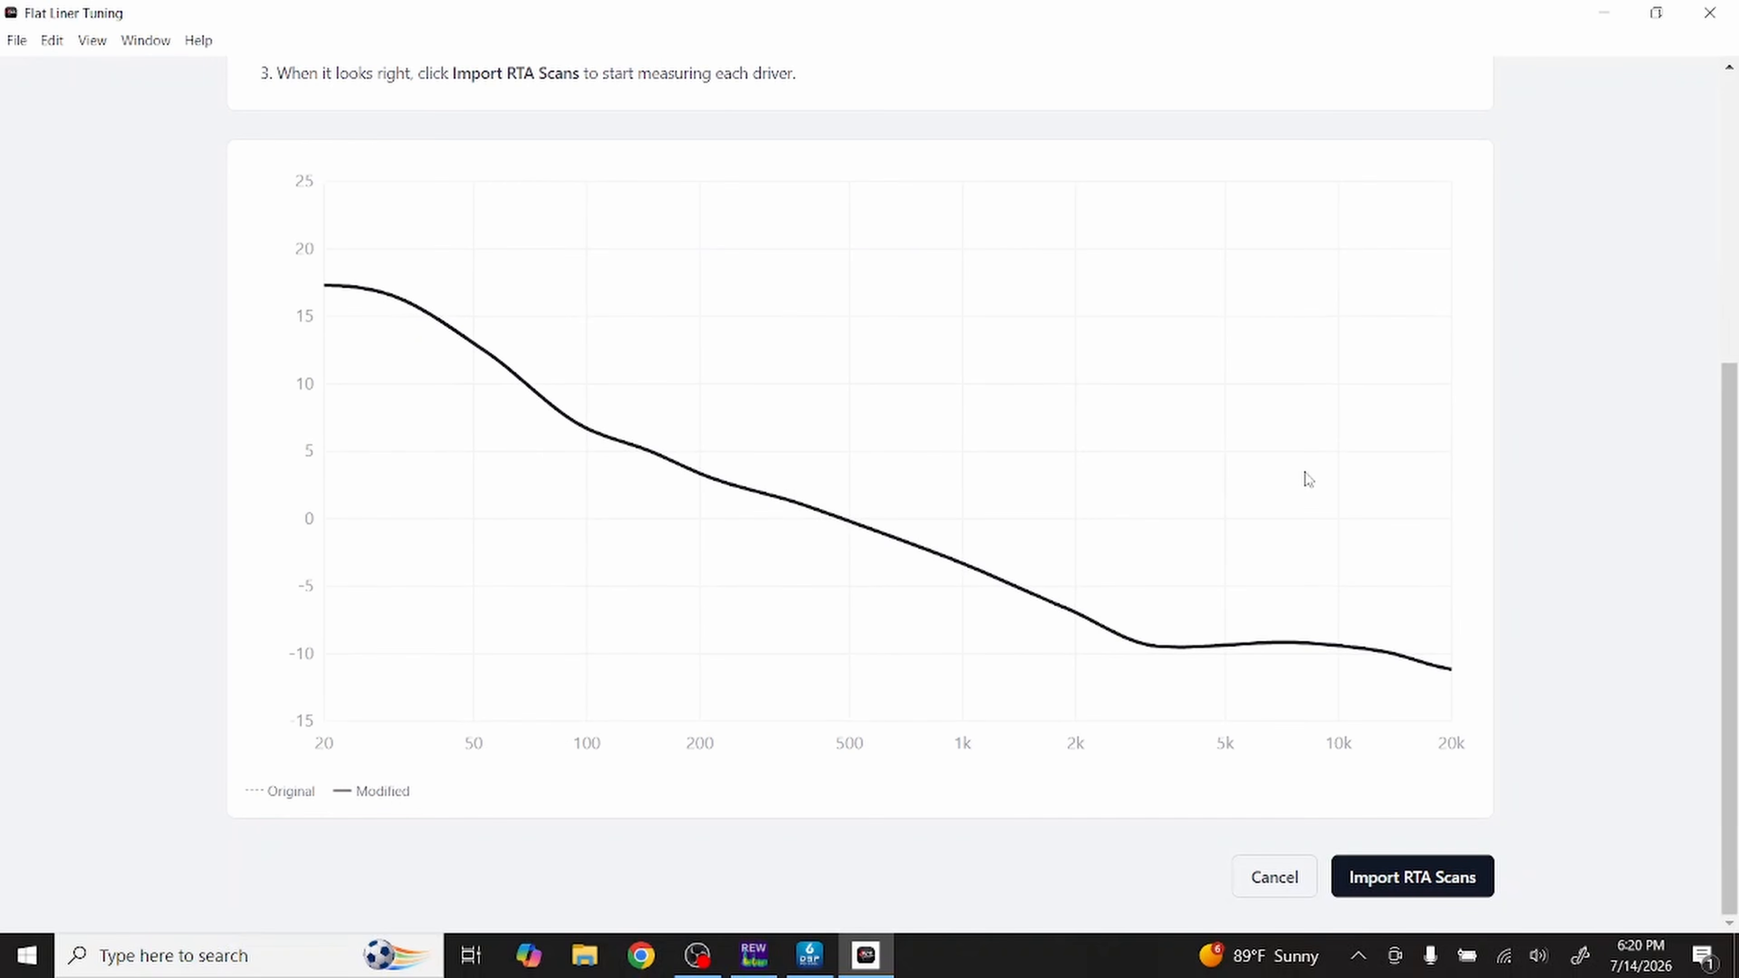
scroll(1309, 480, "up", 8)
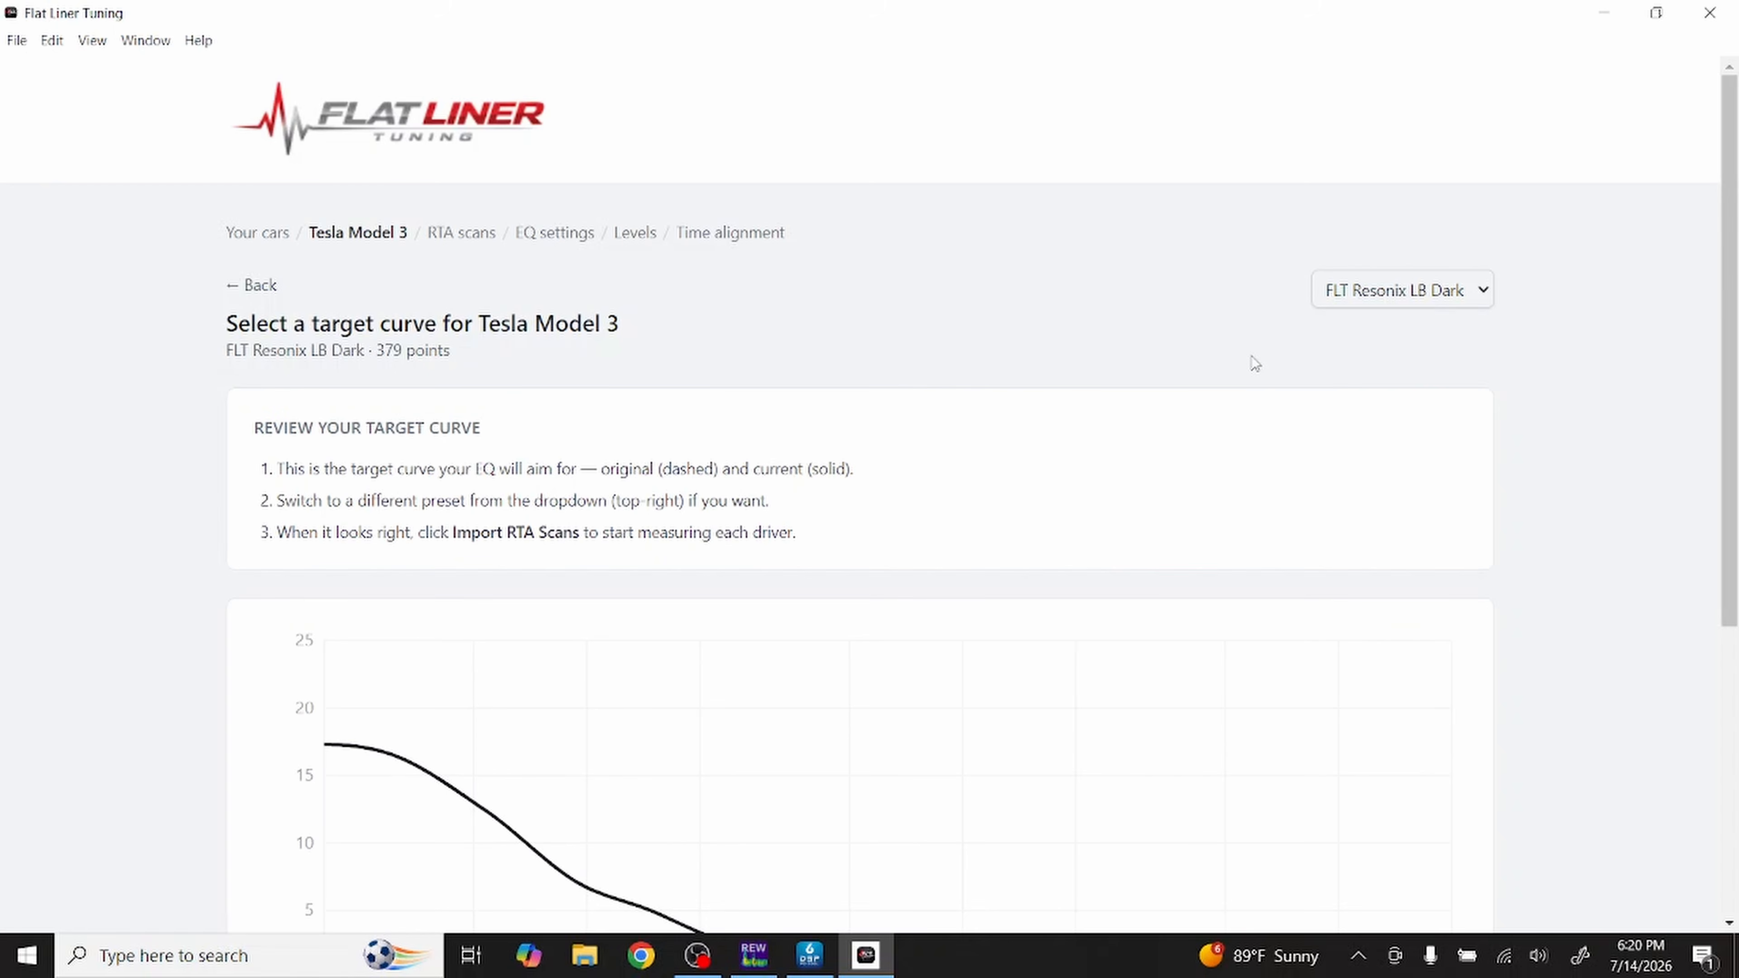
scroll(1254, 363, "down", 5)
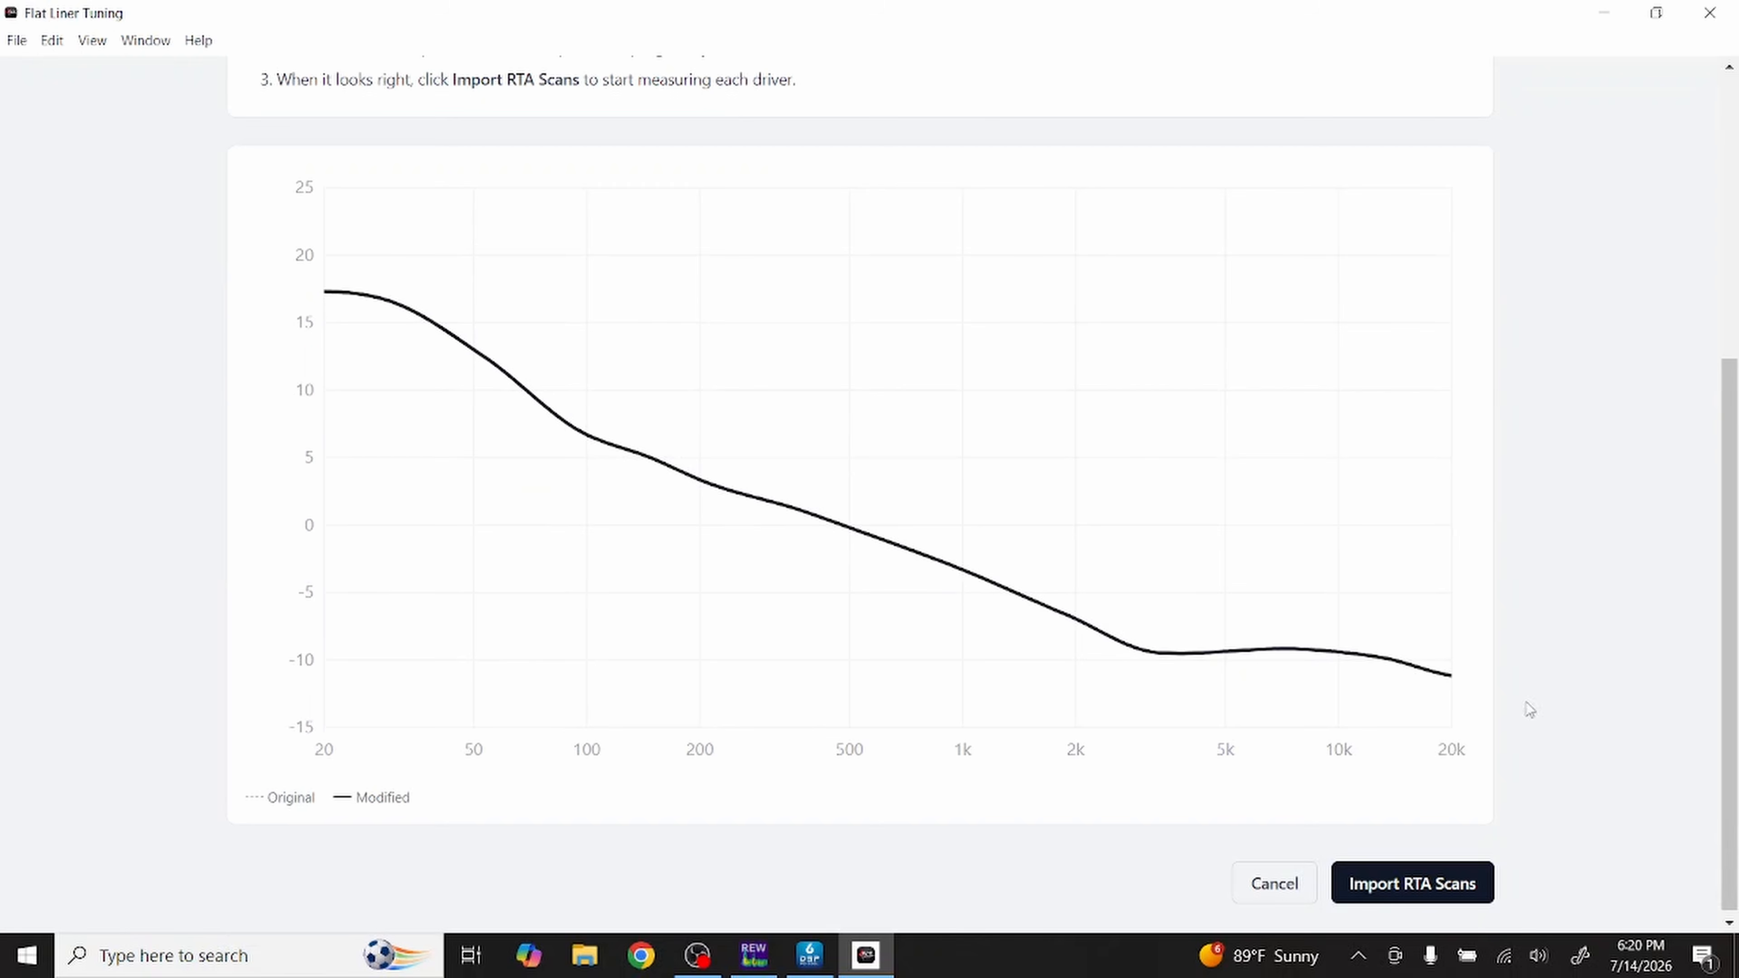
left_click(1426, 884)
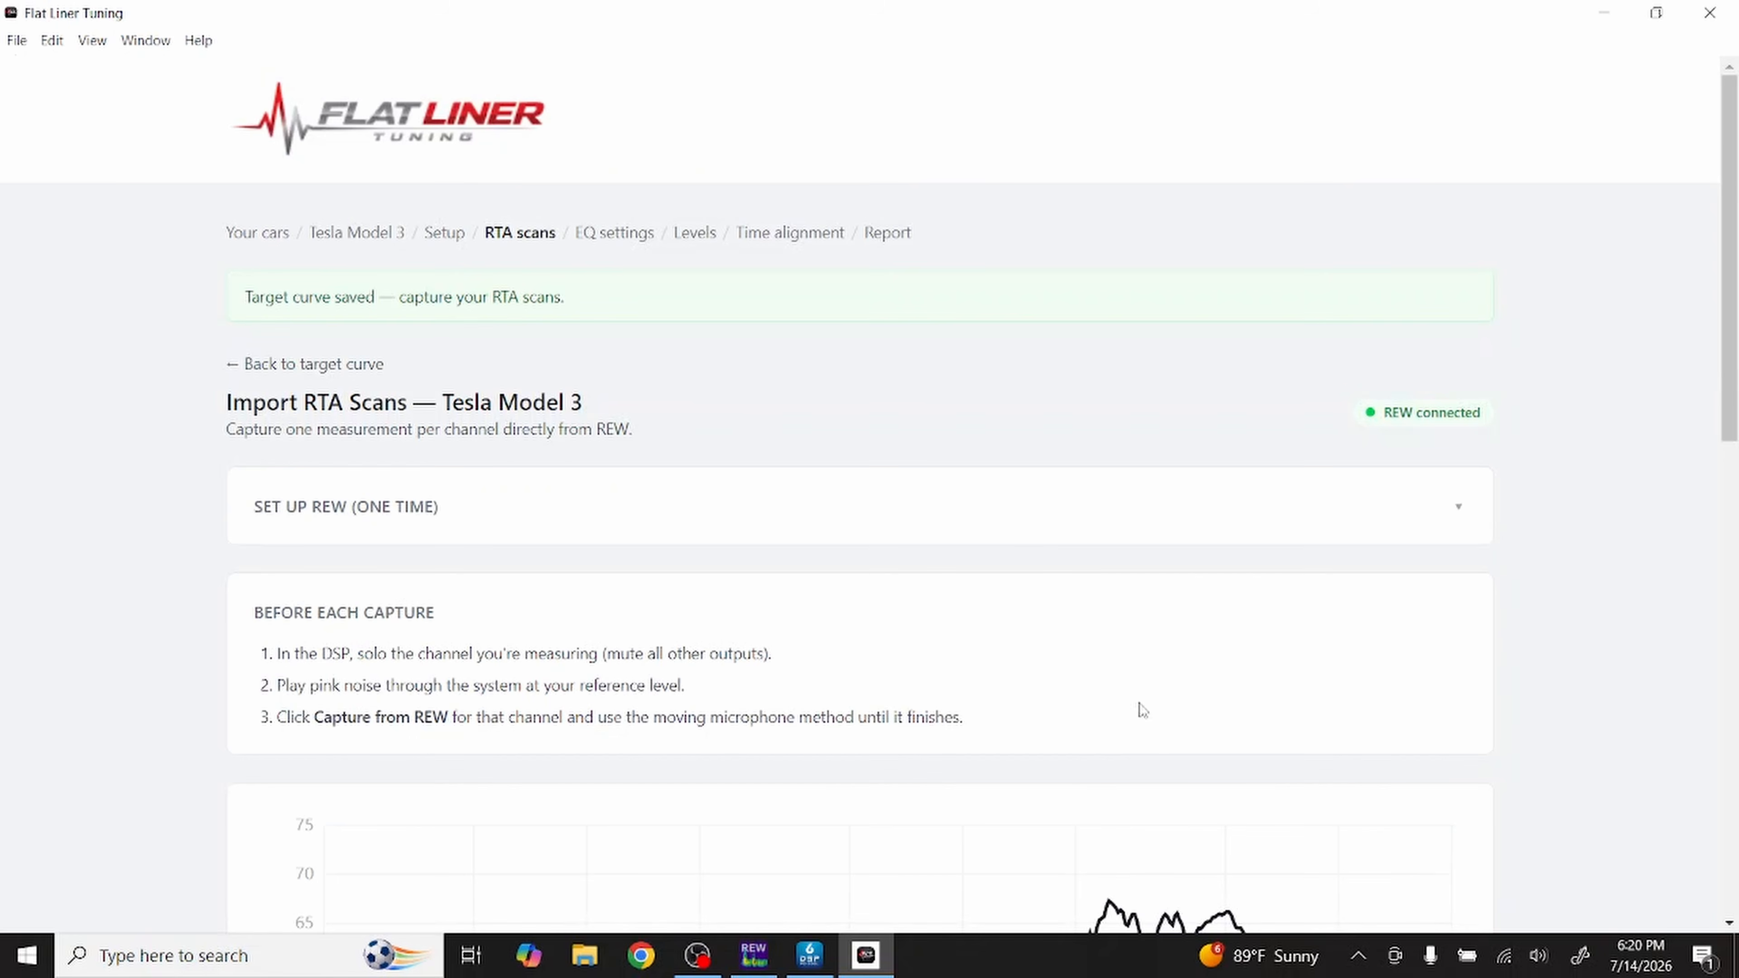
Step: Examine the RTA scan instructions, the left front tweeter's response graph and the capture status of each channel
scroll(1201, 654, "down", 10)
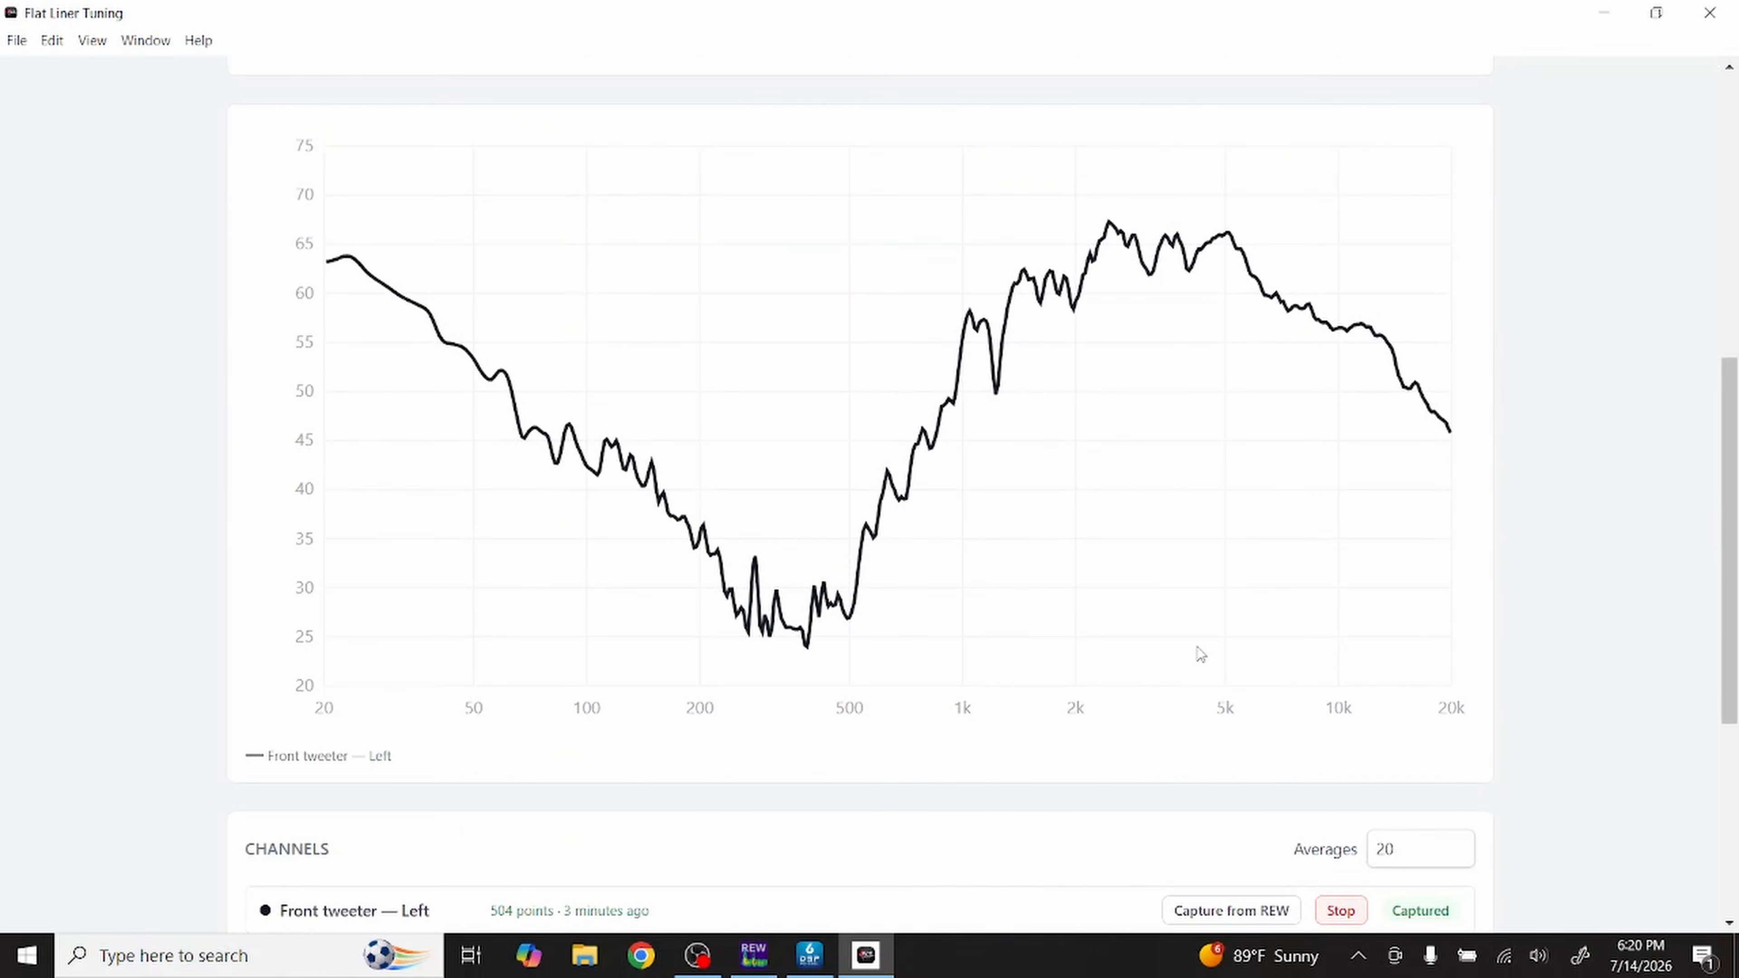
scroll(1200, 655, "down", 5)
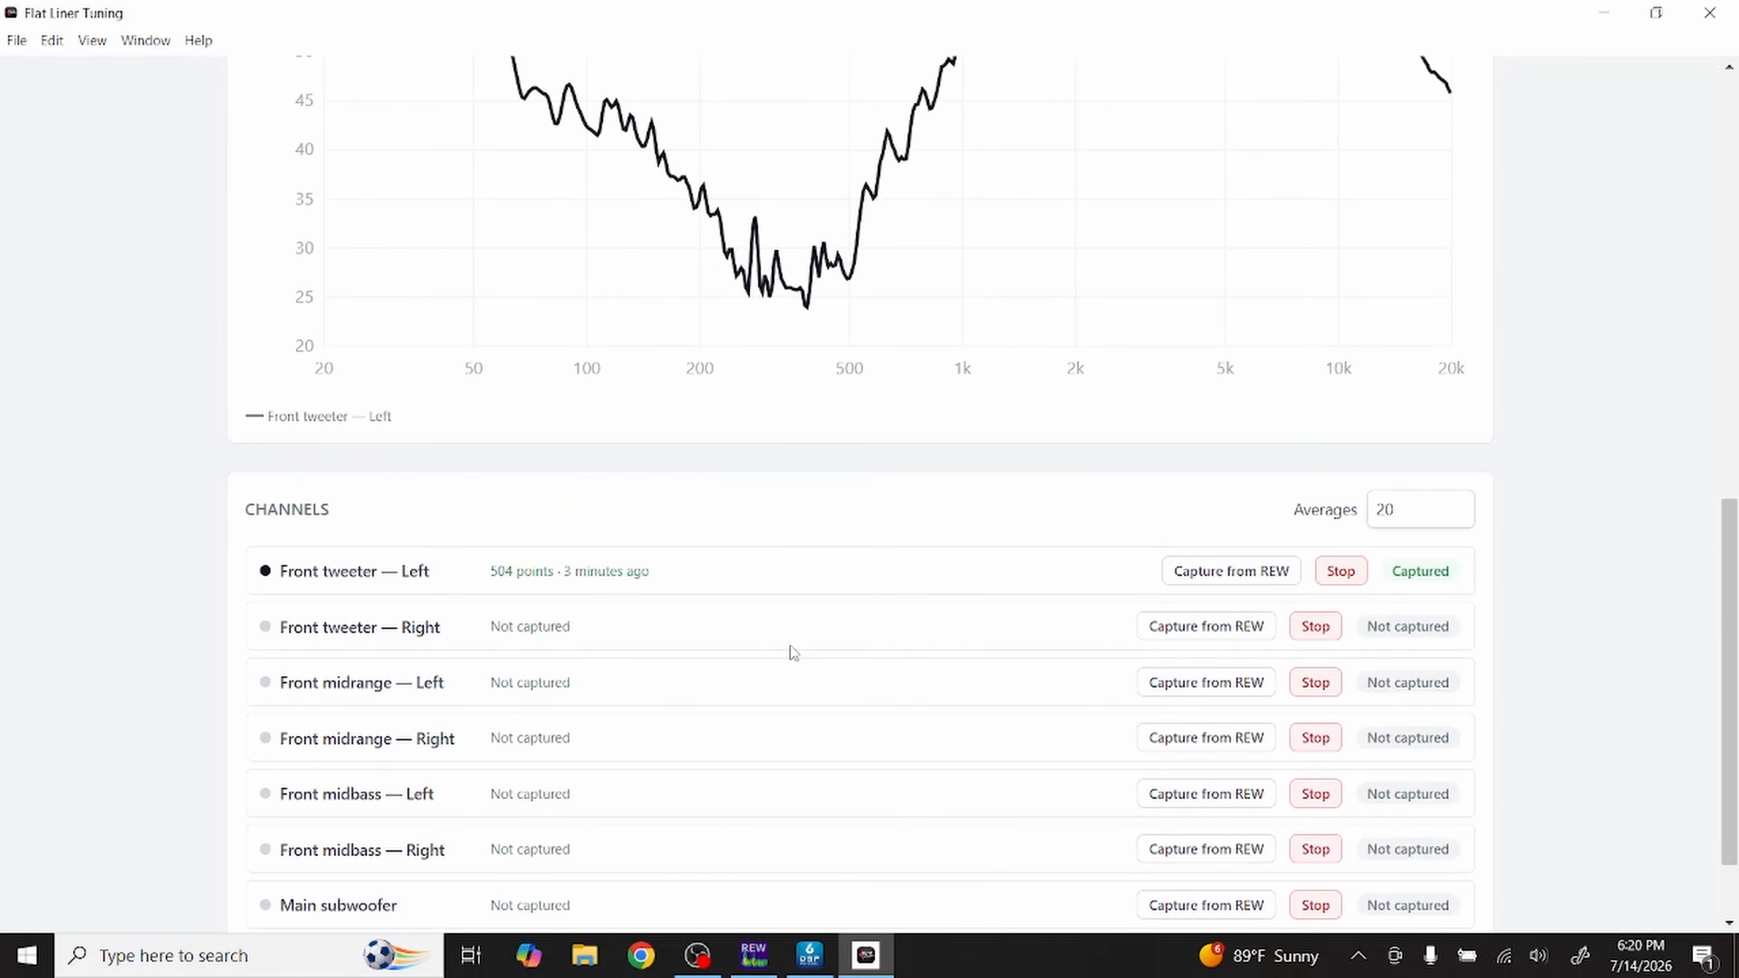
scroll(792, 648, "down", 2)
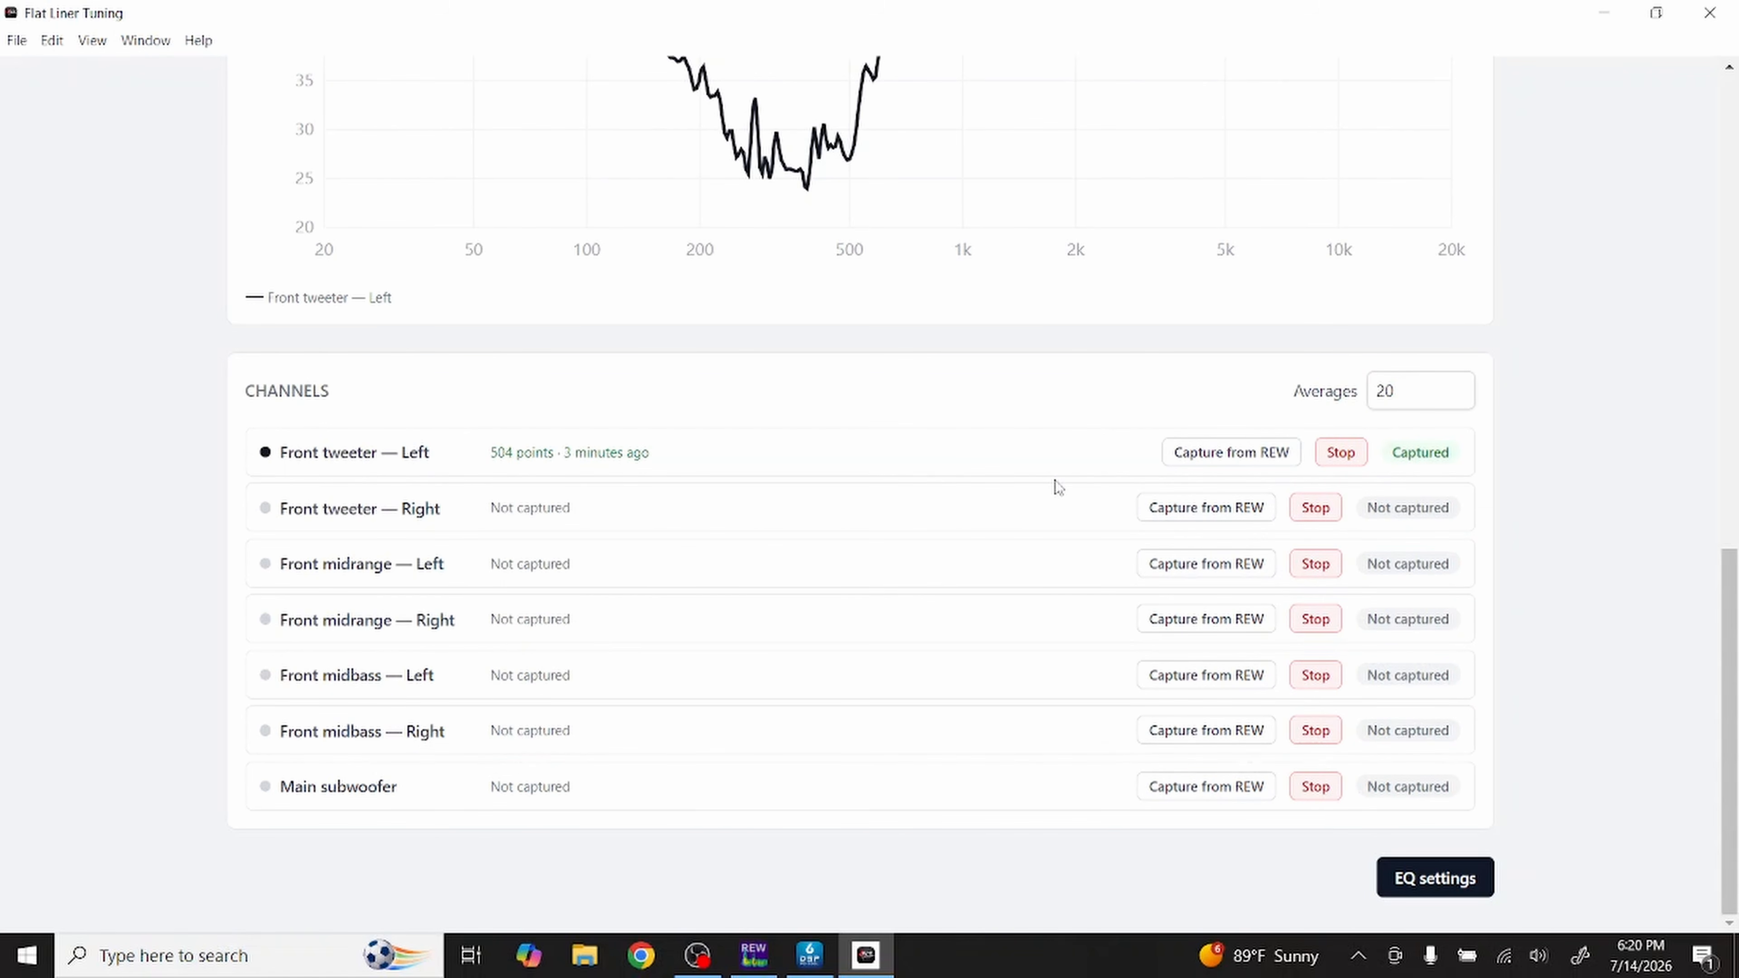
scroll(1059, 486, "up", 6)
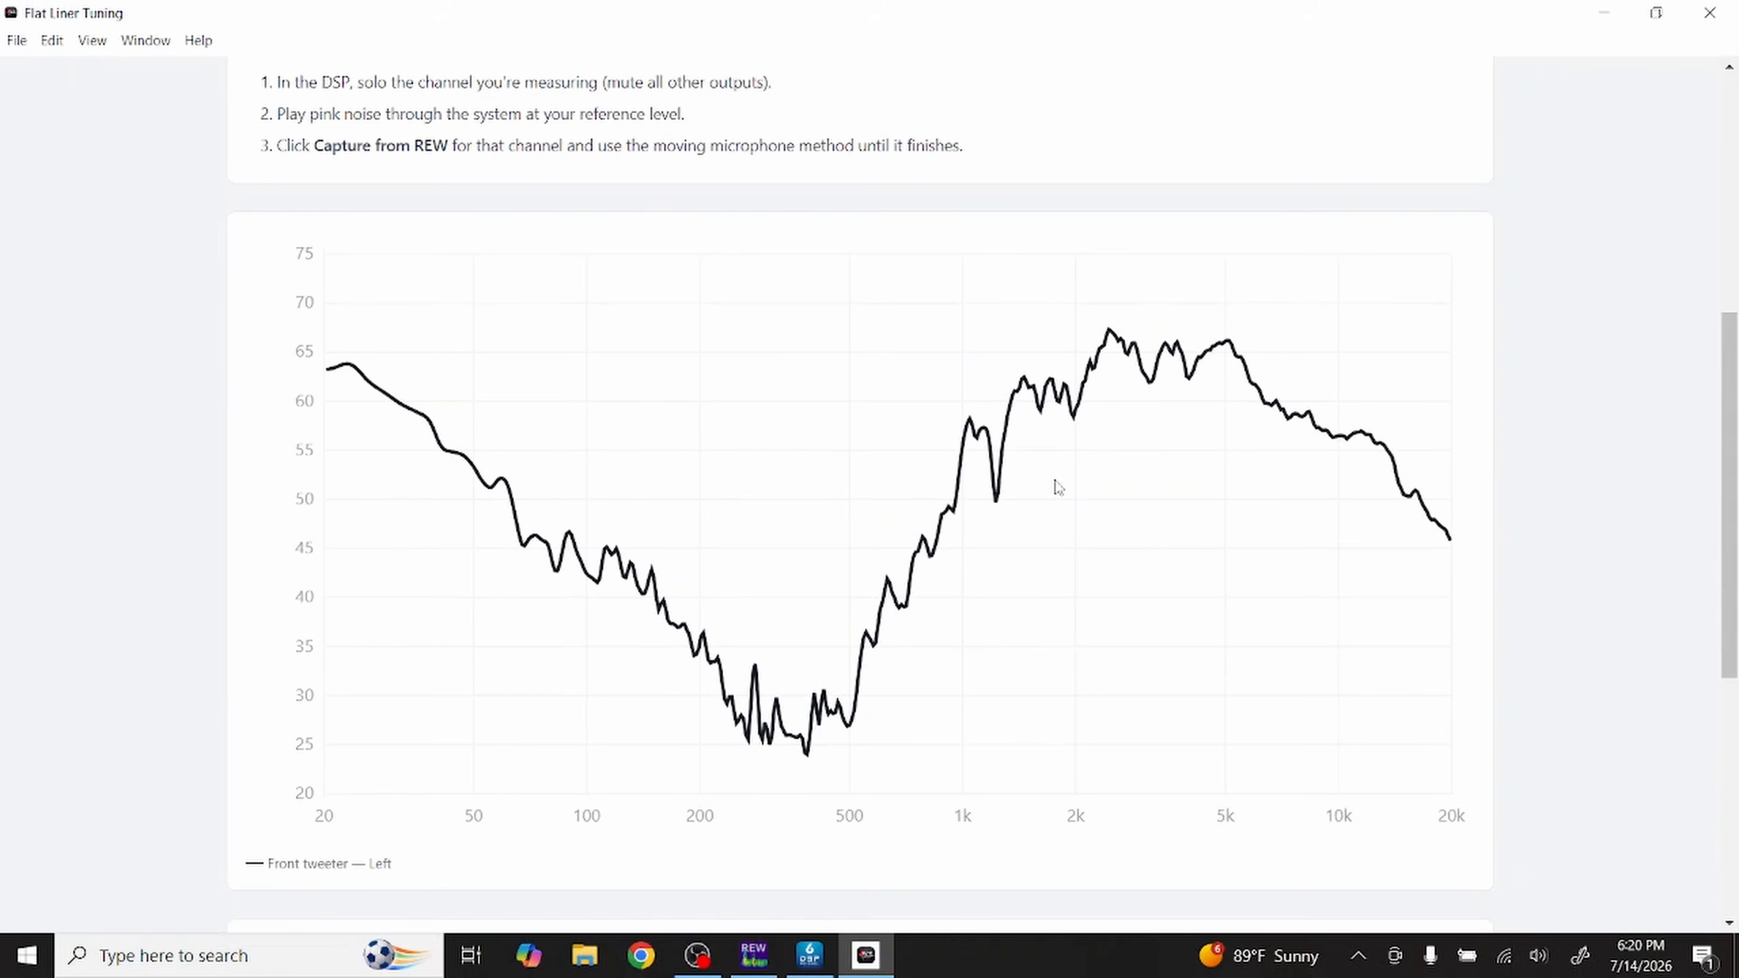
scroll(1058, 486, "up", 5)
scroll(1058, 487, "down", 2)
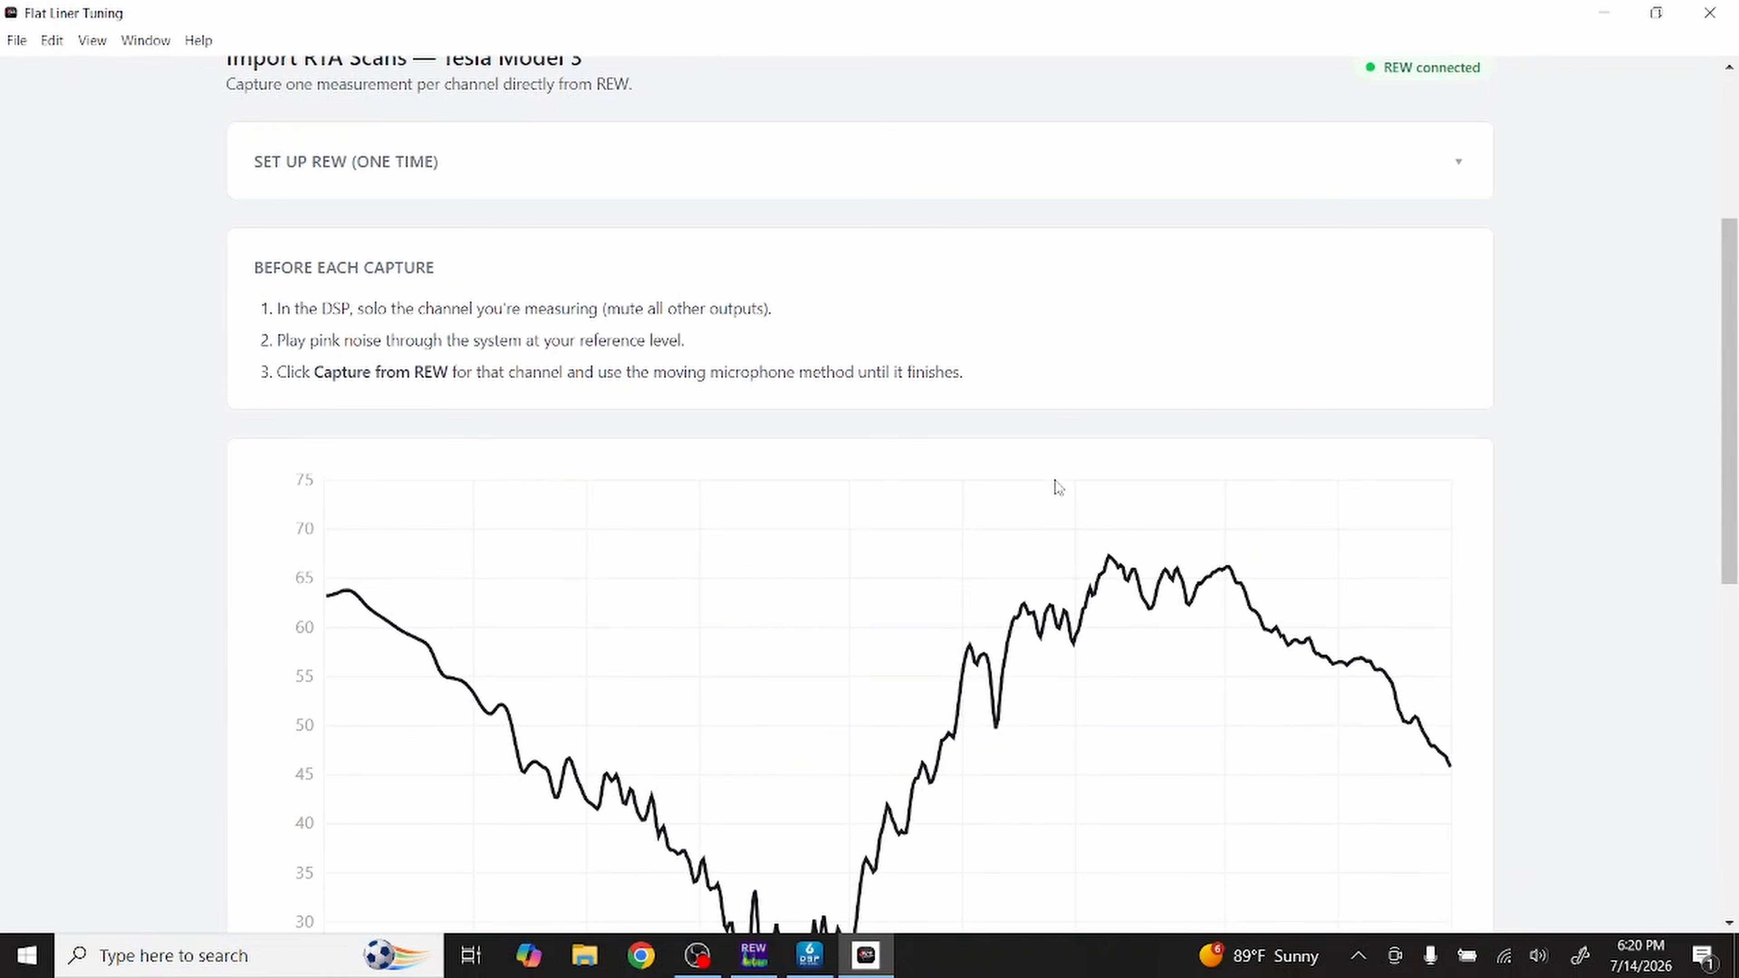
scroll(1058, 487, "down", 4)
scroll(1058, 487, "down", 5)
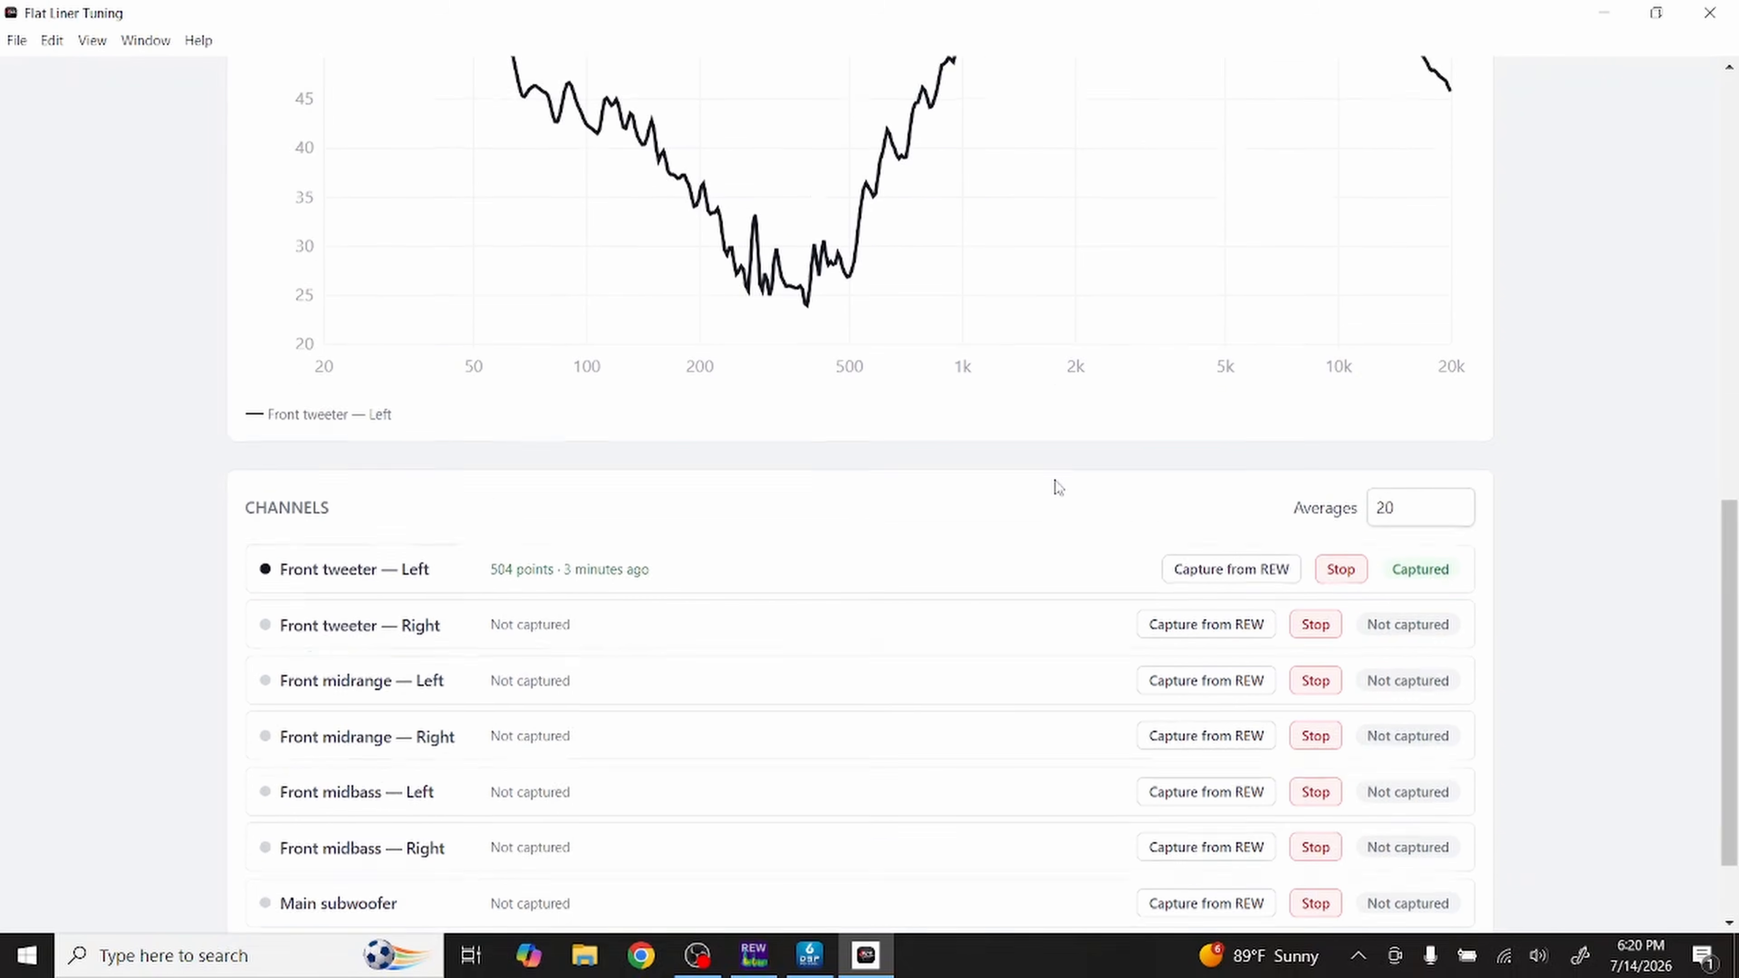
Step: Capture the RTA scan of the right front tweeter from REW
key("alt+Tab")
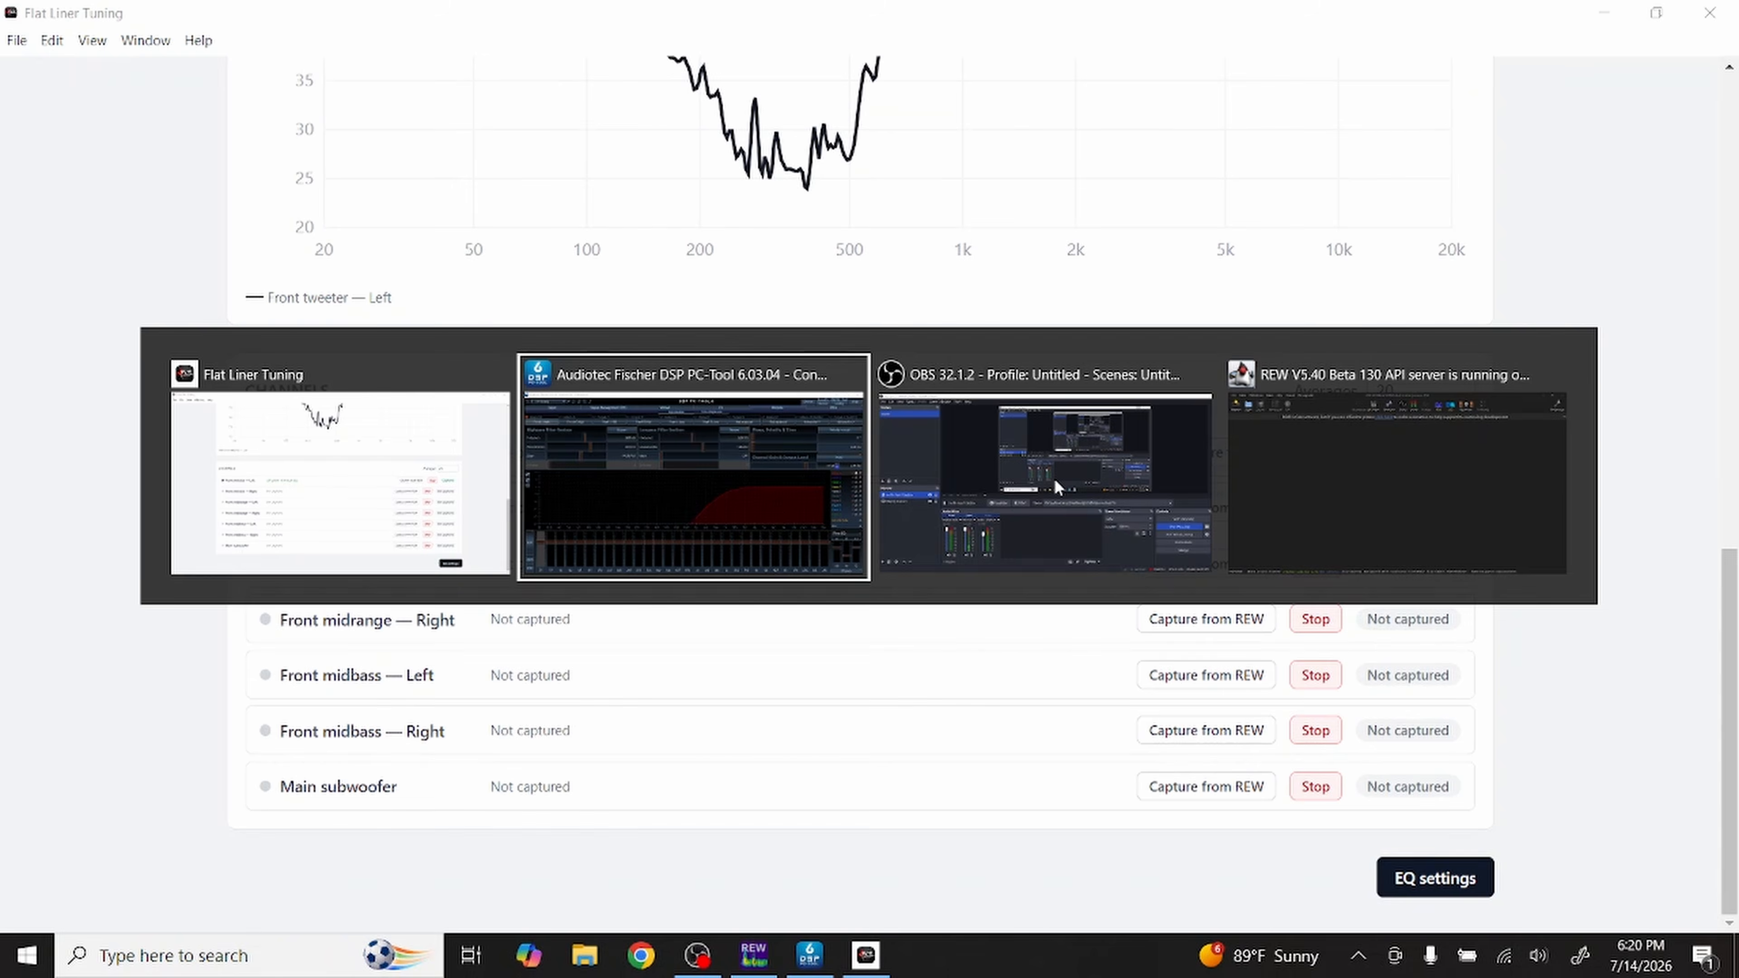
key("alt+Tab")
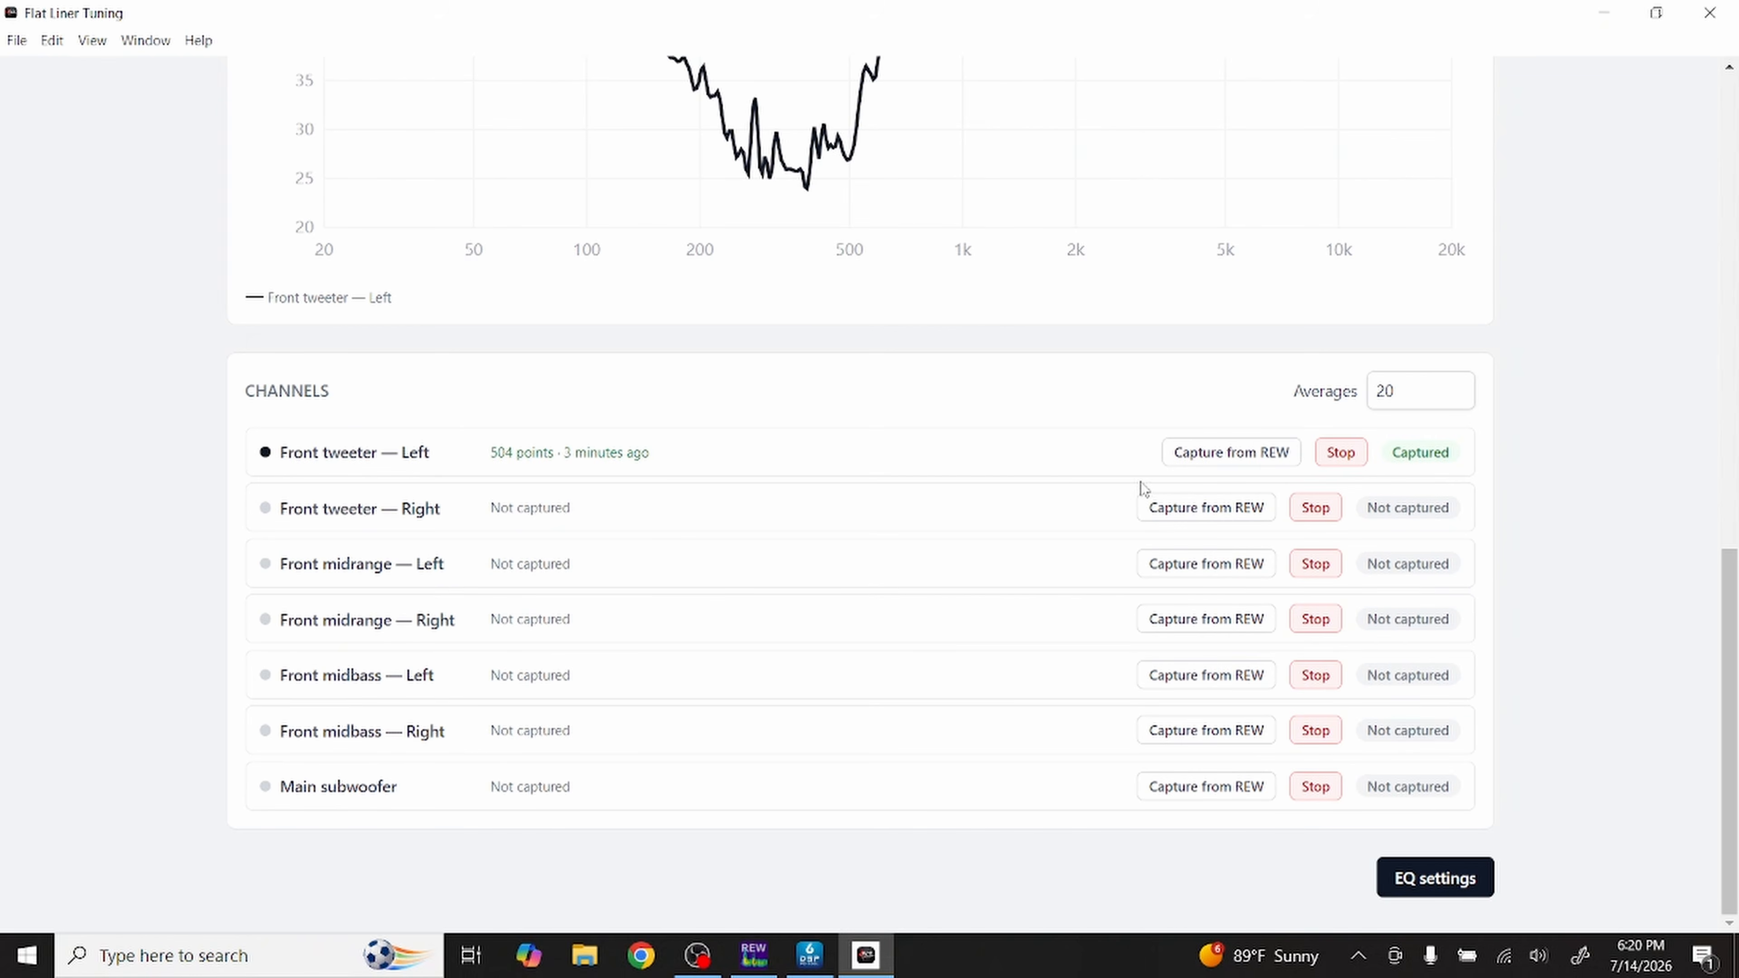
left_click(1213, 507)
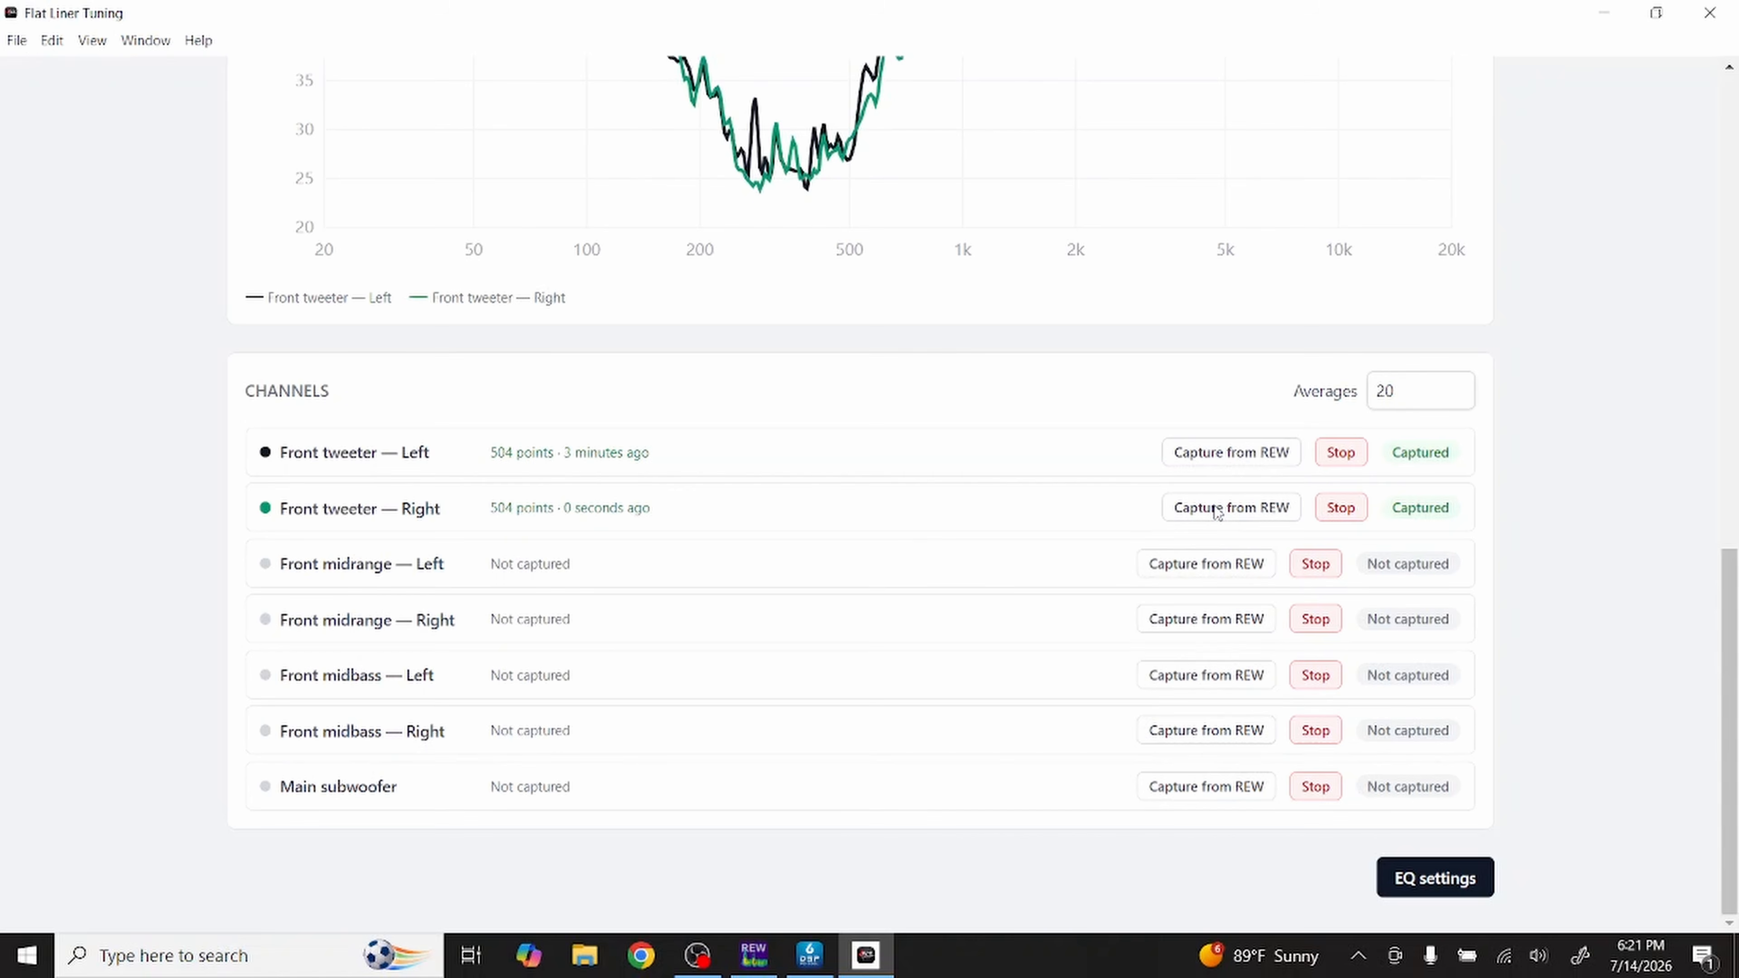
Step: Switch to DSP PC-Tool and review the crossover filters of the front outputs and the time alignment settings
key("alt+Tab")
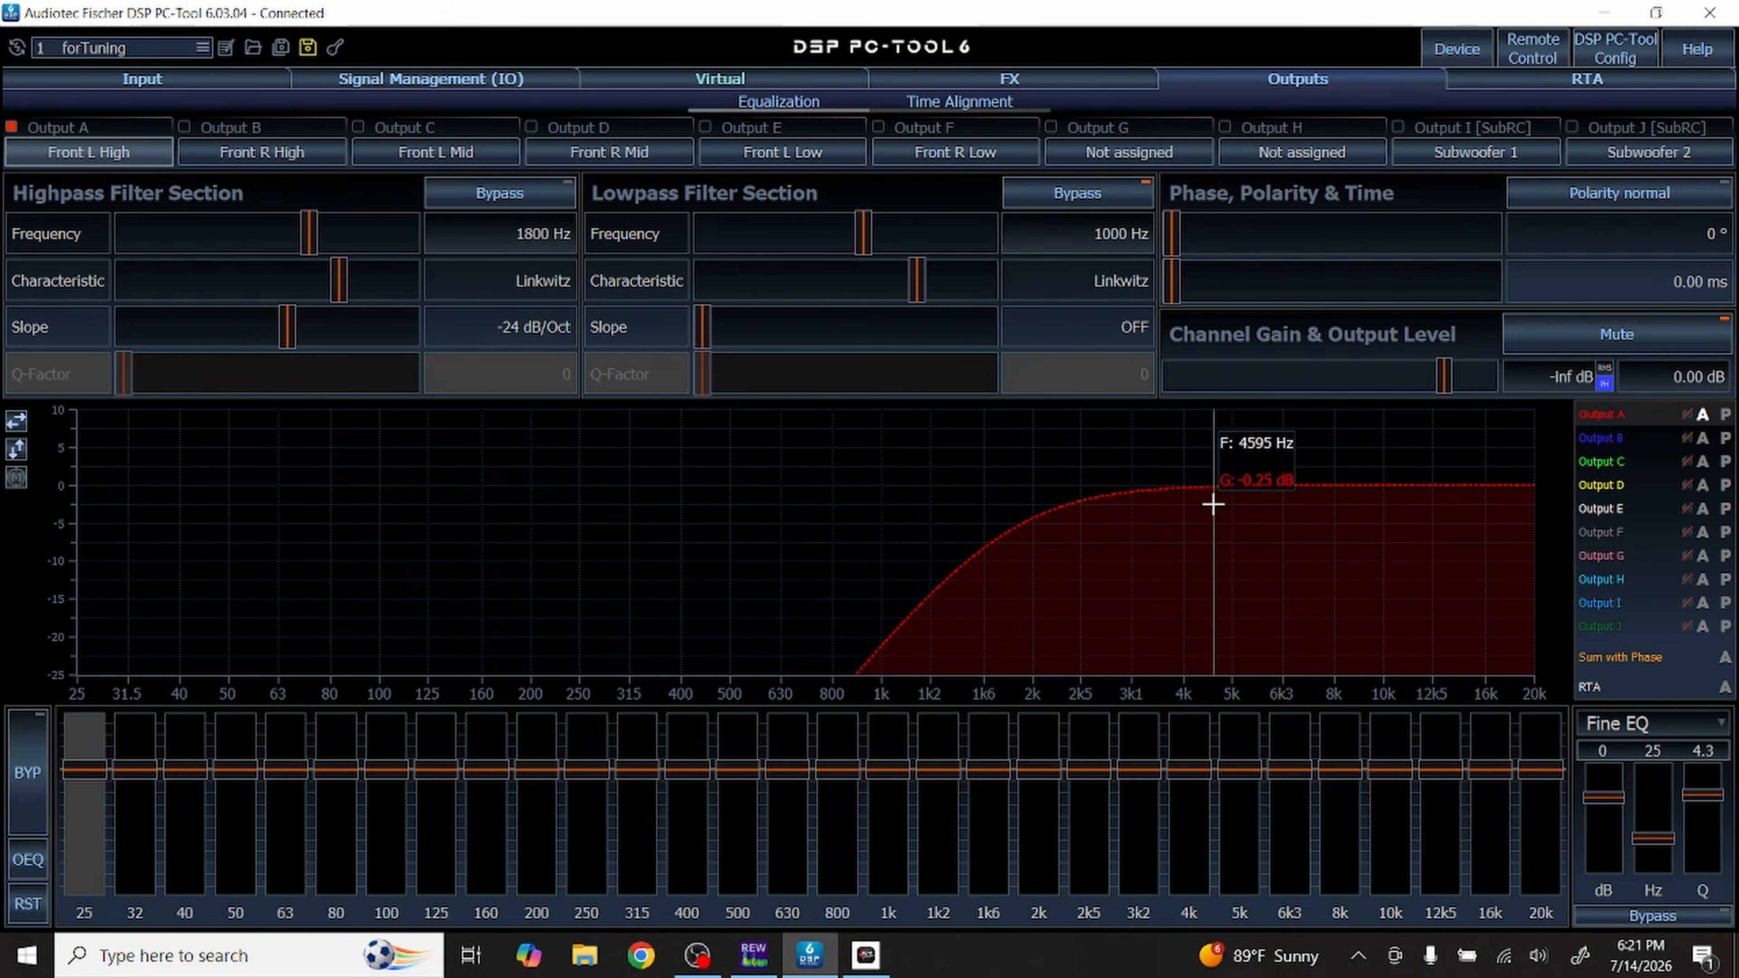
key("alt+Tab")
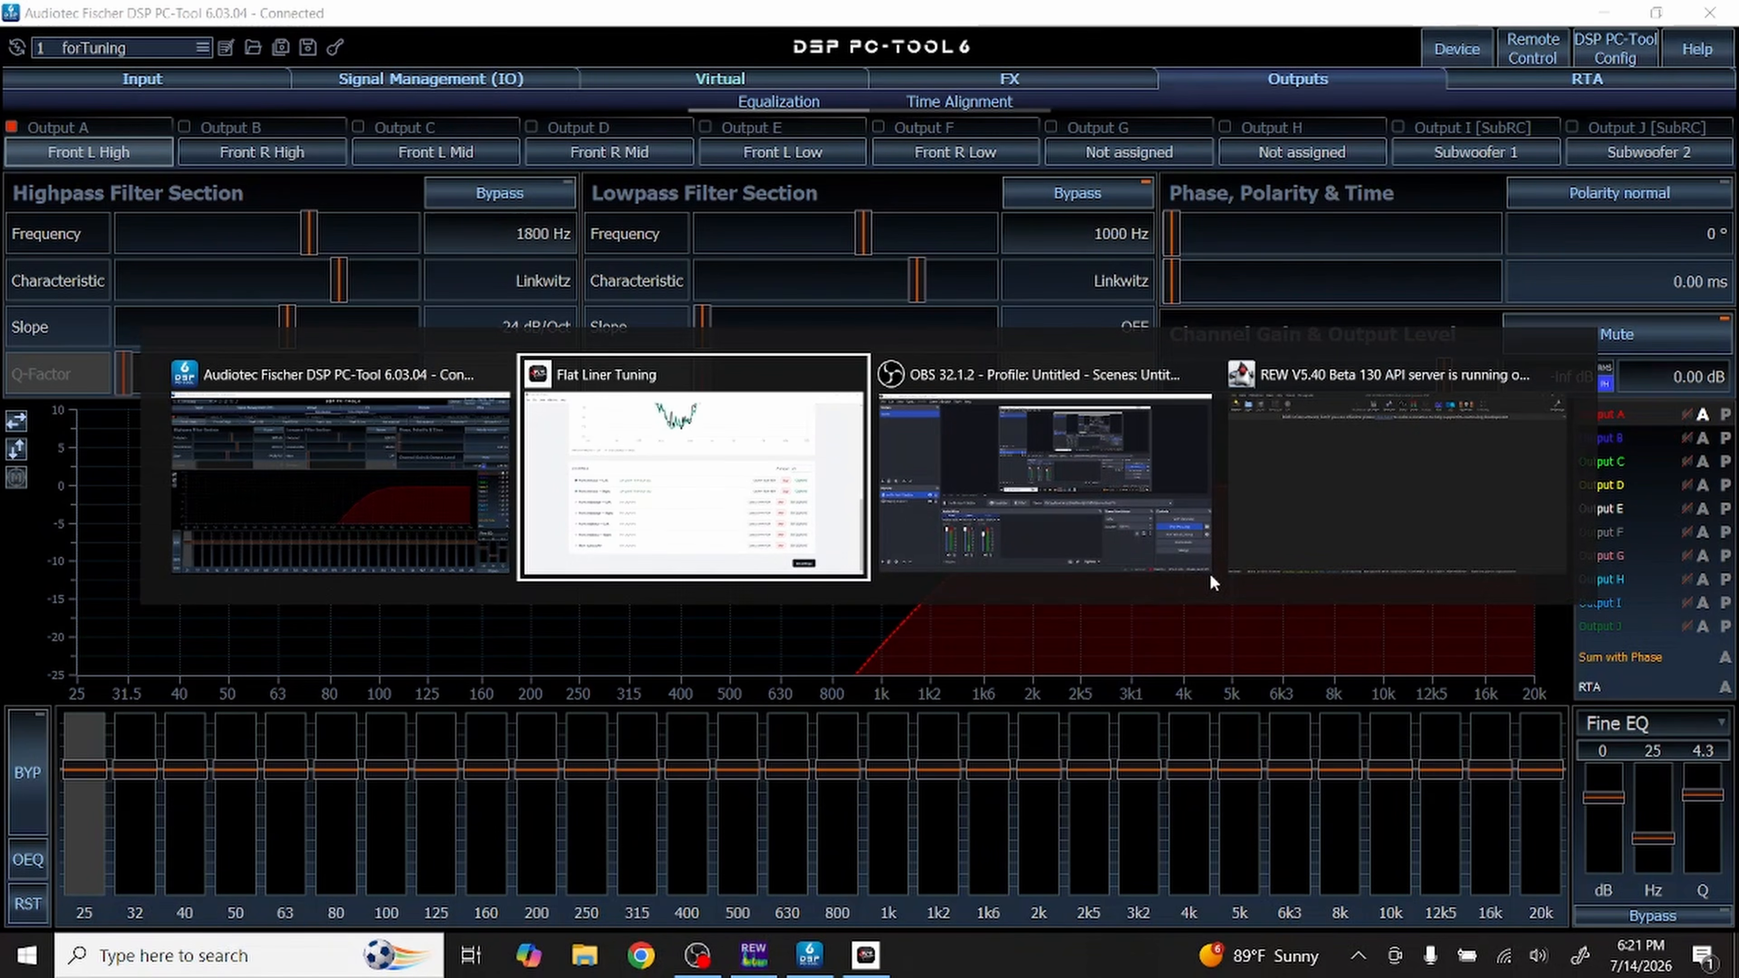
key("alt+Tab")
key("alt+Tab")
key("alt+Tab")
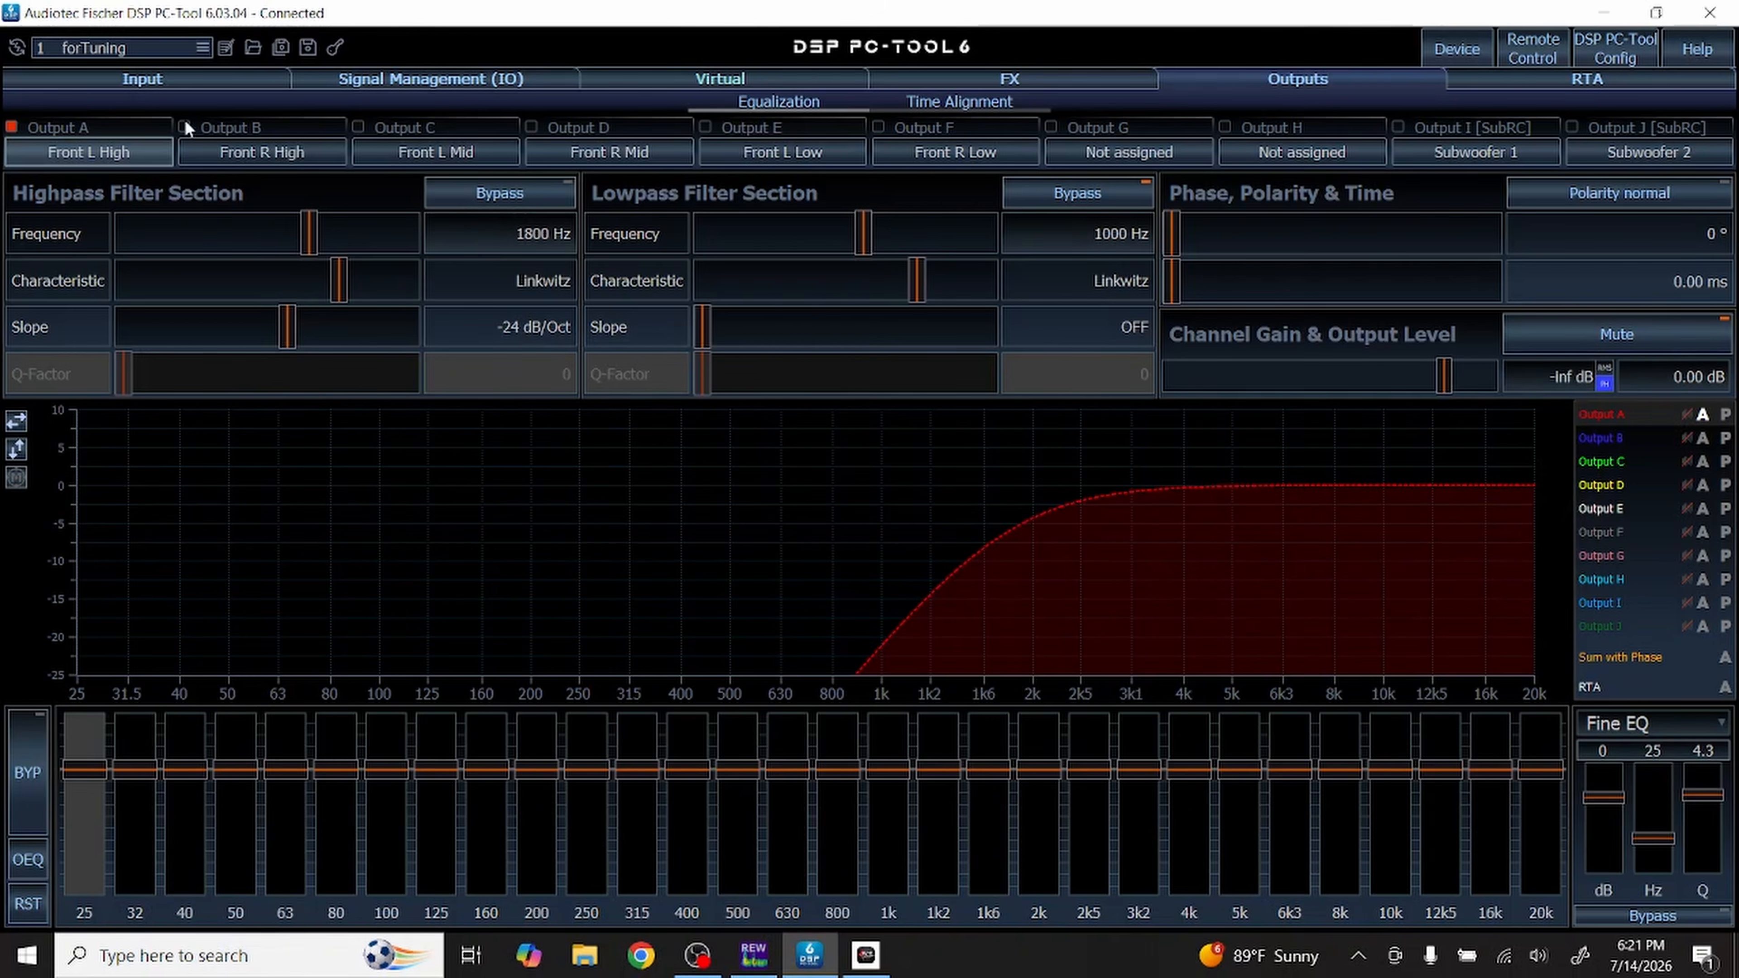
left_click(274, 149)
left_click(483, 152)
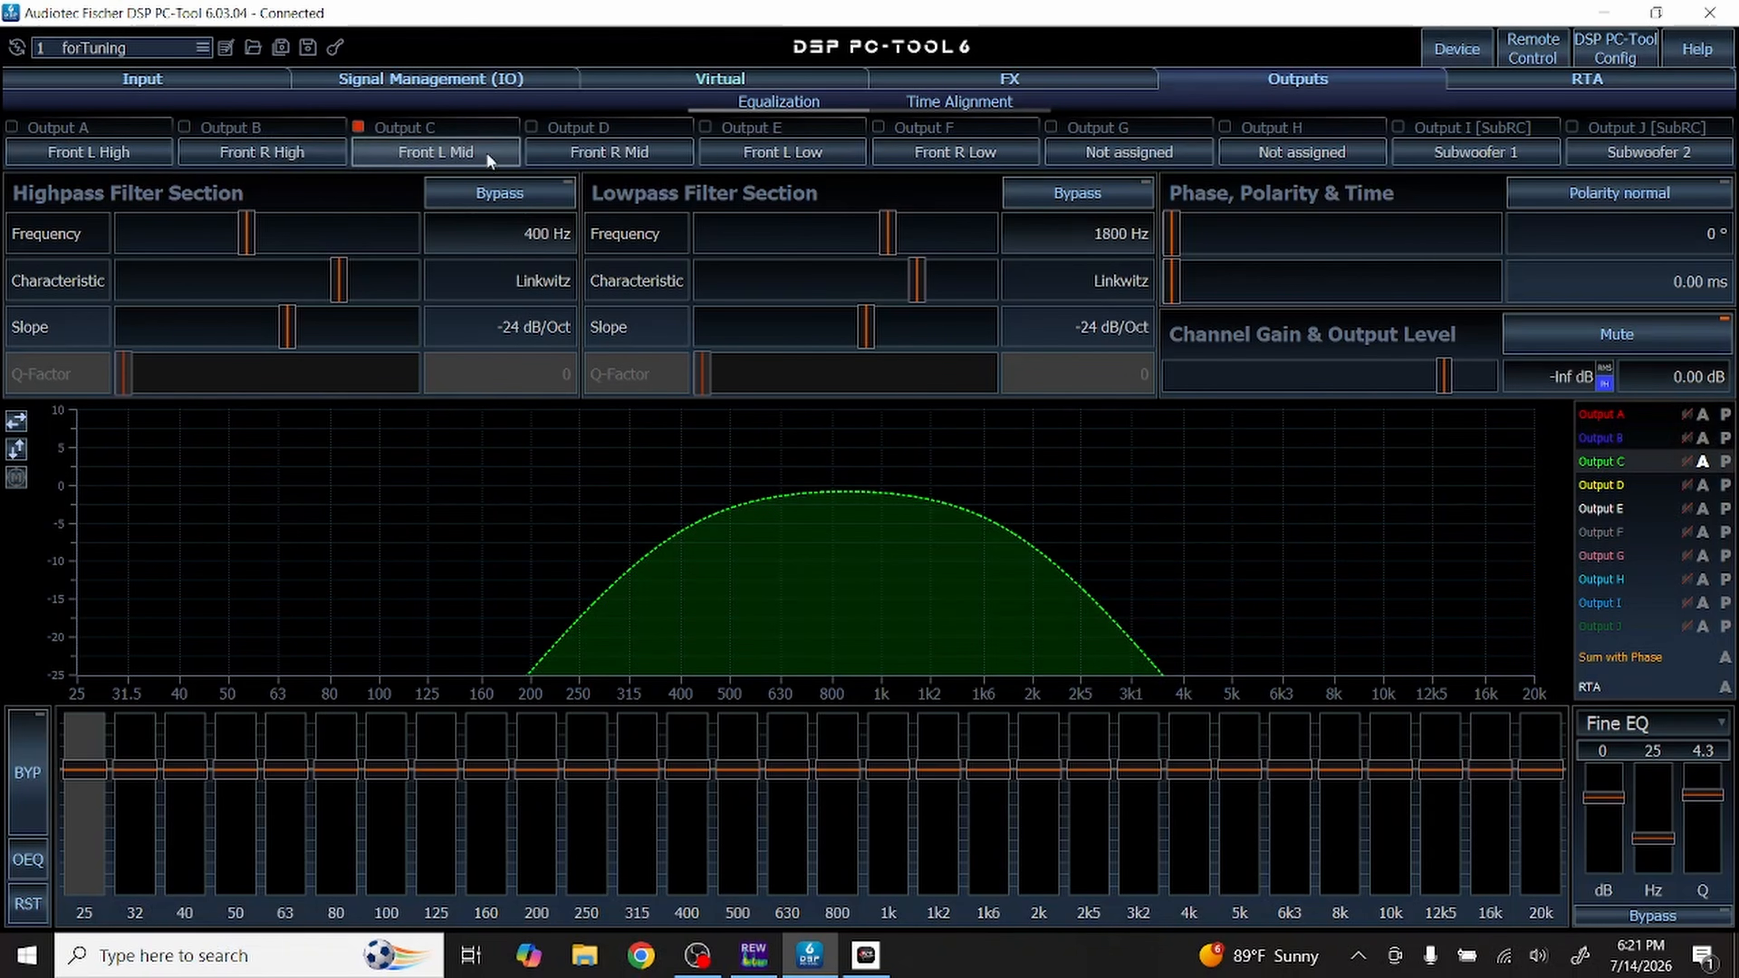
left_click(585, 151)
left_click(794, 151)
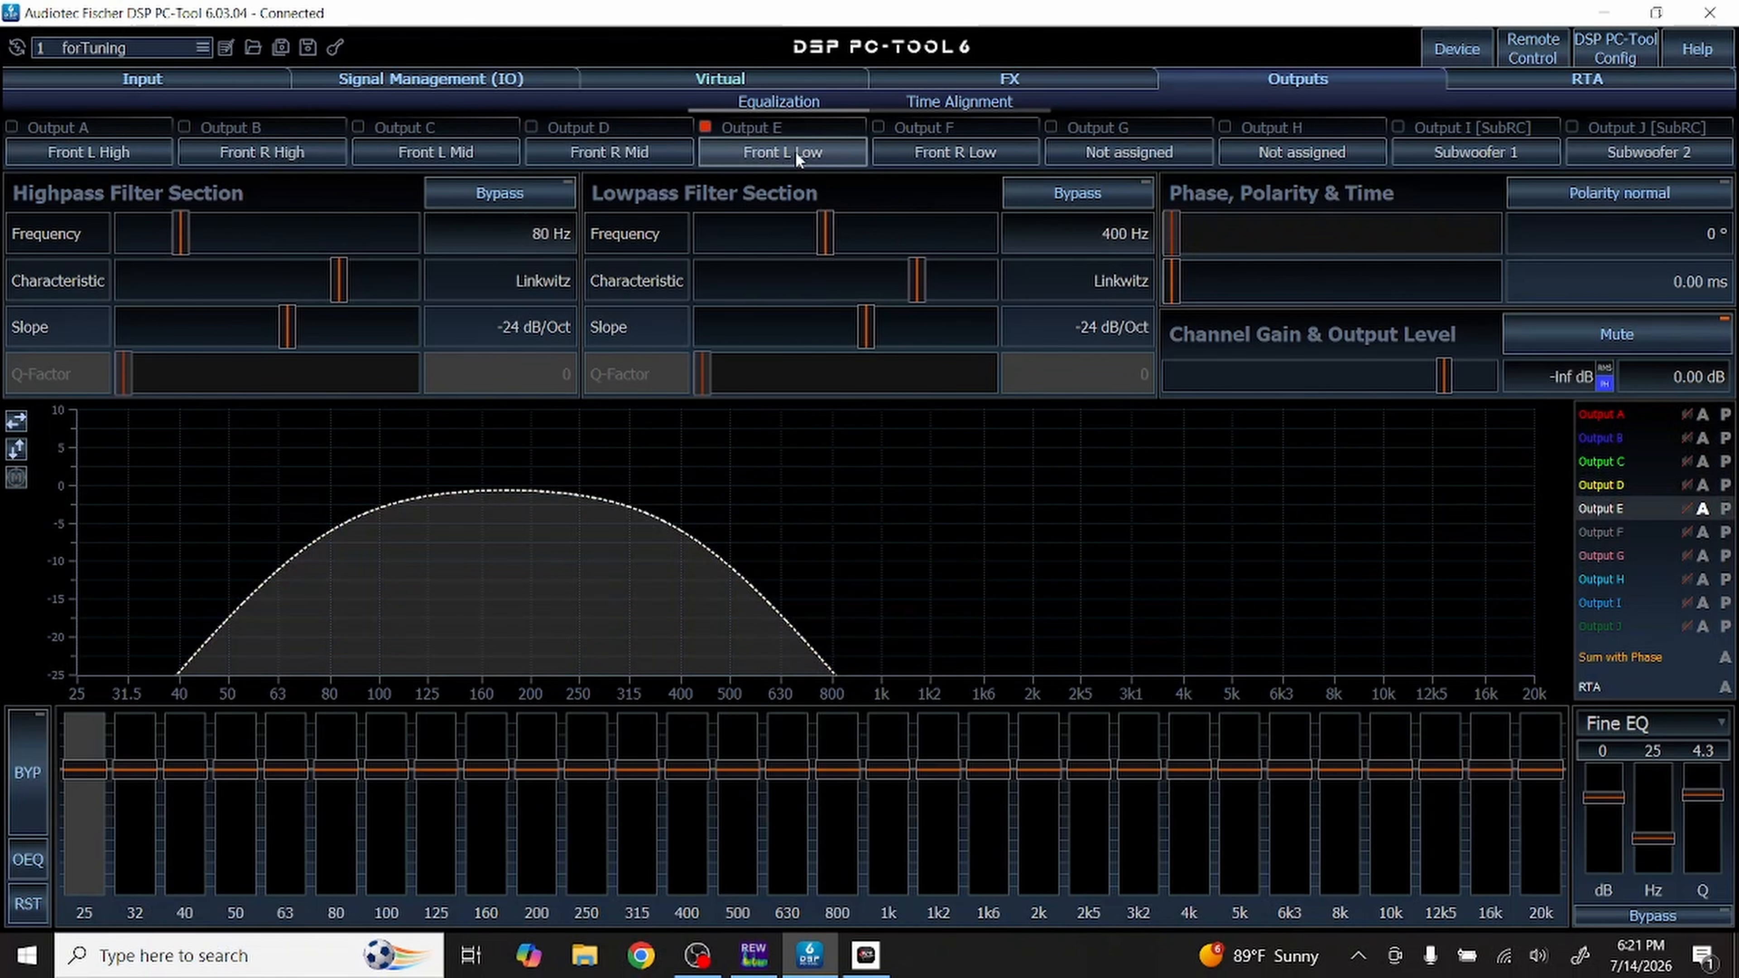
left_click(951, 152)
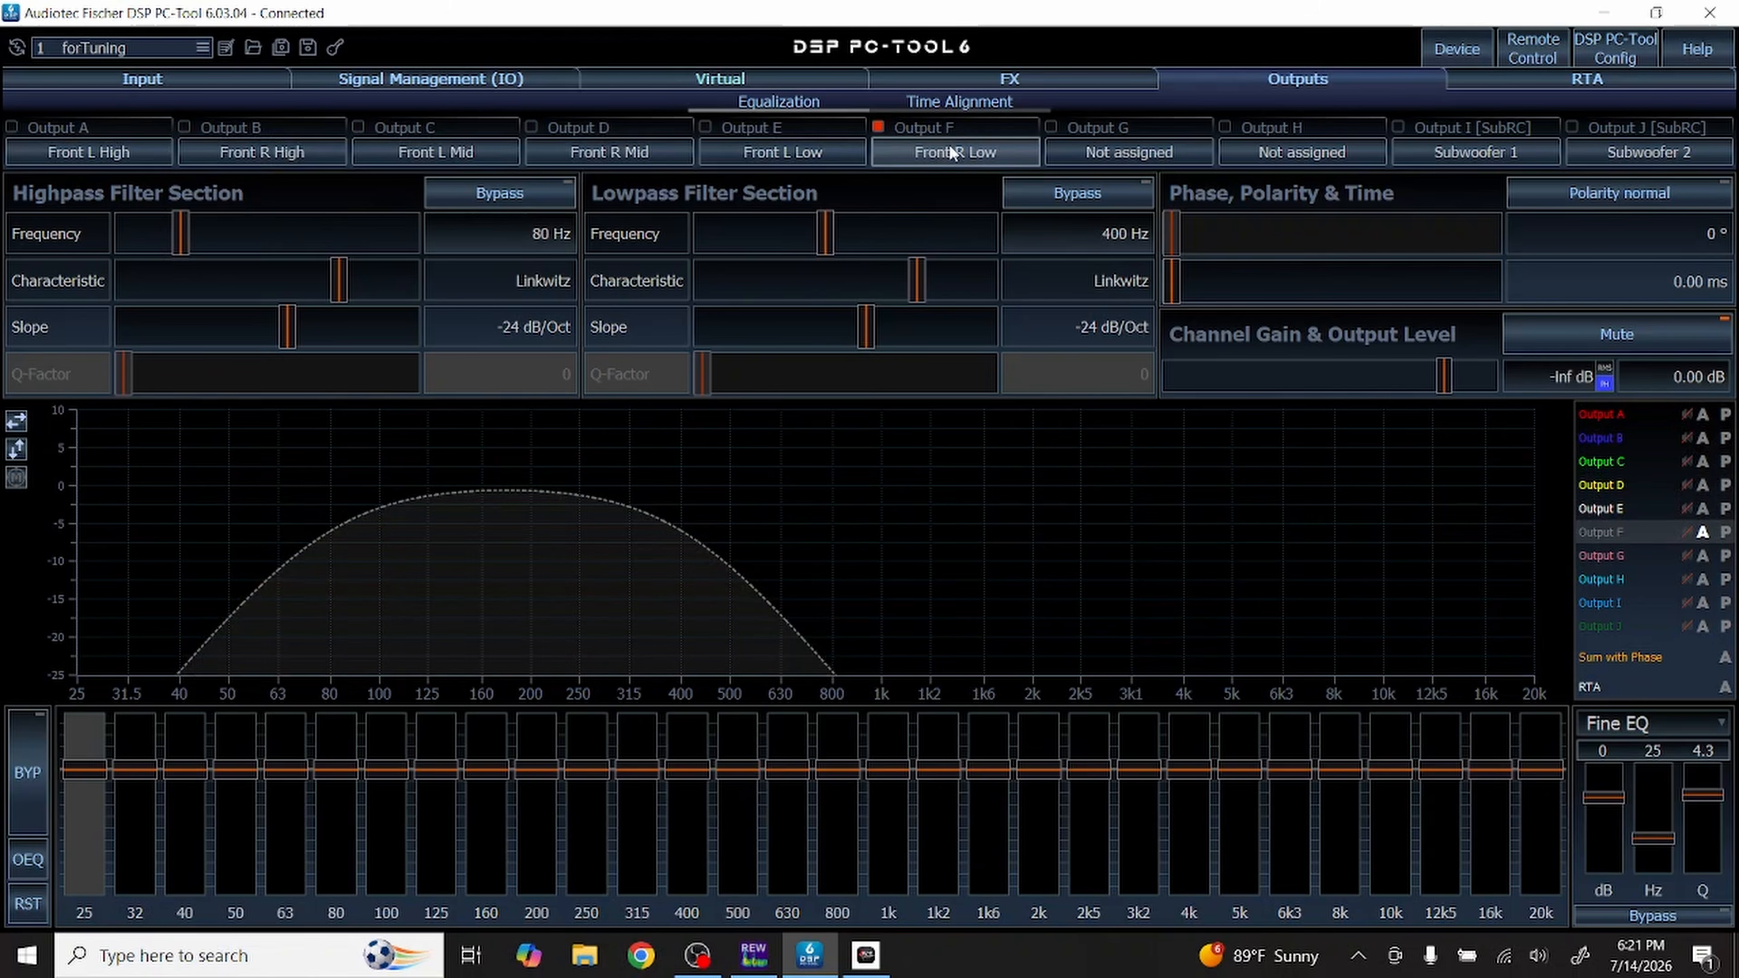
left_click(958, 98)
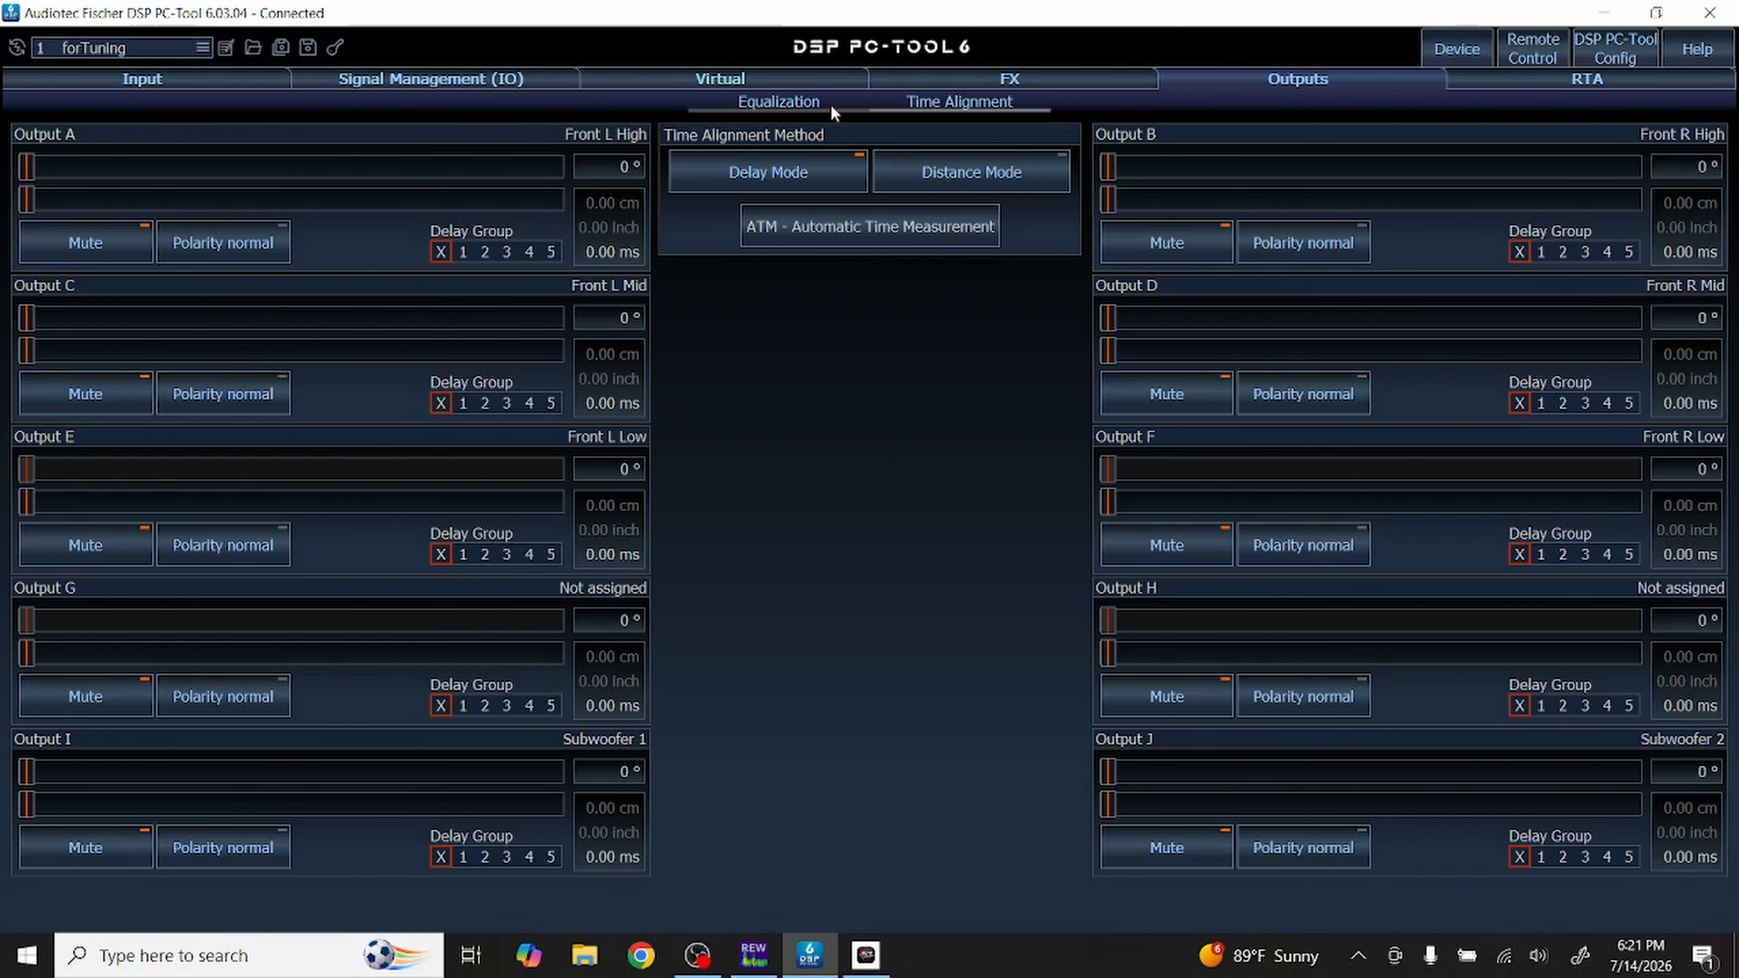
left_click(777, 103)
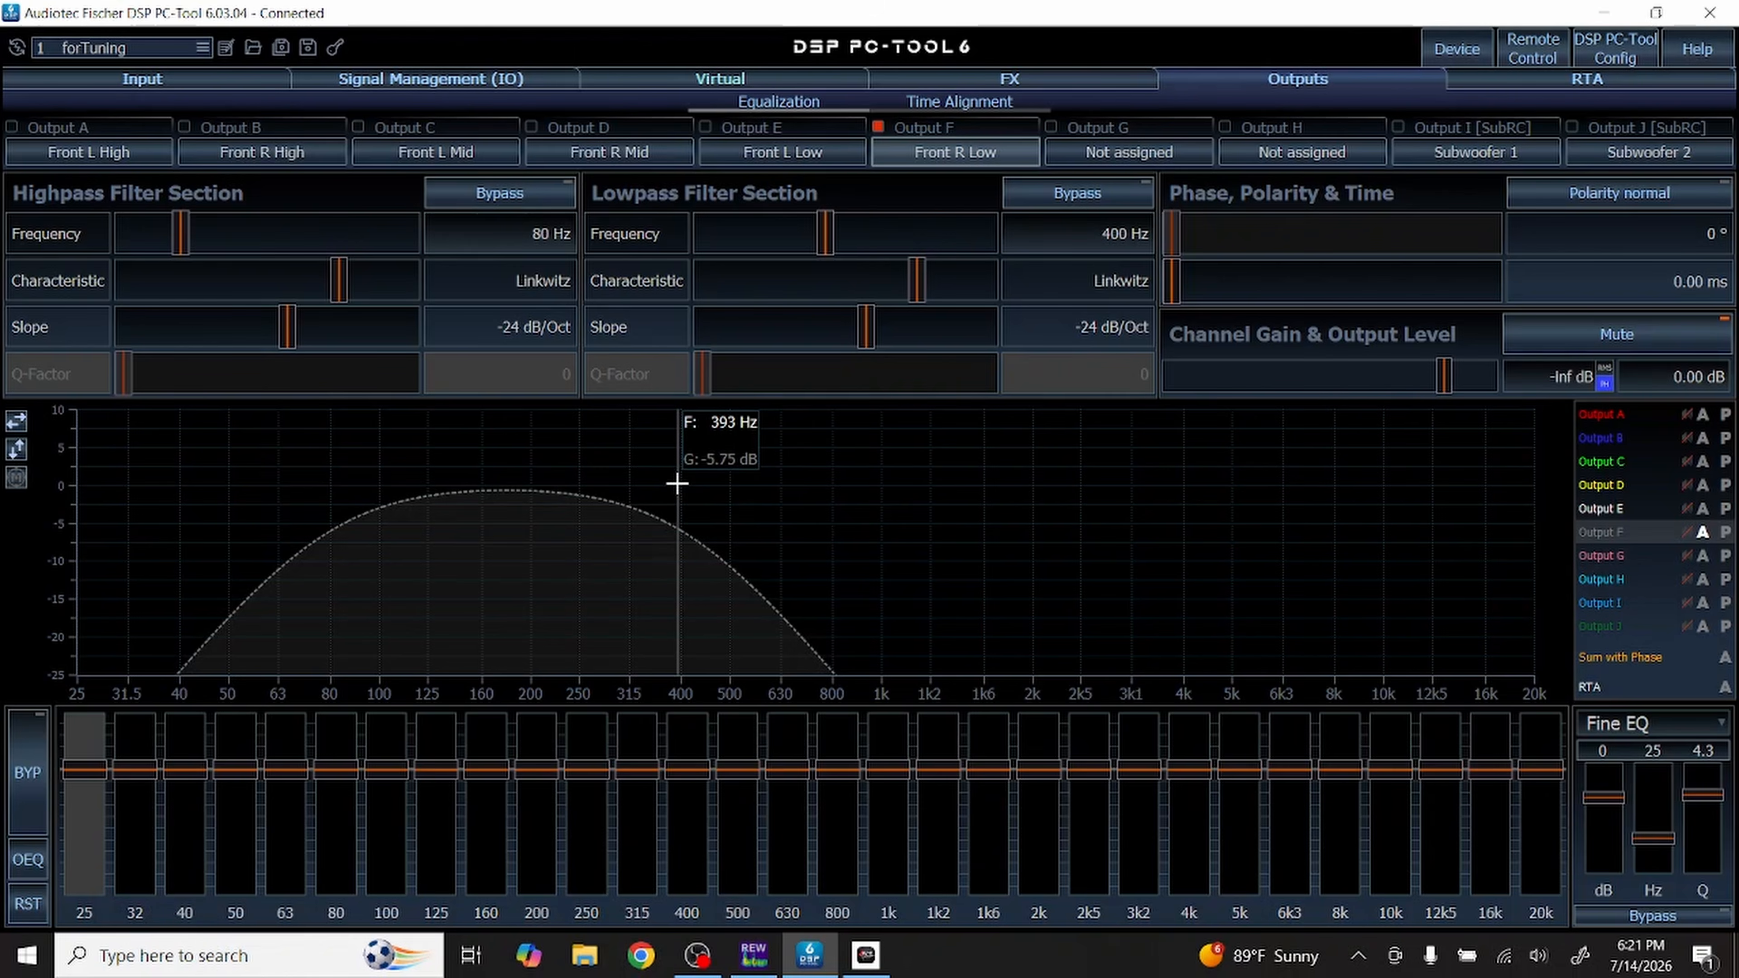
Step: Solo the Front L Mid output in the DSP, return to Flat Liner Tuning and capture the left front midrange's RTA scan from REW
key("alt+Tab")
key("Tab")
key("Tab")
key("Tab")
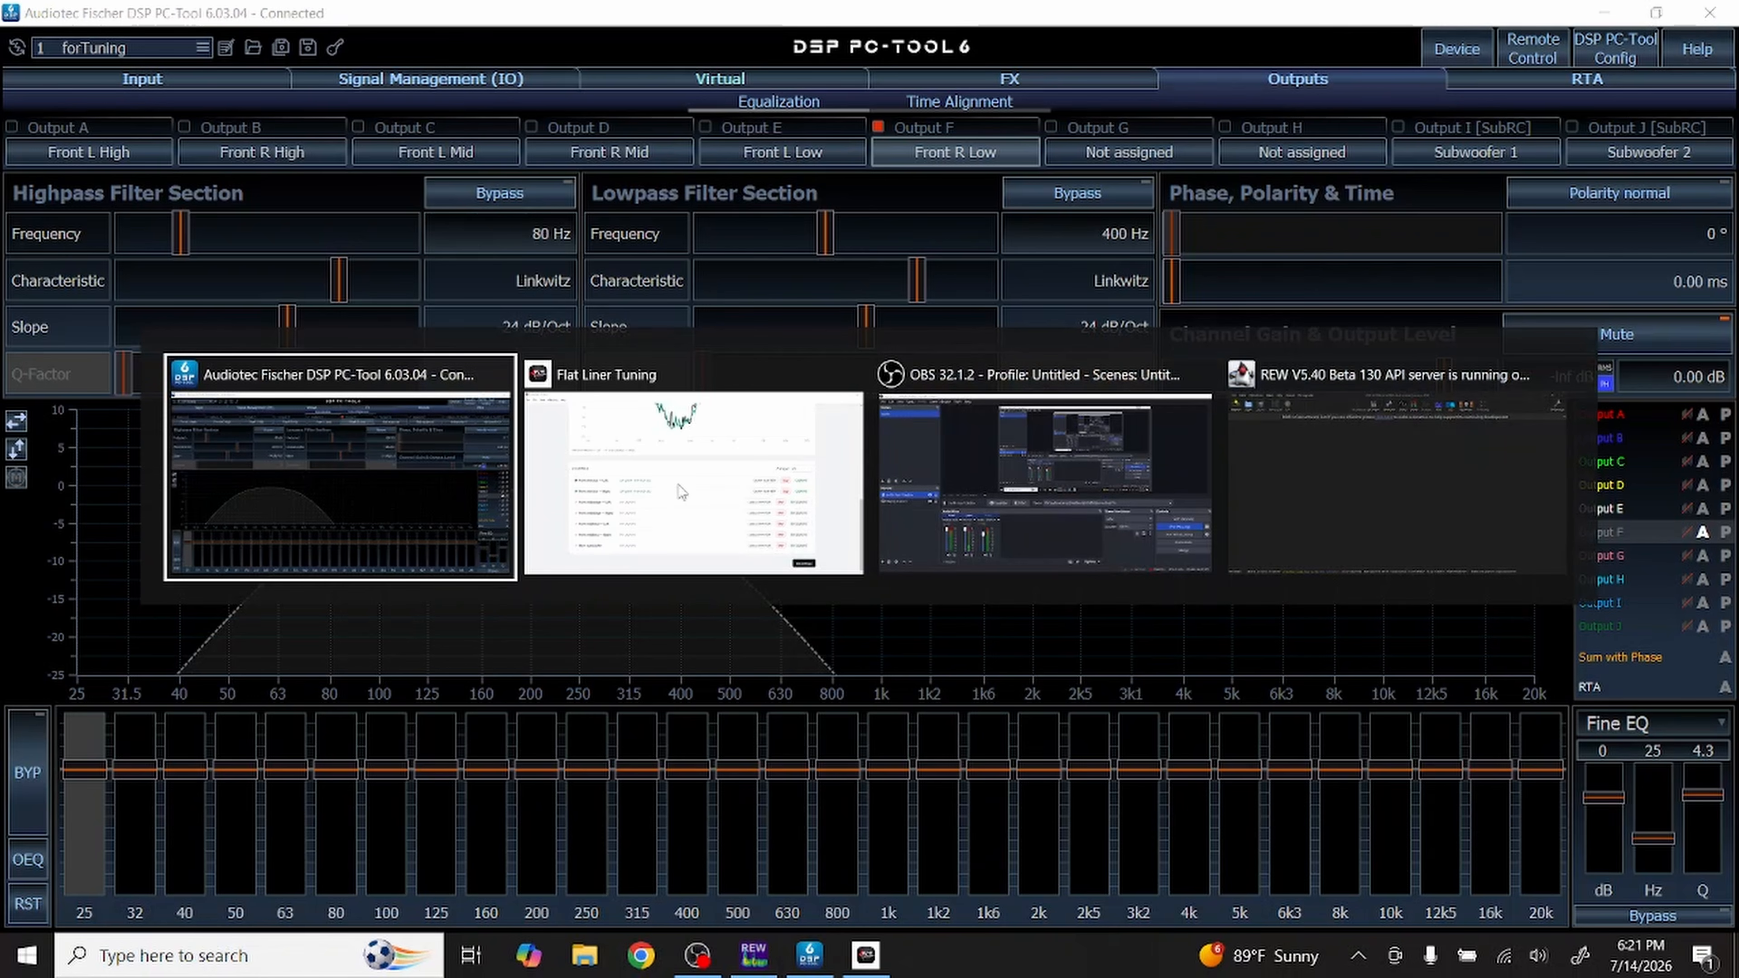
key("alt+Tab")
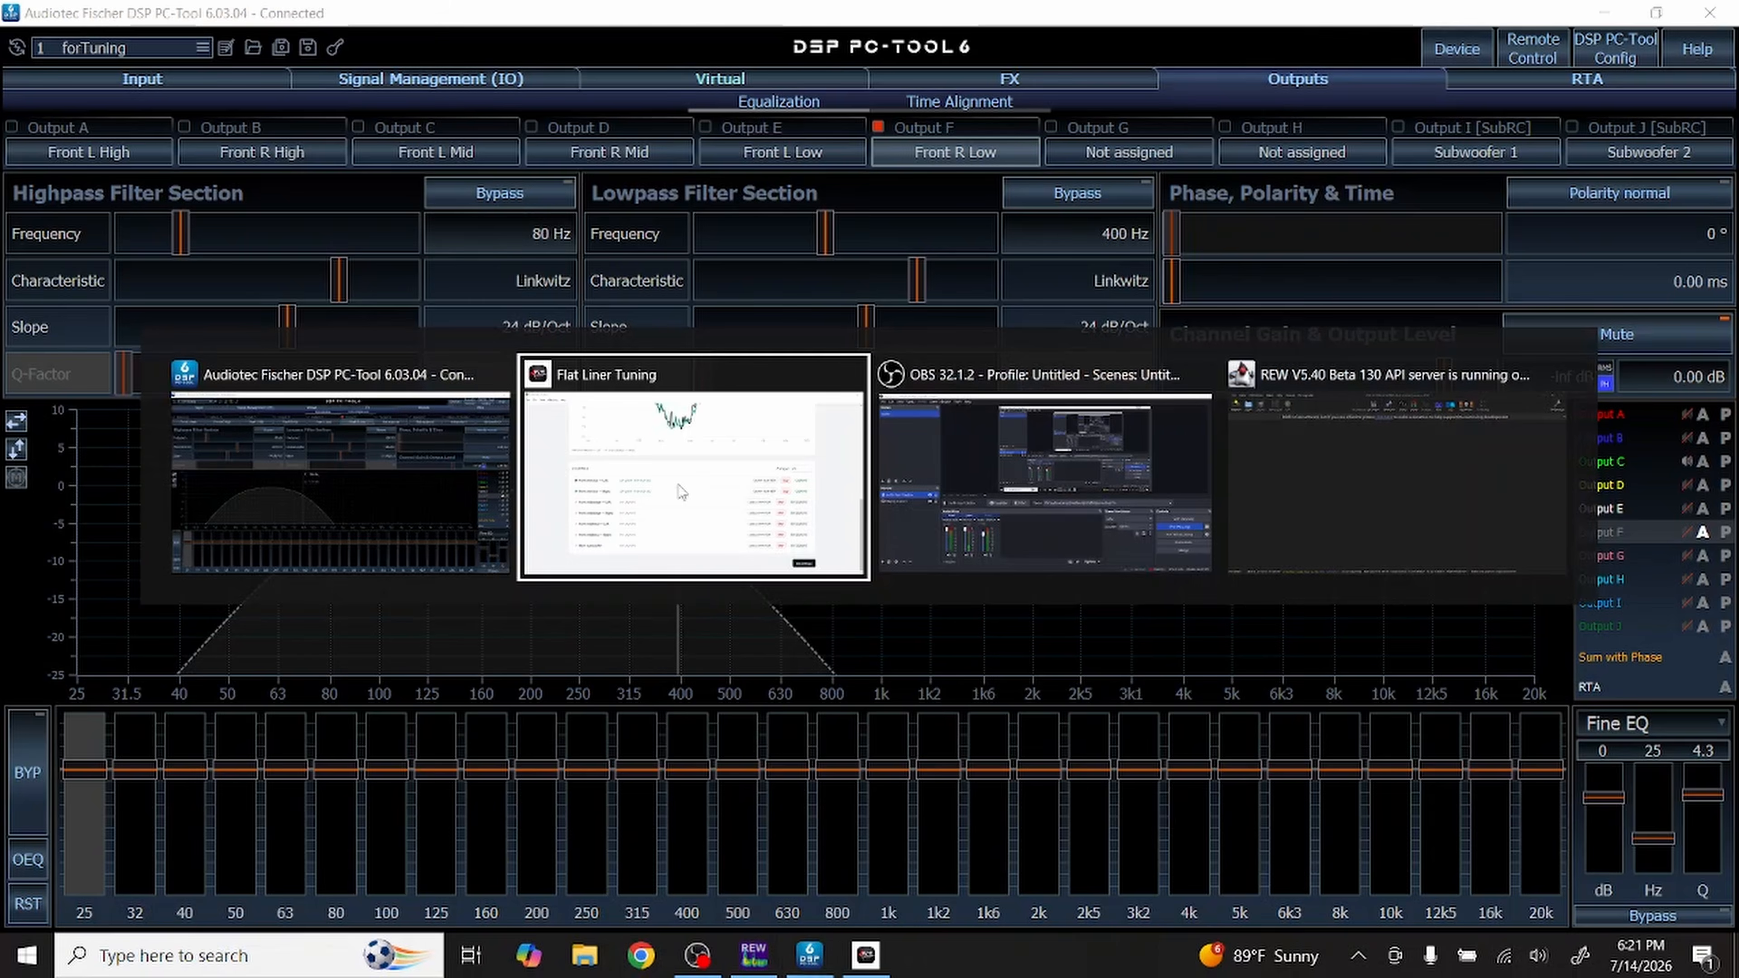
key("Tab")
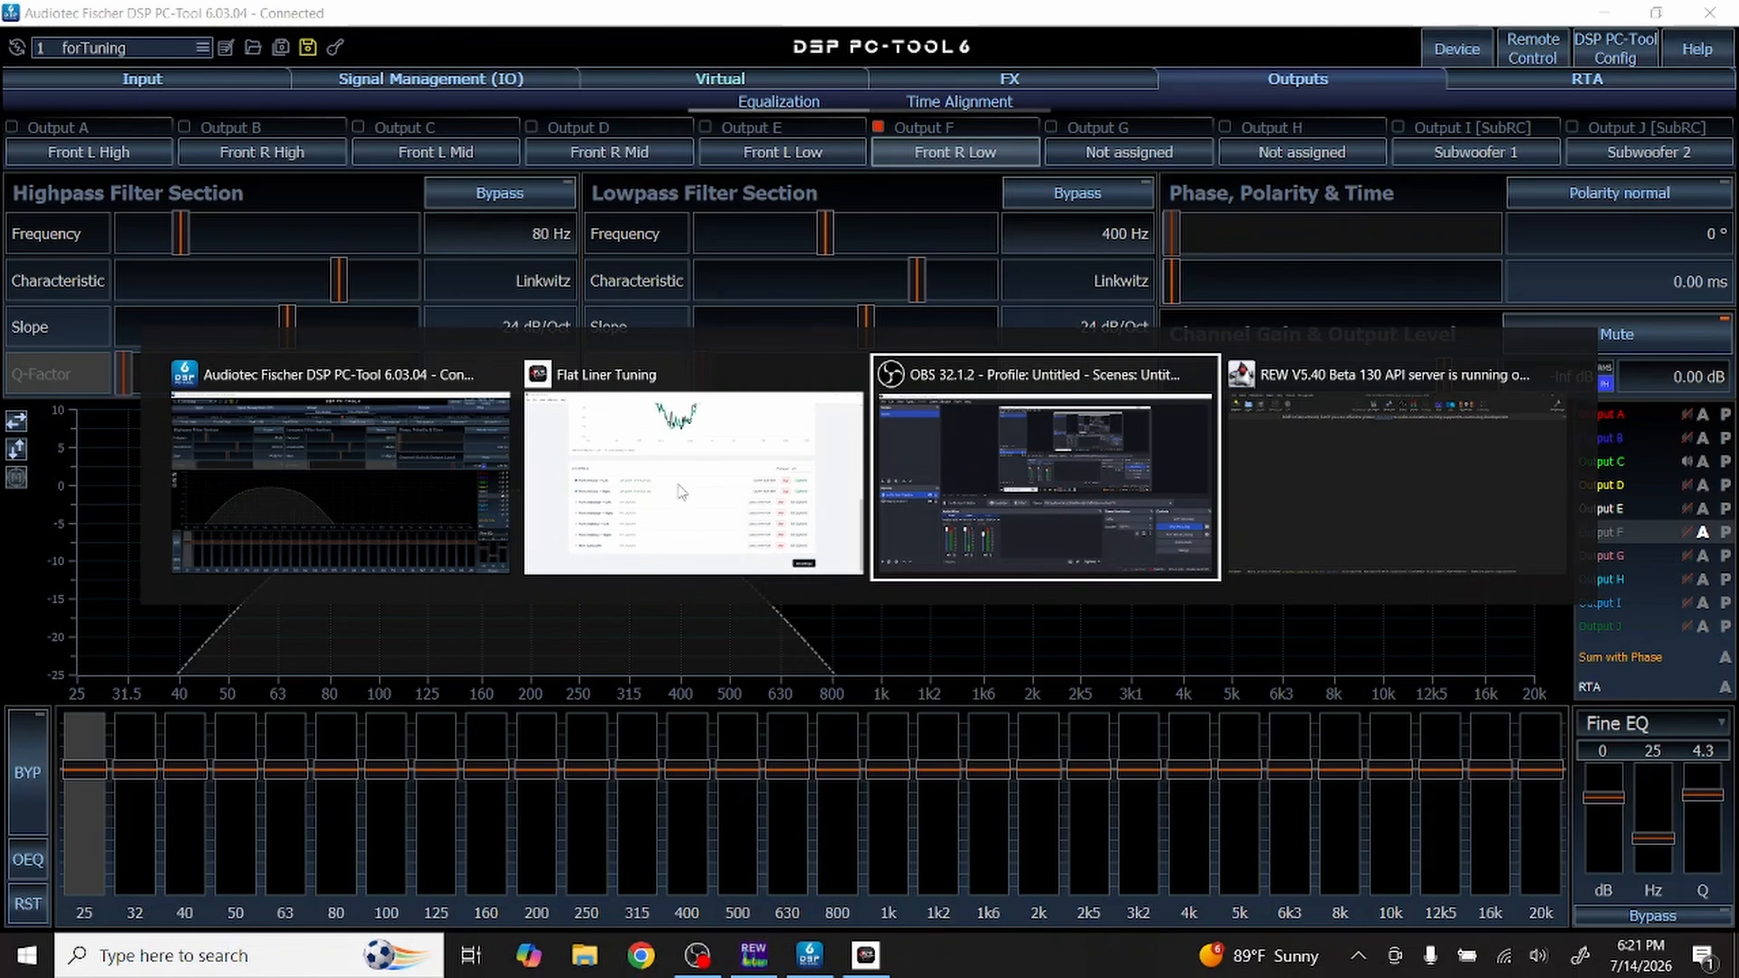
key("Tab")
key("Tab")
key("Tab")
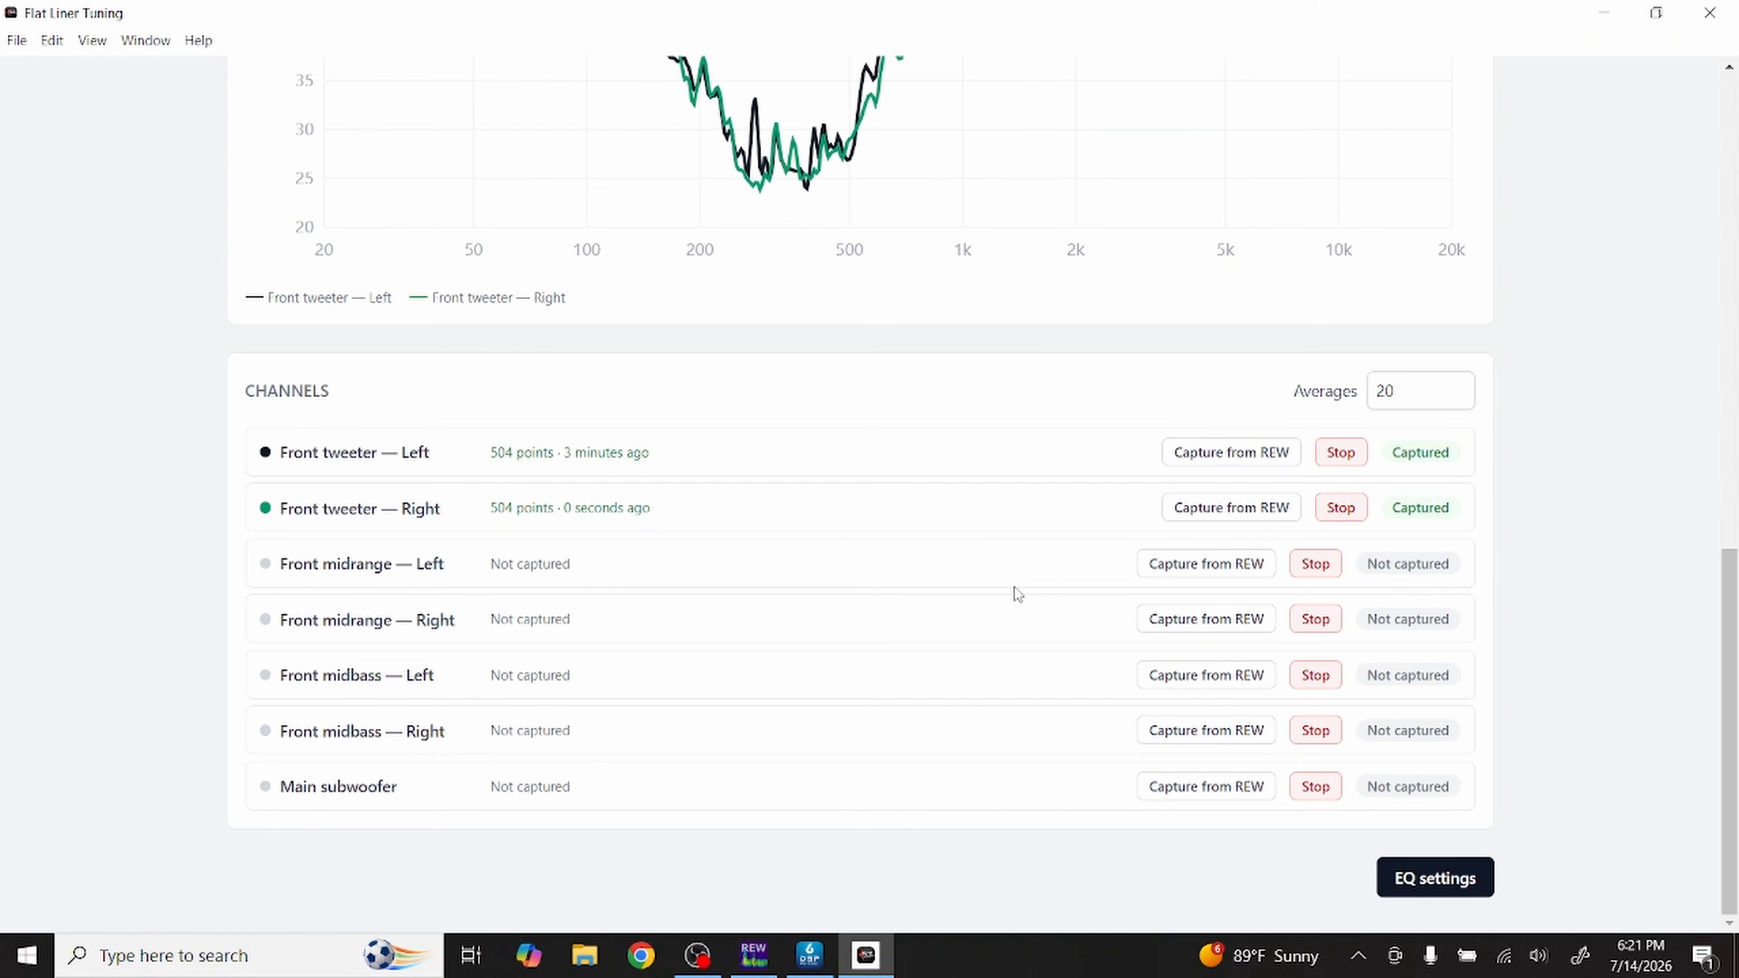
left_click(1186, 553)
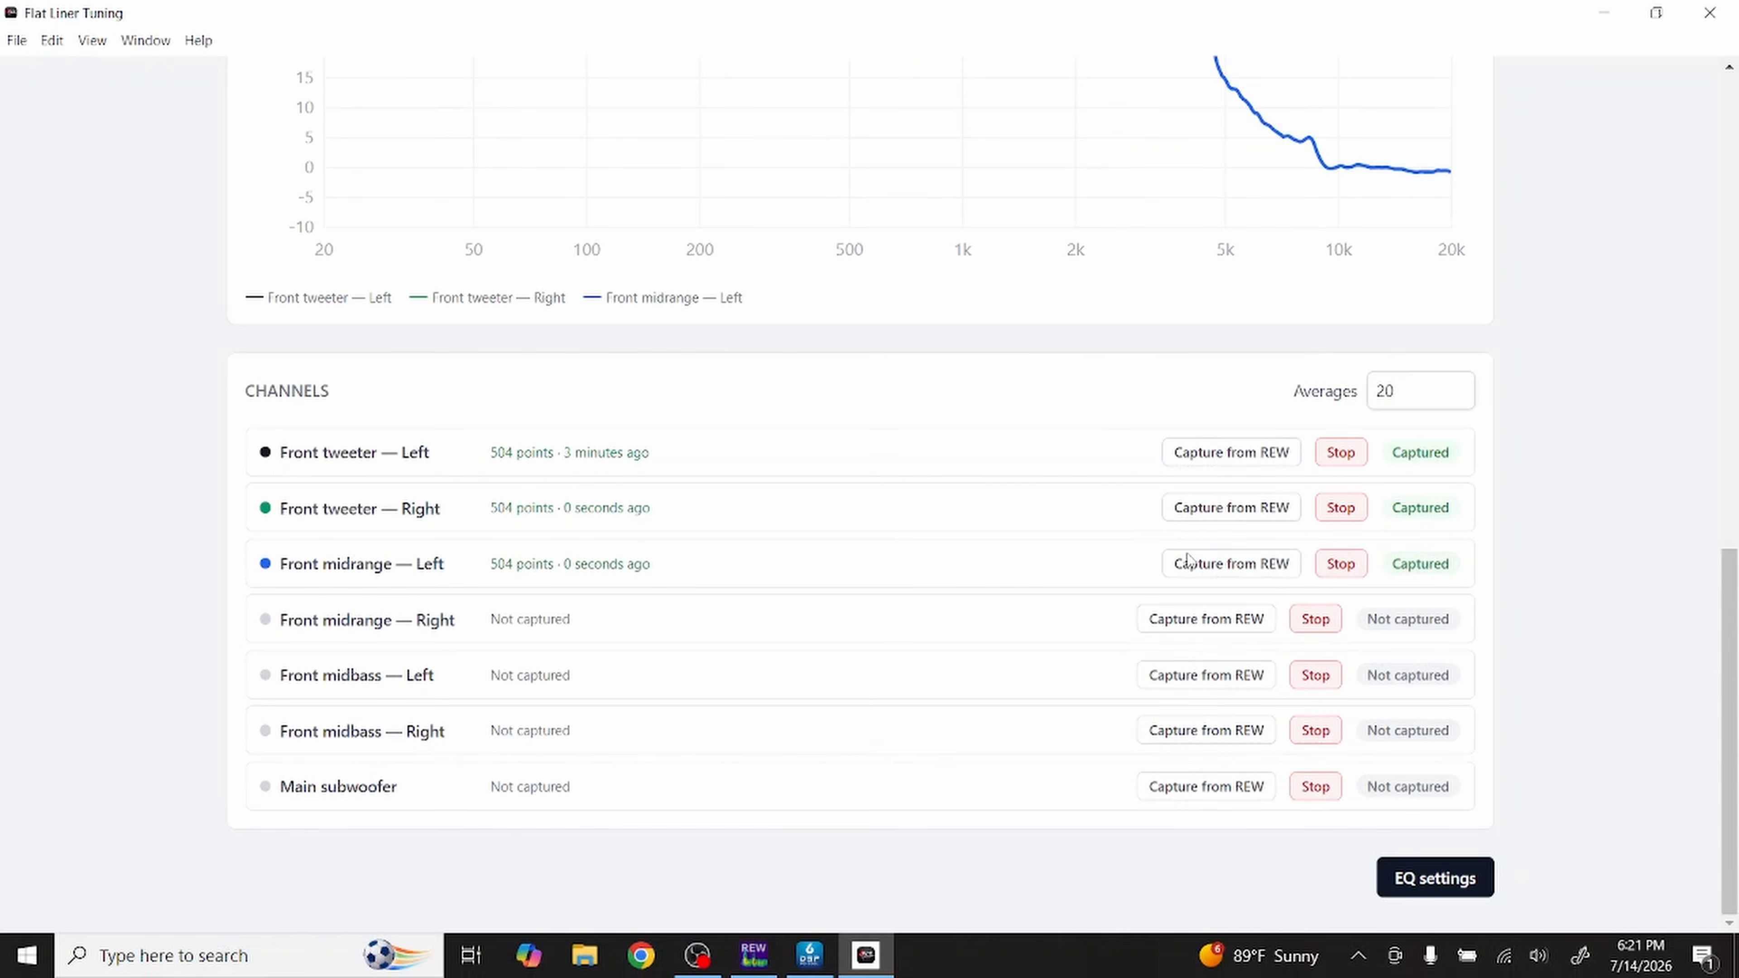
Step: Solo the Front R Mid output in DSP PC-Tool and capture the right front midrange's RTA scan in Flat Liner Tuning
key("alt+Tab")
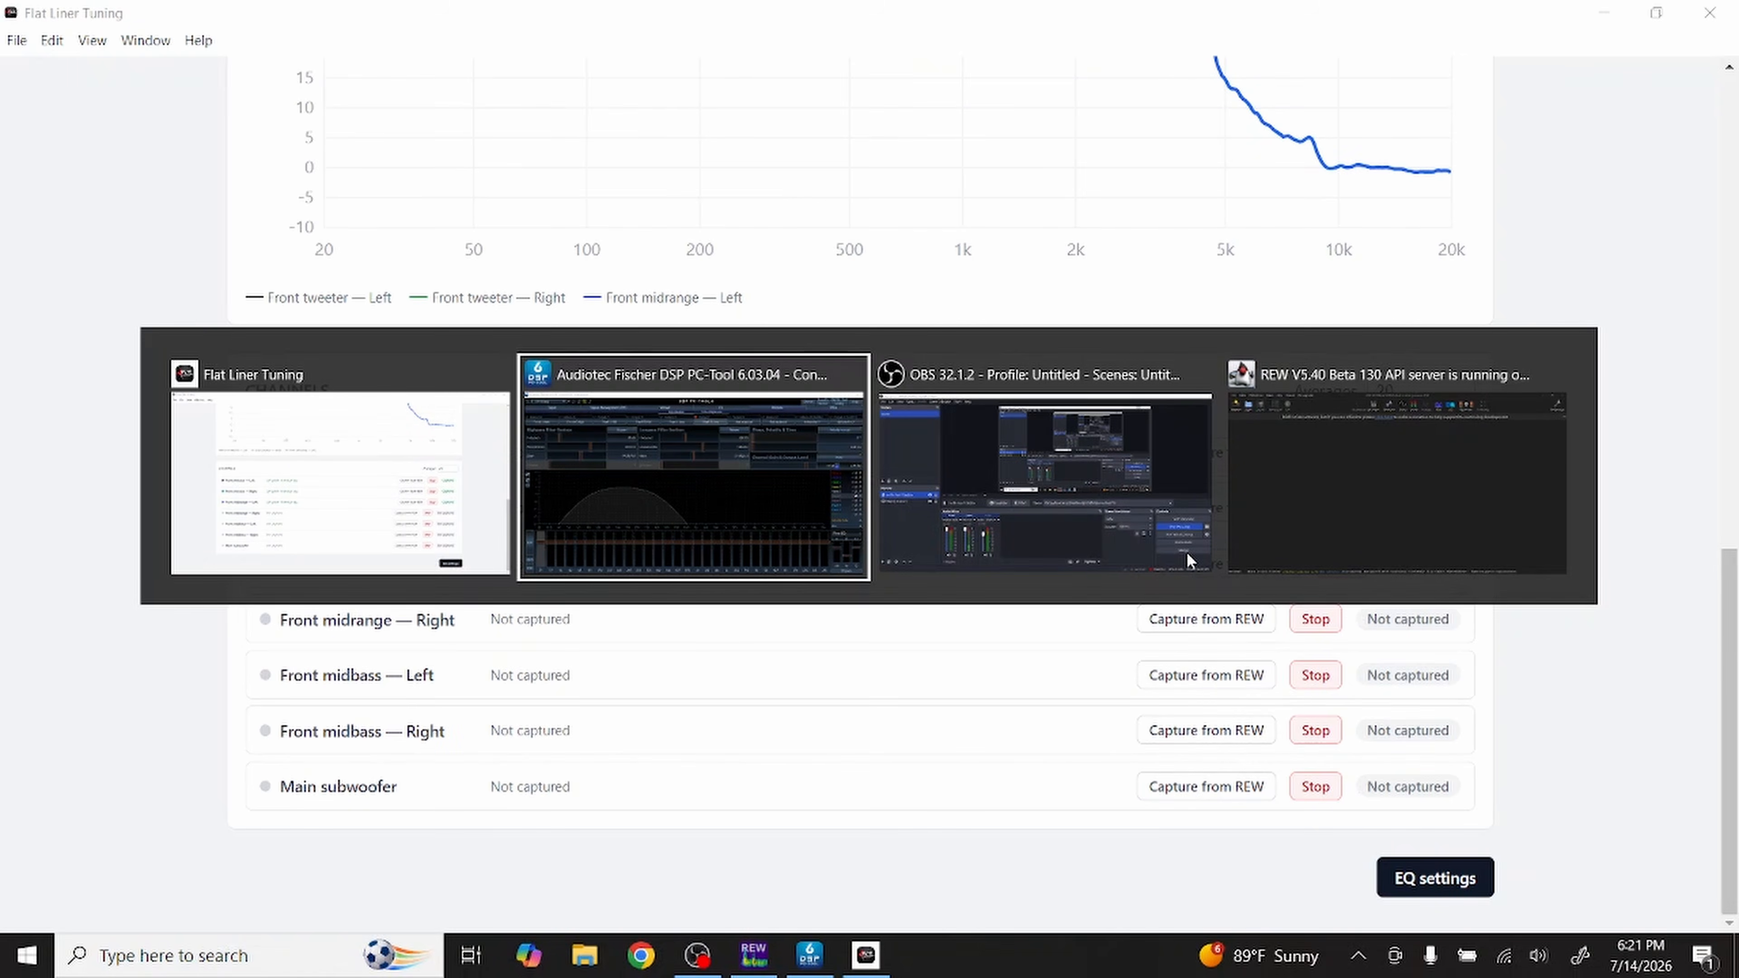
key("alt+Tab")
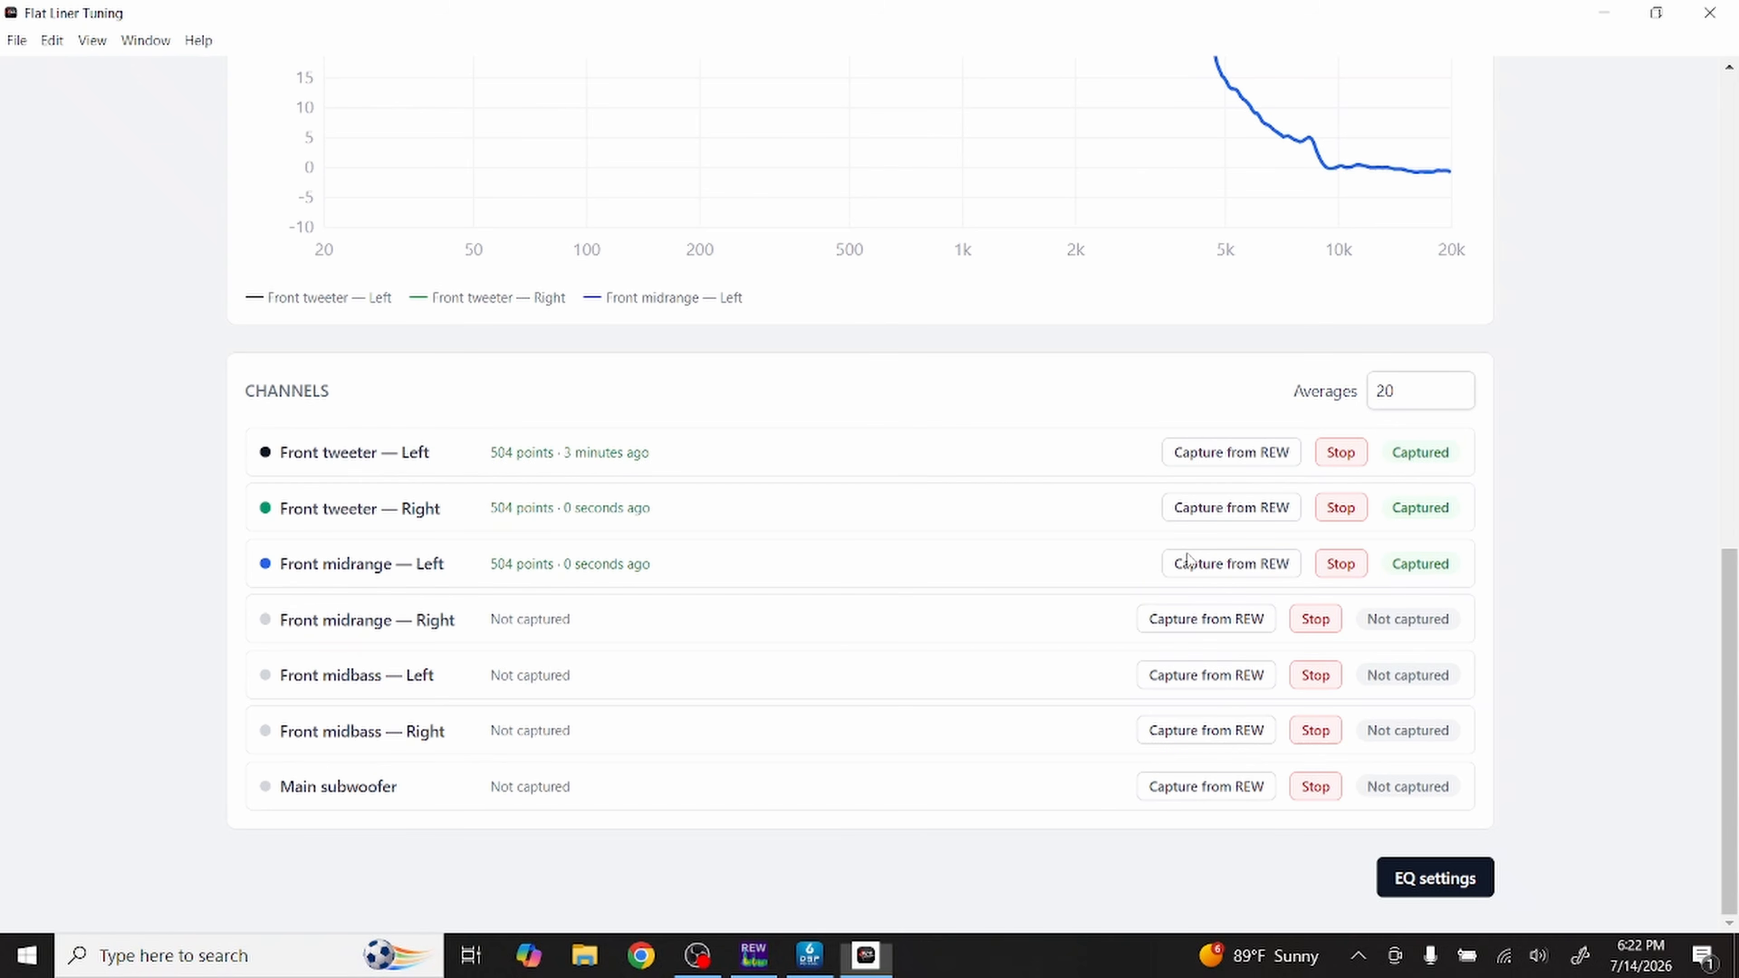
left_click(1235, 616)
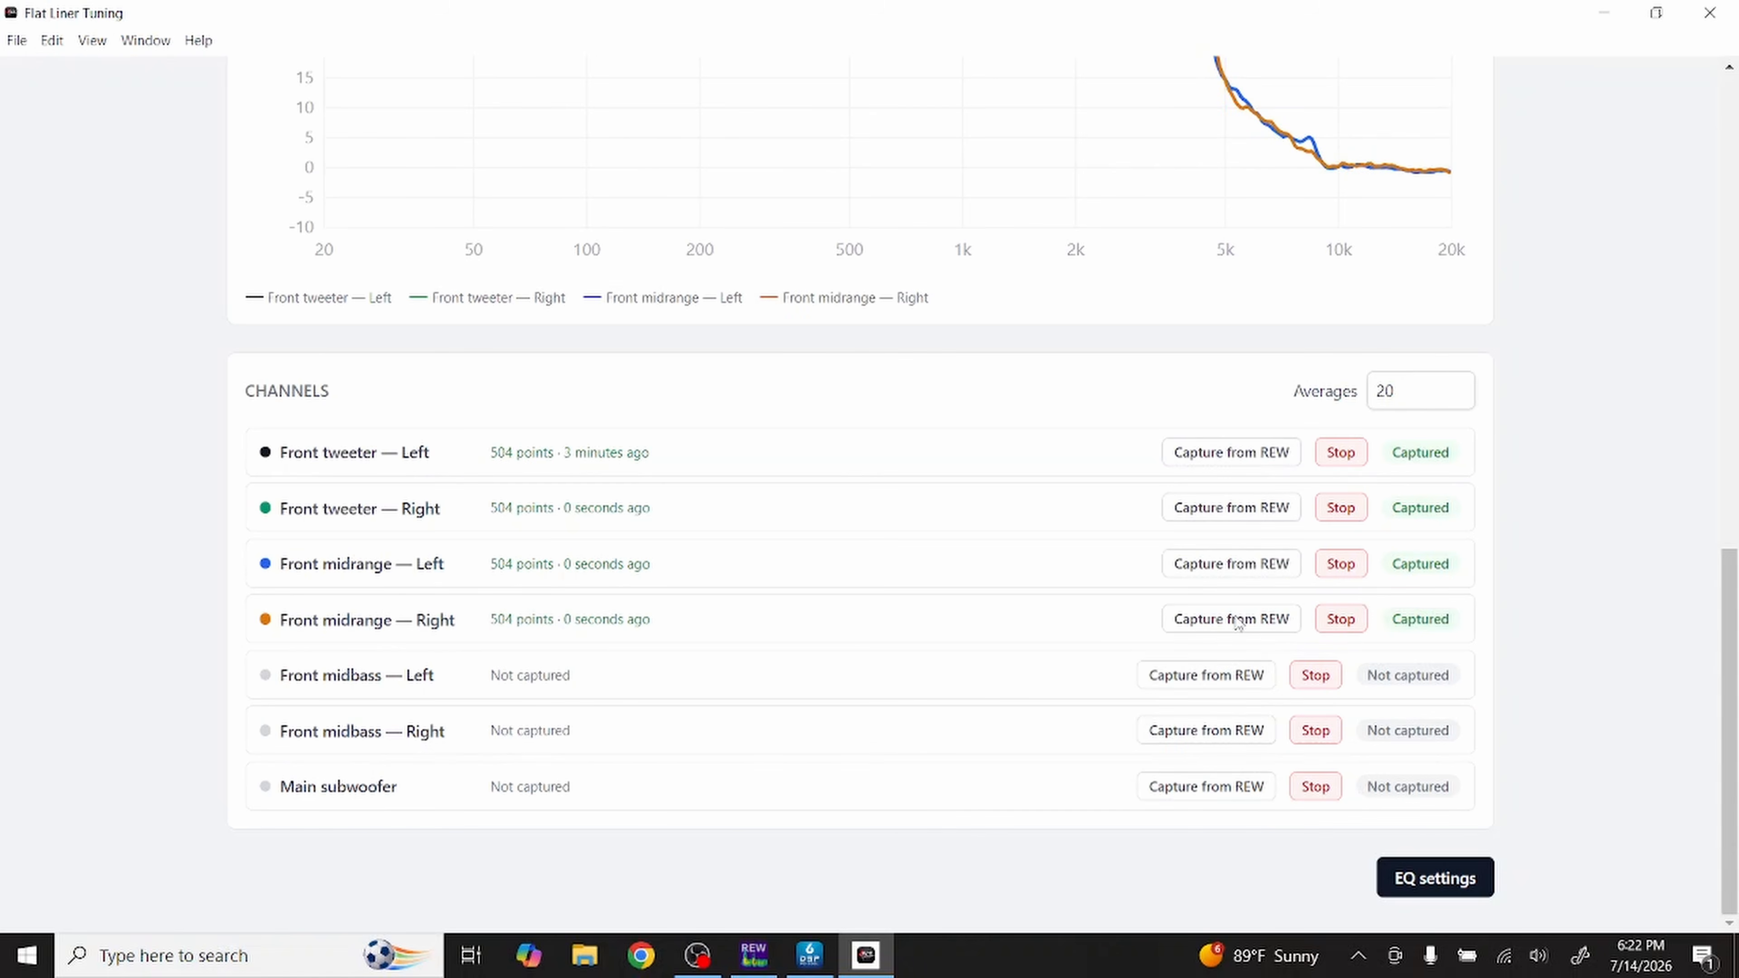
Step: Solo the Front L Low output in DSP PC-Tool and capture the left front midbass's RTA scan in Flat Liner Tuning
key("alt+Tab")
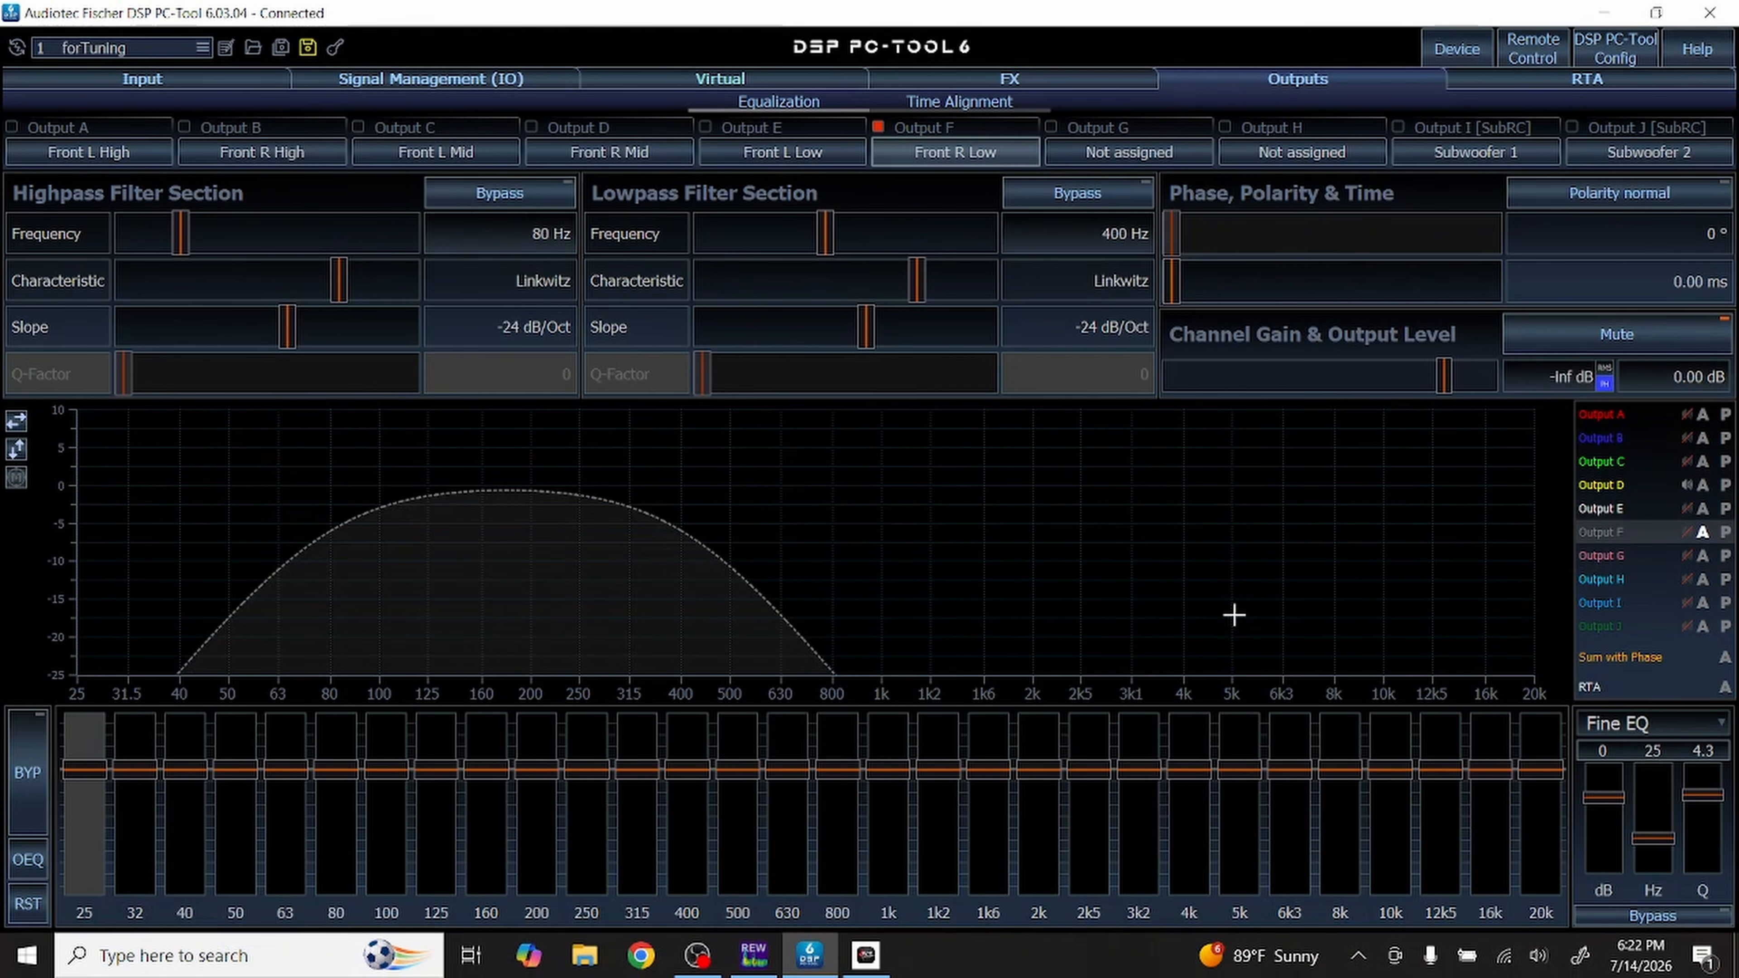
key("alt+Tab")
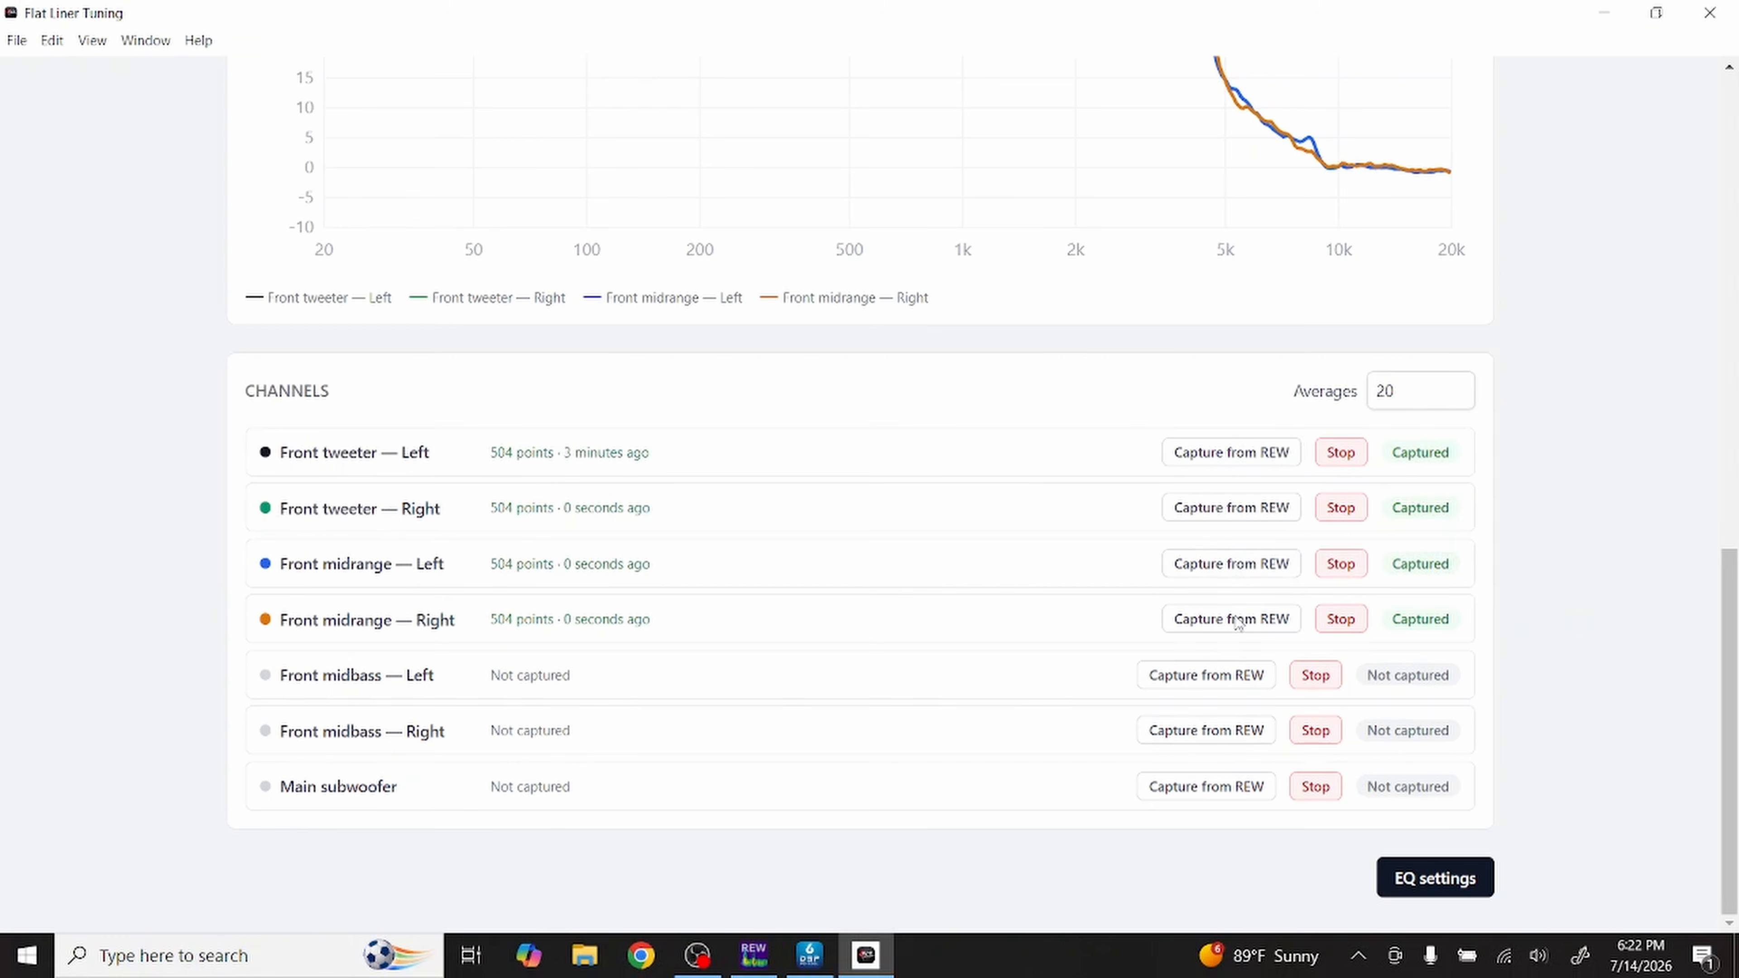
left_click(1236, 675)
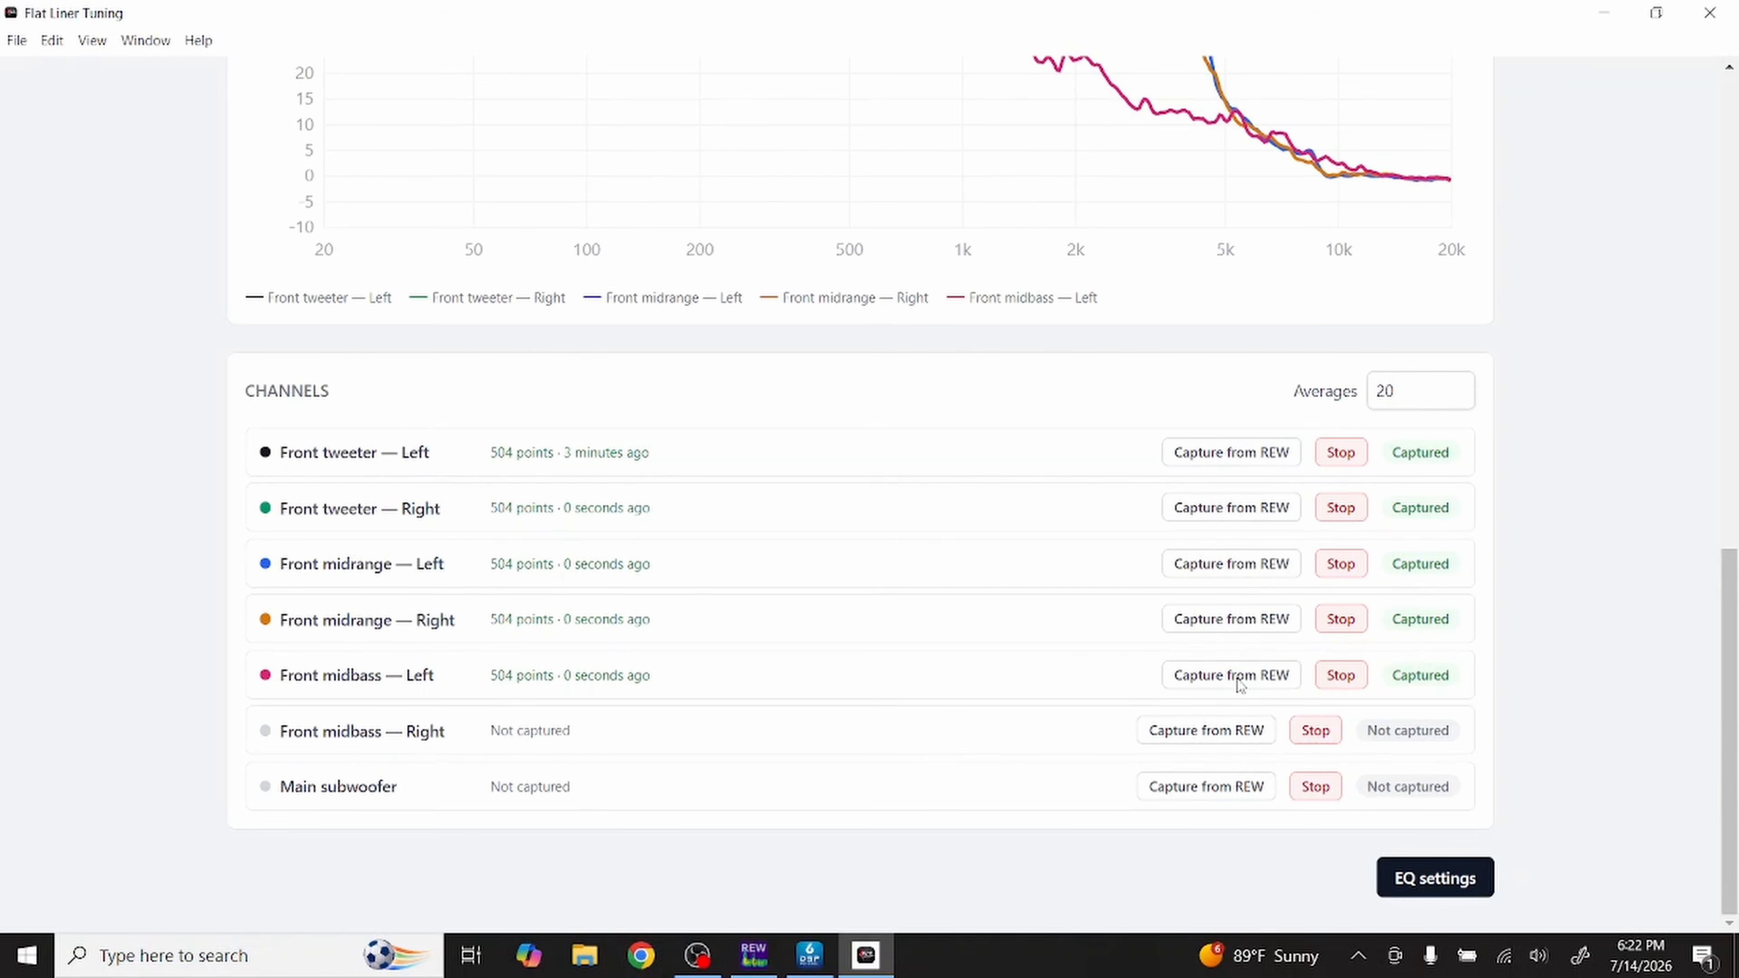
Step: Solo the Front R Low output in DSP PC-Tool and capture the right front midbass's RTA scan in Flat Liner Tuning
key("alt+Tab")
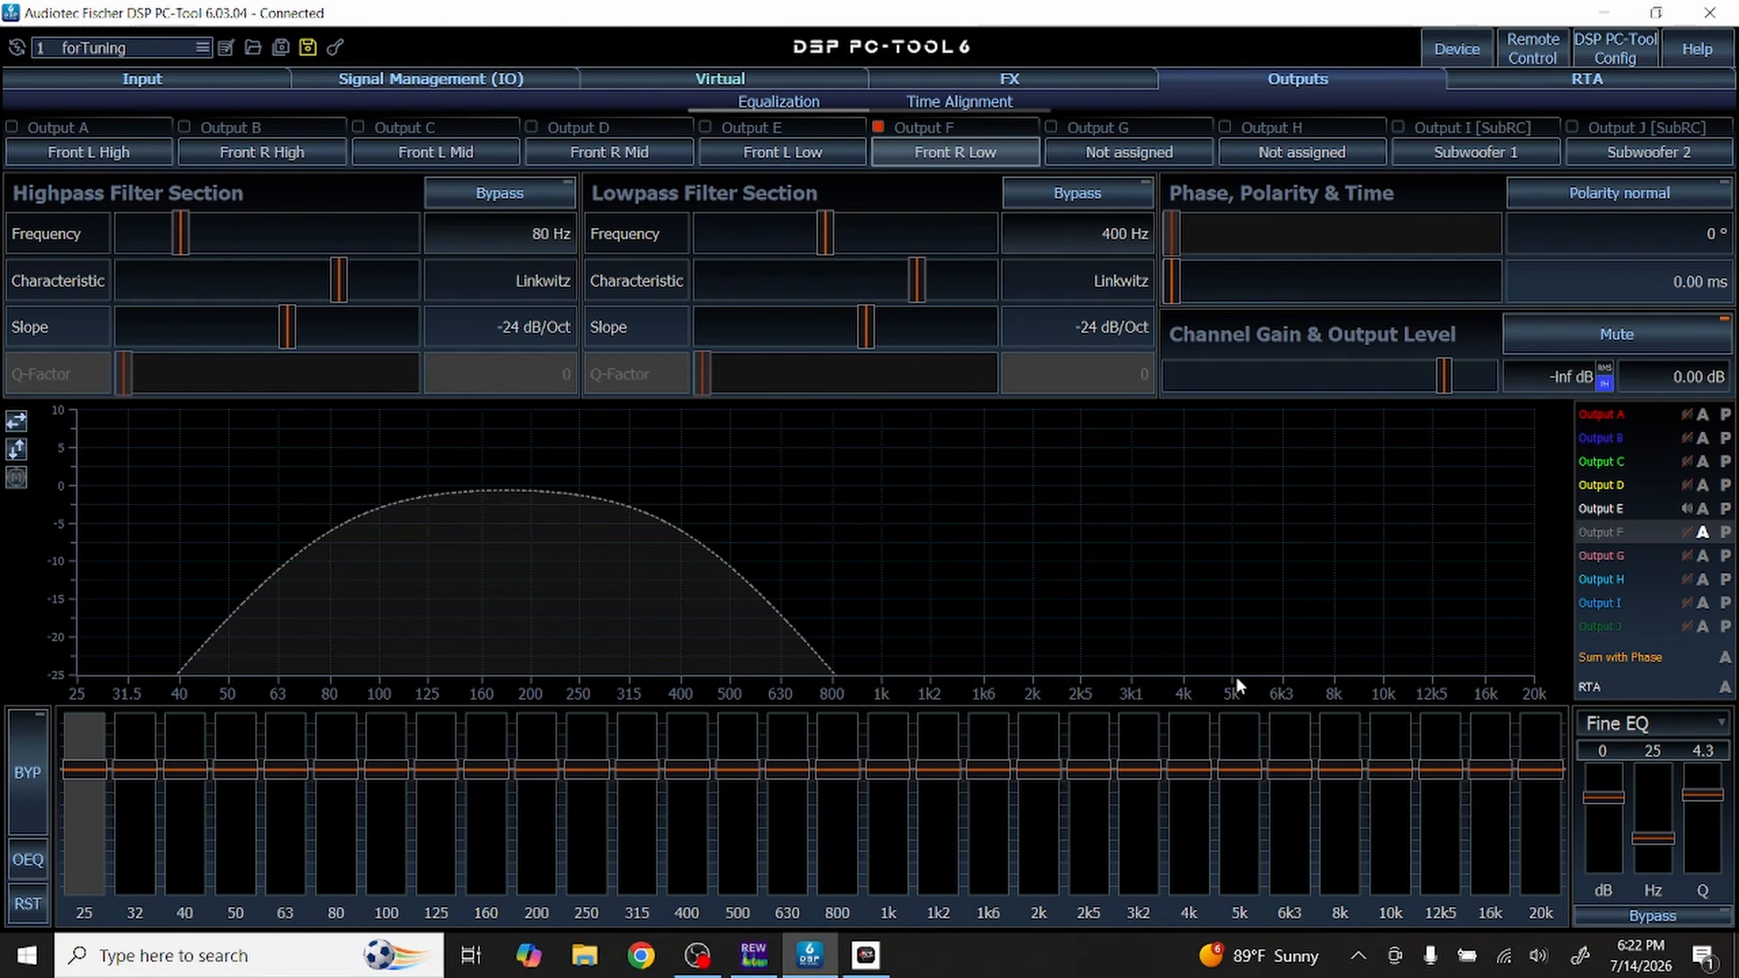
key("alt+Tab")
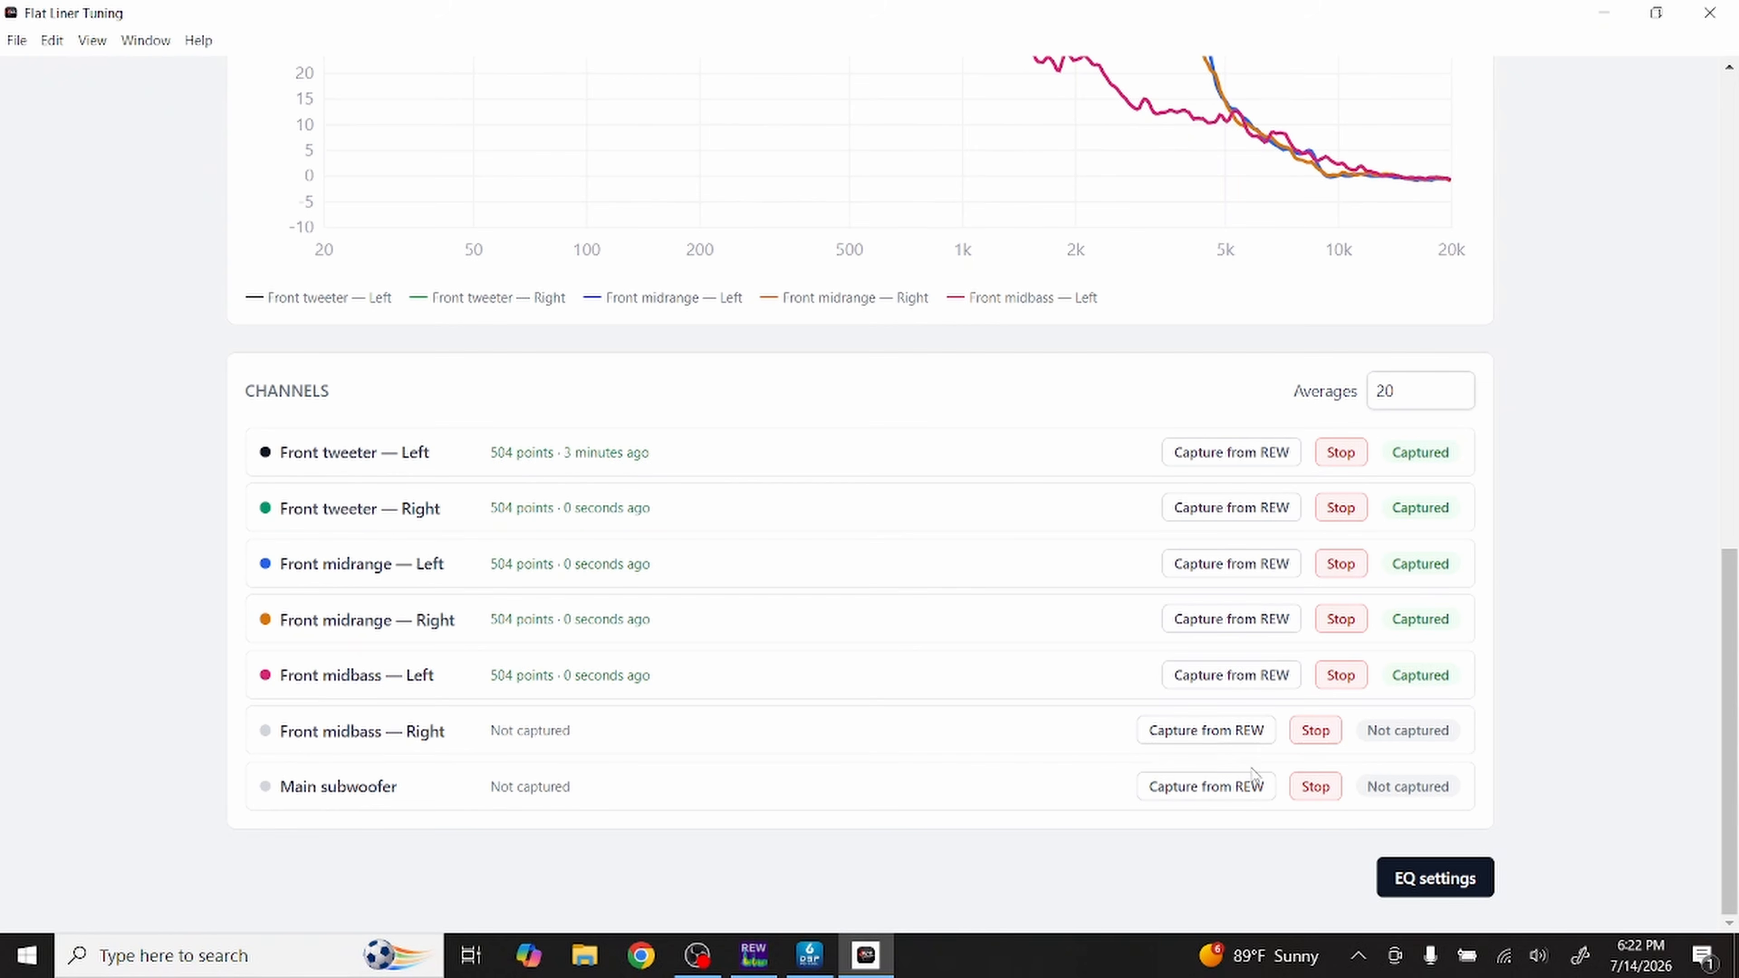
left_click(1212, 729)
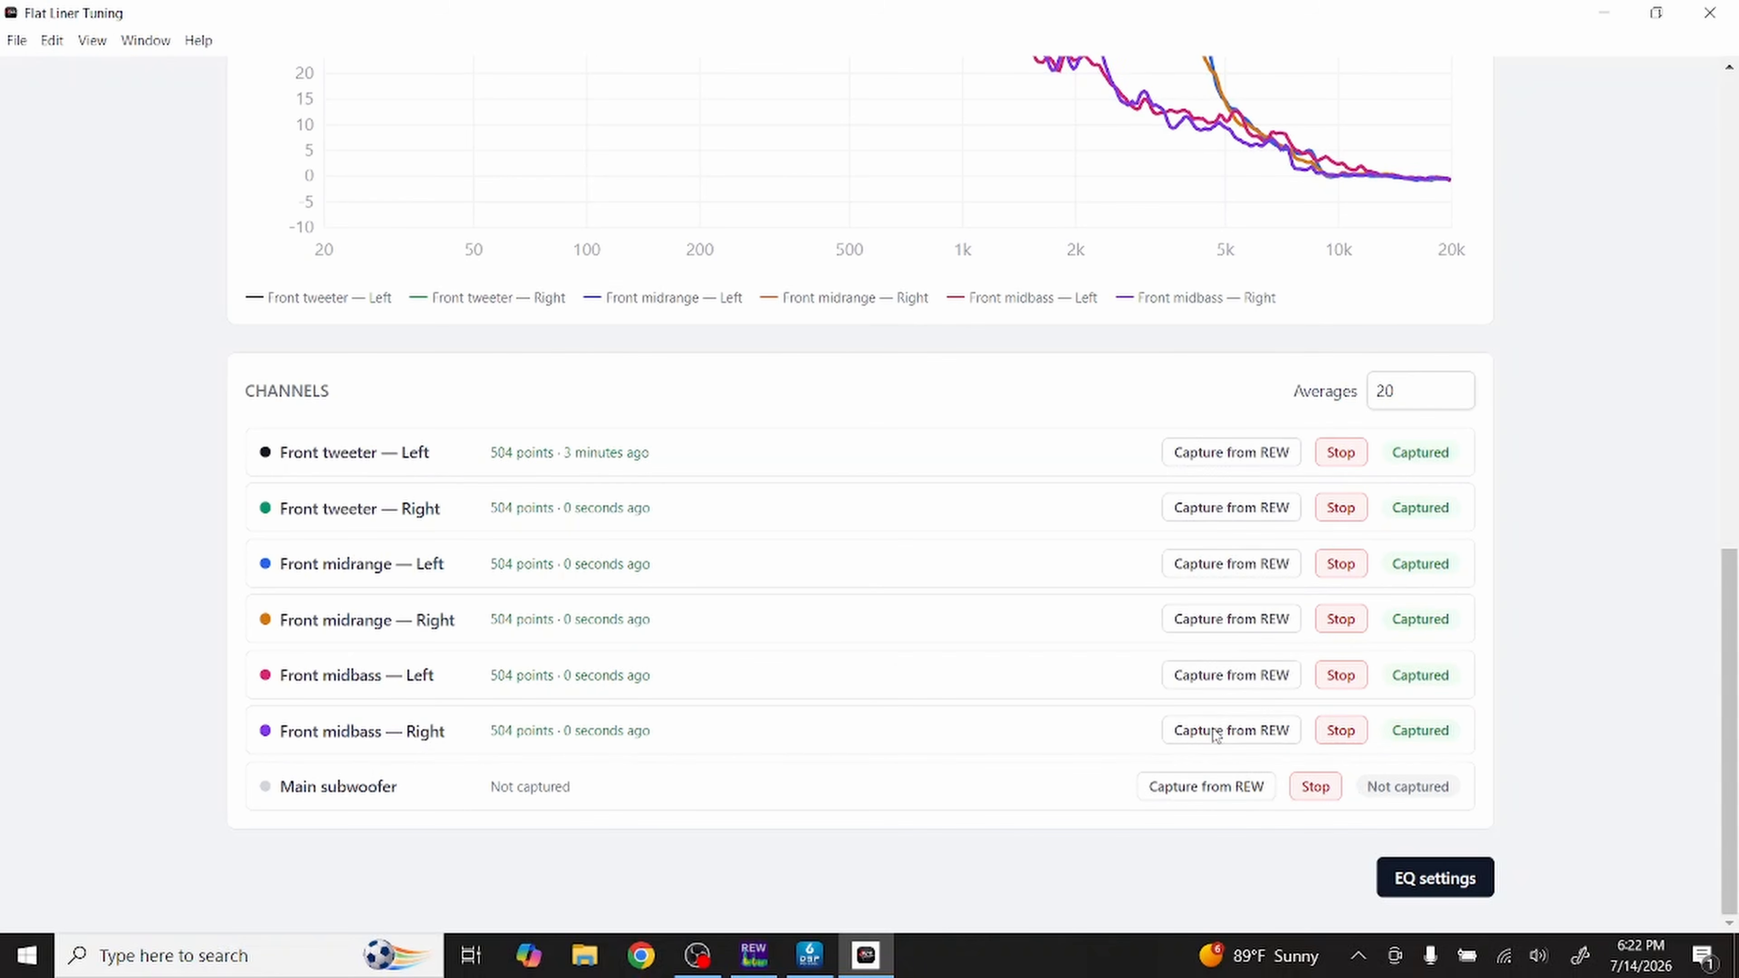
Step: Solo both subwoofer outputs in DSP PC-Tool and capture the main subwoofer's RTA scan in Flat Liner Tuning
key("alt+Tab")
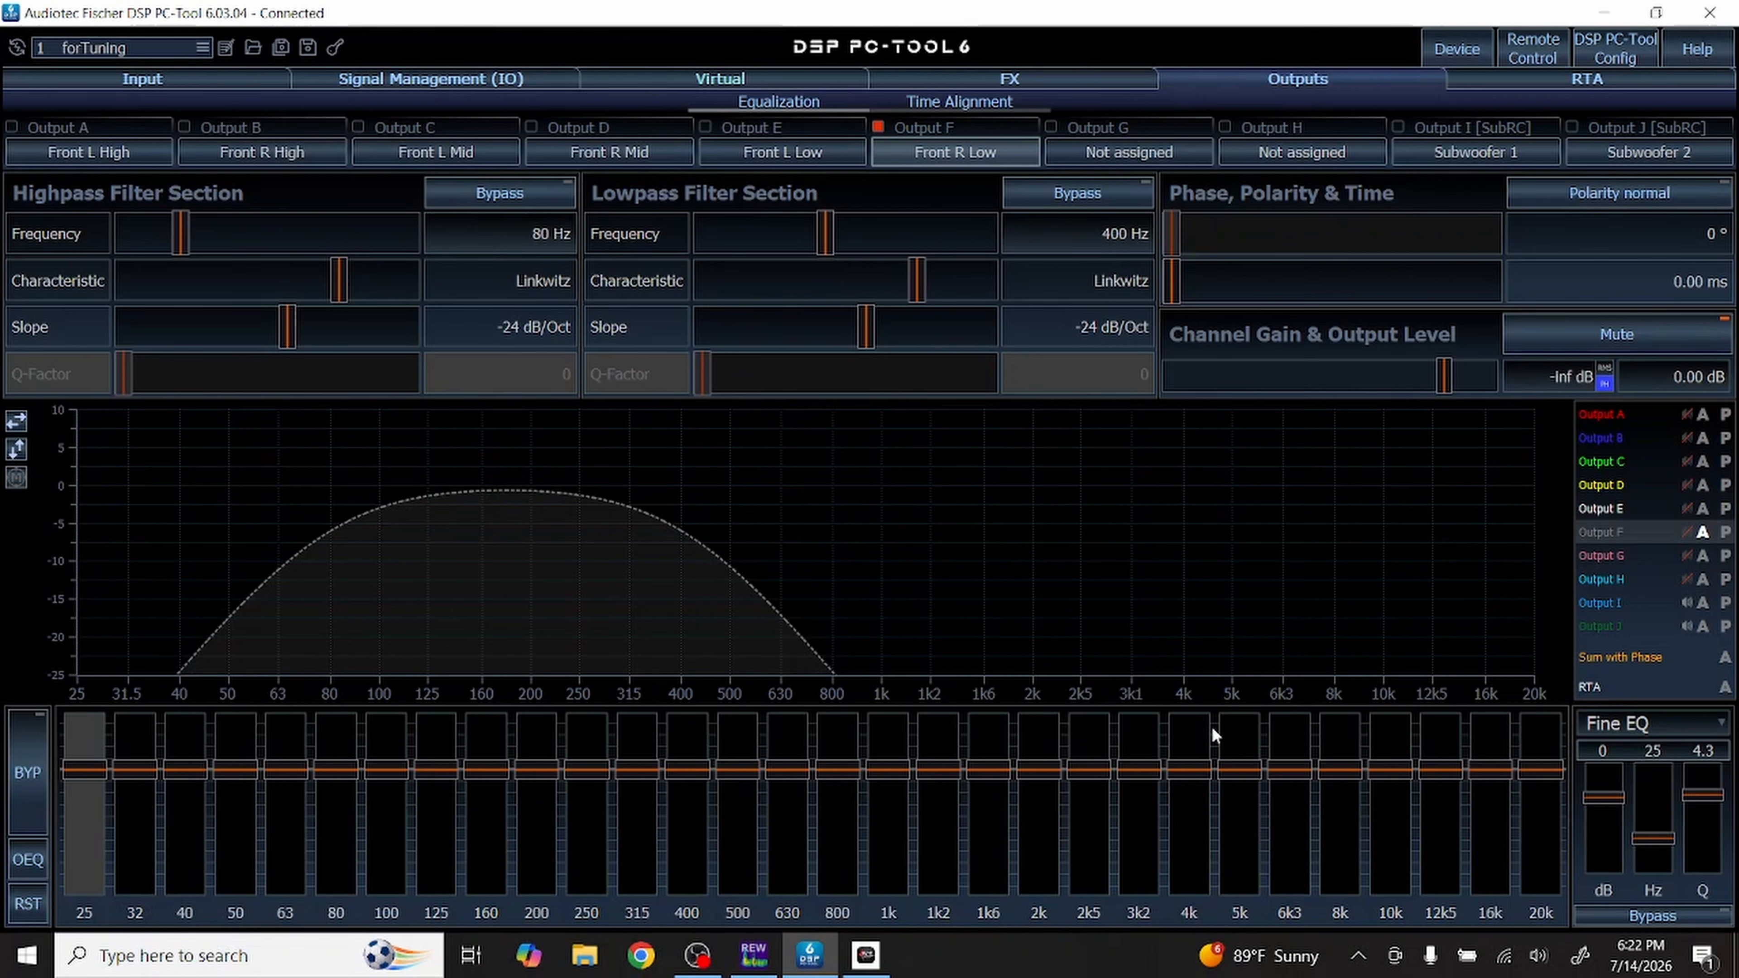
key("alt+Tab")
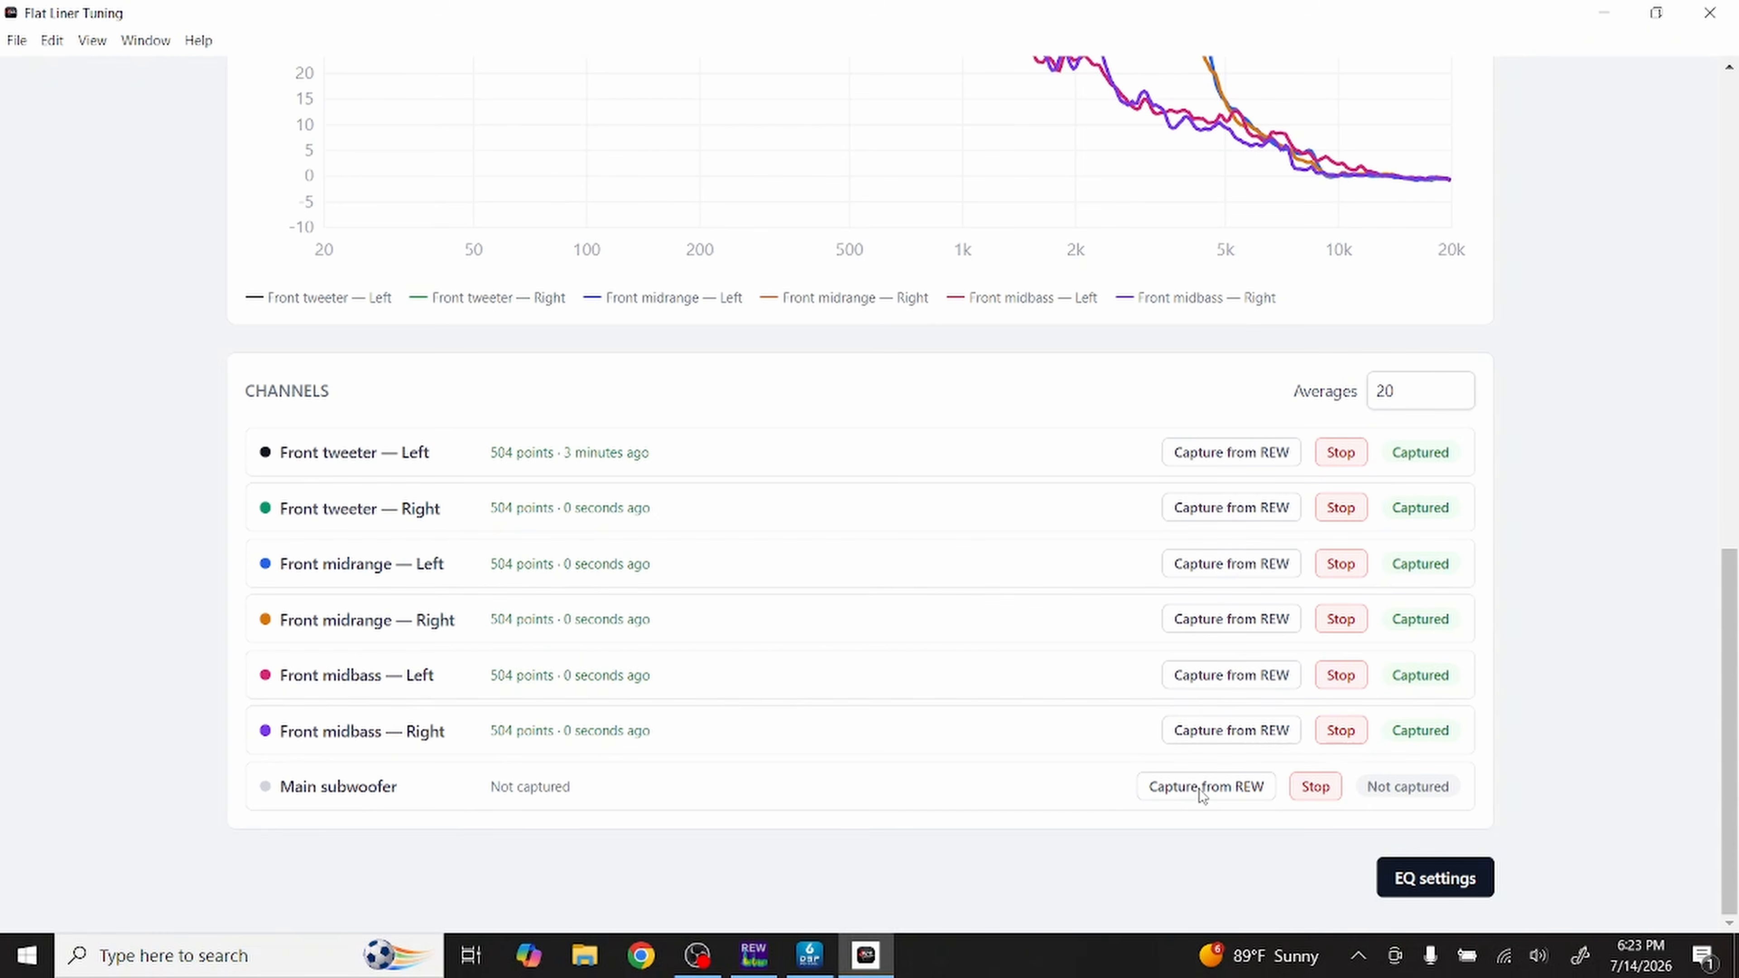
left_click(1200, 789)
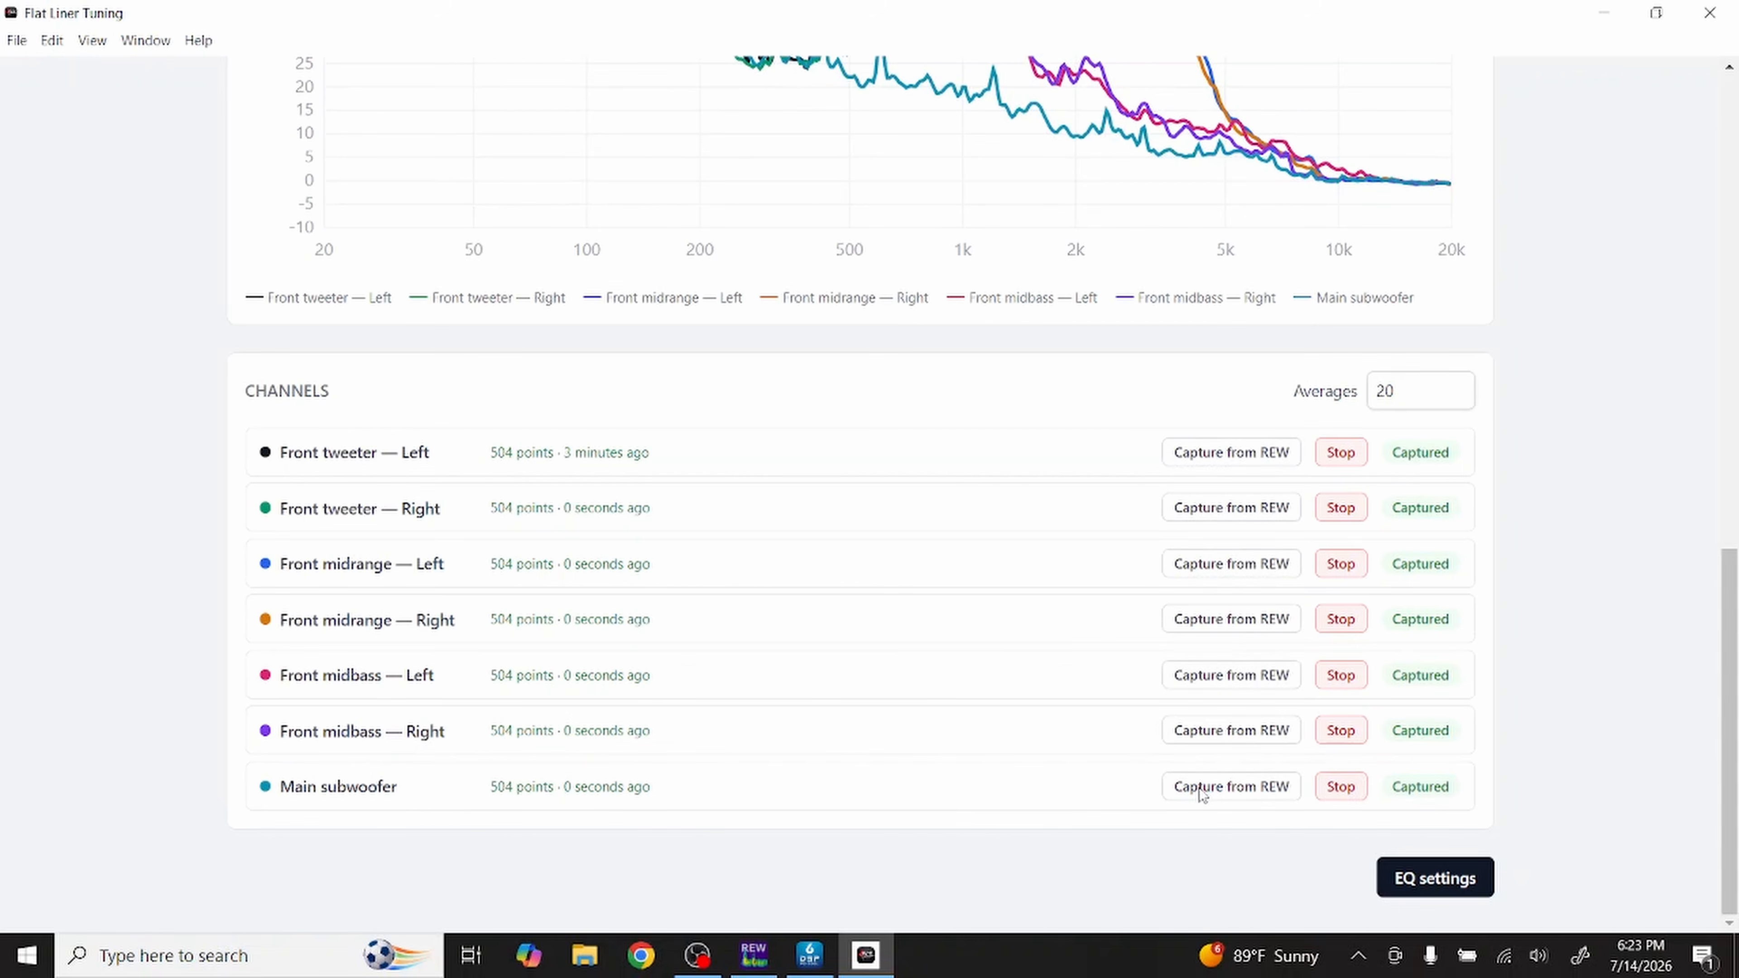
Step: Mute the subwoofer outputs in DSP PC-Tool and review the captured response curves of all channels in Flat Liner Tuning
scroll(1095, 668, "up", 8)
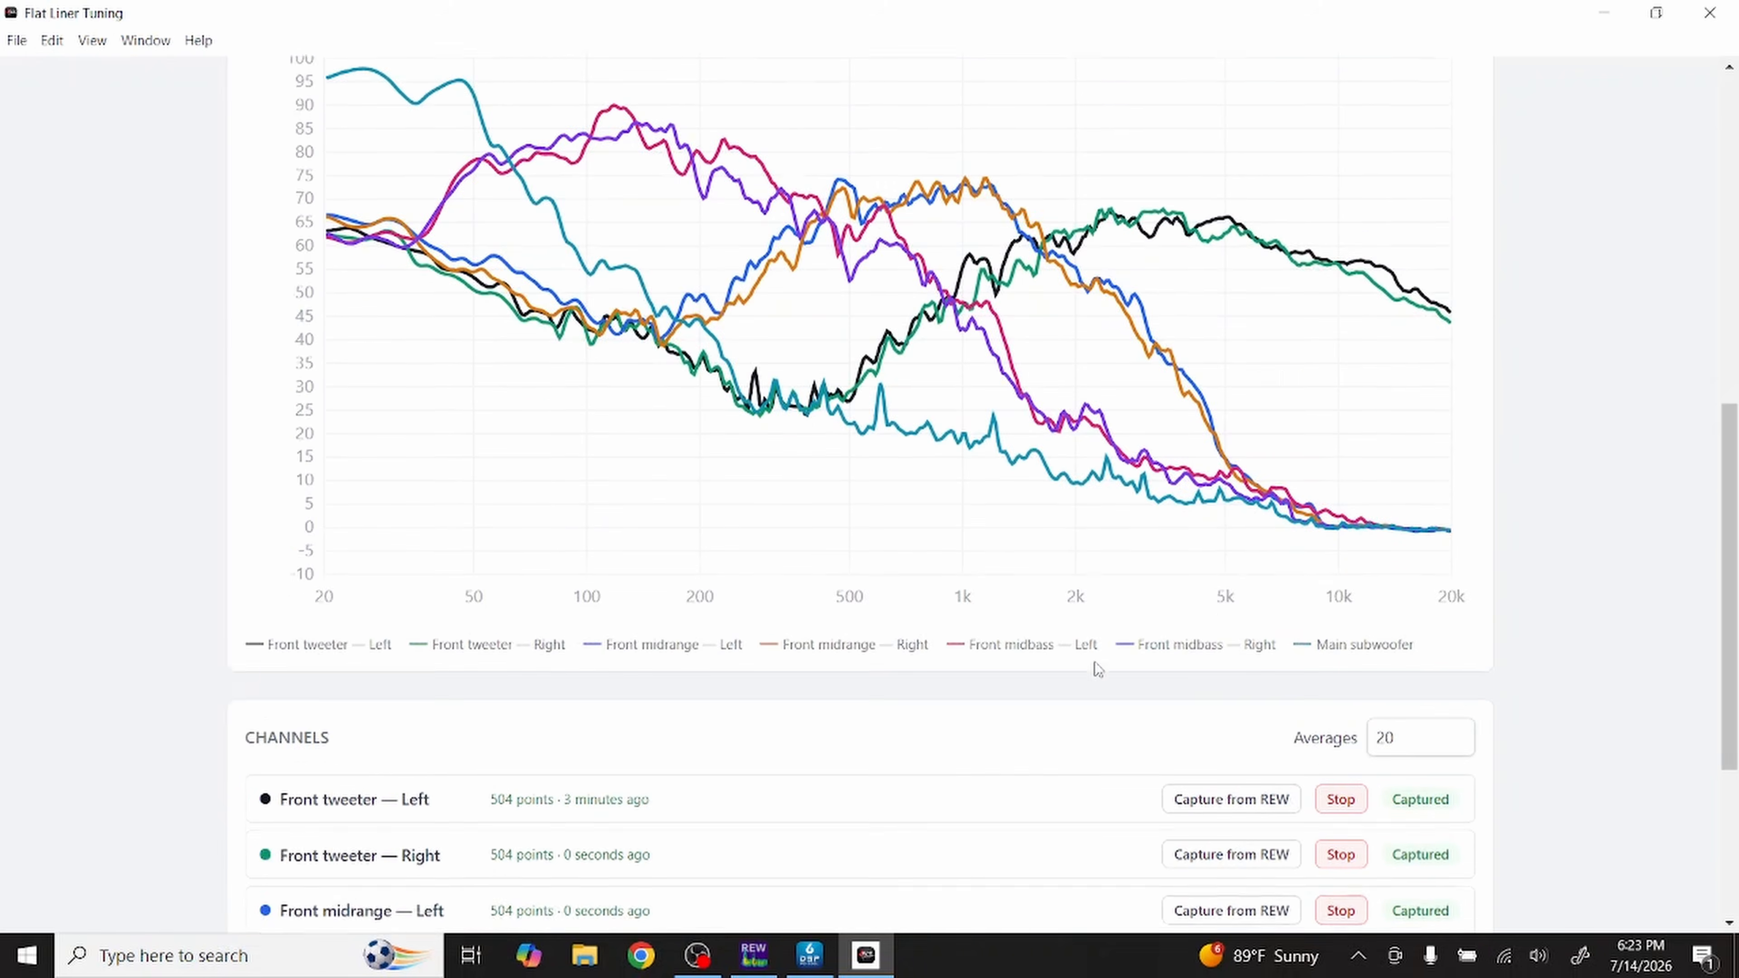
scroll(1096, 668, "down", 8)
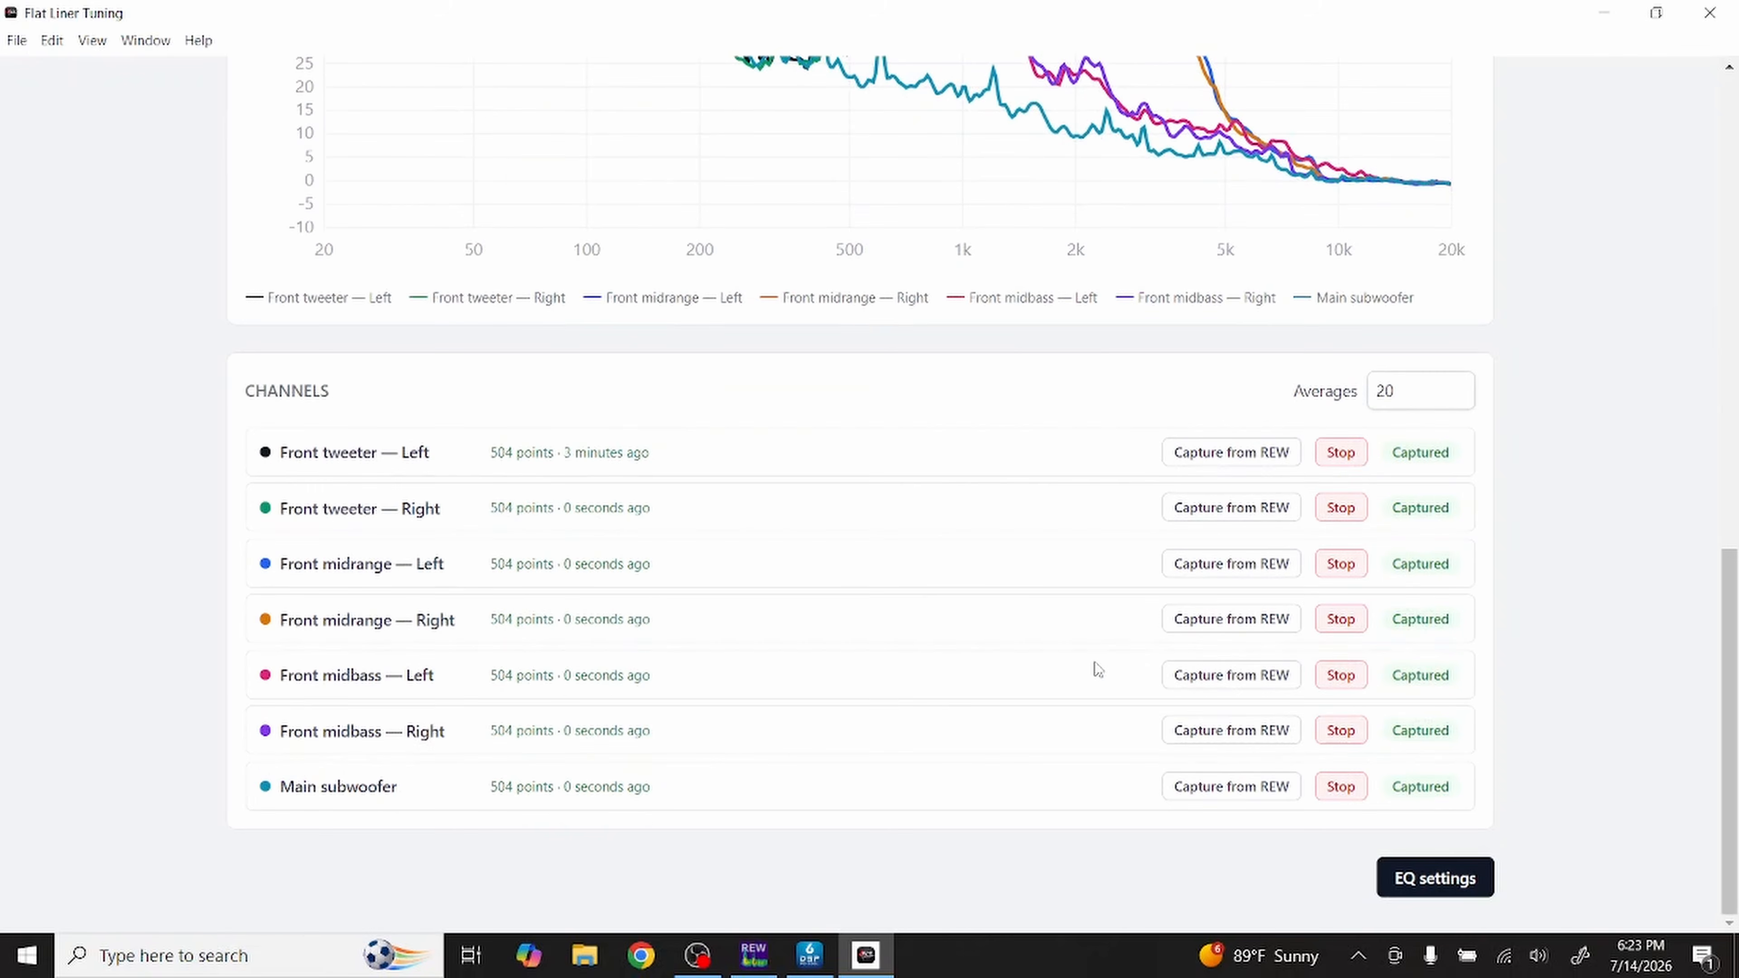
key("alt+Tab")
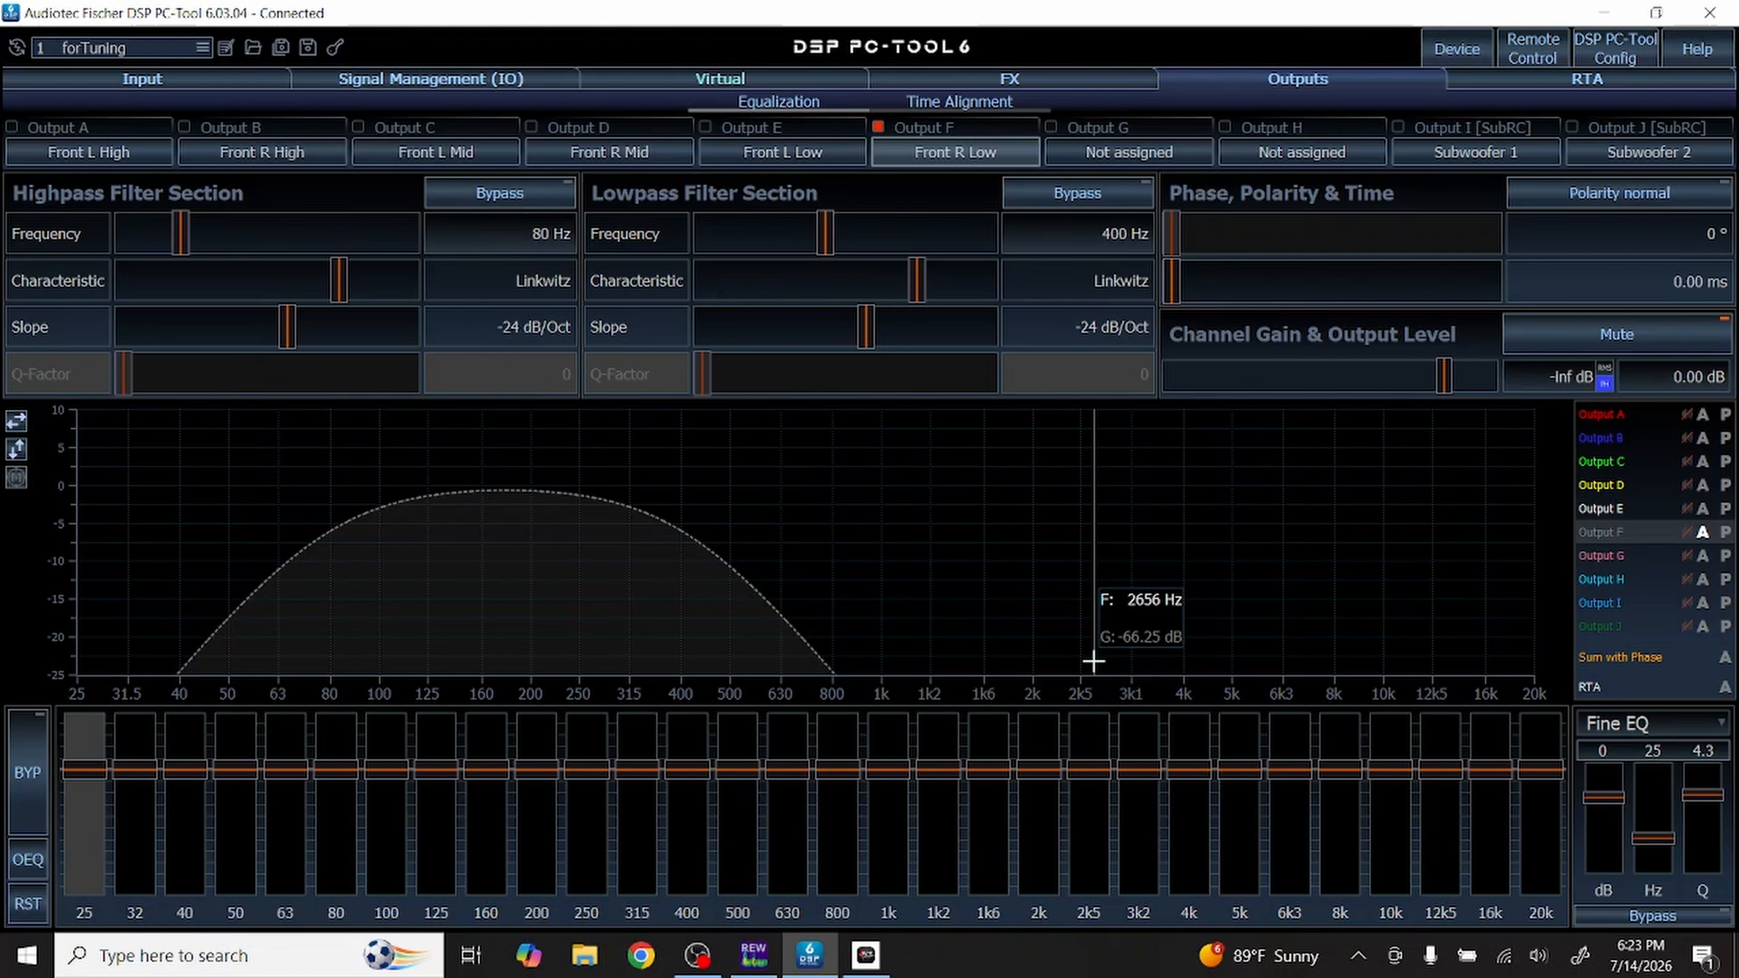
key("alt+Tab")
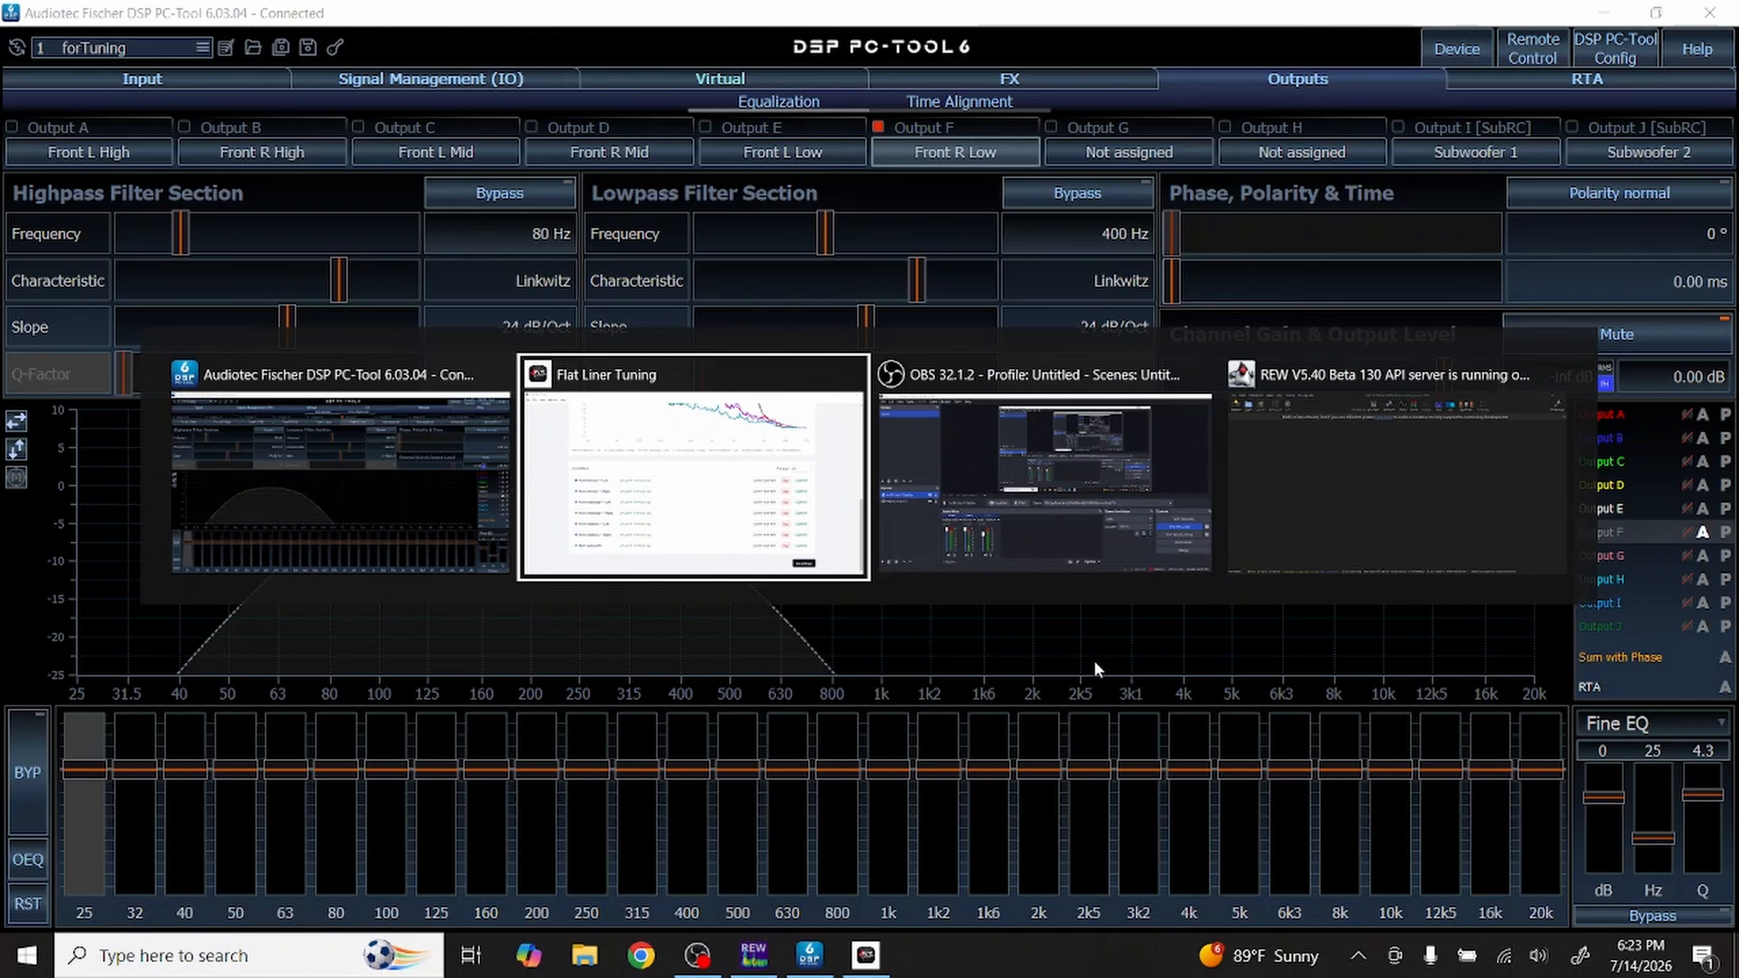
scroll(1046, 687, "up", 8)
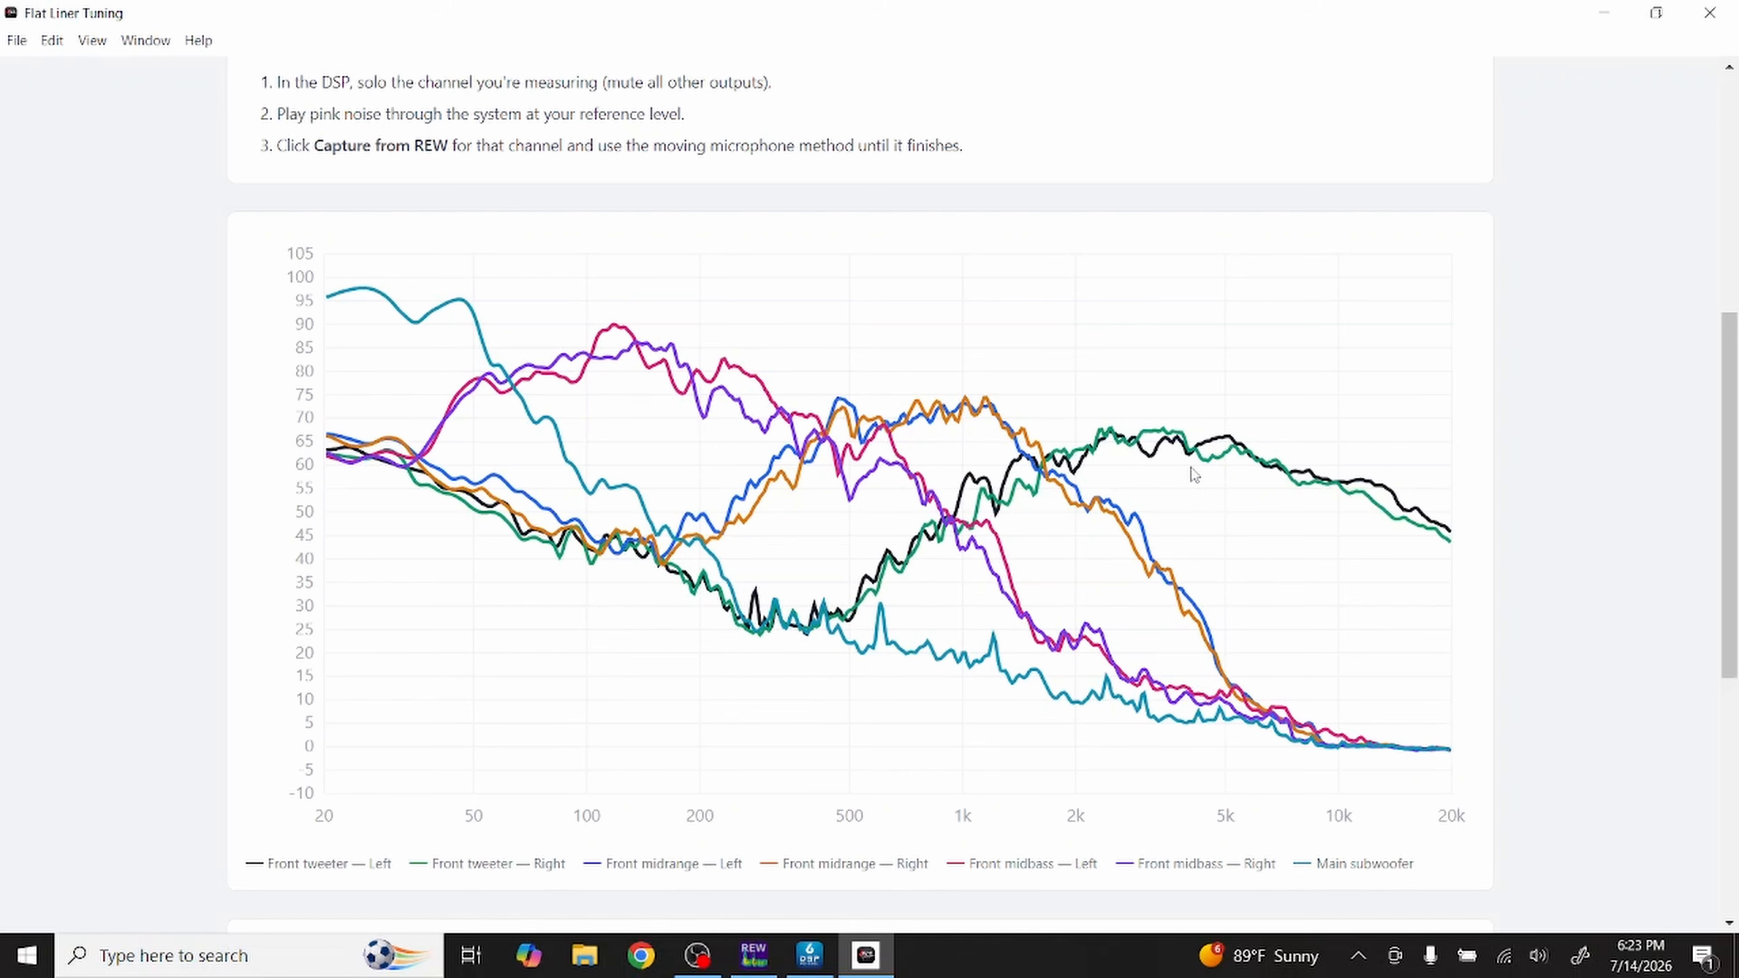
scroll(1193, 474, "down", 8)
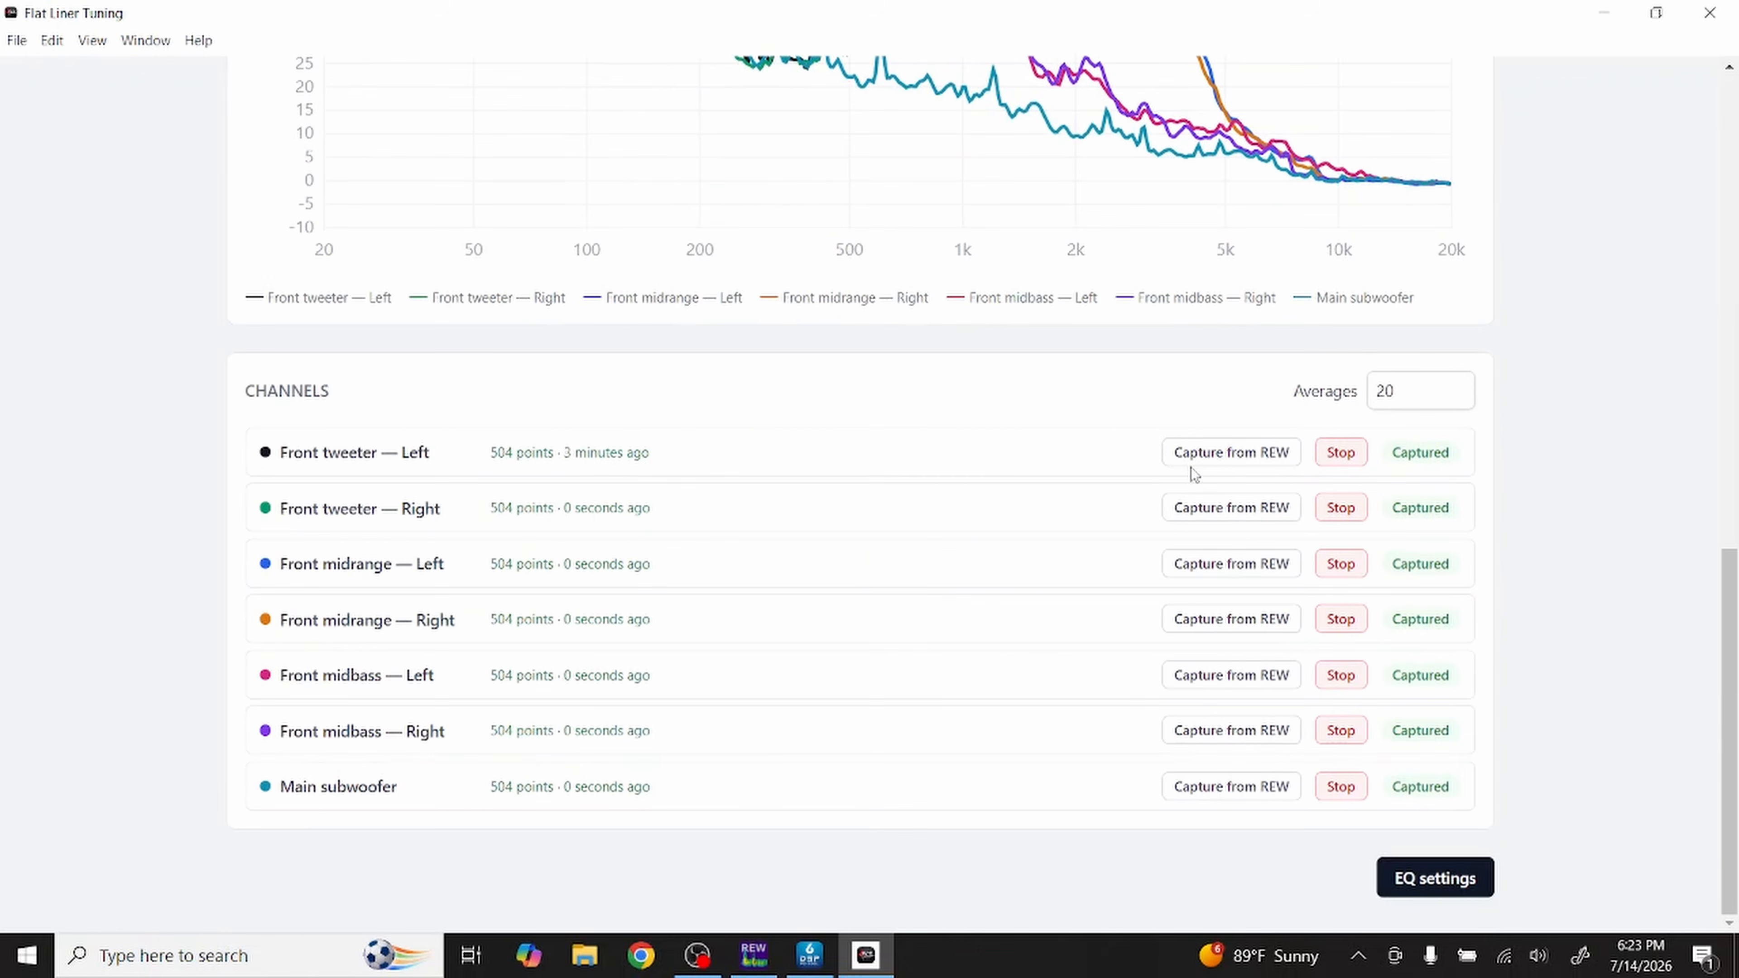
Step: Proceed to the EQ settings and select the left front tweeter to overlay its RTA scan on the target curve
left_click(1435, 886)
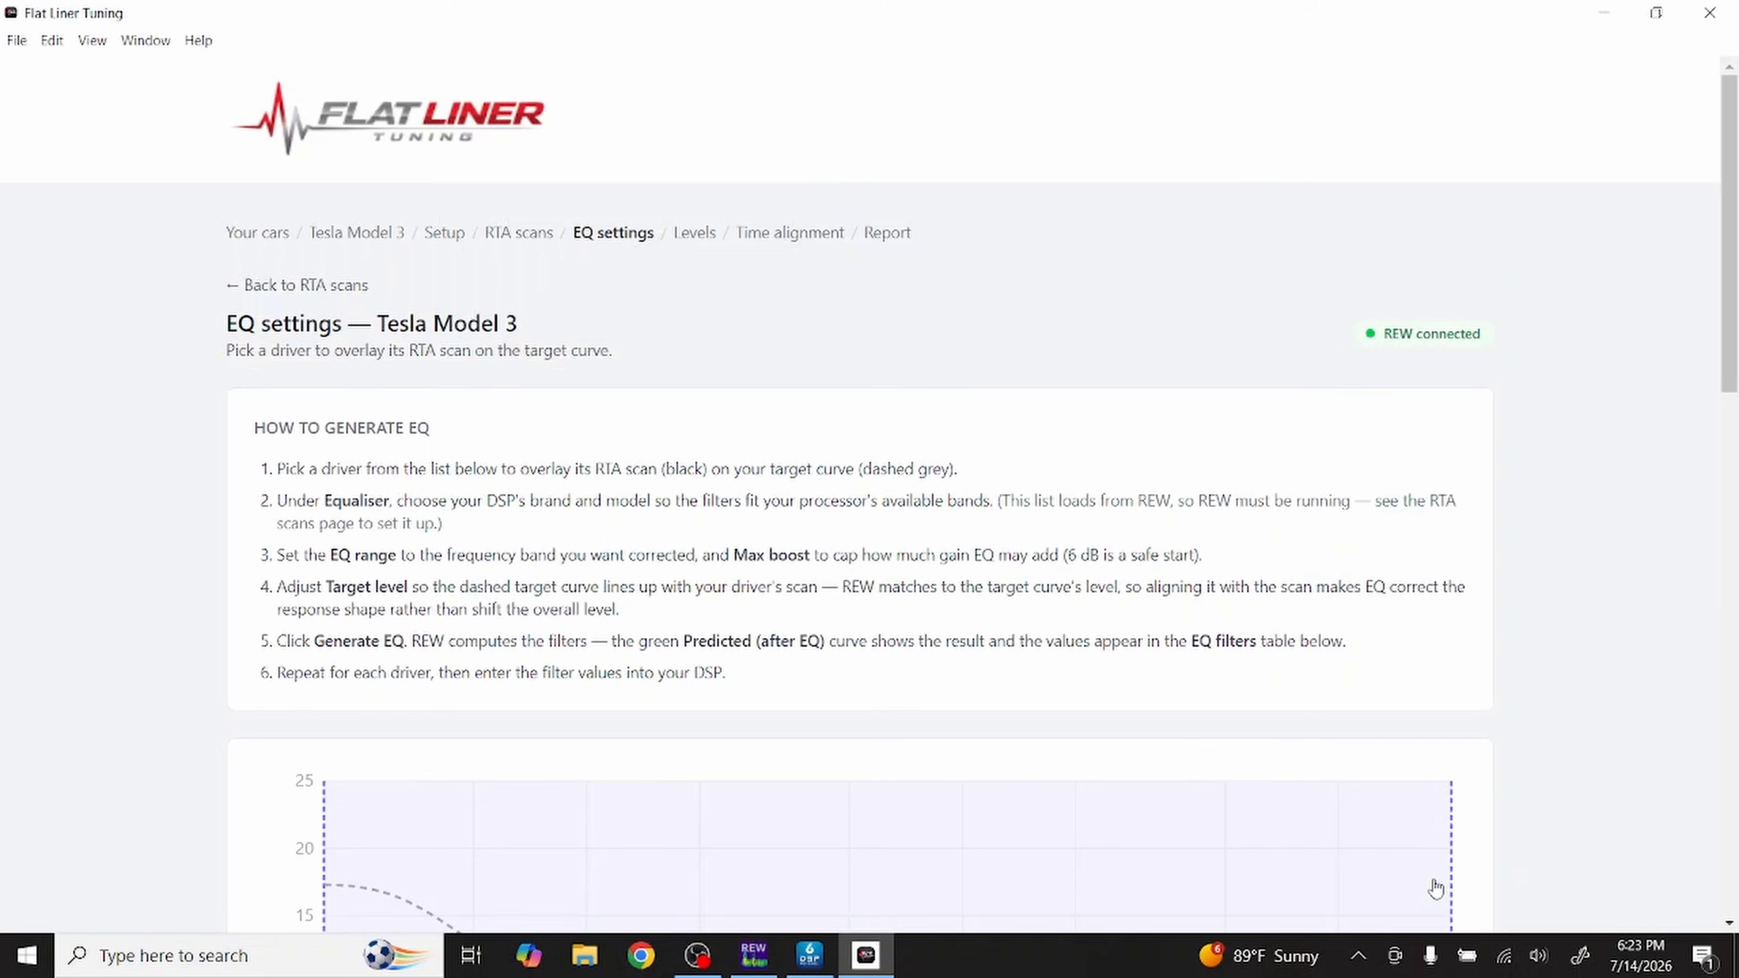
scroll(1177, 633, "down", 6)
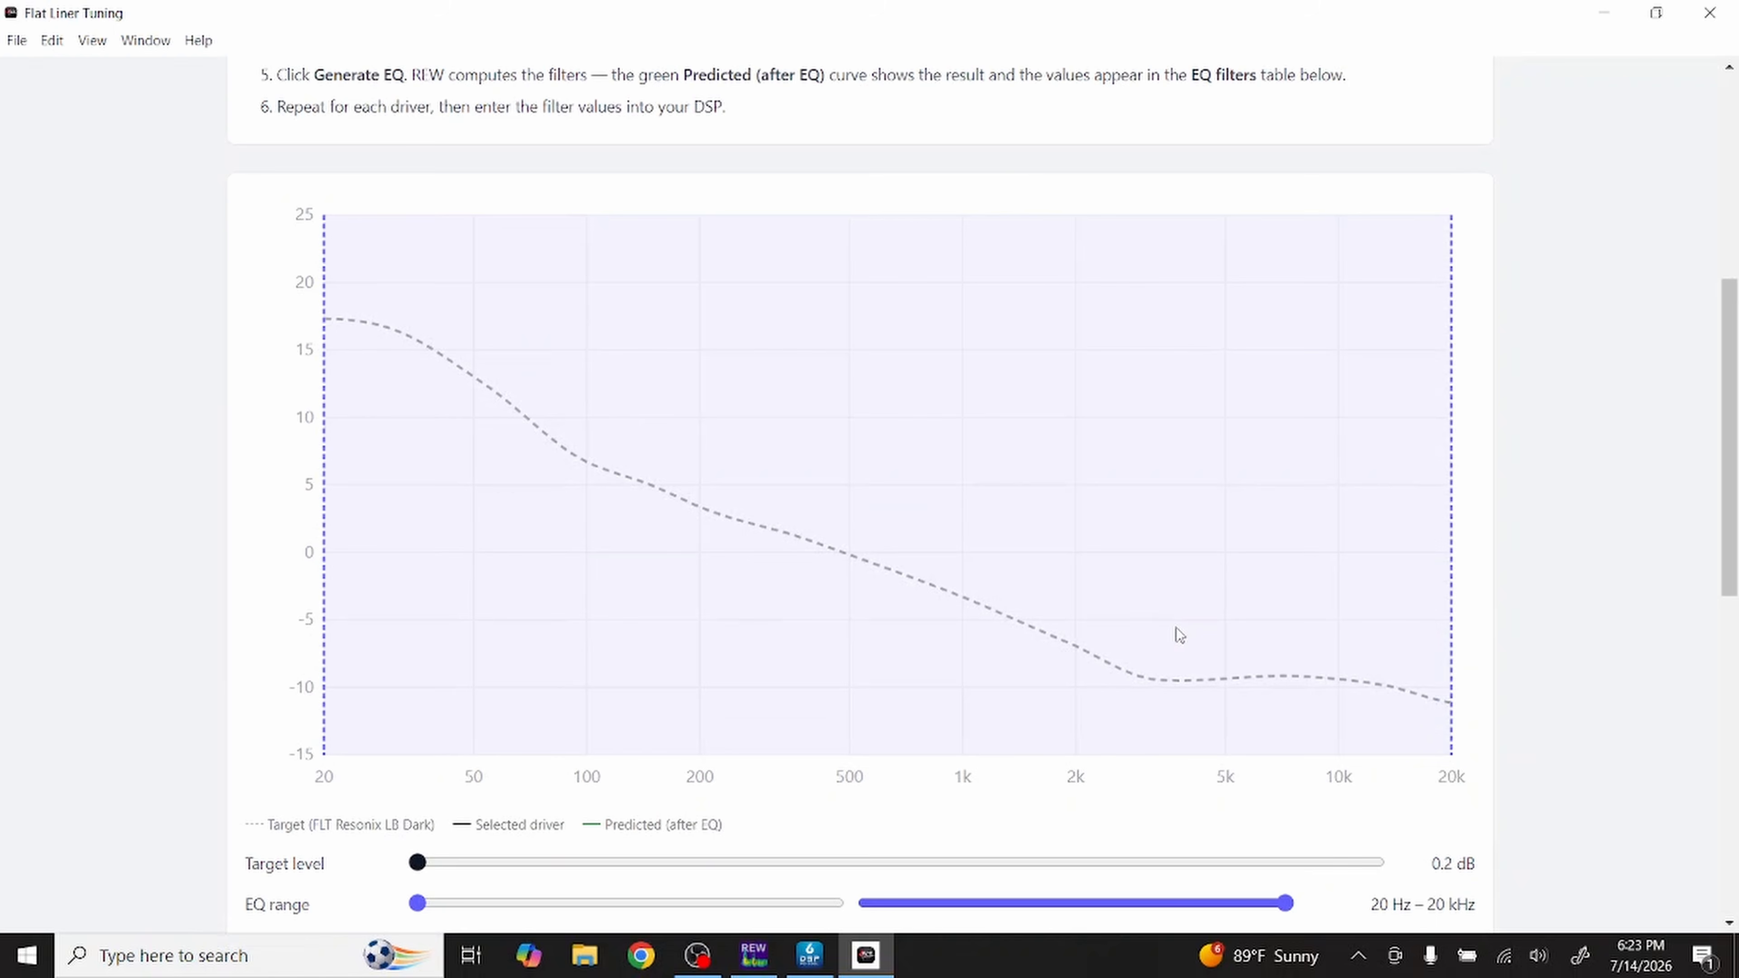
scroll(1178, 633, "down", 5)
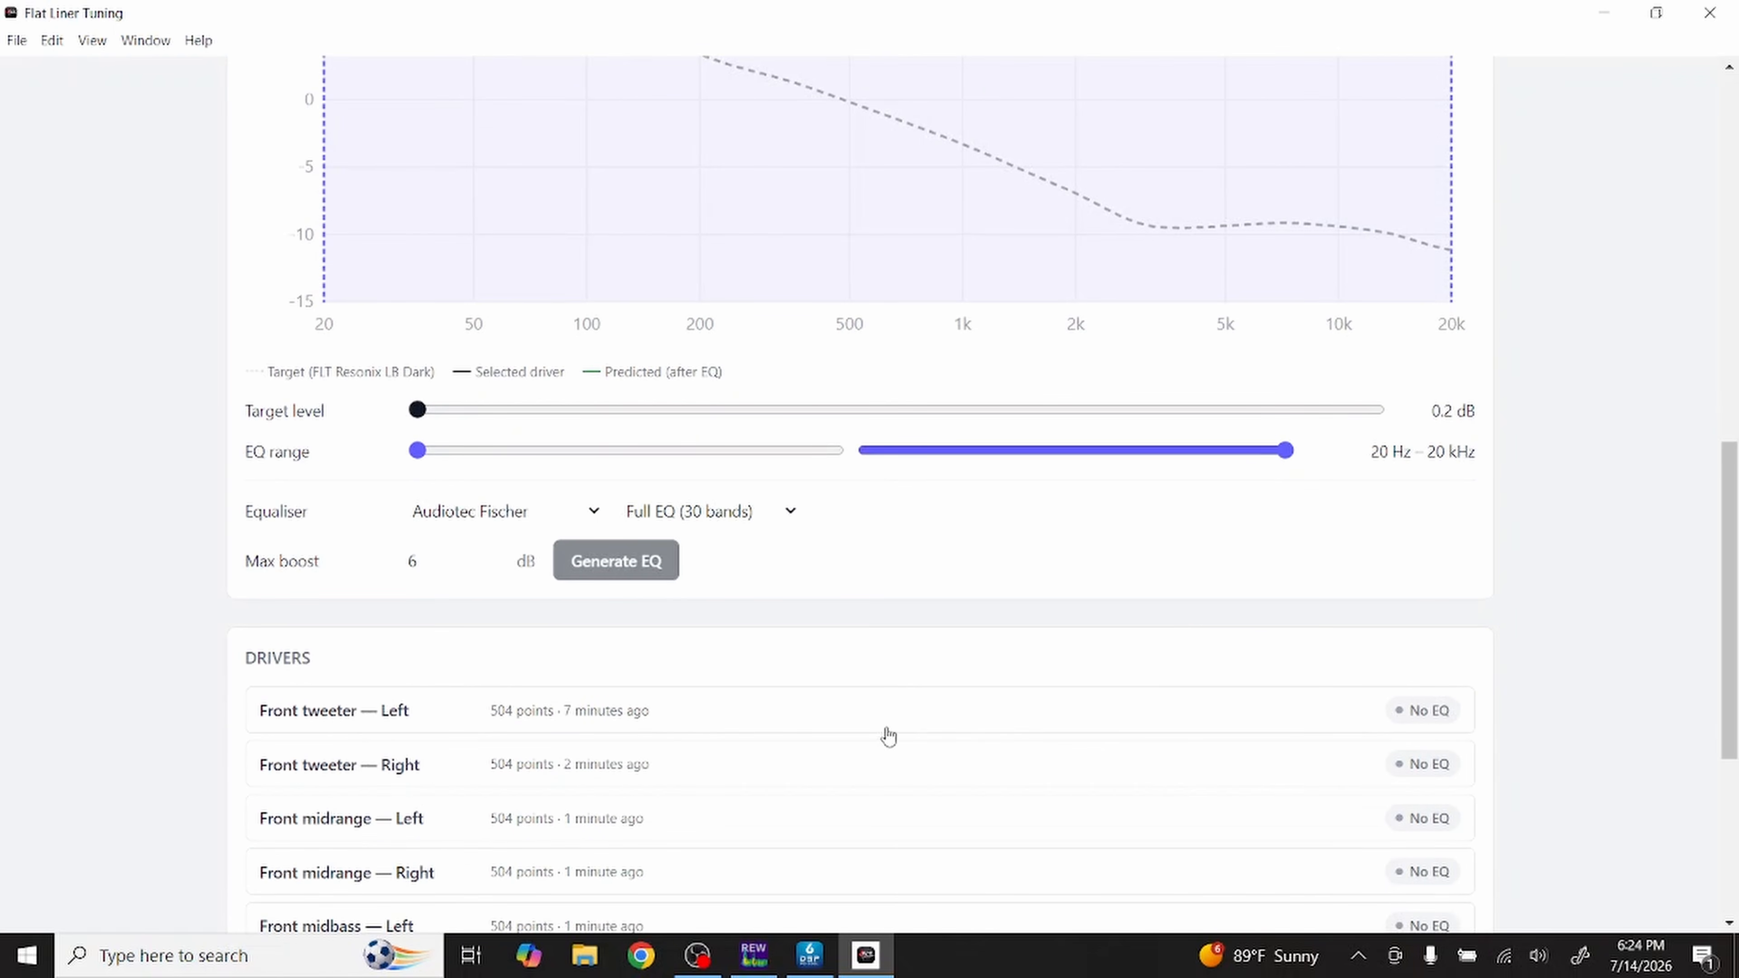
left_click(869, 724)
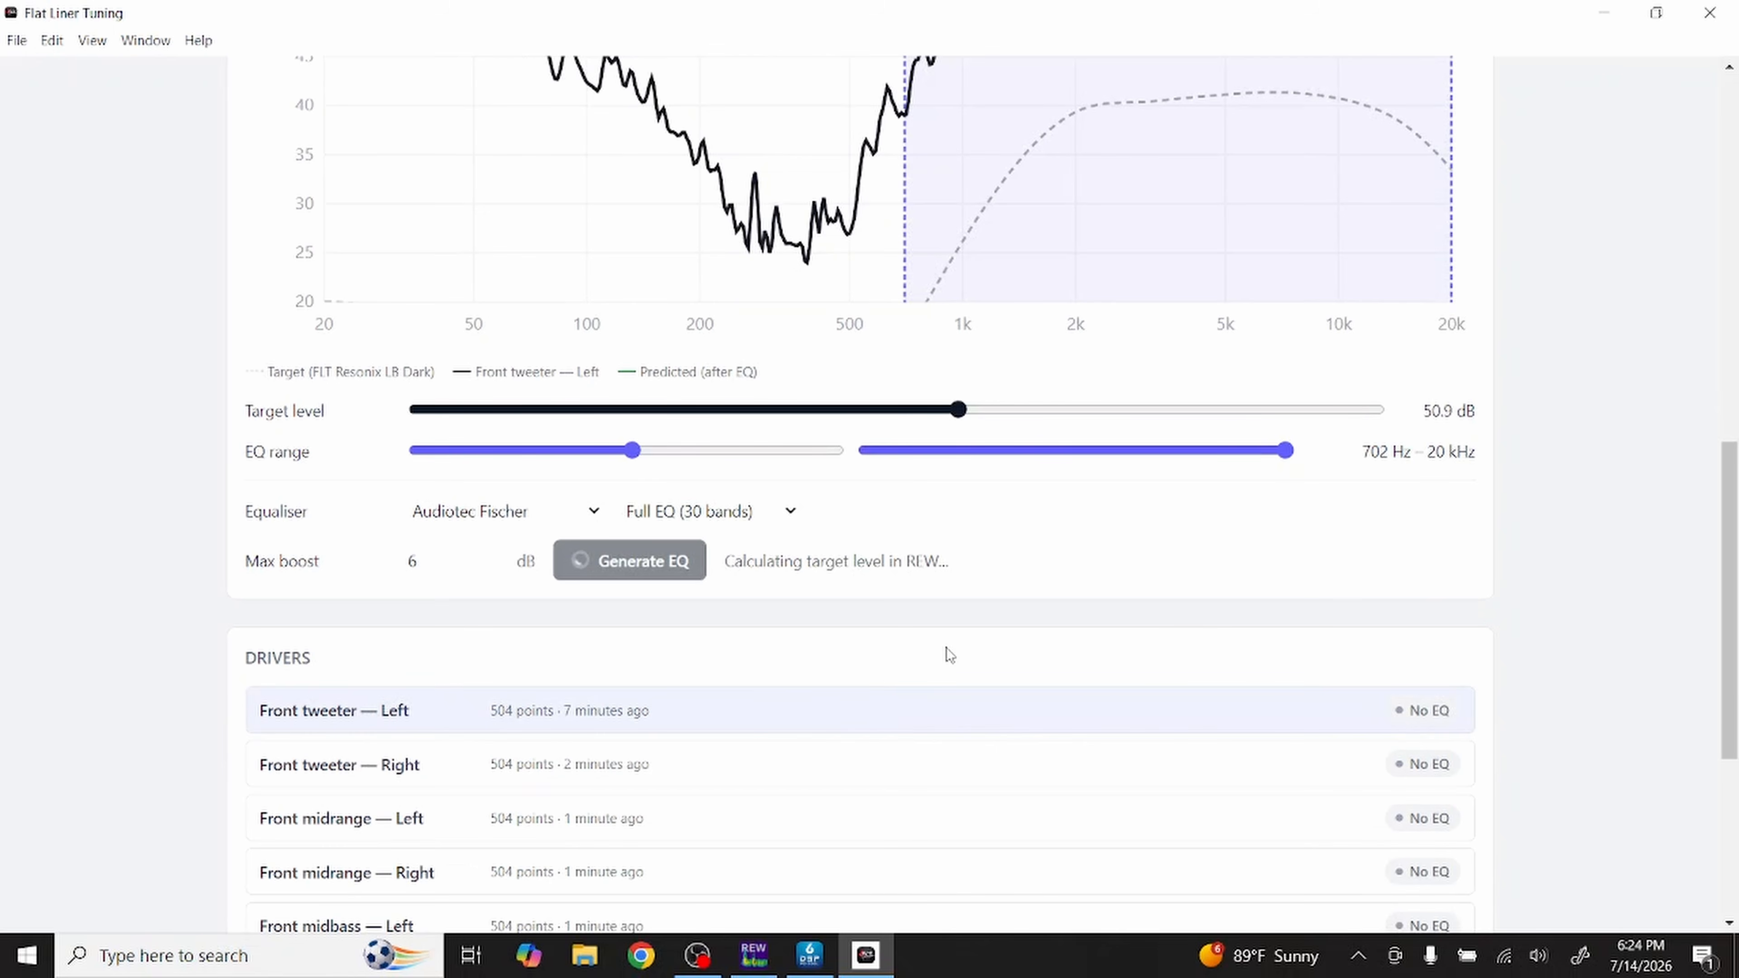
Step: Compare the left front tweeter's scan with the target curve at its calculated level, briefly checking the right front tweeter too
scroll(944, 650, "up", 1)
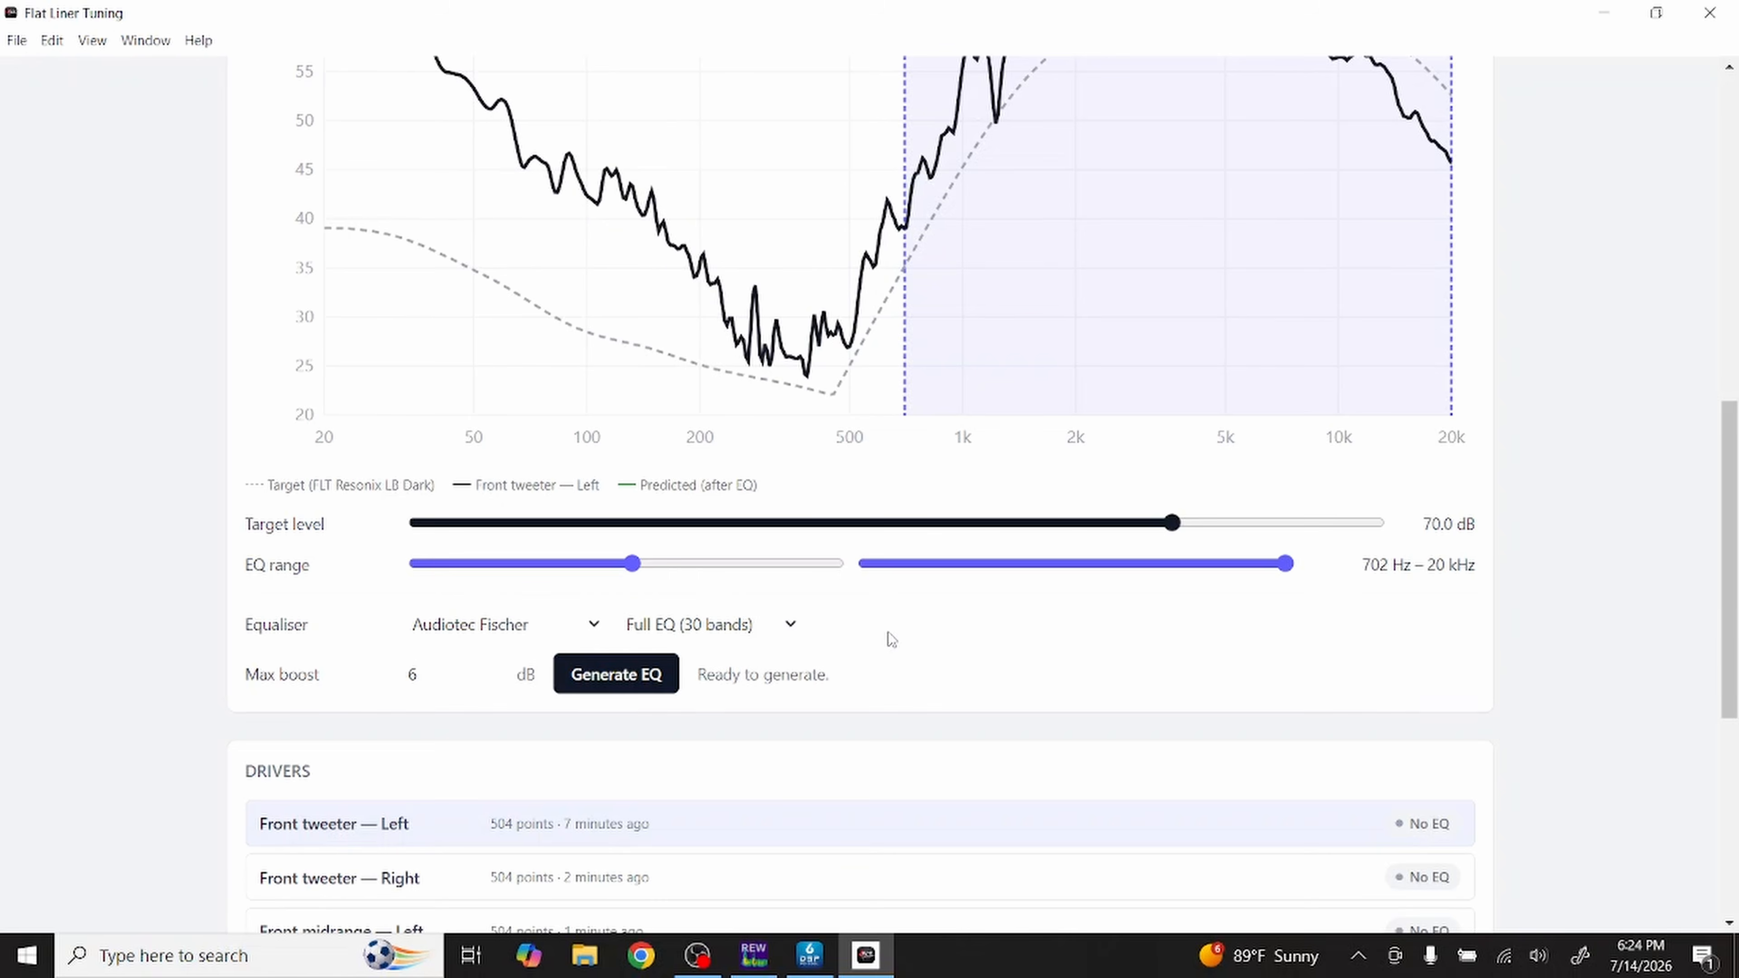
scroll(890, 640, "up", 1)
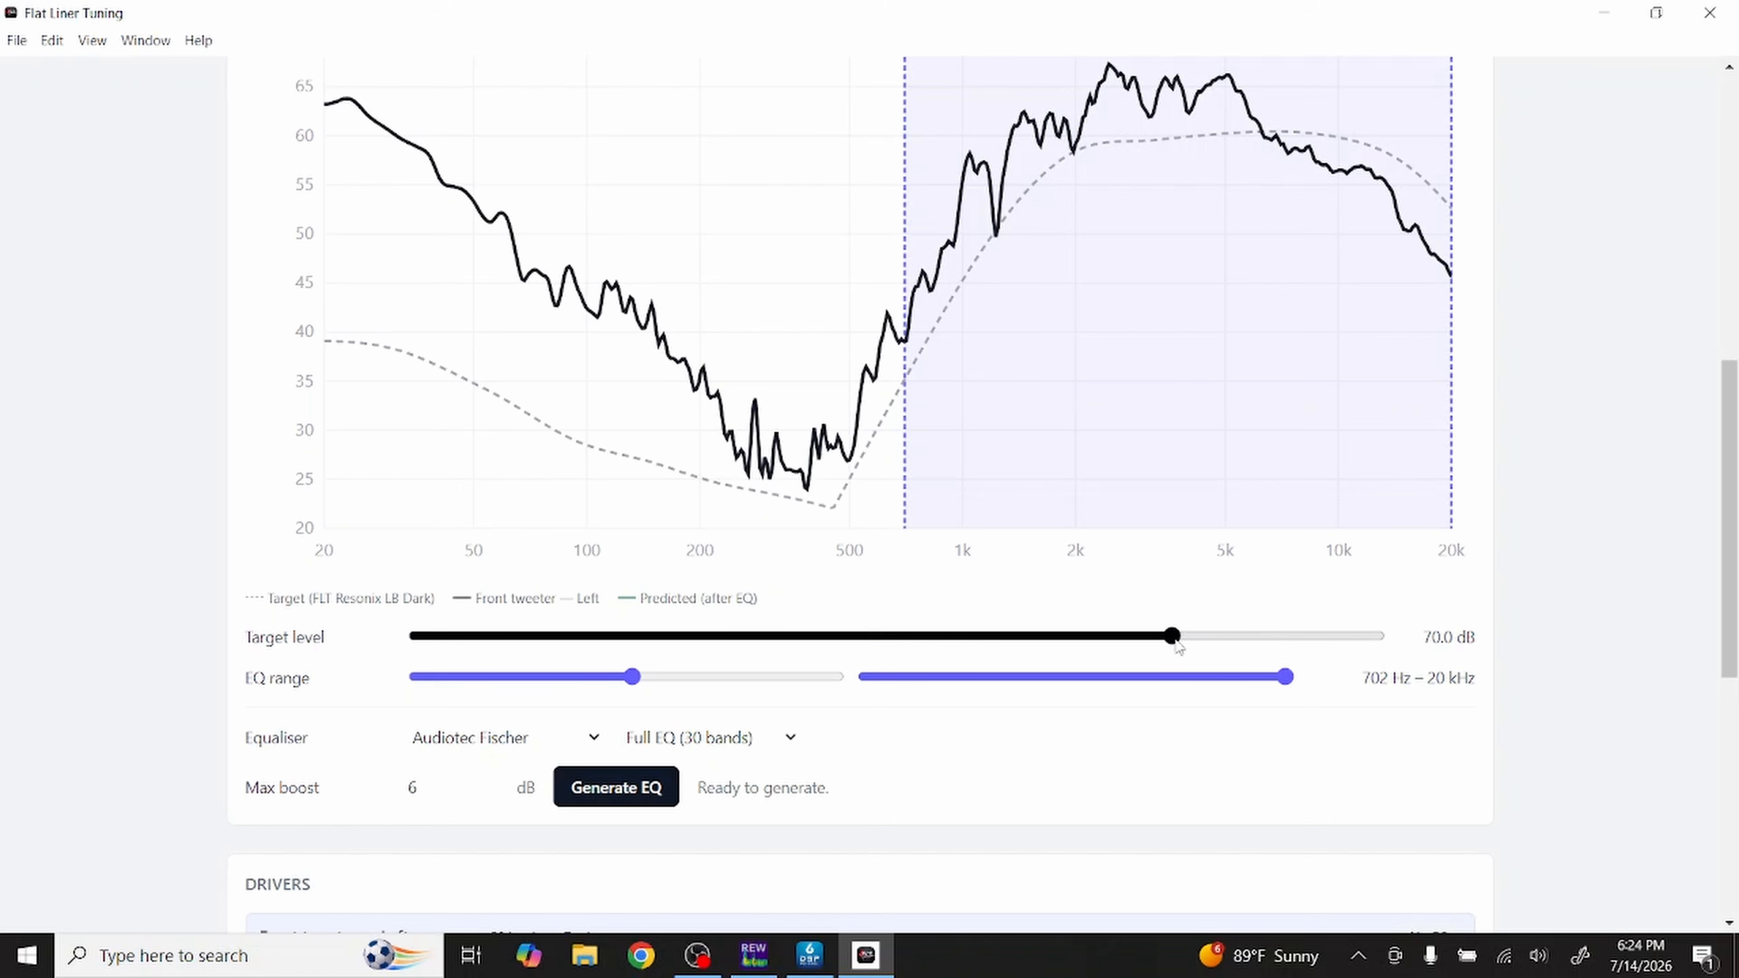
mouse_move(1176, 644)
left_mouse_down()
mouse_move(1094, 684)
mouse_move(1188, 665)
mouse_move(1174, 678)
left_mouse_up()
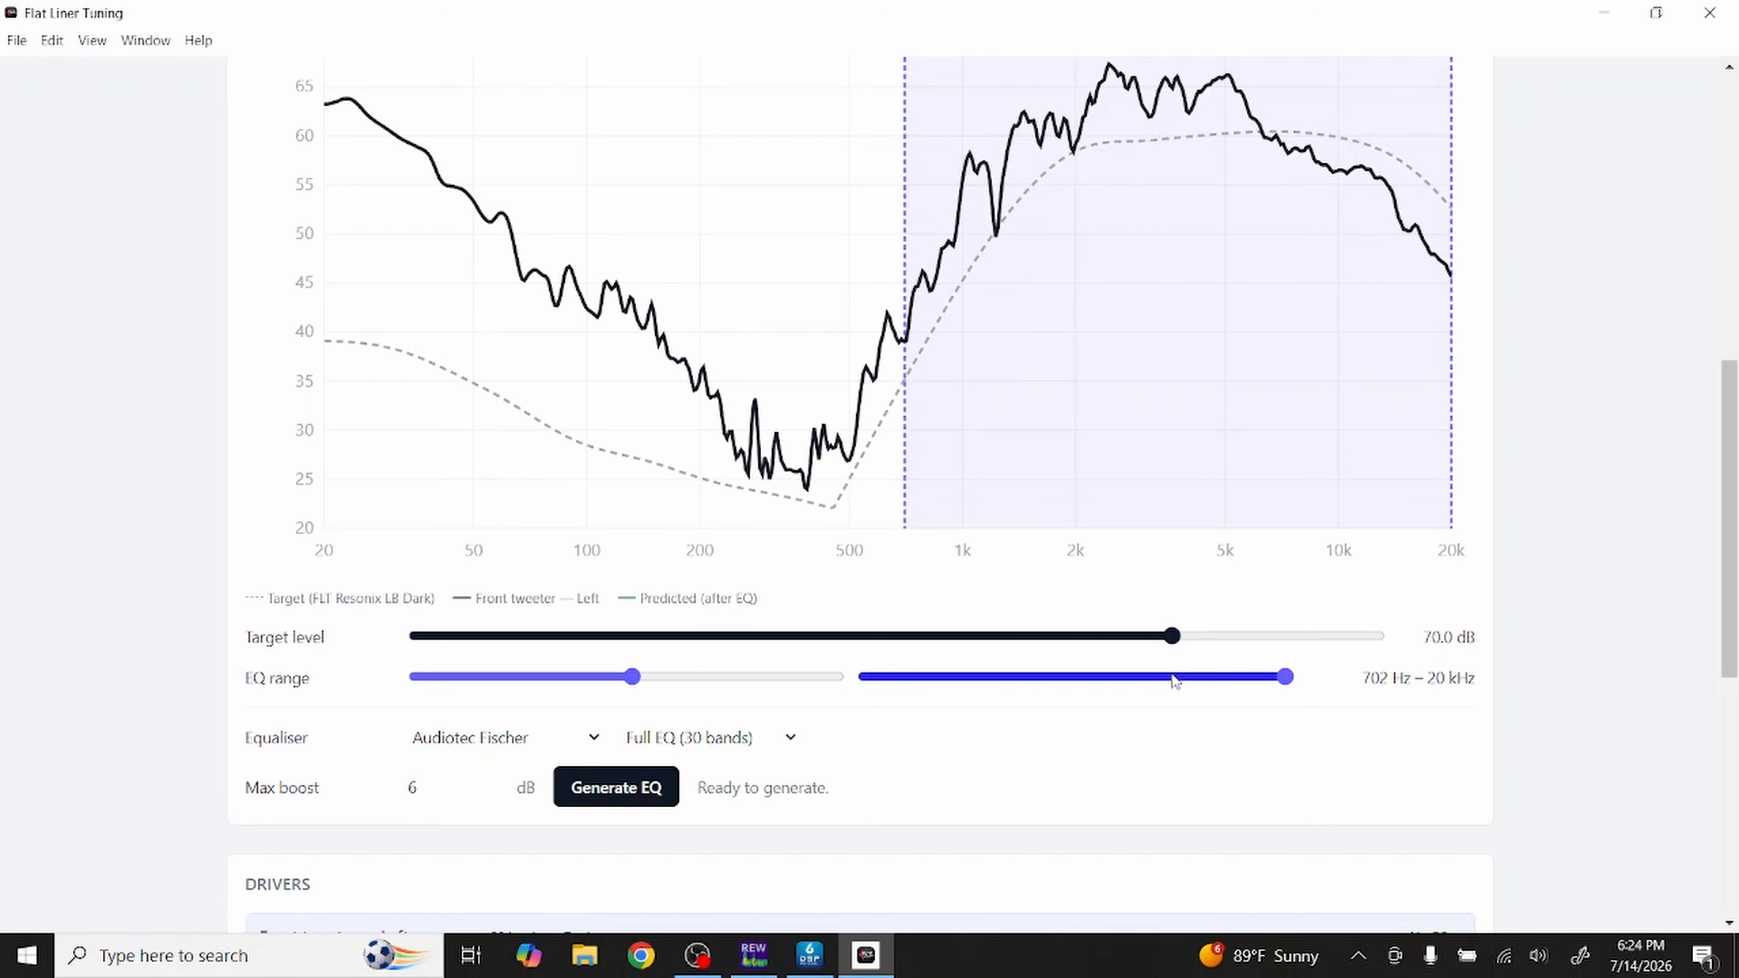
scroll(1025, 759, "down", 5)
scroll(1025, 759, "up", 7)
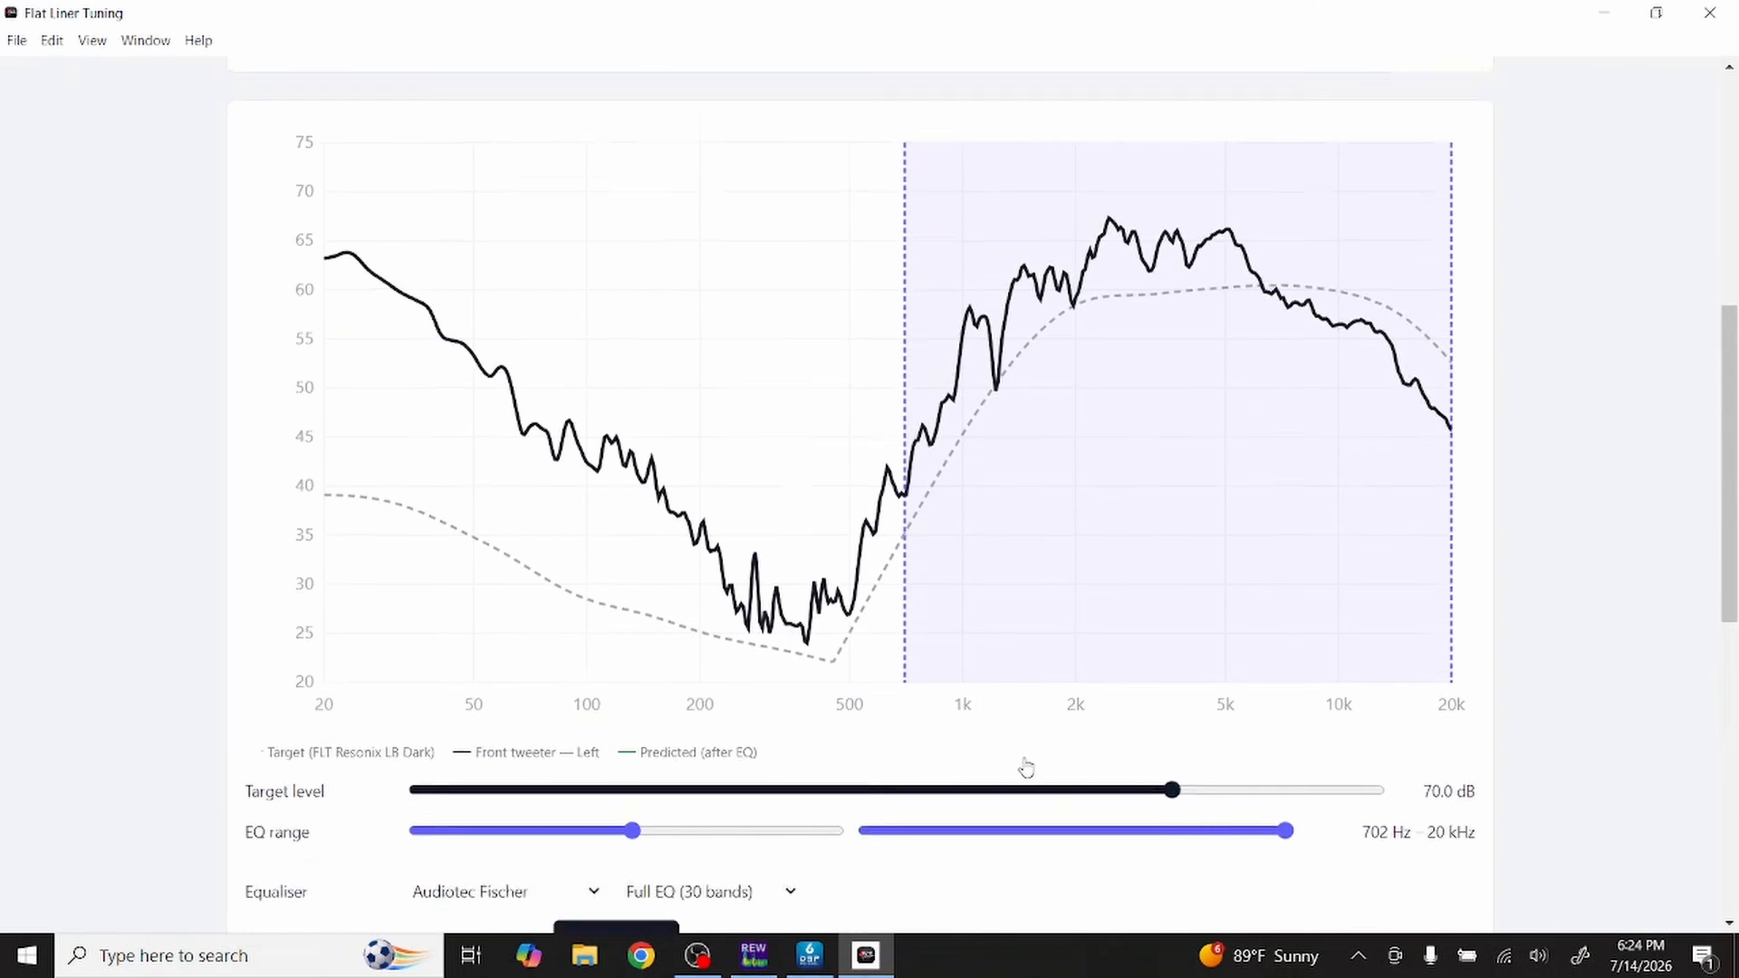
scroll(1024, 758, "down", 4)
left_click(960, 869)
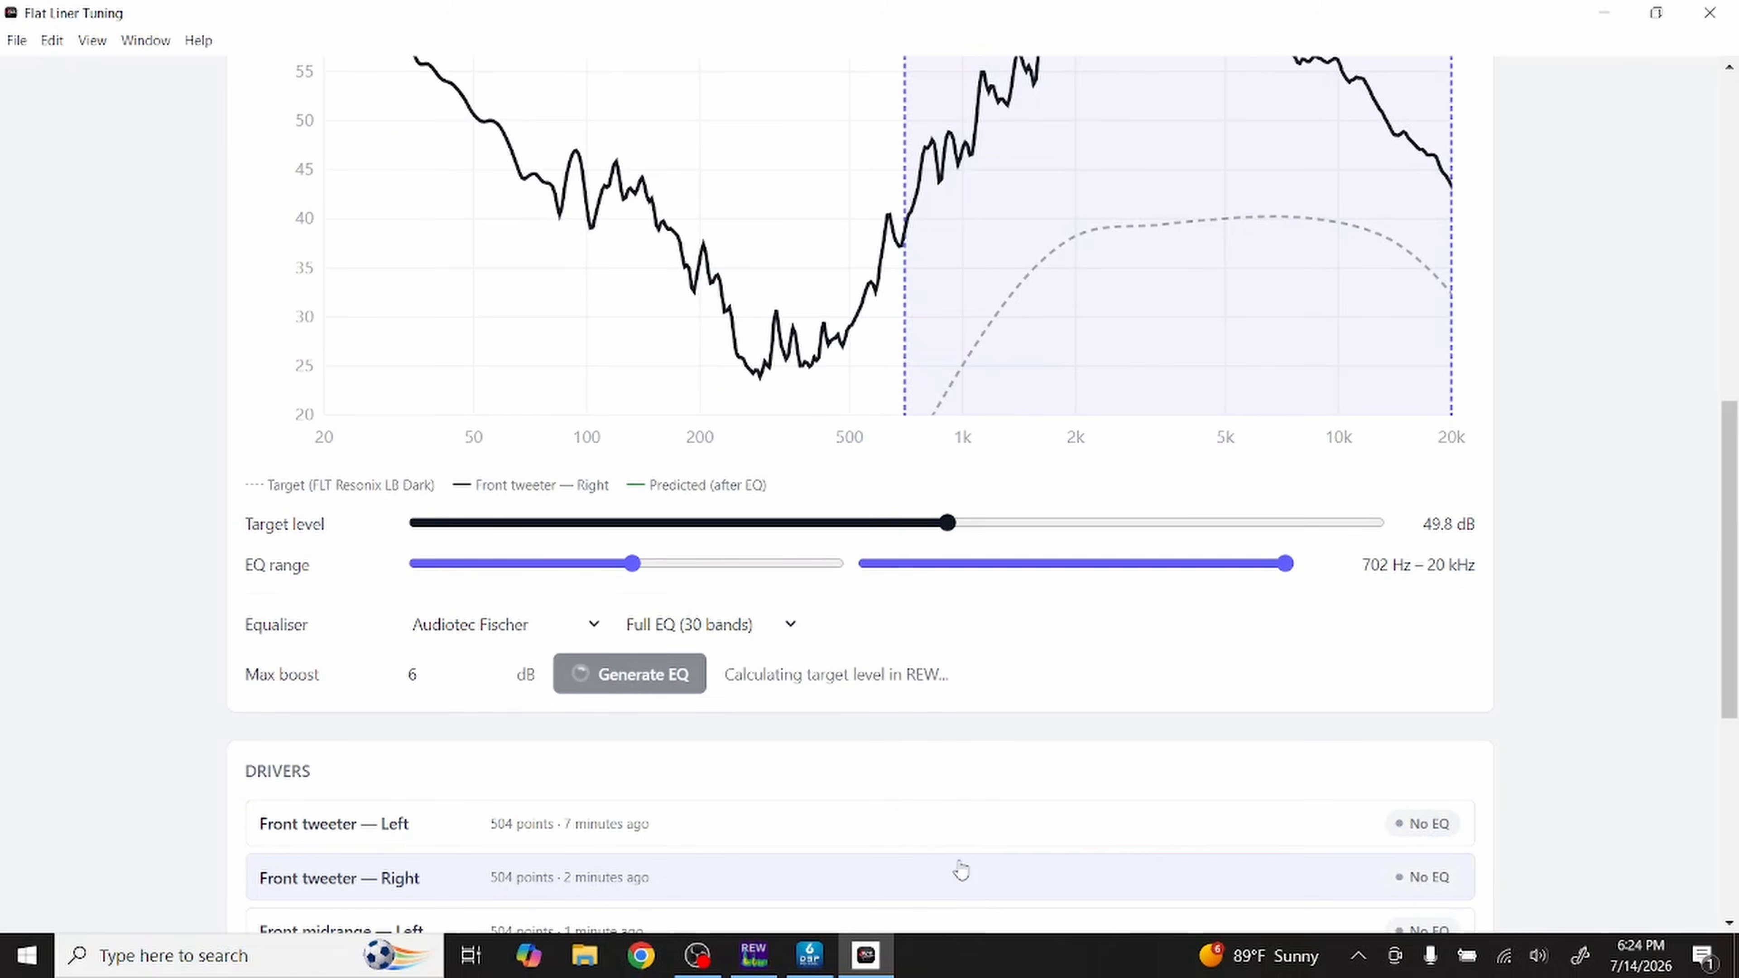
left_click(904, 820)
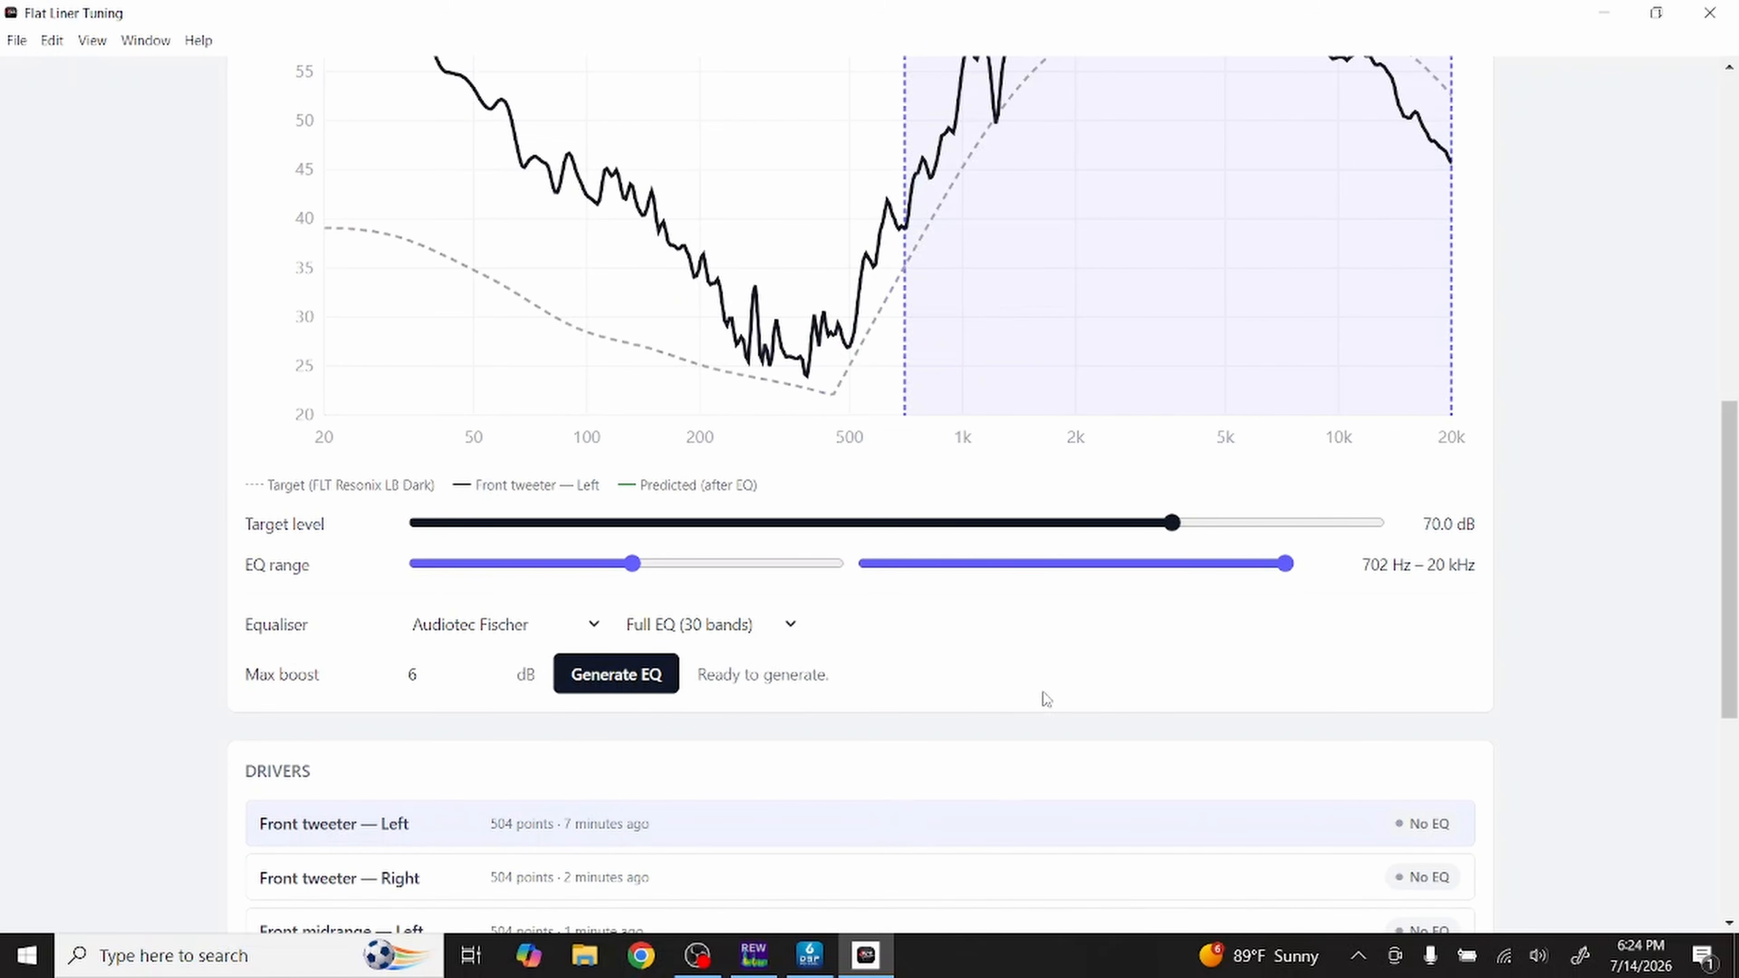
Step: Lower the start of the left front tweeter's EQ range to 460 Hz and generate its EQ
scroll(1044, 692, "up", 3)
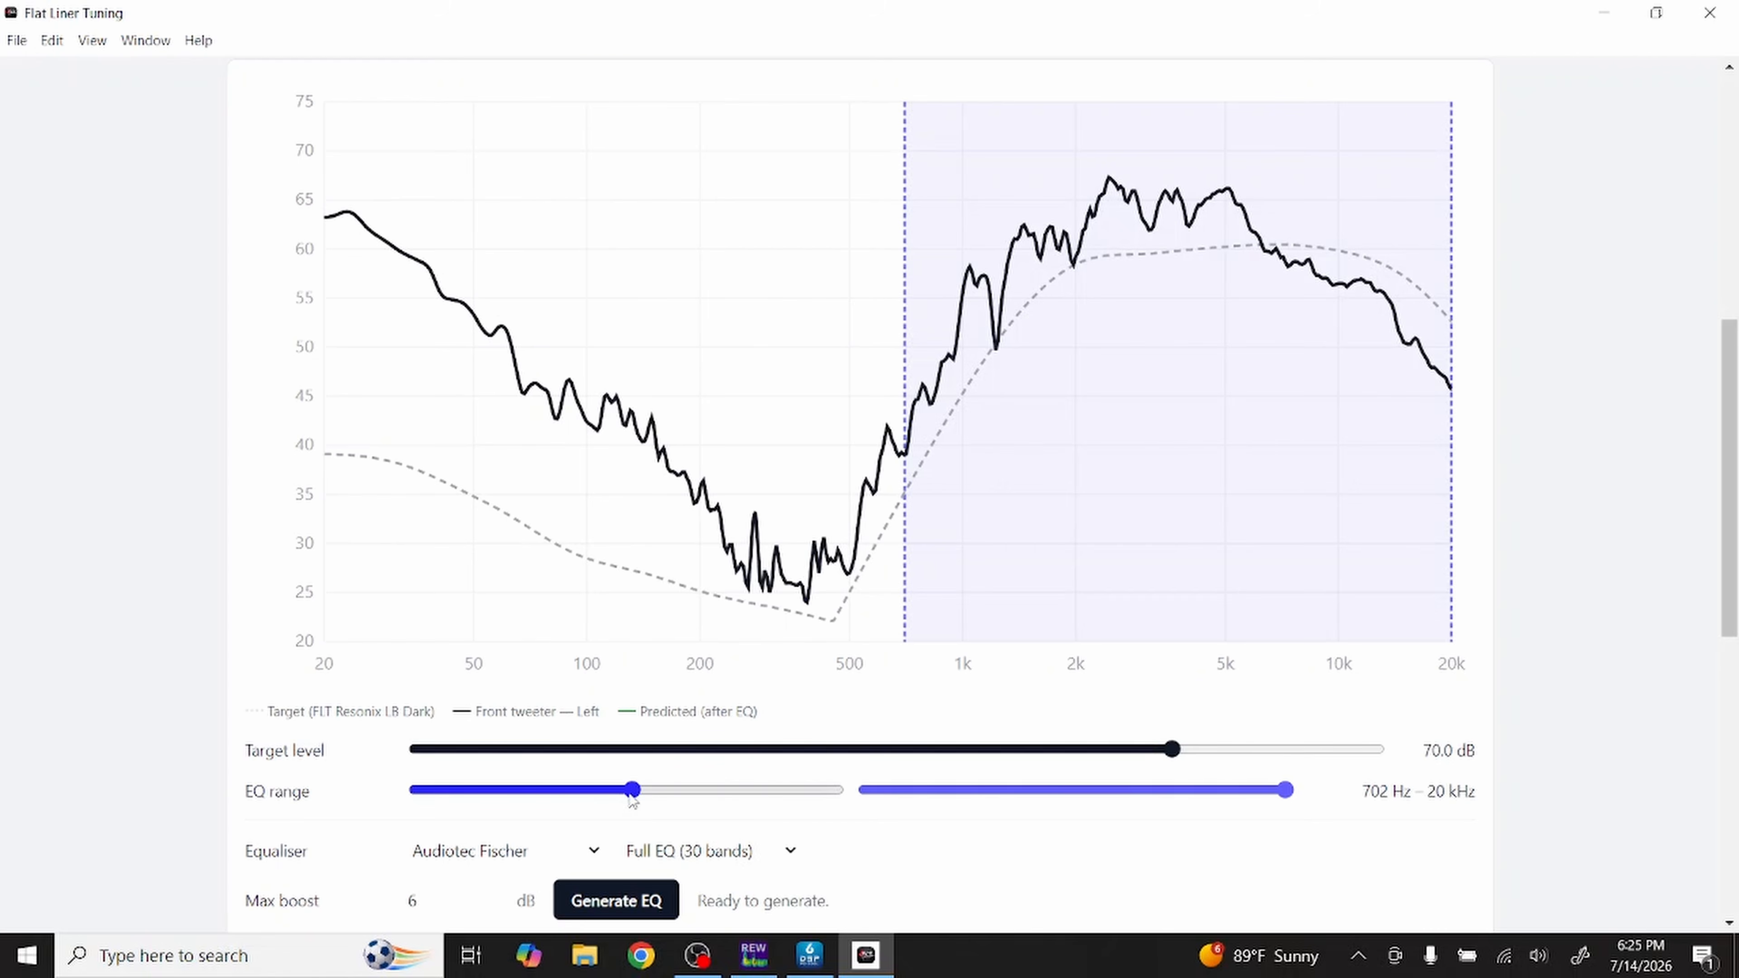
left_click_drag(632, 797, 624, 798)
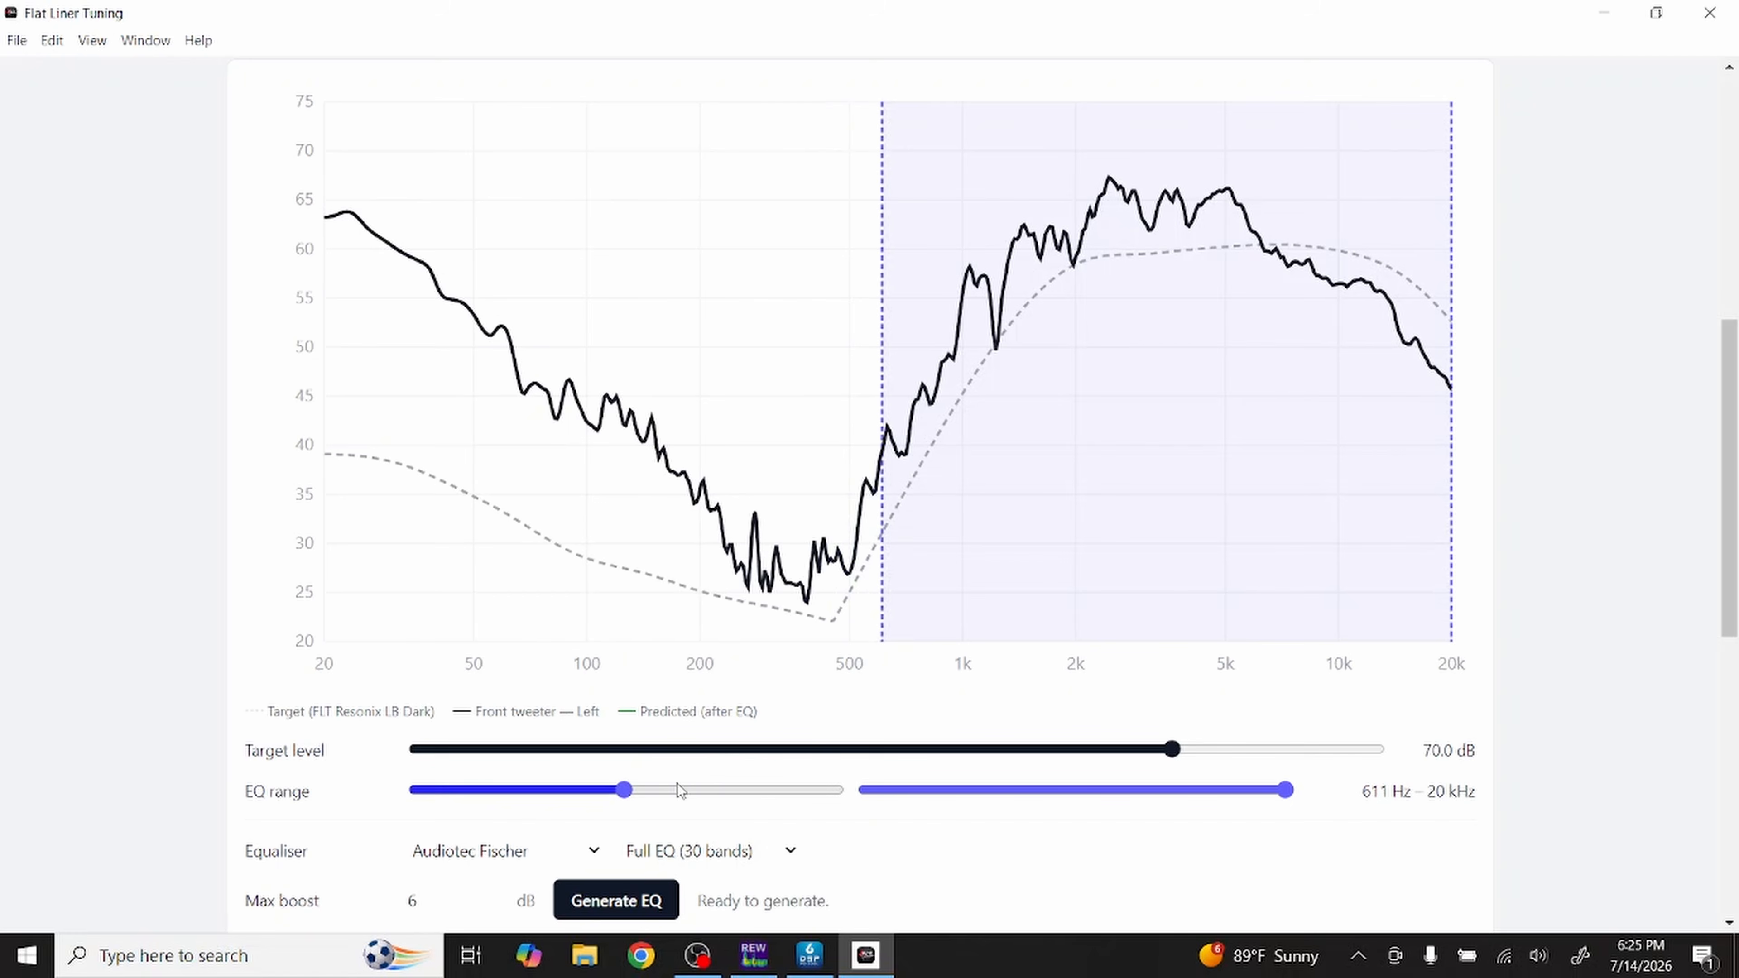
left_click_drag(624, 797, 610, 800)
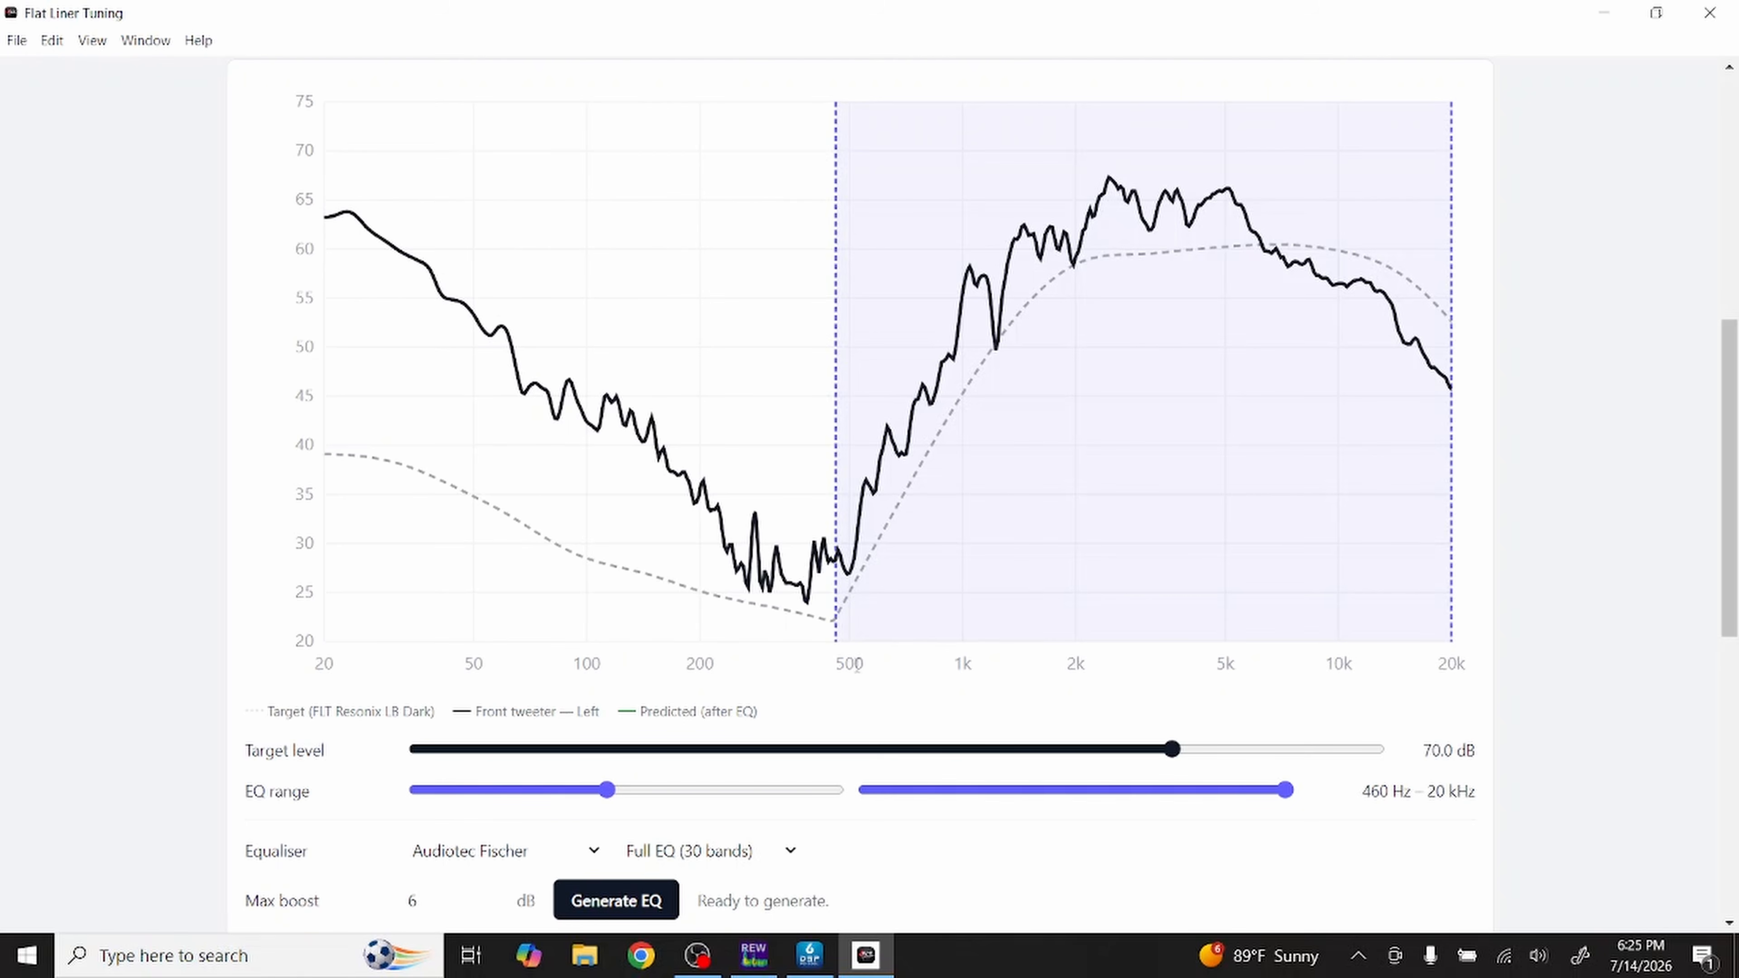
scroll(1142, 603, "down", 6)
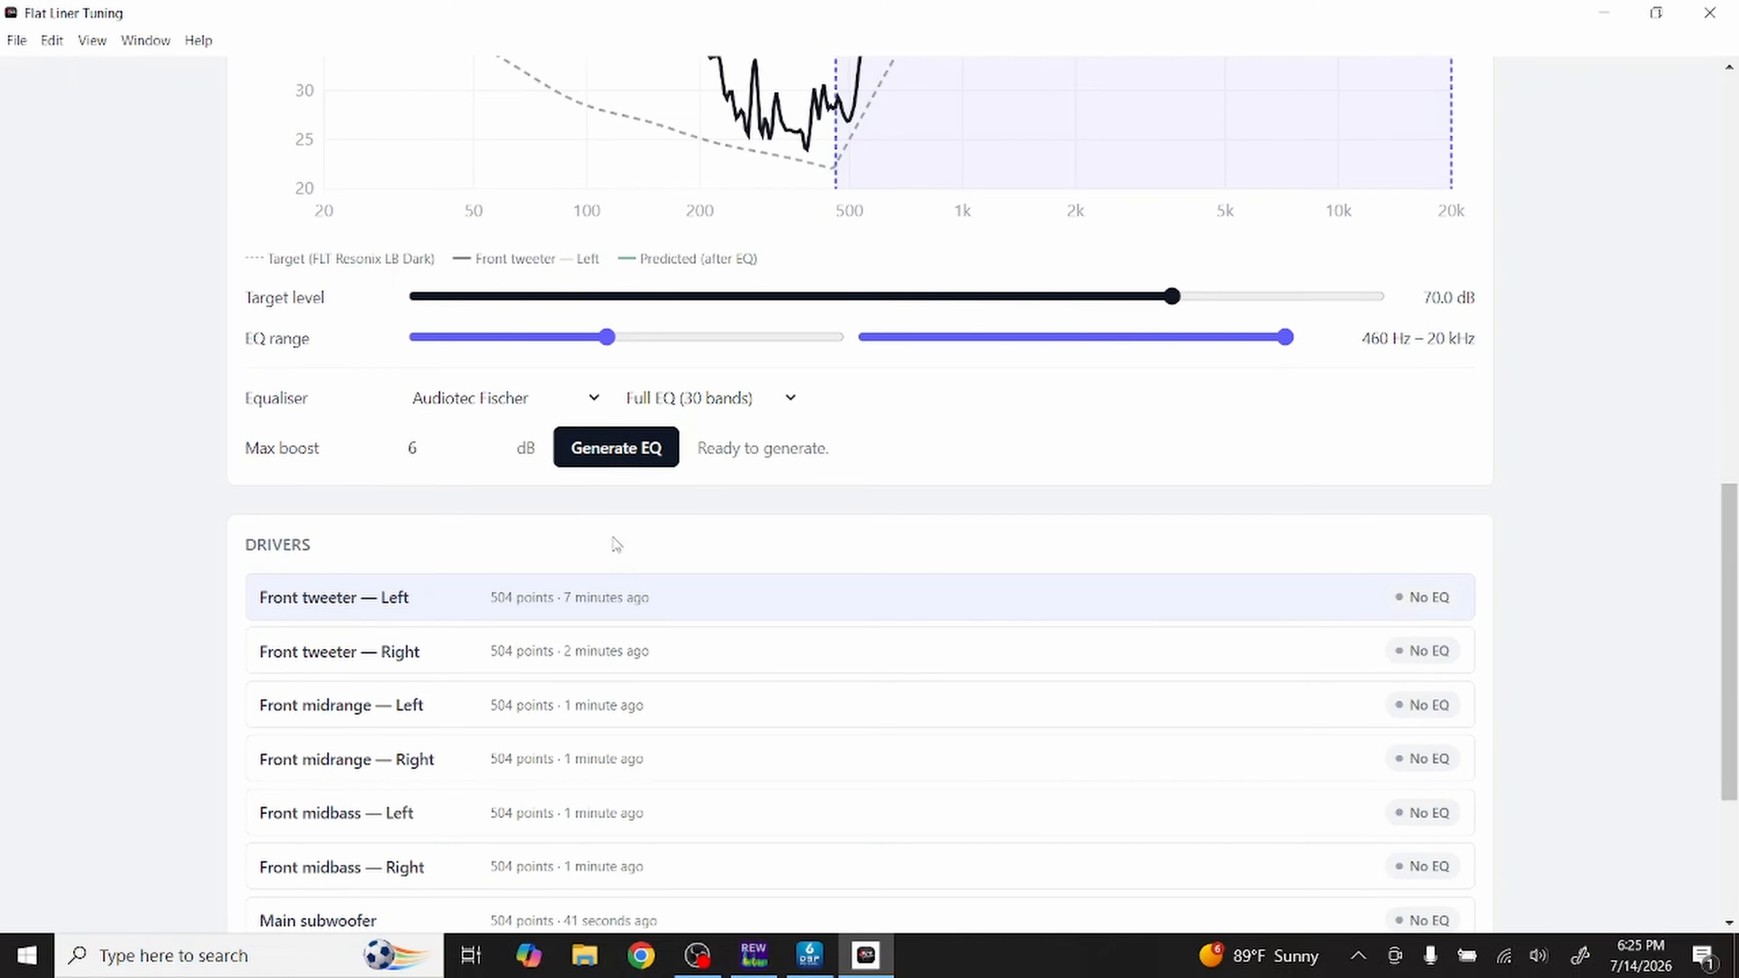
left_click(618, 450)
scroll(922, 473, "up", 6)
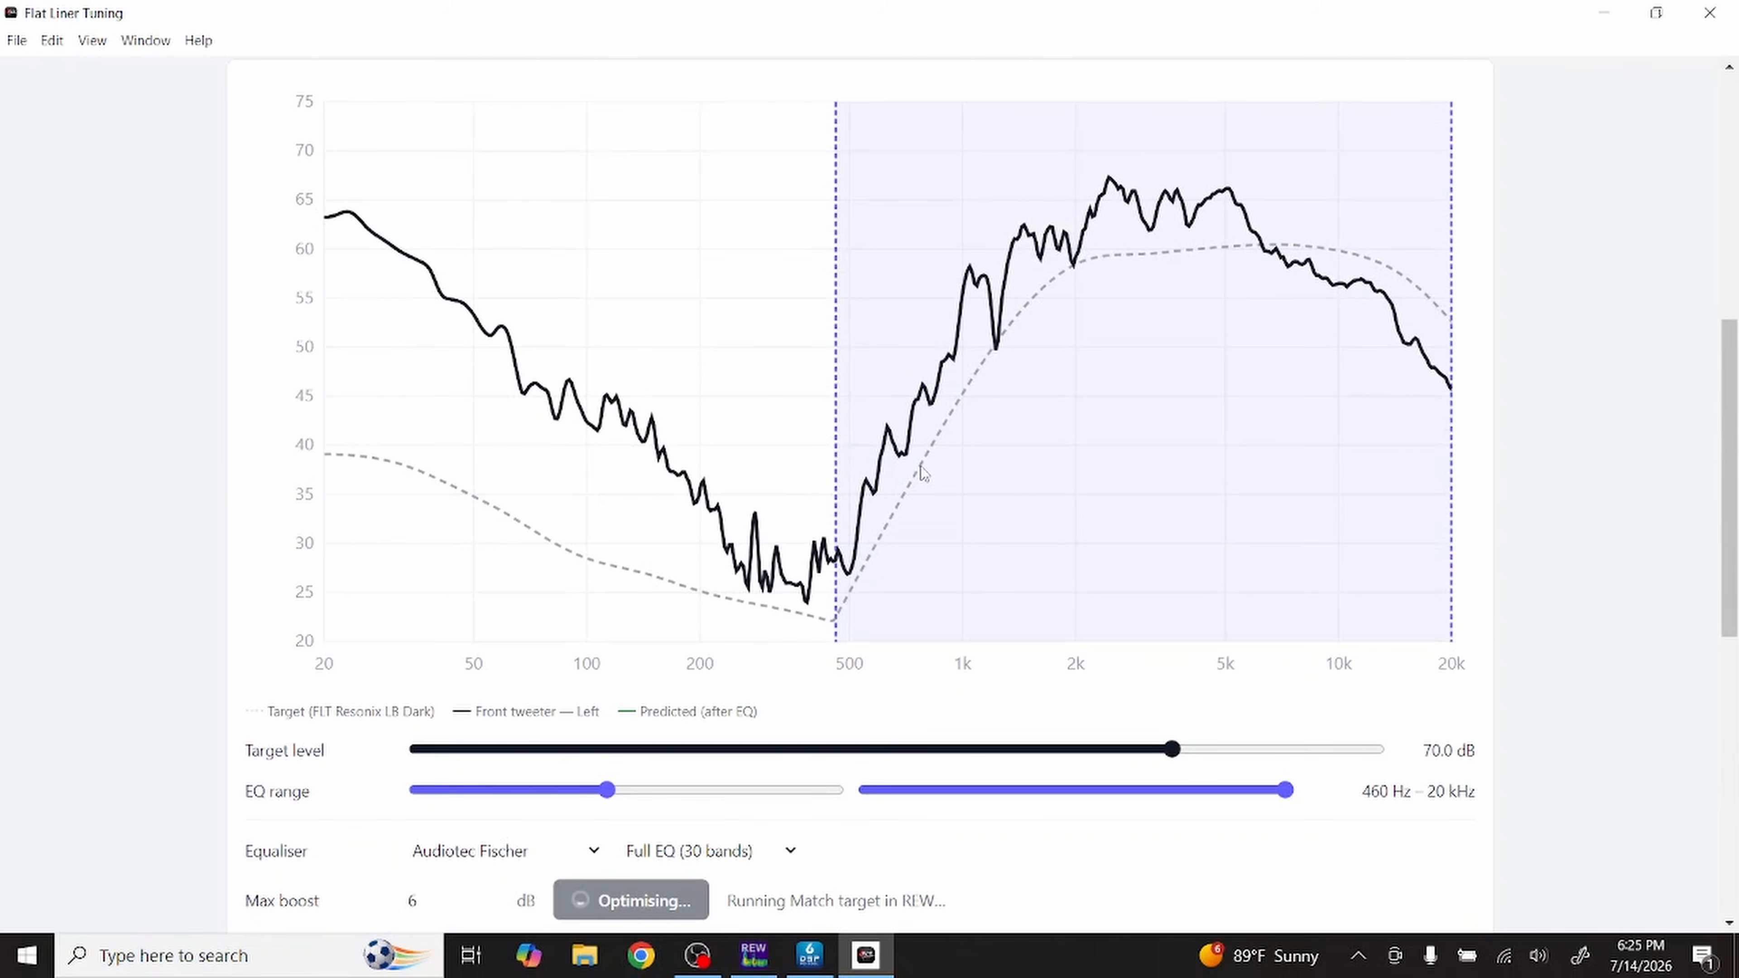
Step: Switch to REW, exit it from the error dialog, and relaunch it in a maximized window
key("alt+Tab")
key("alt+Tab")
key("alt+Tab")
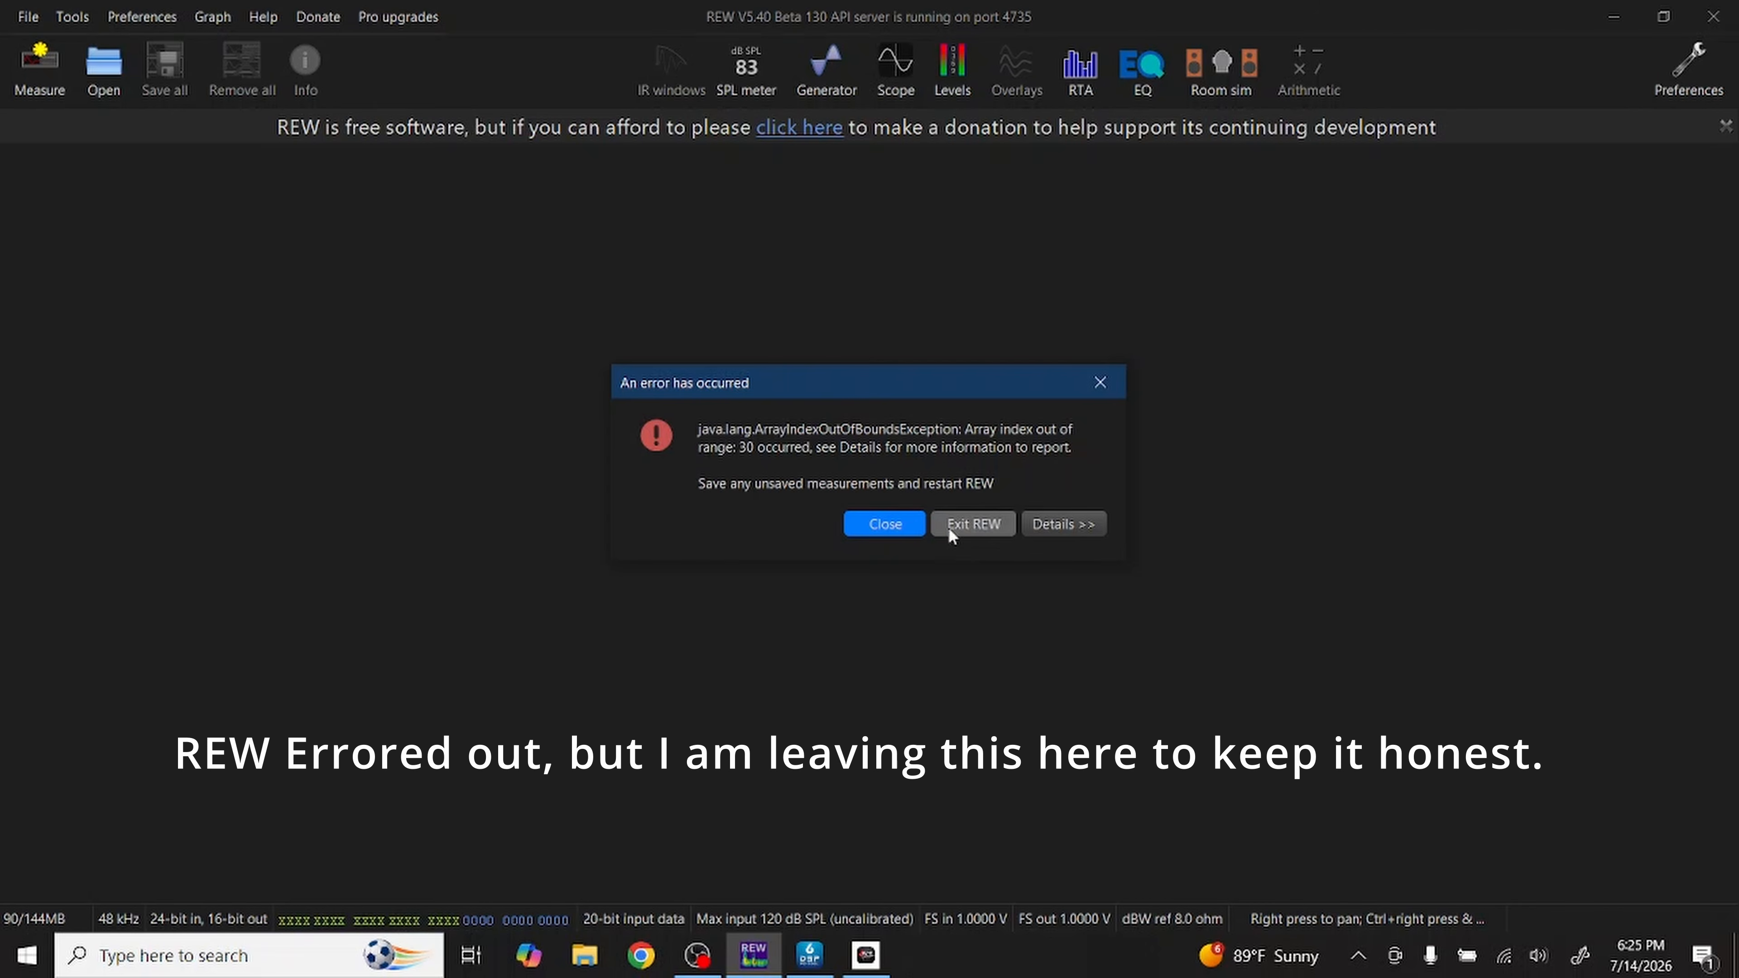
left_click(959, 525)
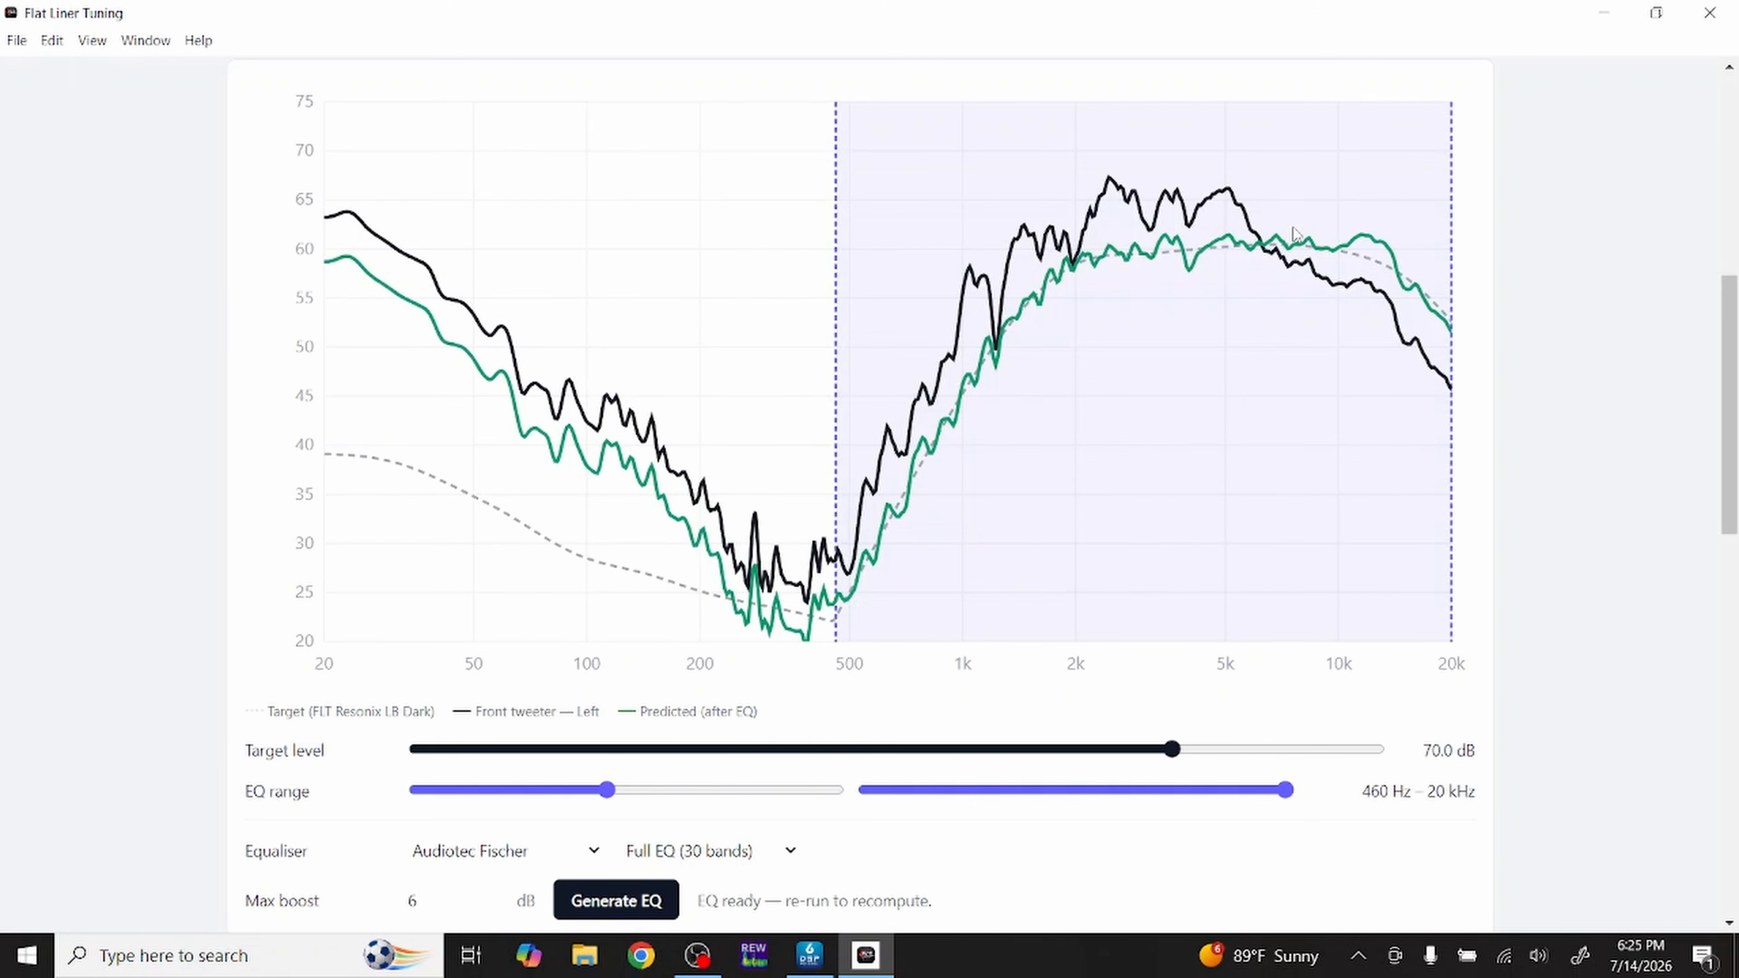
left_click(753, 959)
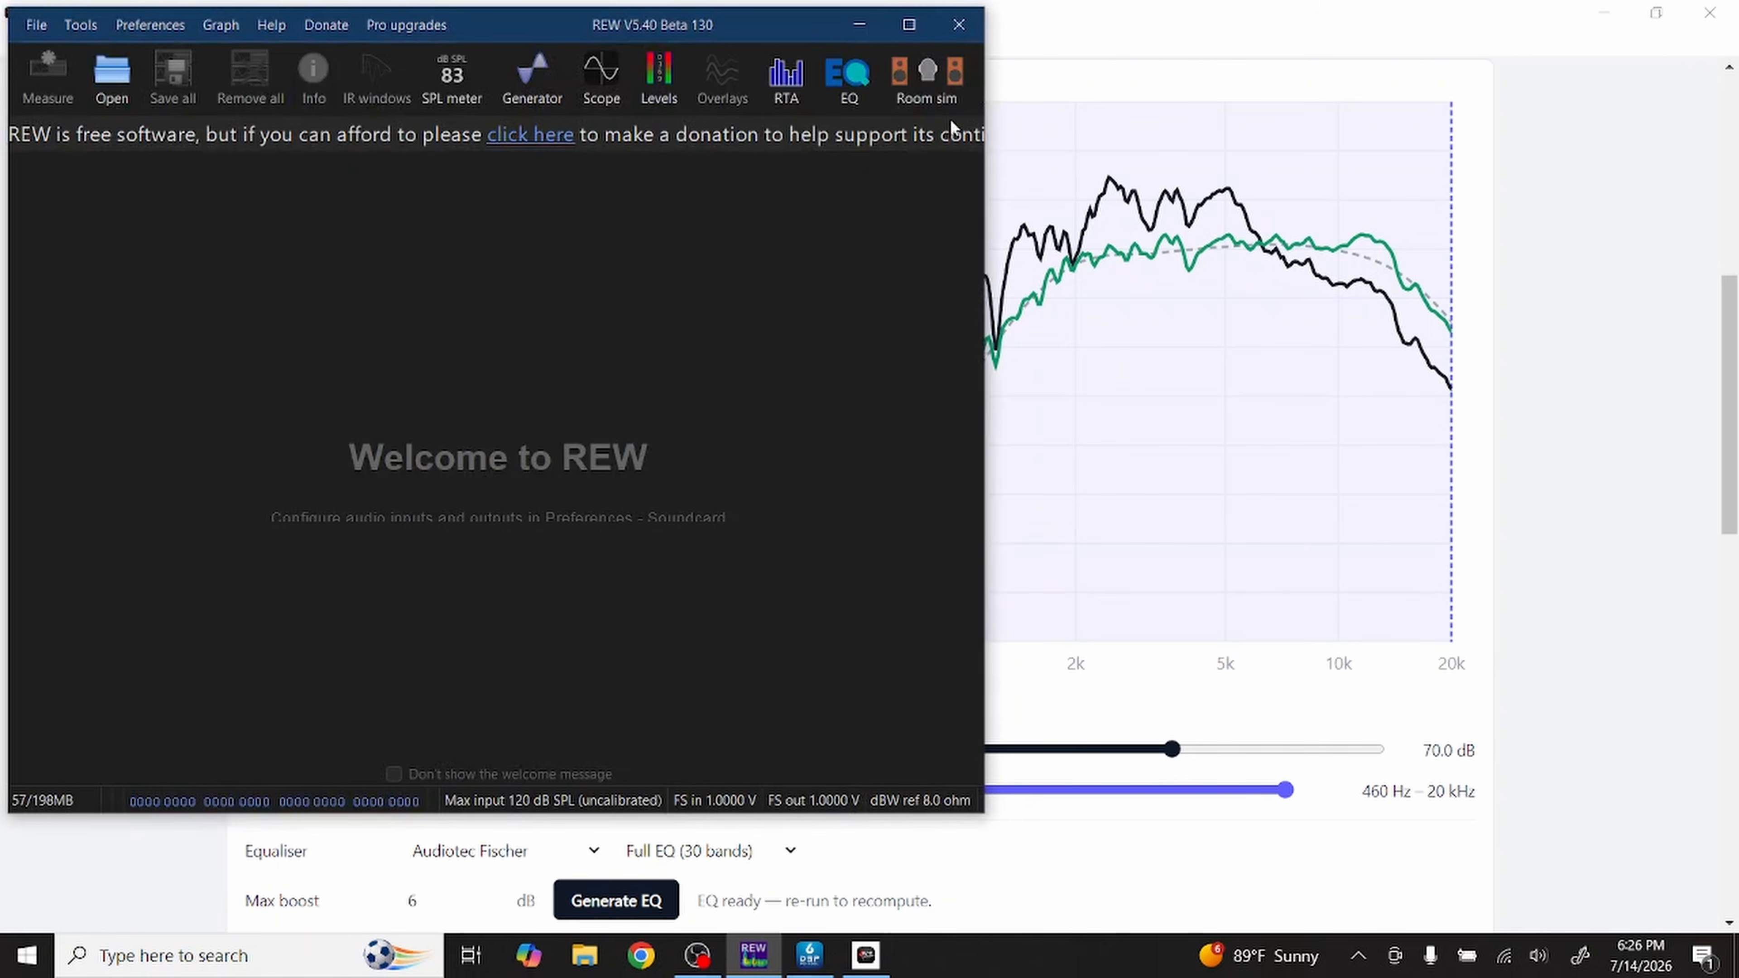
left_click(909, 25)
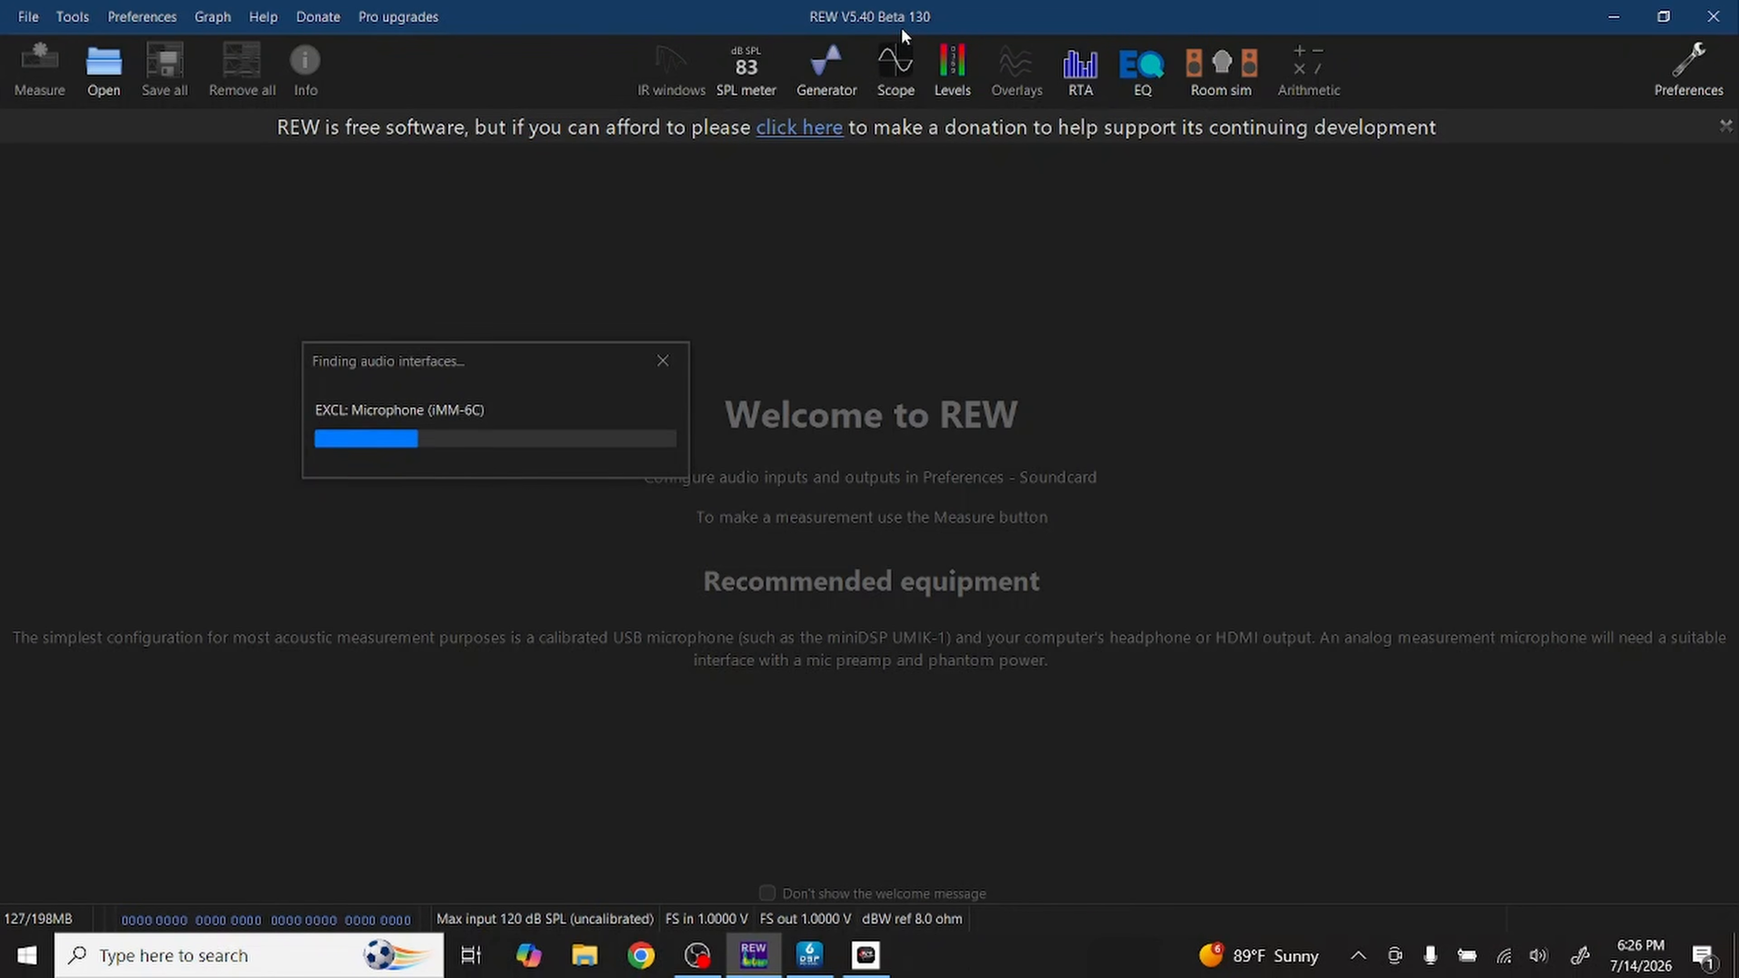
Step: Check the API server and soundcard settings in REW's preferences and close them
left_click(1675, 64)
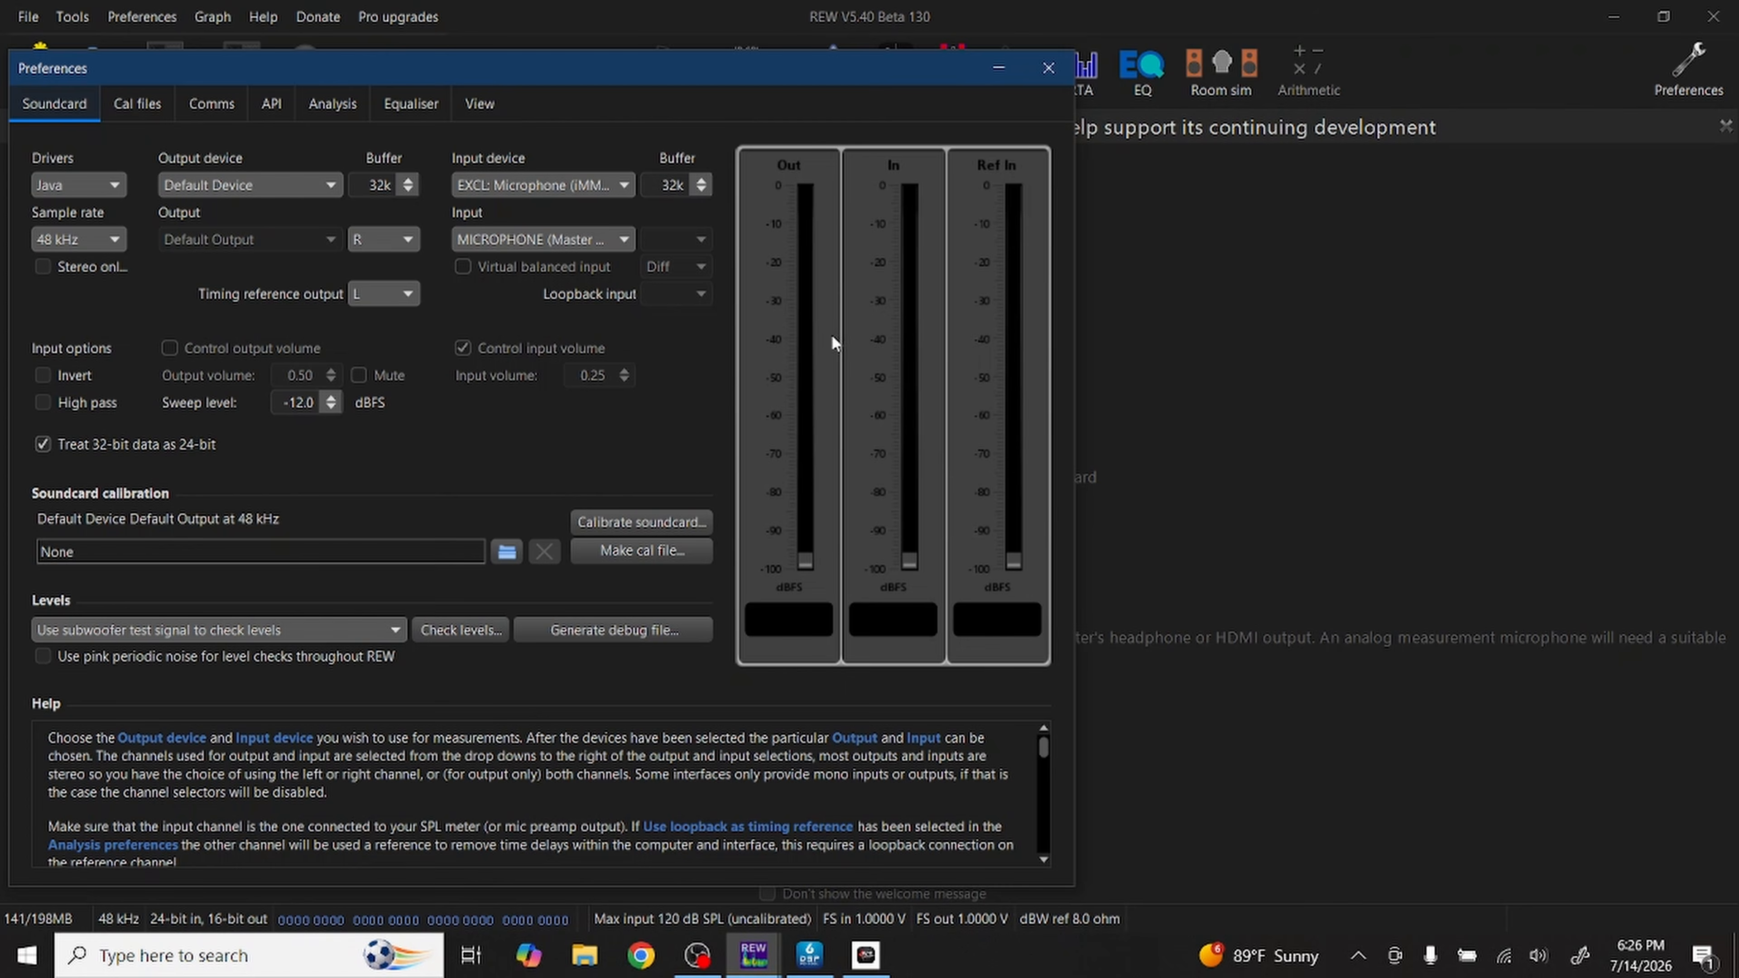
left_click(268, 104)
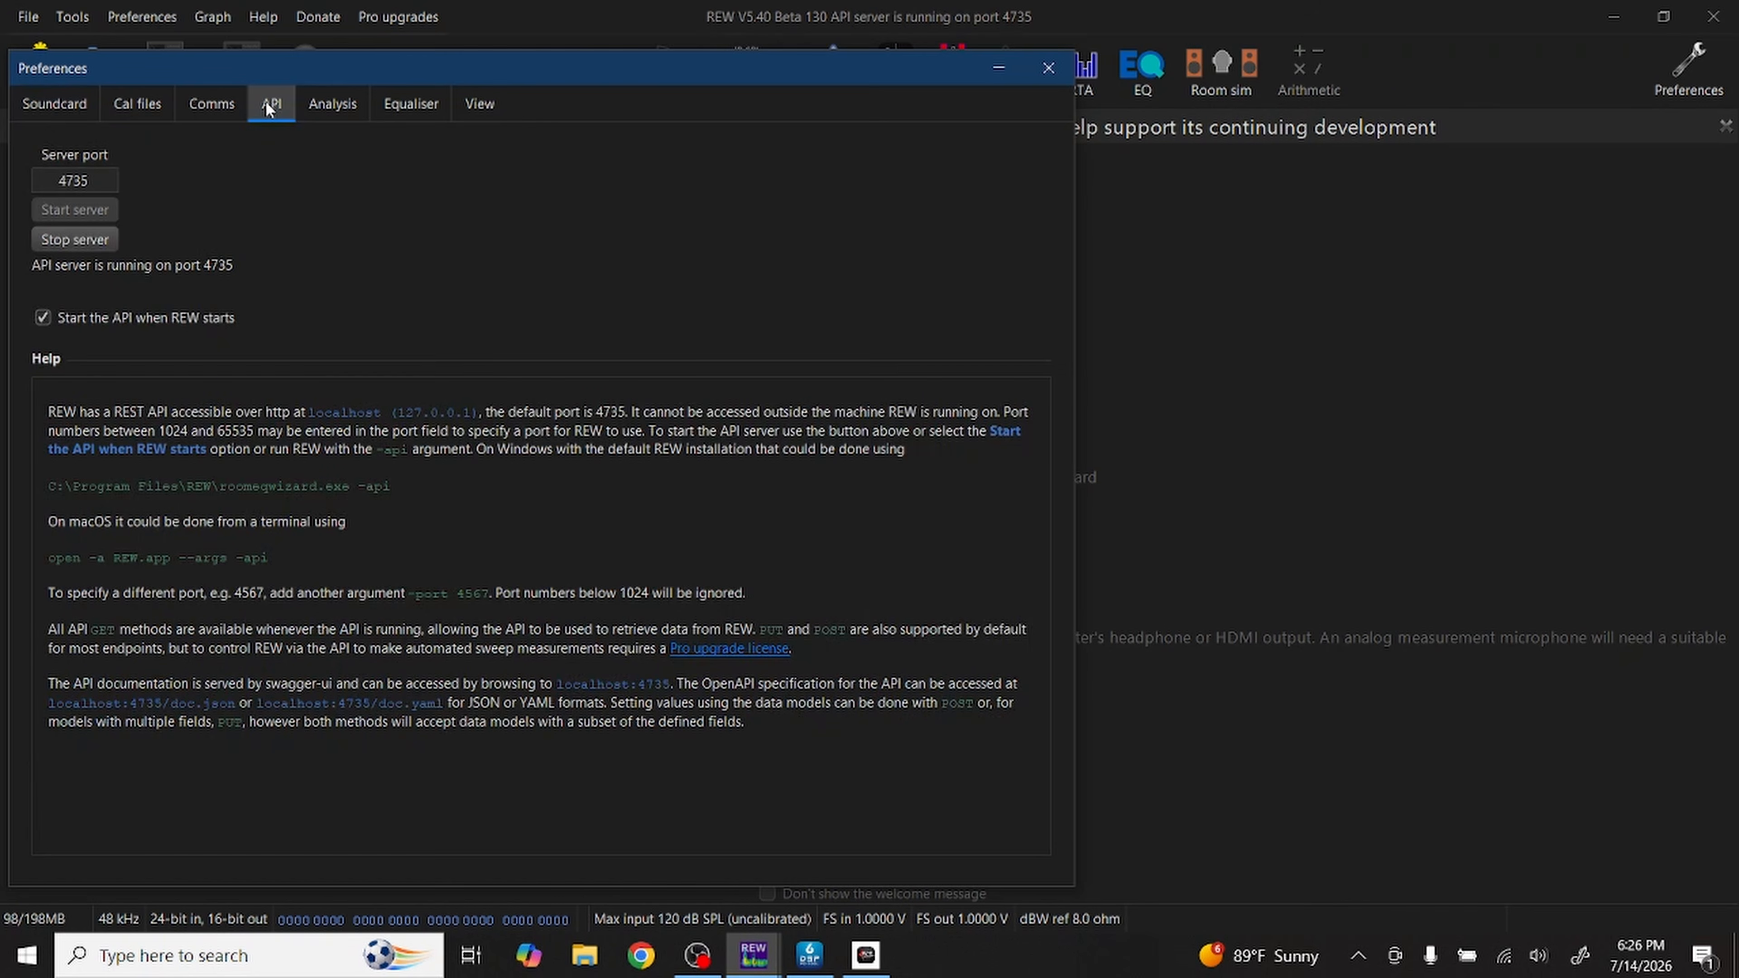
left_click(35, 108)
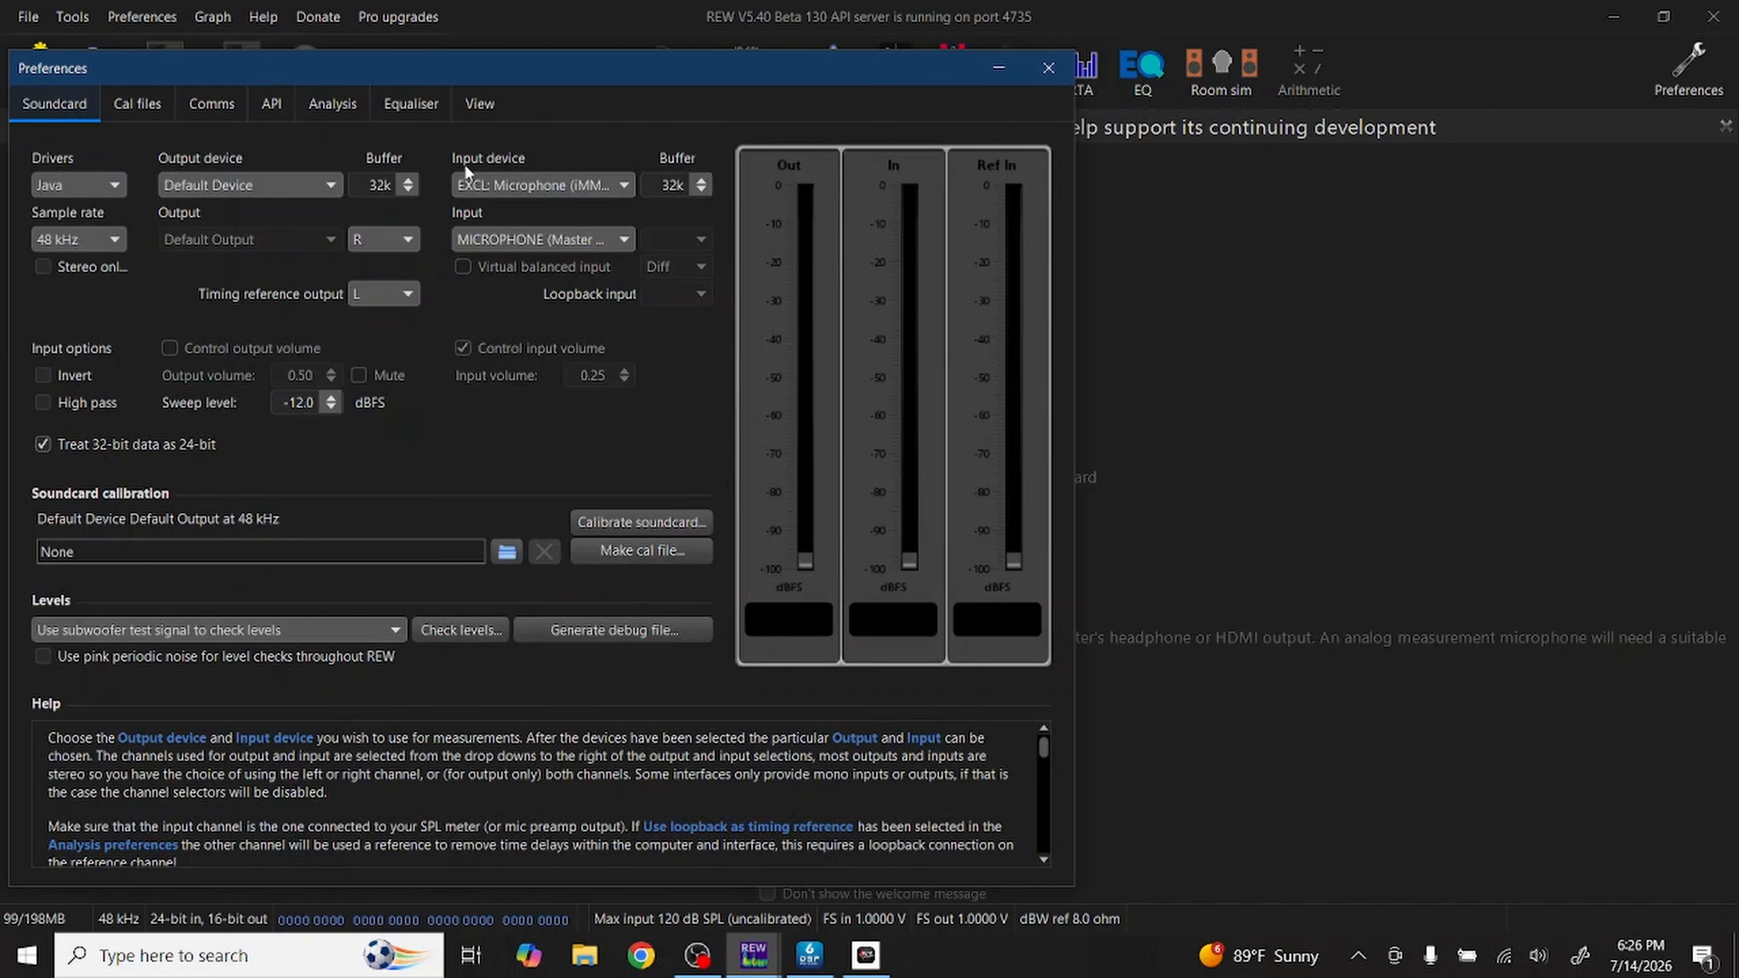
left_click(1048, 68)
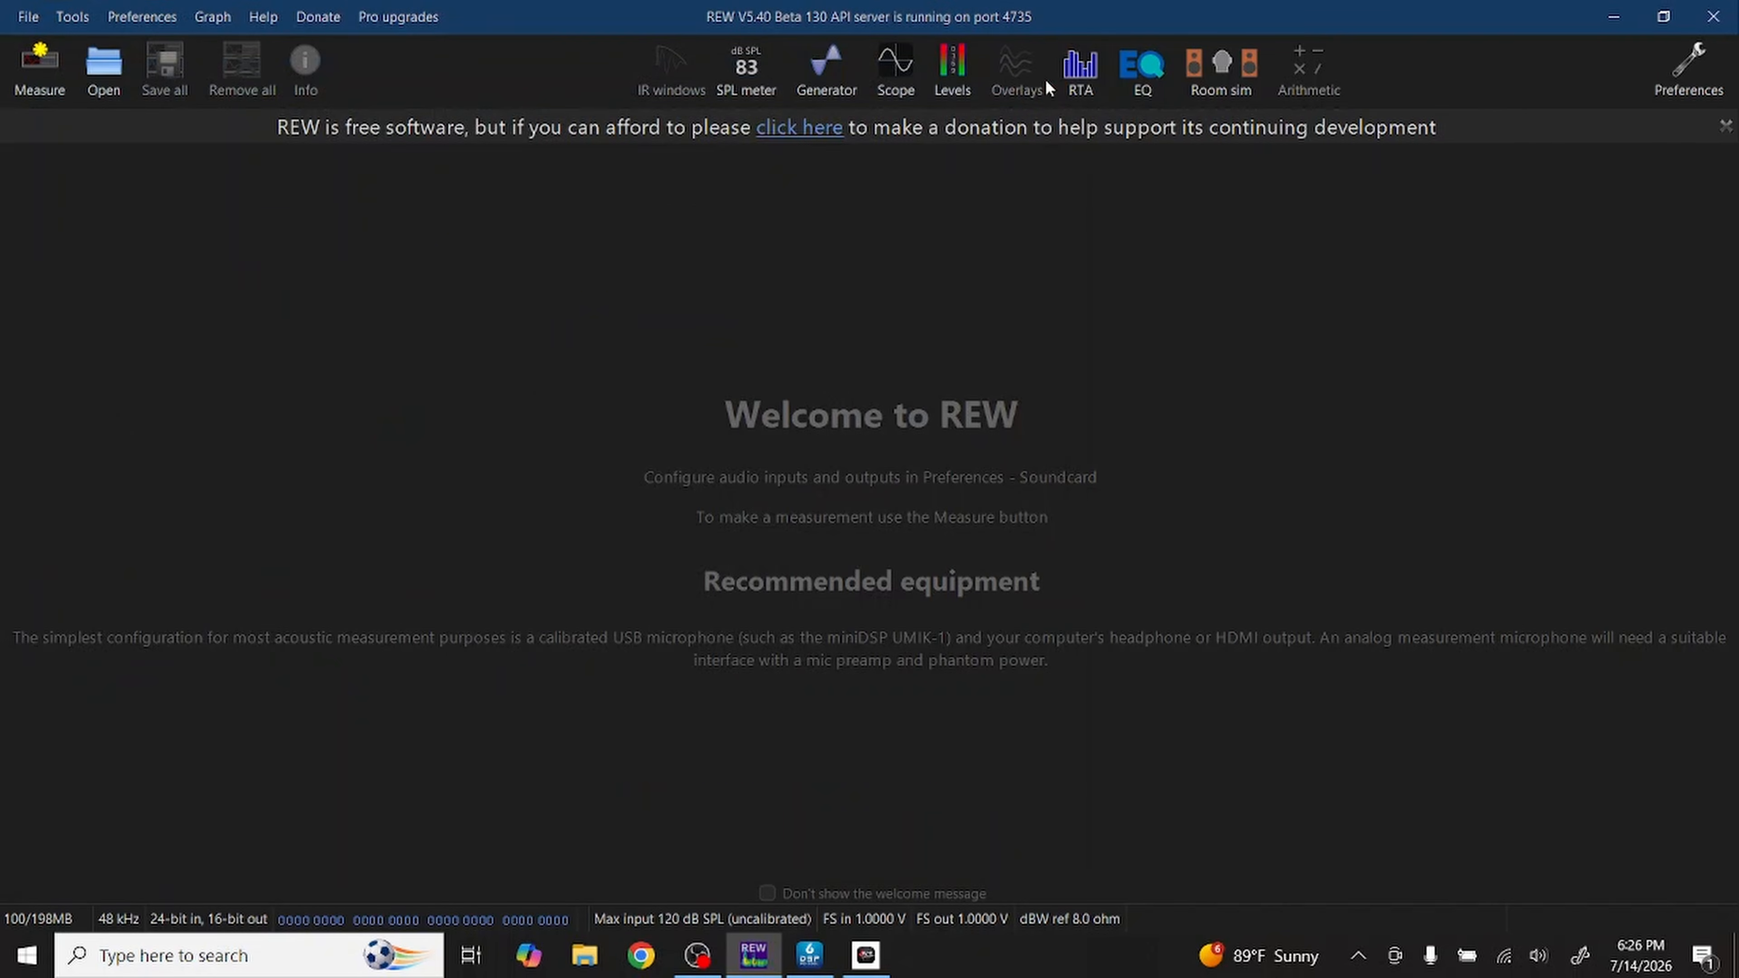
Step: In Flat Liner Tuning, start the right front tweeter's EQ range at 460 Hz, generate its EQ, and review the predicted curve and filters
key("alt+Tab")
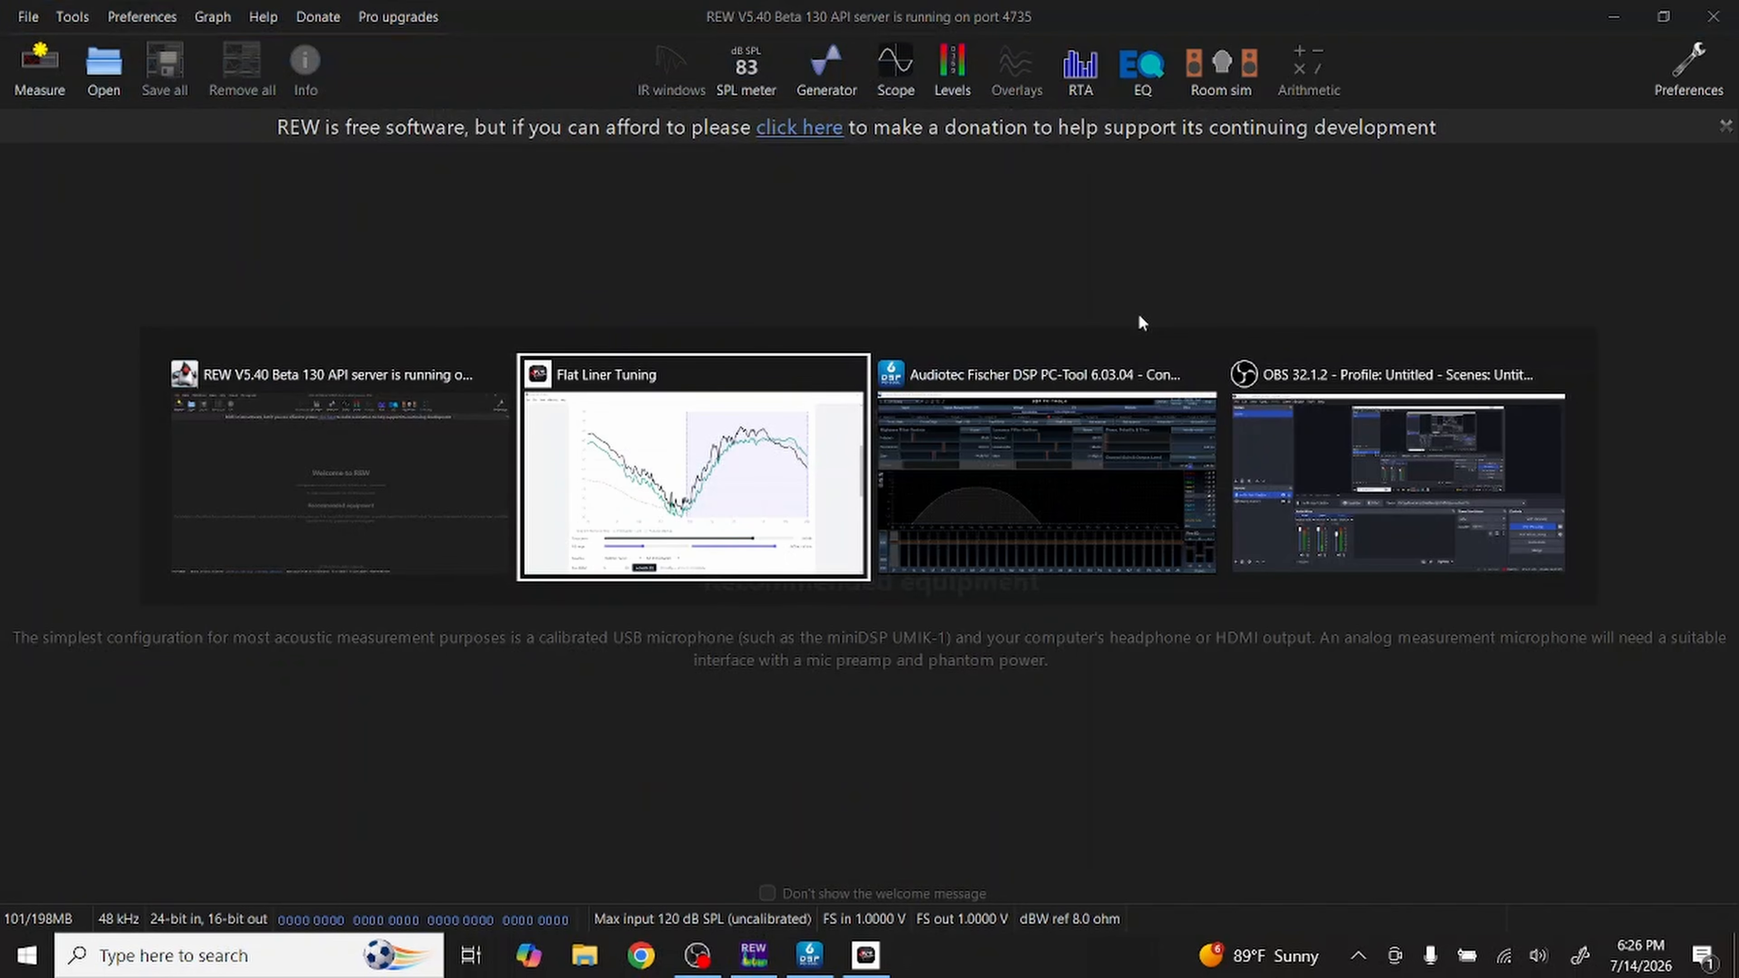
scroll(1088, 427, "down", 5)
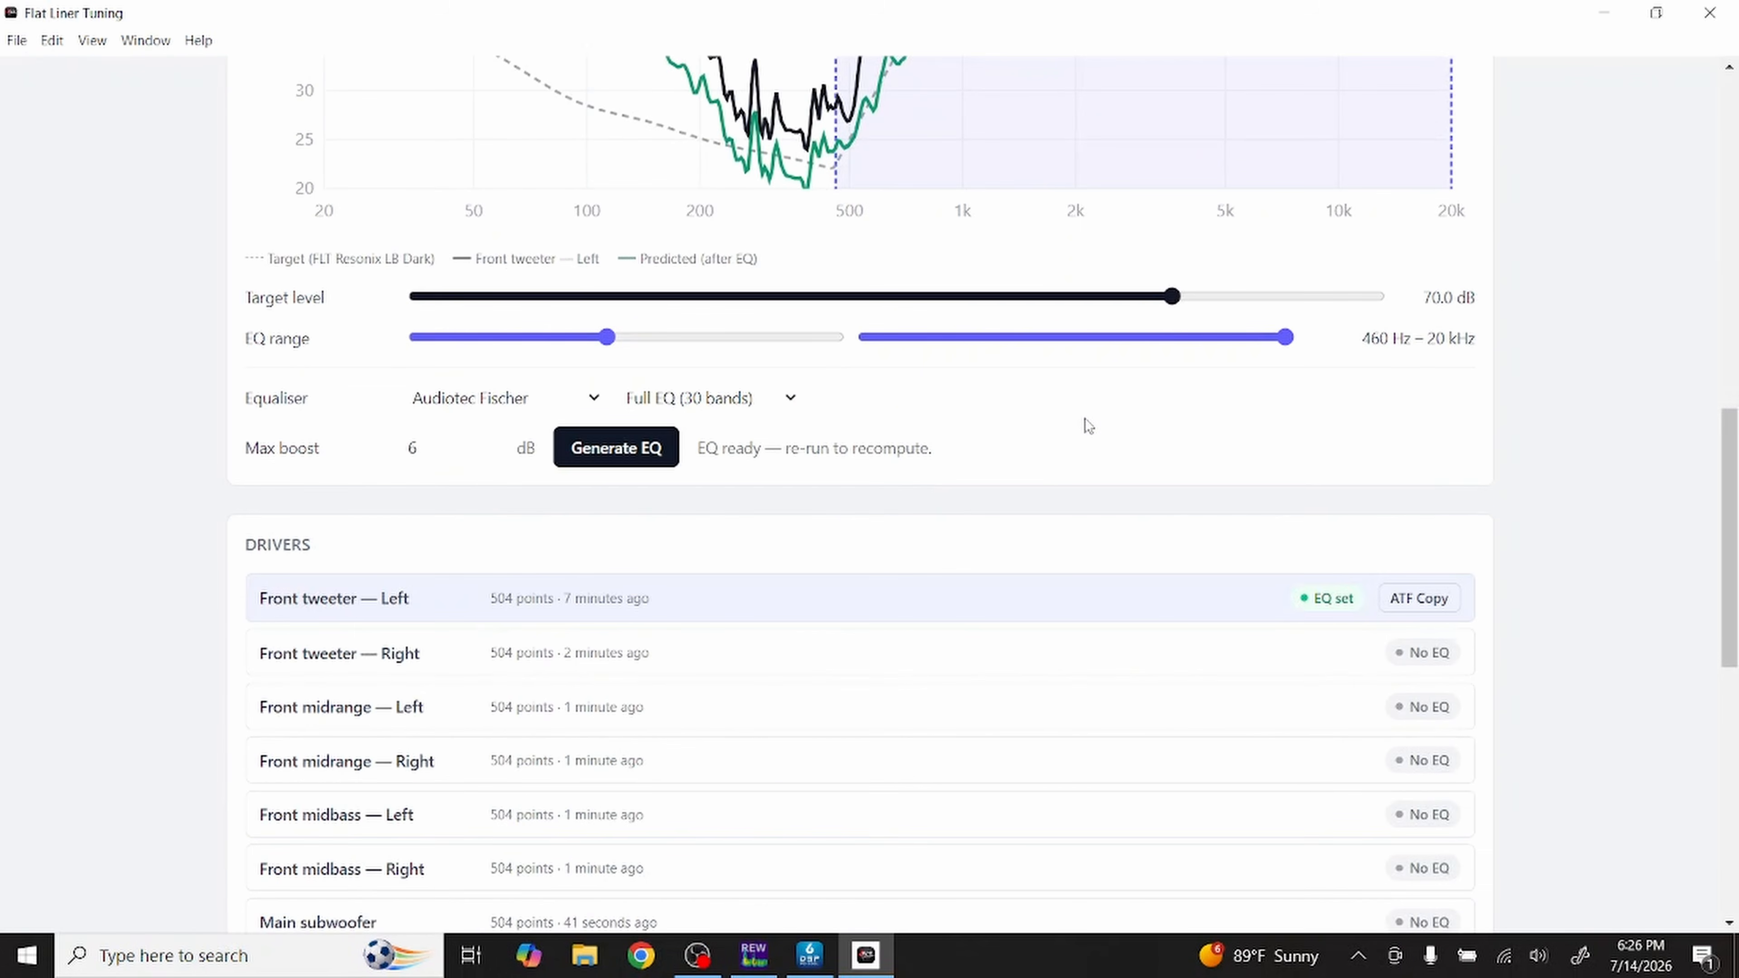
left_click(864, 662)
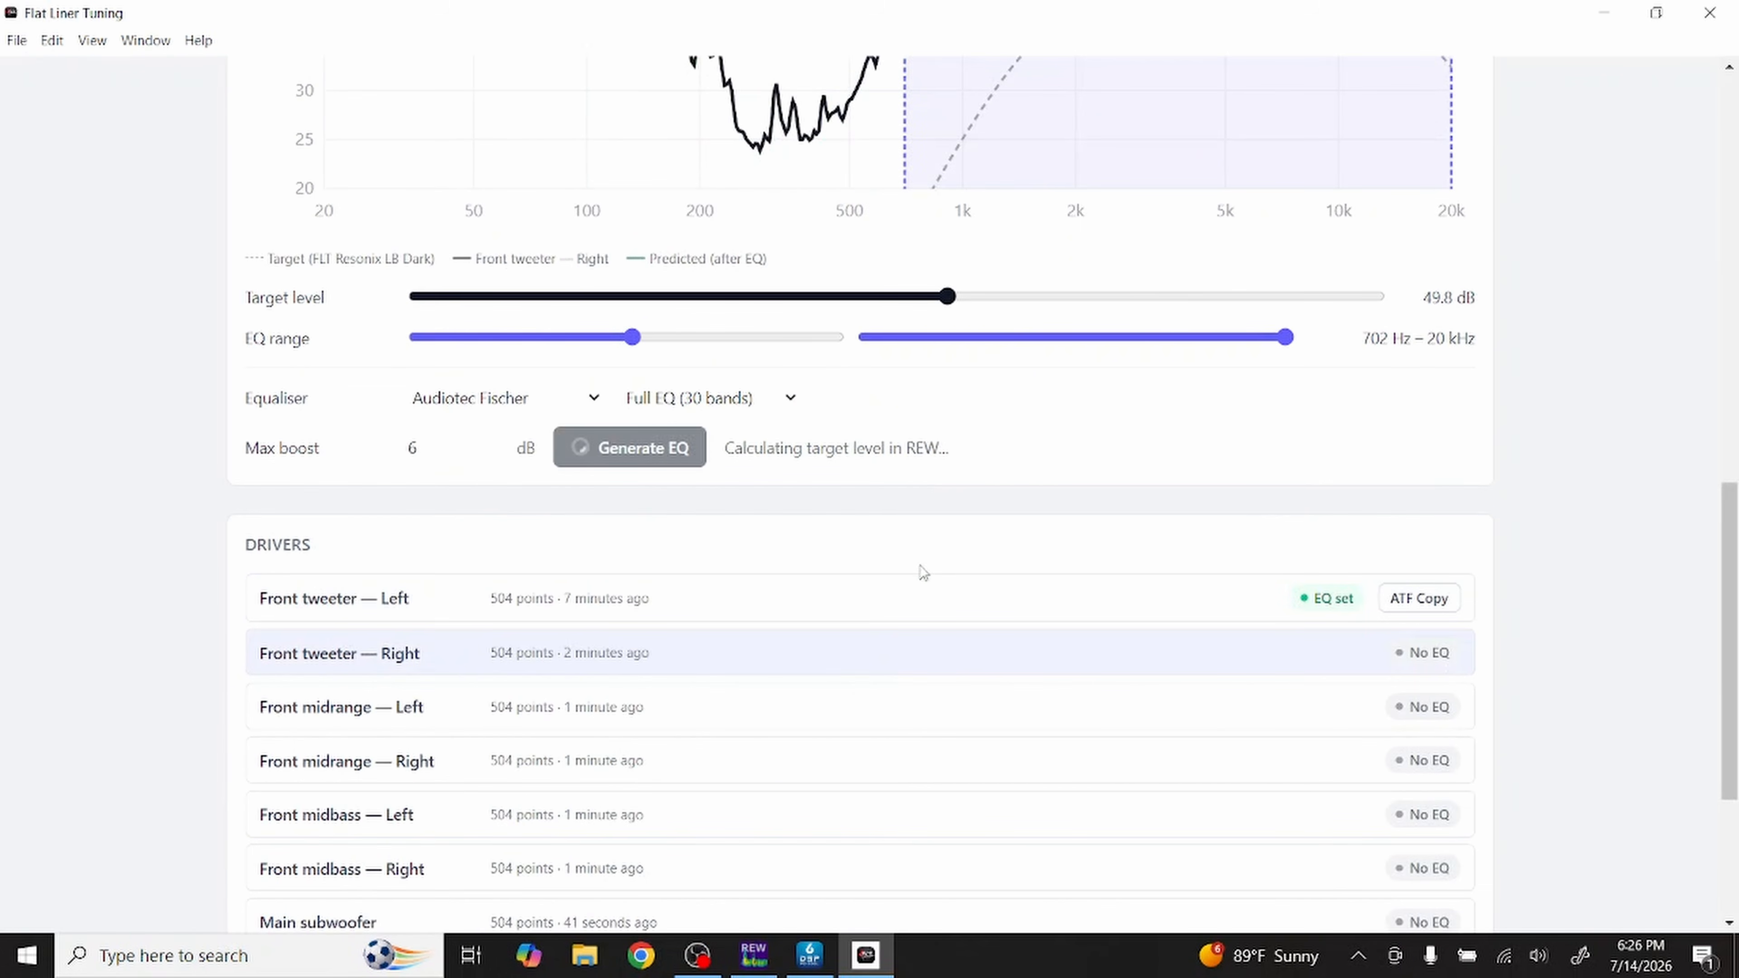
scroll(921, 567, "up", 1)
scroll(921, 563, "up", 1)
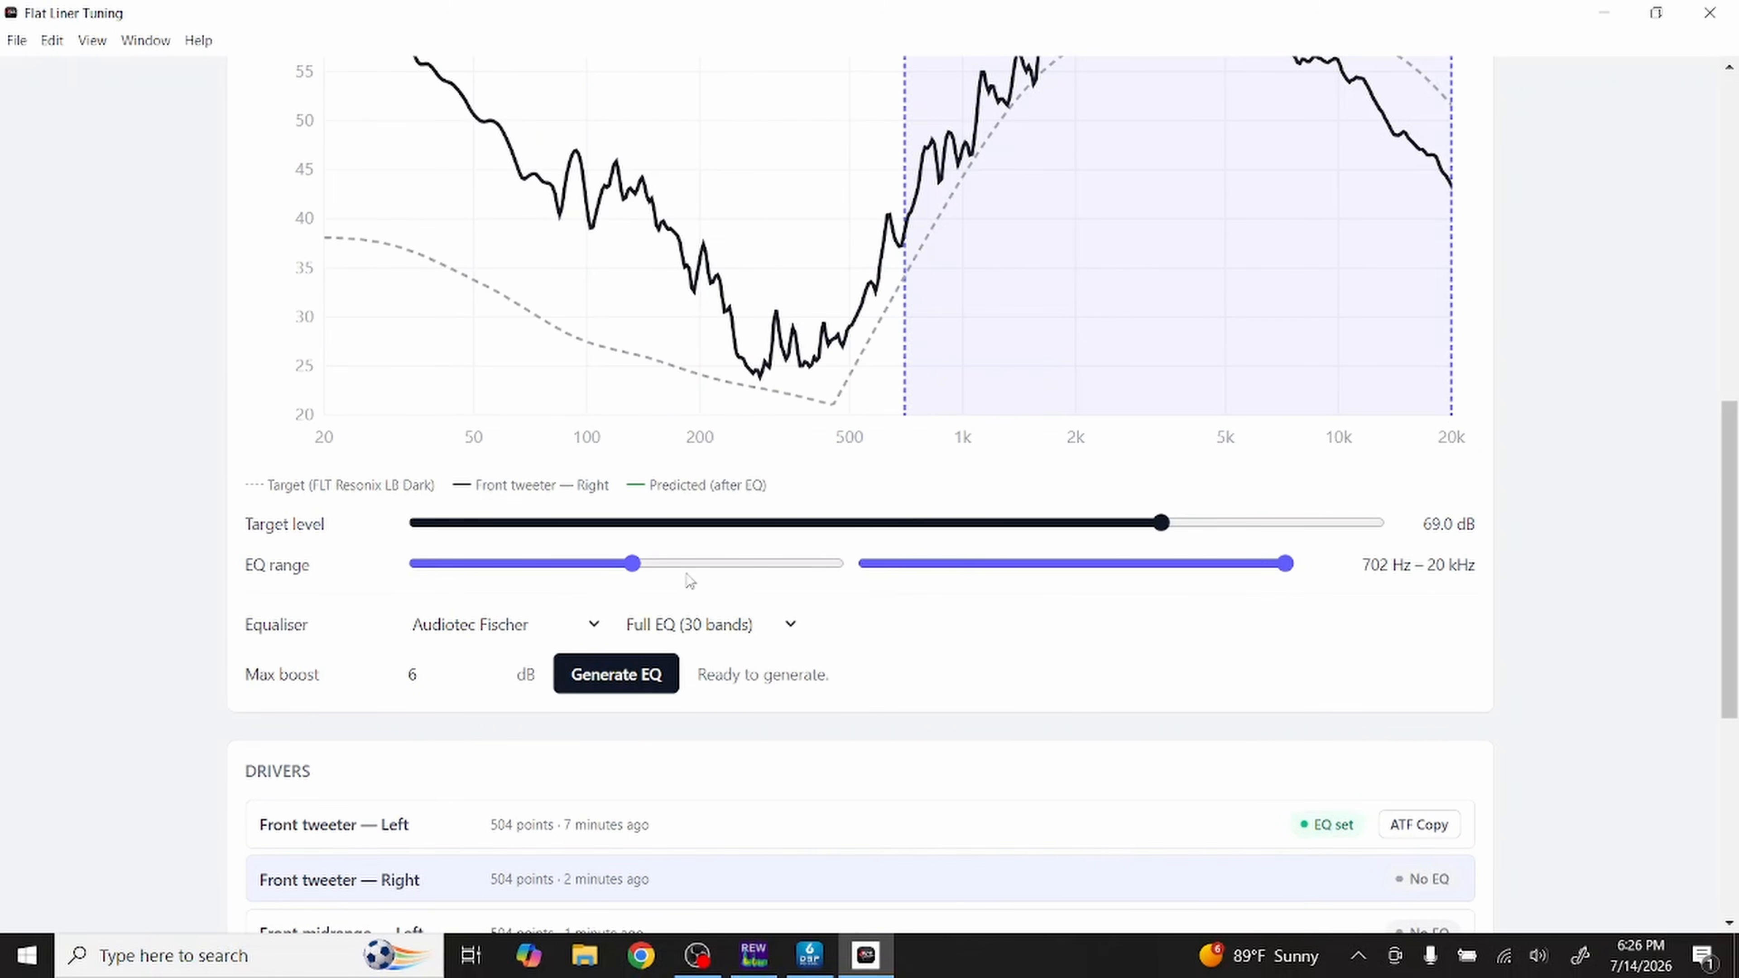
left_click_drag(632, 574, 613, 583)
scroll(886, 686, "down", 2)
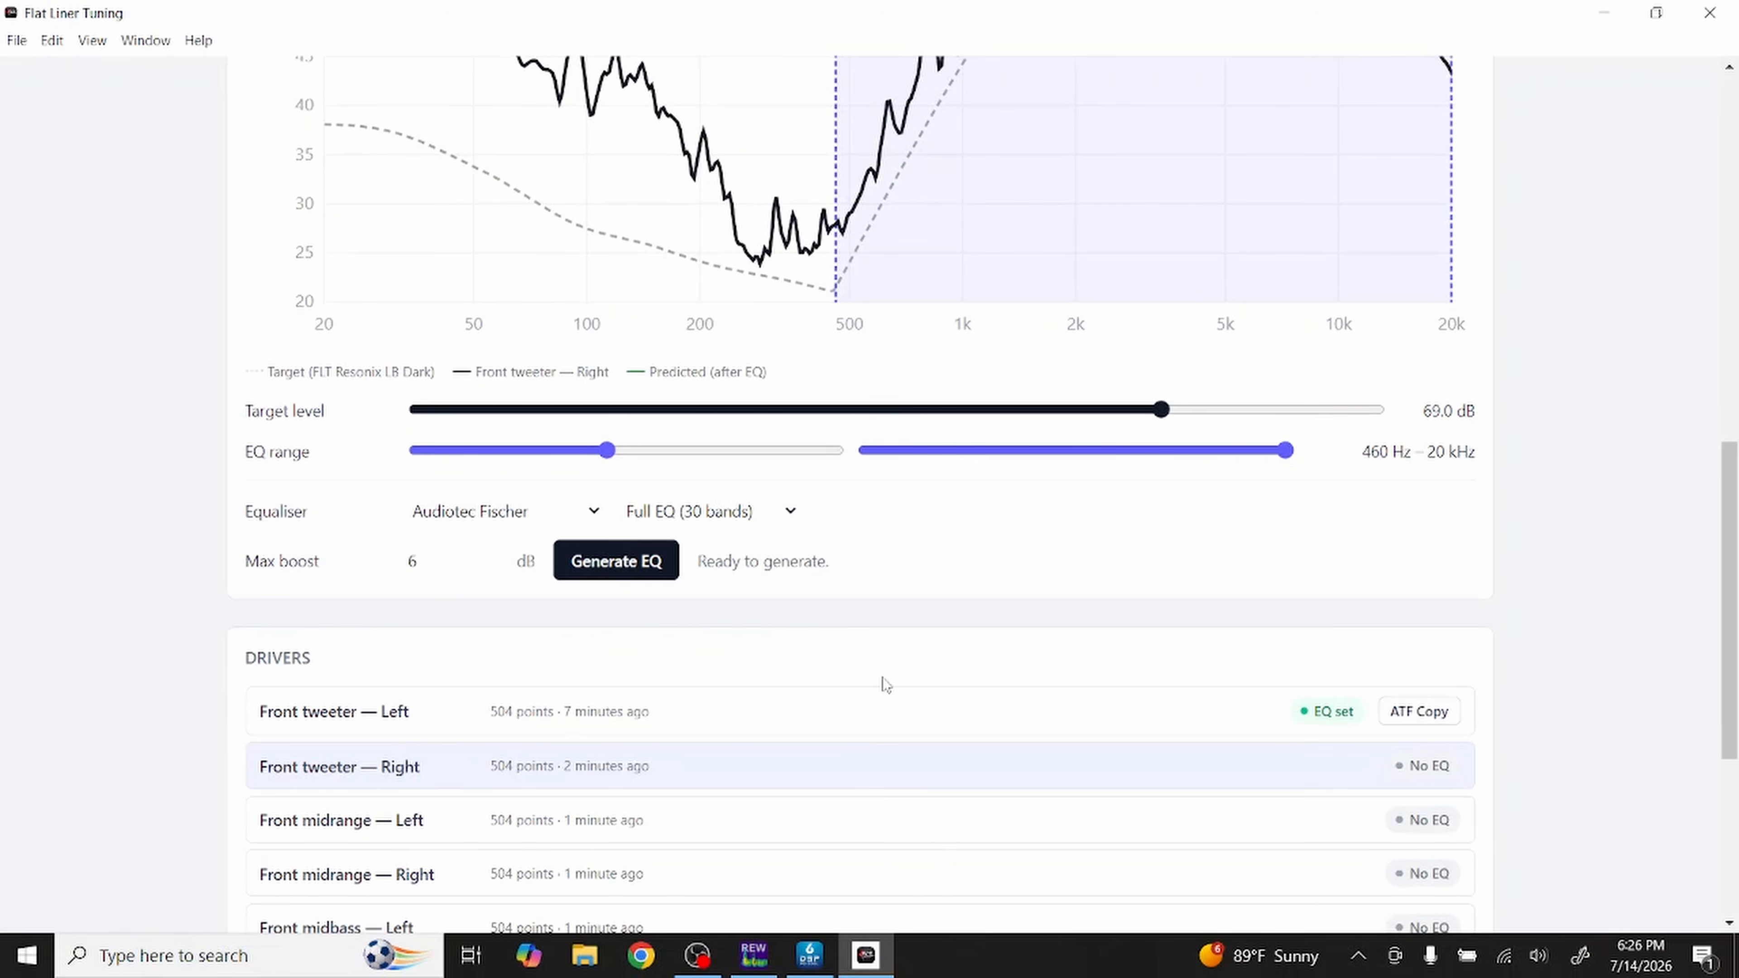
left_click(602, 556)
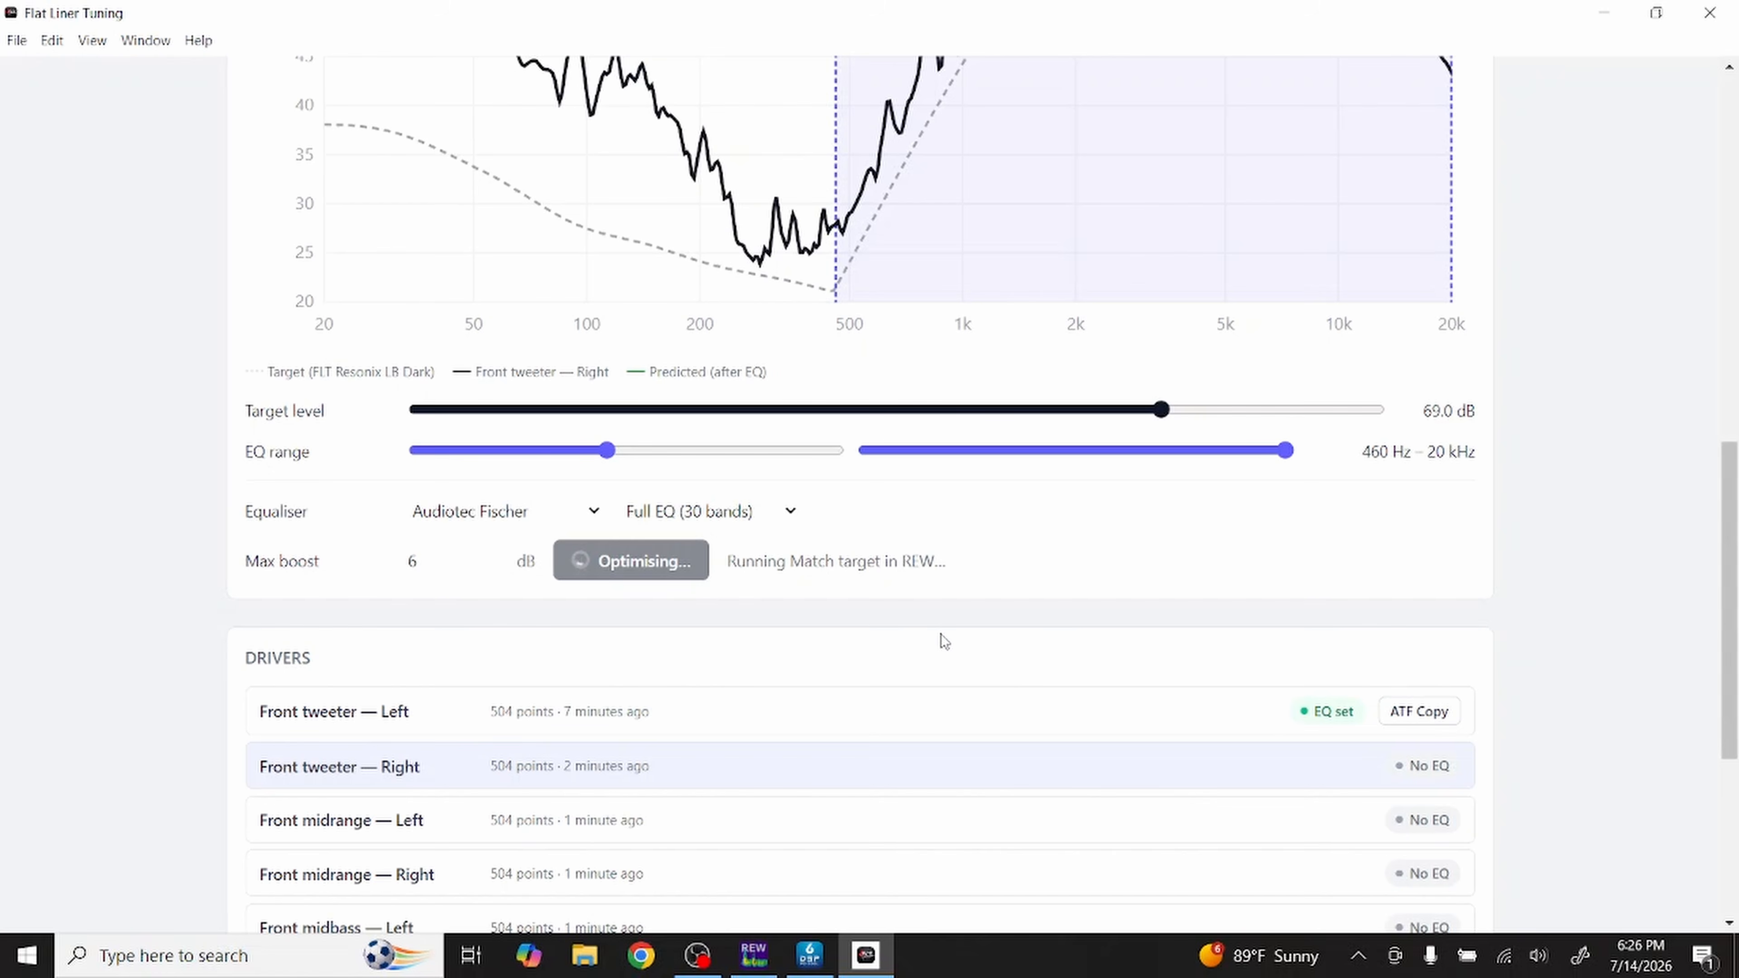
scroll(943, 641, "up", 8)
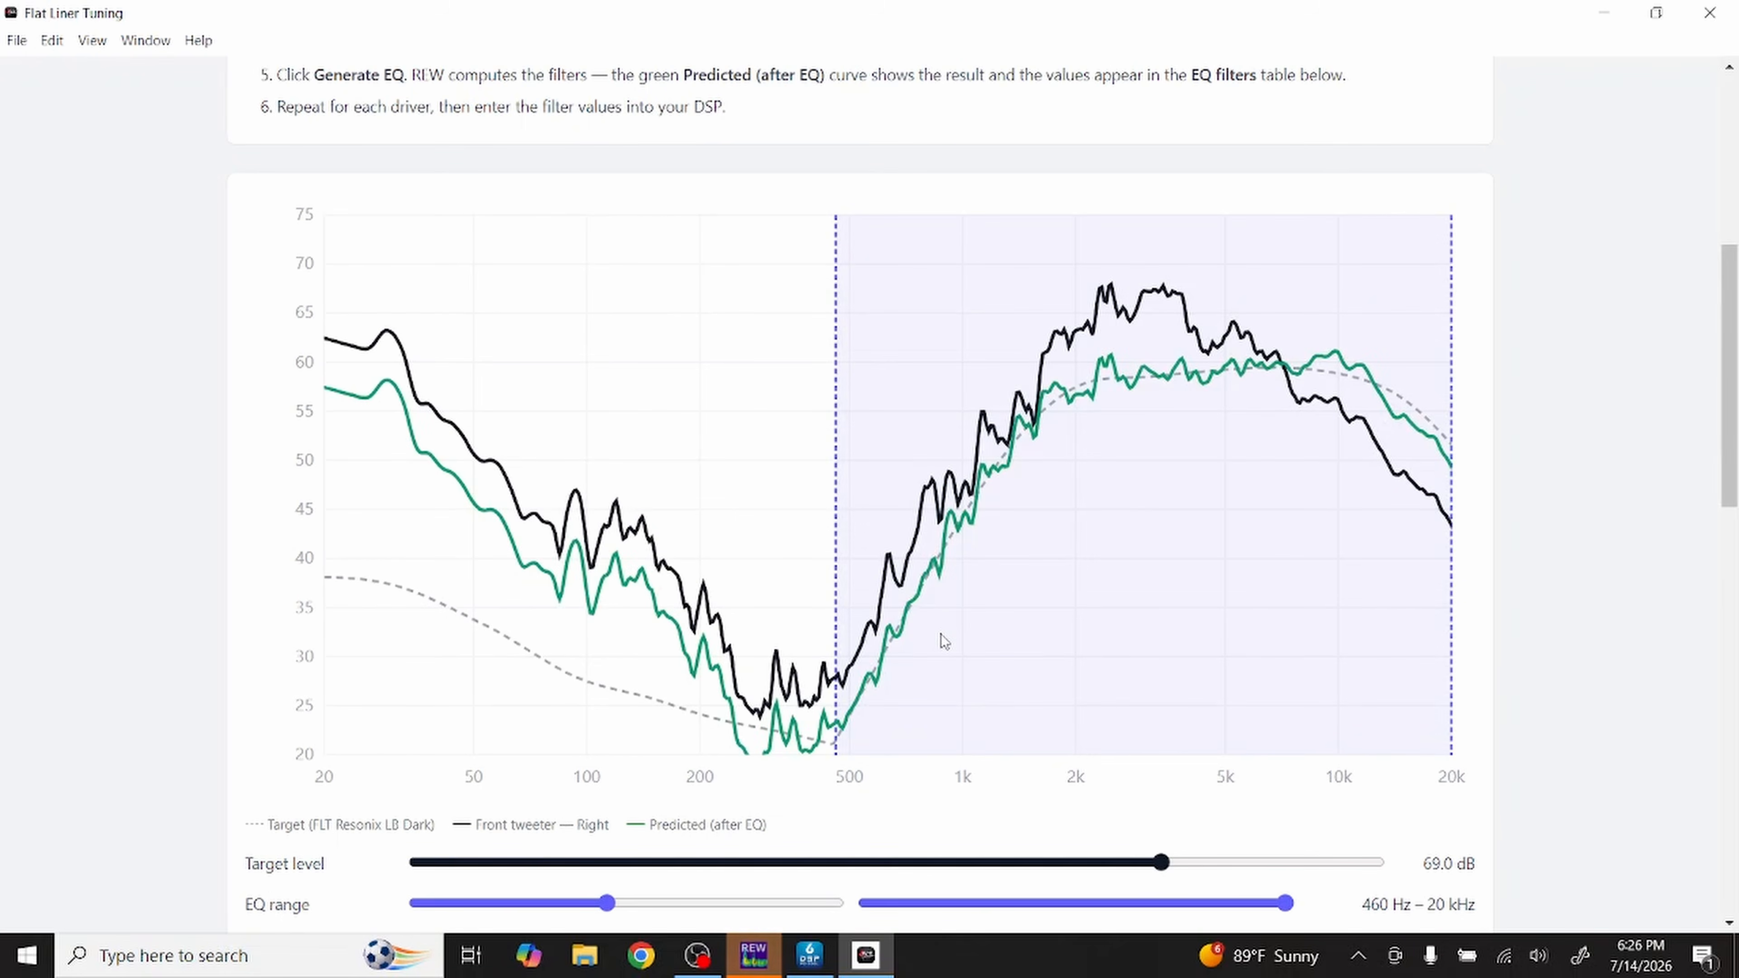
scroll(1099, 474, "down", 15)
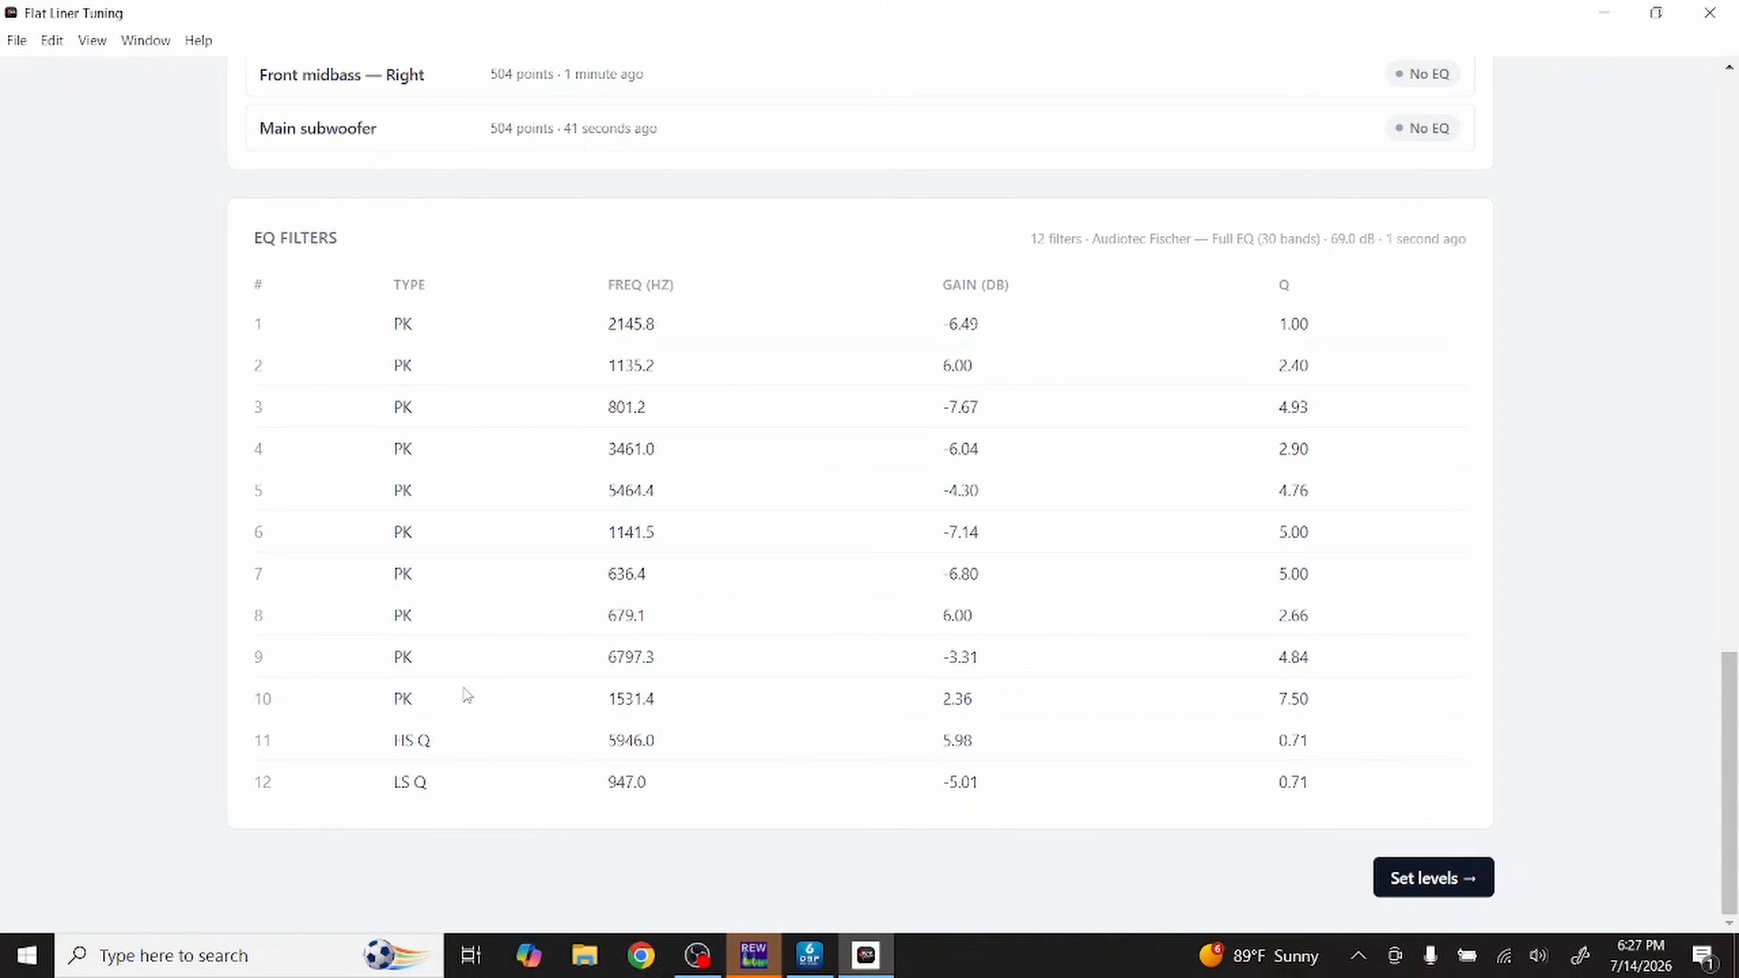
scroll(791, 637, "up", 10)
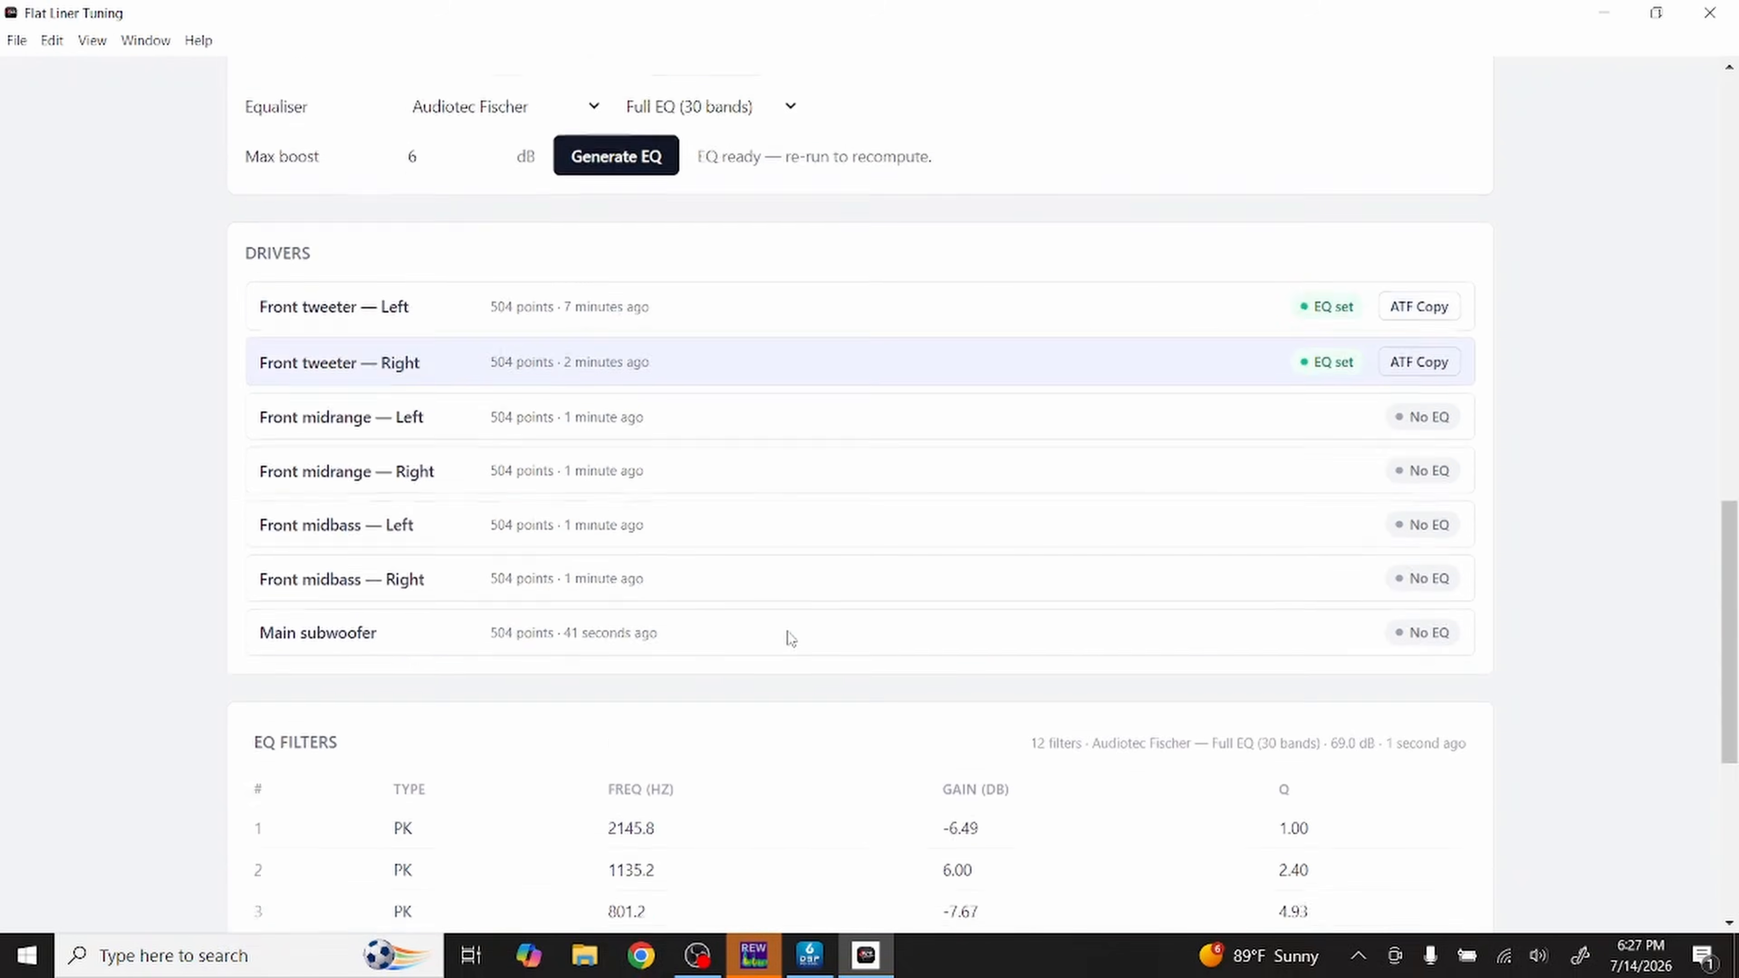
scroll(791, 639, "down", 3)
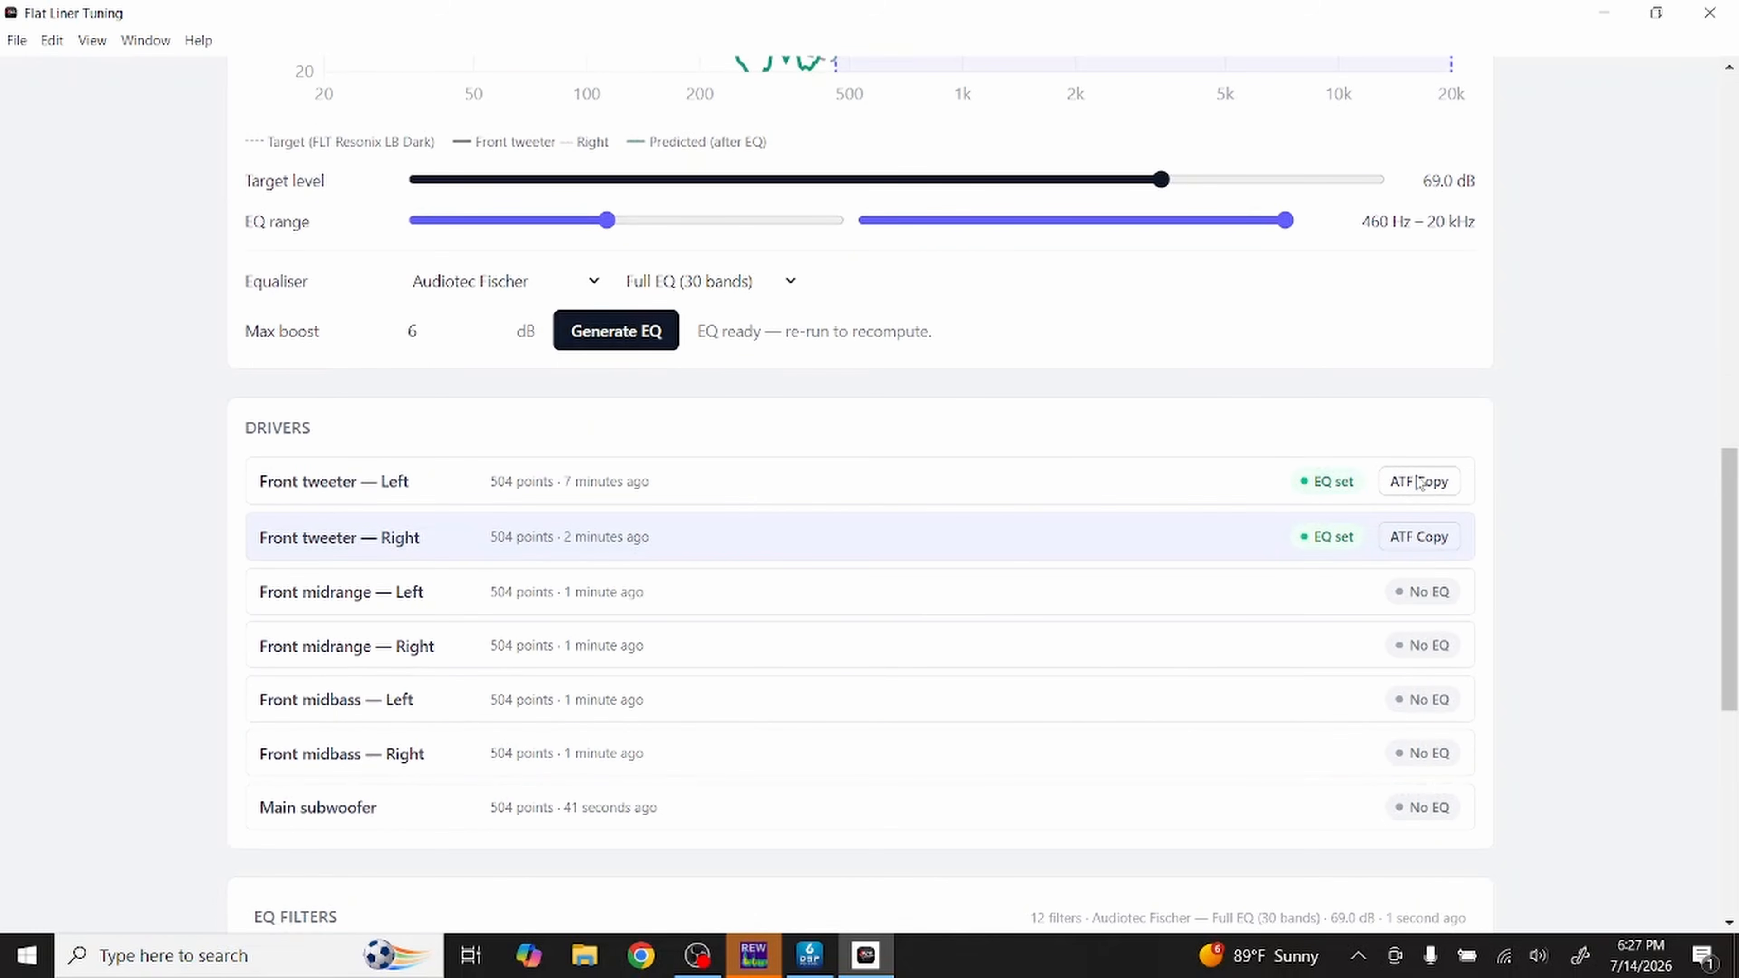
Step: Set the left front midrange's target level to 68.5 dB and select the right front midrange to calculate its target level
left_click(823, 615)
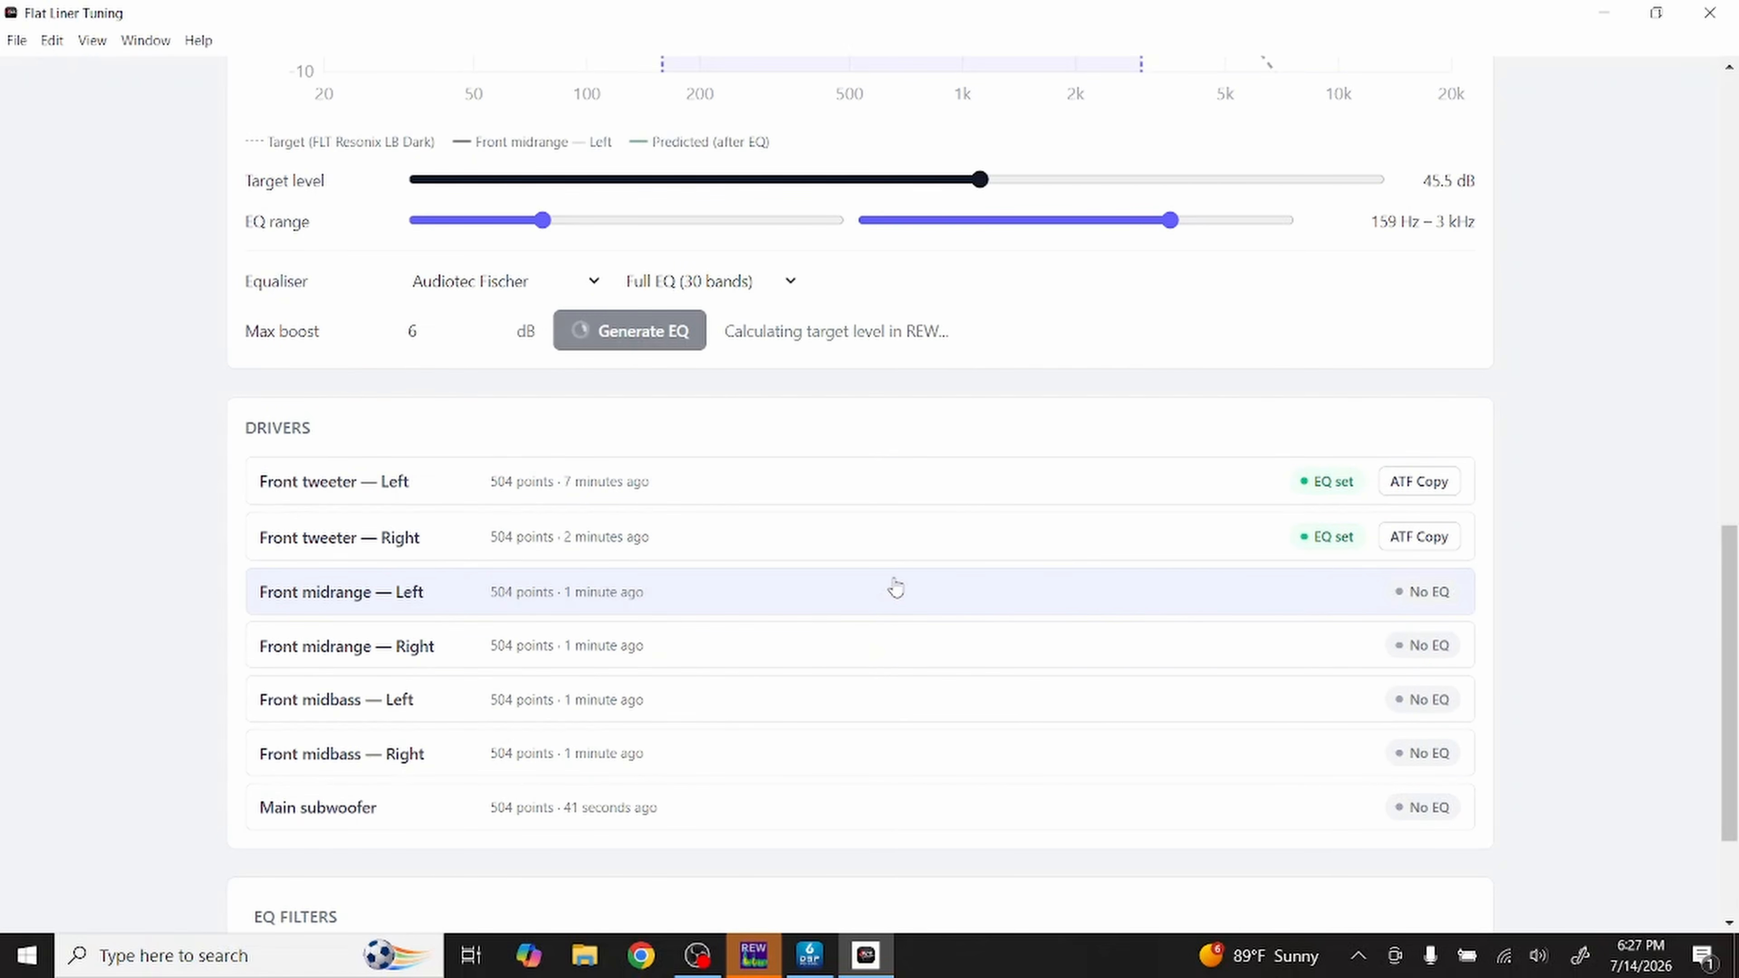
scroll(896, 587, "up", 6)
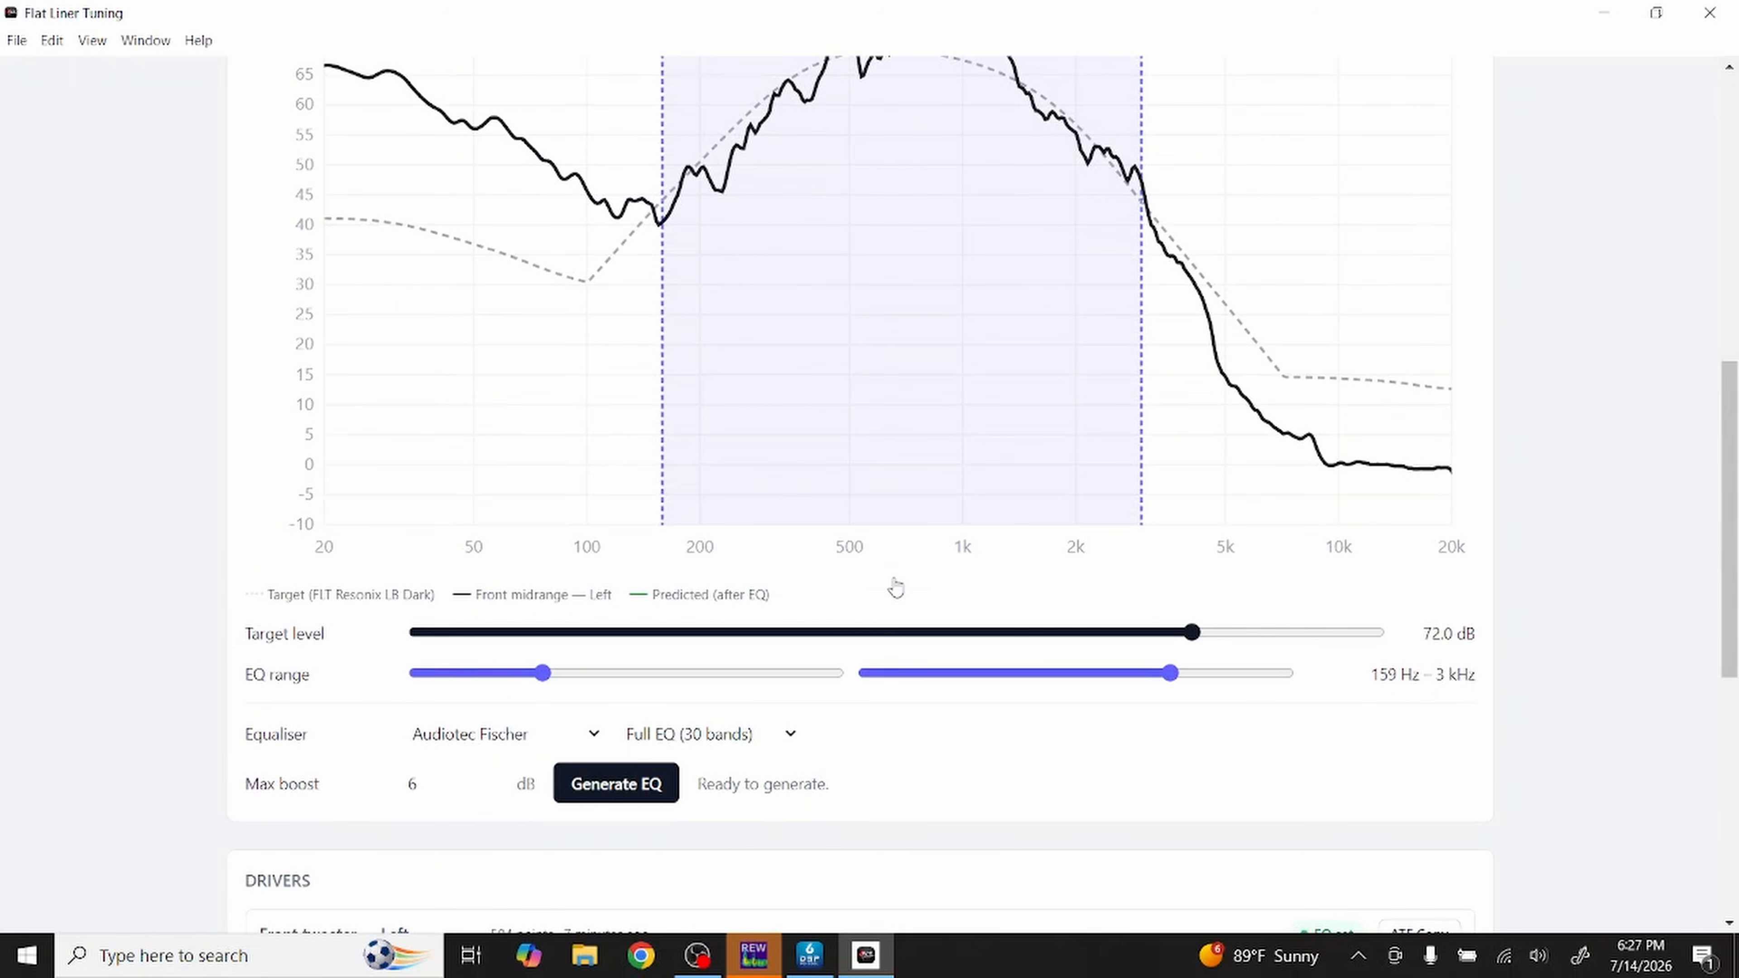
scroll(895, 587, "up", 2)
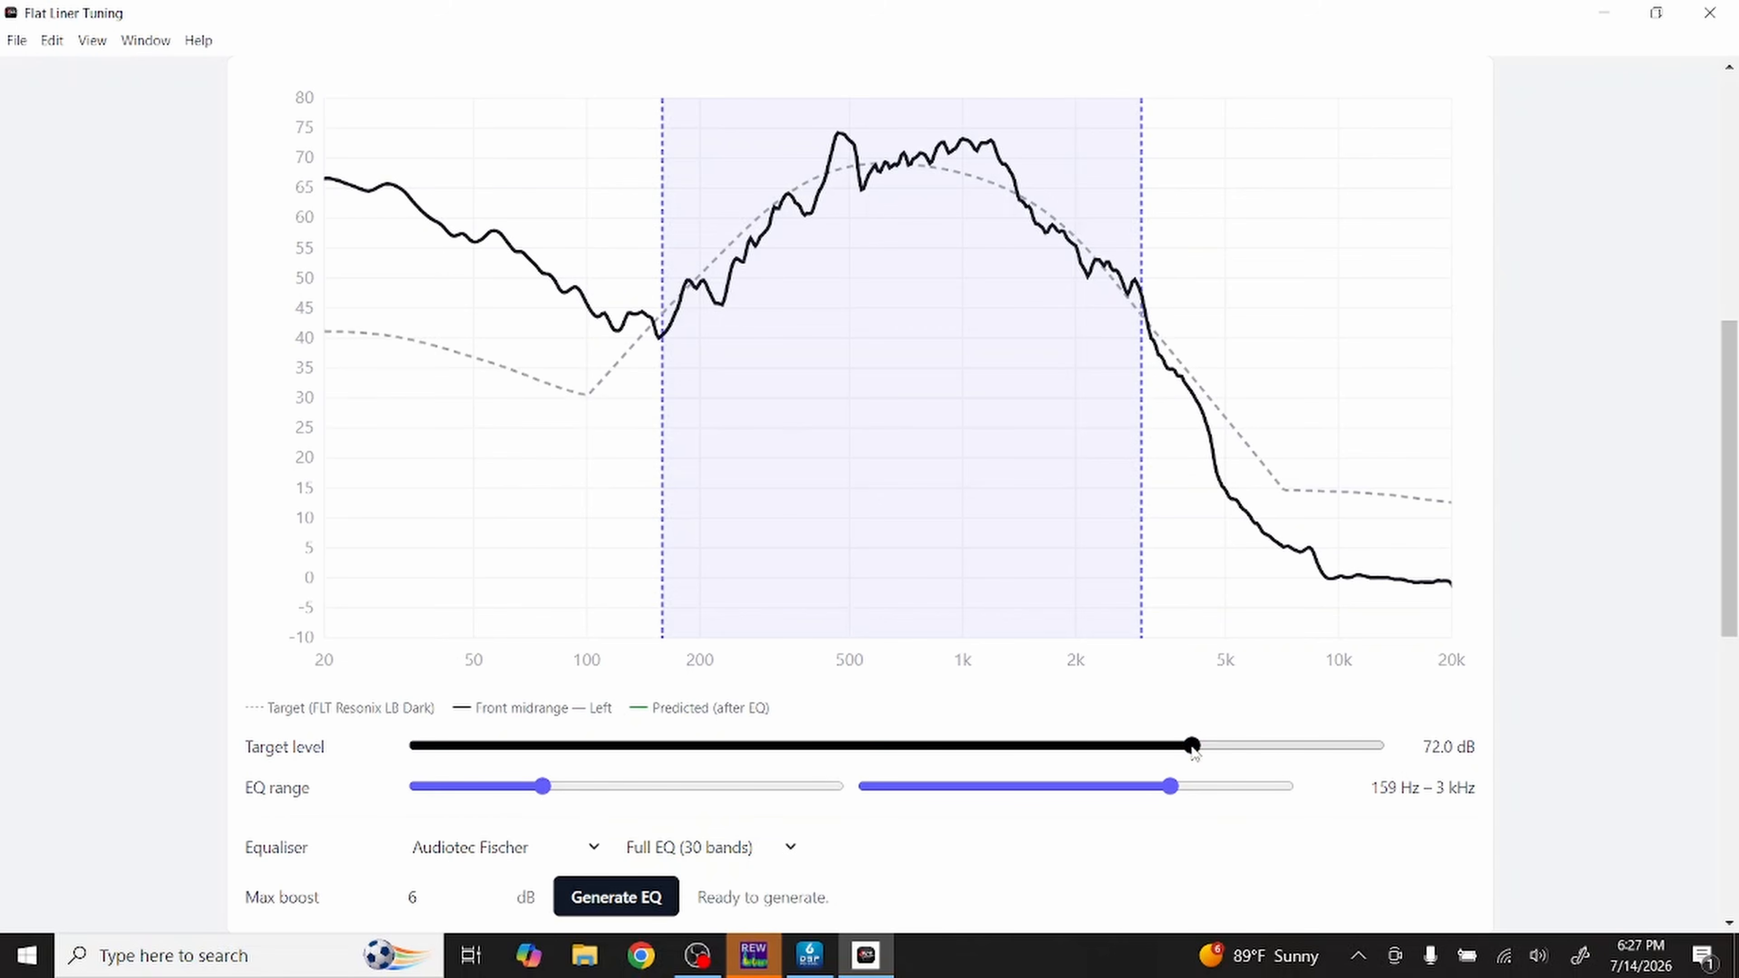
left_click_drag(1193, 750, 1169, 765)
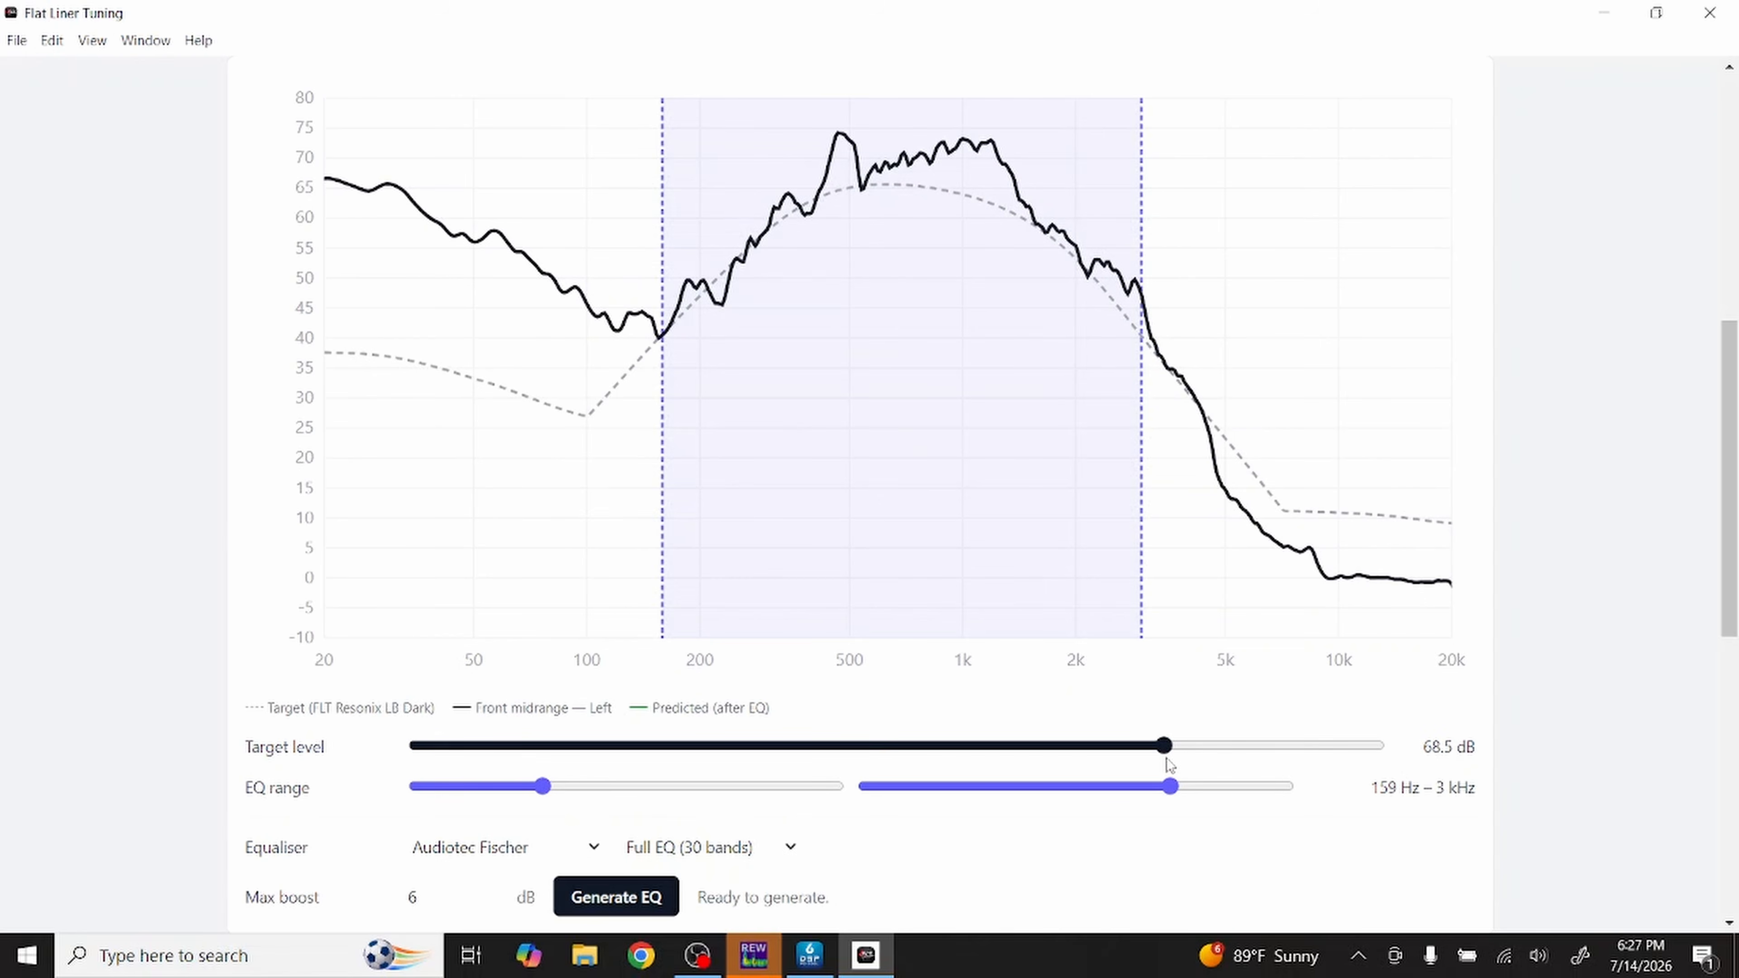
scroll(1169, 765, "down", 8)
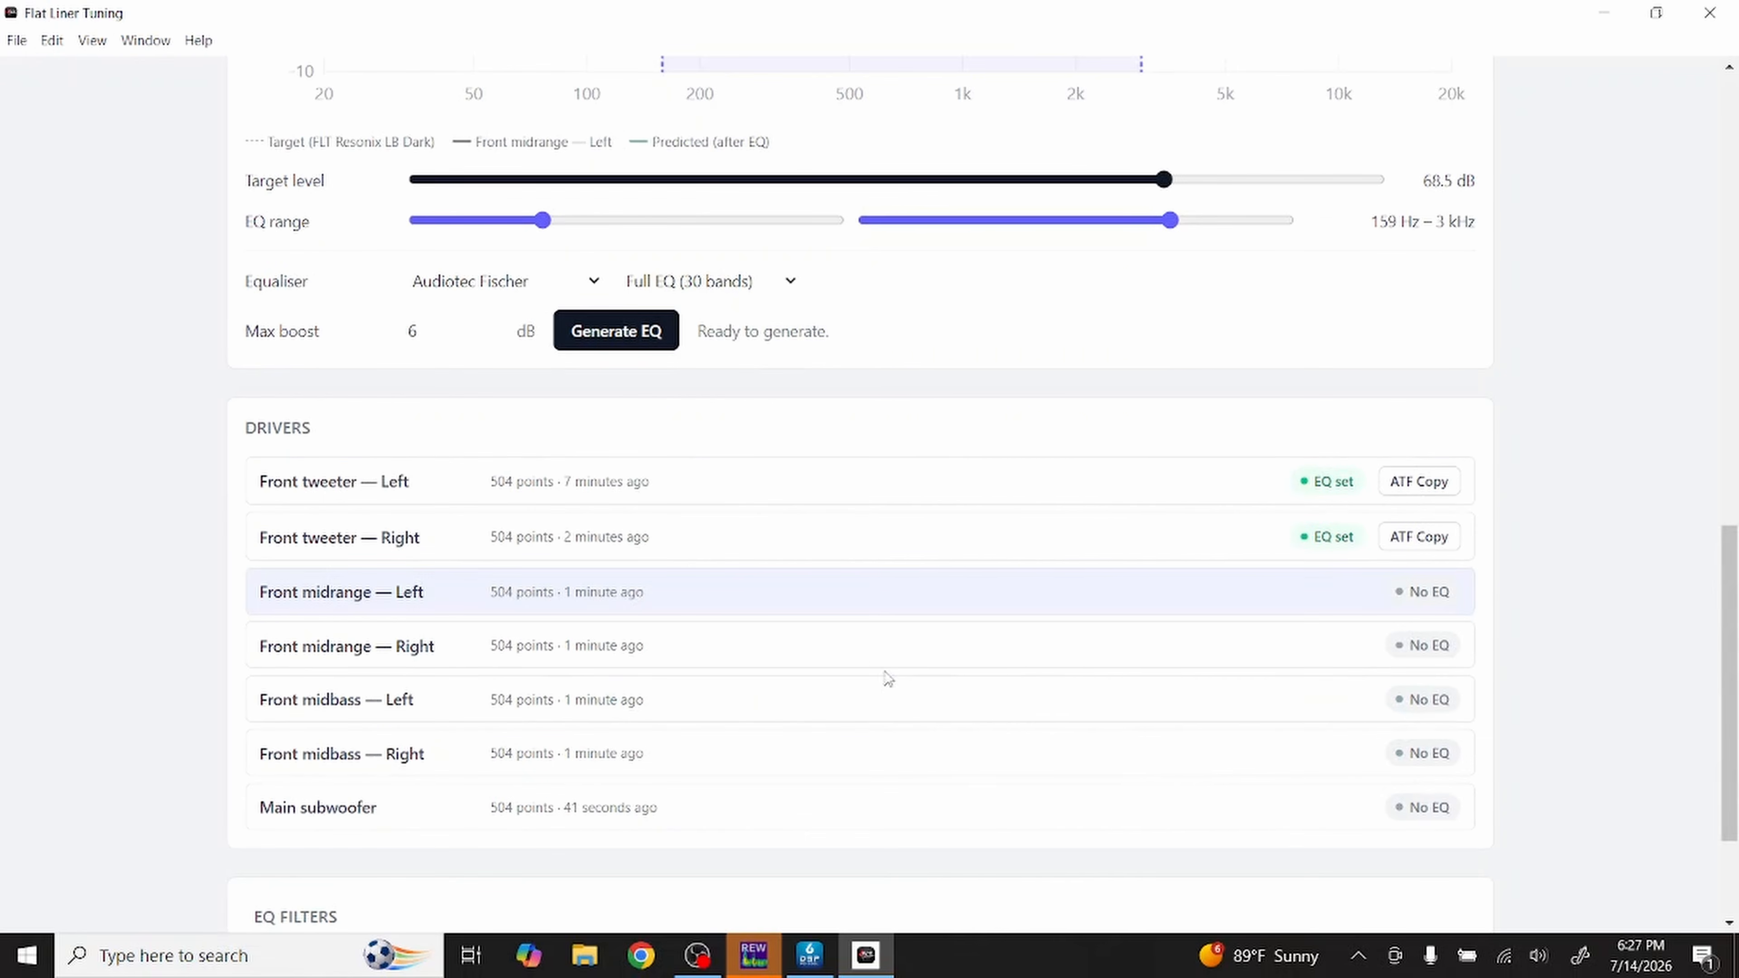
left_click(864, 660)
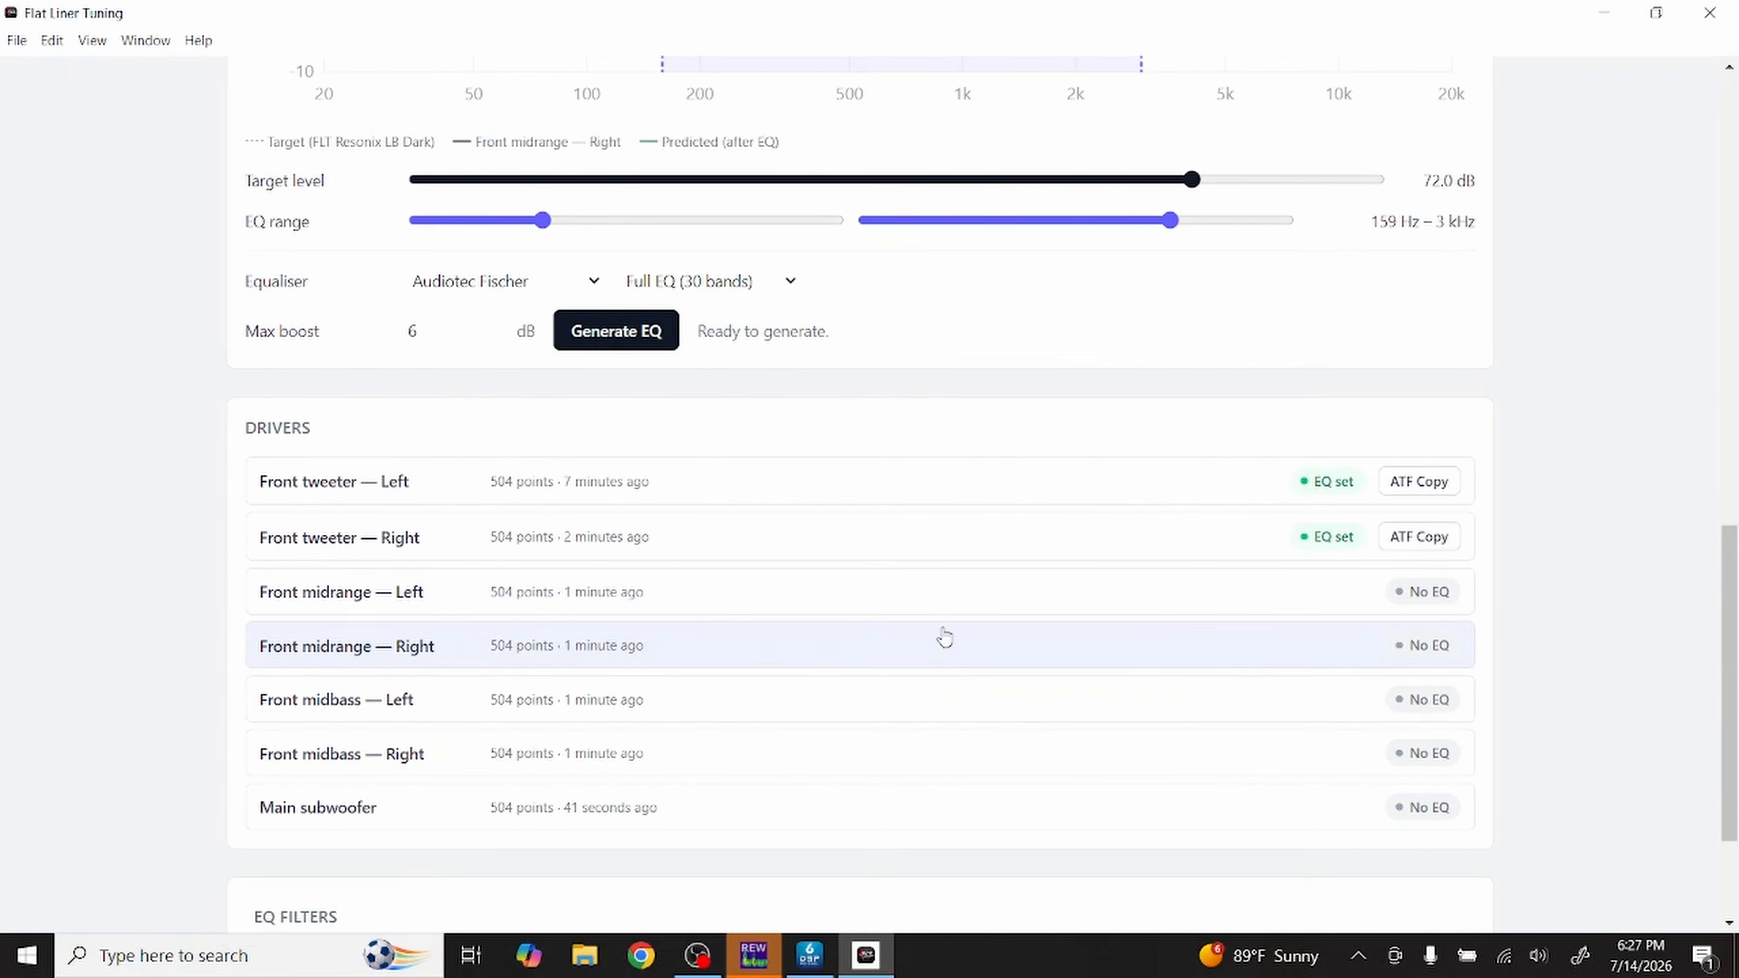
Step: Switch to DSP PC-Tool and set the Front L Mid output's lowpass frequency to 2000 Hz
scroll(943, 637, "up", 8)
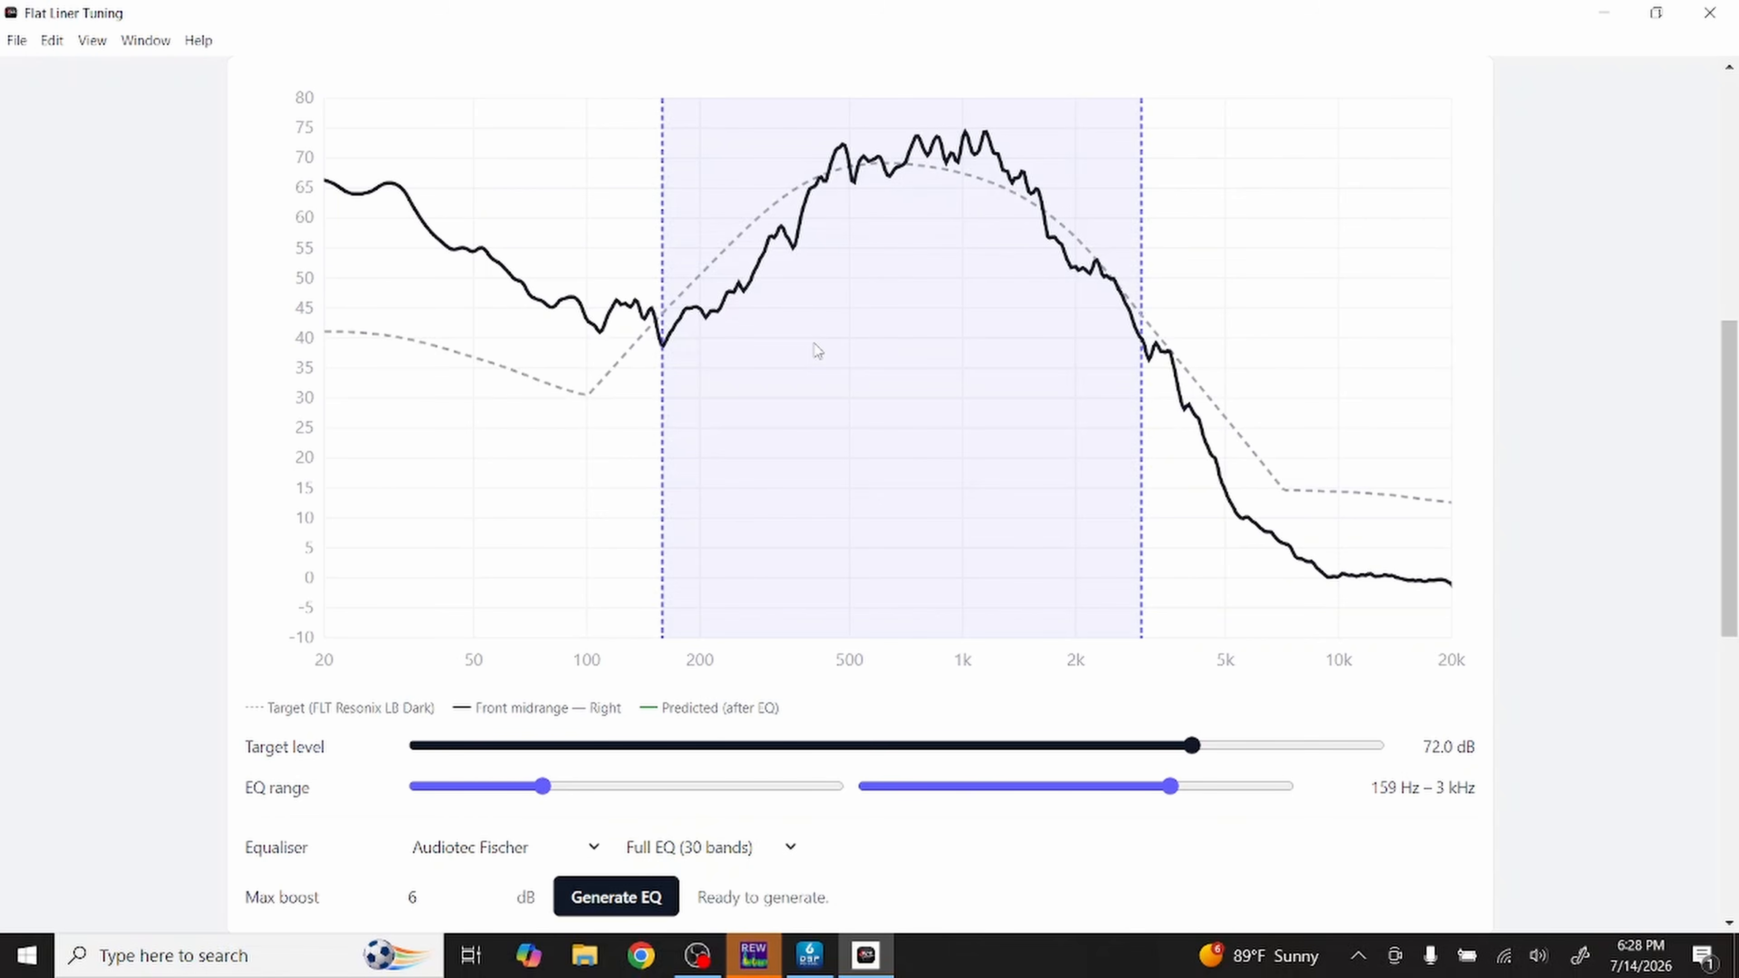
key("alt+Tab")
key("Tab")
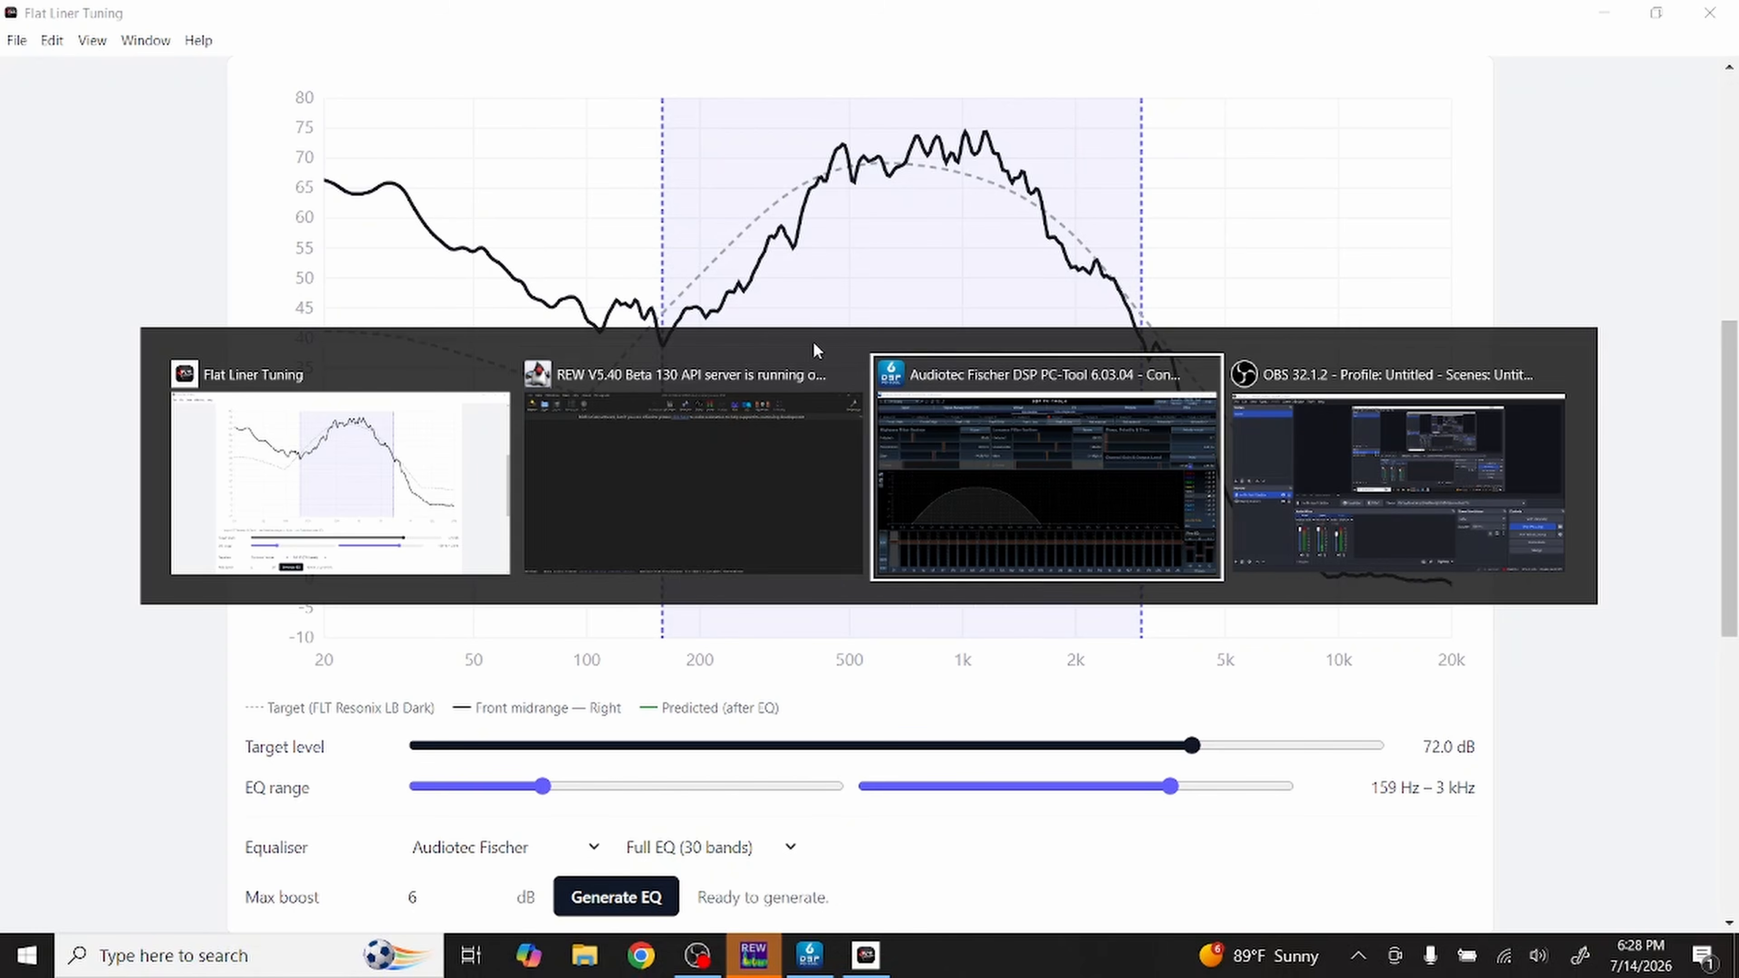
left_click(428, 152)
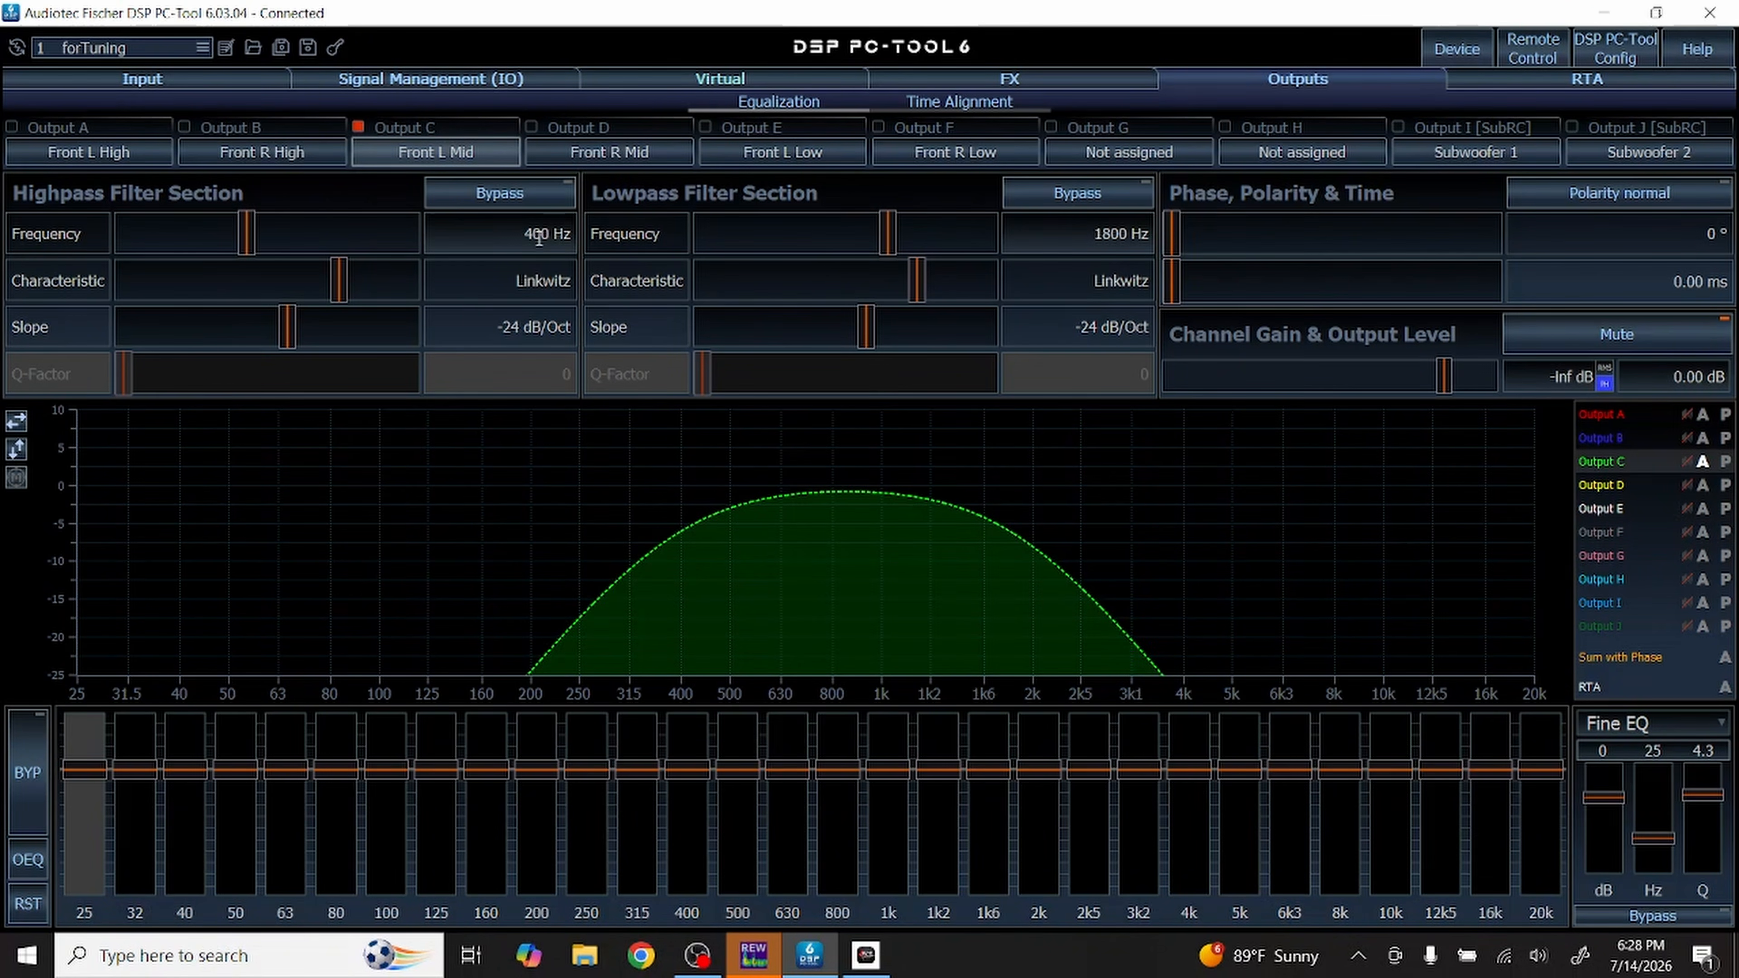
left_click_drag(524, 235, 539, 236)
type("30")
left_click(1092, 234)
type("2000")
key("Return")
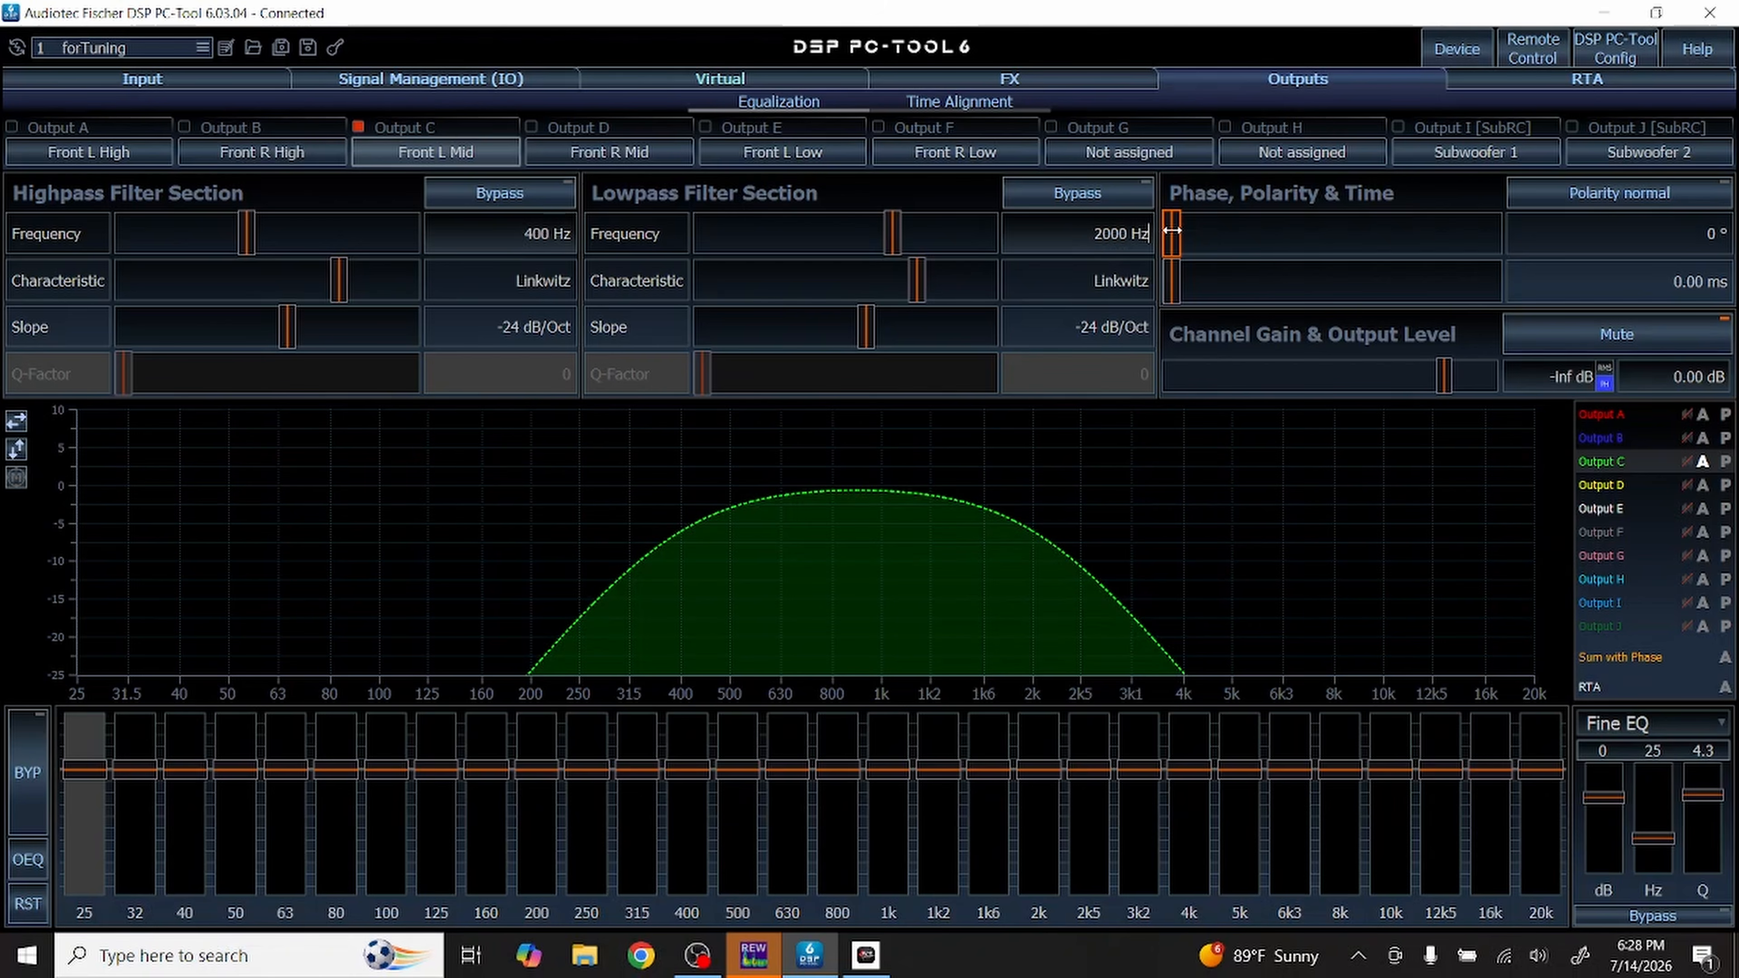
Step: Set the Front R Mid output's highpass frequency to 300 Hz and its lowpass frequency to 2000 Hz
left_click(579, 152)
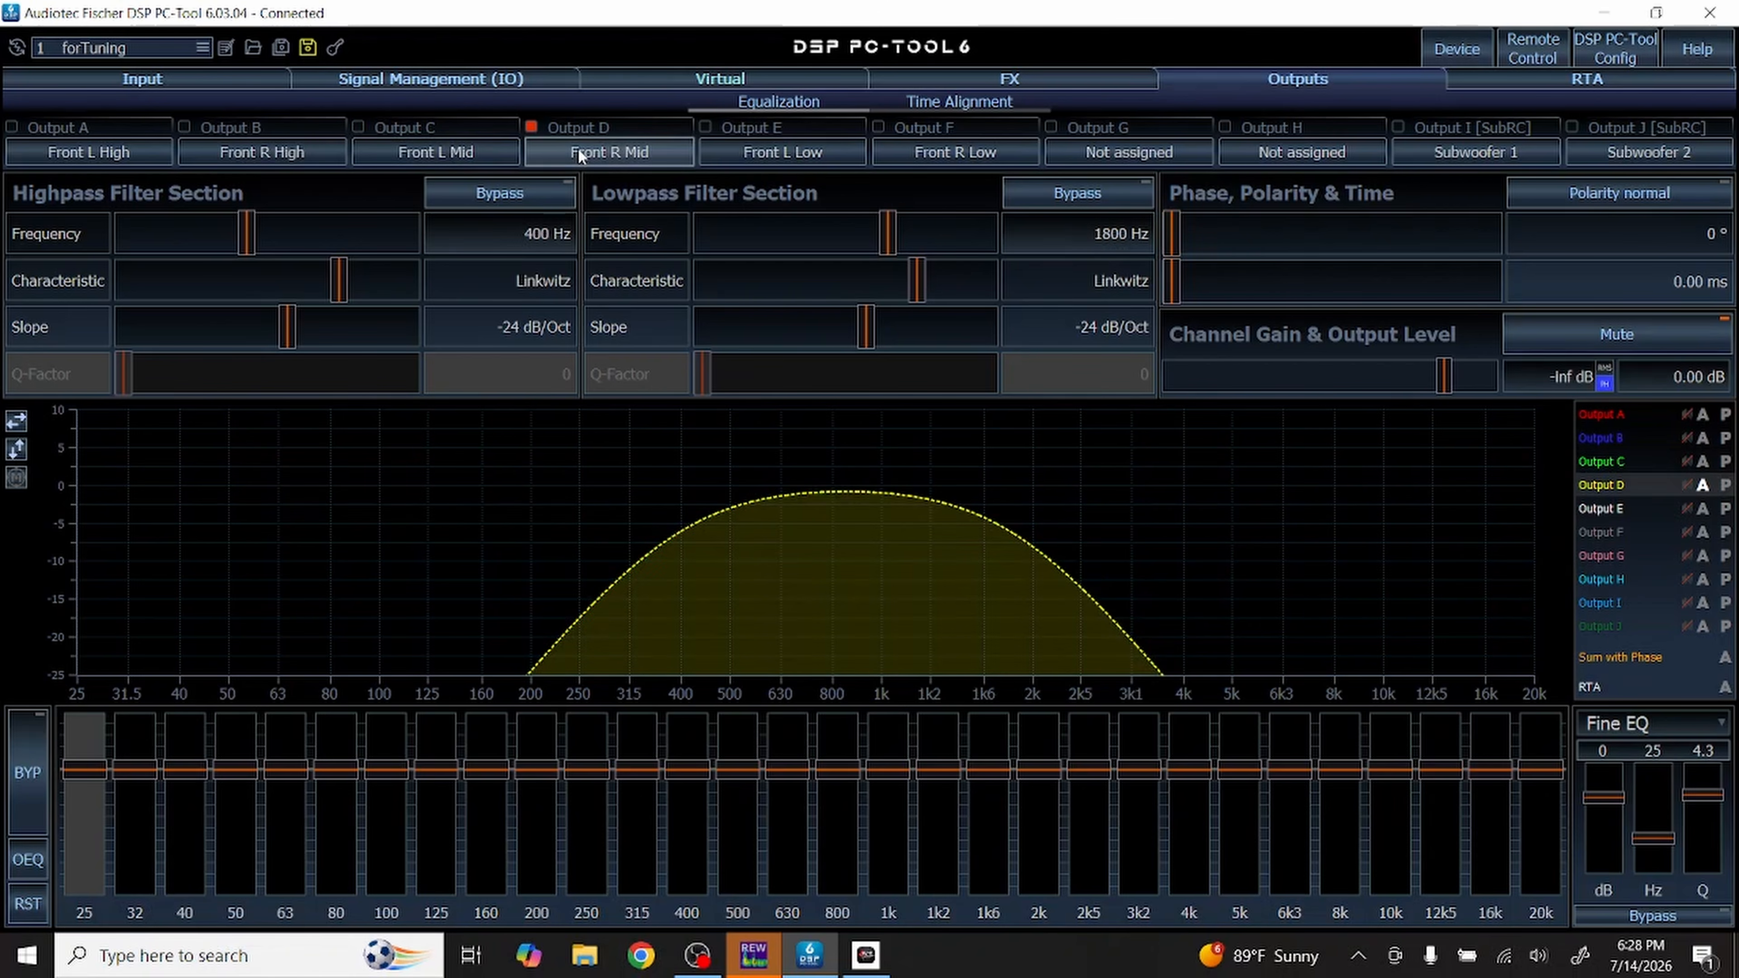
double_click(510, 234)
type("300")
key("Return")
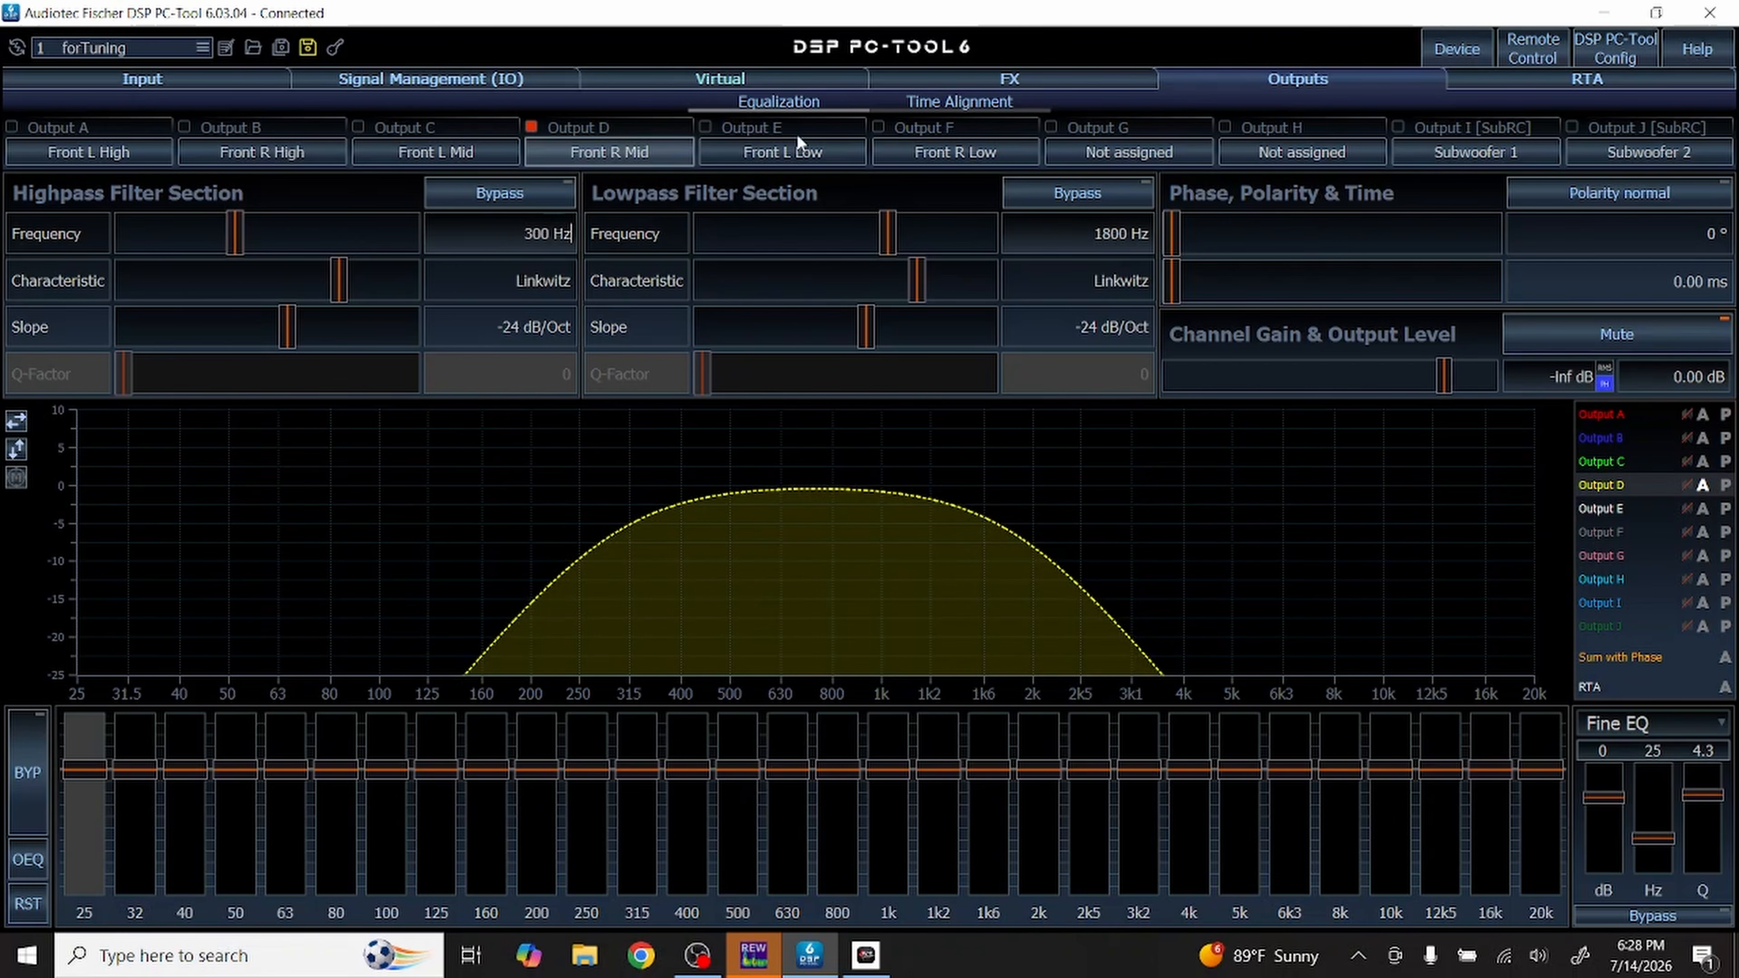
double_click(1057, 238)
type("2000")
key("Return")
Step: Switch to Flat Liner Tuning and open the channel list of the Tesla Model 3's RTA scans
key("alt+Tab")
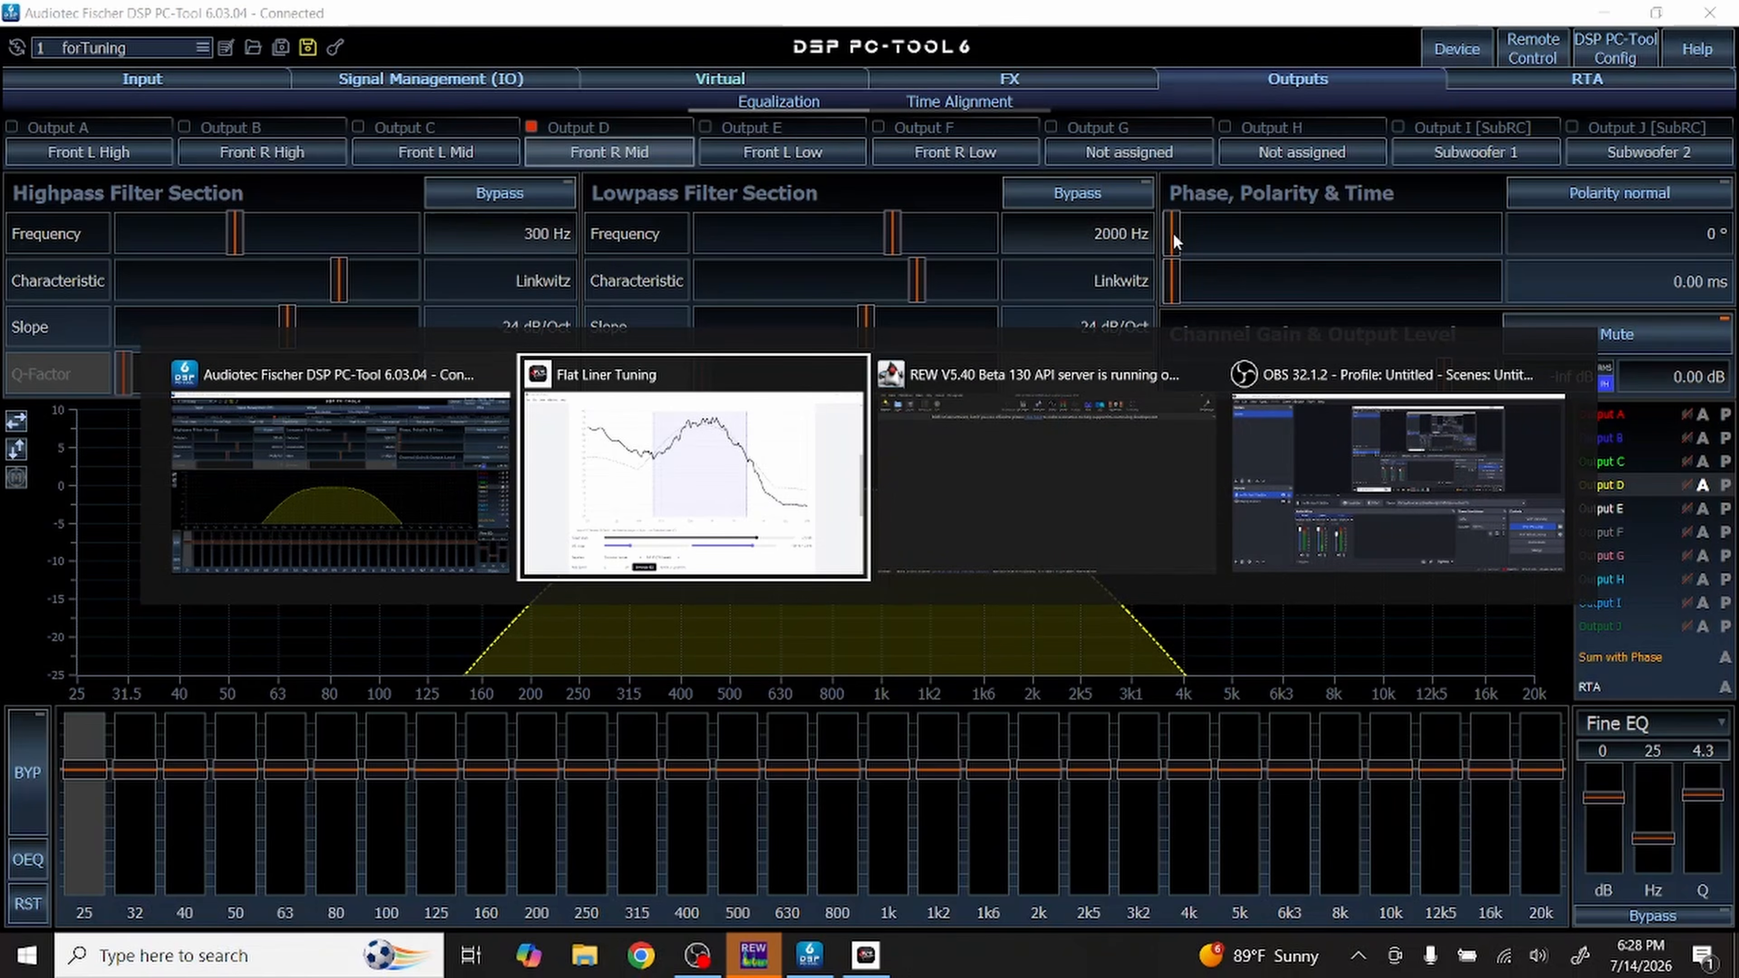
scroll(1210, 322, "up", 10)
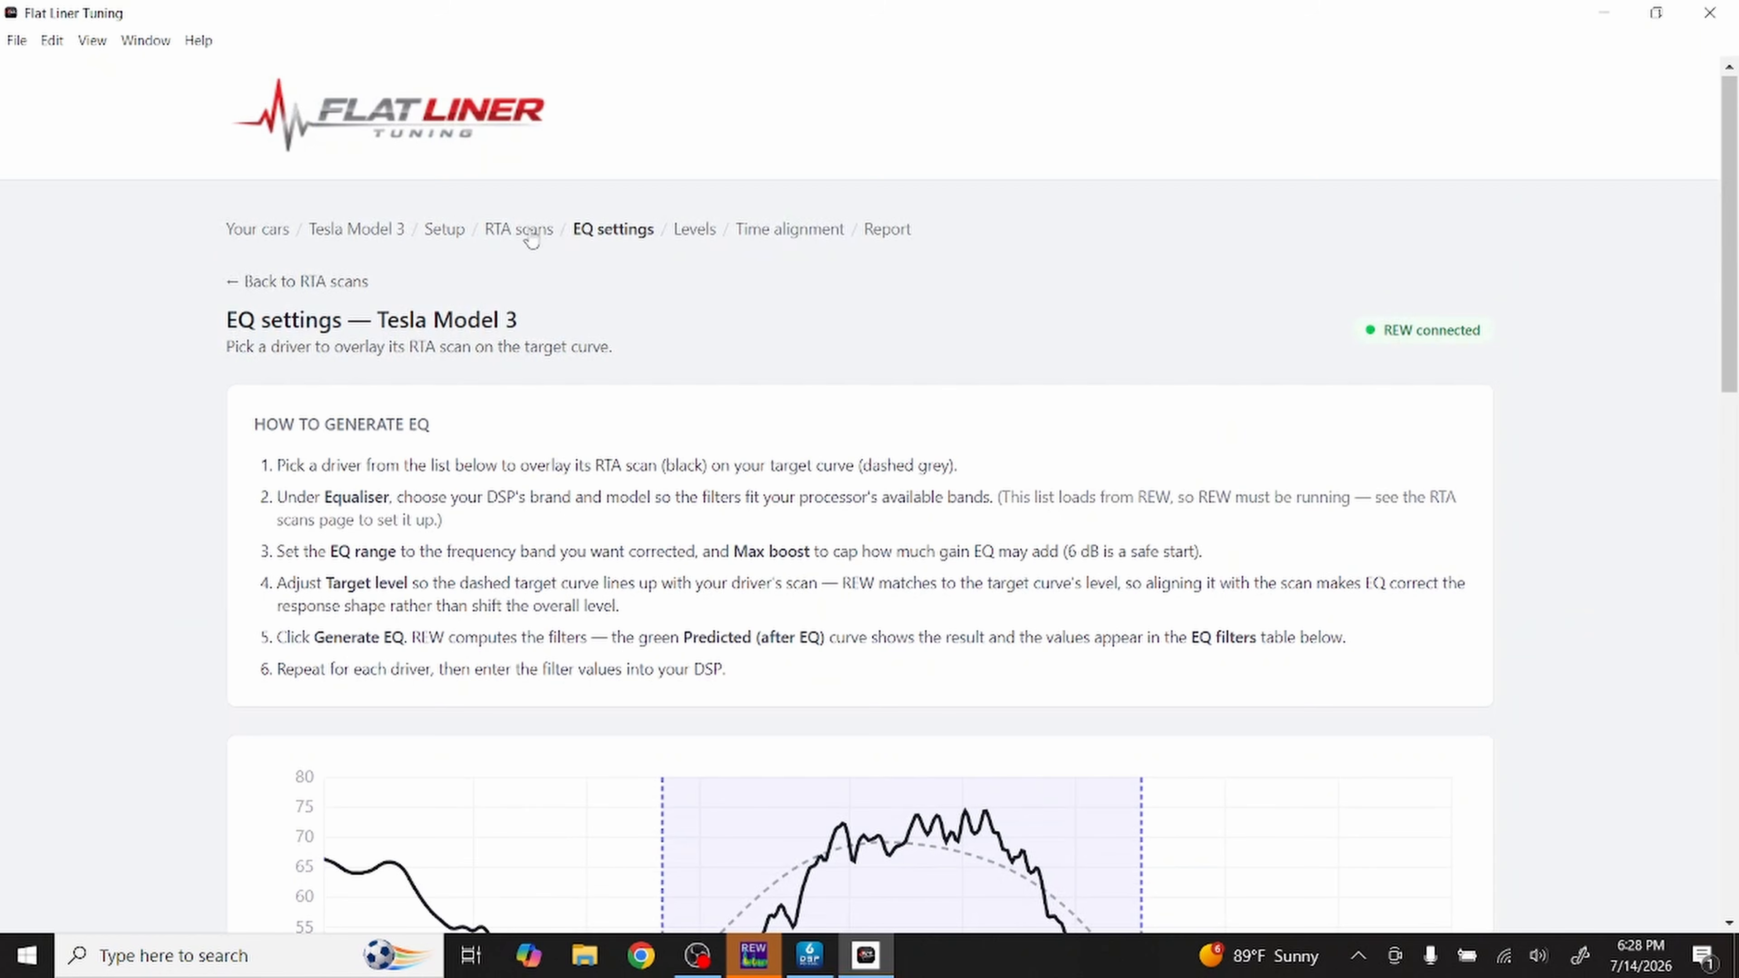
left_click(530, 235)
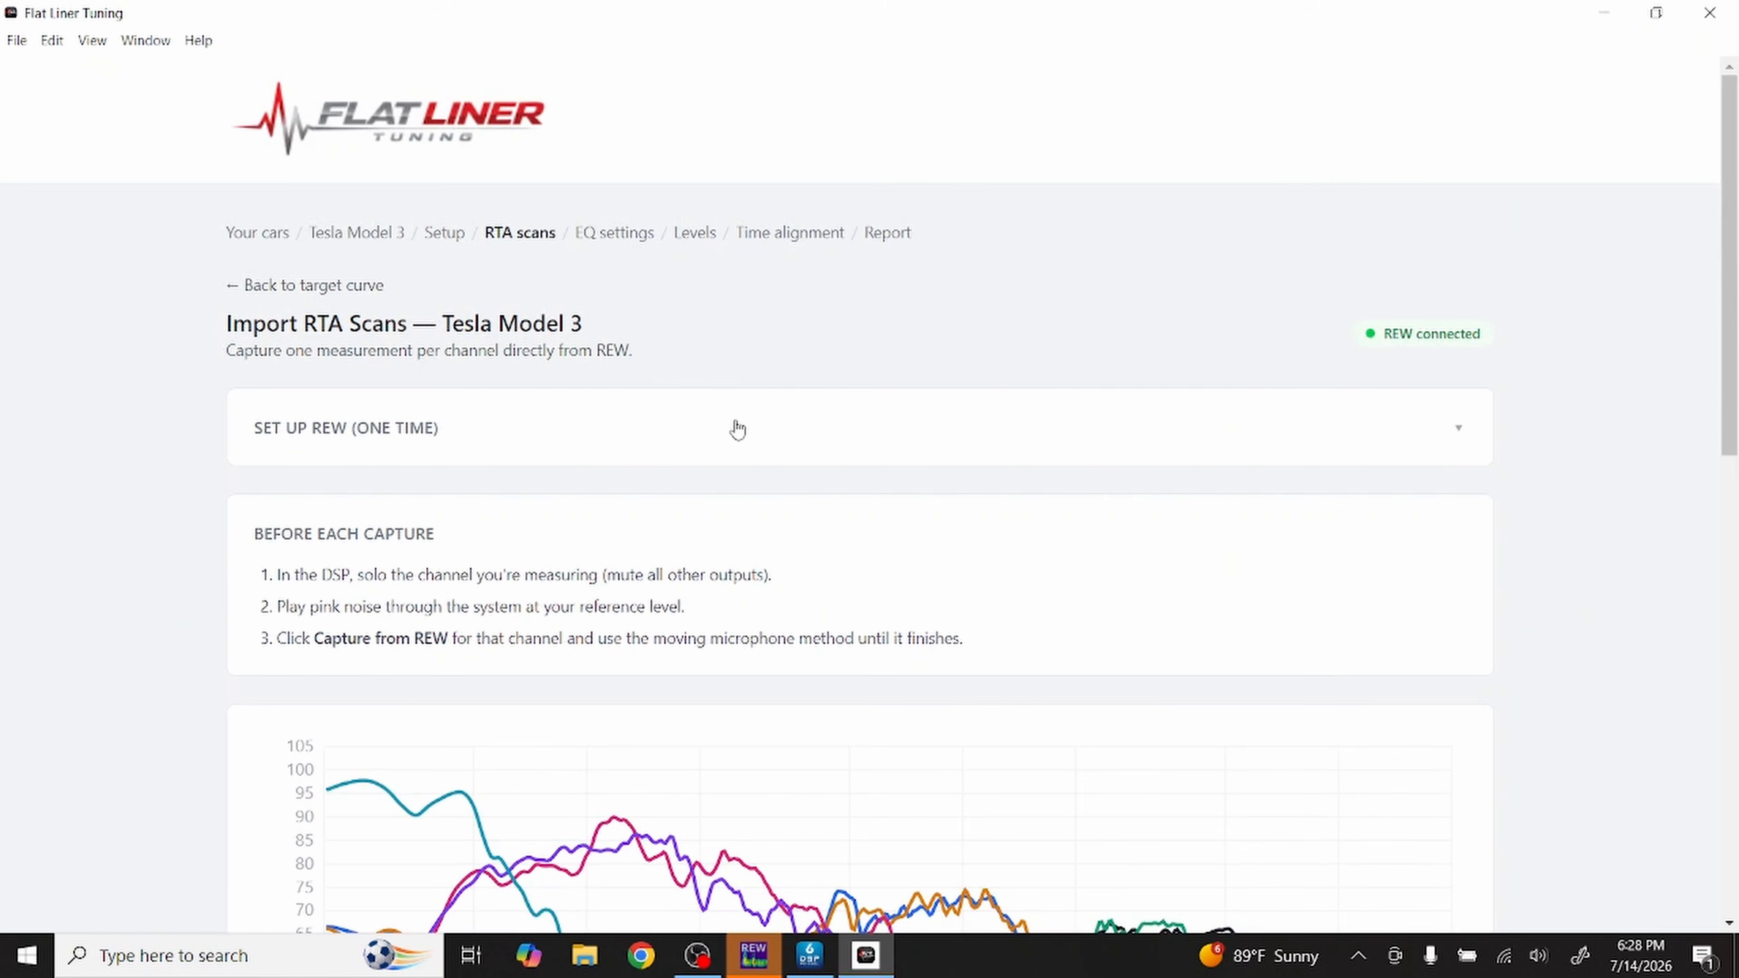
scroll(734, 428, "down", 8)
scroll(737, 428, "down", 5)
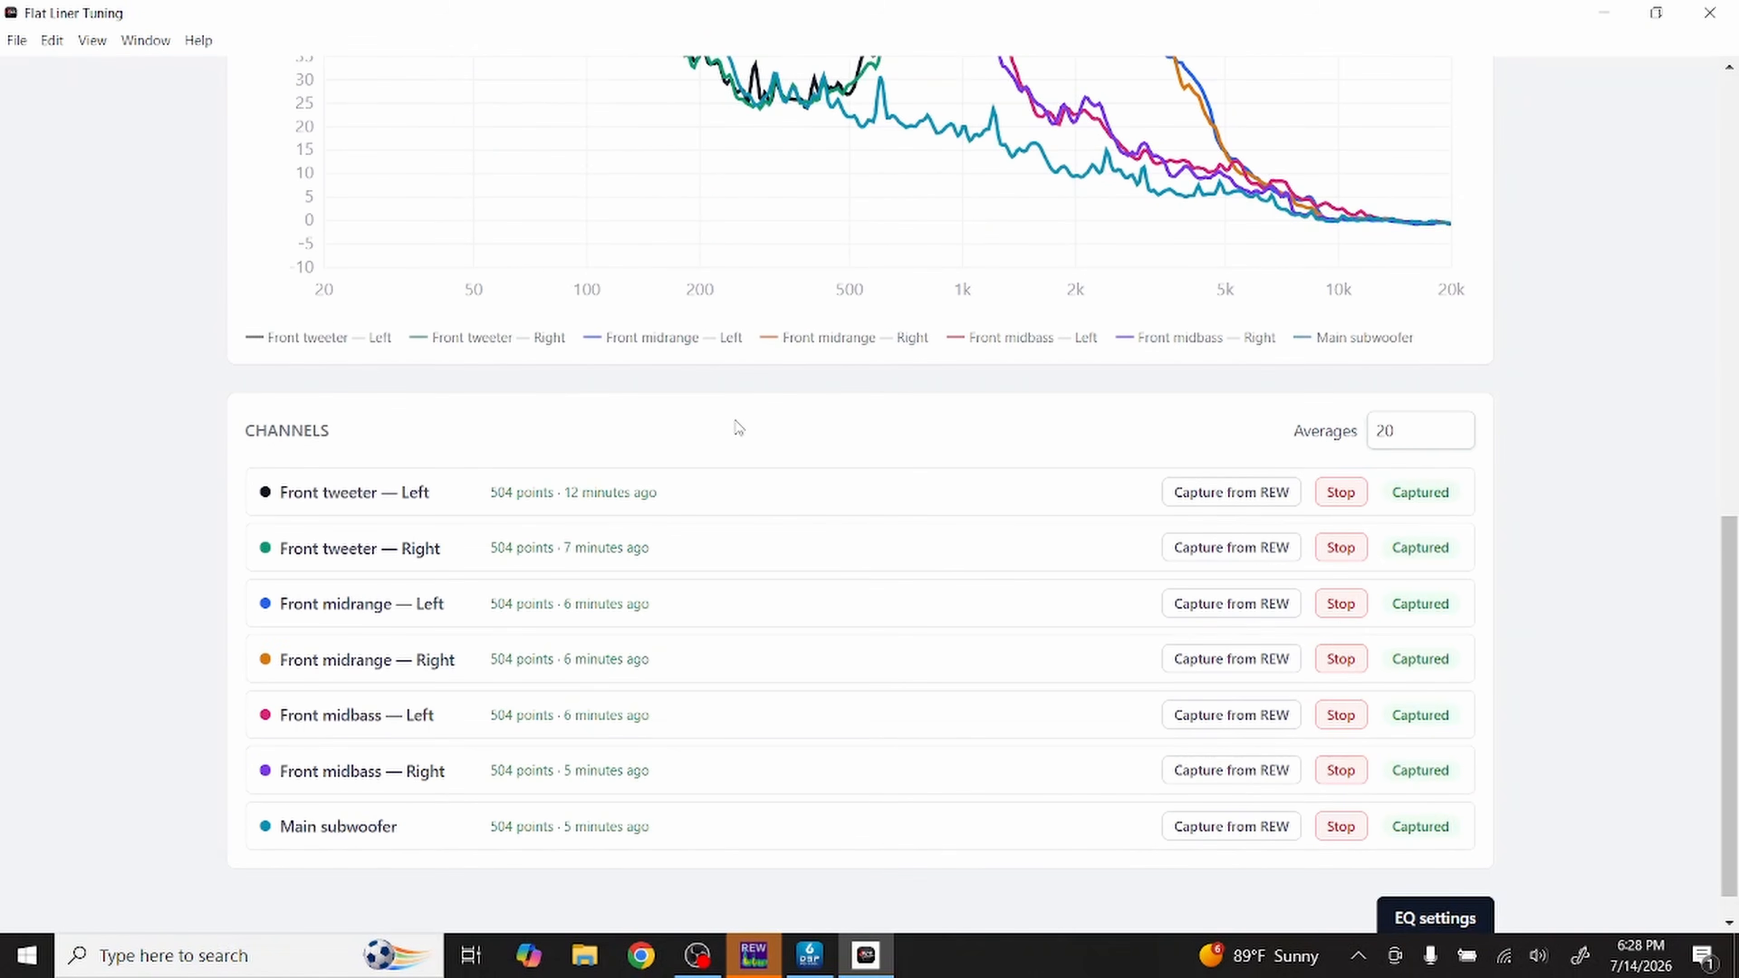
Step: Unmute the Front L Mid output in DSP PC-Tool, then recapture the left front midrange scan from REW in Flat Liner Tuning
key("alt+Tab")
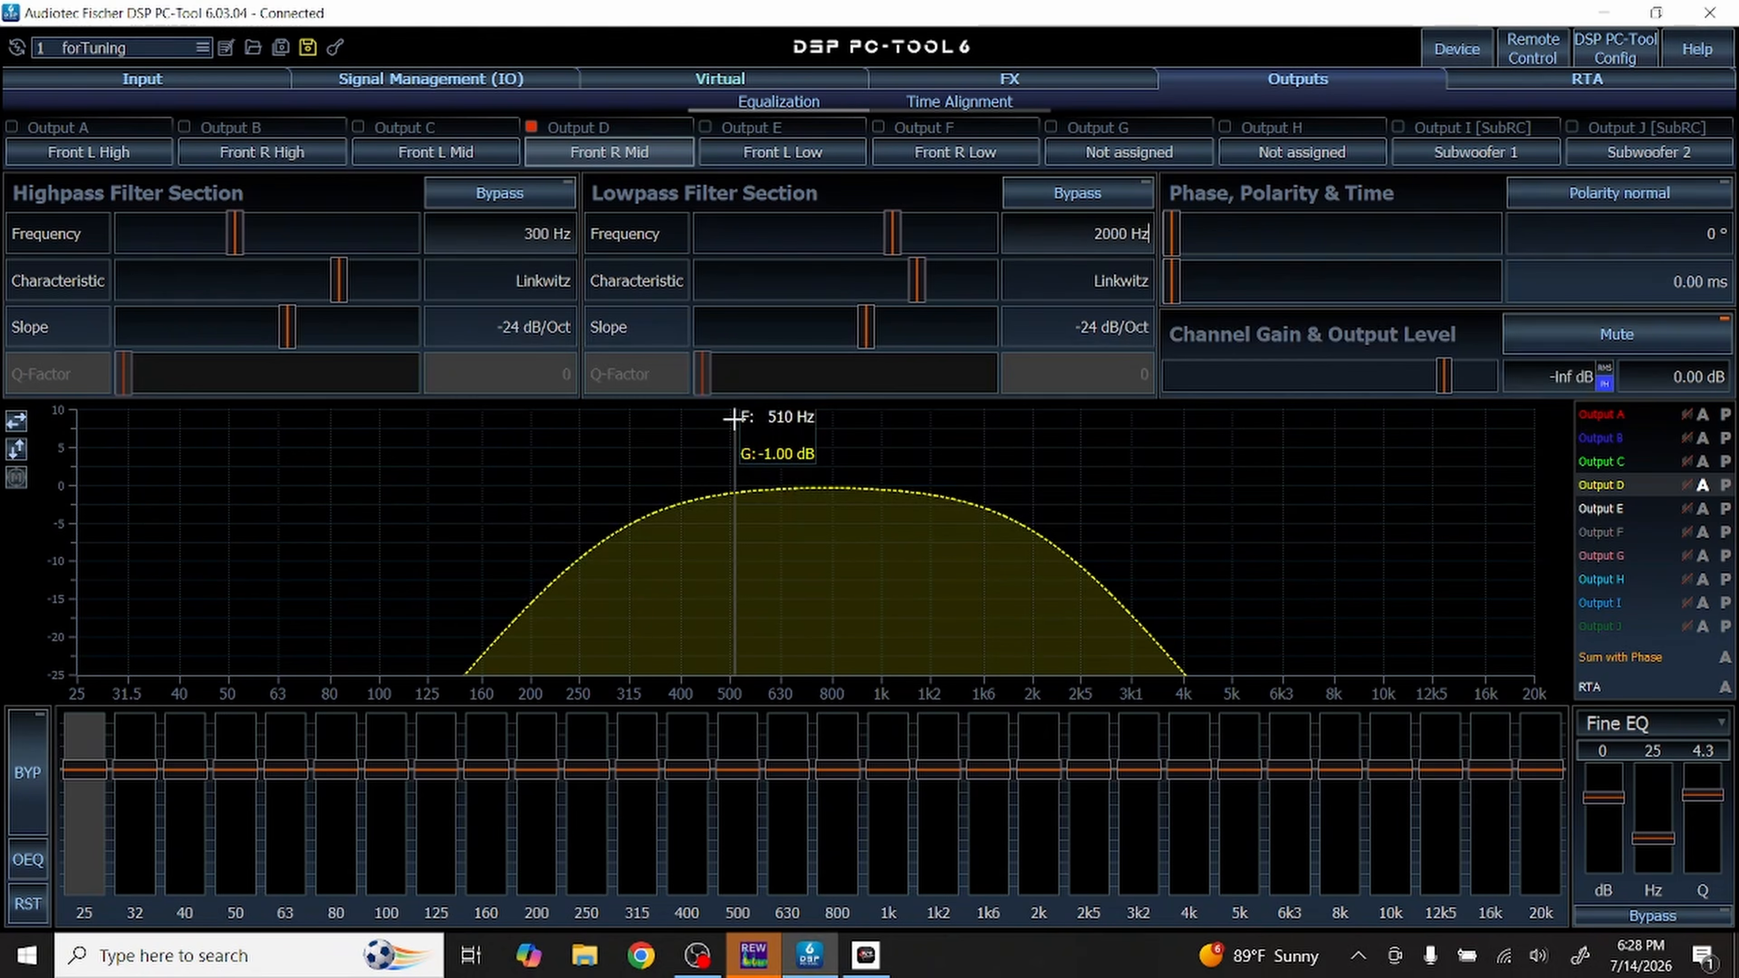
type("3")
key("BackSpace")
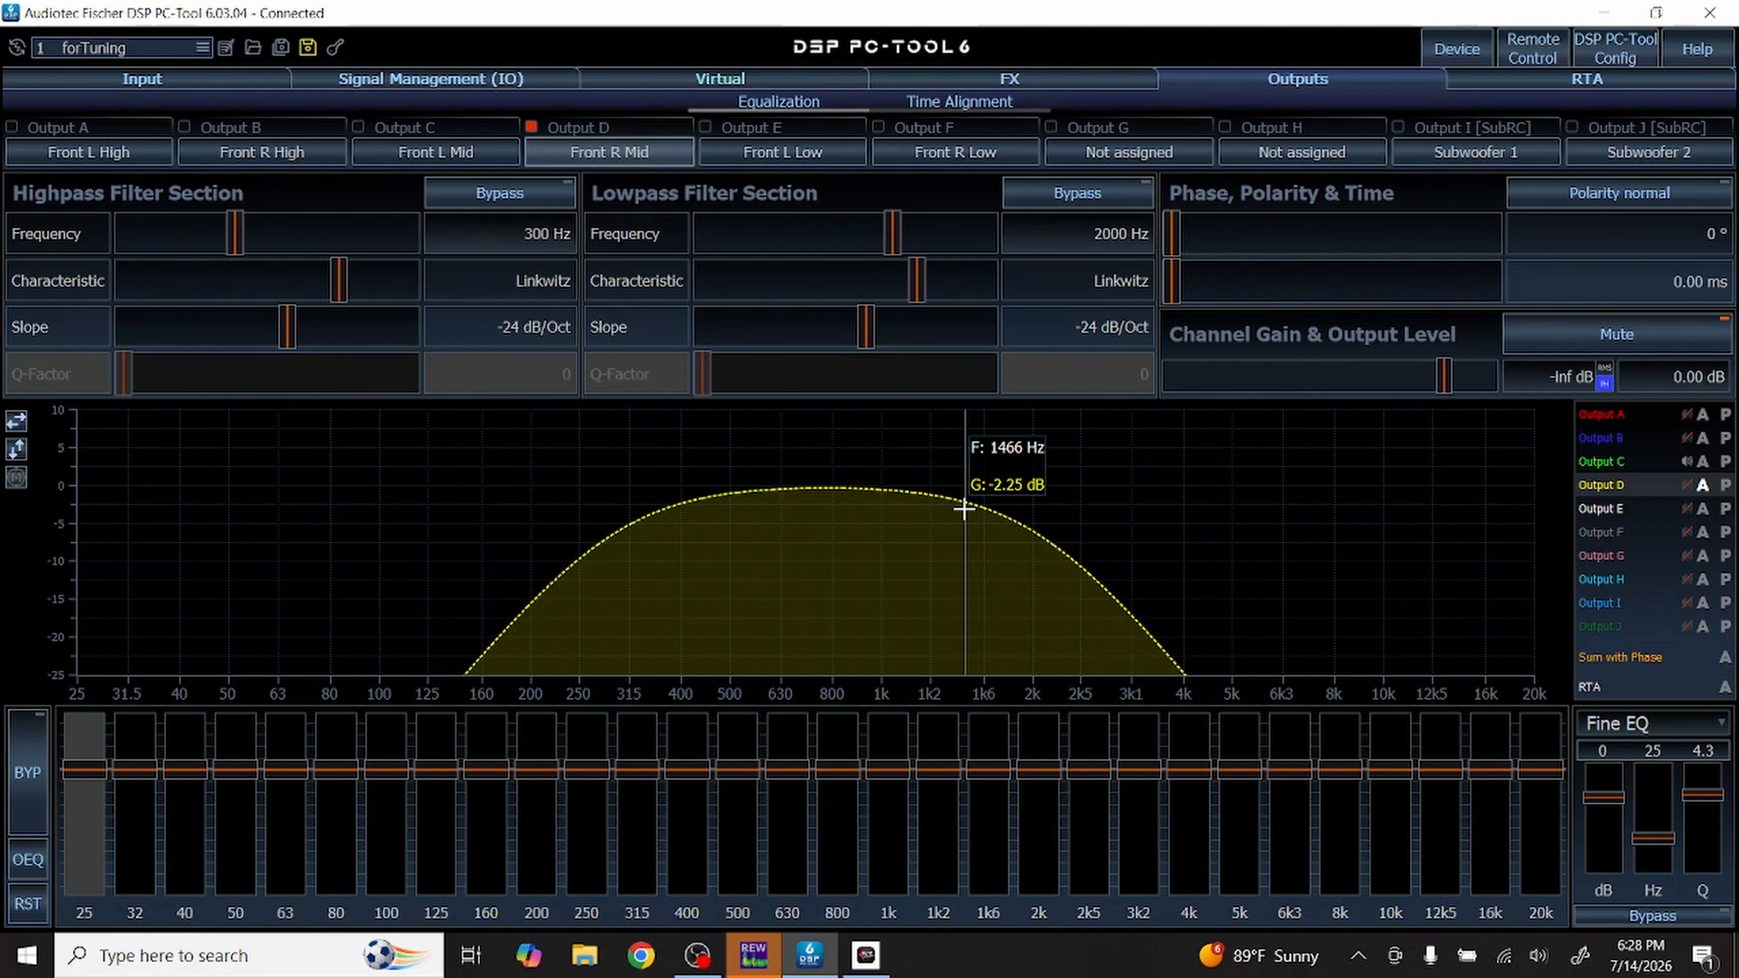
key("alt+Tab")
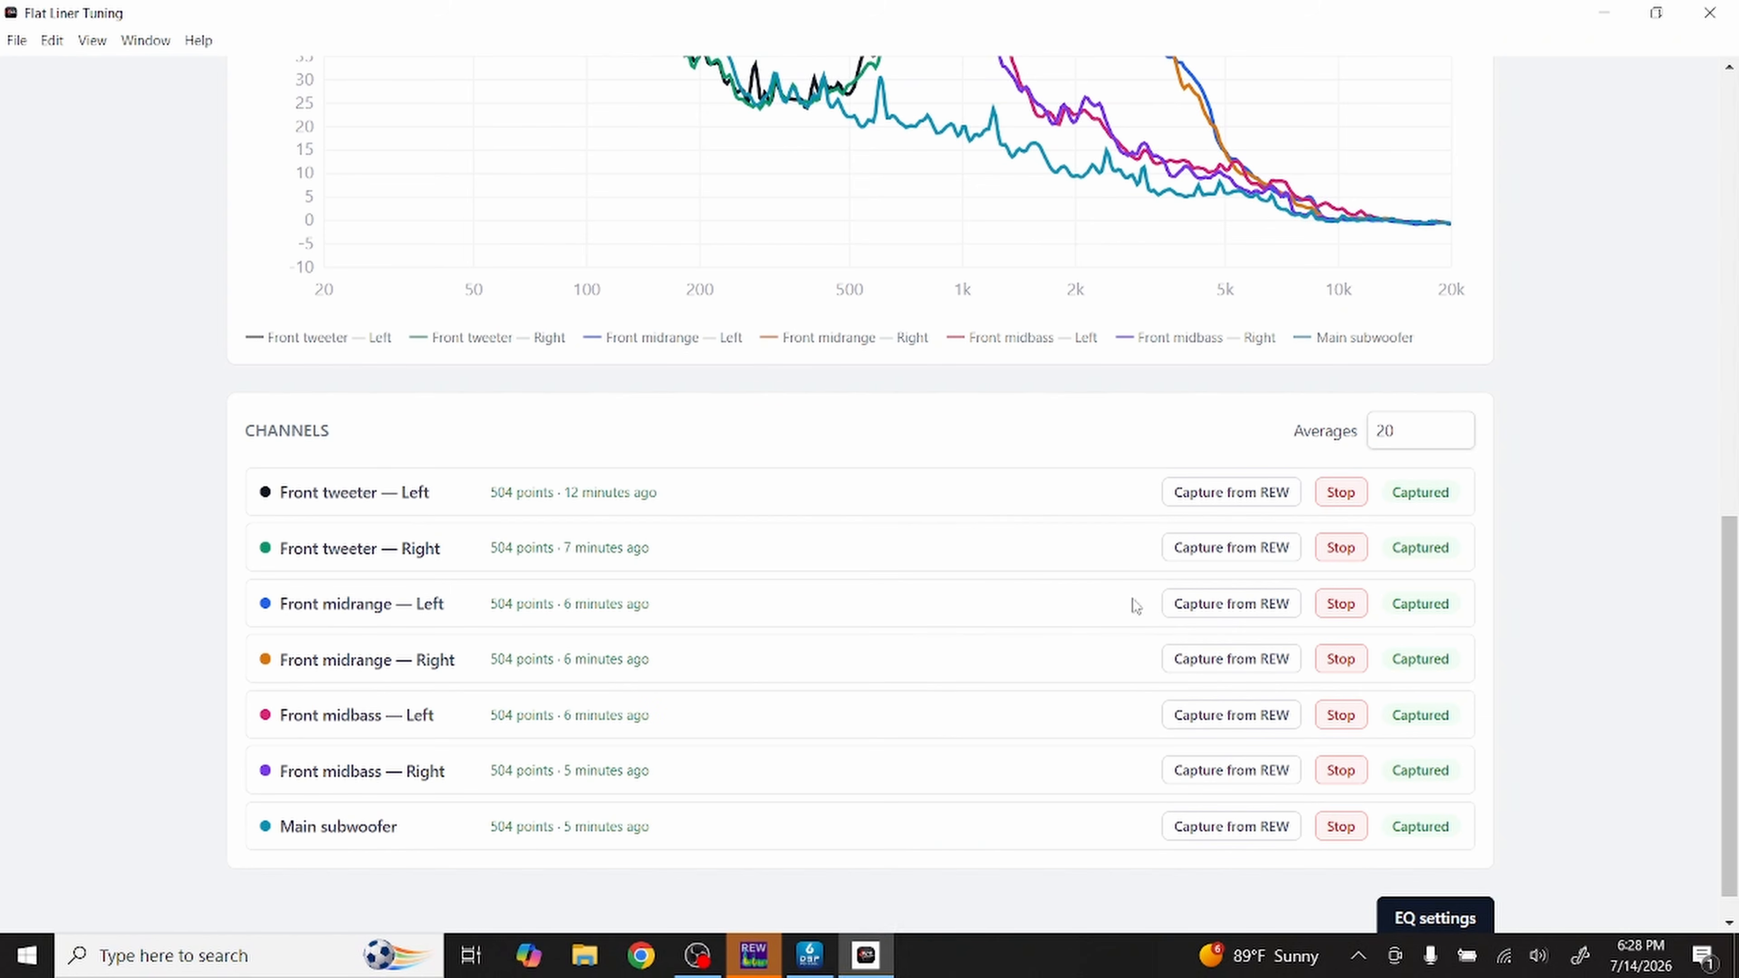
left_click(1201, 605)
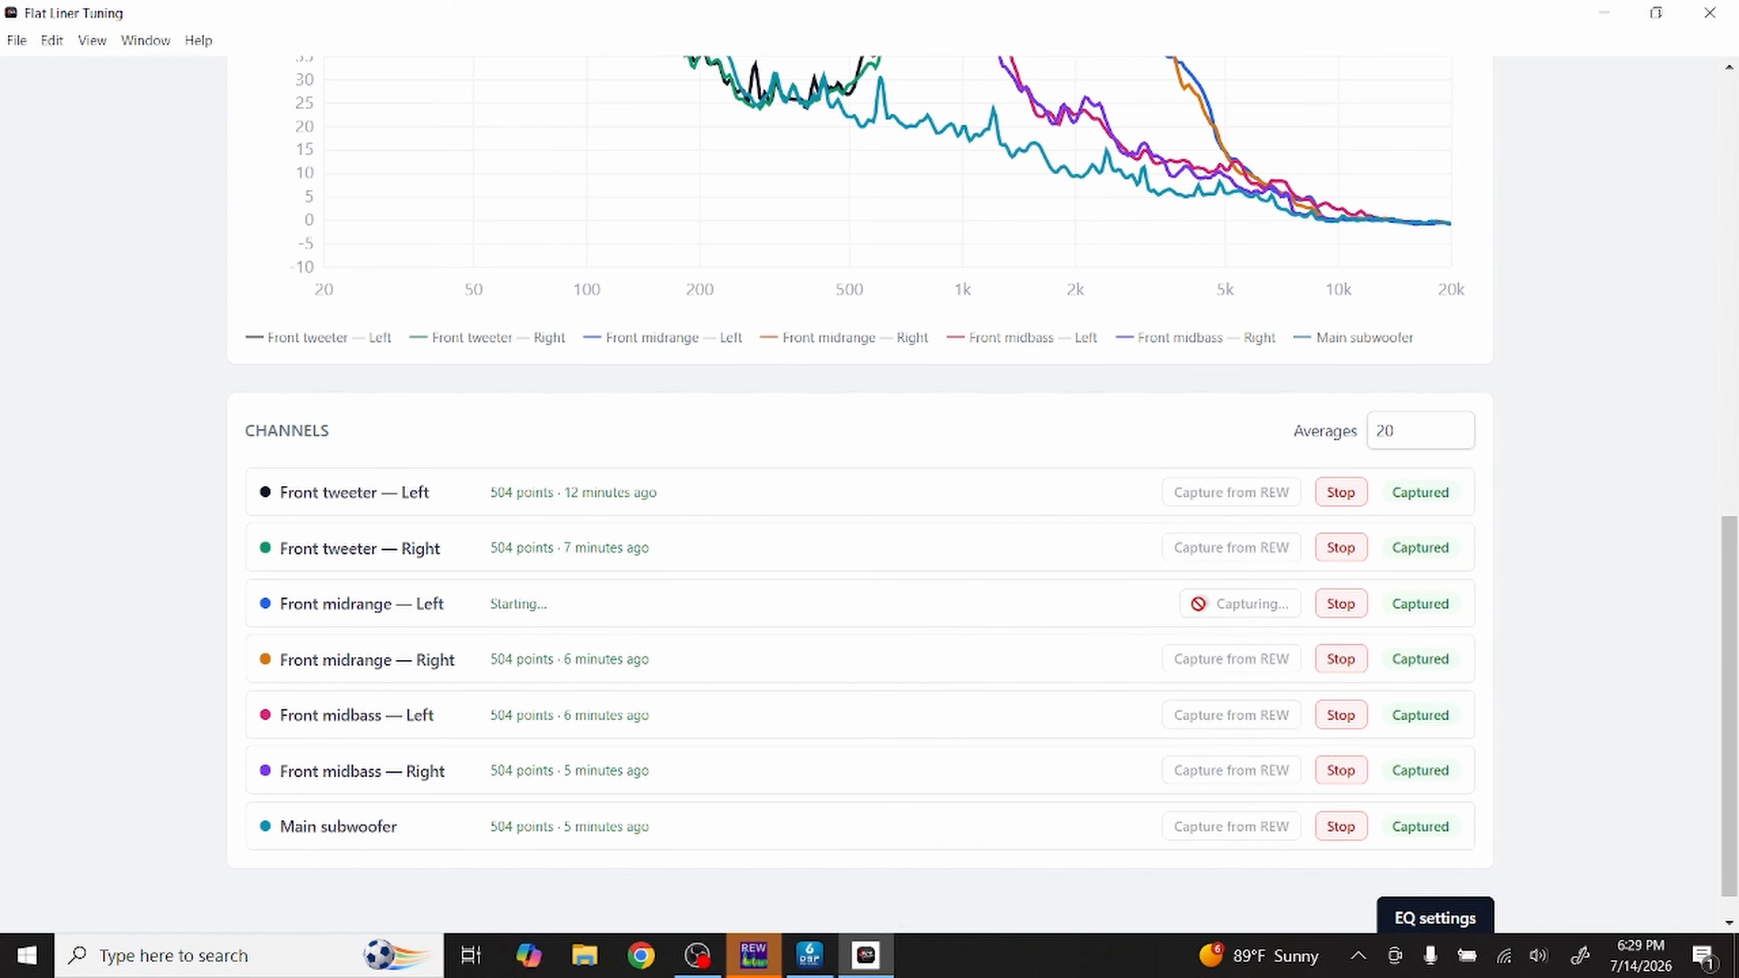
scroll(1201, 612, "up", 5)
scroll(1201, 611, "down", 1)
scroll(1202, 612, "down", 1)
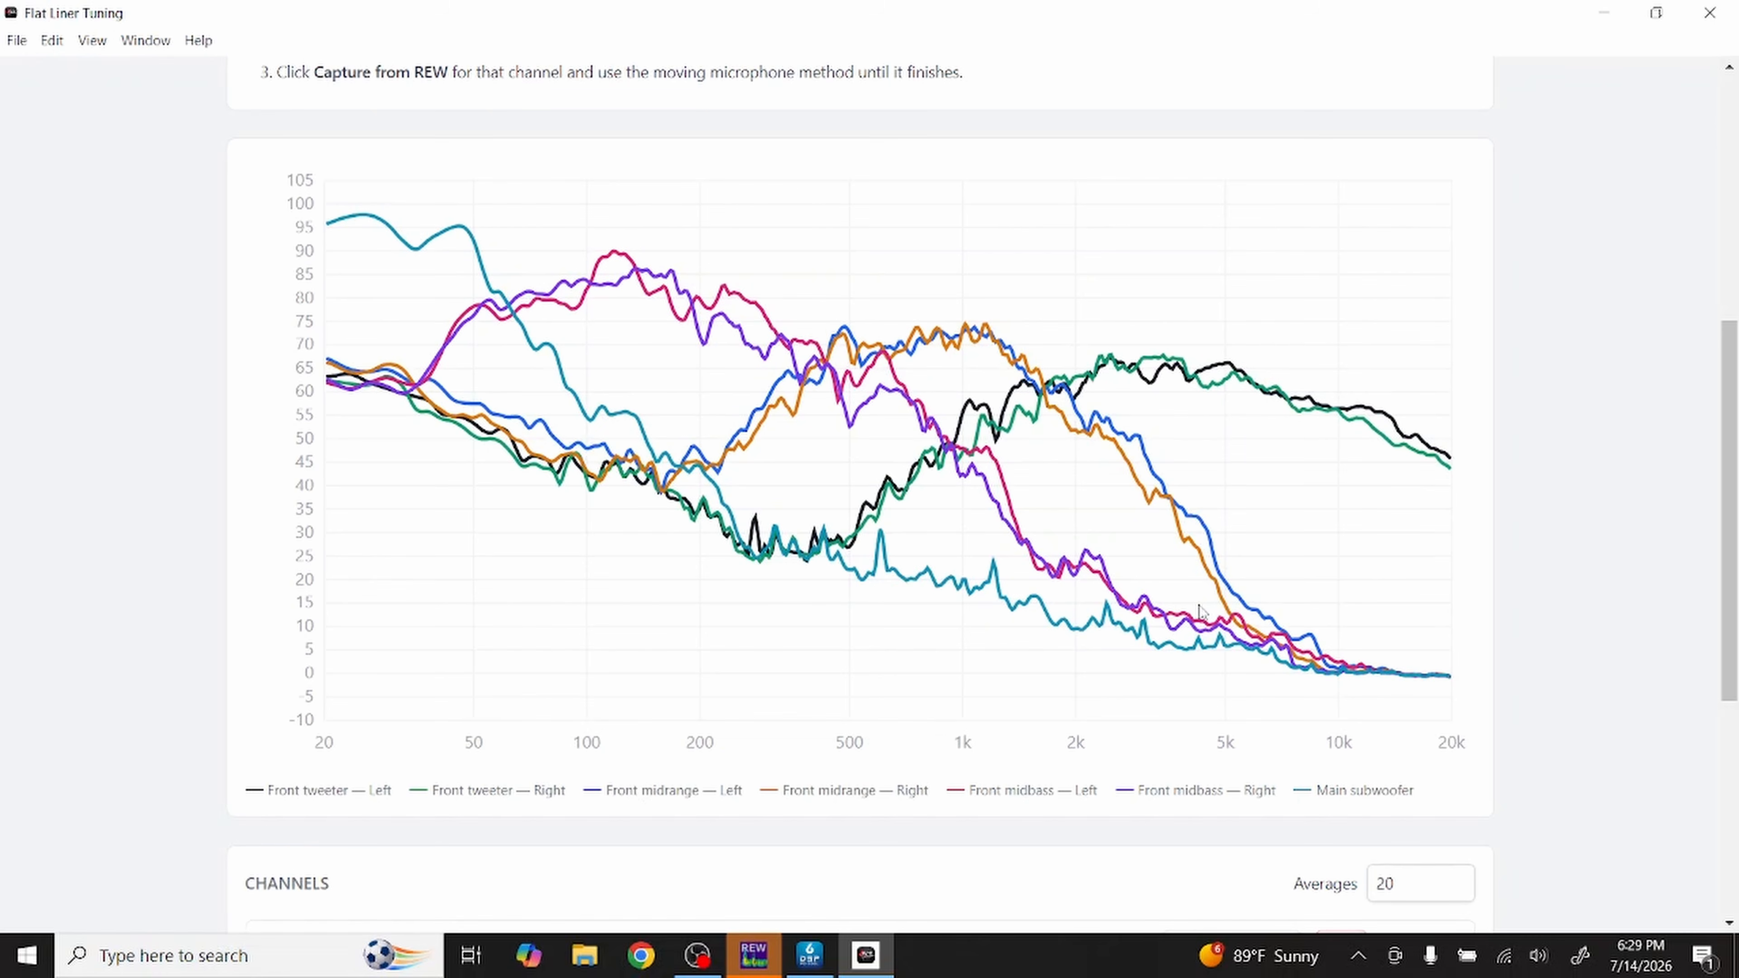
Step: Switch the playing output to Front R Mid in DSP PC-Tool and recapture the right front midrange scan in Flat Liner Tuning
key("alt+Tab")
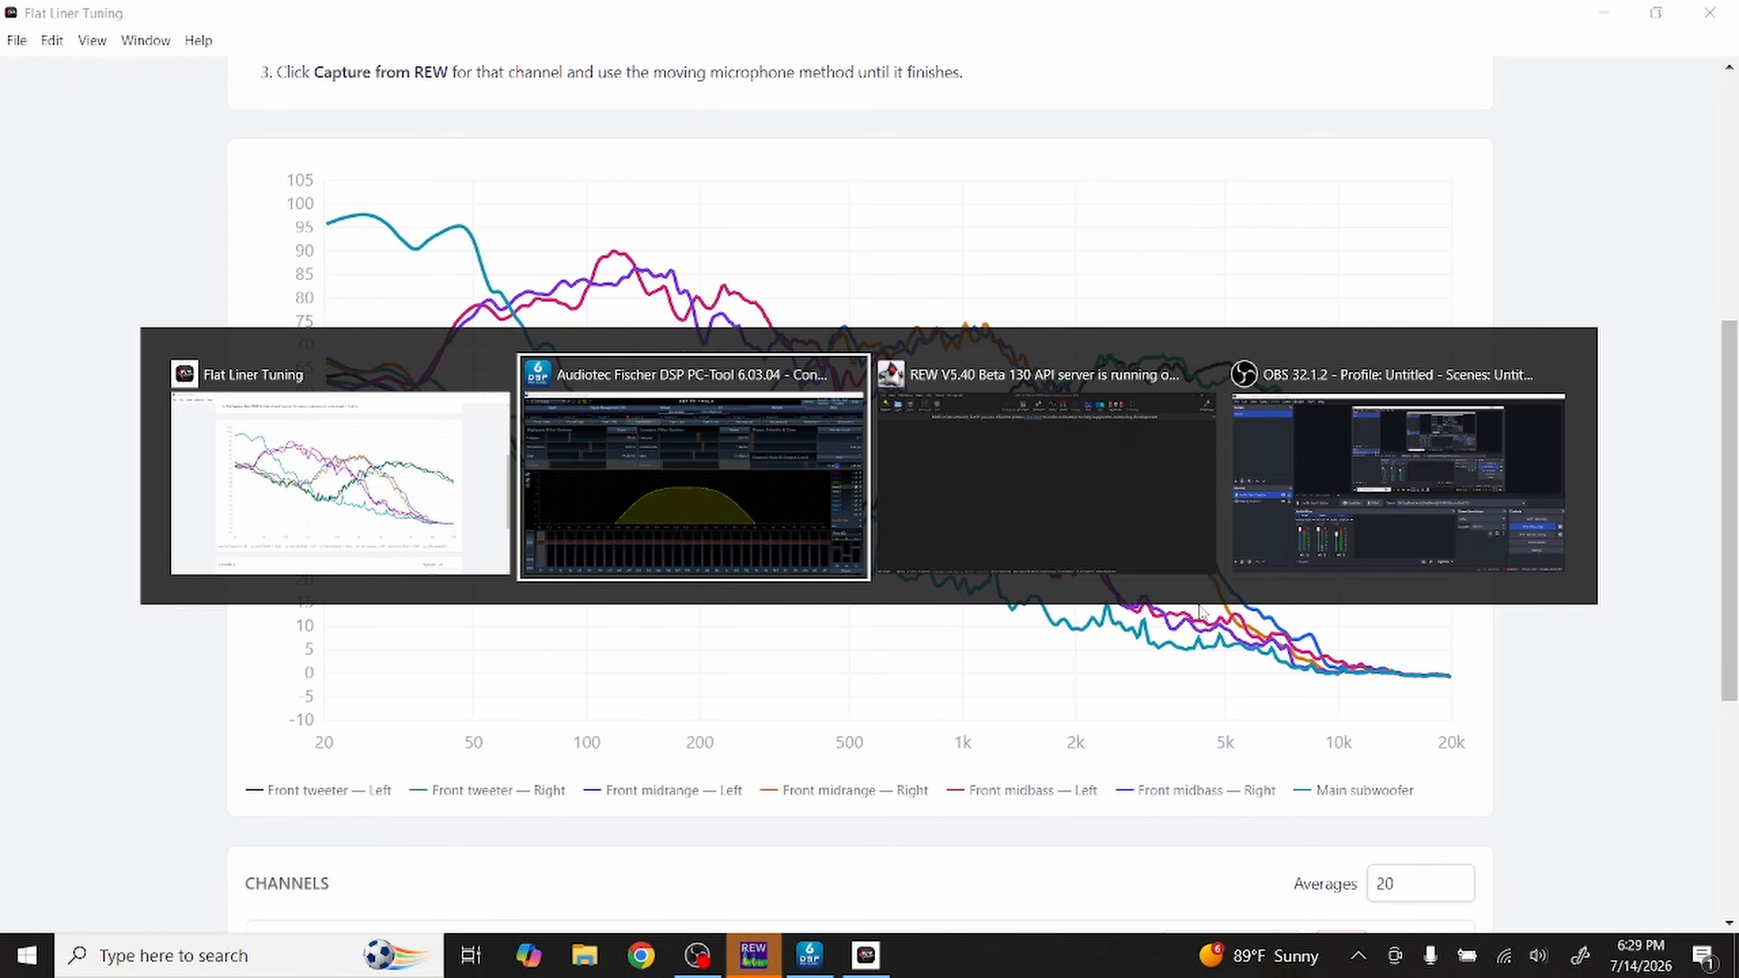
key("alt+Tab")
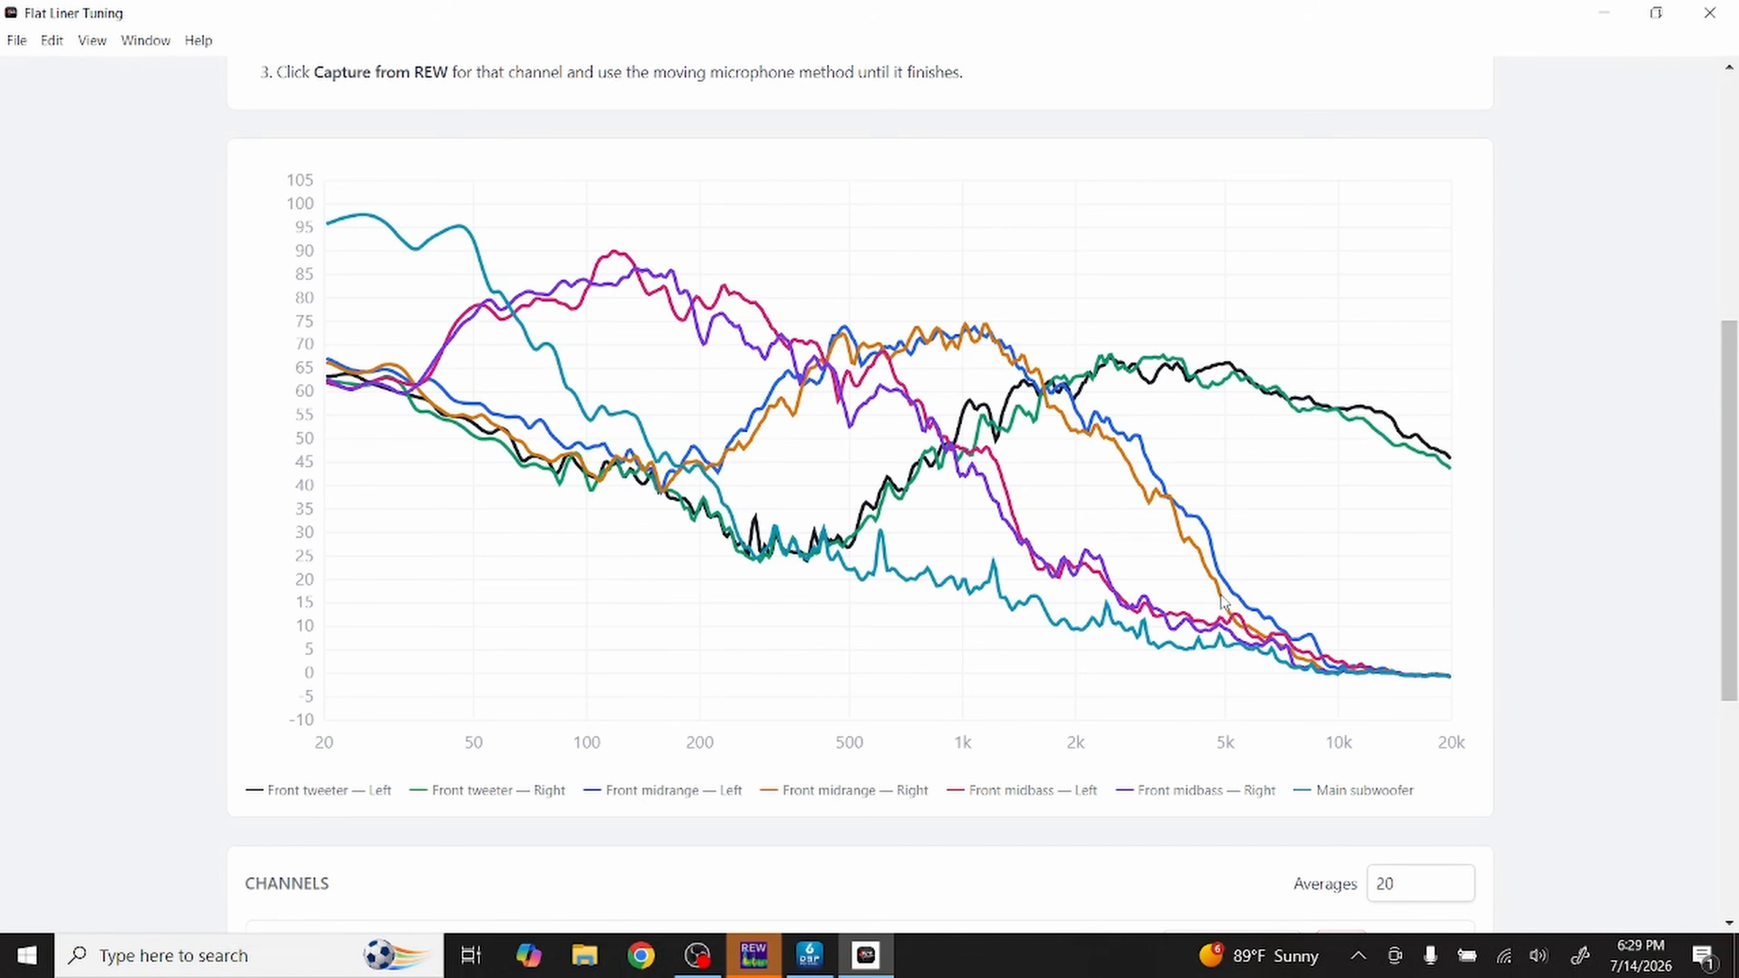
scroll(1224, 601, "down", 3)
scroll(1223, 601, "down", 3)
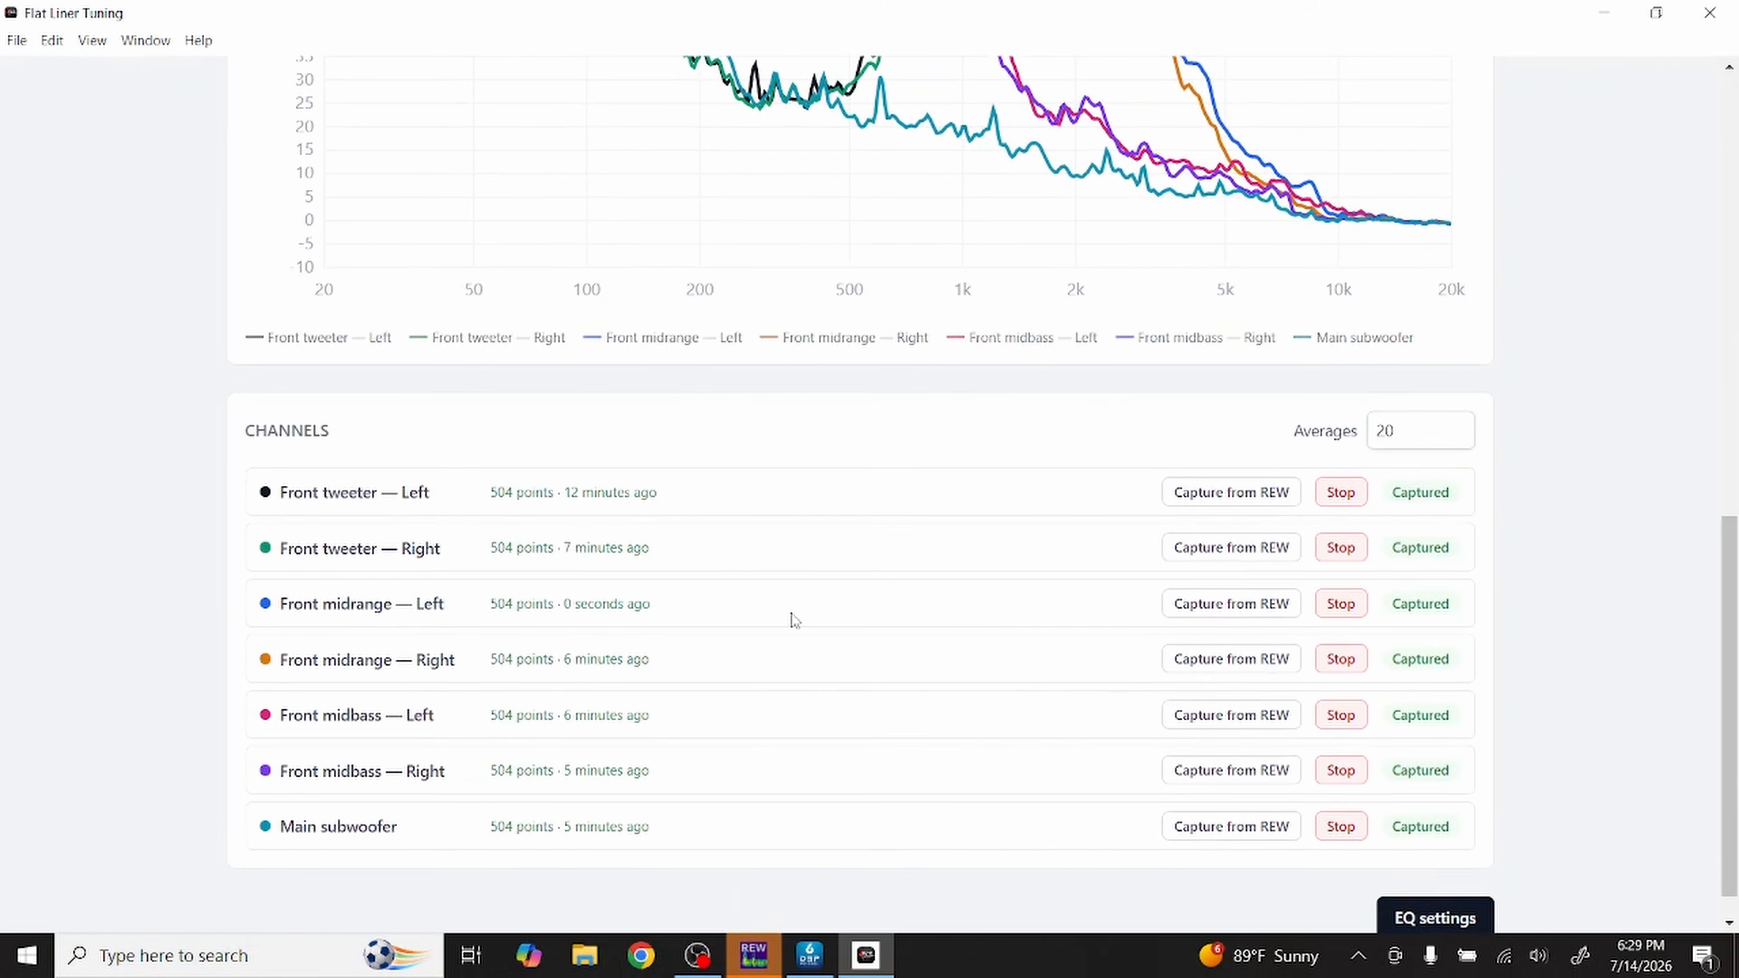
left_click(1243, 659)
scroll(1245, 660, "up", 3)
scroll(1246, 660, "up", 2)
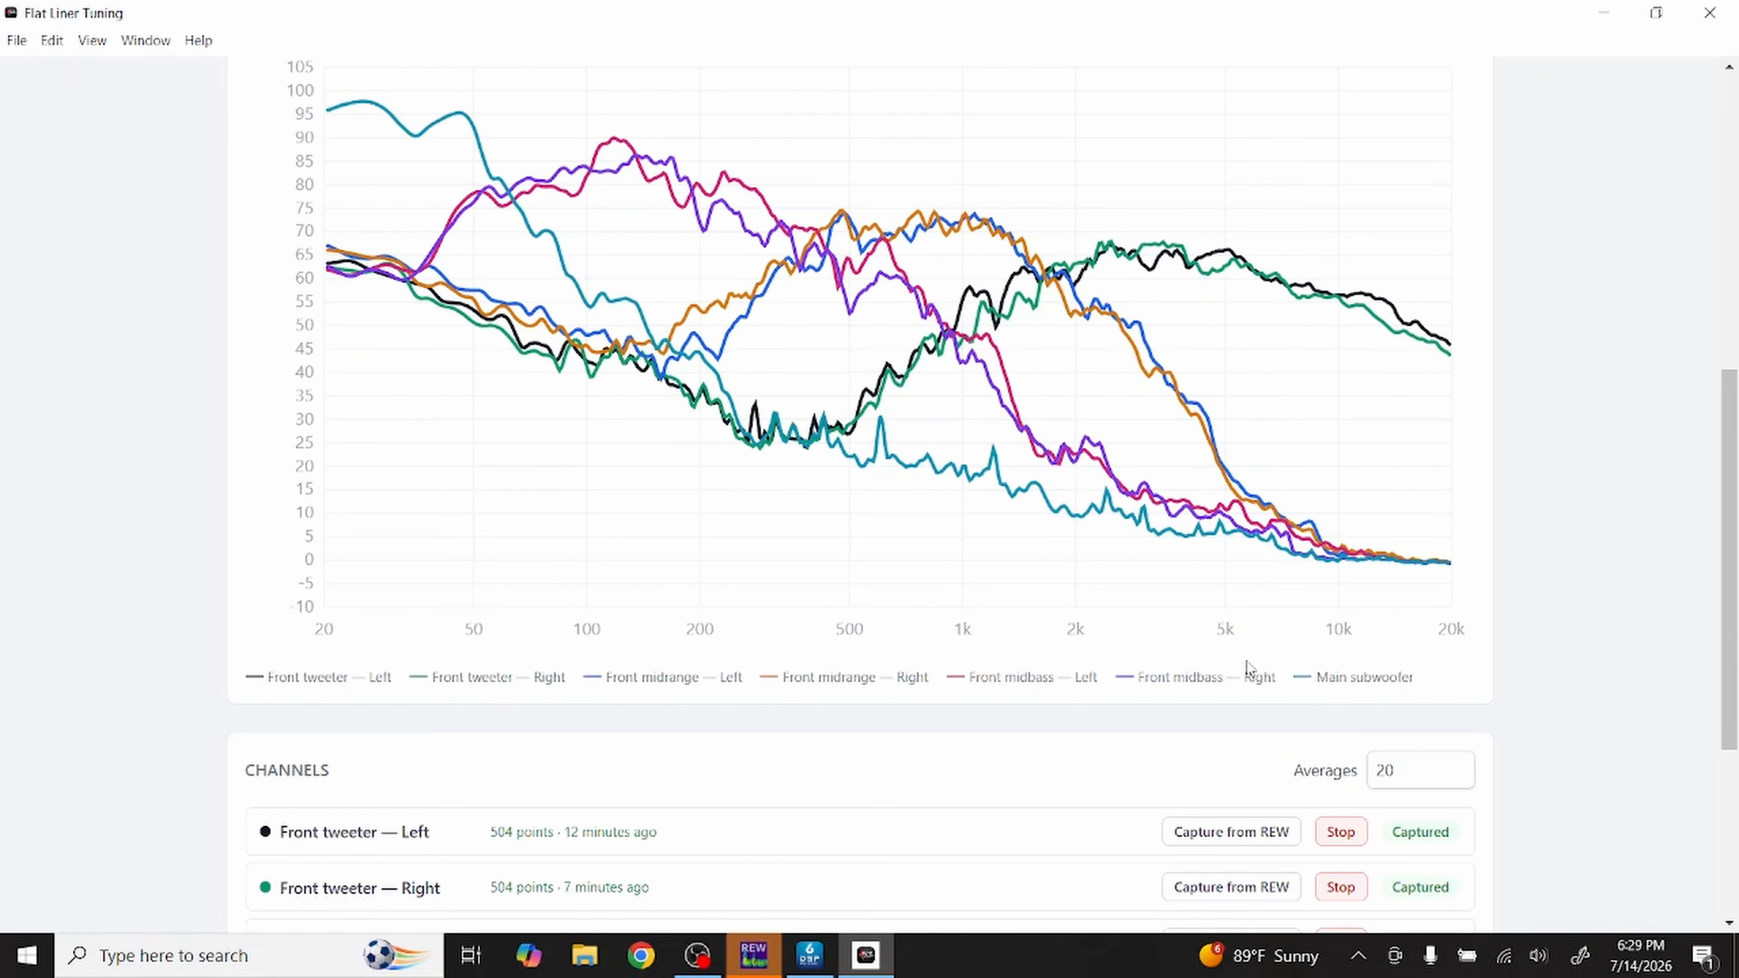
Step: Return to DSP PC-Tool after the capture, then switch to Flat Liner Tuning and open the EQ settings
key("alt+Tab")
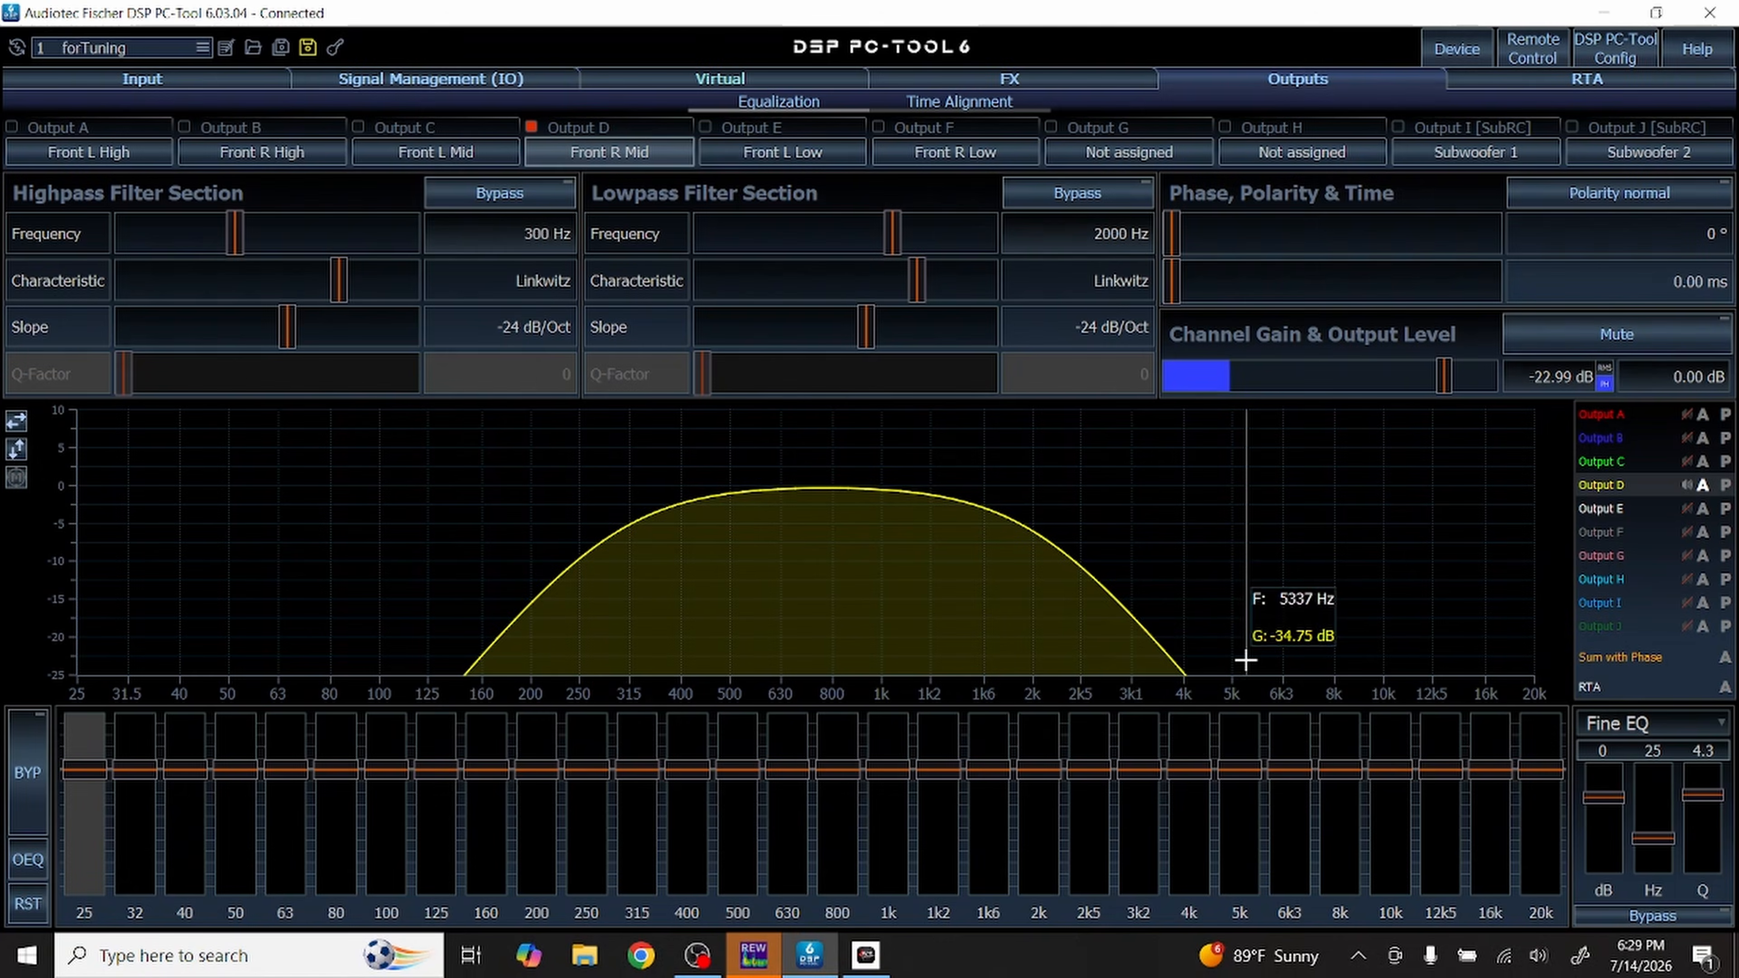
key("alt+Tab")
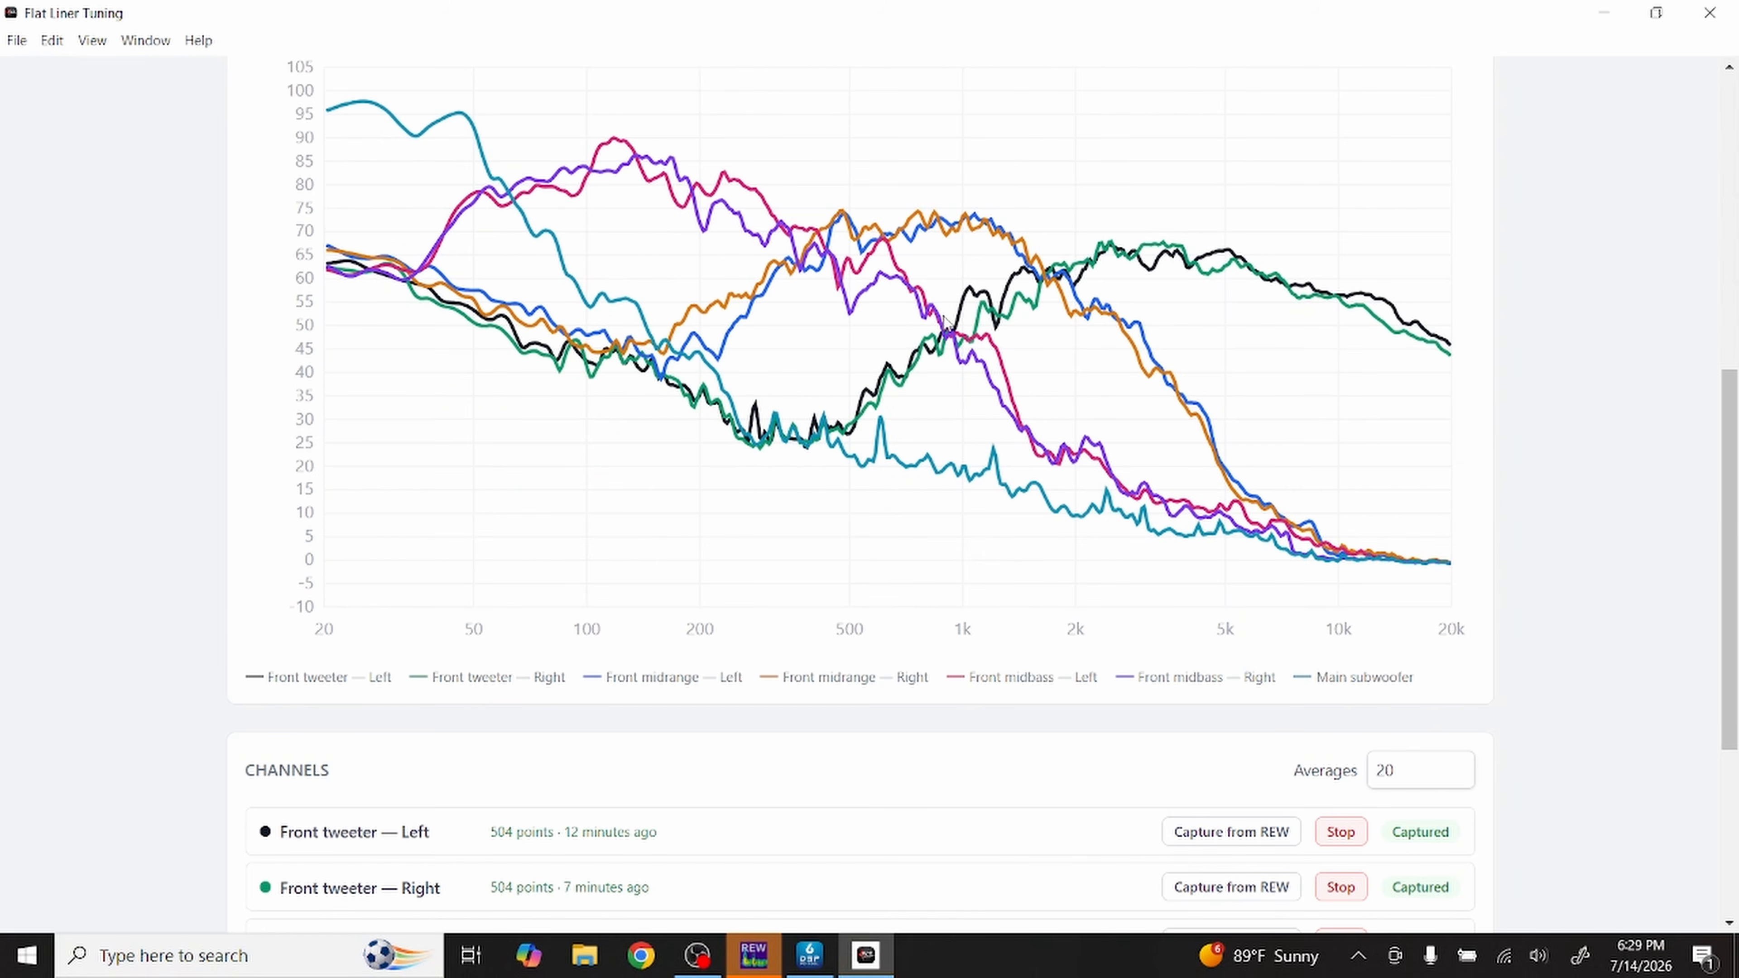
scroll(947, 322, "down", 5)
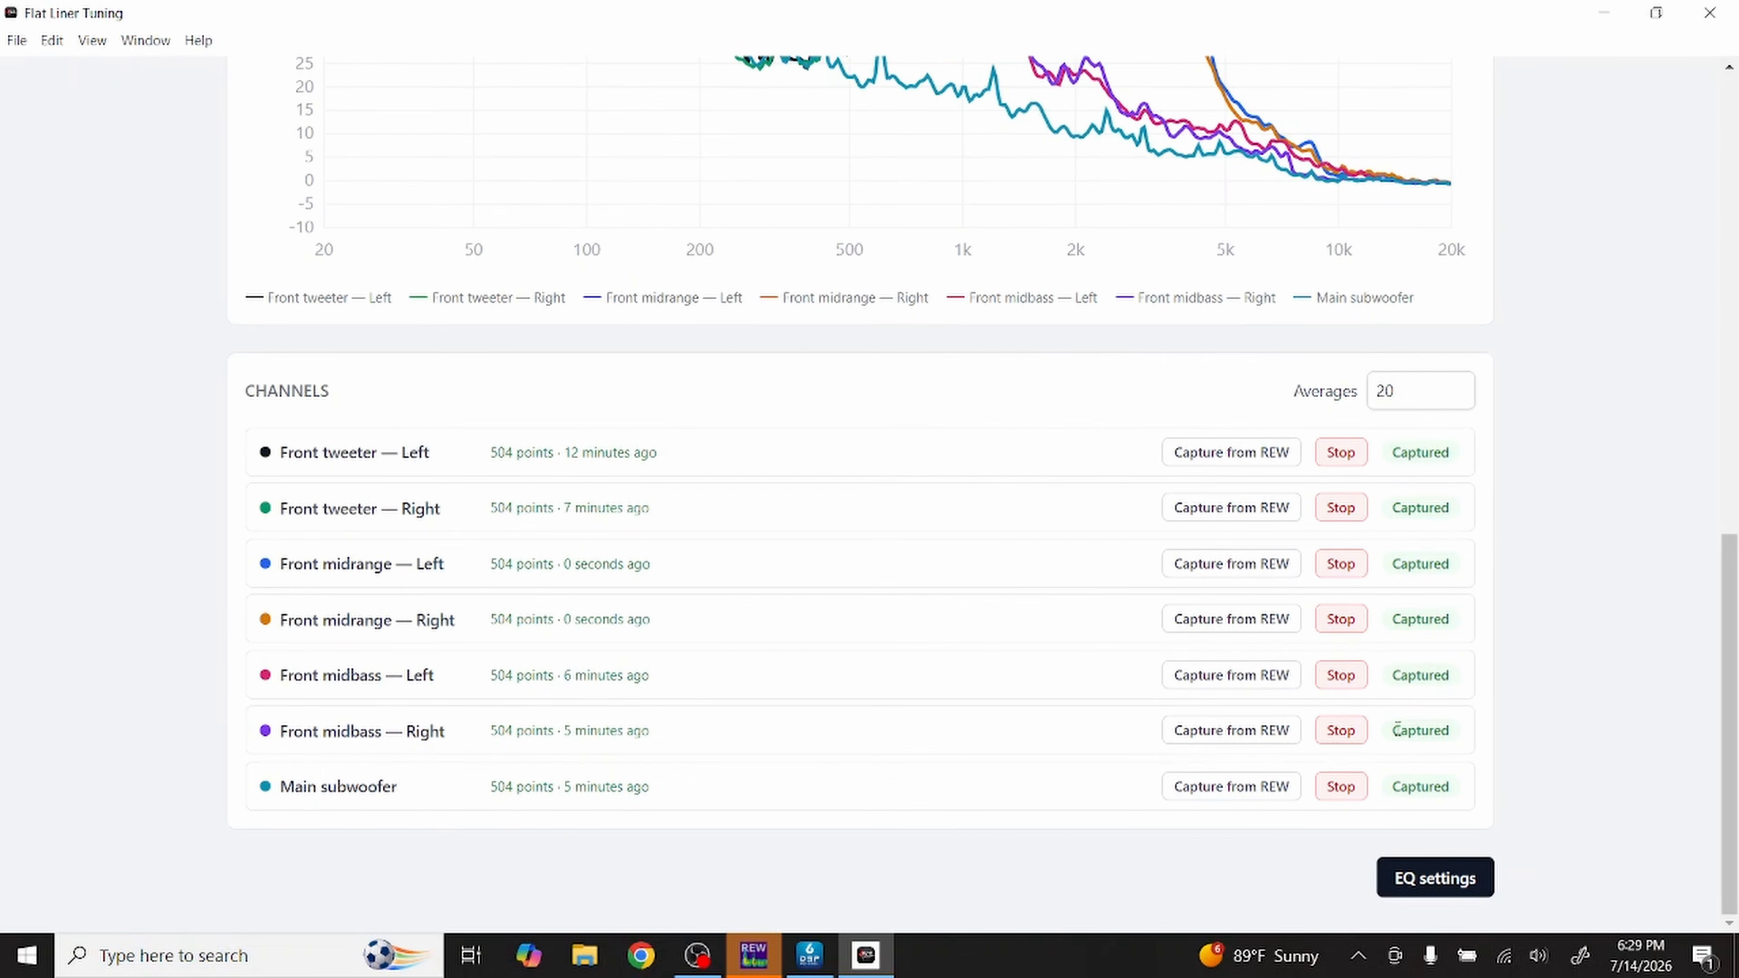
left_click(1447, 882)
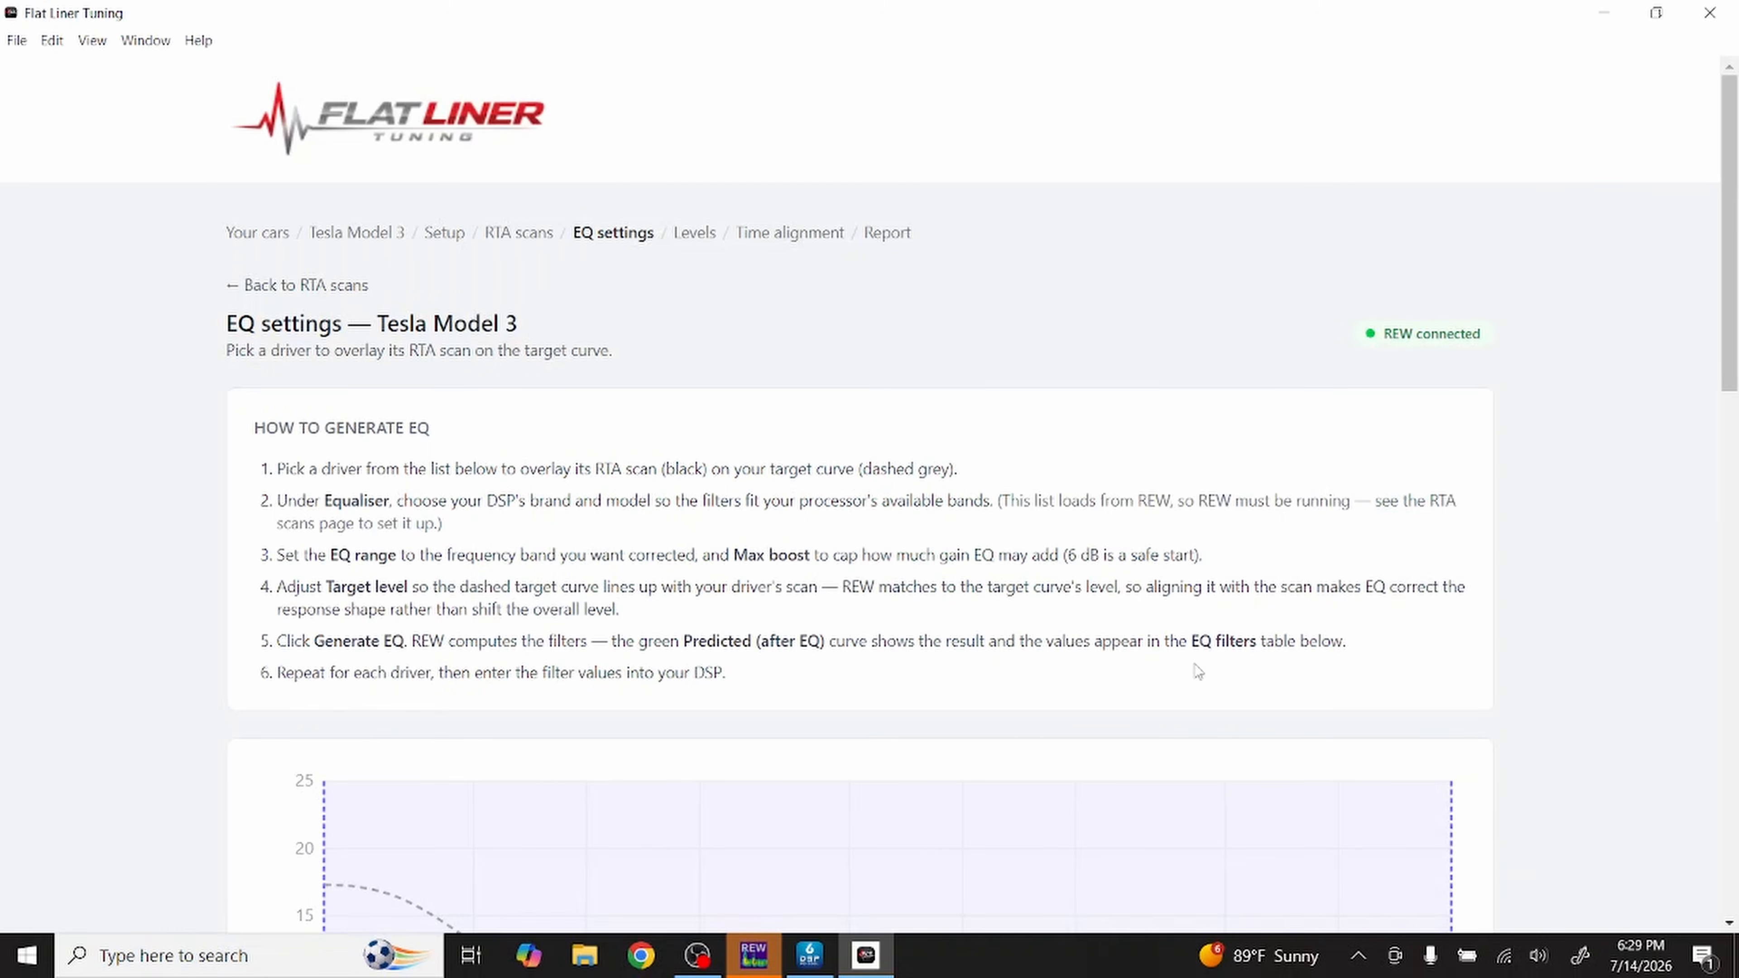
Step: Select the left front midrange, lower its target level to 68.5 dB, and generate its EQ
scroll(1195, 673, "down", 6)
scroll(1195, 668, "down", 8)
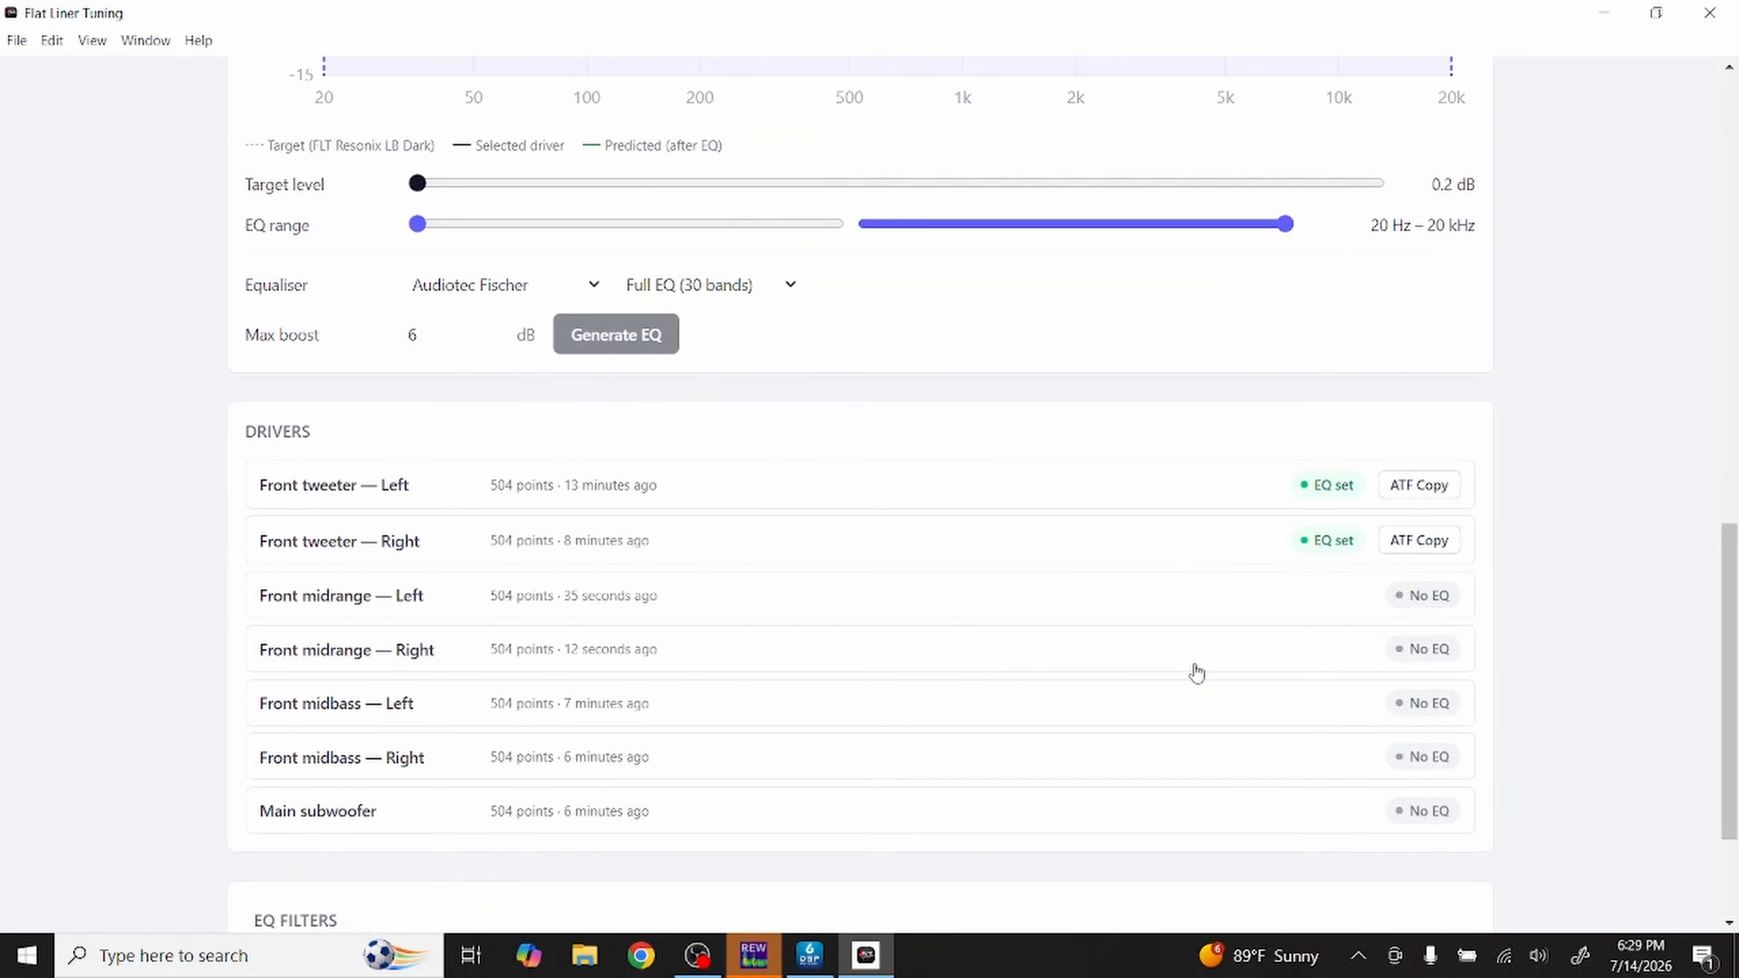
left_click(875, 617)
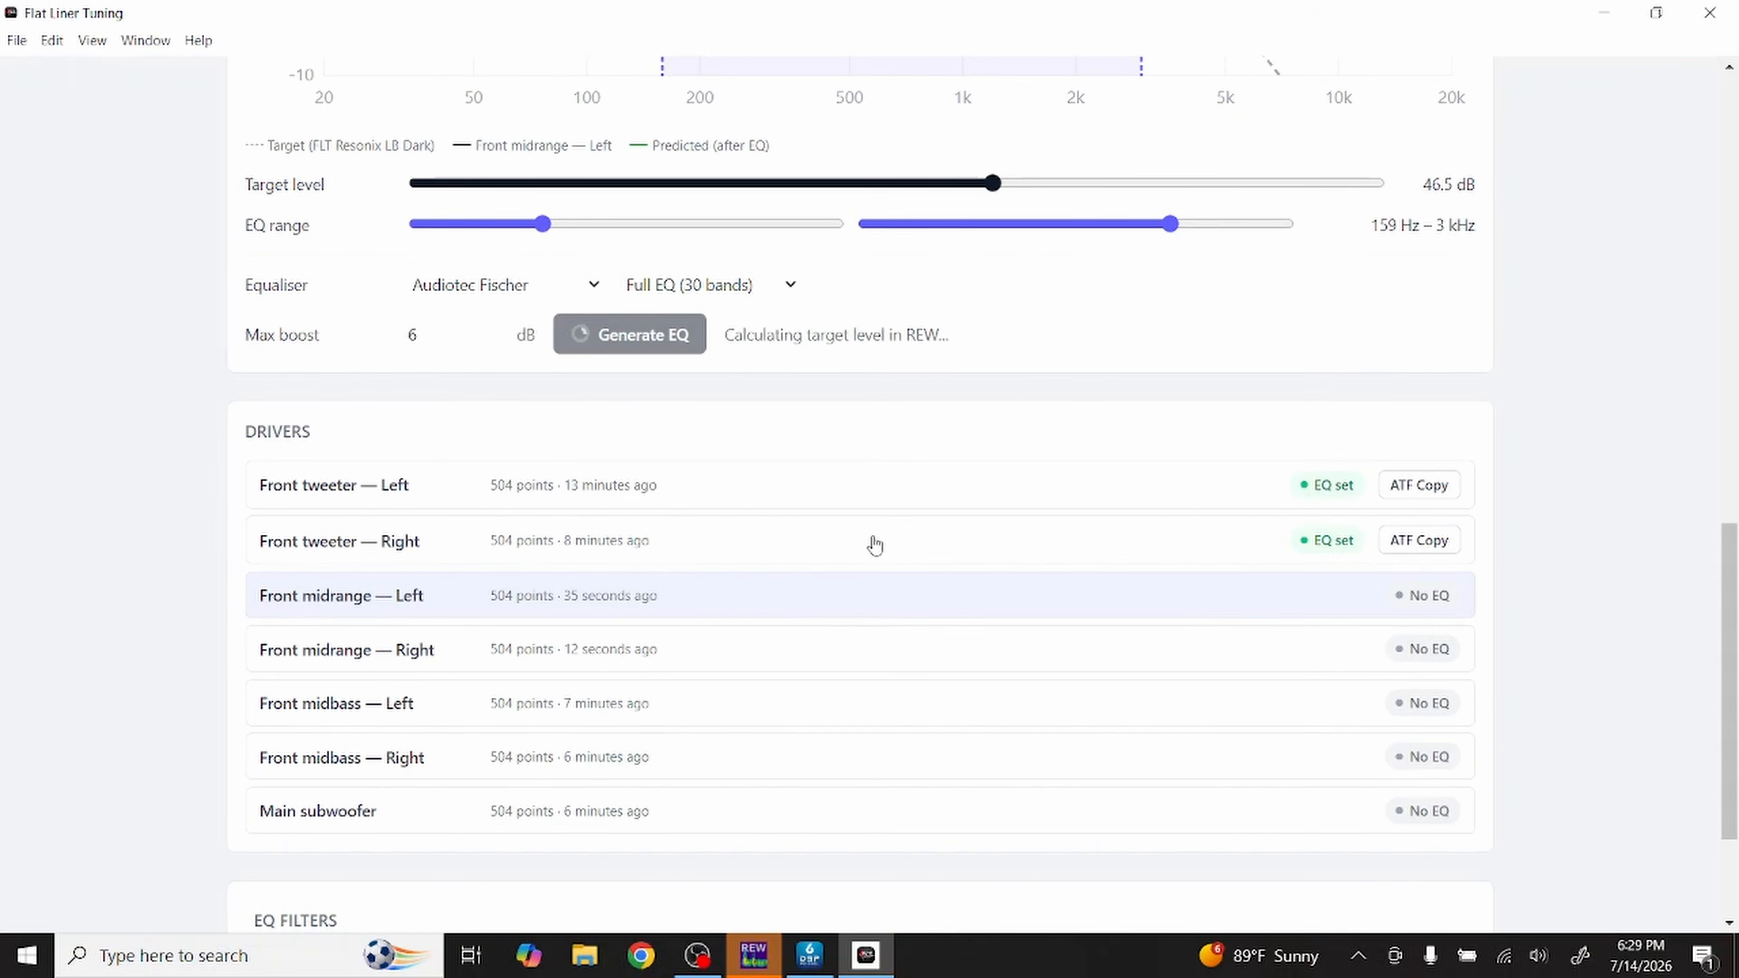
scroll(875, 545, "up", 5)
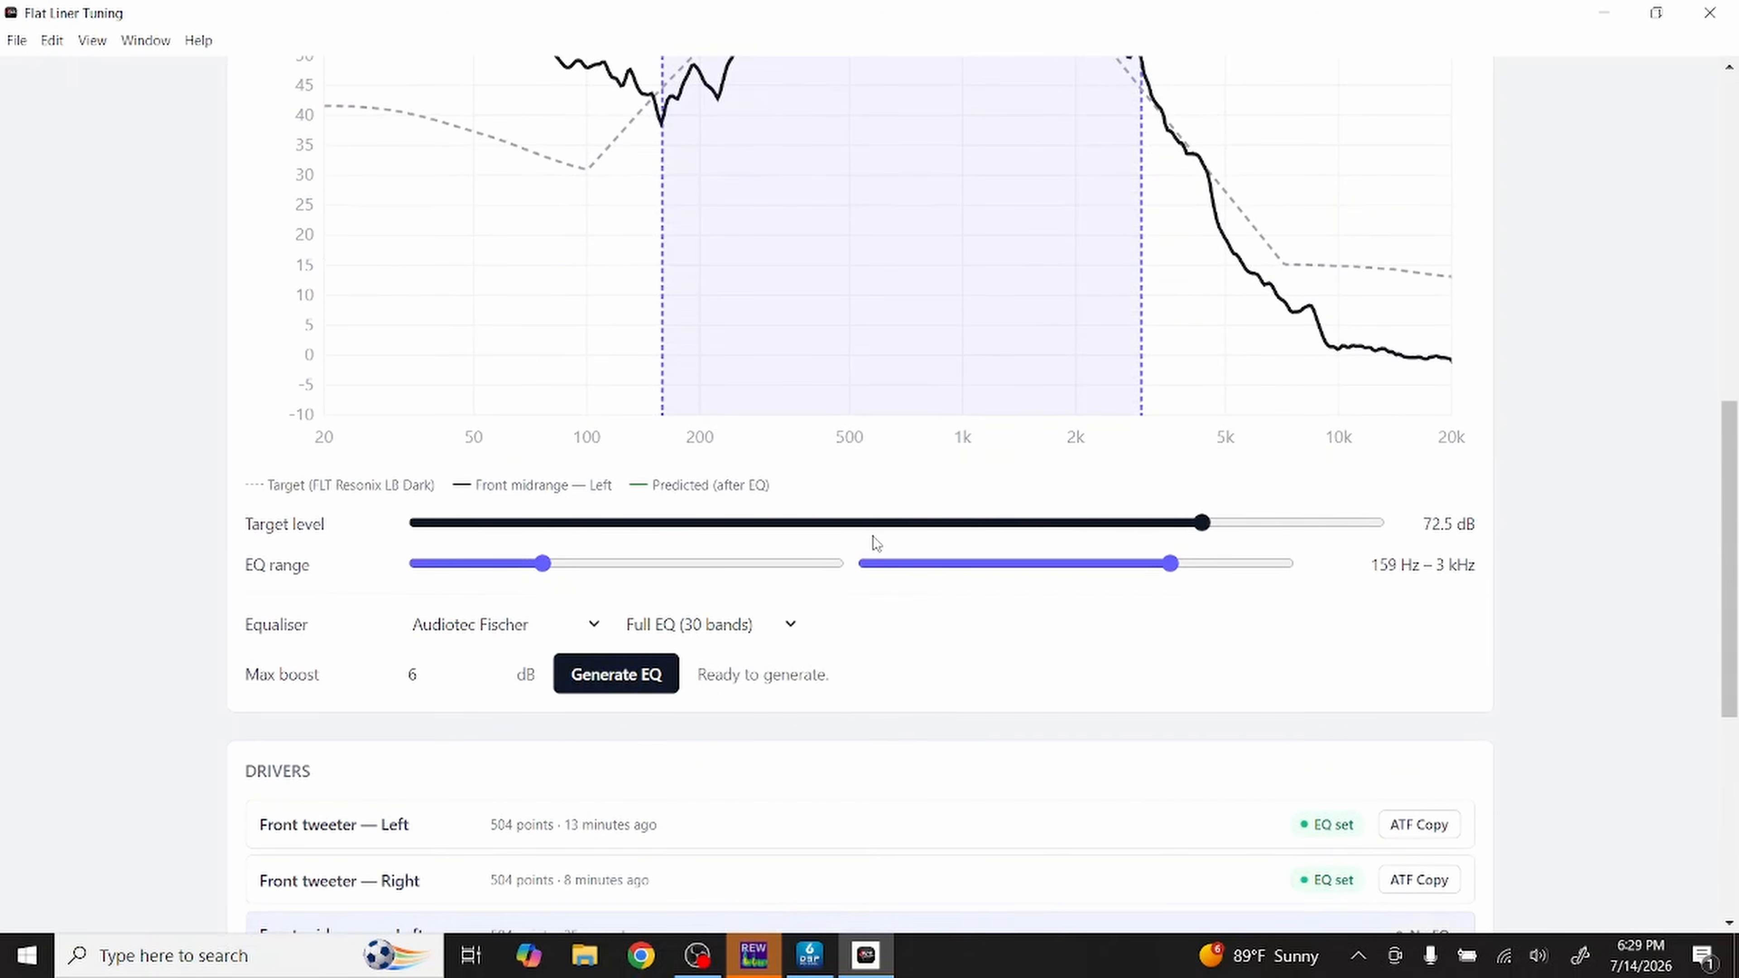
scroll(872, 536, "up", 3)
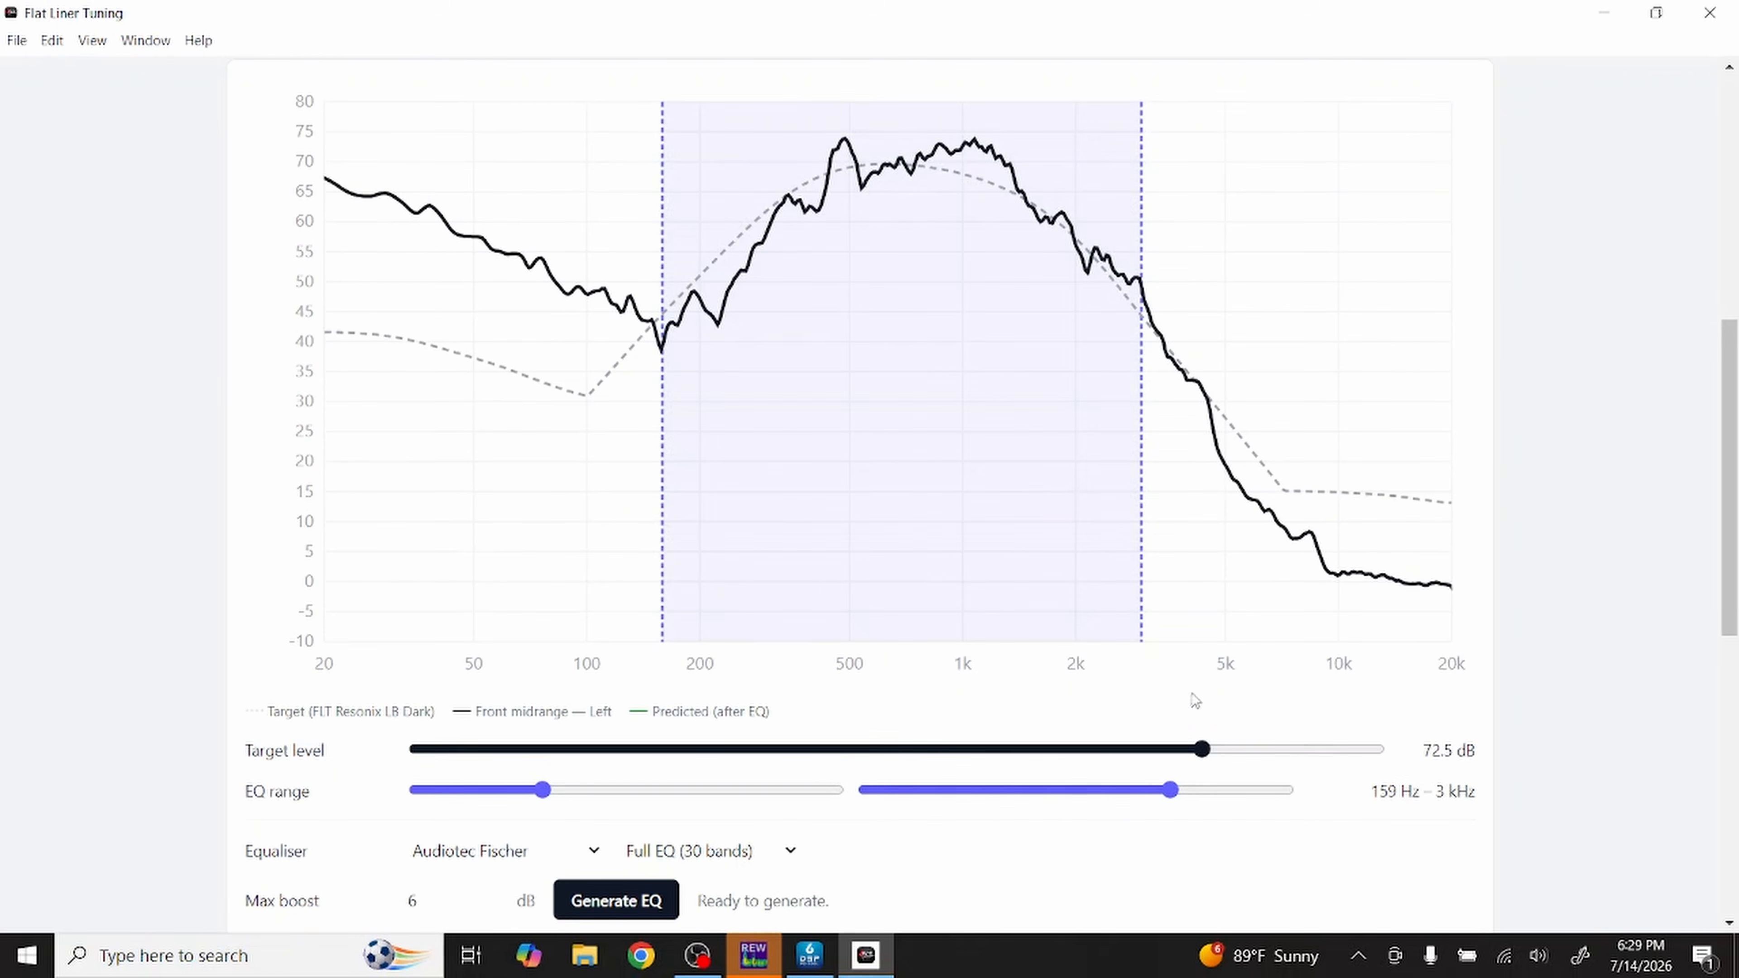
left_click_drag(1204, 753, 1170, 763)
left_click(604, 896)
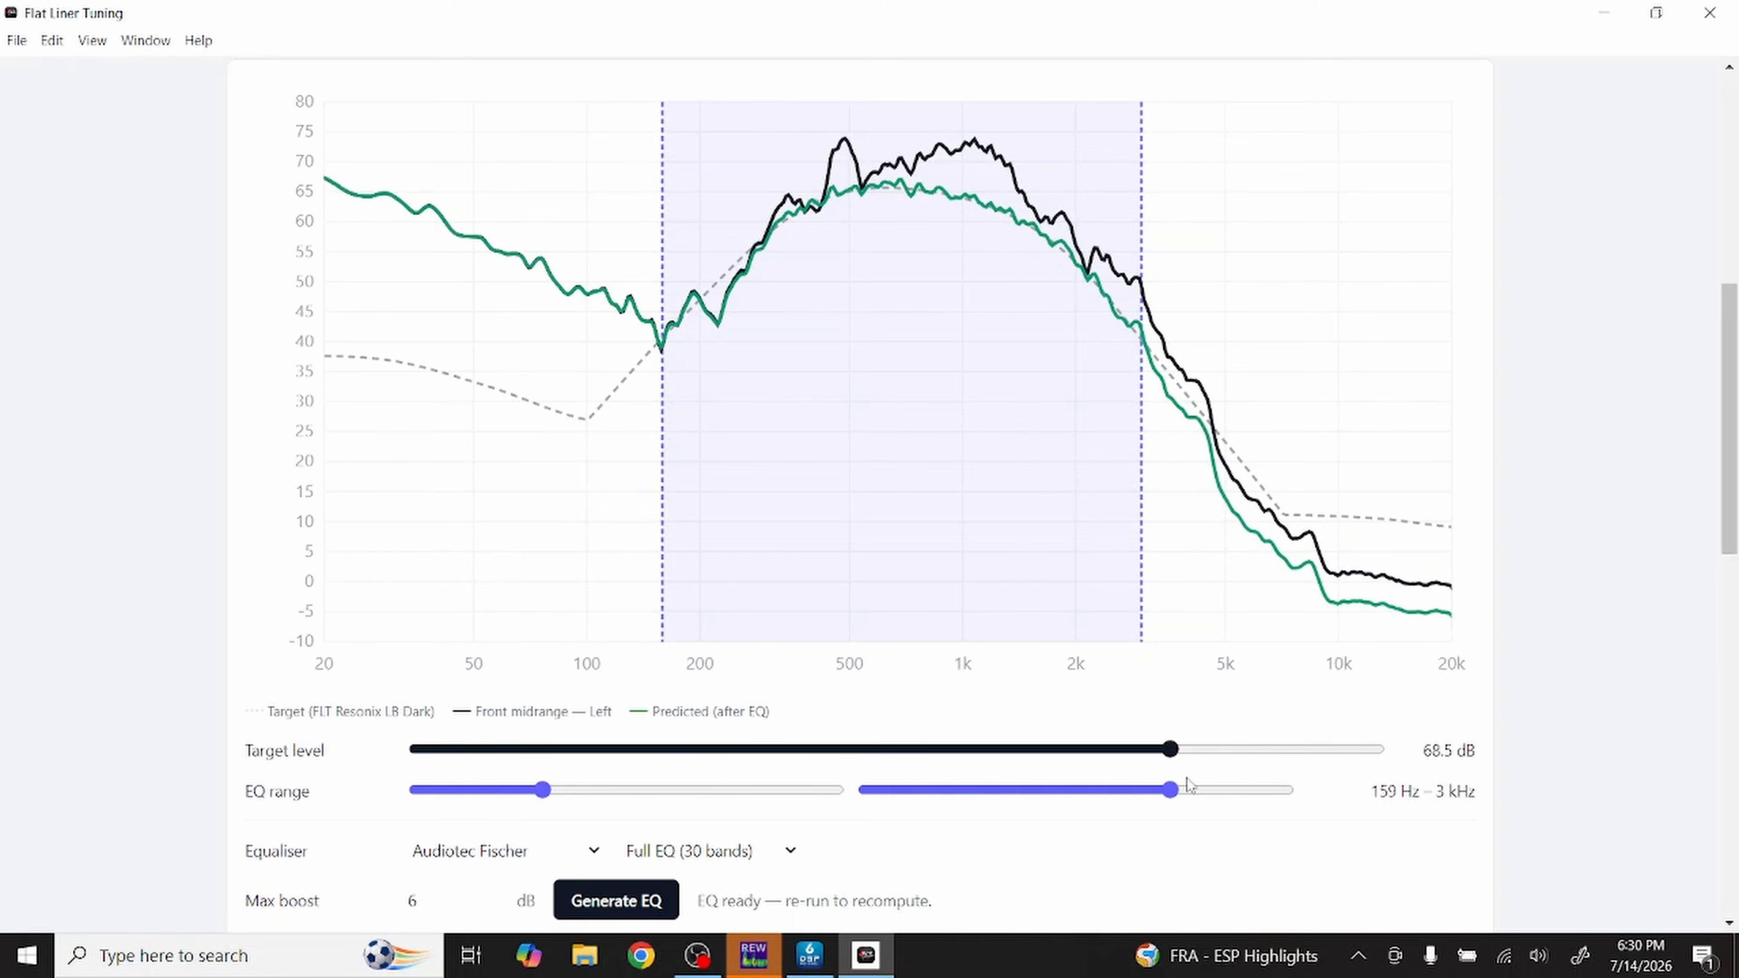
Step: Extend the left front midrange's upper EQ range limit to 6.1 kHz and regenerate its EQ
left_click_drag(1173, 789, 1214, 767)
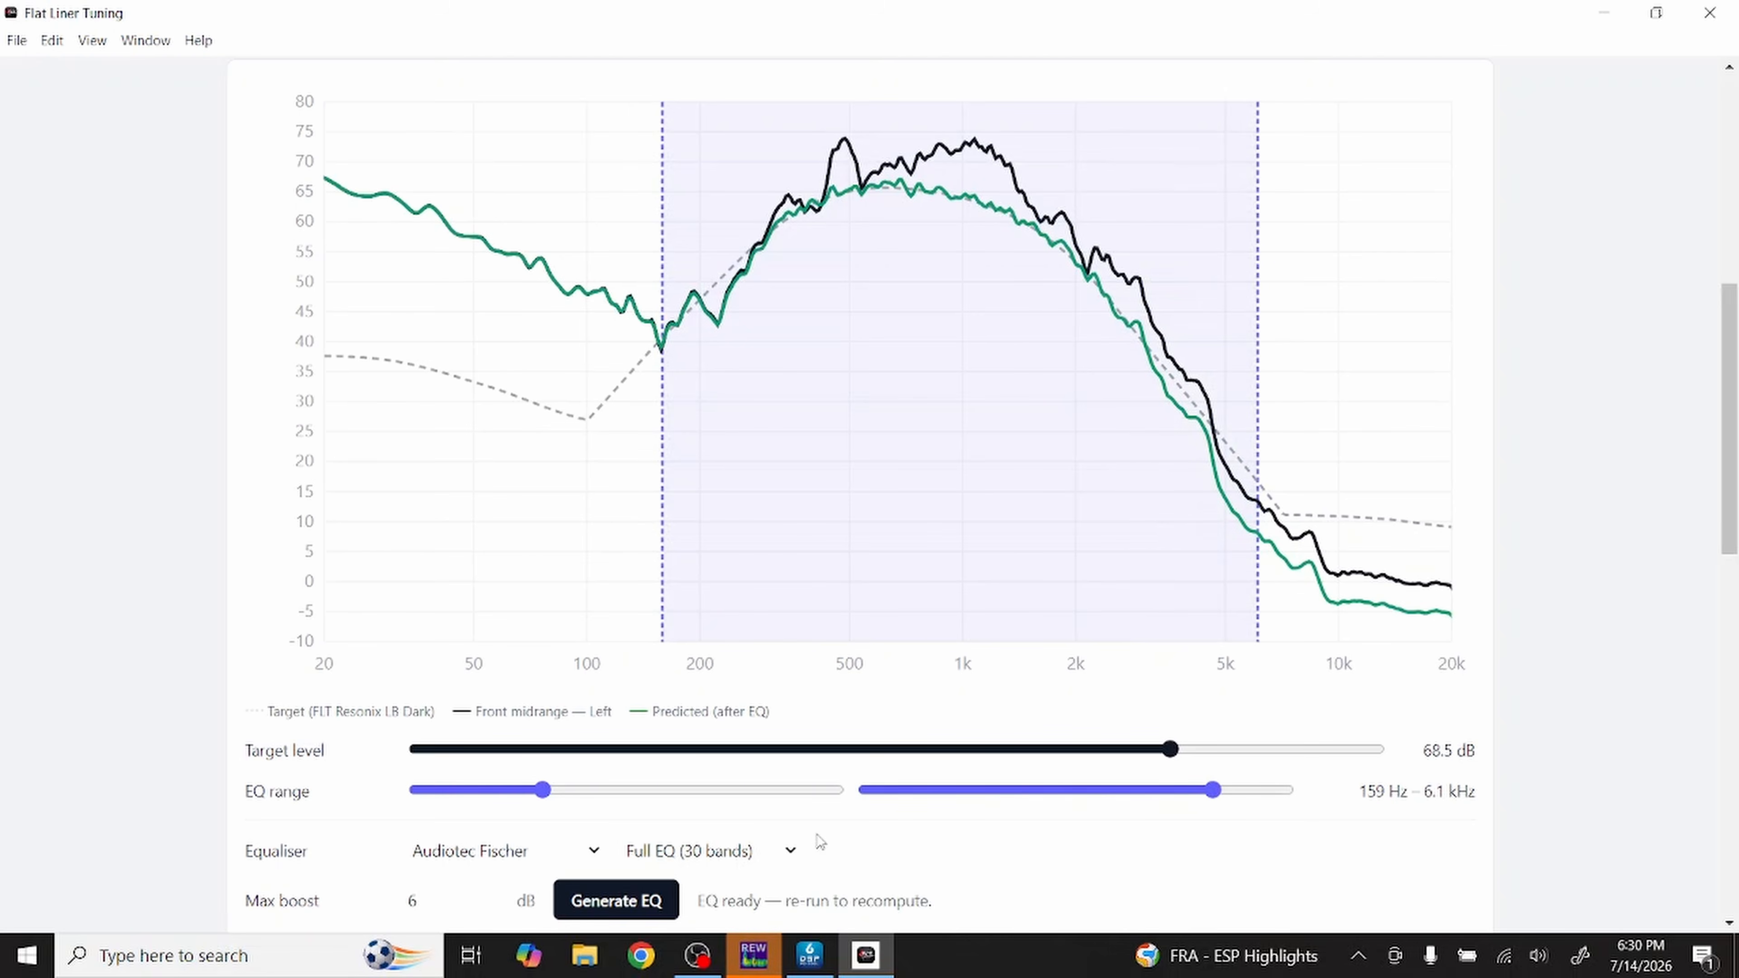
left_click(629, 908)
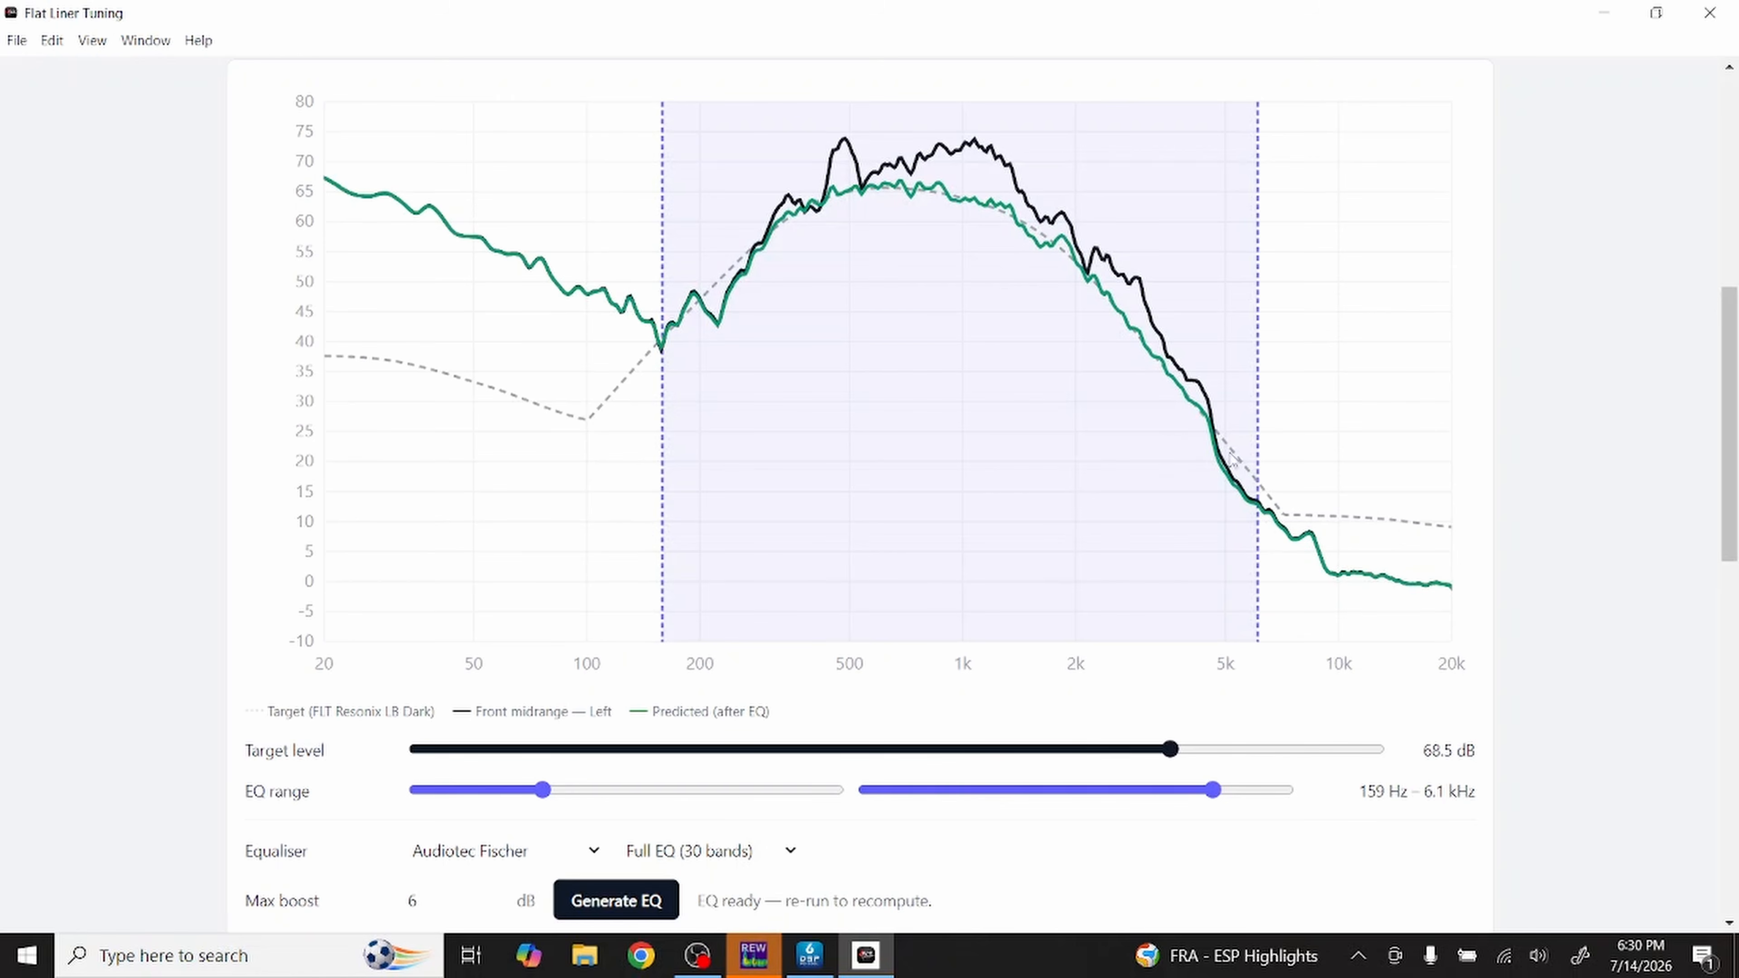
left_click(461, 896)
Step: Select the right front midrange, set its target level to 70.5 dB, and extend its upper EQ range limit to 6.2 kHz
scroll(856, 631, "down", 10)
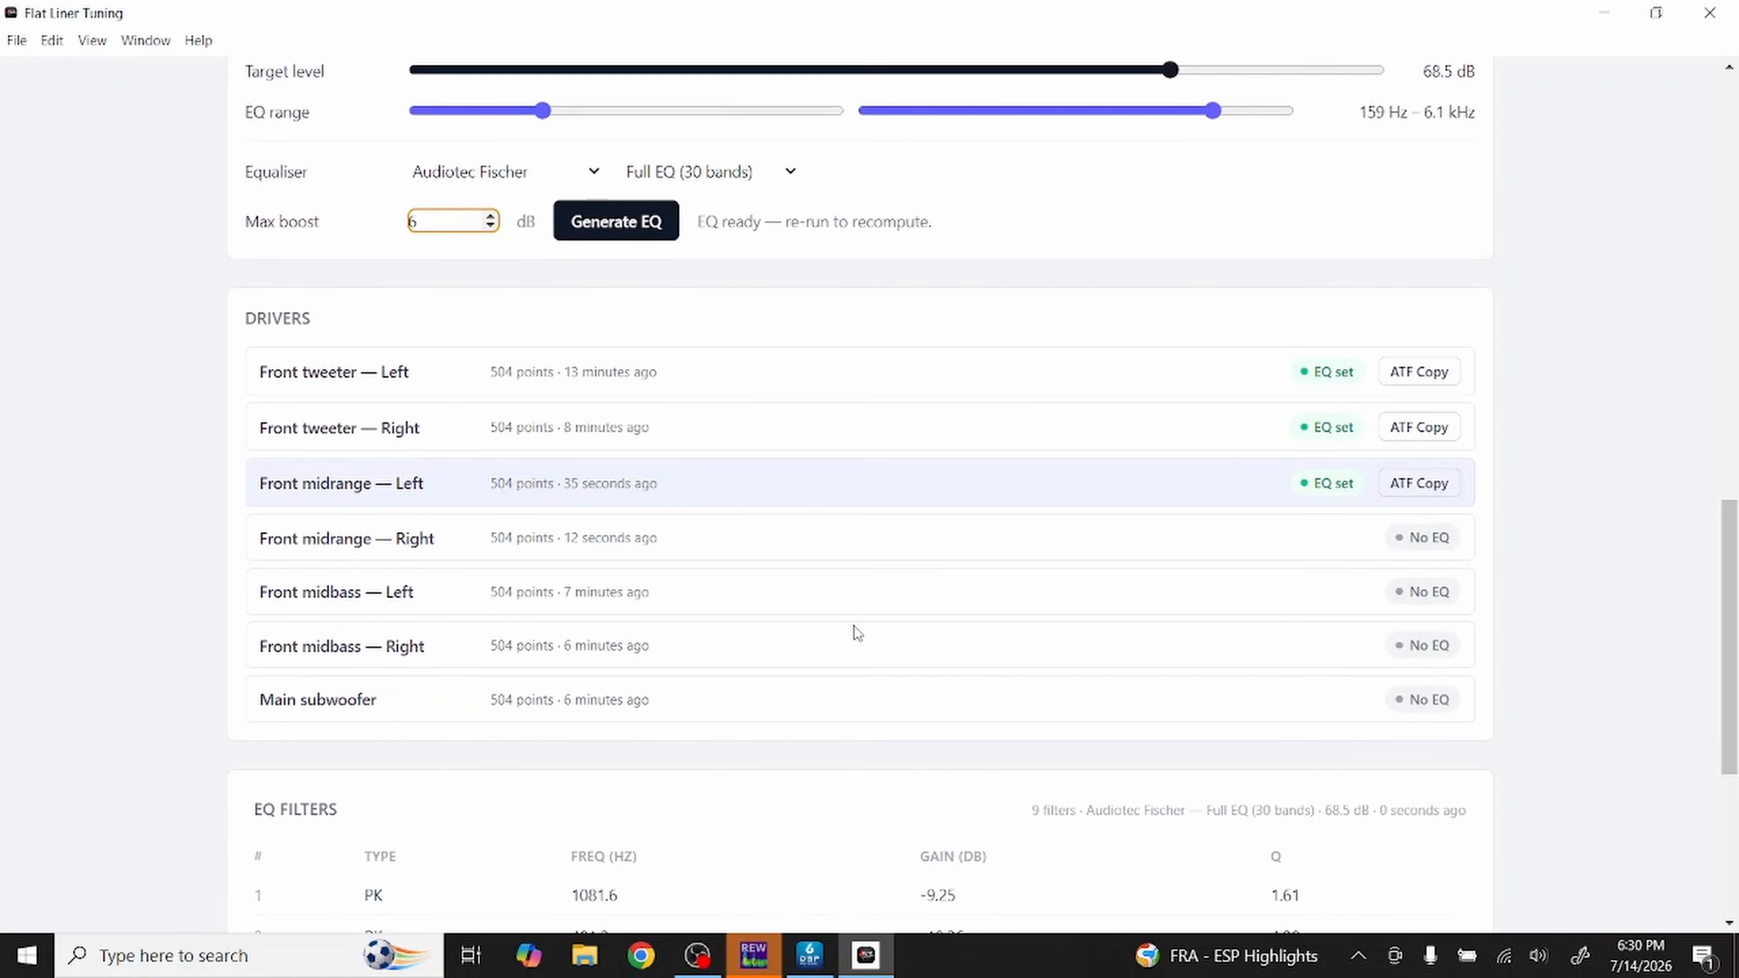
left_click(831, 552)
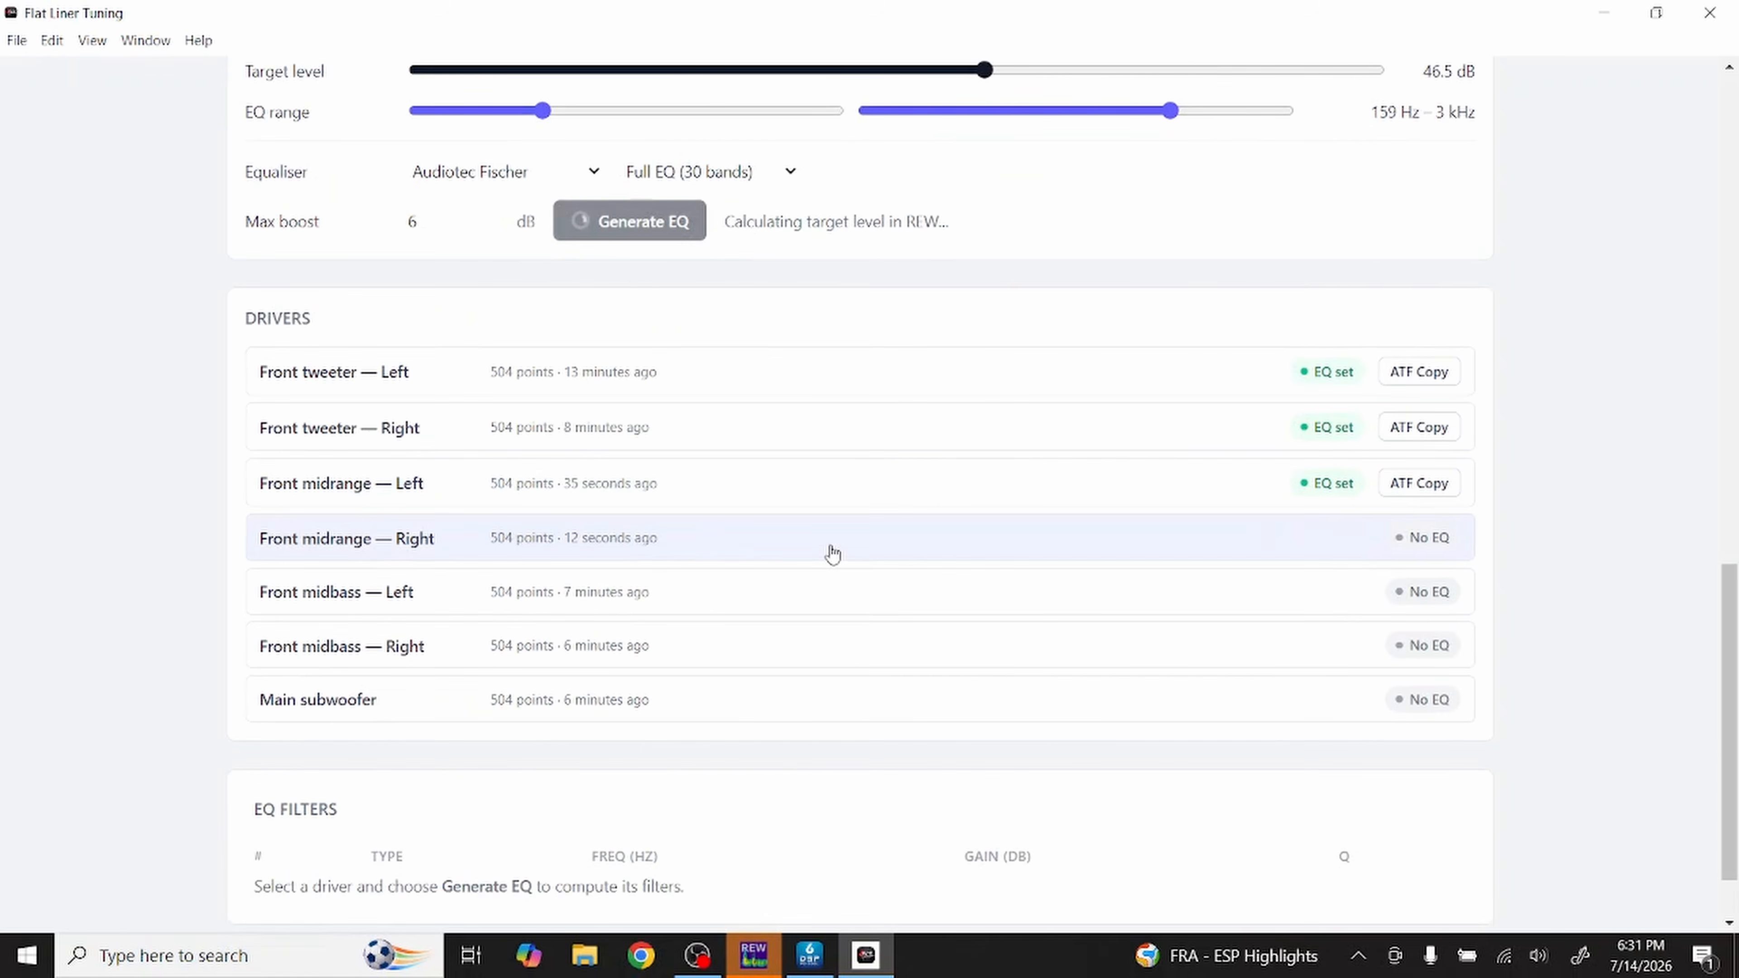
scroll(949, 472, "up", 1)
scroll(949, 471, "up", 5)
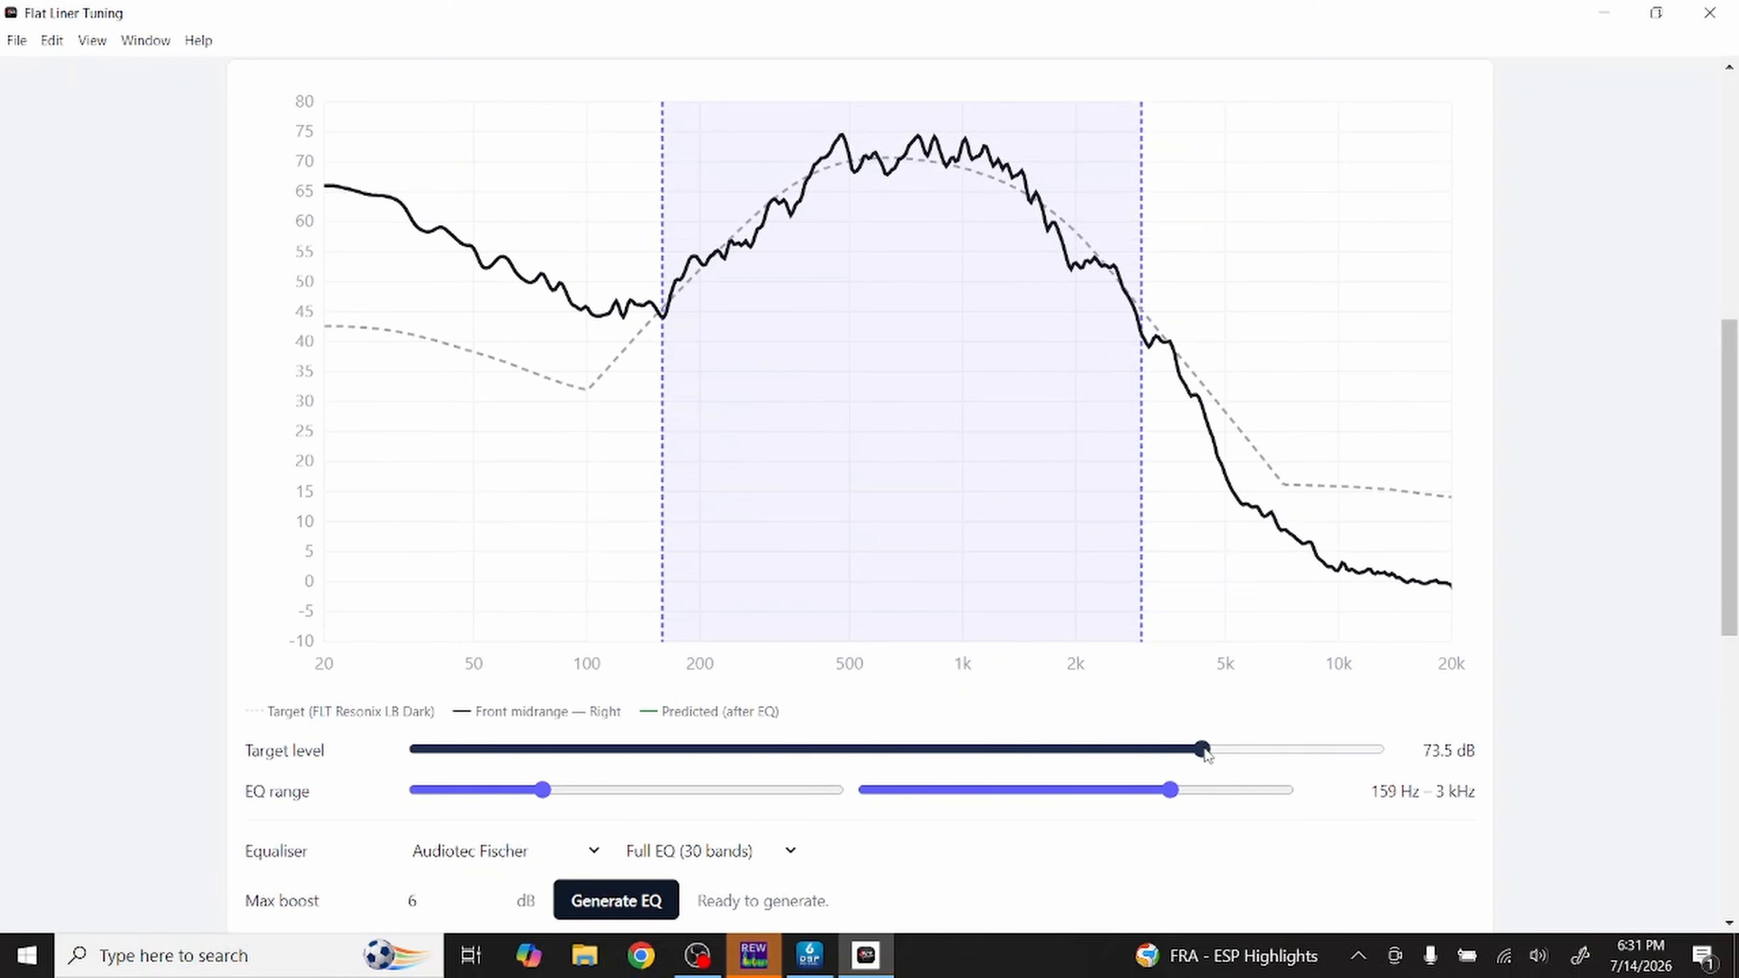
left_click_drag(1204, 753, 1179, 767)
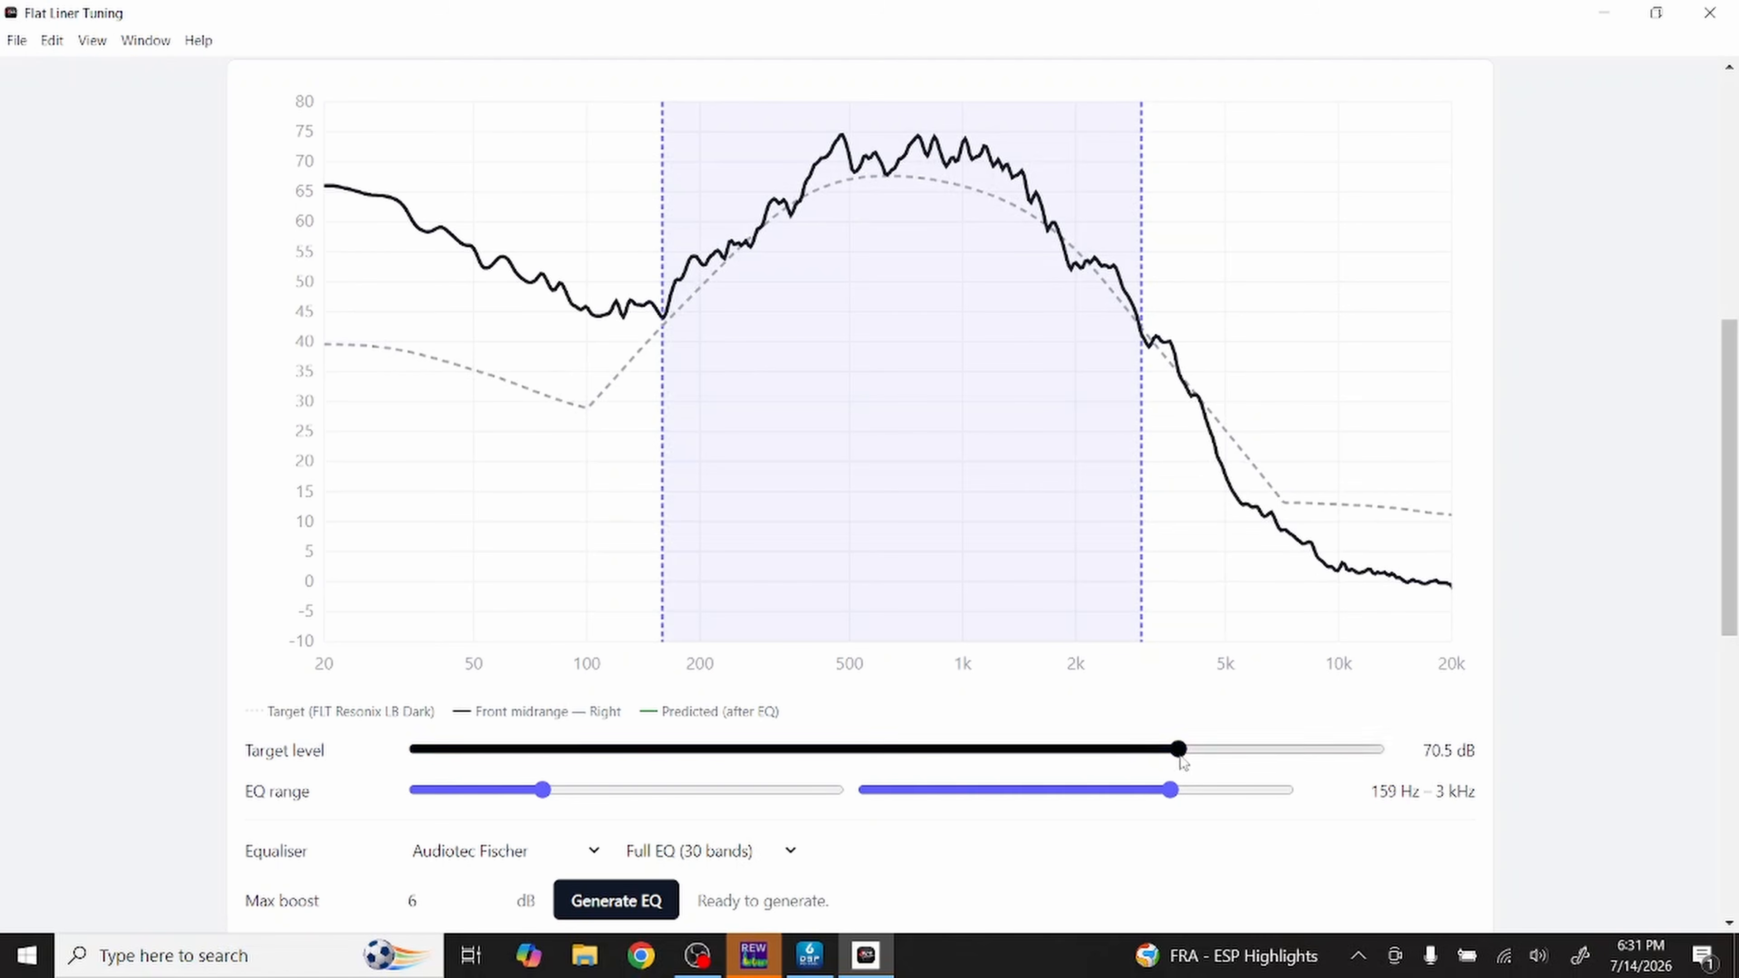
left_click_drag(1172, 794, 1214, 782)
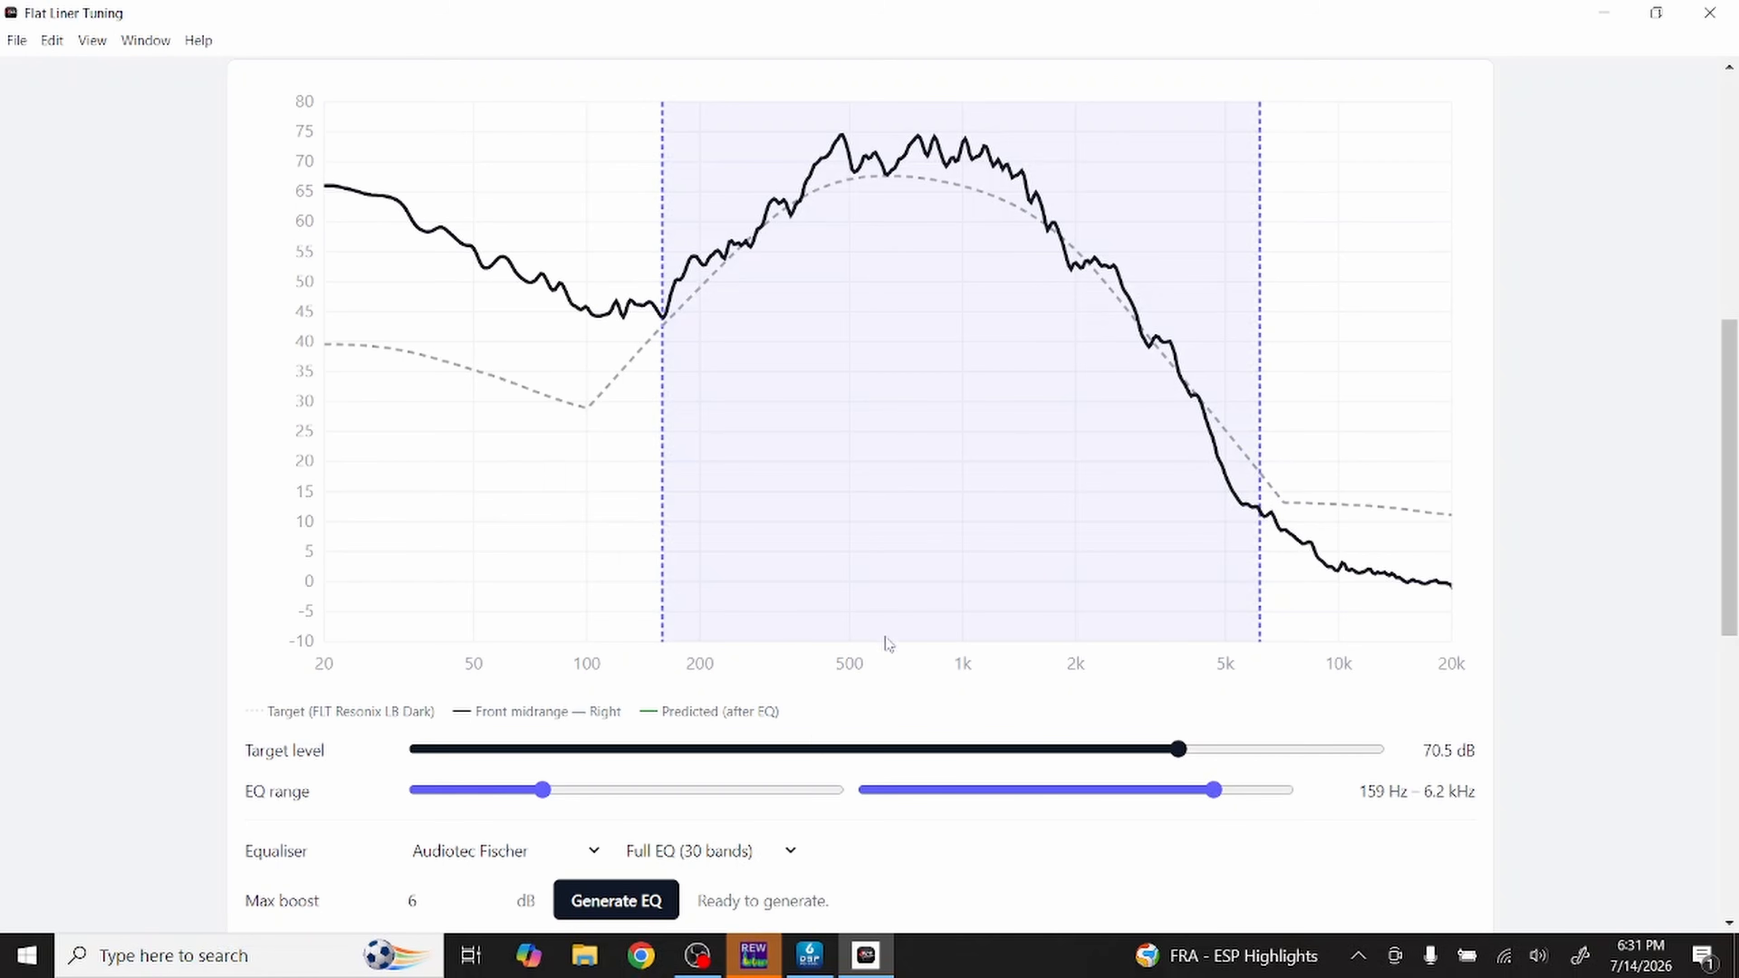
Step: Generate the EQ for the right front midrange
left_click(620, 901)
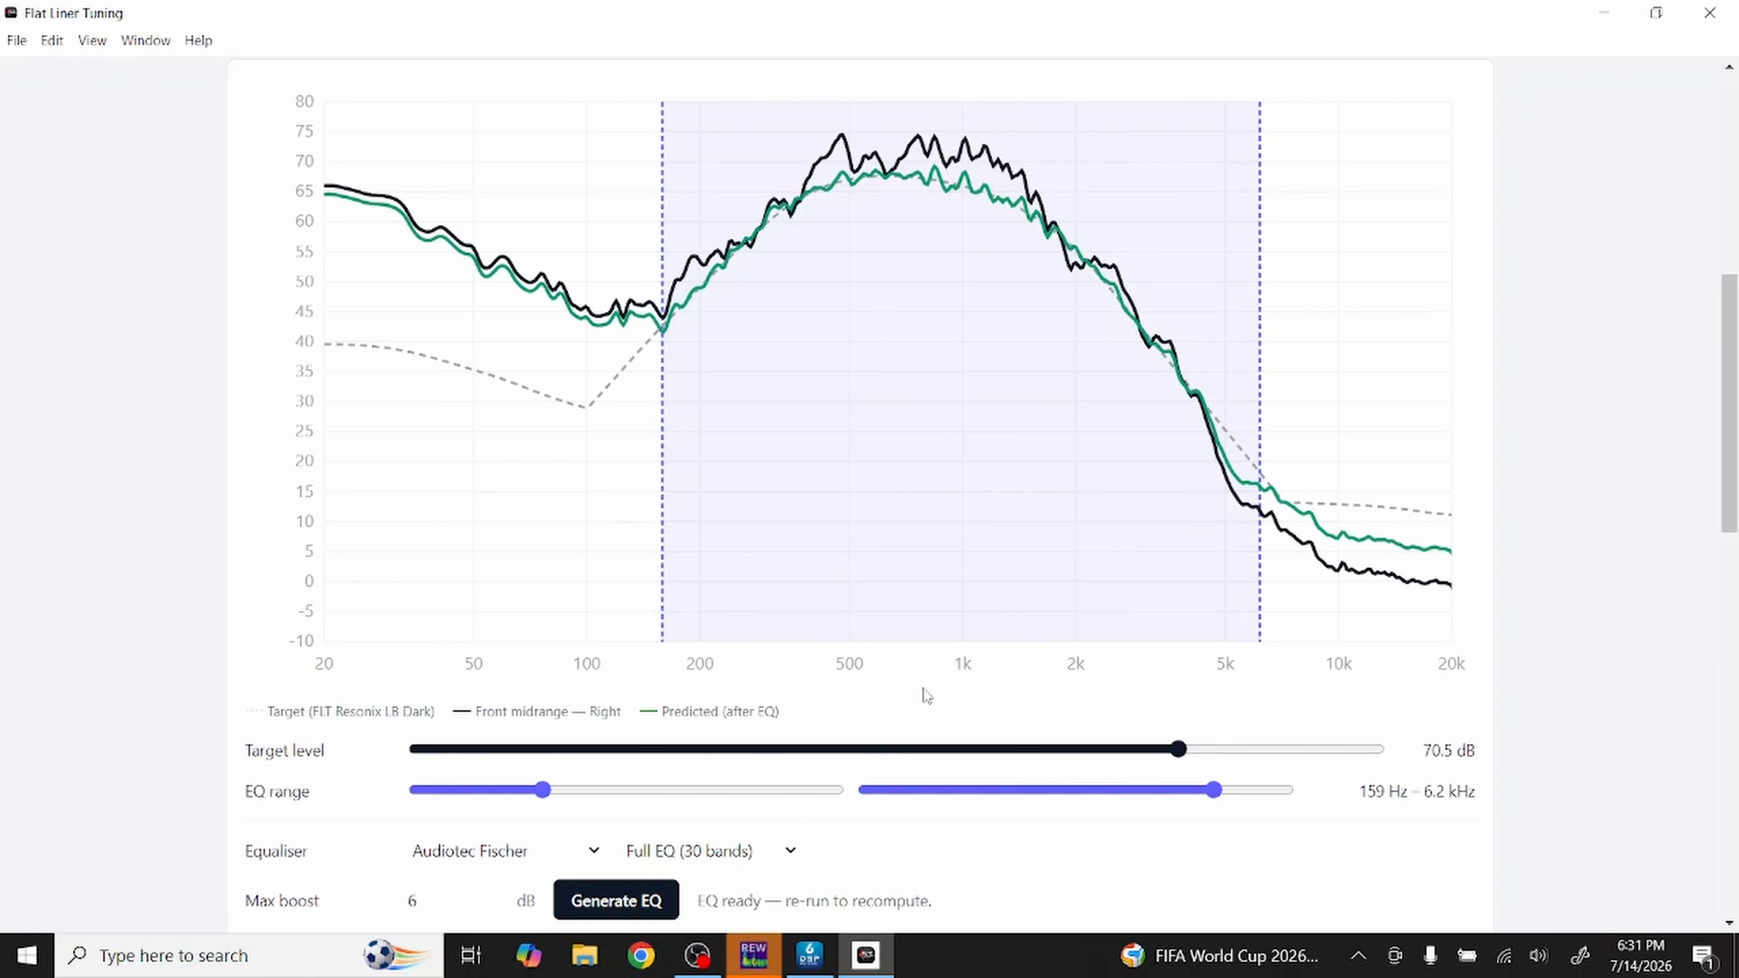
key("alt+Tab")
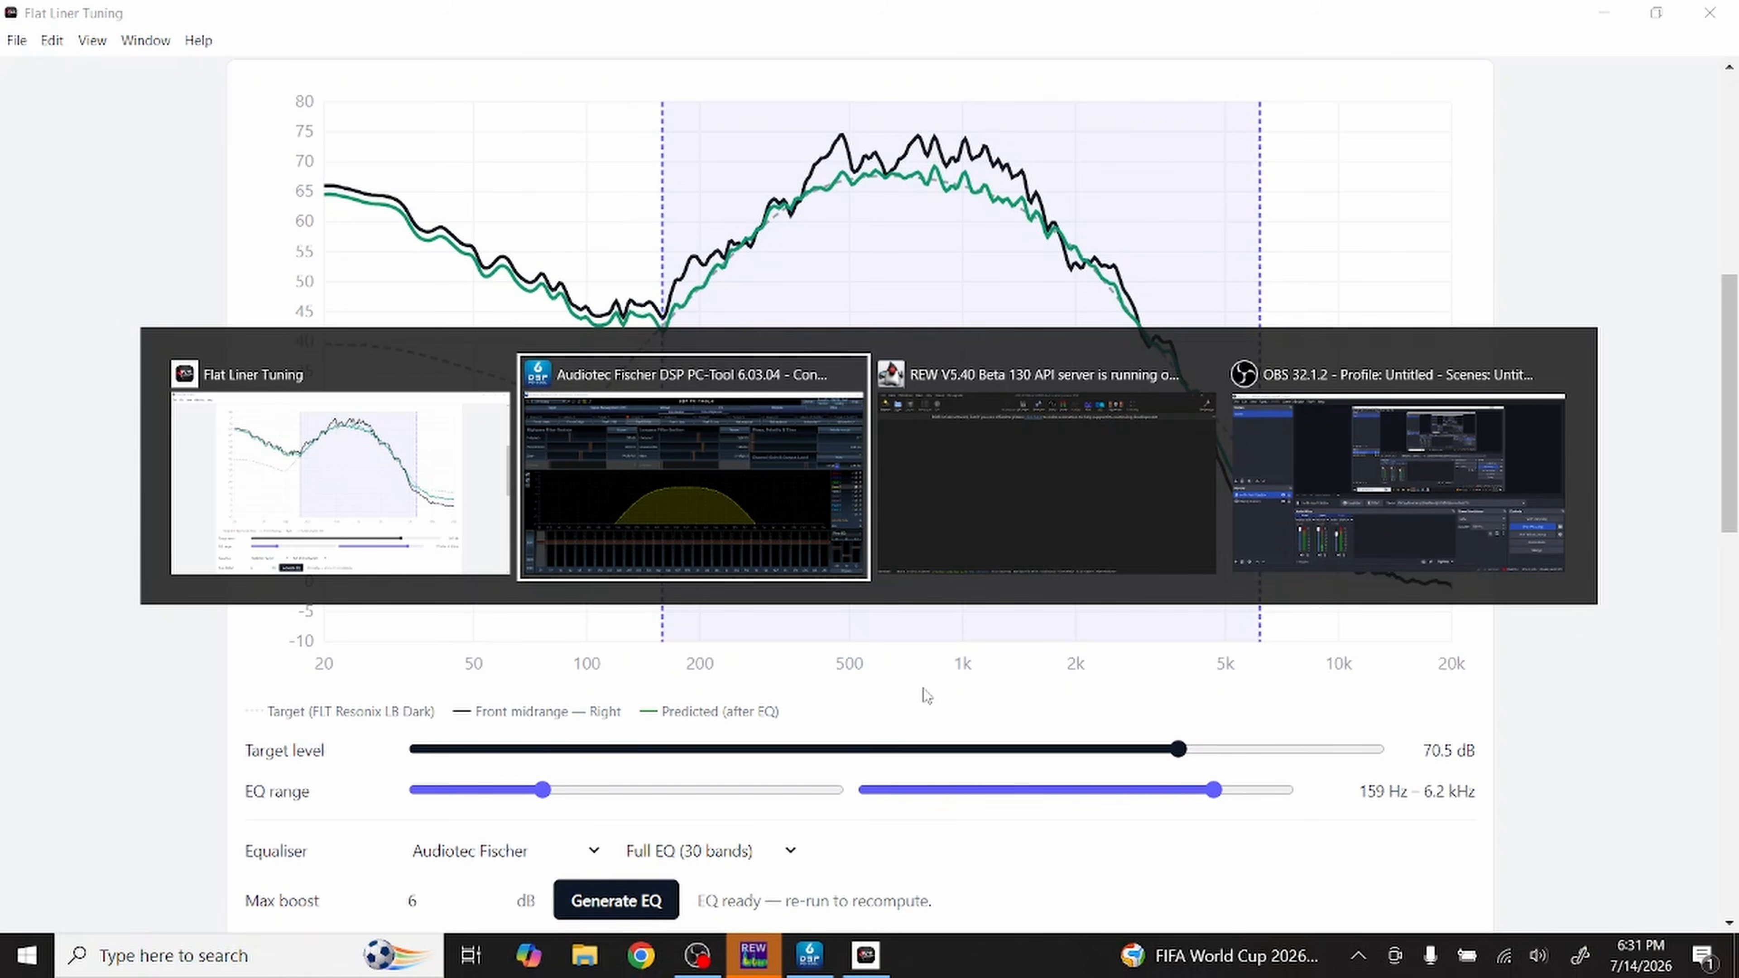
key("alt+Tab")
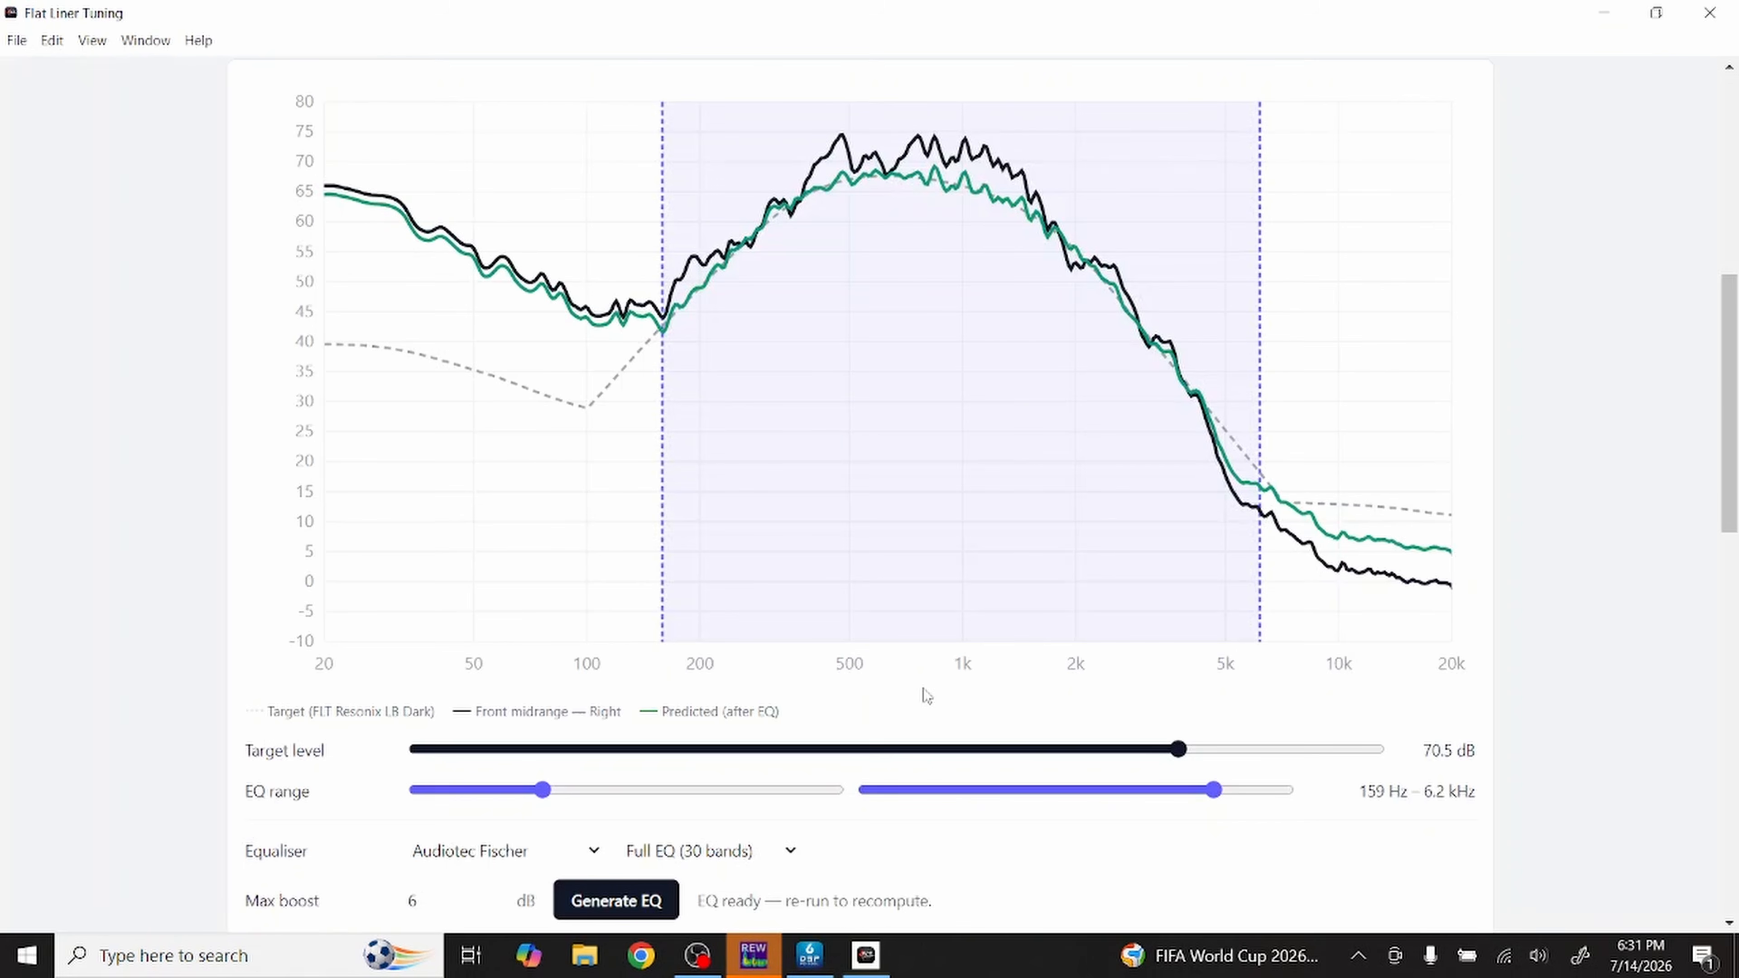
Step: Select the left front midbass and lower its target level to 71.0 dB
scroll(1071, 580, "down", 8)
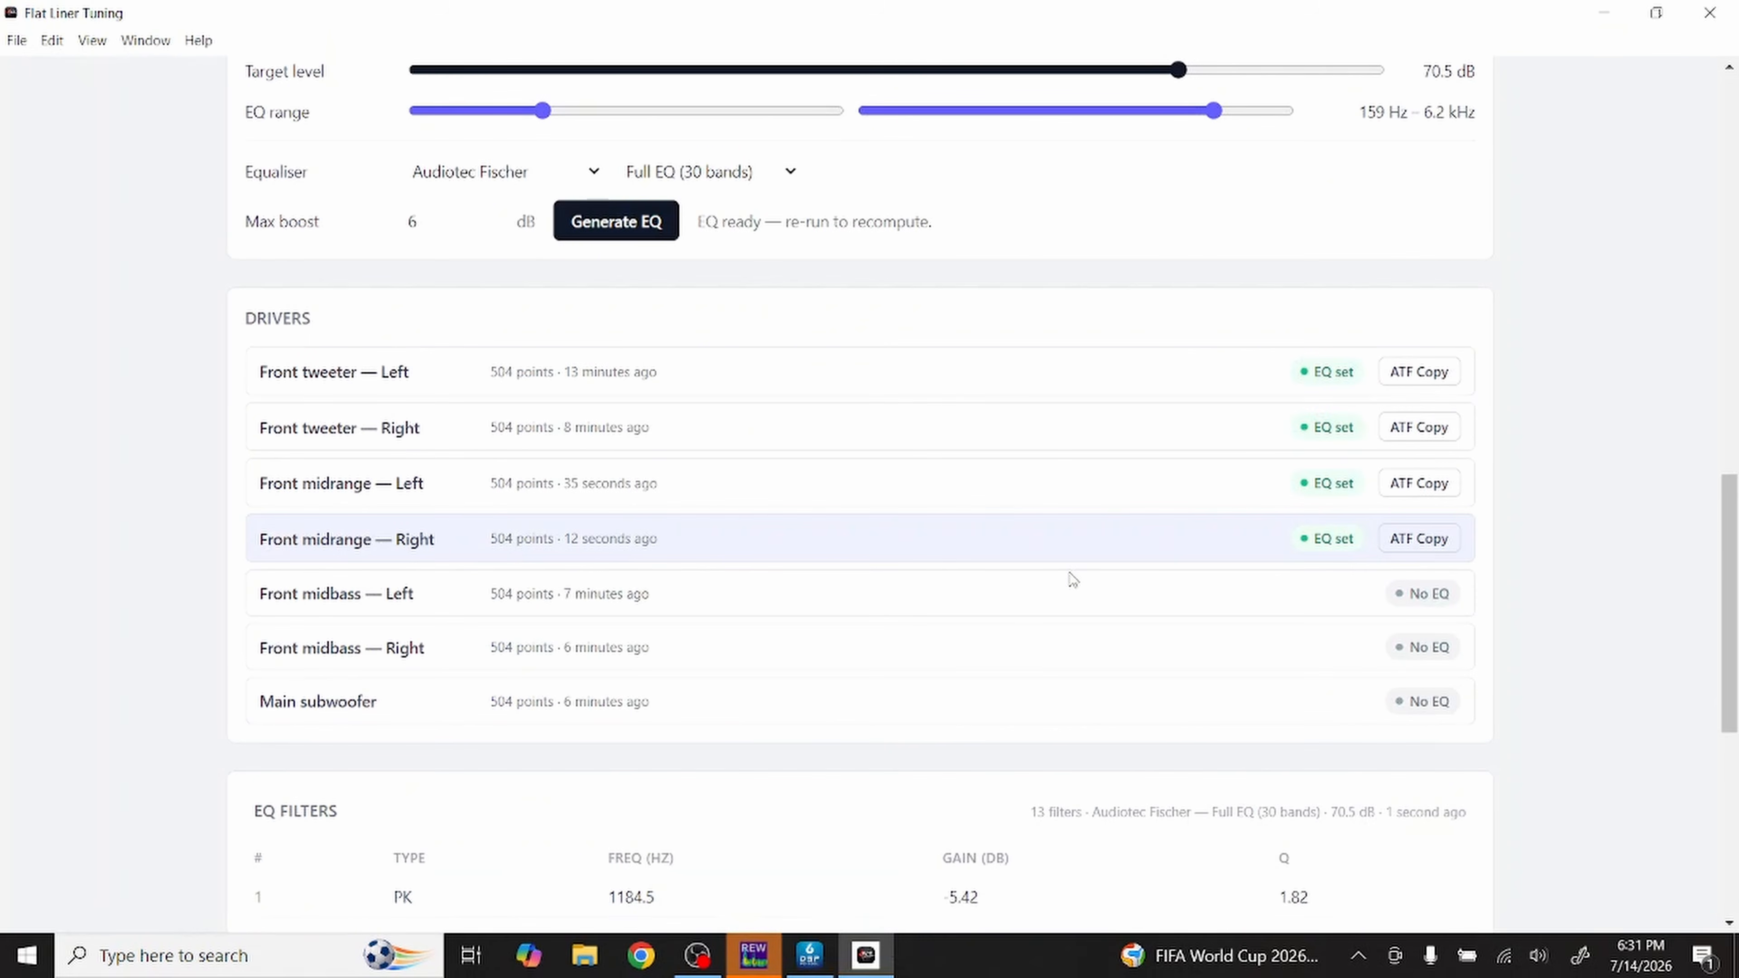
left_click(961, 608)
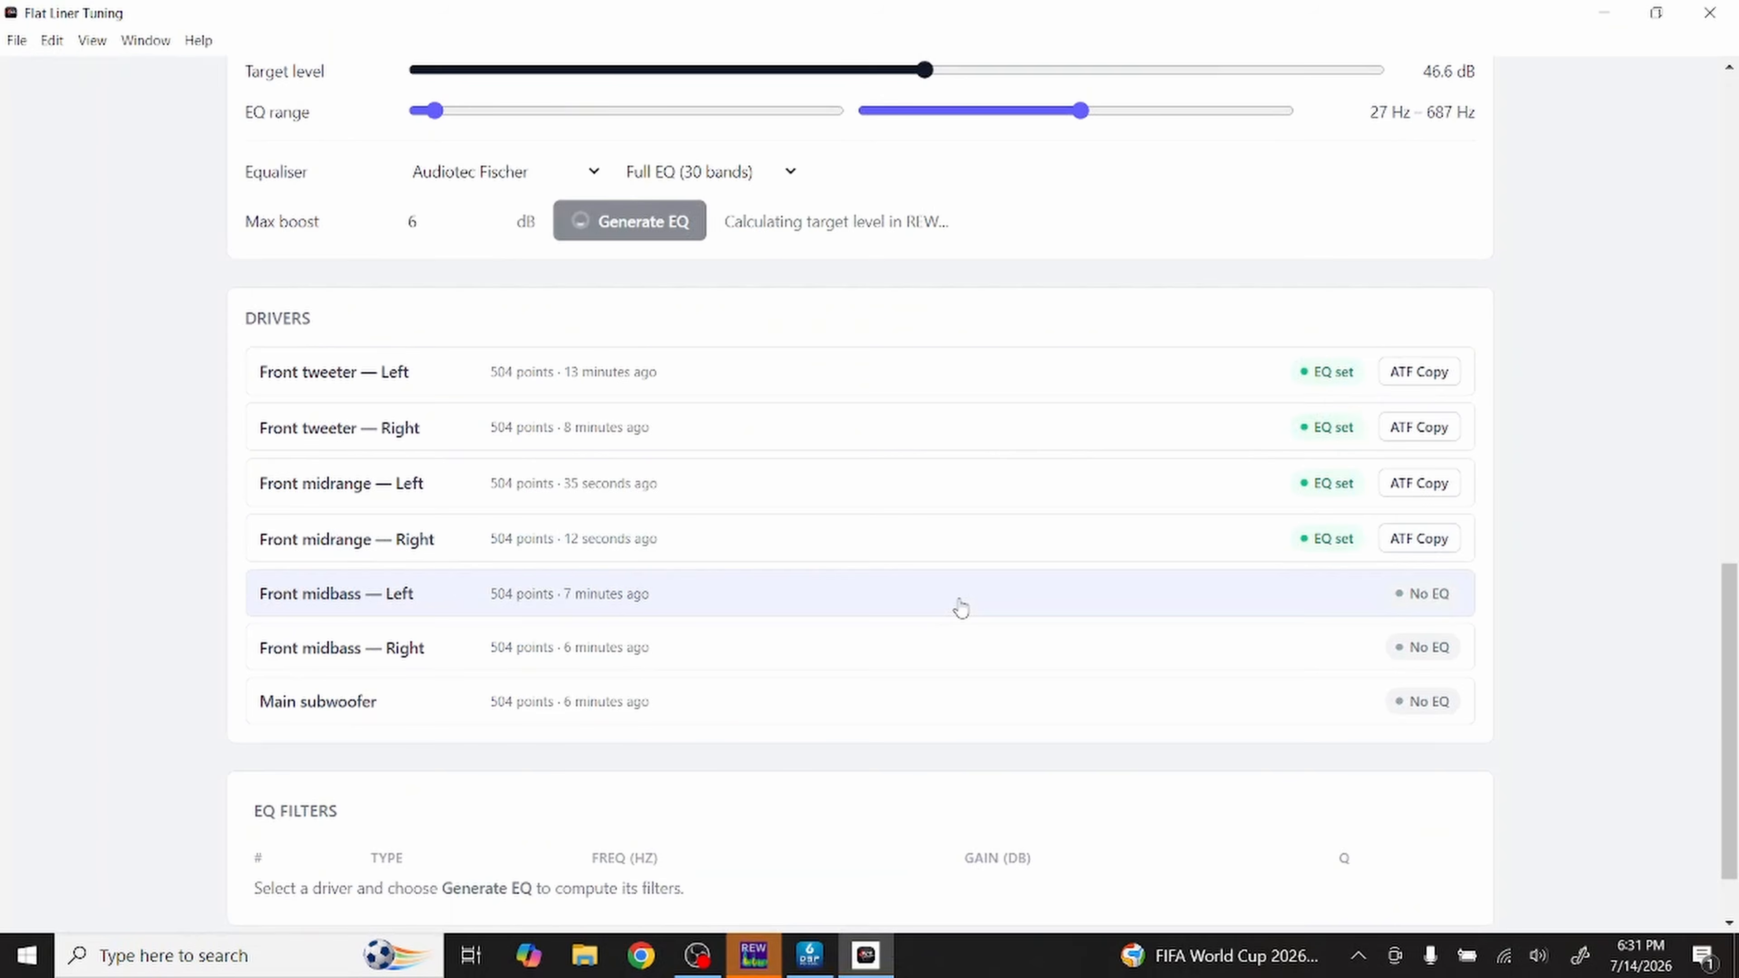
scroll(960, 608, "up", 8)
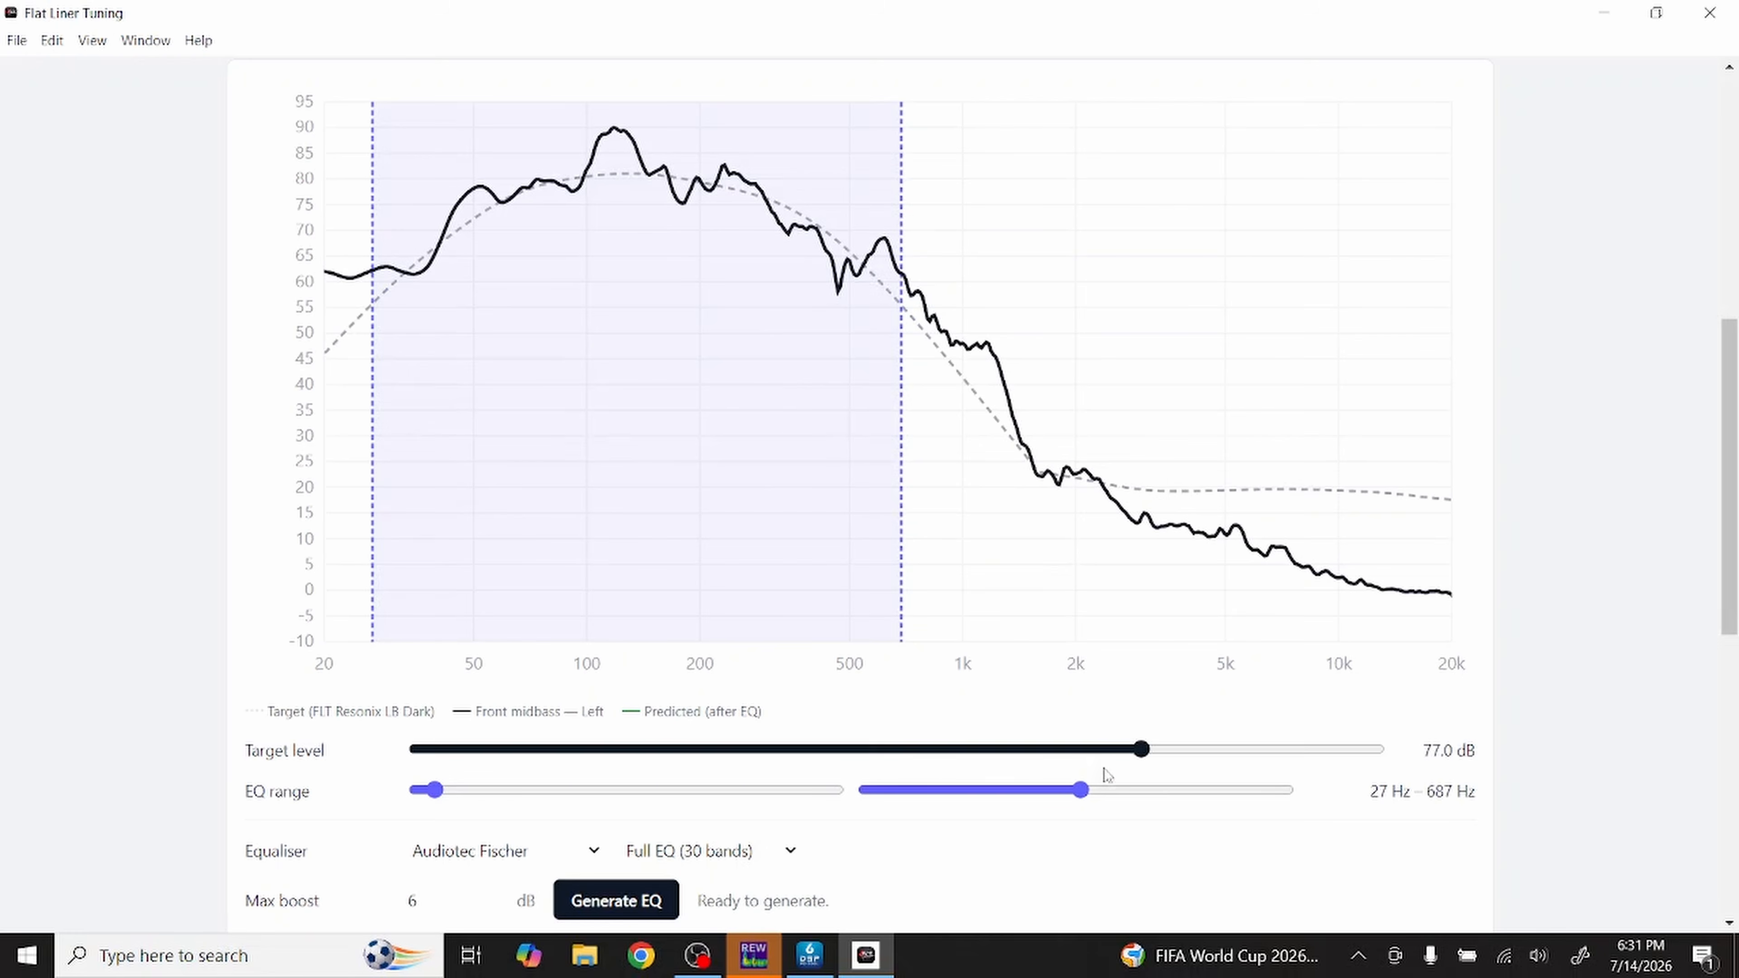
left_click_drag(1143, 751, 1099, 779)
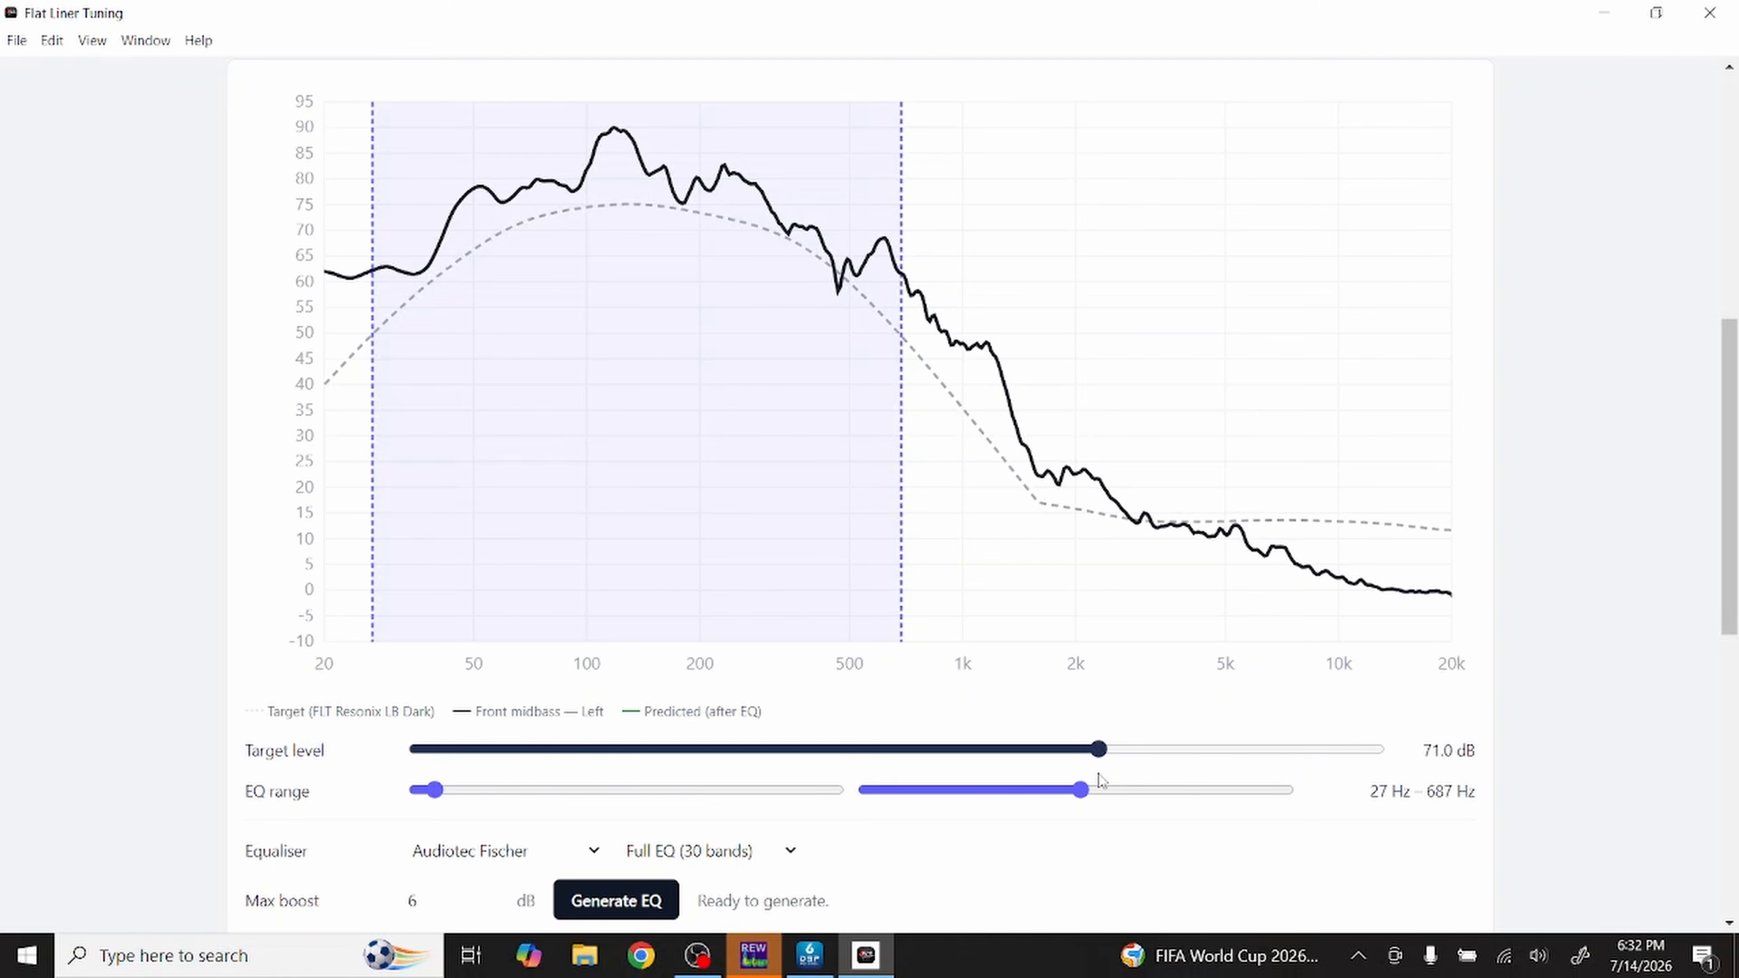
Step: Extend the left front midbass's upper EQ range limit to 1.4 kHz and generate its EQ
left_click_drag(1080, 791, 1128, 792)
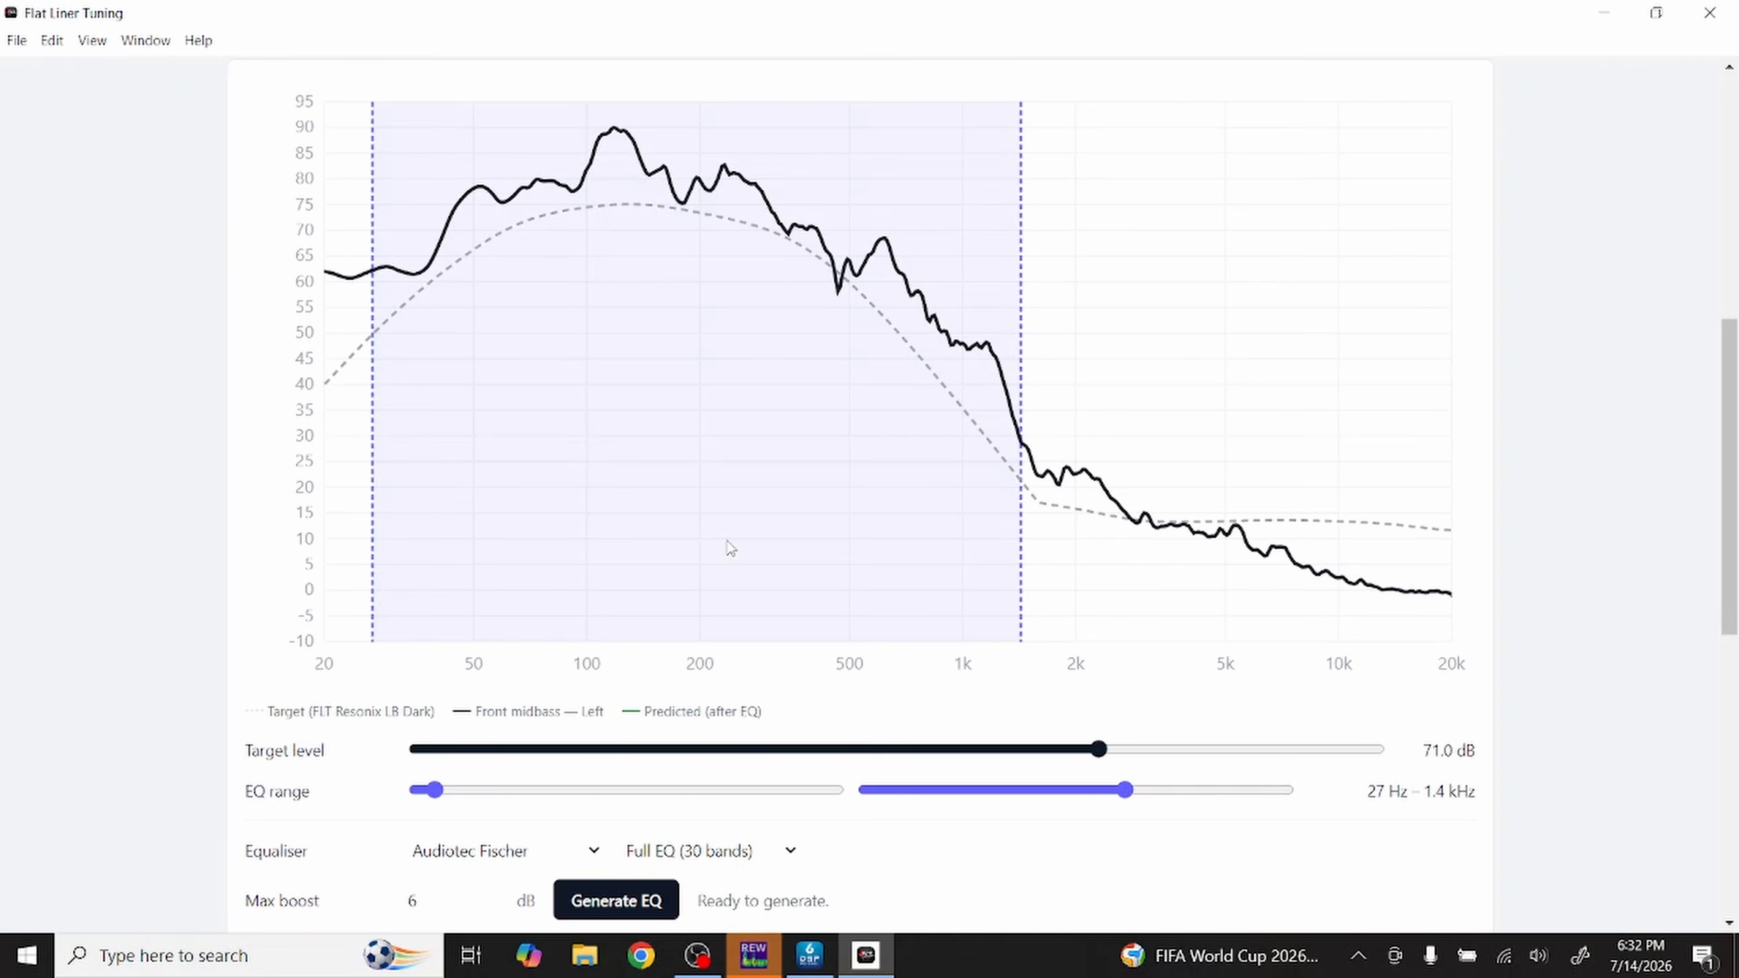
scroll(730, 548, "down", 3)
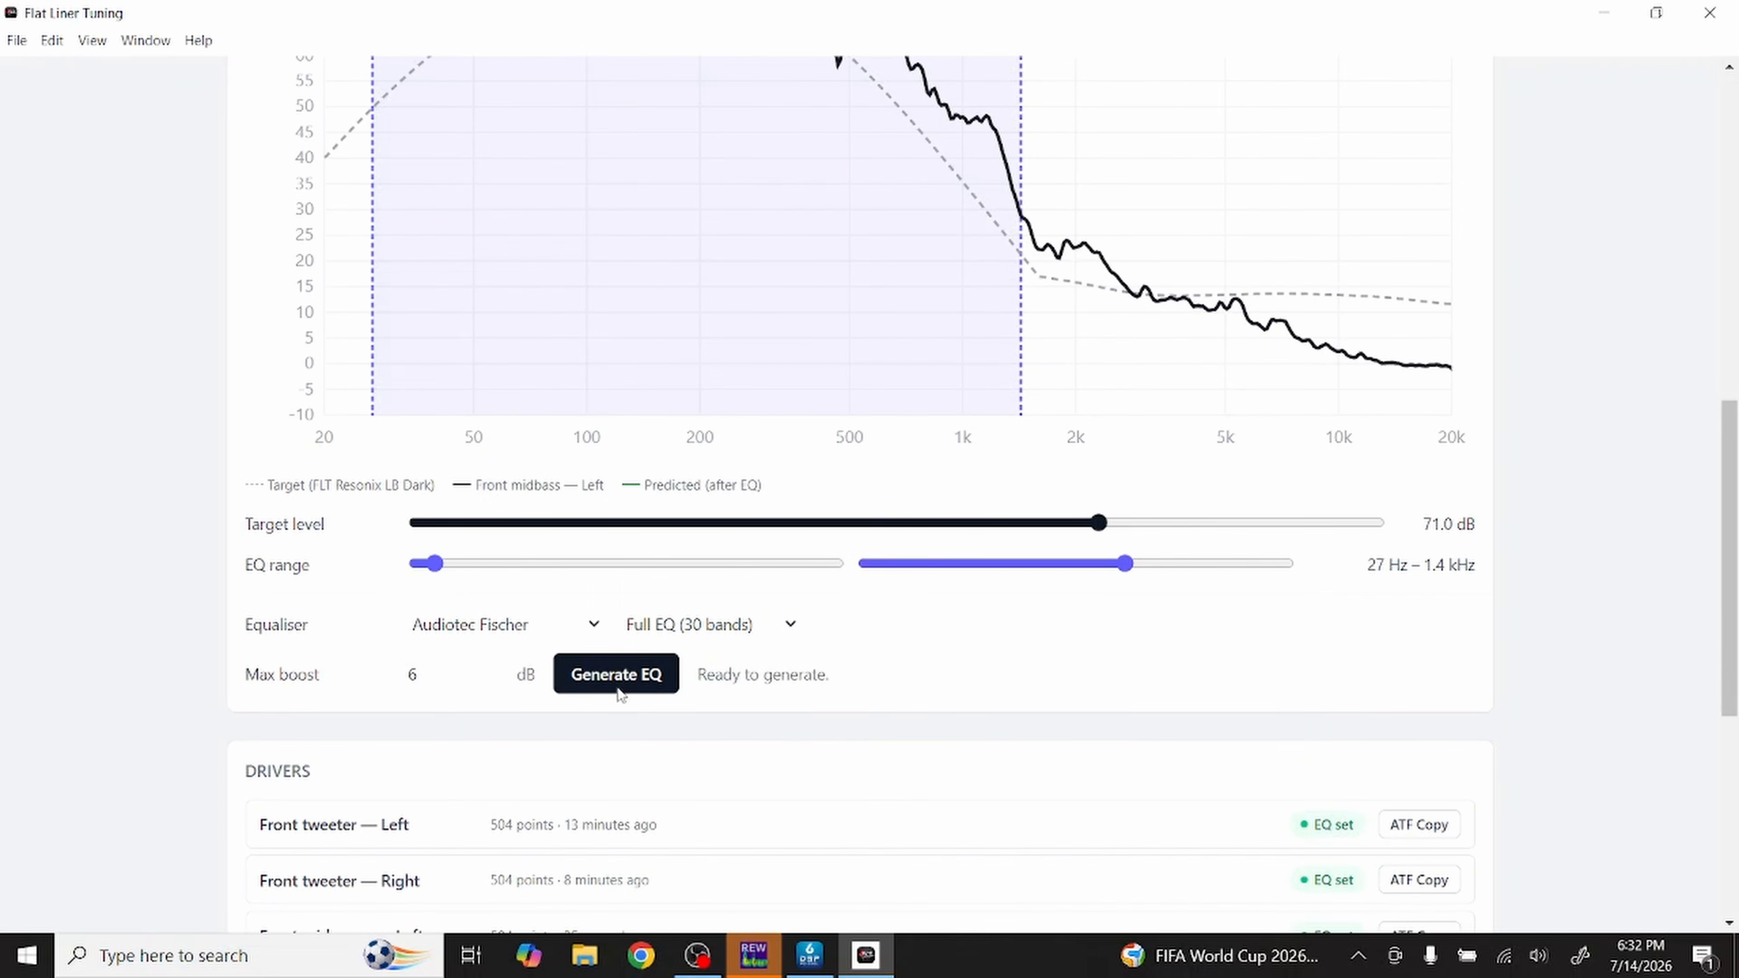
left_click(617, 682)
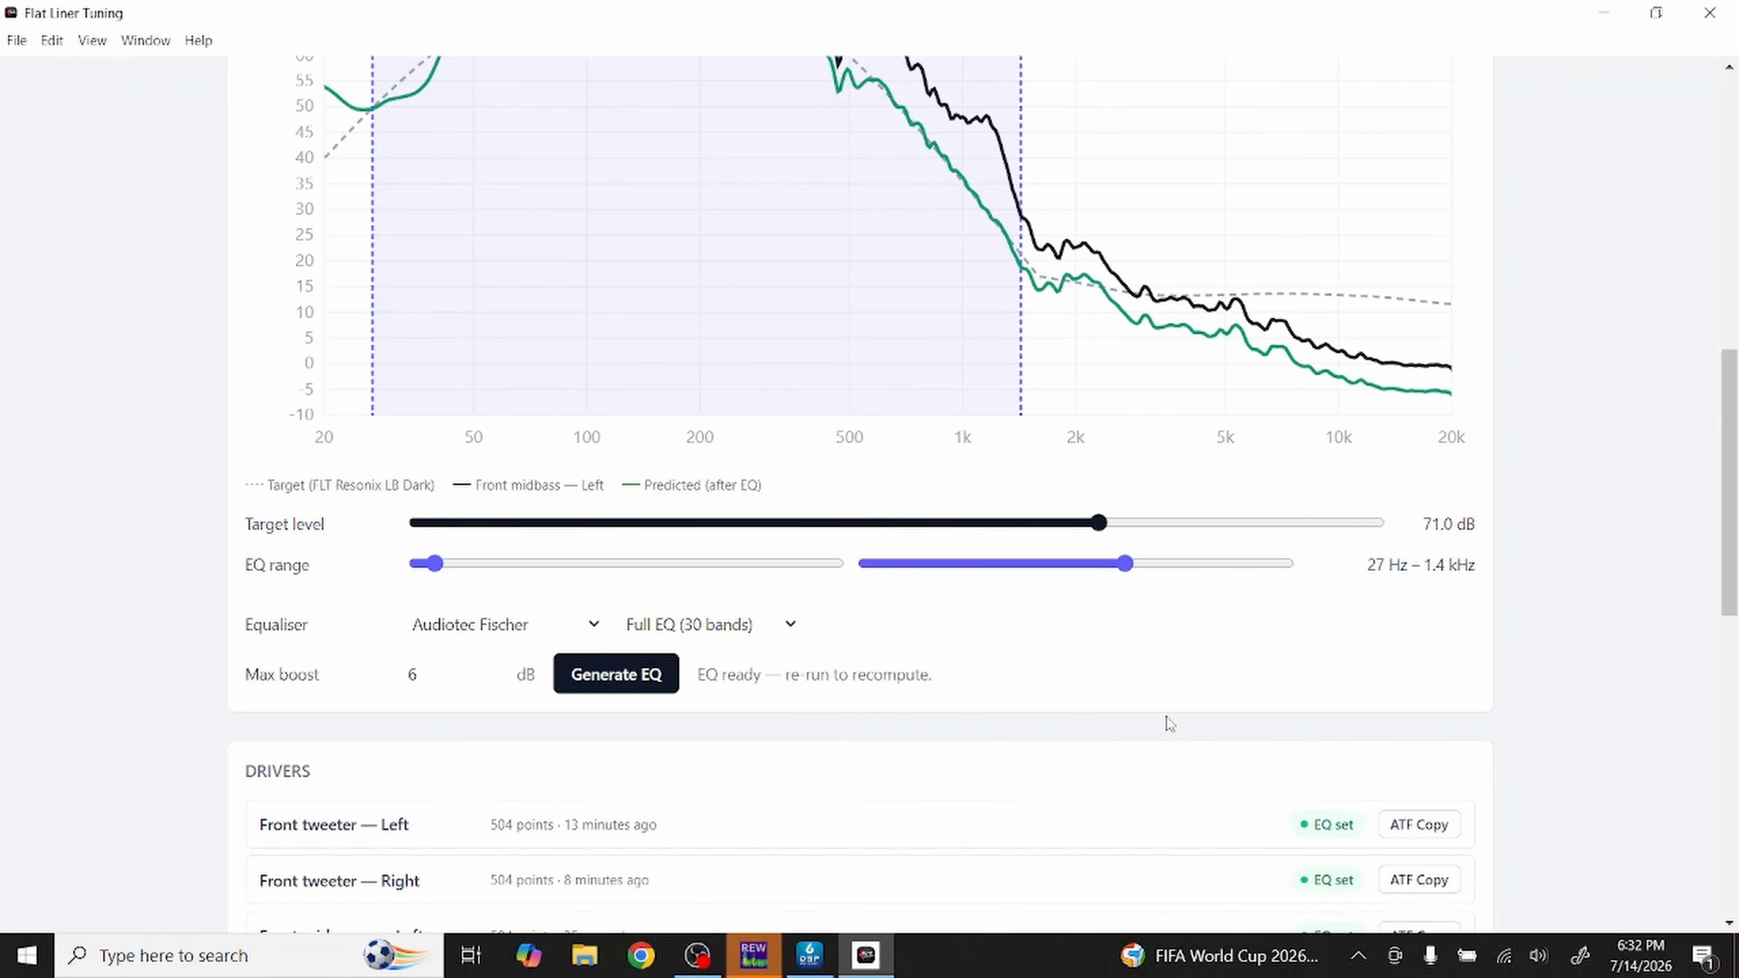
scroll(1169, 723, "up", 3)
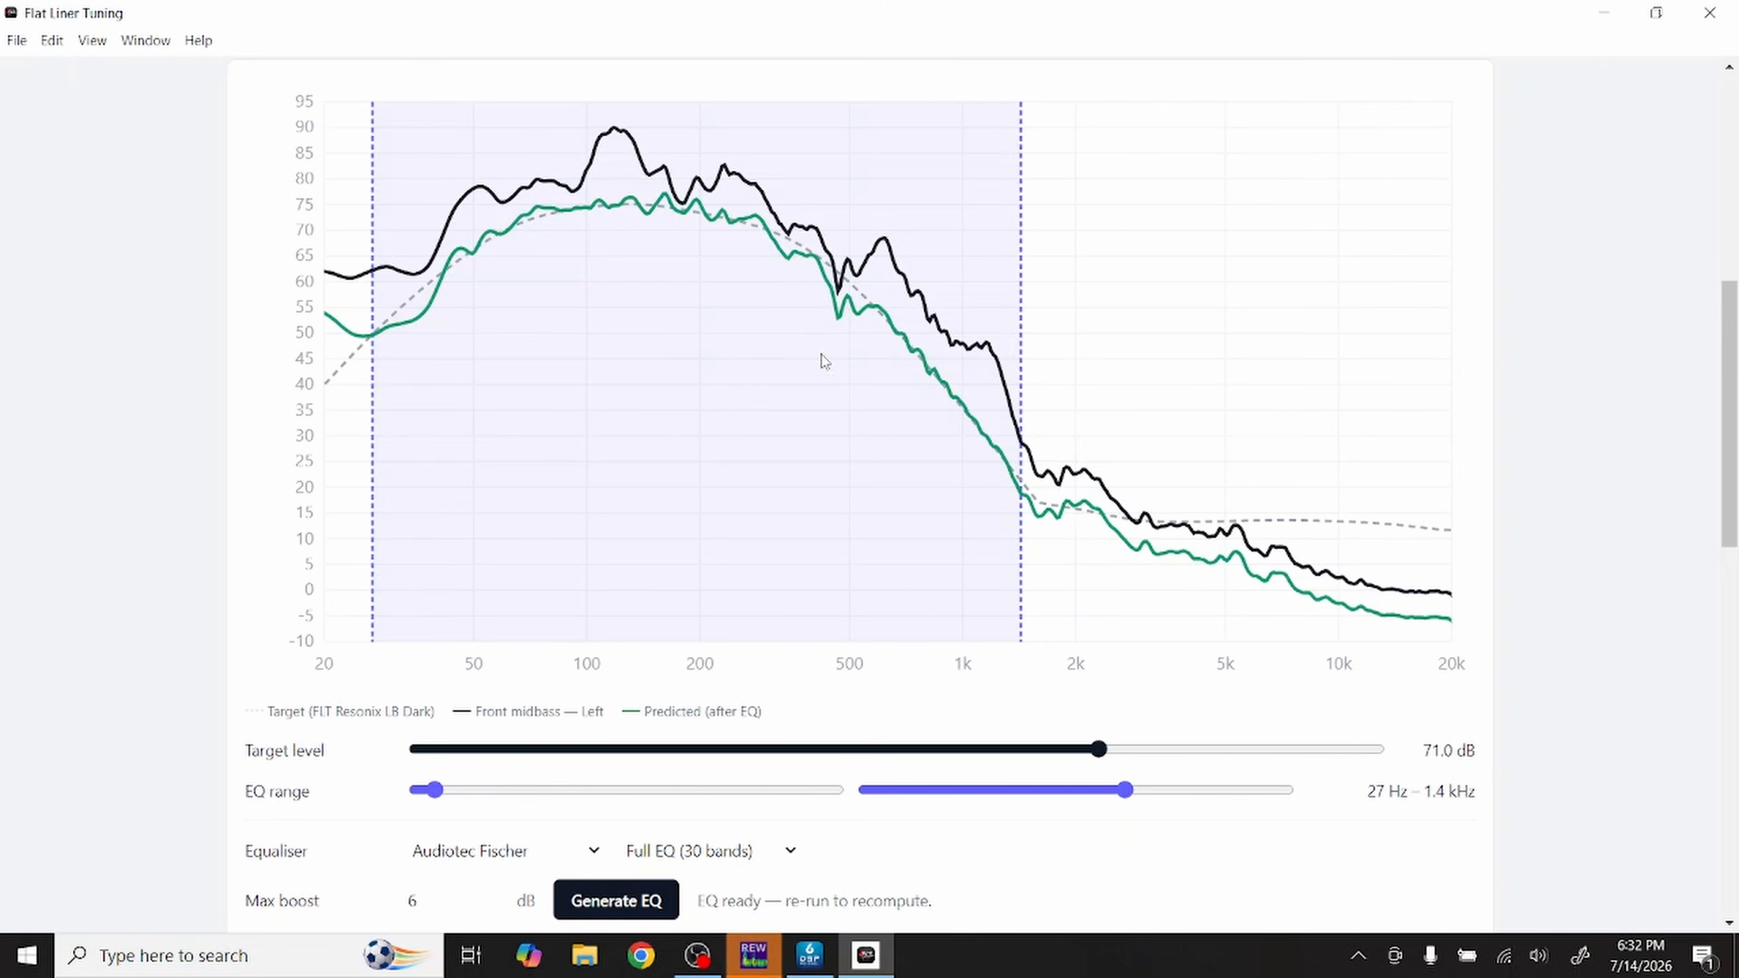
Step: Raise the maximum boost to 9 dB and regenerate the left front midbass EQ
left_click(470, 902)
left_click(490, 895)
left_click(490, 894)
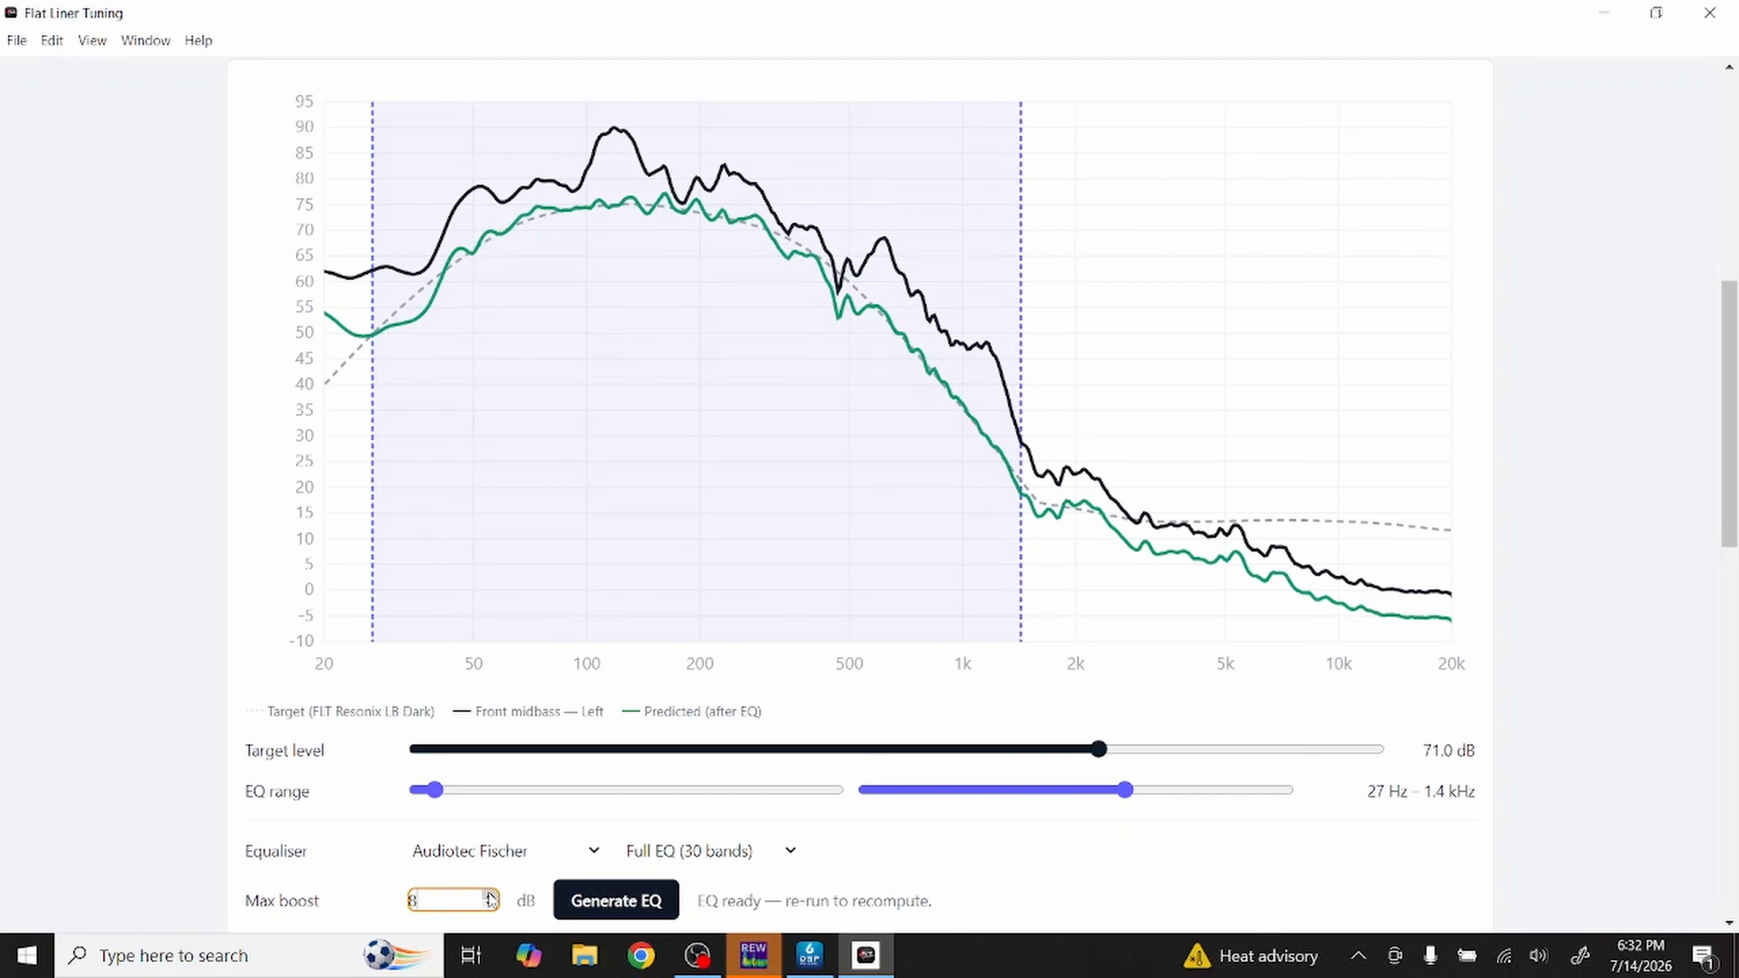
left_click(593, 898)
scroll(675, 649, "down", 3)
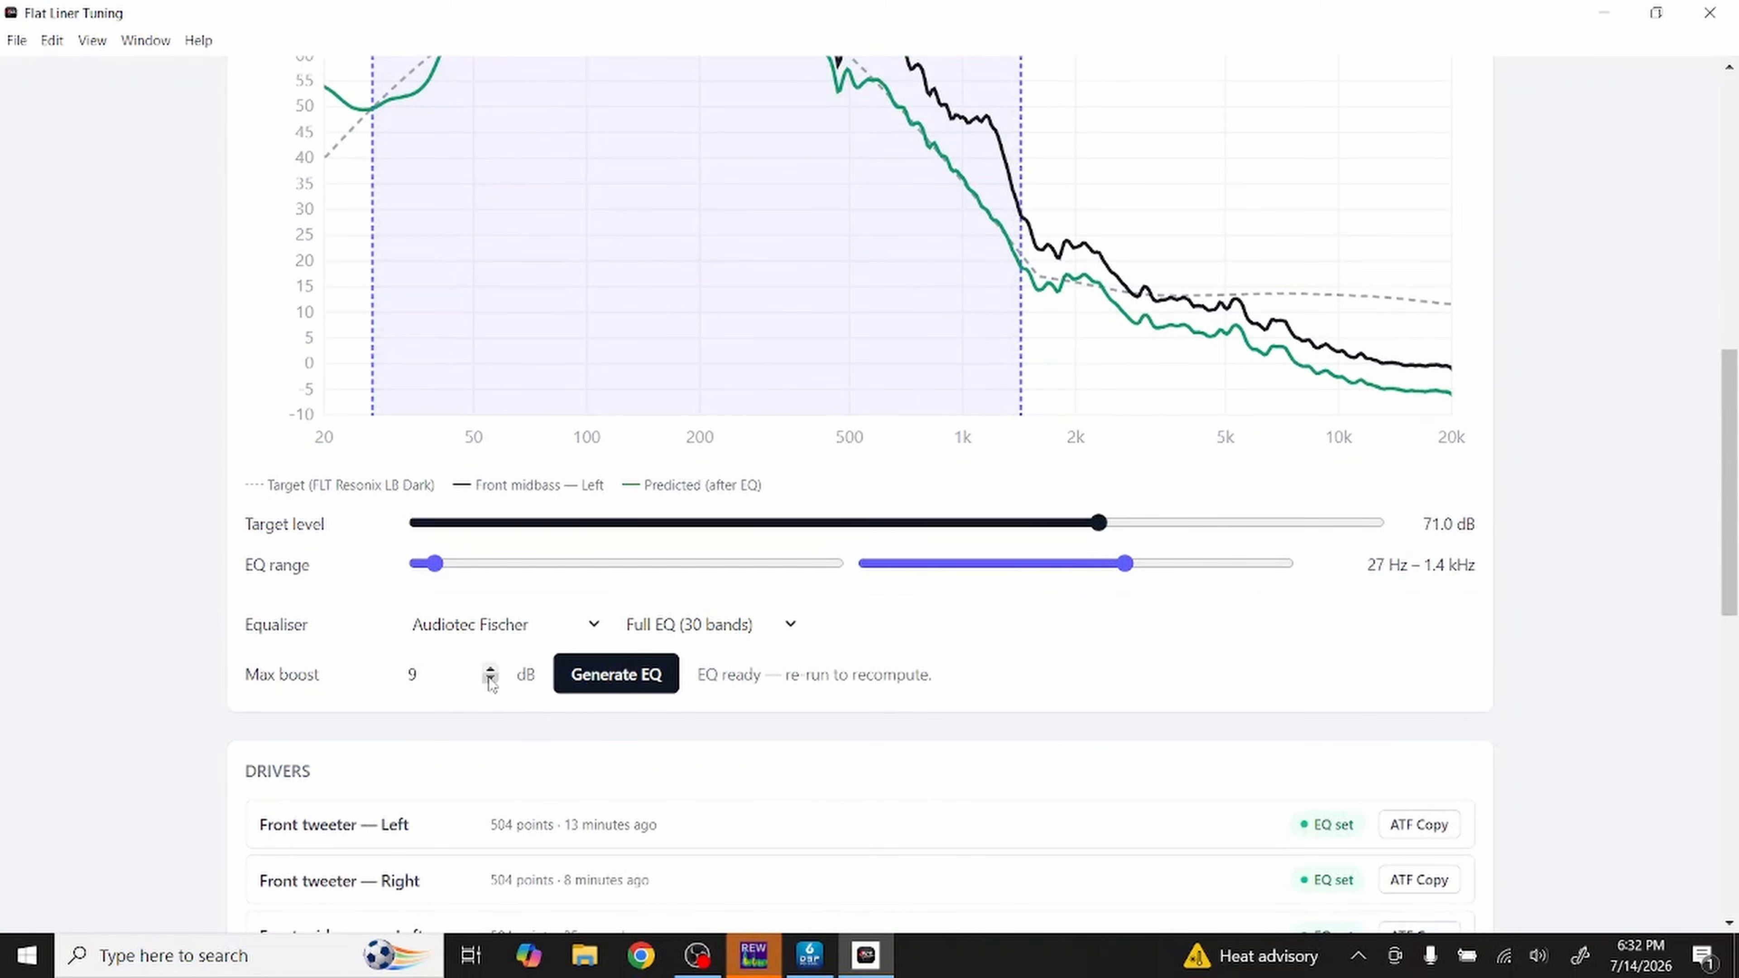
Step: Set the maximum boost back to 6 dB for the left front midbass
left_click(490, 678)
left_click(490, 678)
left_click(490, 678)
left_click(617, 673)
Step: Select the right front midbass and lower its target level to 69.0 dB
scroll(656, 668, "down", 8)
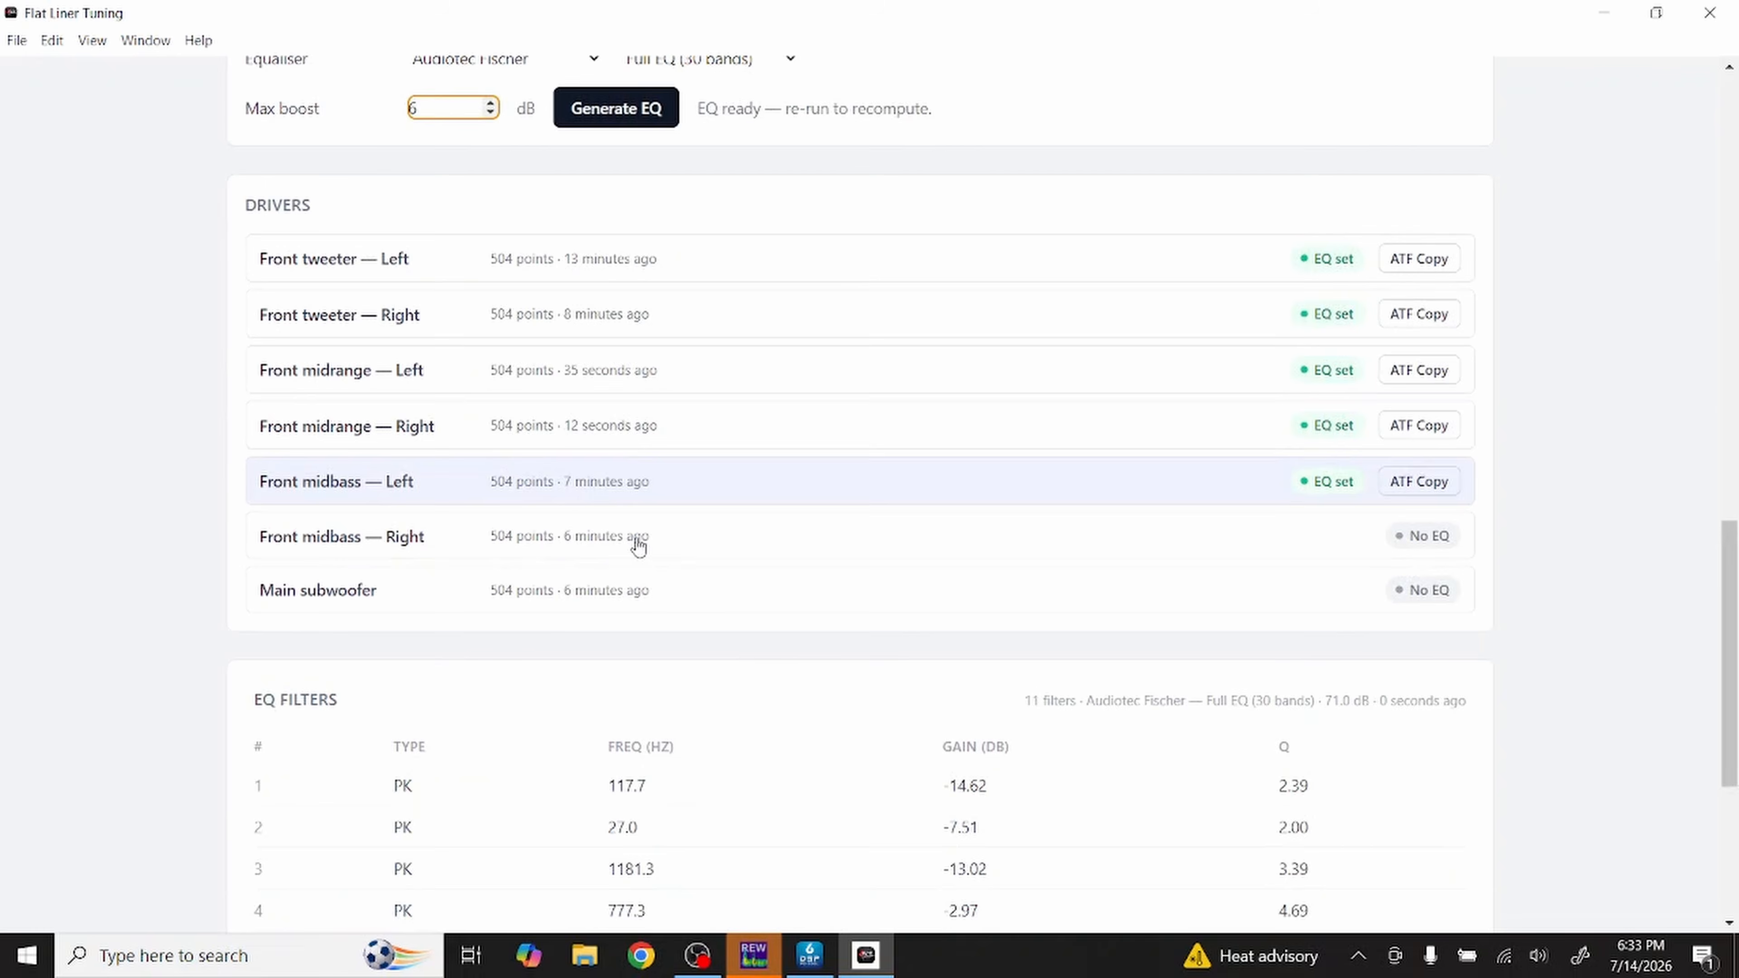
left_click(637, 543)
scroll(777, 523, "up", 8)
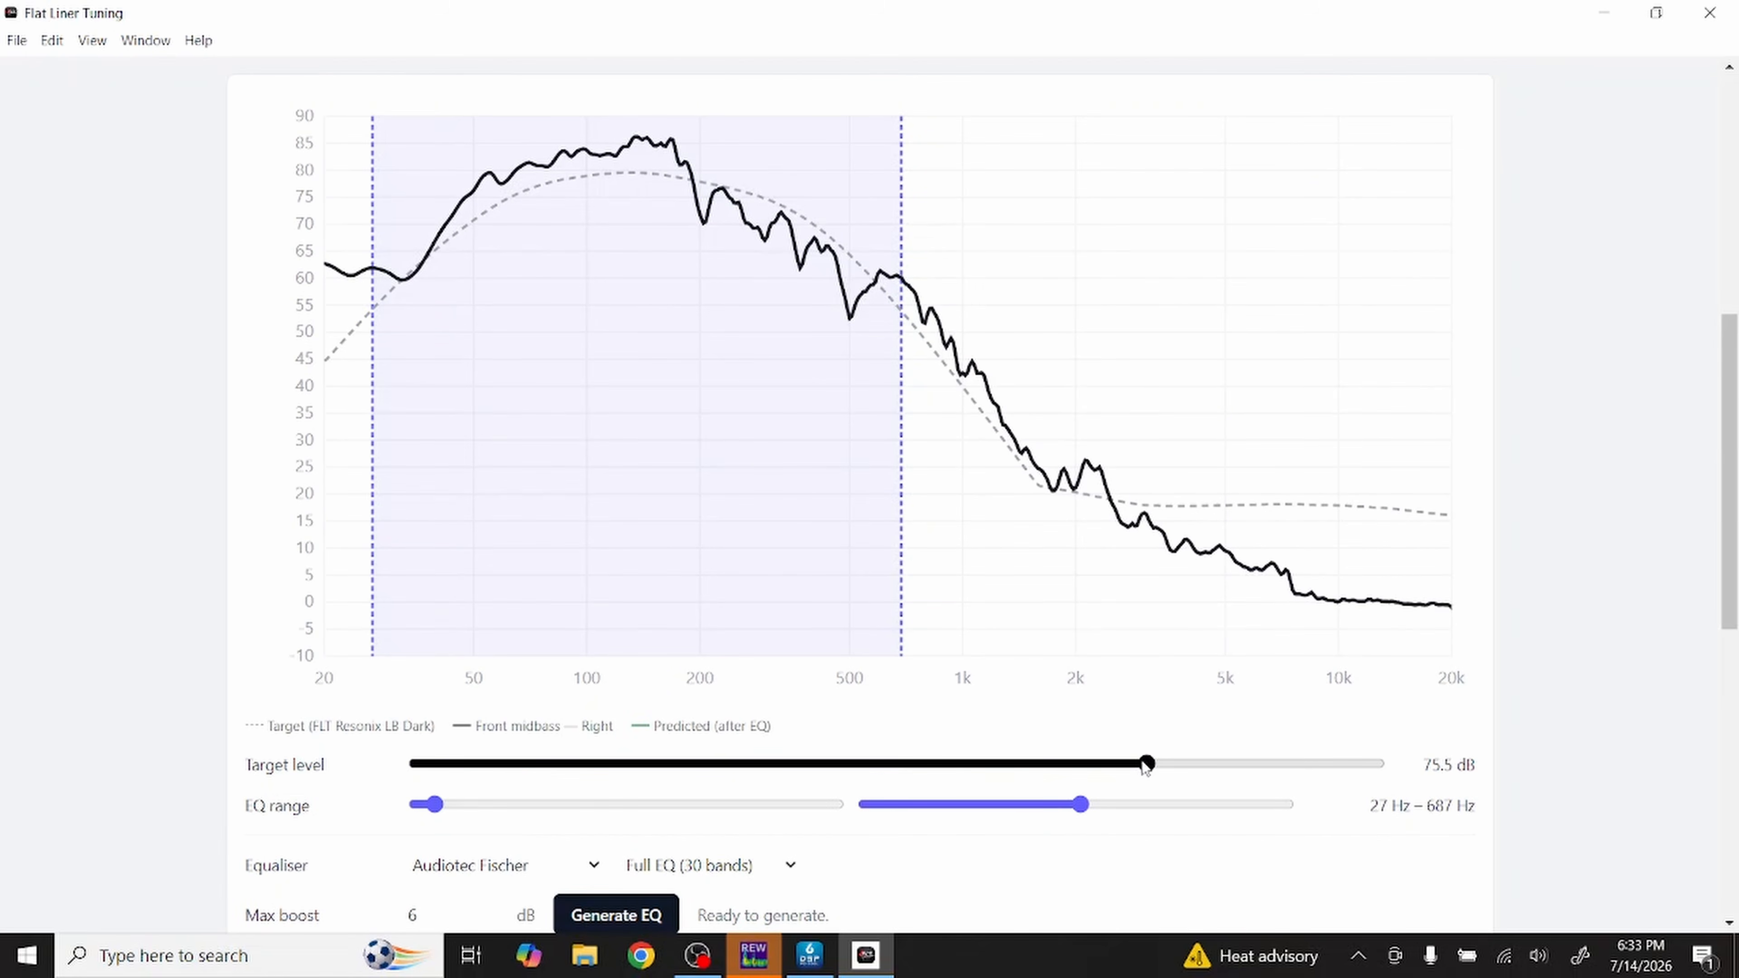
left_click_drag(1148, 768, 1103, 793)
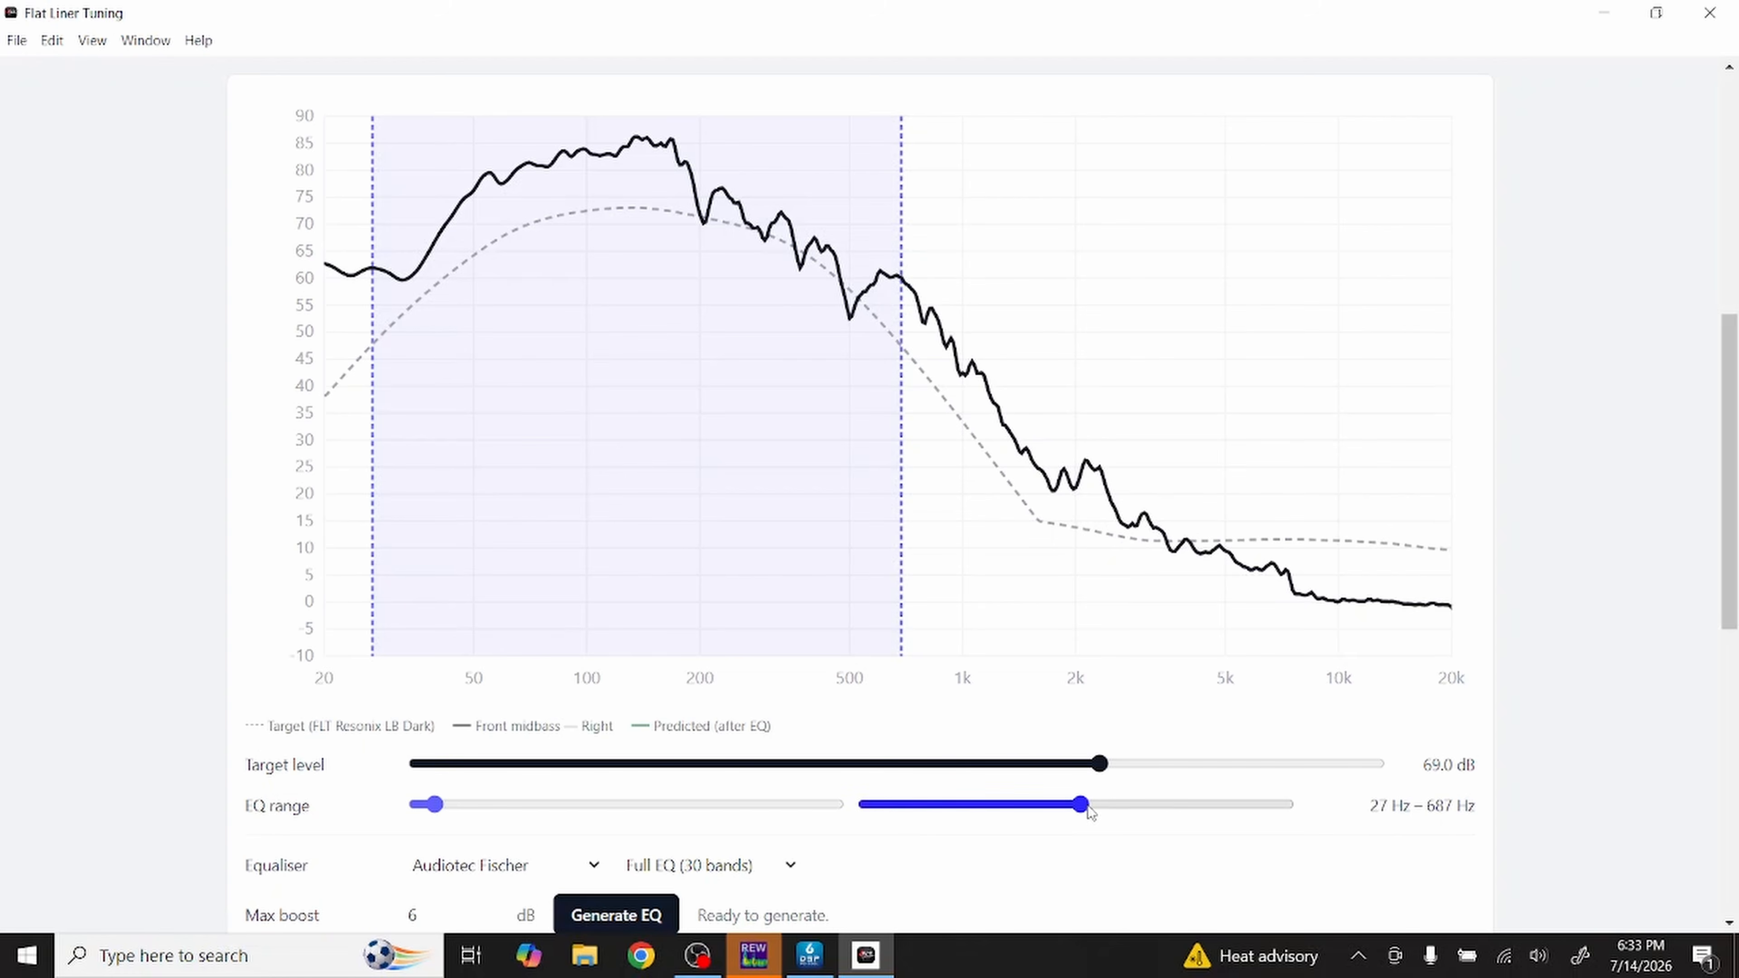
Step: Extend the right front midbass's upper EQ range limit to 1.5 kHz and generate its EQ
left_click_drag(1081, 806, 1128, 803)
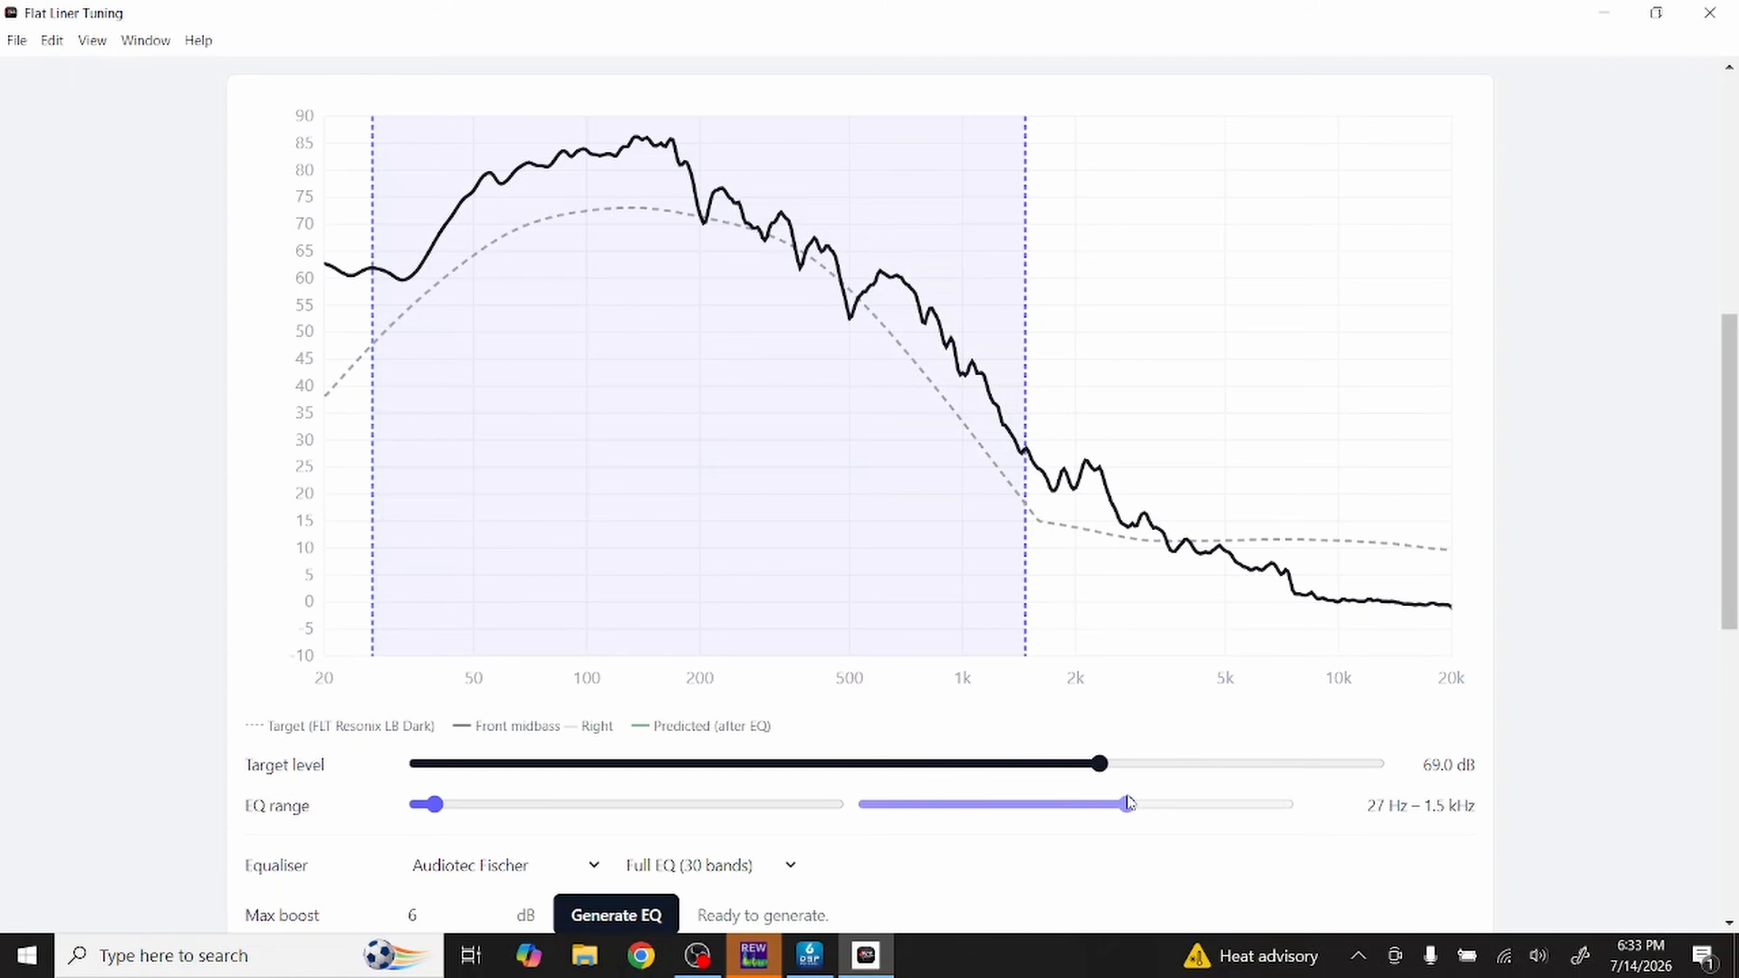
scroll(867, 825, "down", 2)
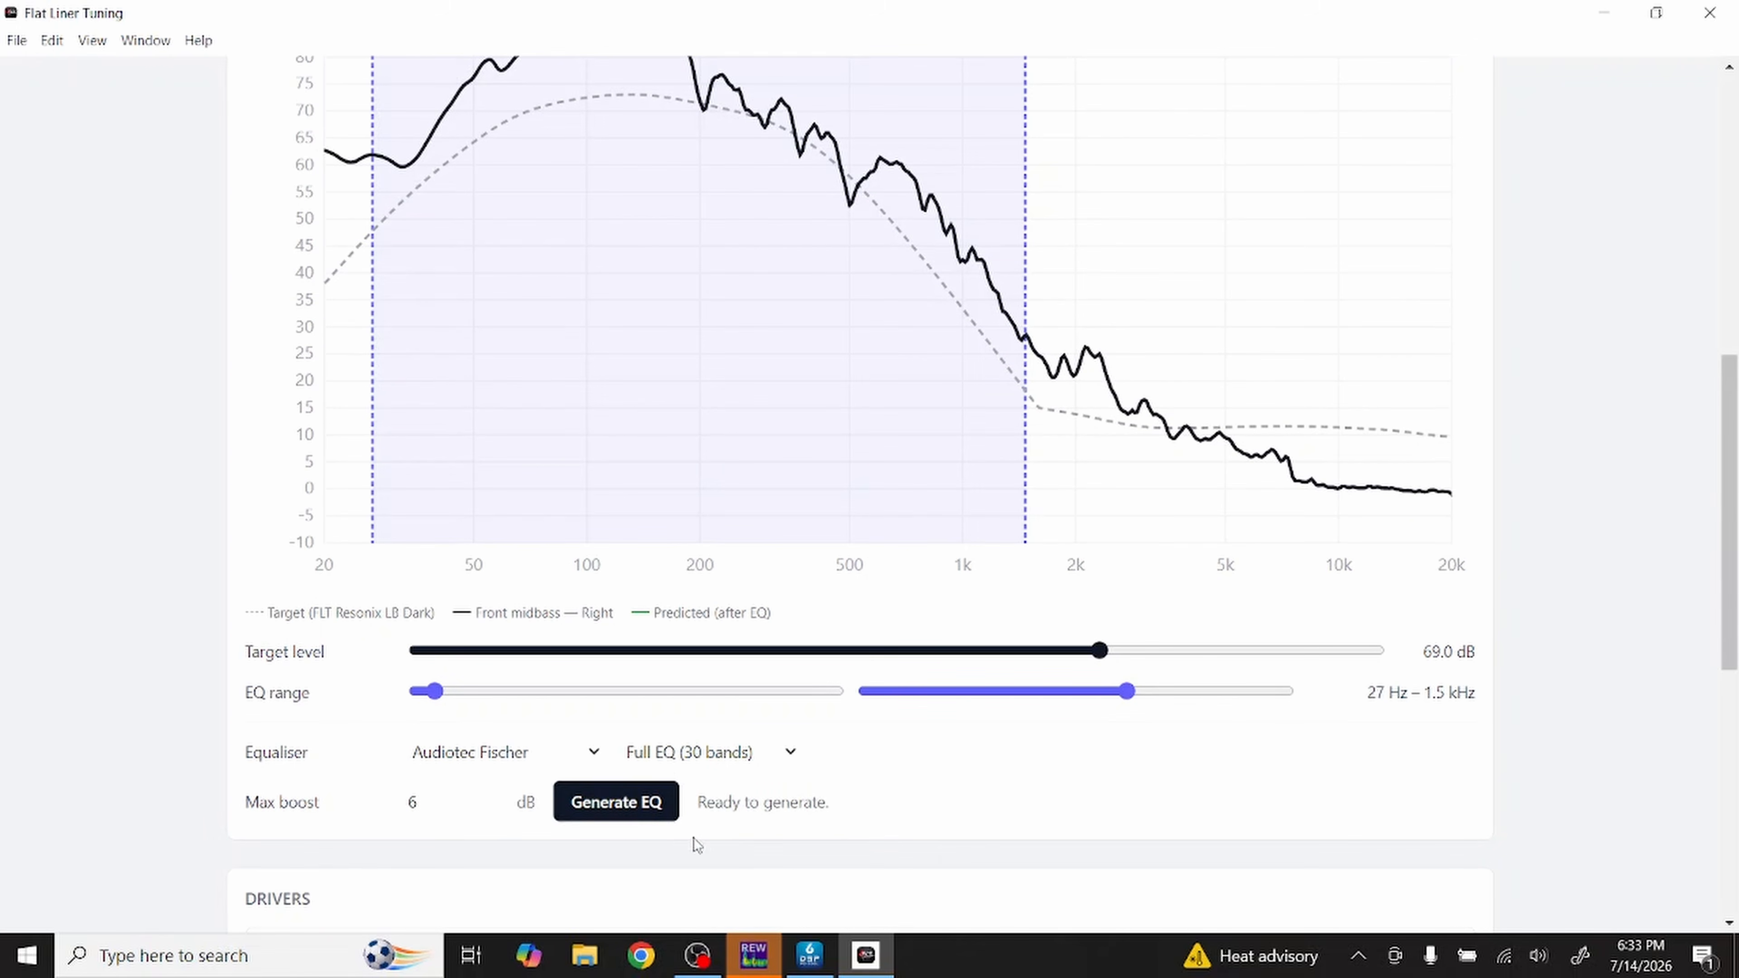
left_click(623, 803)
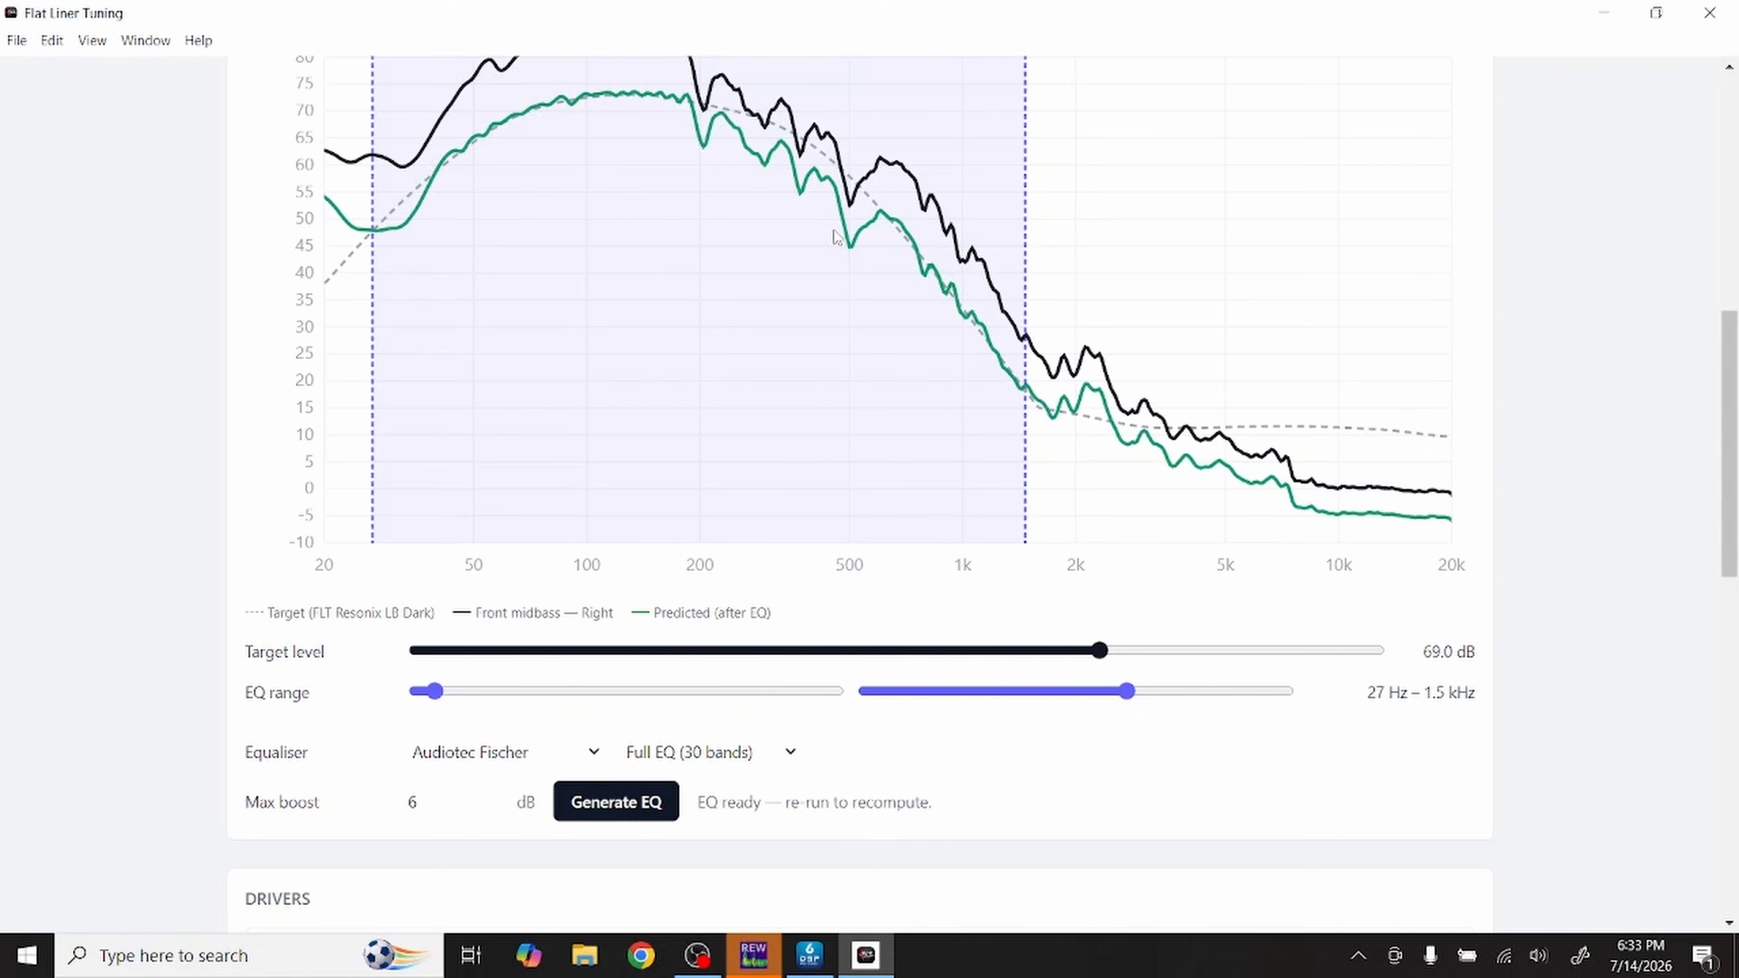
Step: Set the maximum boost to 12 dB and regenerate the right front midbass EQ
left_click(466, 803)
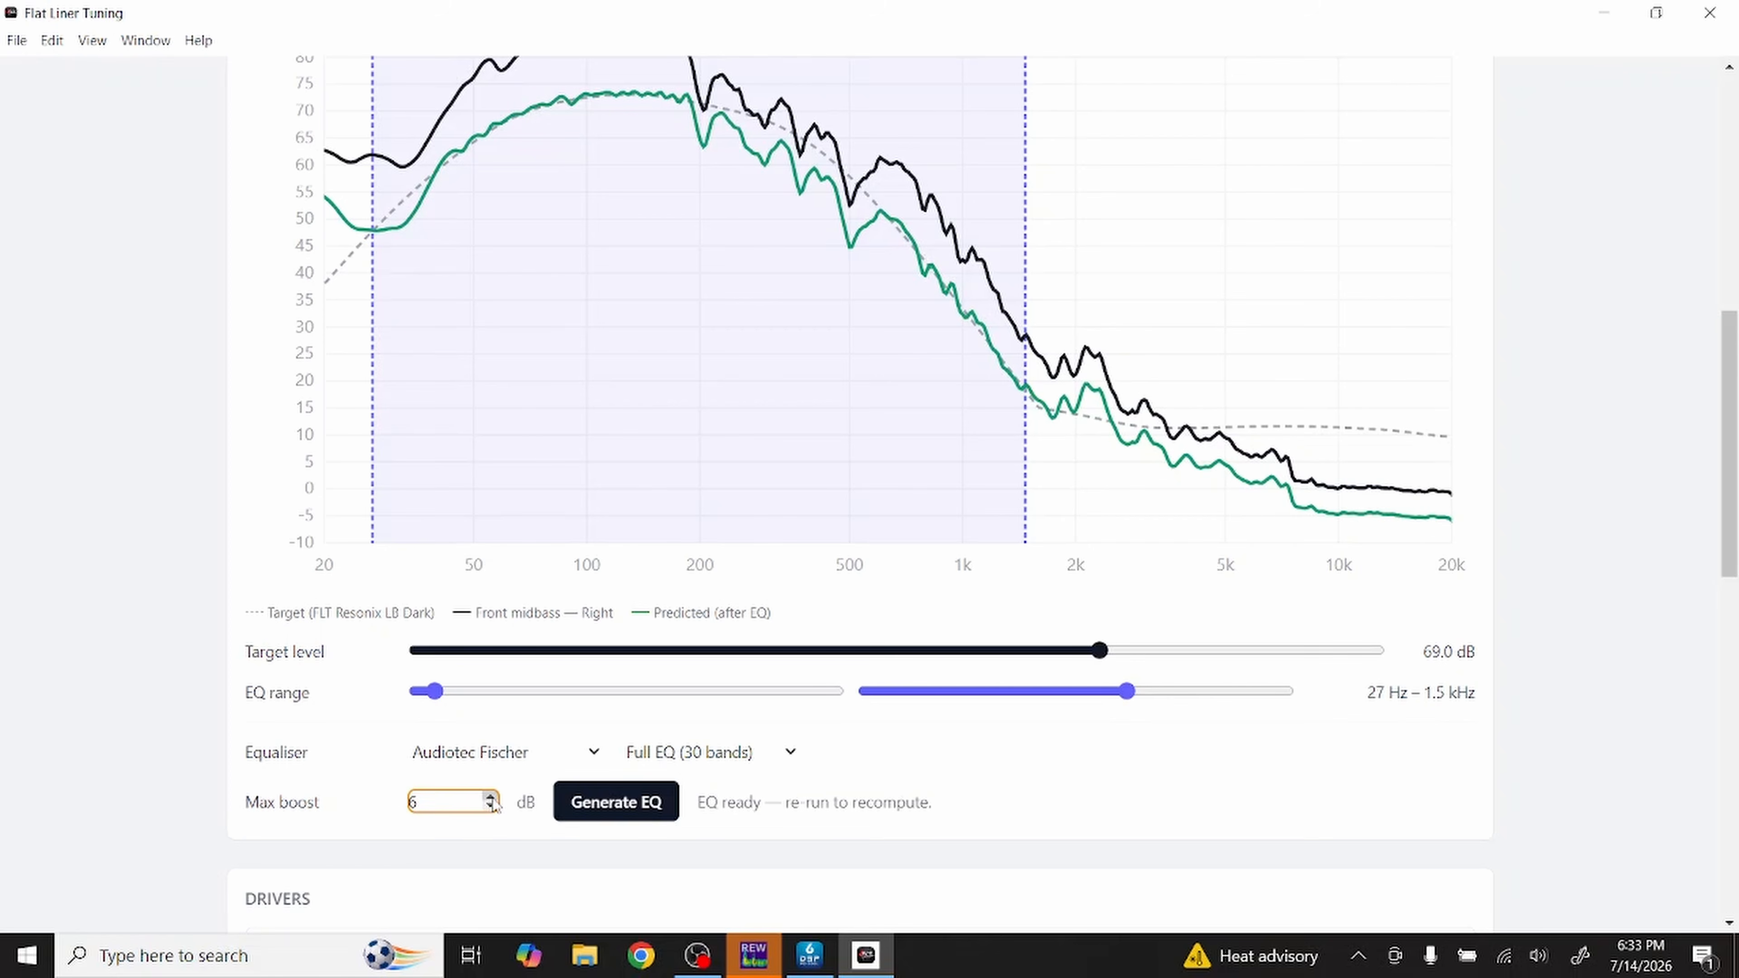
key("BackSpace")
type("12")
left_click(614, 802)
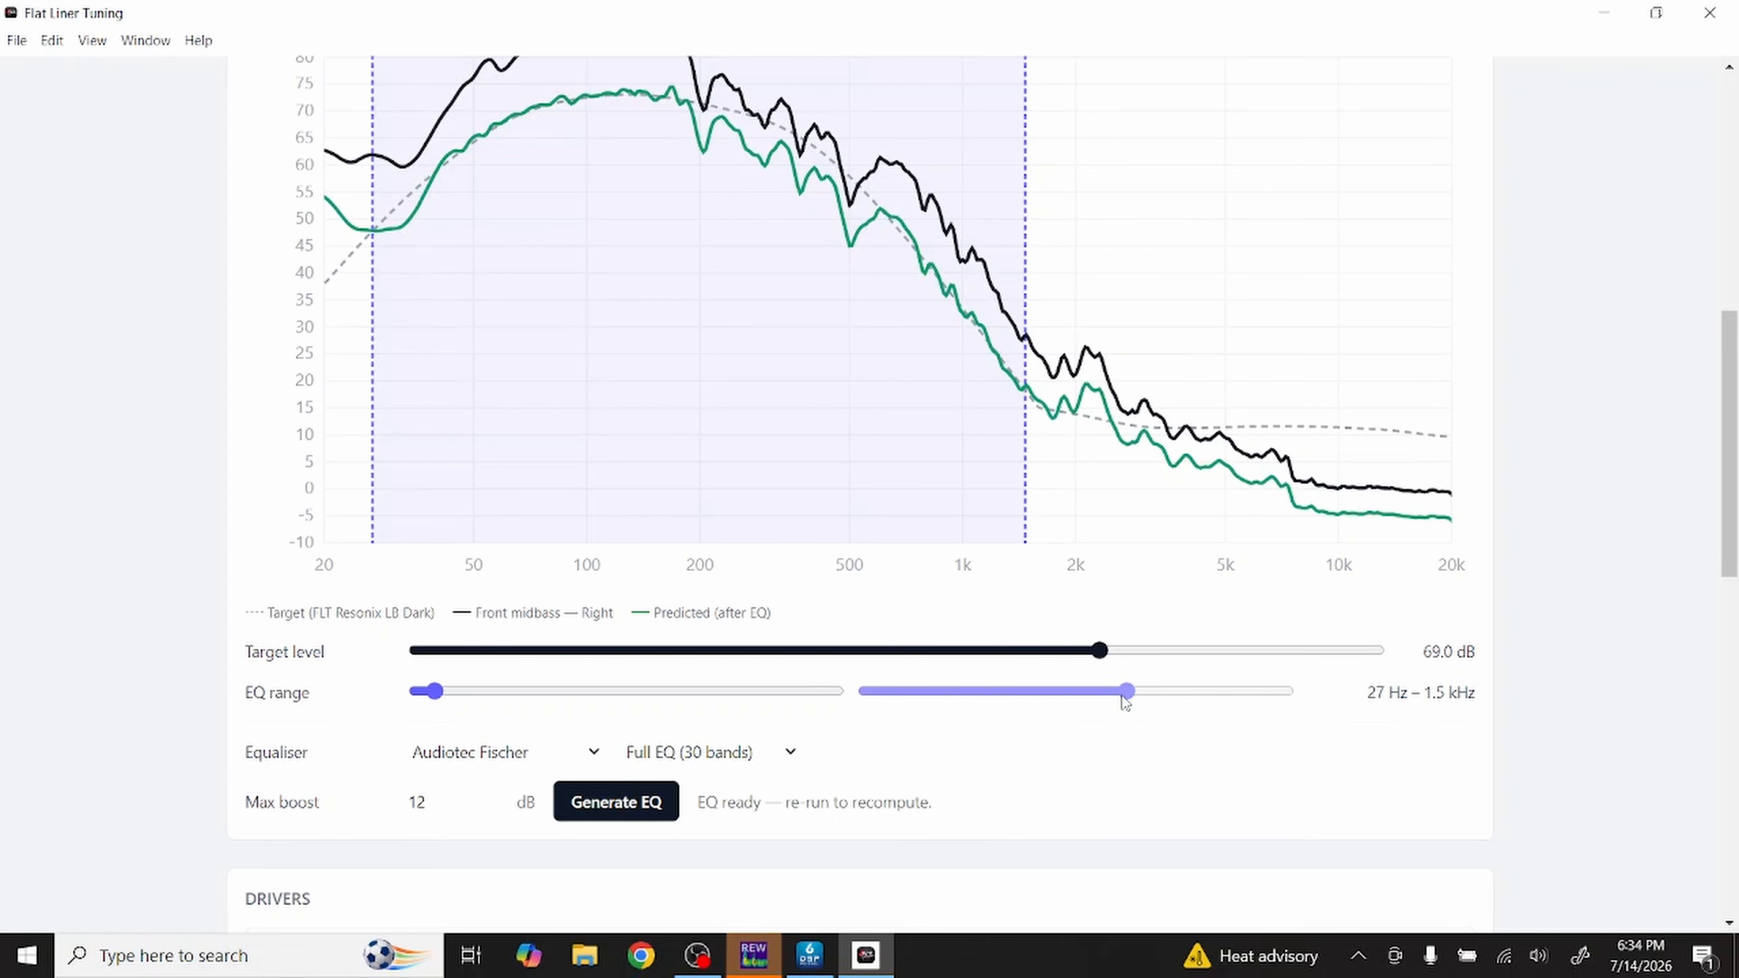
Step: Narrow the right front midbass's EQ range to 38 Hz – 1.3 kHz, regenerating its EQ after each limit change
left_click_drag(1122, 697, 1120, 696)
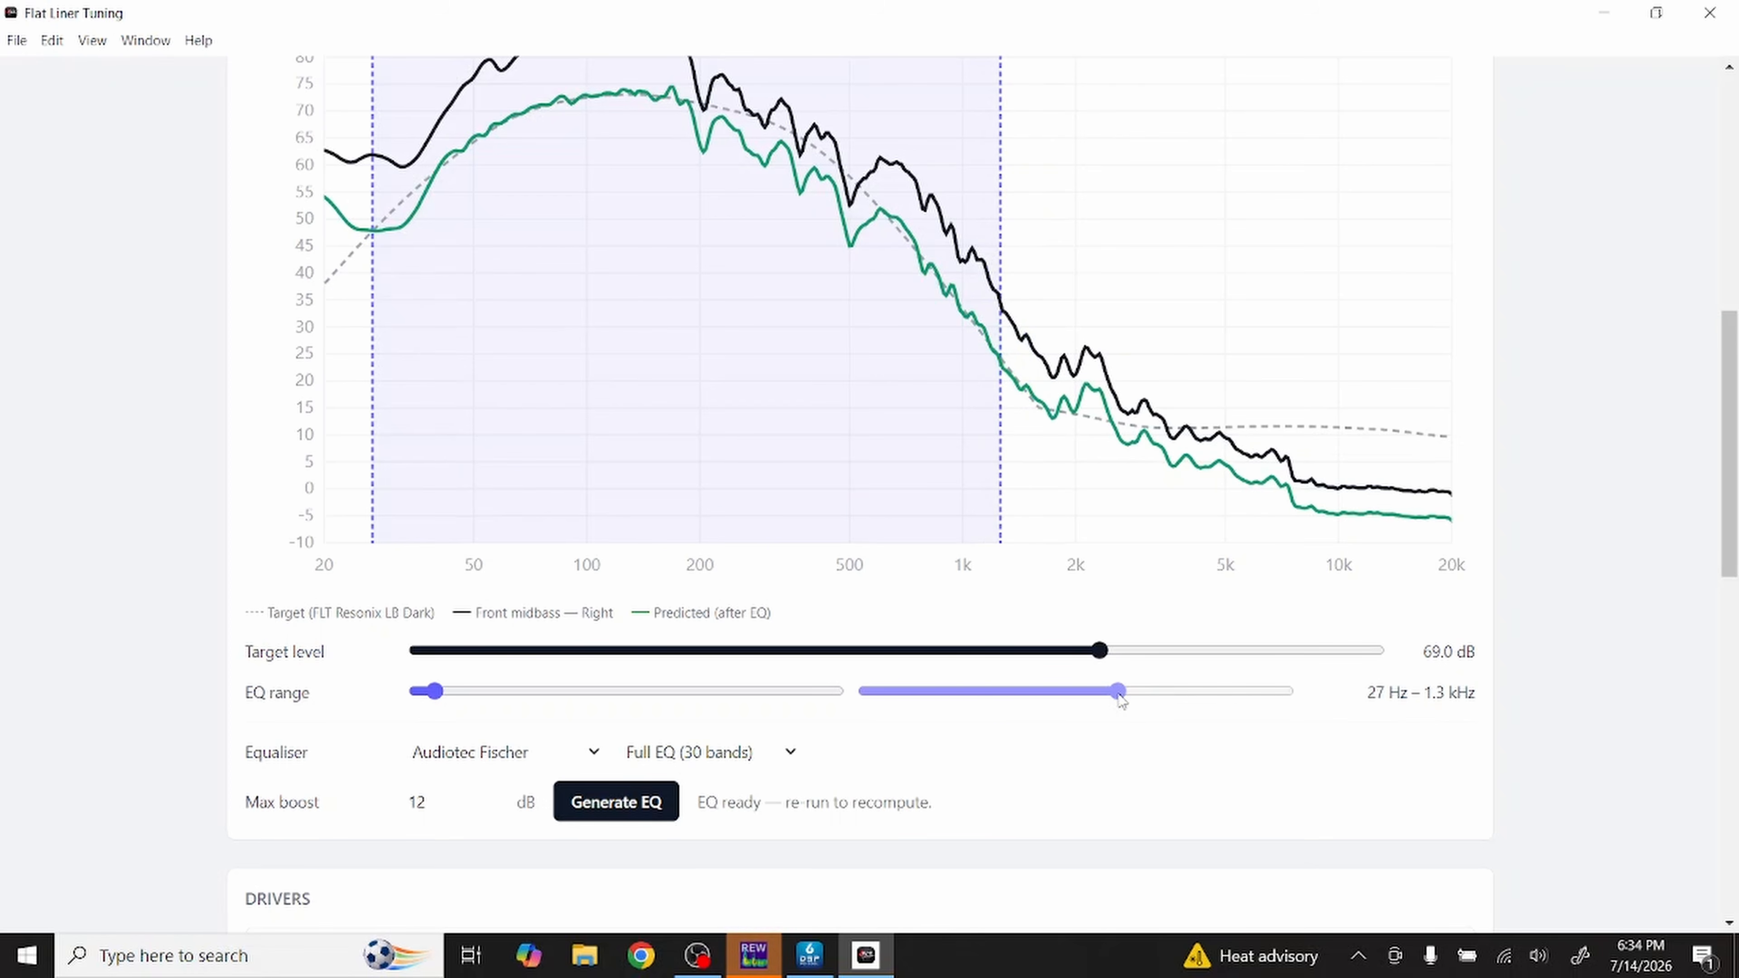
left_click(630, 819)
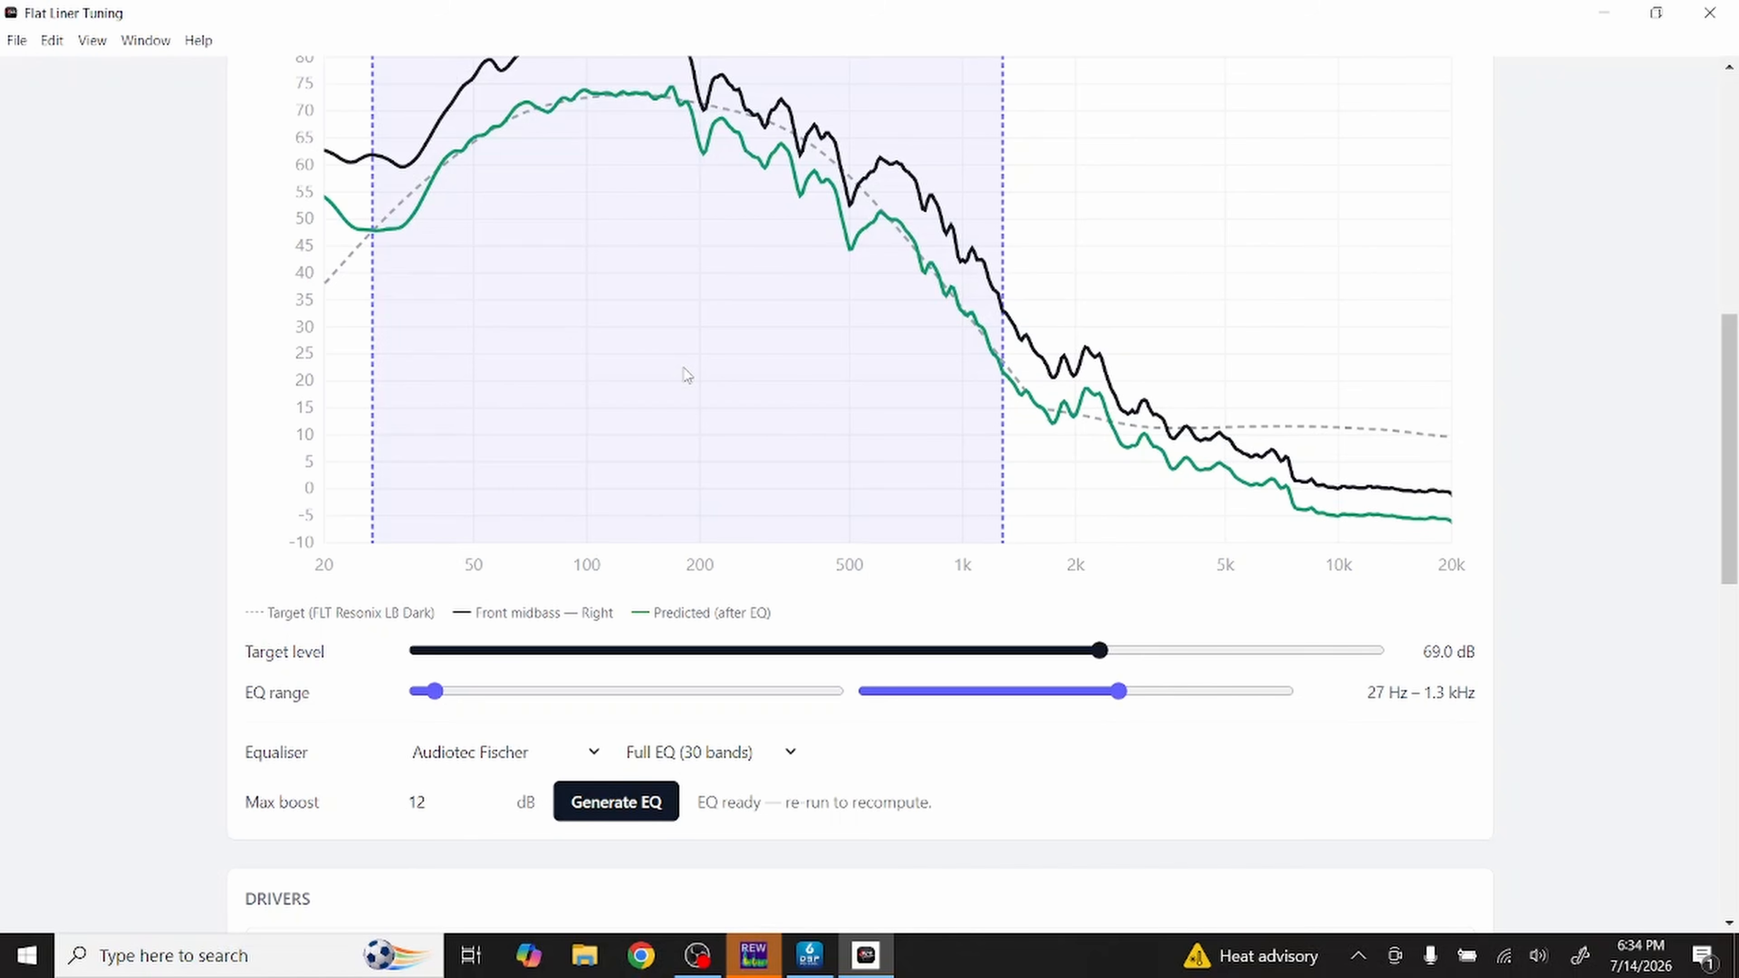
left_click_drag(436, 699, 456, 693)
left_click(616, 813)
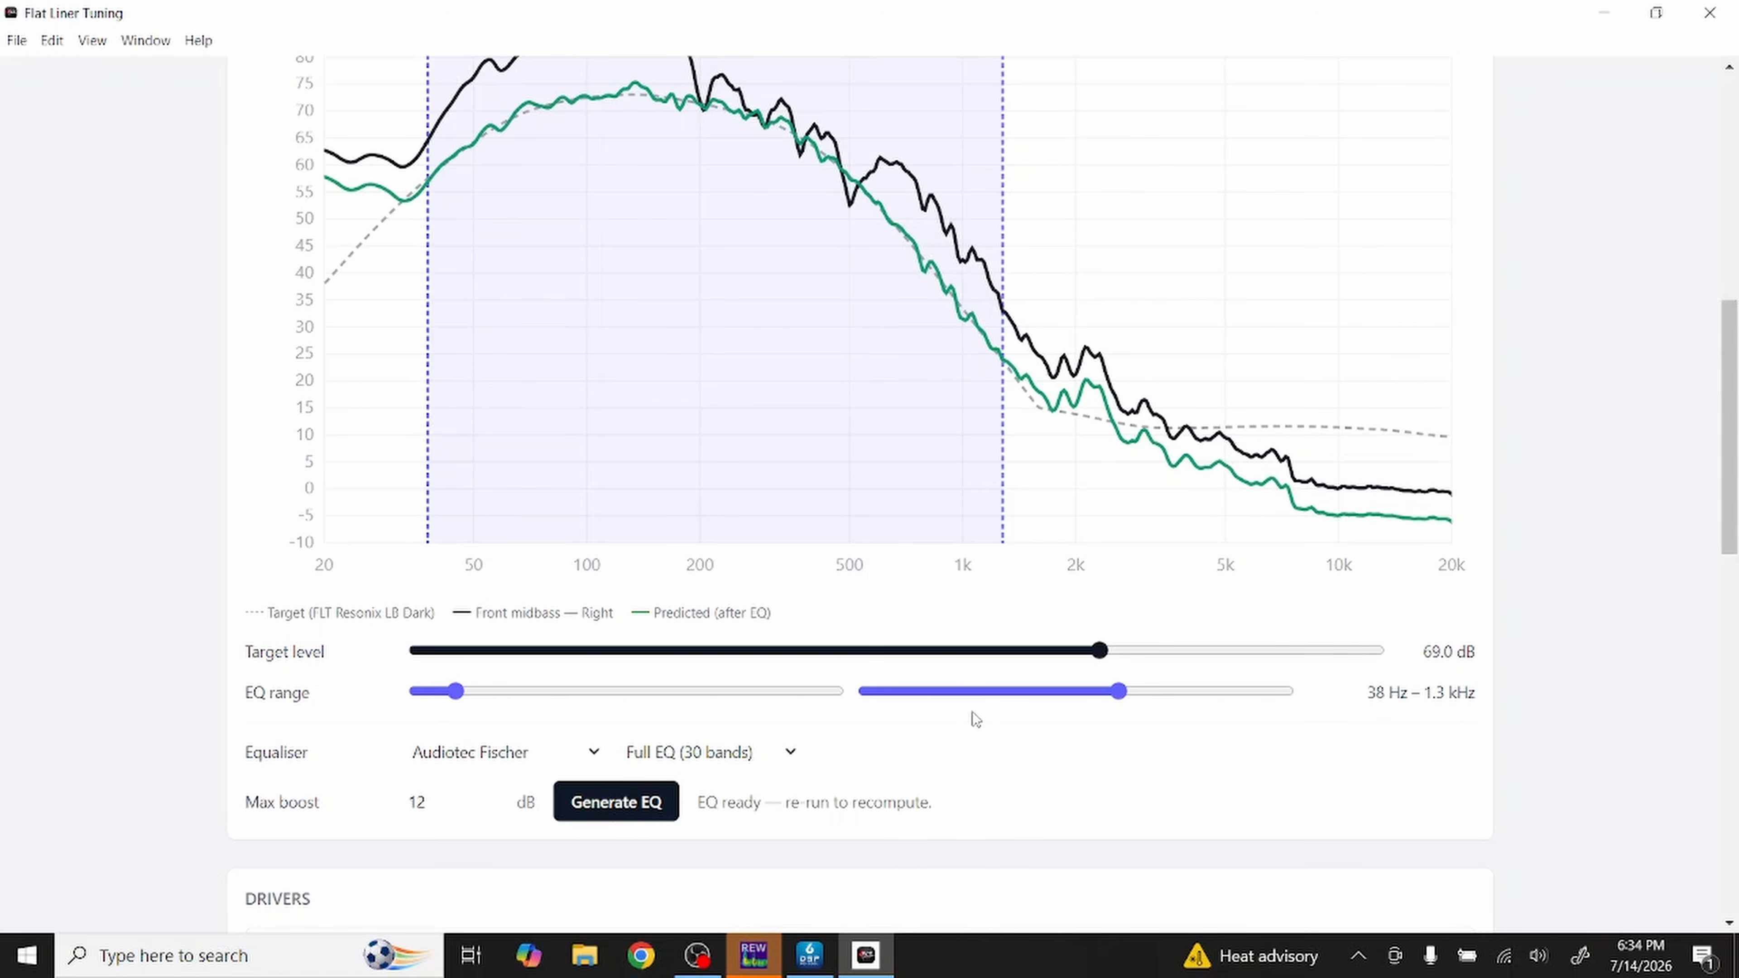
Step: Select the main subwoofer and lower its target level to 68.0 dB
scroll(976, 717, "down", 10)
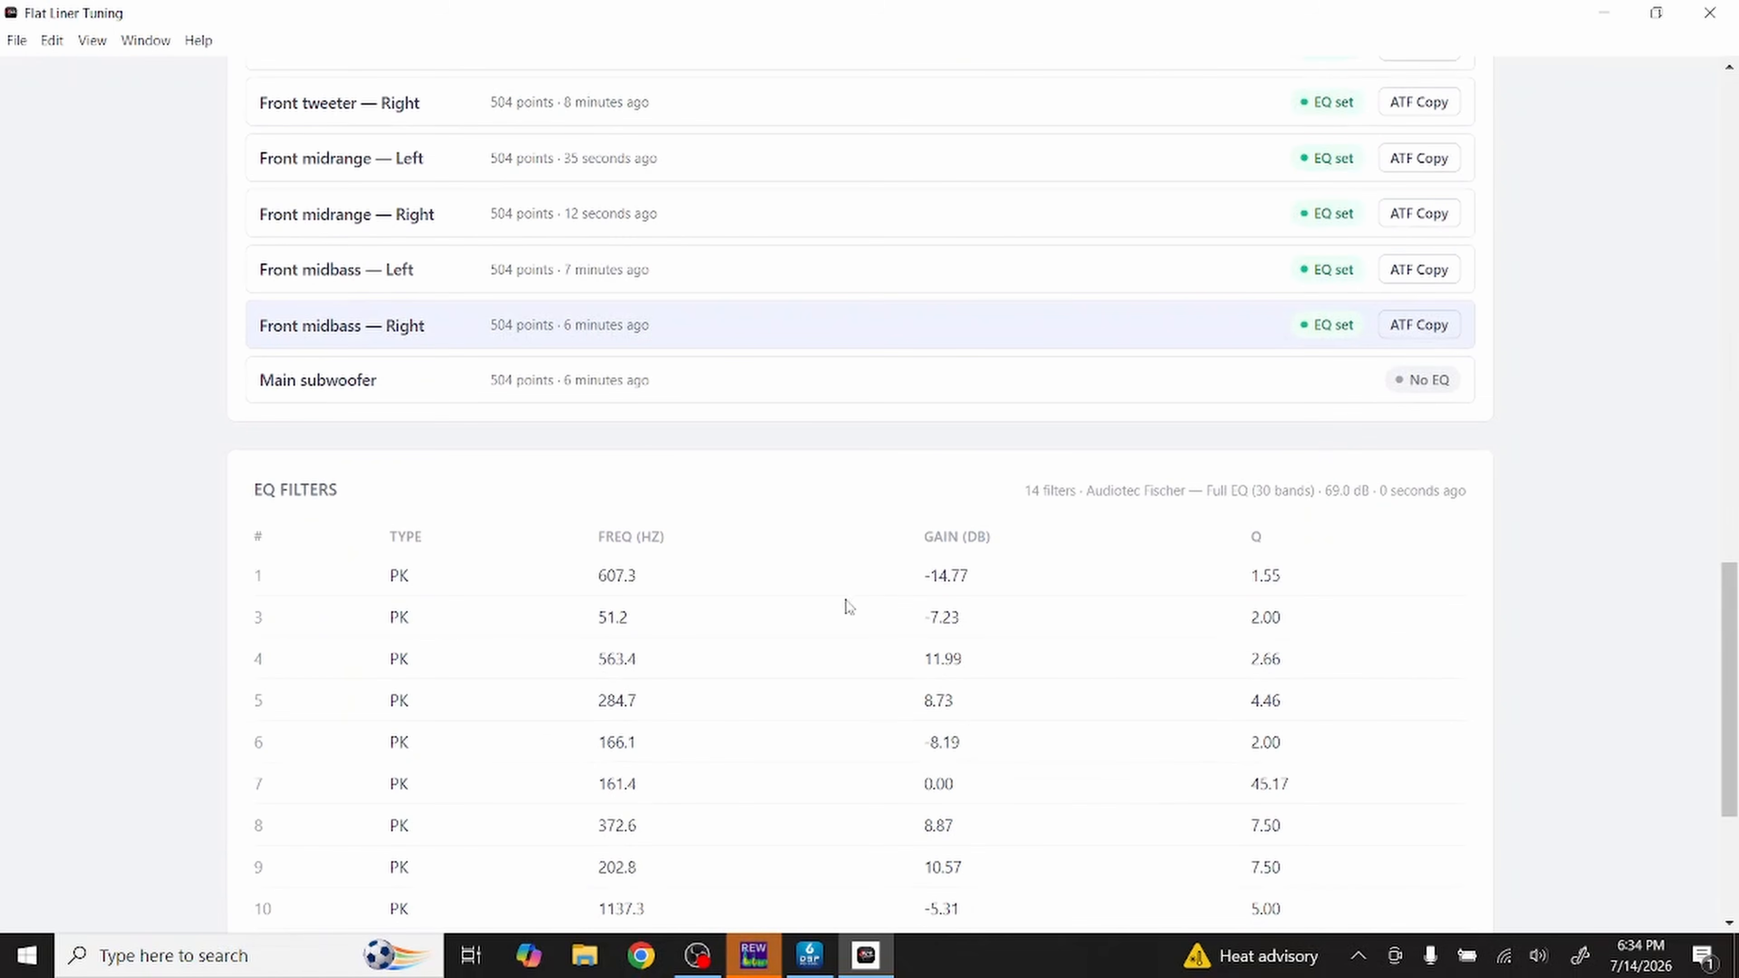
left_click(863, 394)
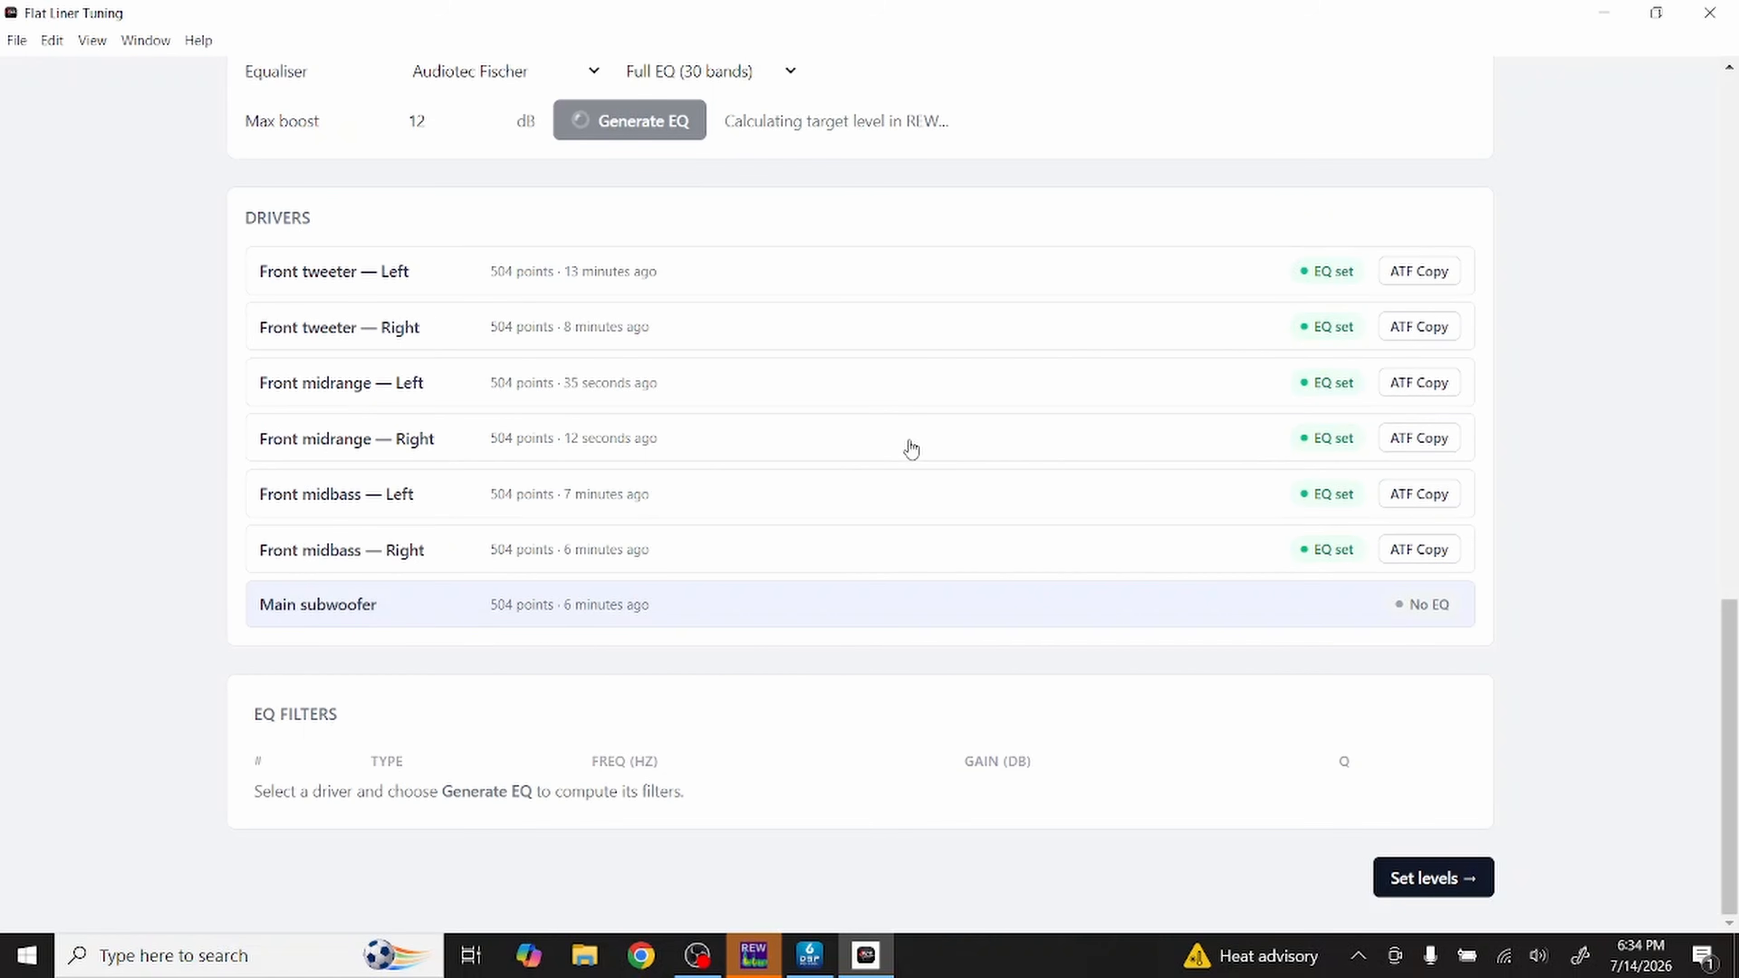
scroll(914, 457, "up", 10)
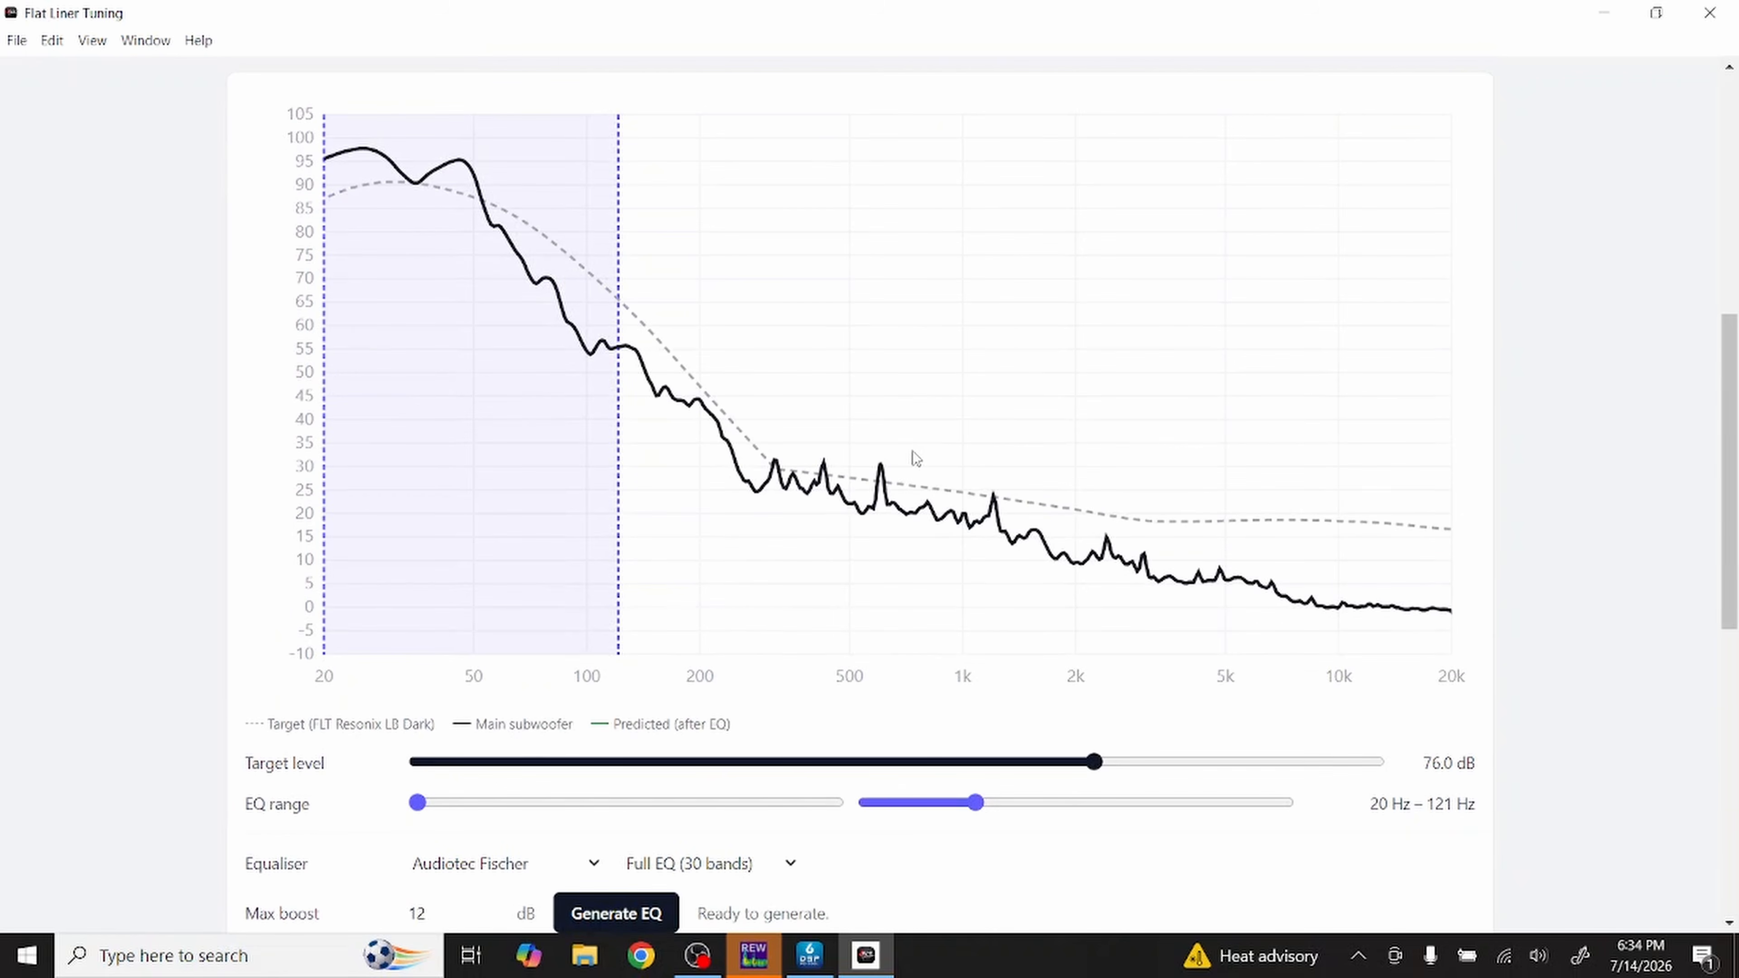
scroll(894, 656, "down", 3)
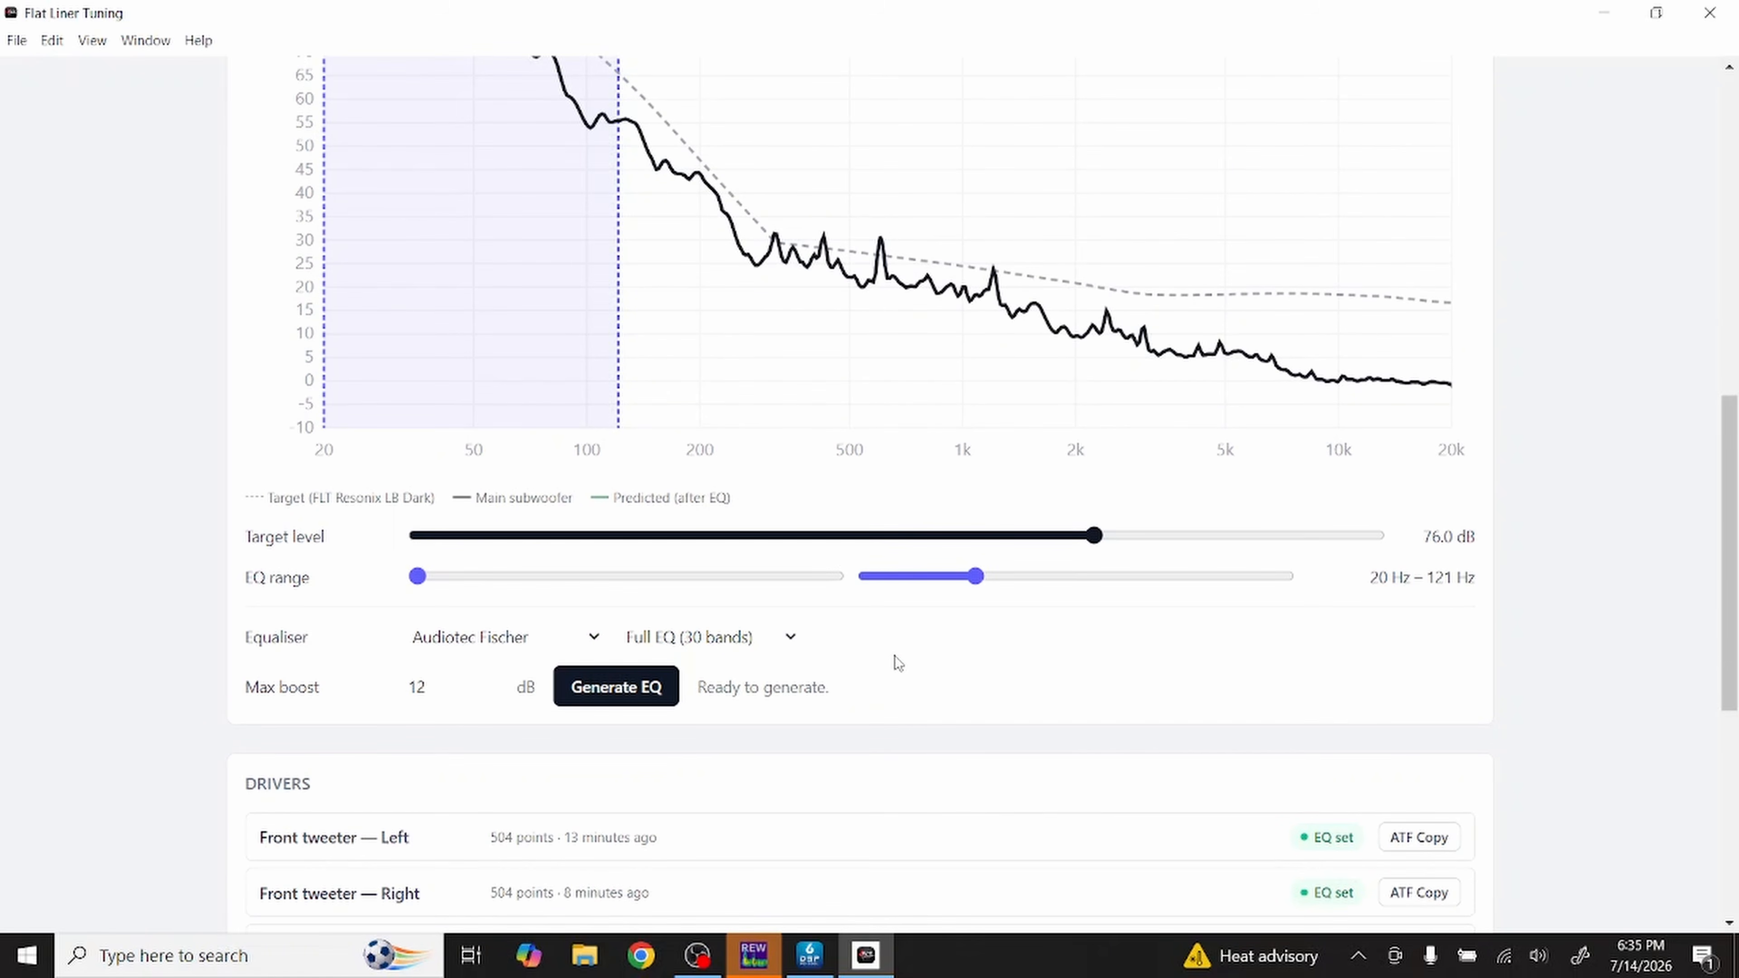
scroll(1072, 669, "up", 3)
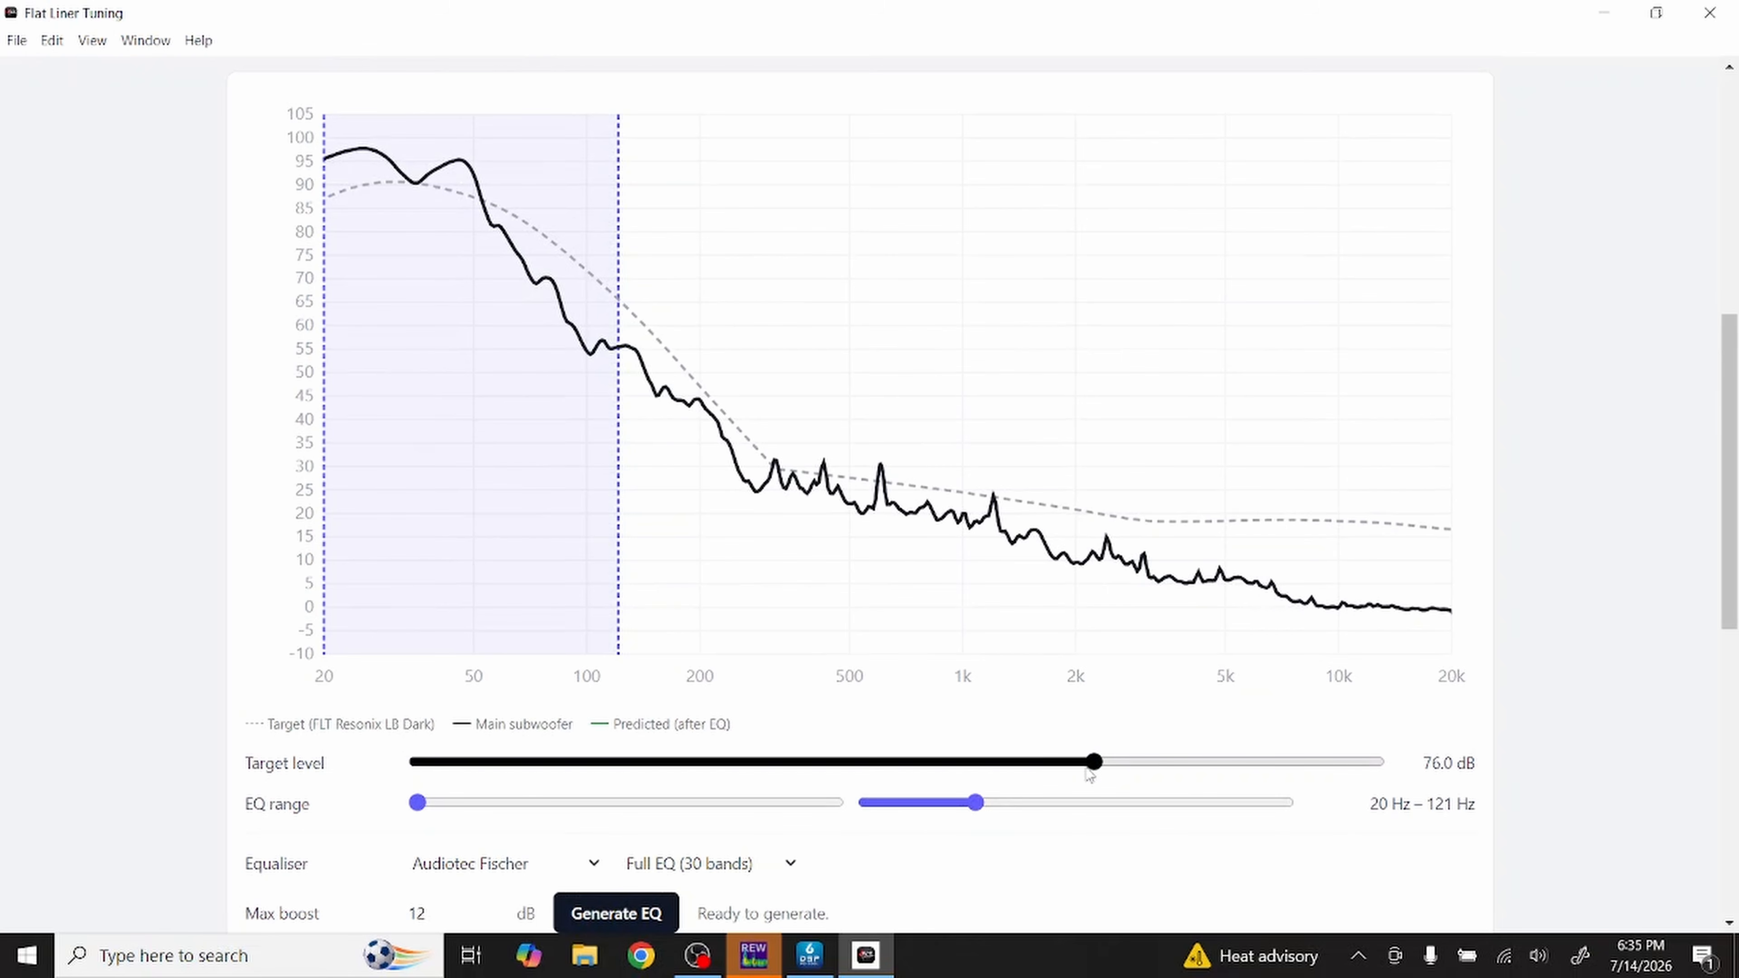
left_click_drag(1094, 762, 1041, 789)
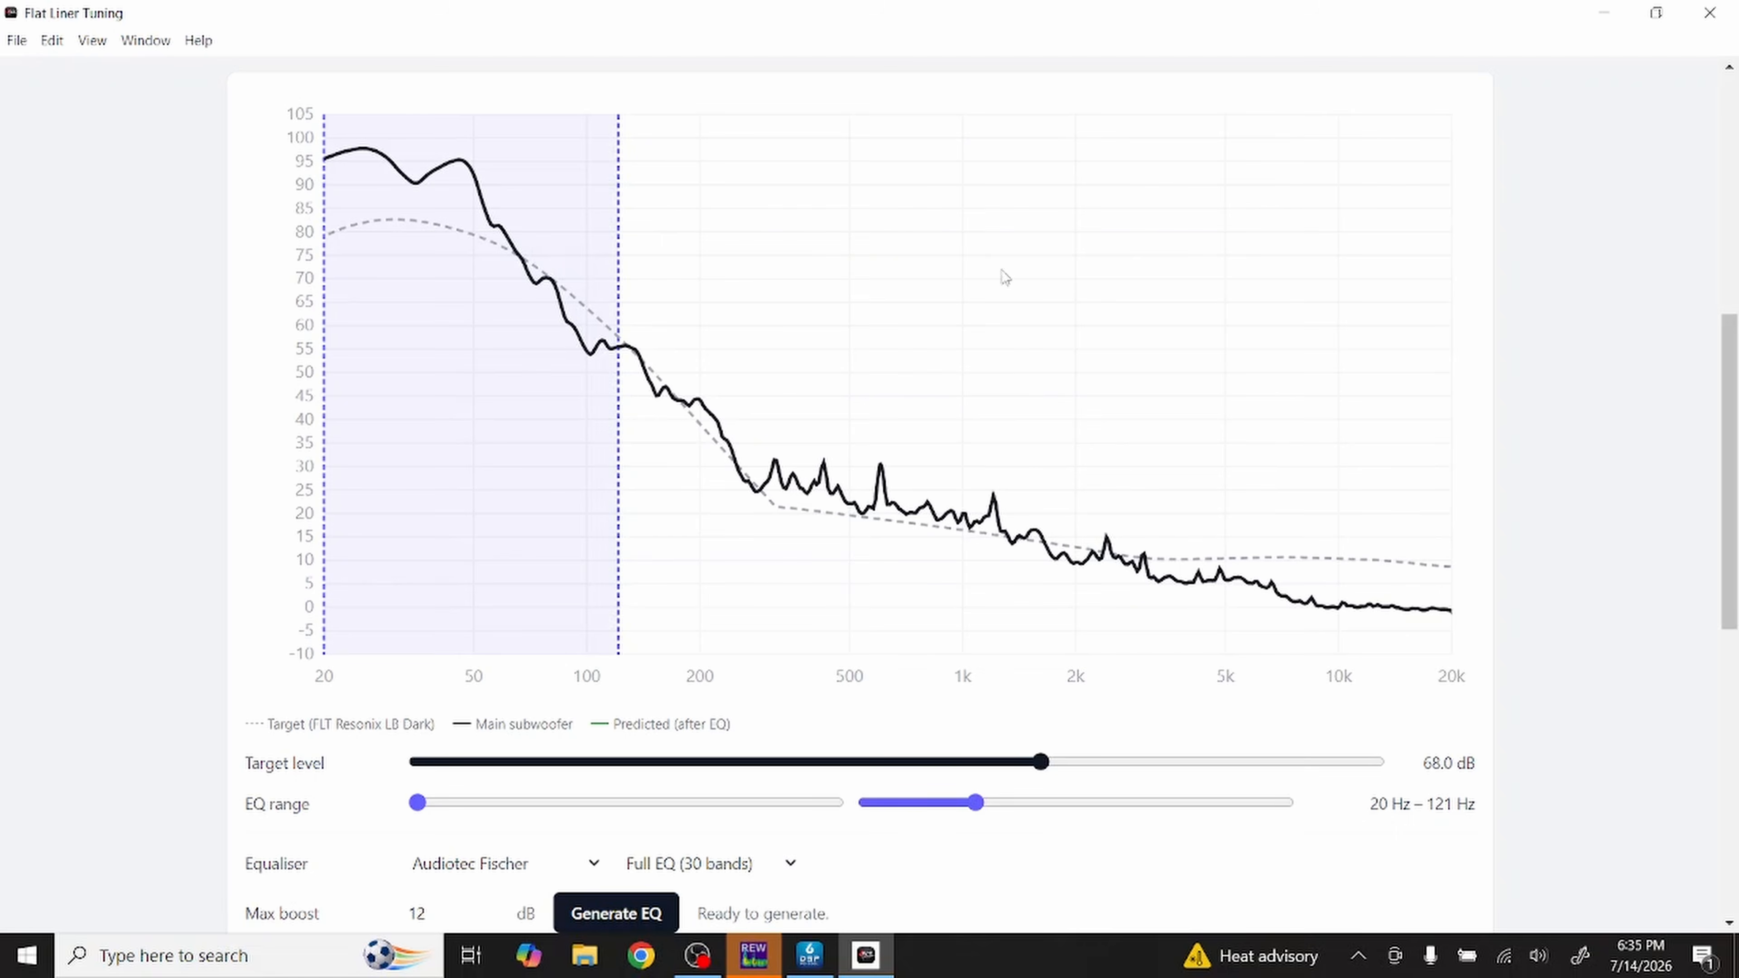
Step: Extend the main subwoofer's upper EQ range limit to 267 Hz and generate its EQ
scroll(834, 659, "down", 3)
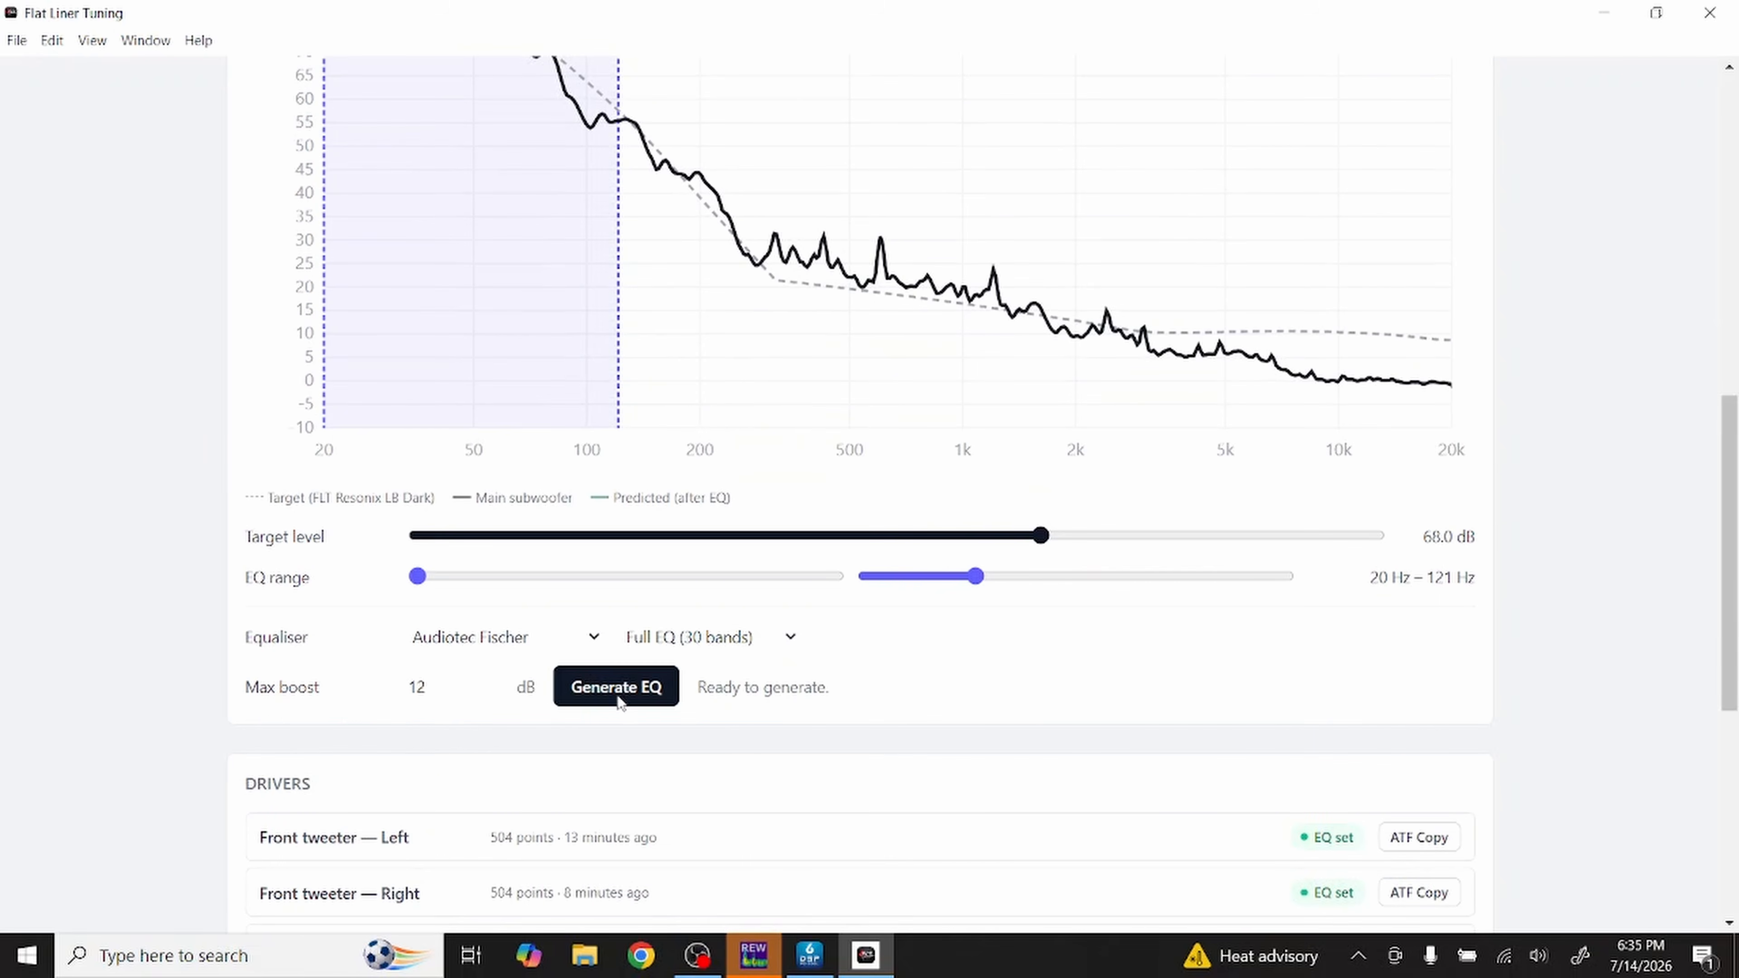
scroll(880, 609, "up", 3)
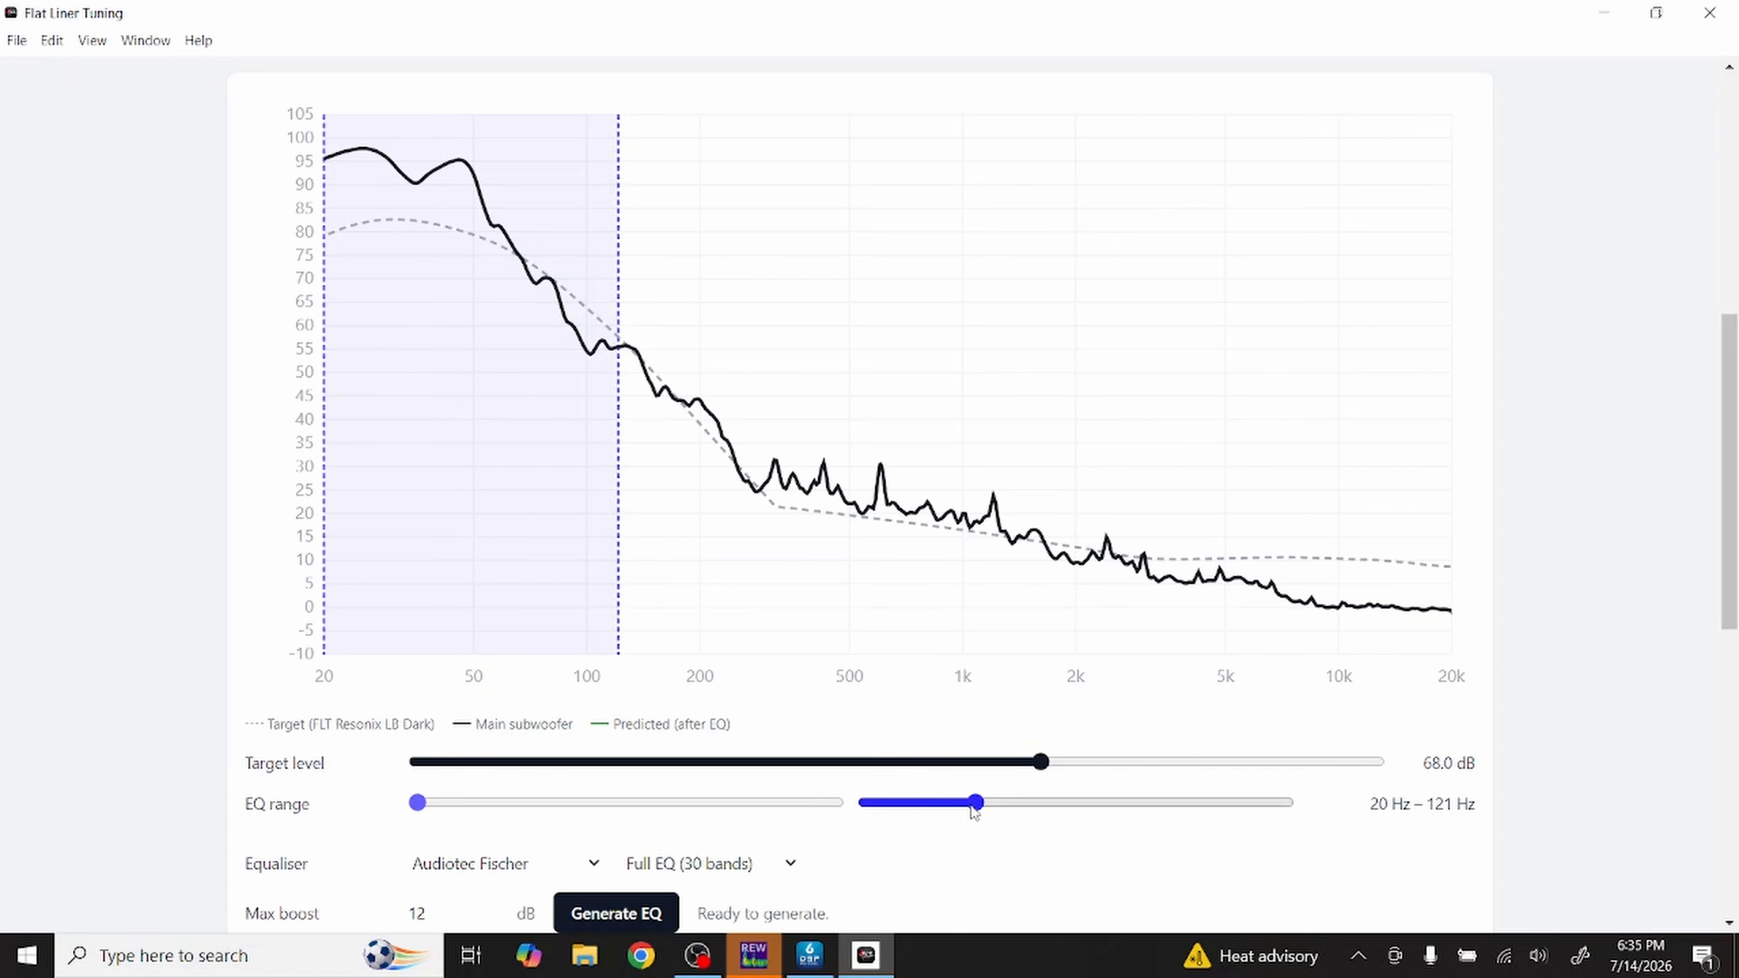
left_click_drag(973, 810, 1025, 808)
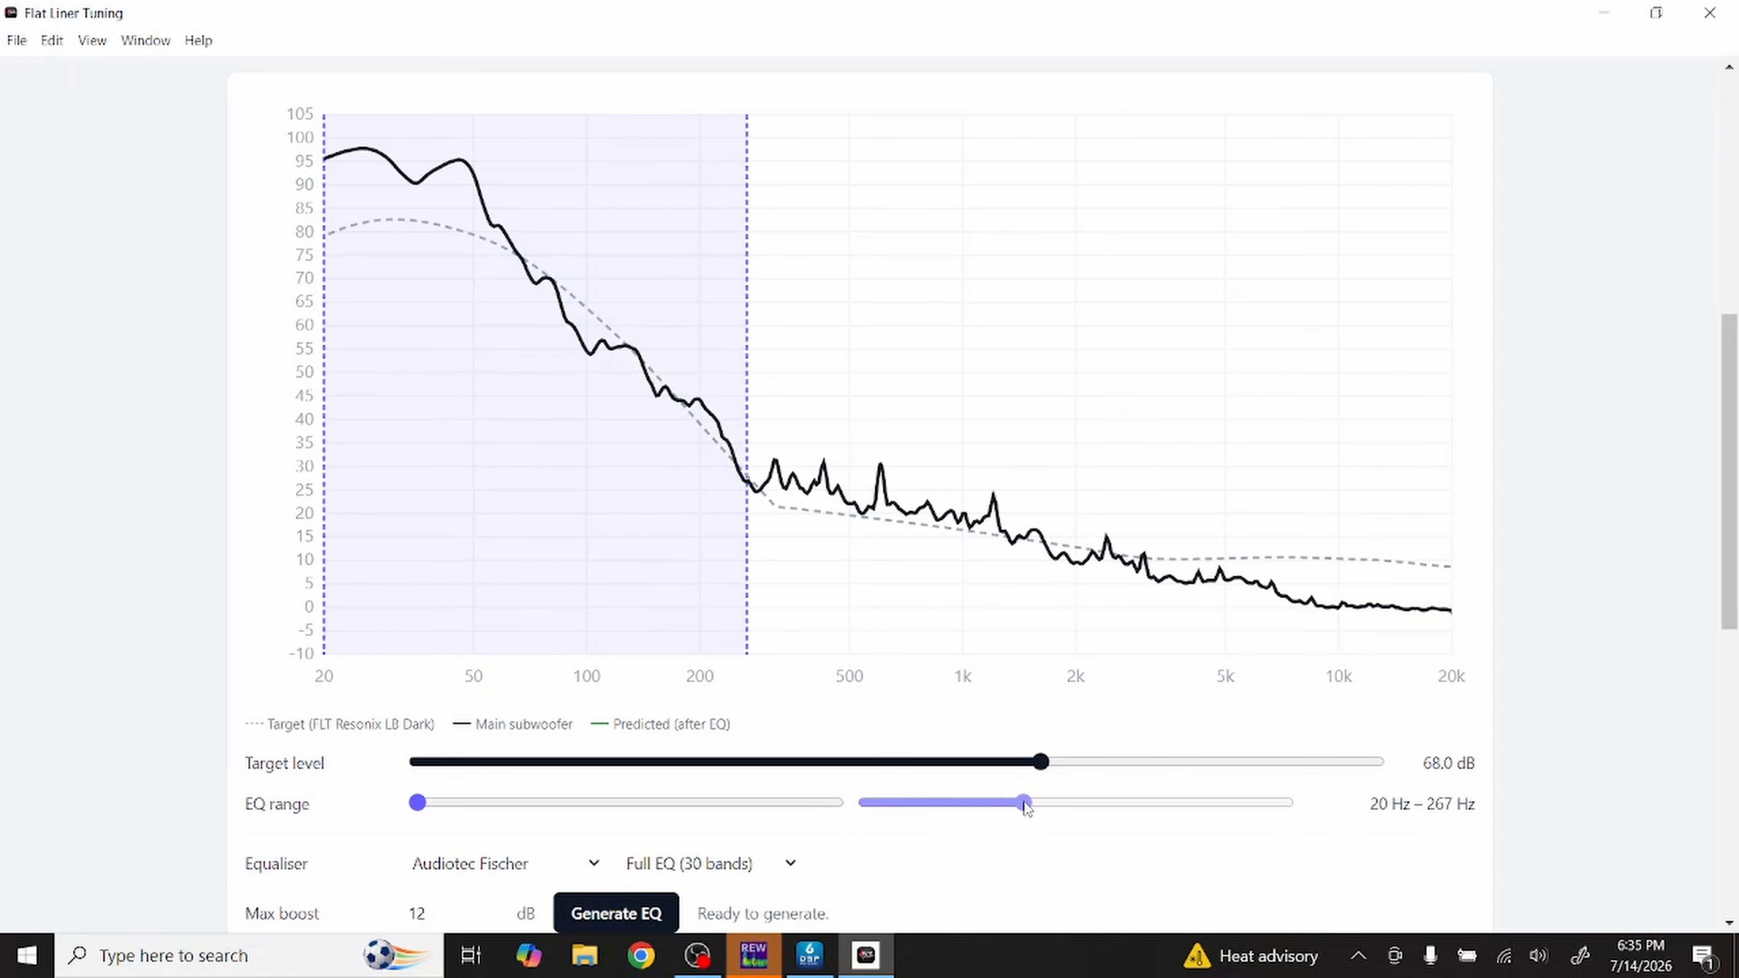
scroll(967, 695, "down", 5)
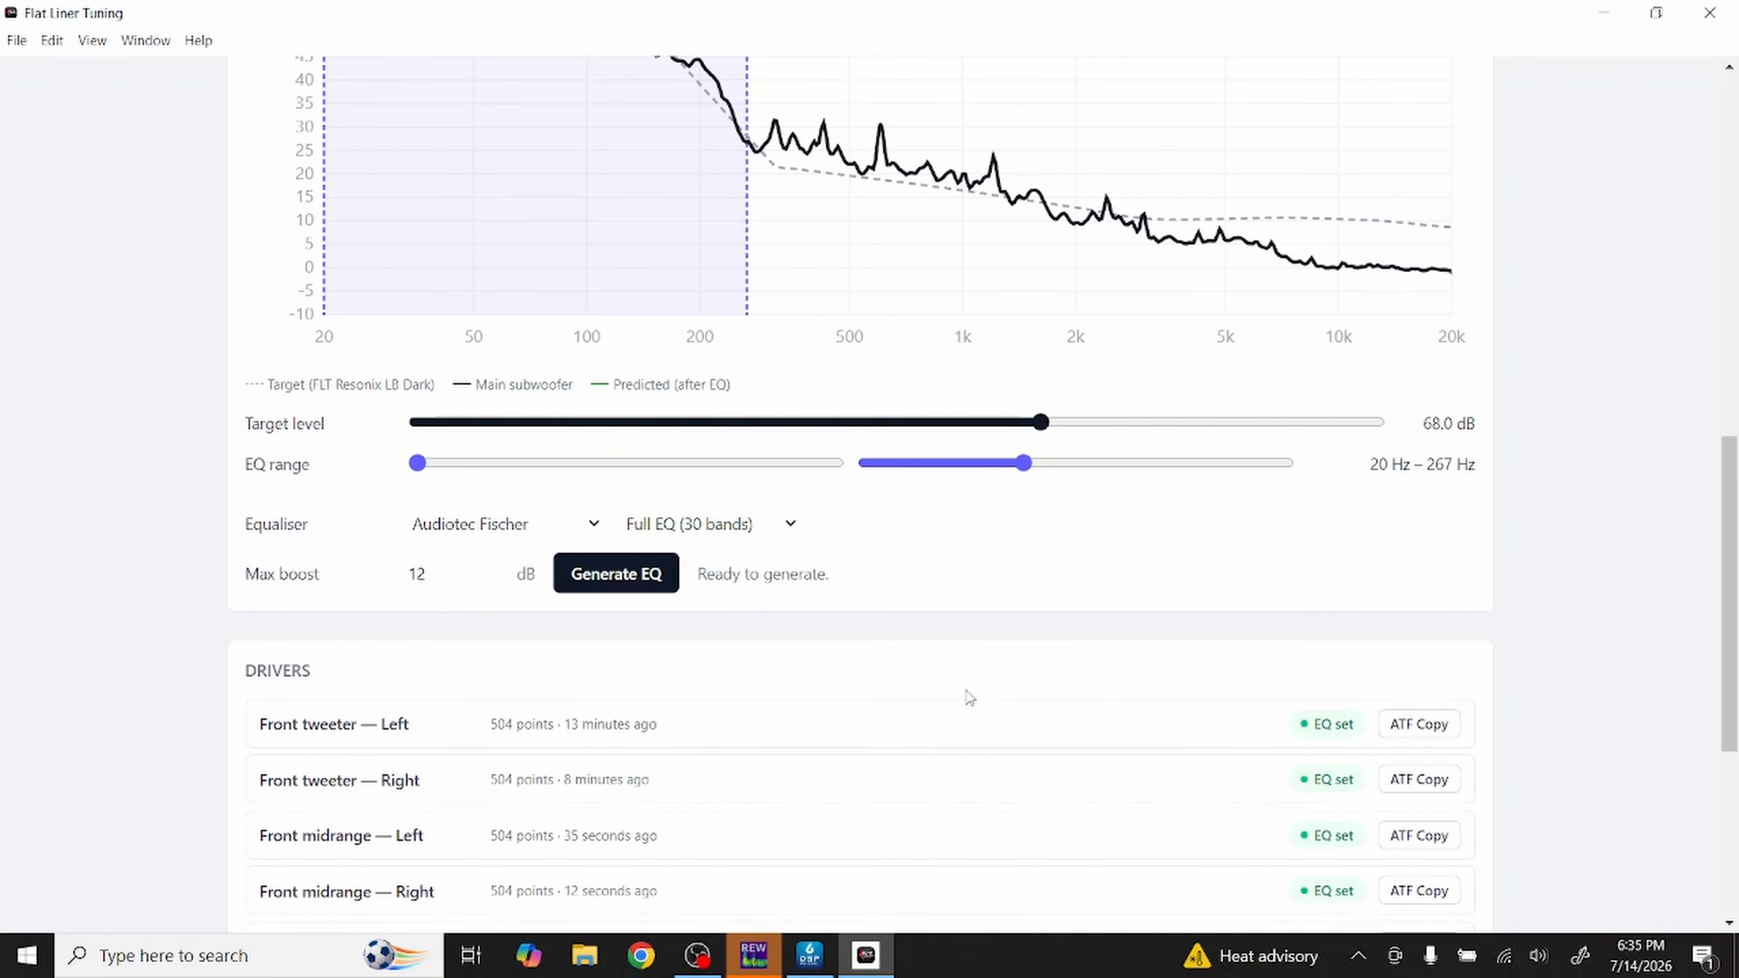
left_click(642, 587)
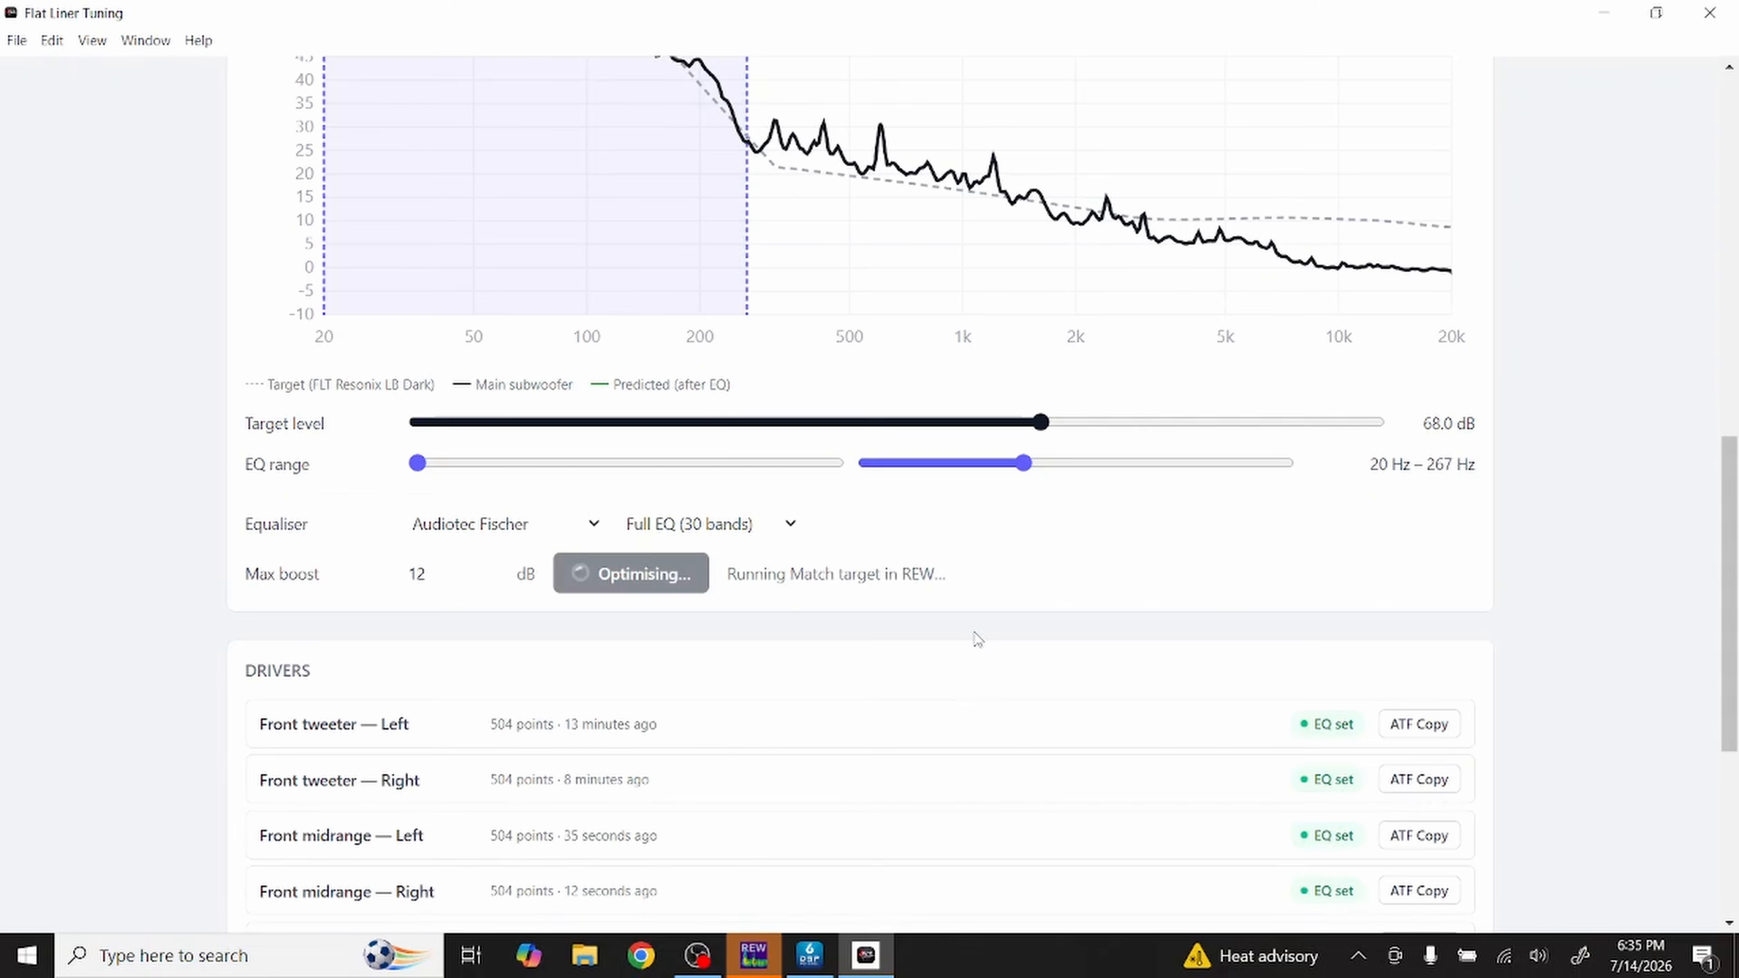
Step: Lower the main subwoofer's target level to 63.5 dB and regenerate its EQ
scroll(972, 636, "up", 3)
scroll(977, 639, "up", 2)
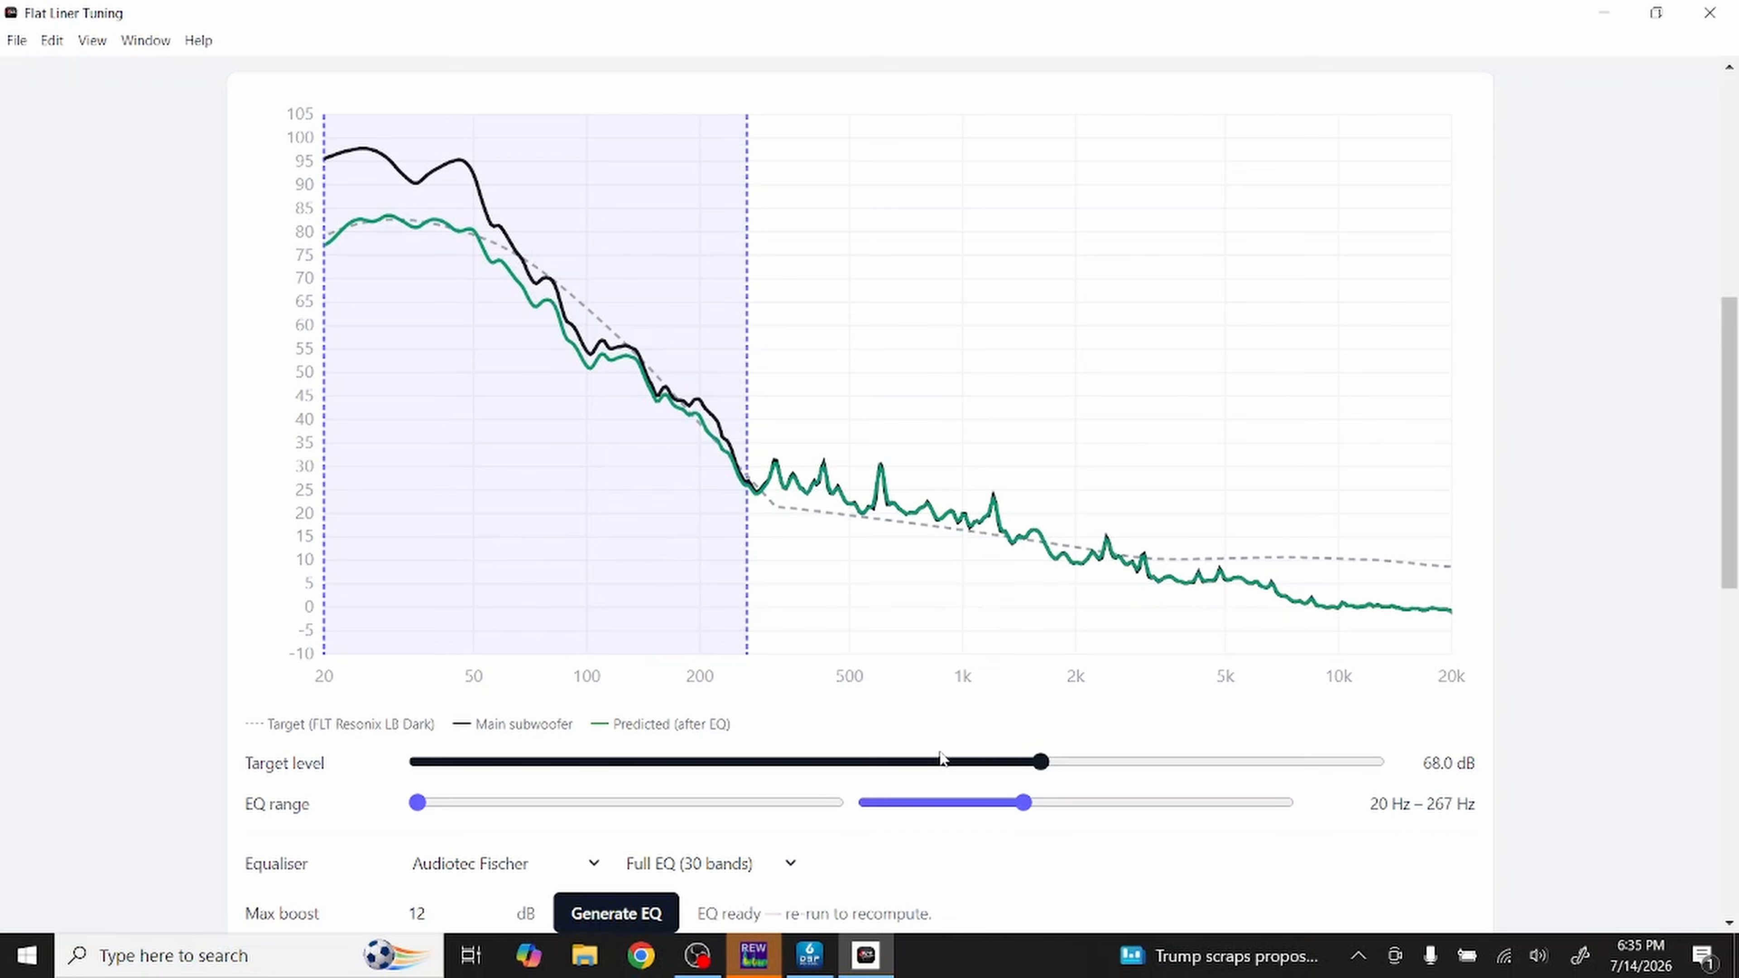
left_click_drag(1043, 763, 1010, 765)
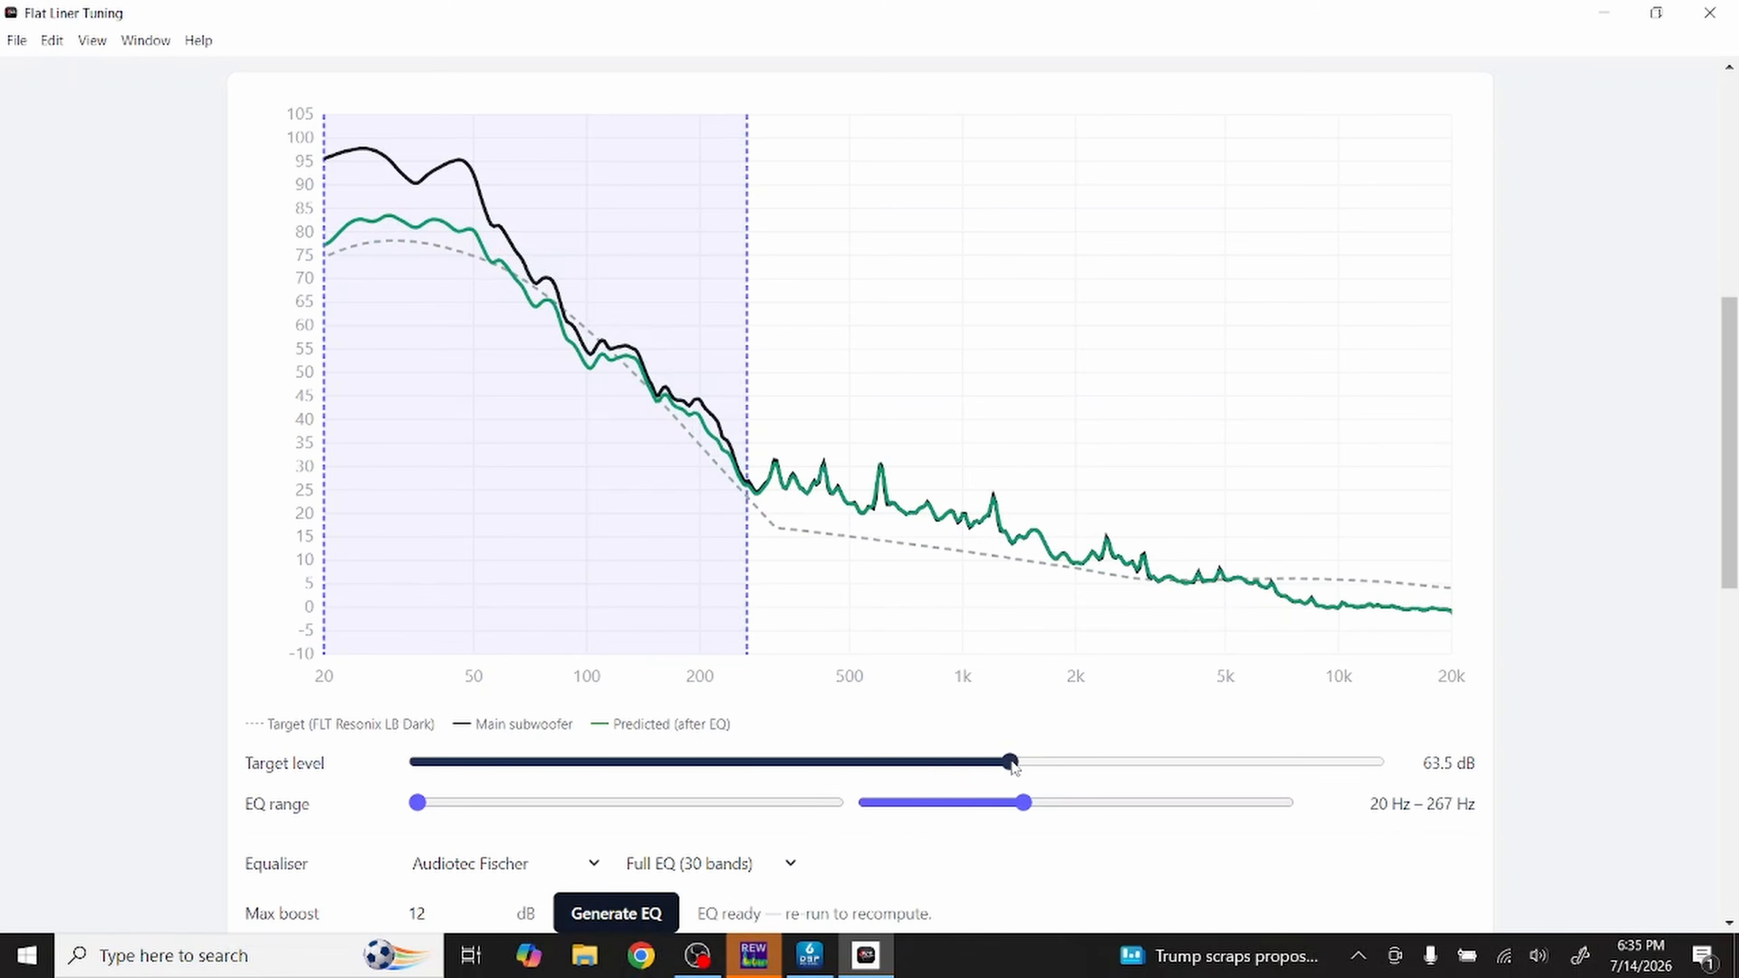
left_click(609, 916)
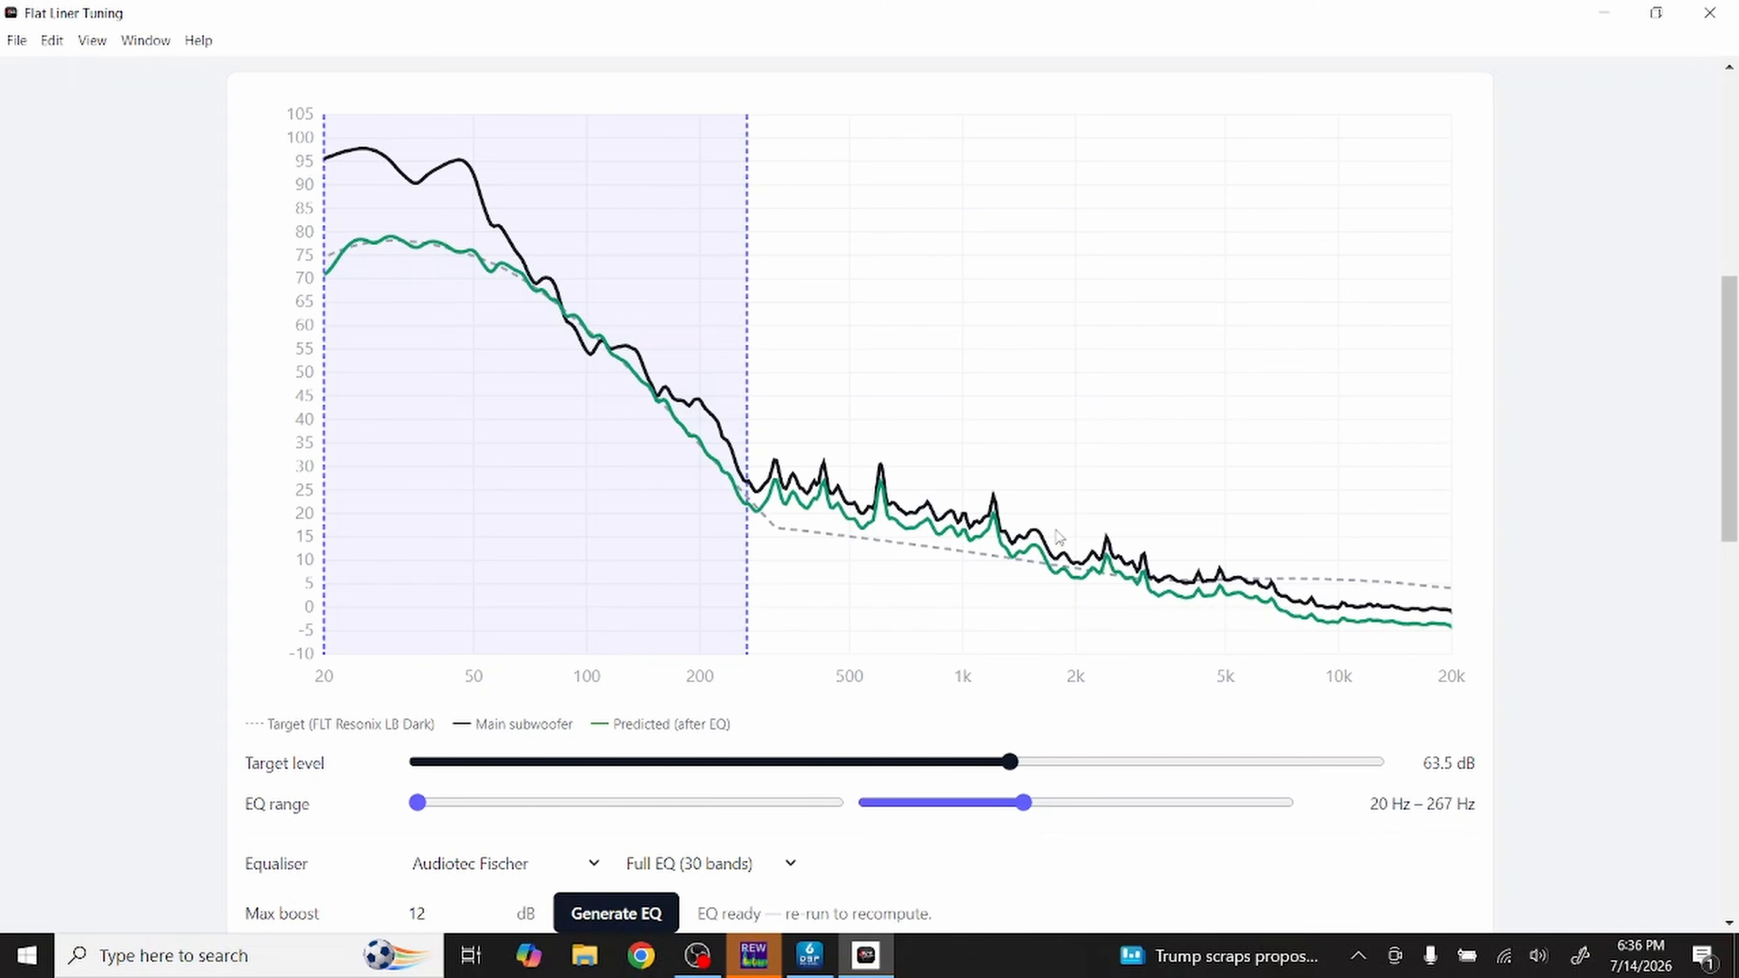
Step: Copy the left front tweeter's ATF filters from Flat Liner Tuning and import the EQ into Output A, Front L High, in DSP PC-Tool
scroll(1058, 538, "down", 10)
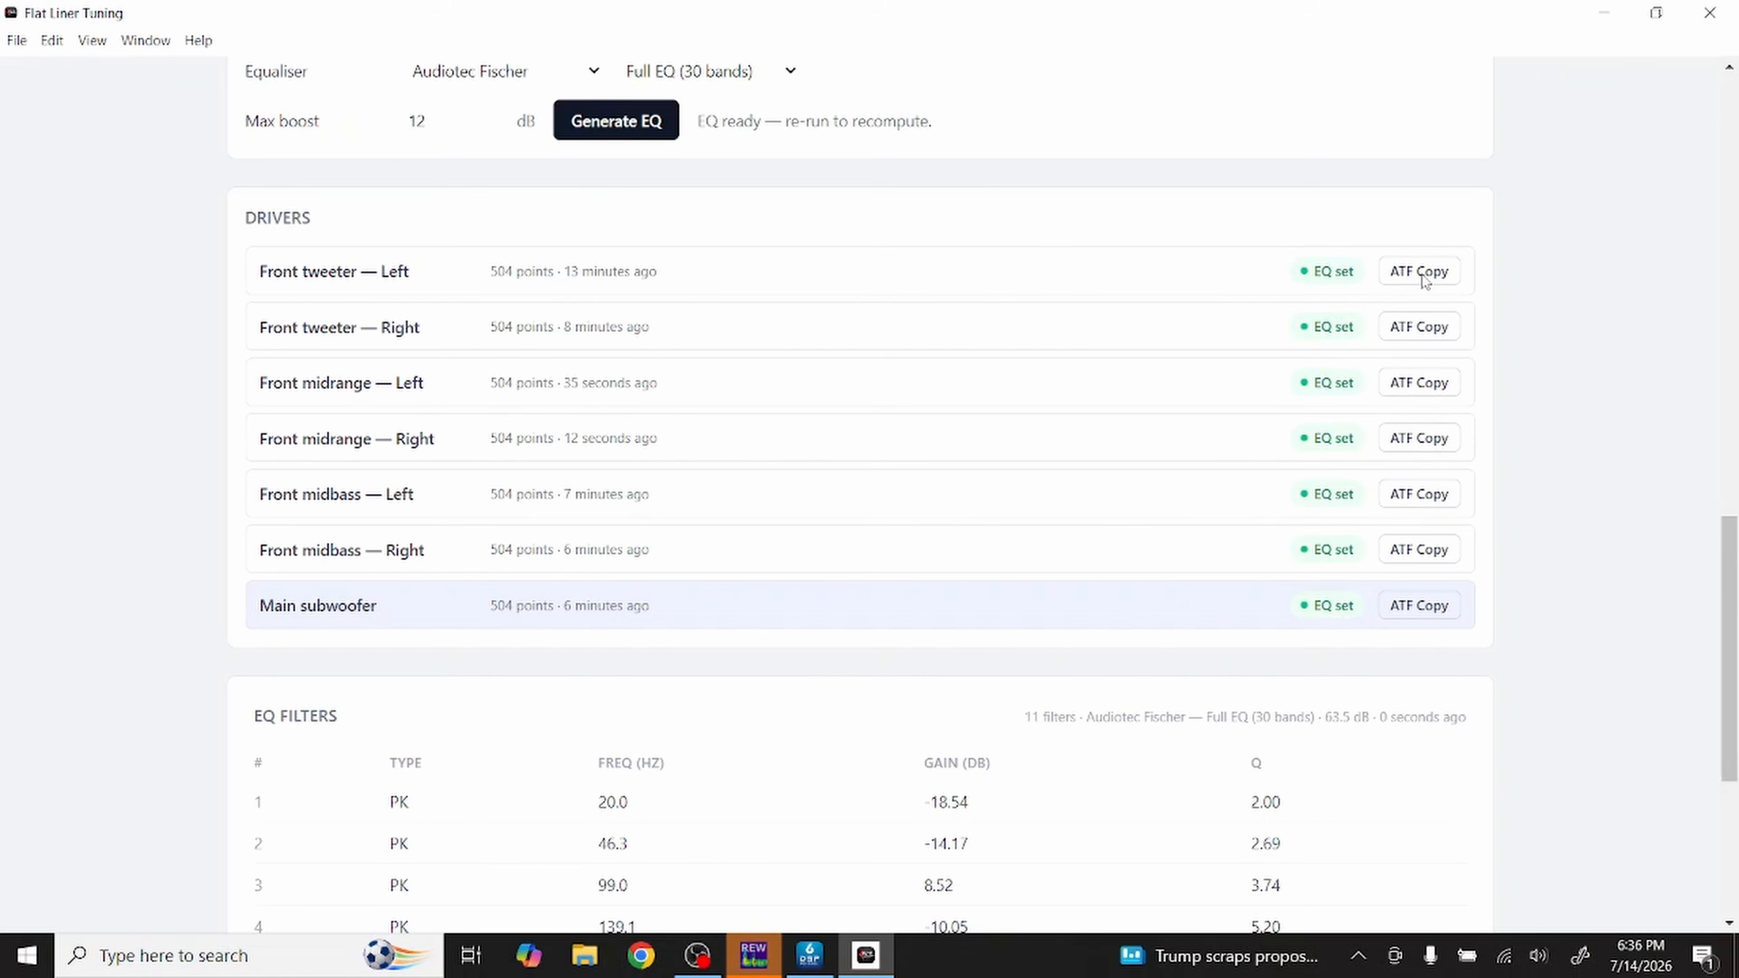
key("alt+Tab")
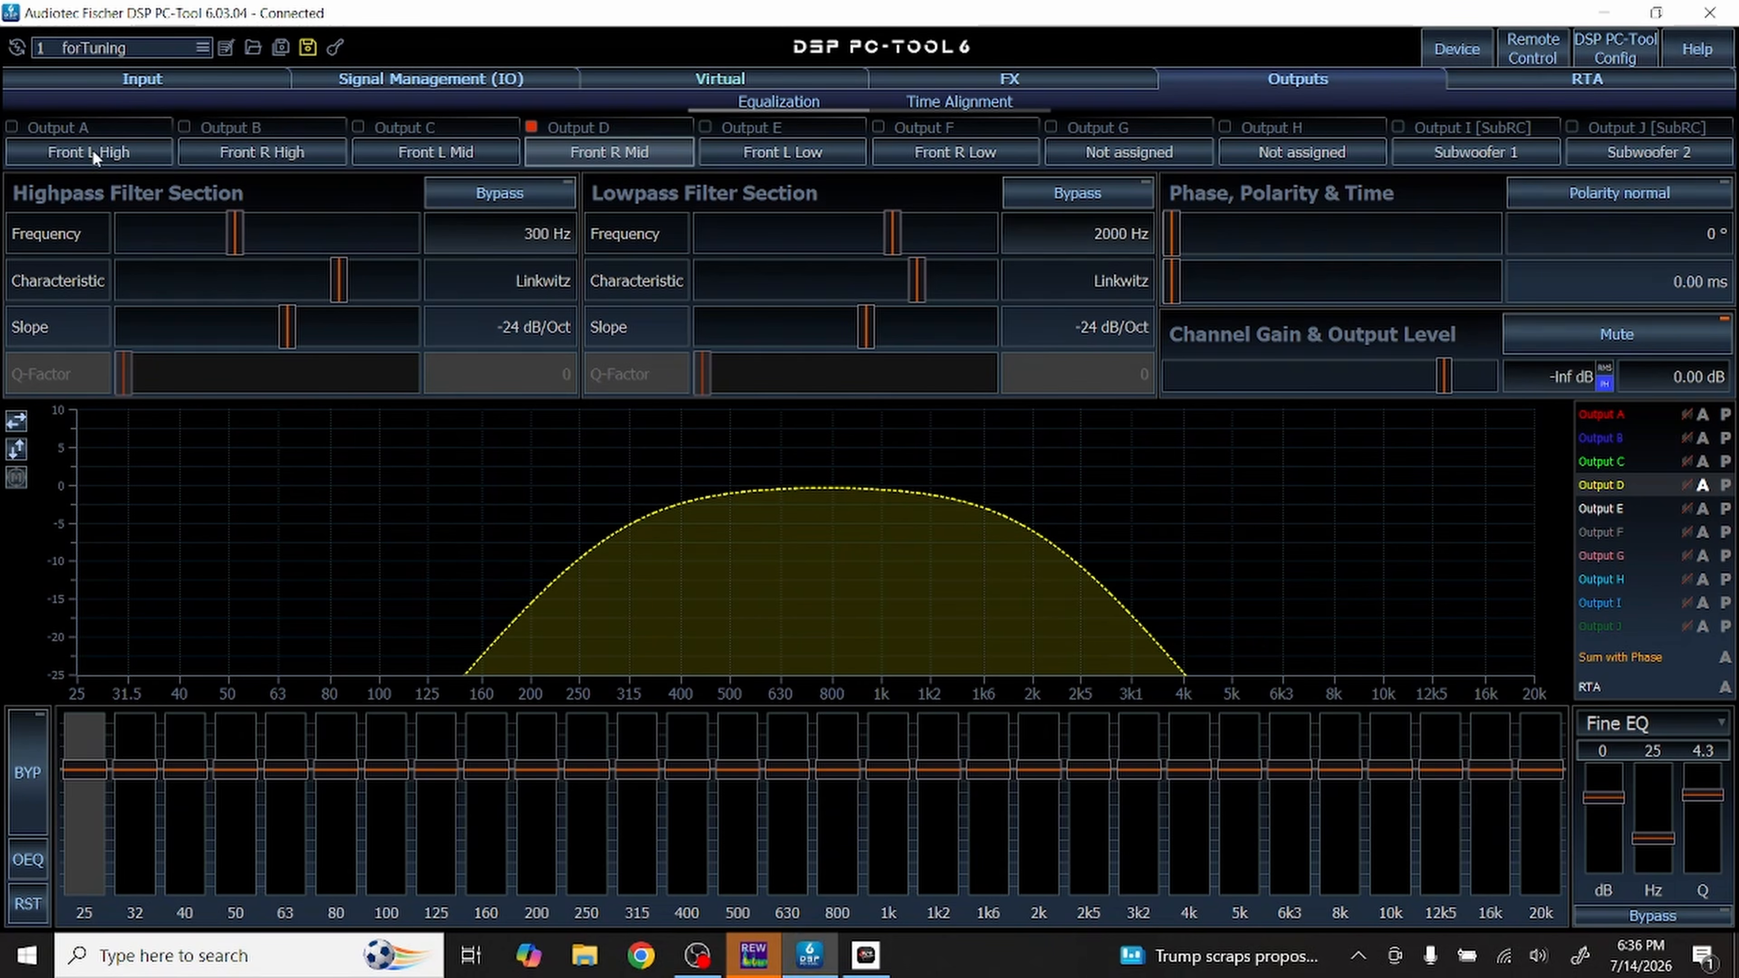
left_click(92, 149)
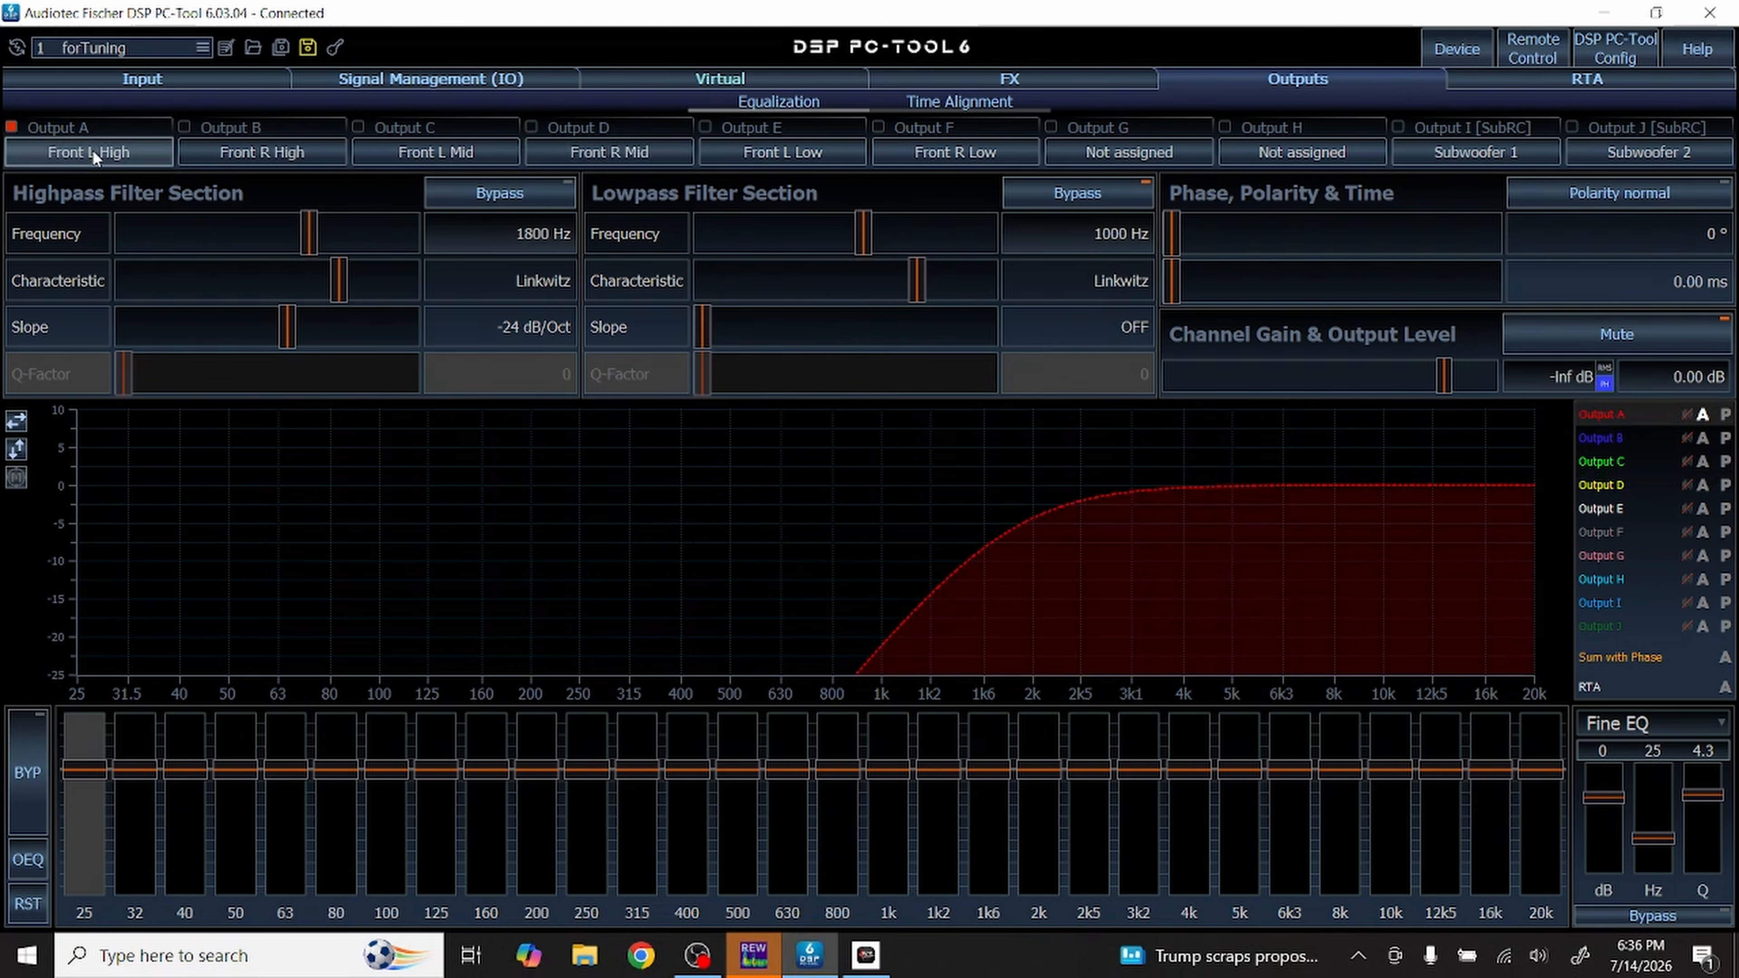
key("alt+Tab")
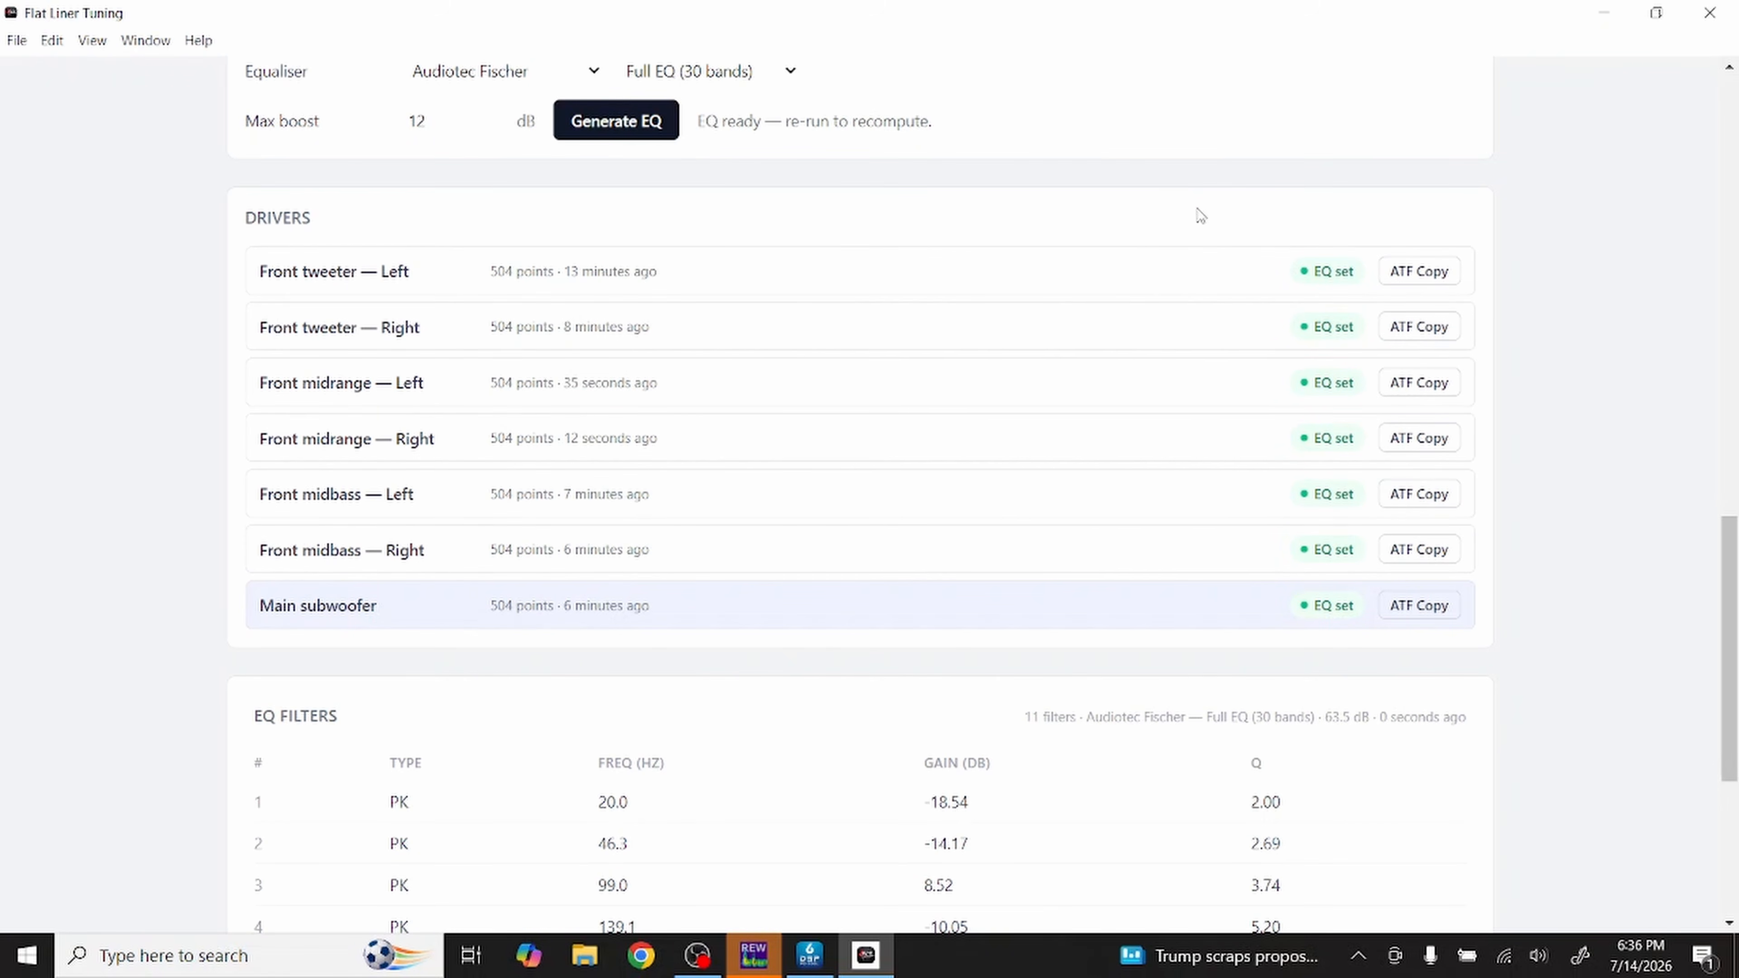
left_click(1418, 278)
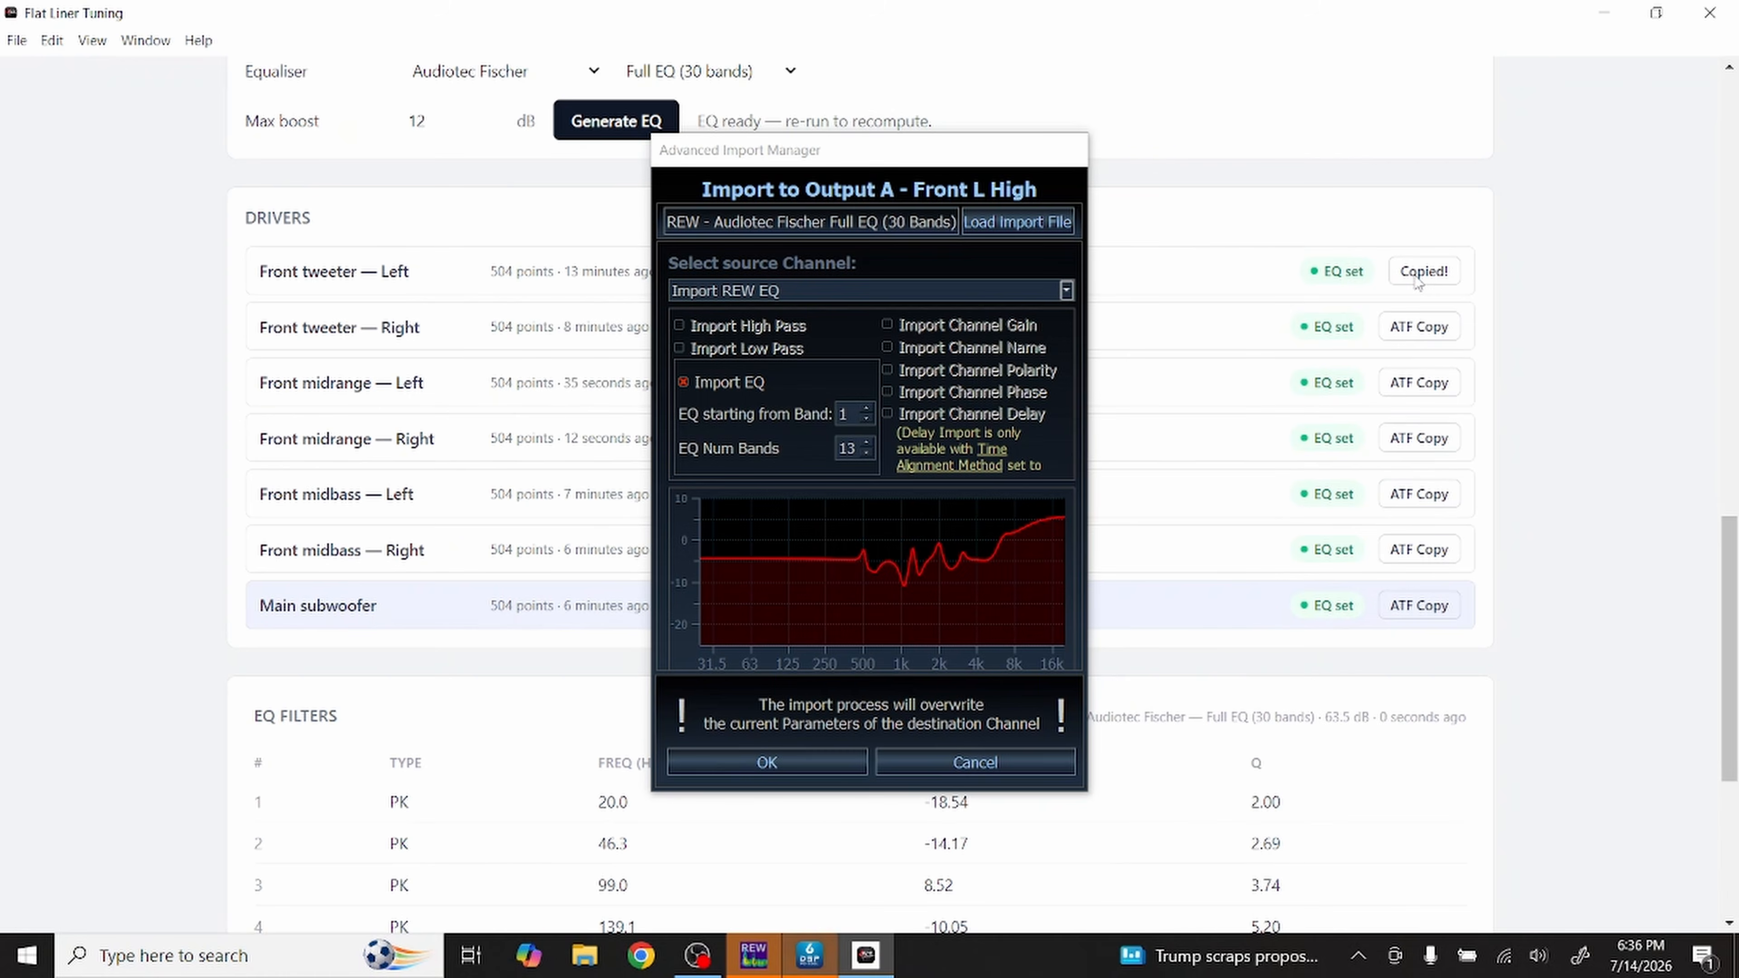
left_click(767, 761)
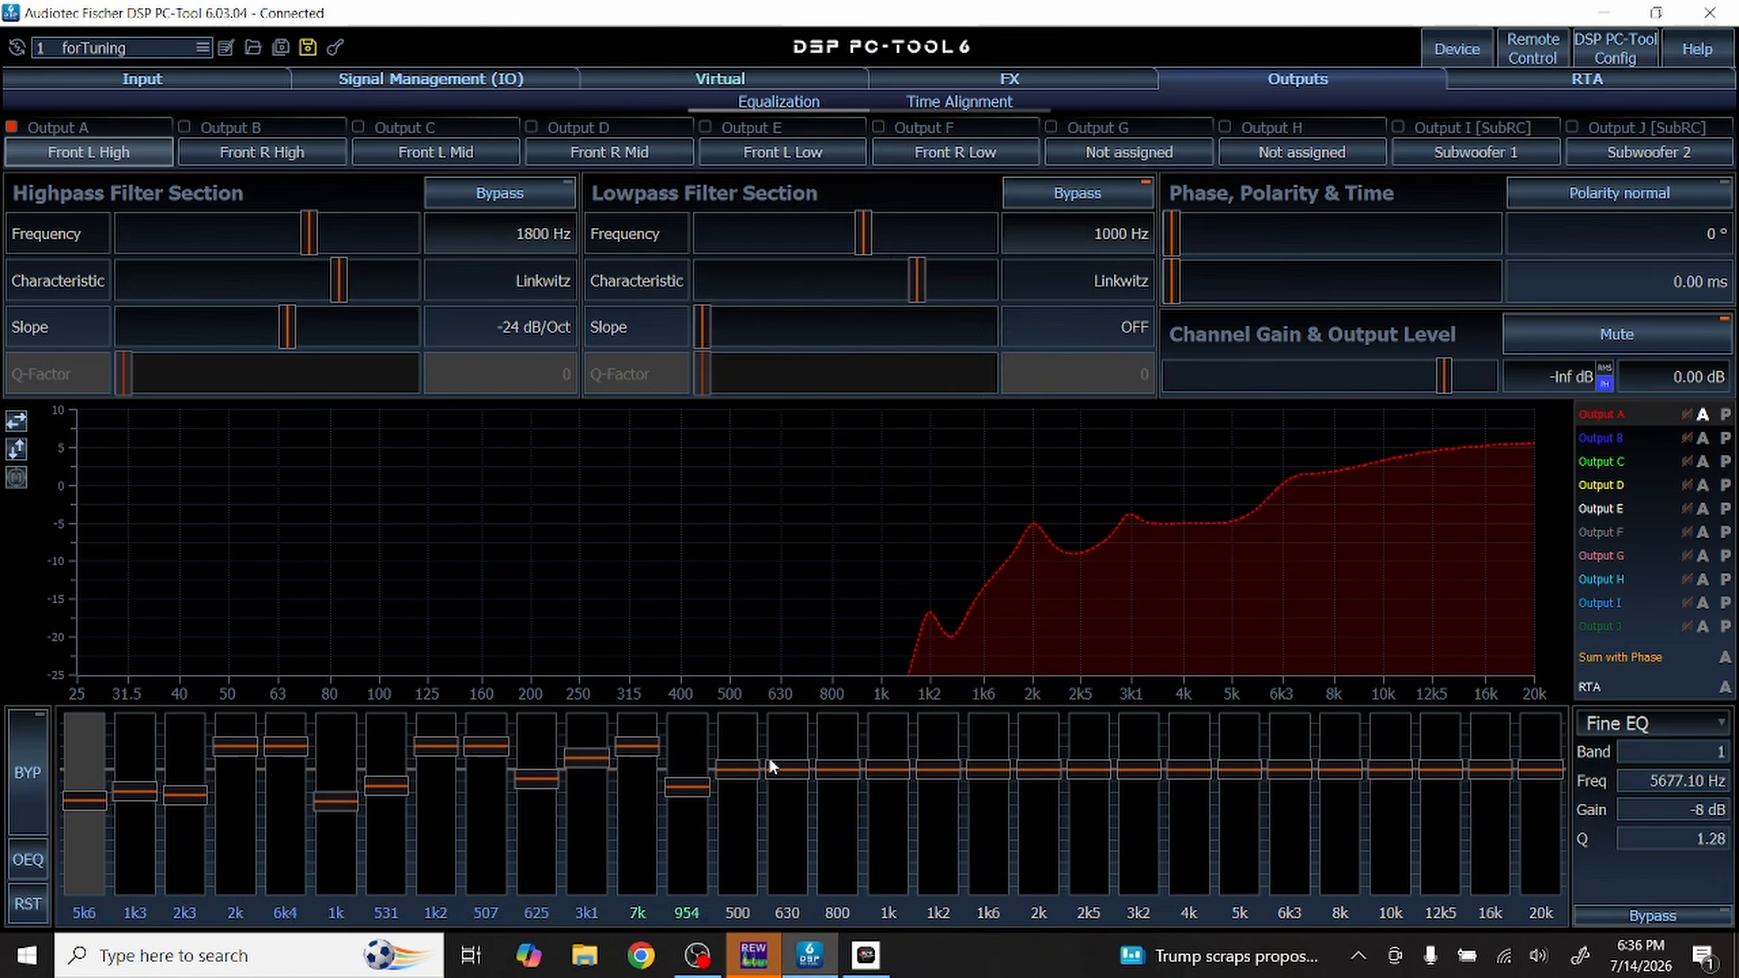
Step: Copy the right front tweeter's ATF filters from Flat Liner Tuning and import the EQ into DSP PC-Tool's Output B, Front R High
left_click(255, 152)
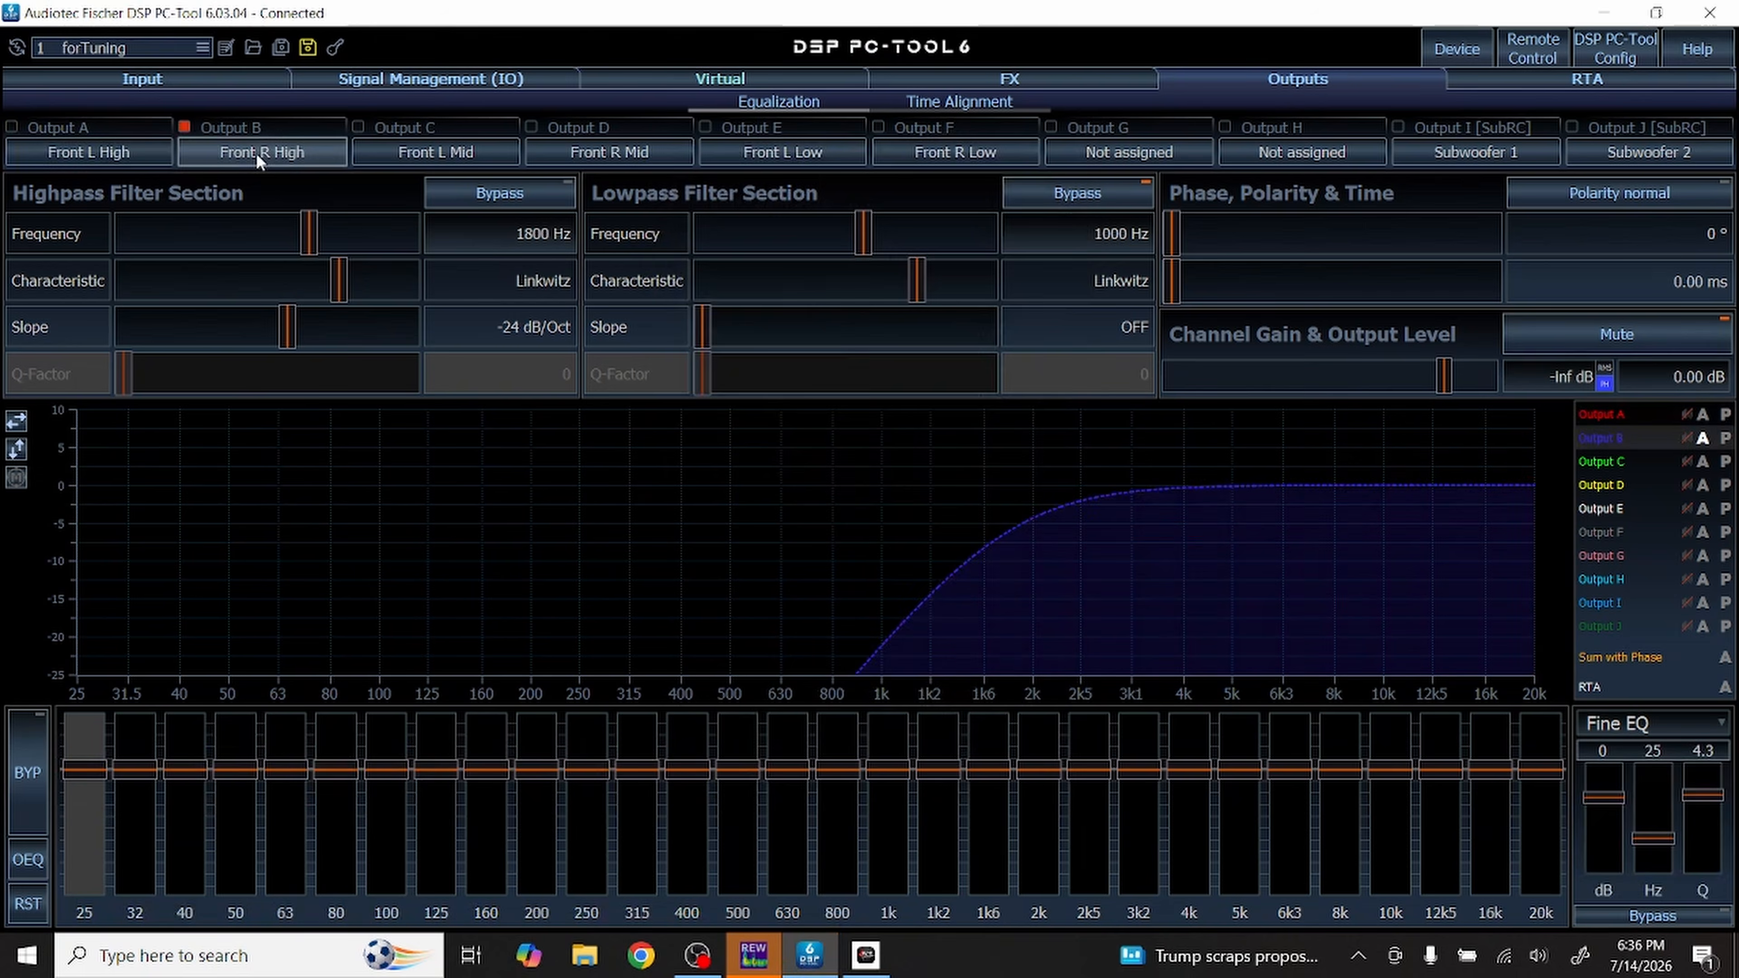
key("alt+Tab")
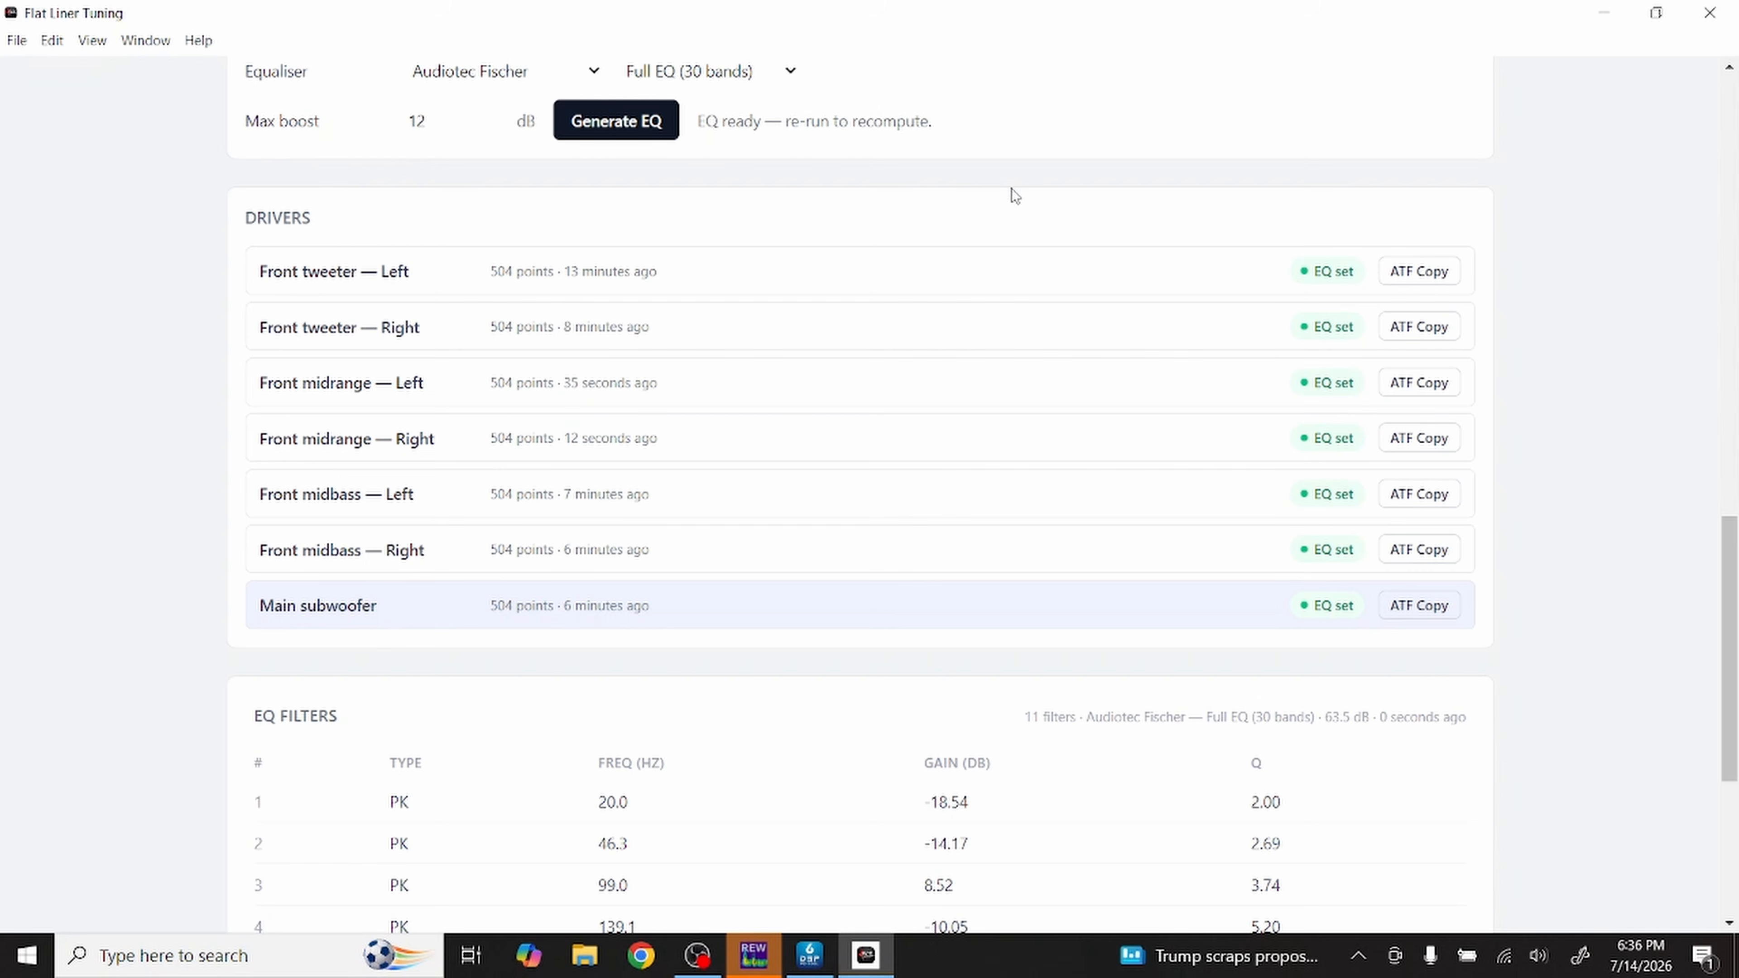
left_click(1413, 329)
left_click(802, 754)
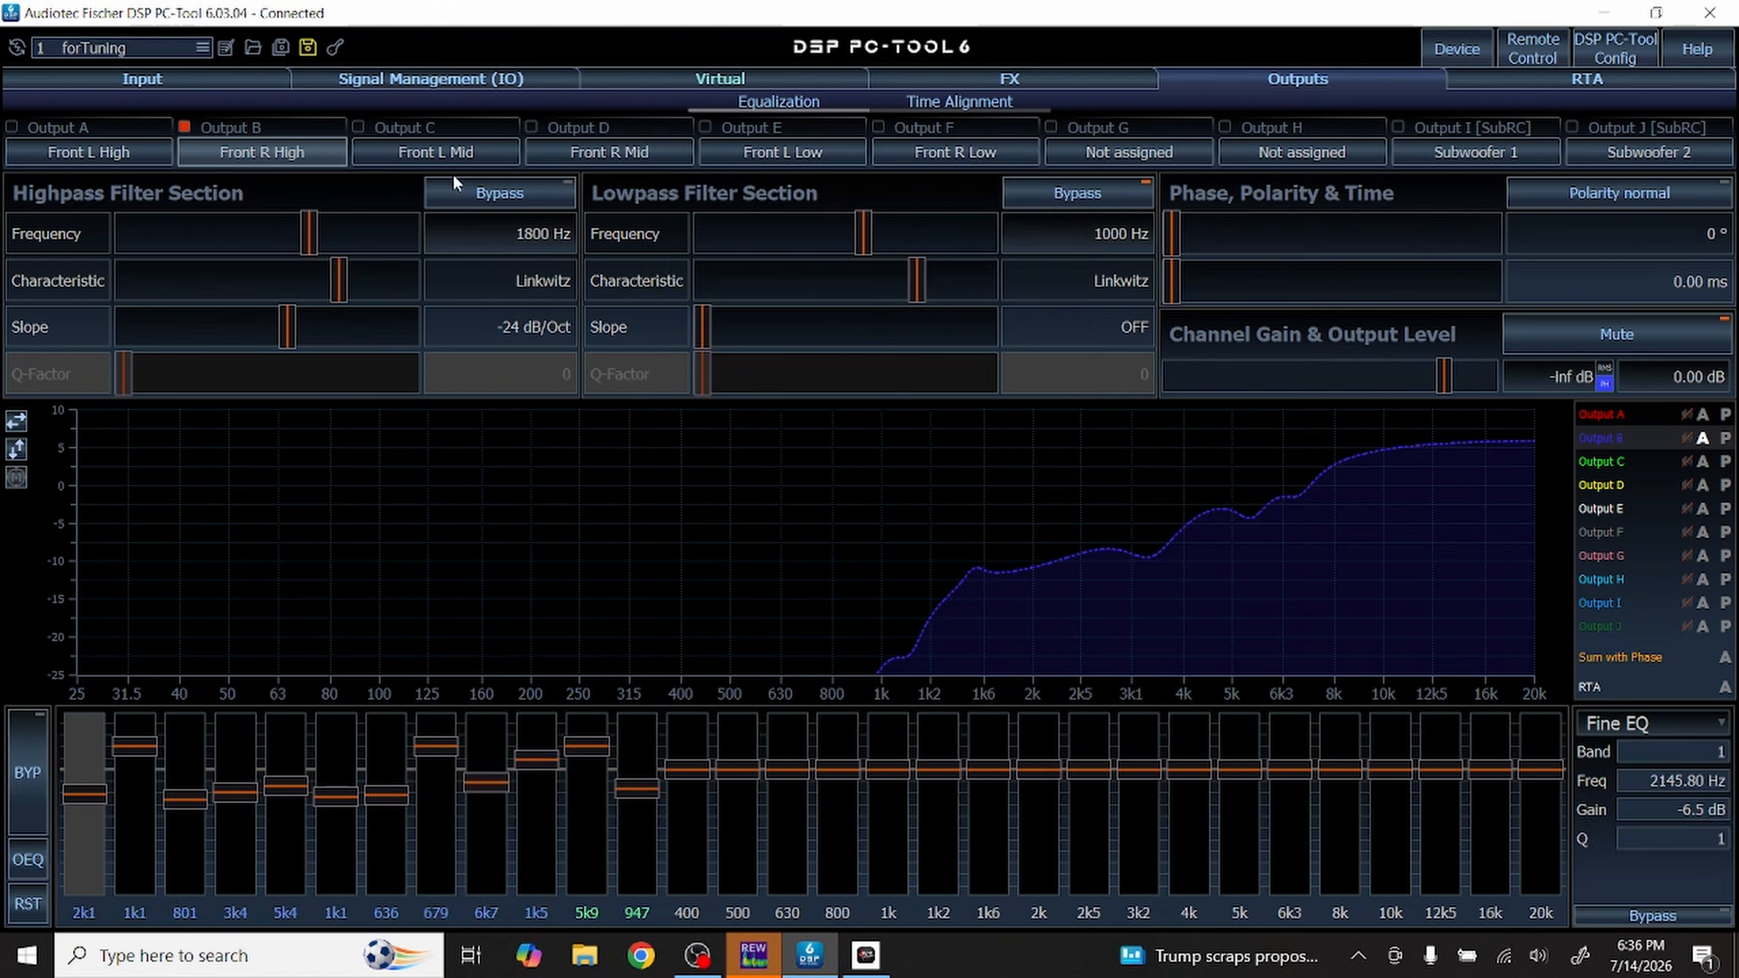
Step: Copy the left front midrange's ATF filters from Flat Liner Tuning and import the EQ into DSP PC-Tool's Output C, Front L Mid
left_click(449, 152)
key("alt+Tab")
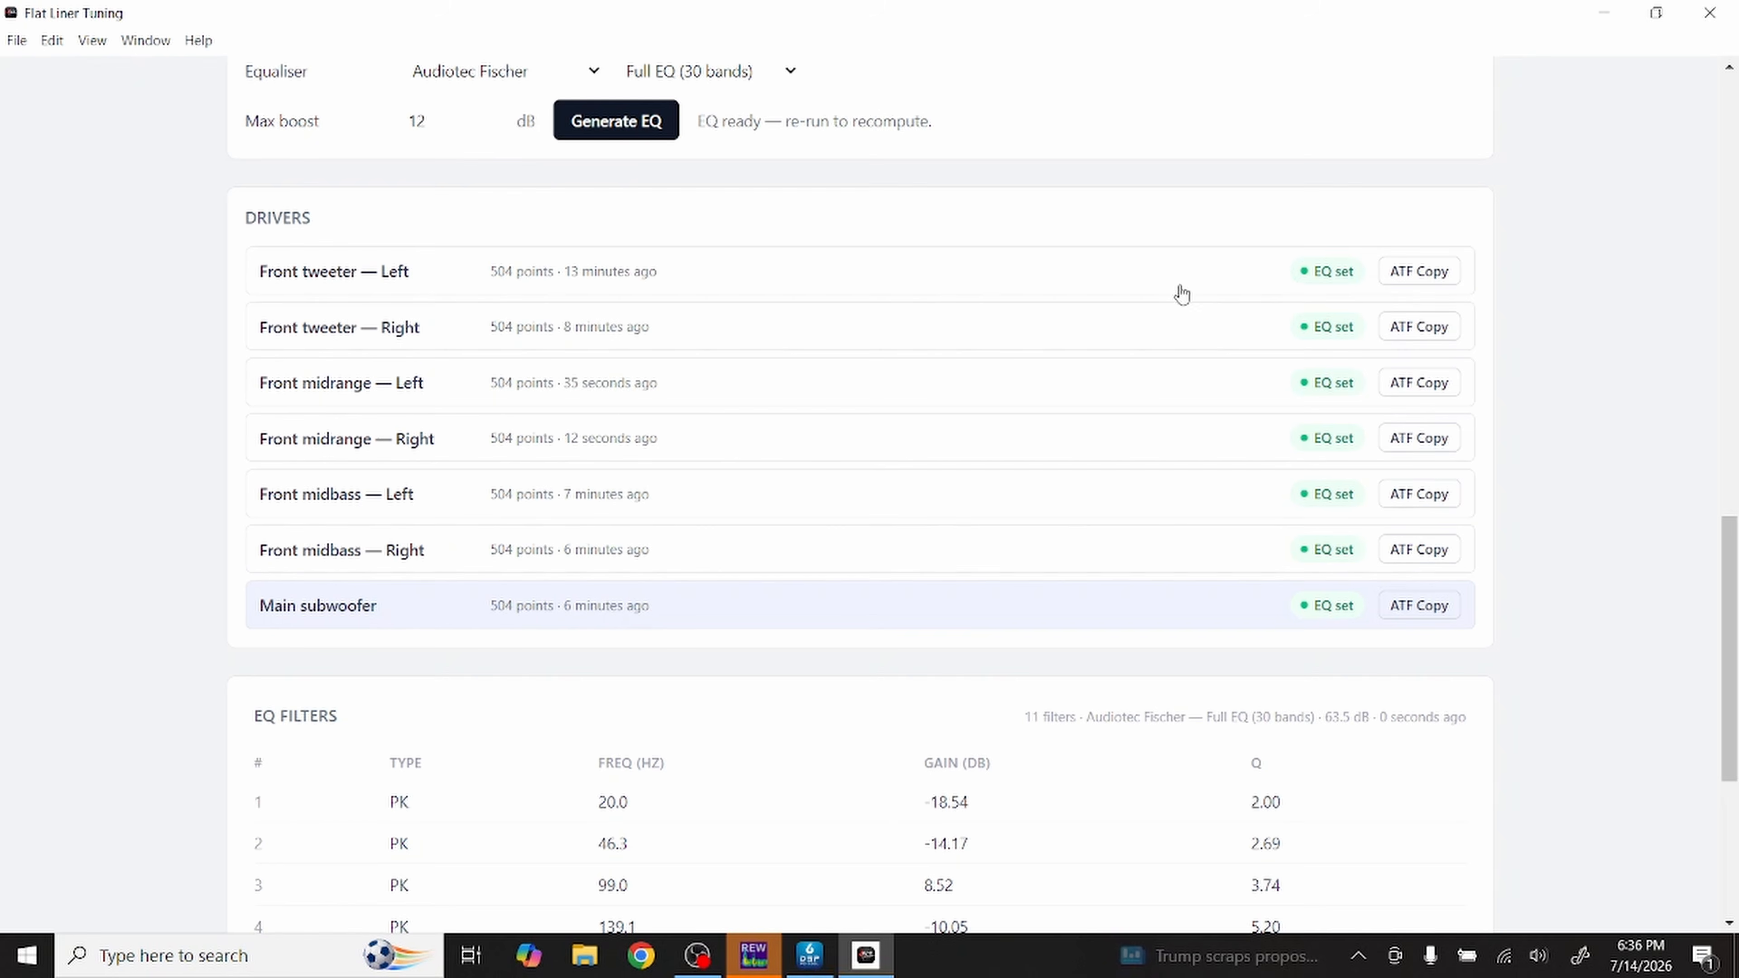
left_click(1415, 385)
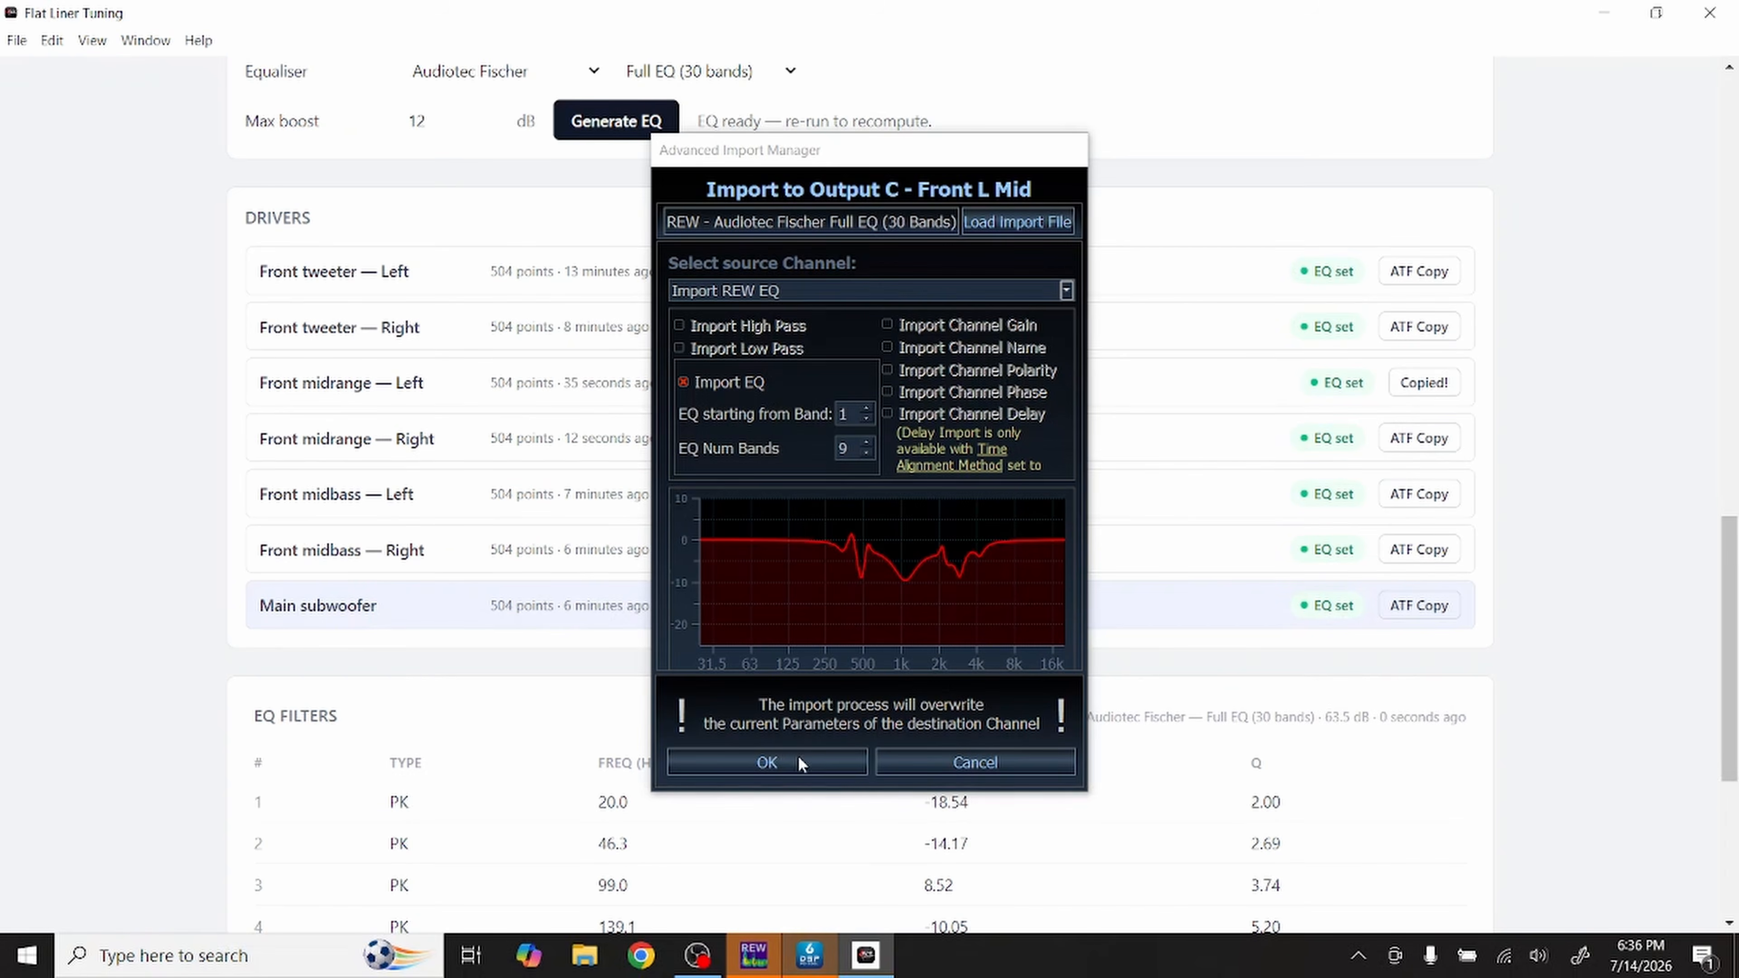
left_click(780, 758)
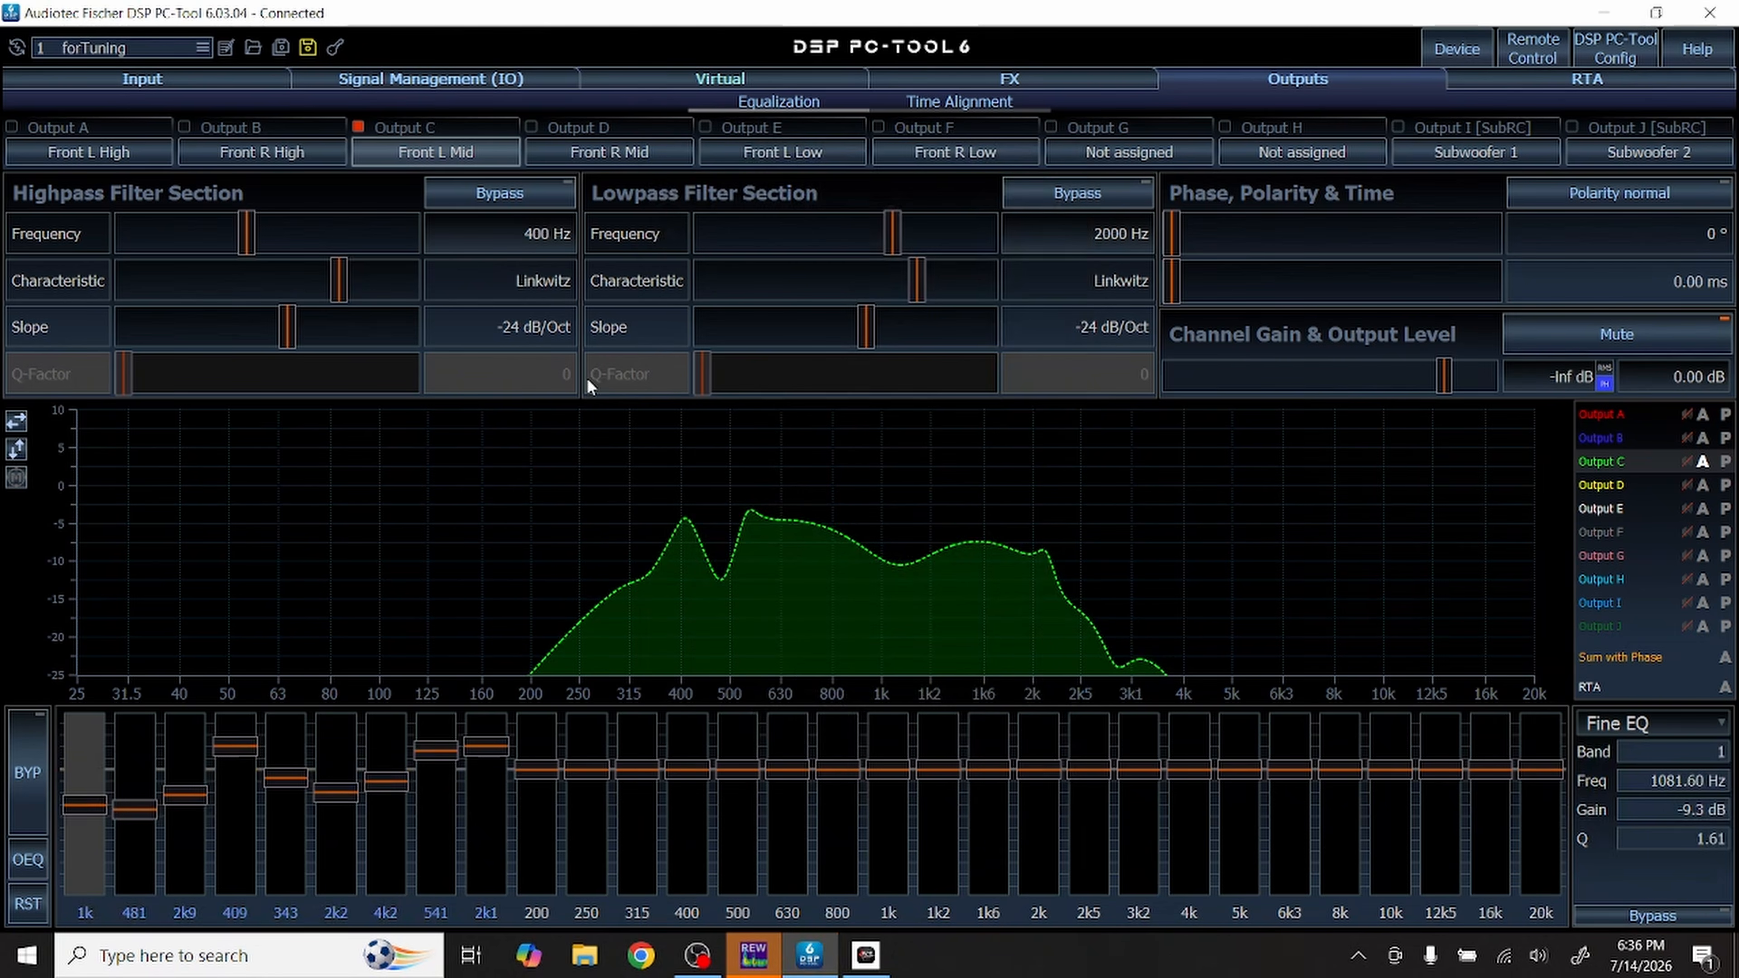
Step: Copy the right front midrange's ATF filters from Flat Liner Tuning and import the EQ into DSP PC-Tool's Output D, Front R Mid
left_click(575, 153)
key("alt+Tab")
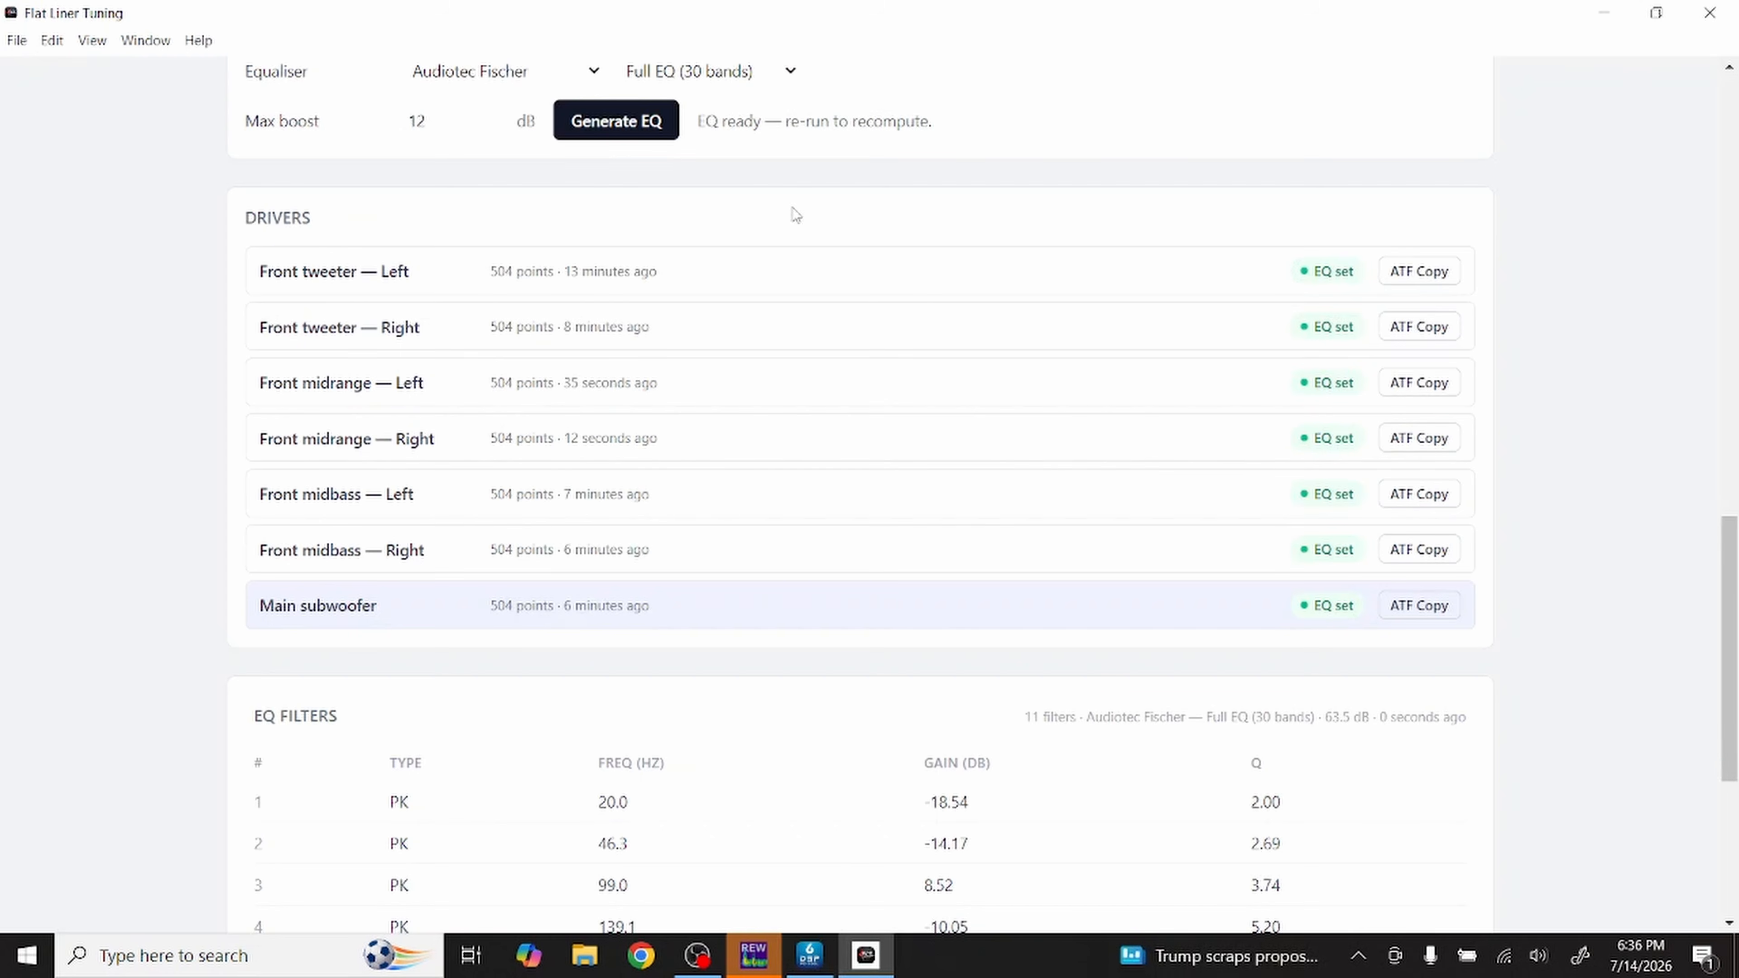
left_click(1400, 439)
left_click(797, 750)
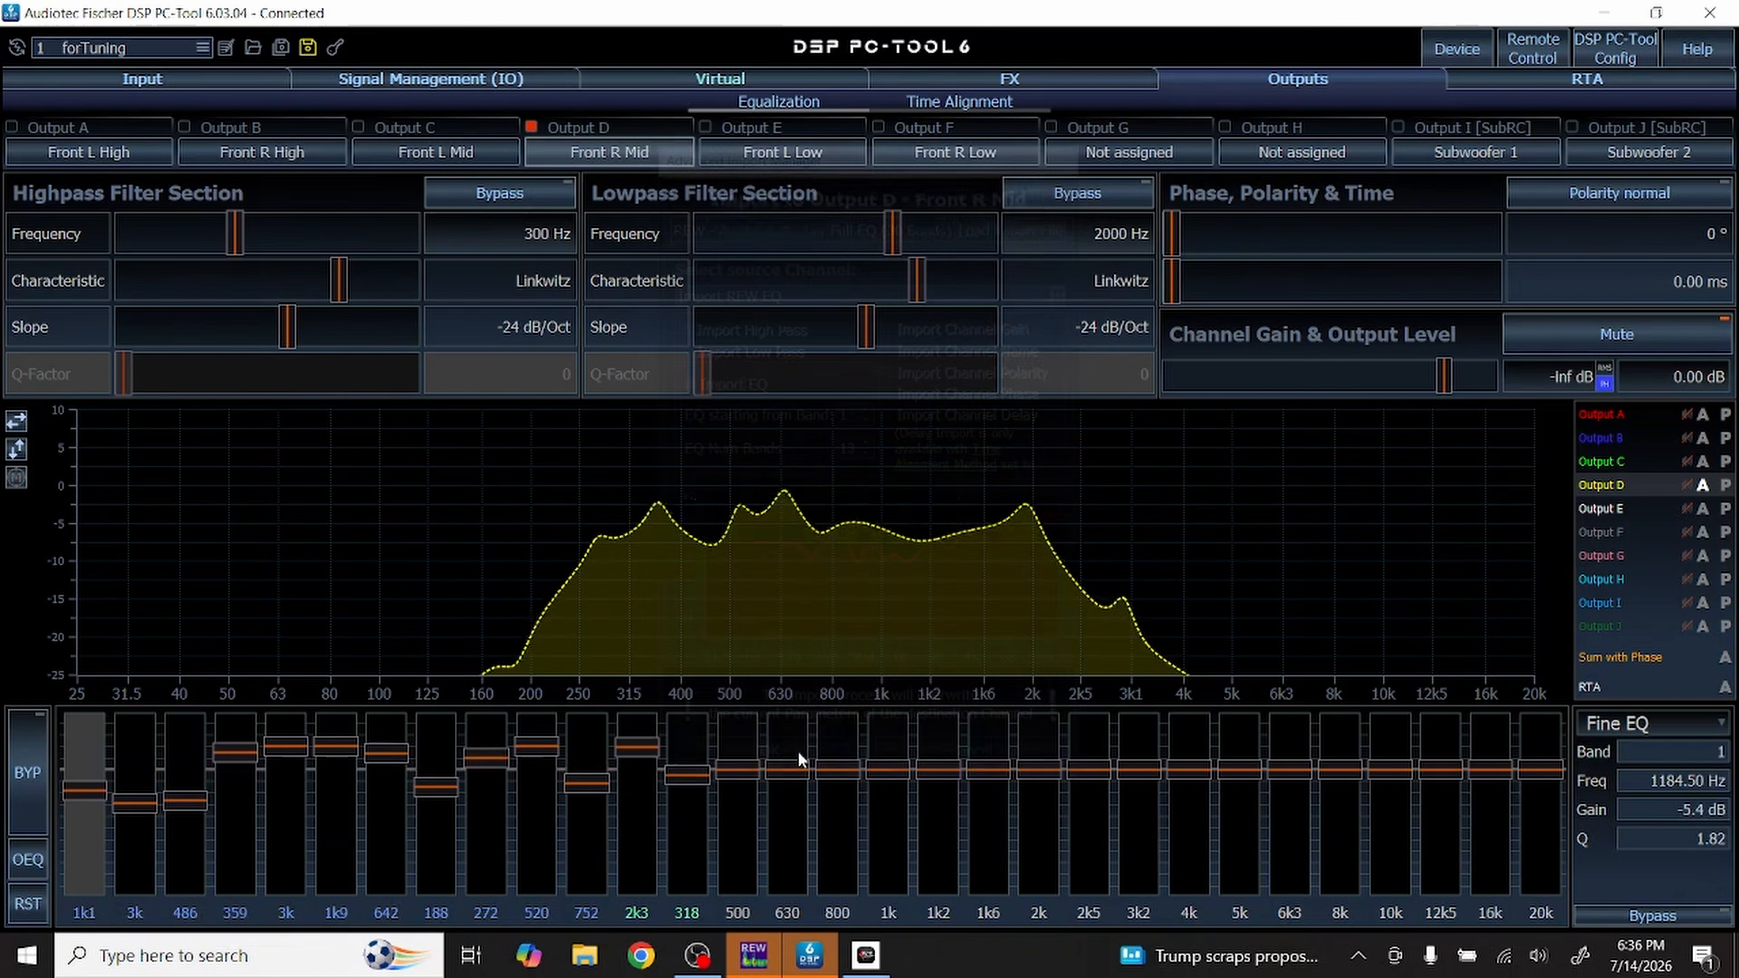
Step: Copy the left front midbass's ATF filters from Flat Liner Tuning and import the EQ into DSP PC-Tool's Output E, Front L Low
key("alt+Tab")
key("alt+Tab")
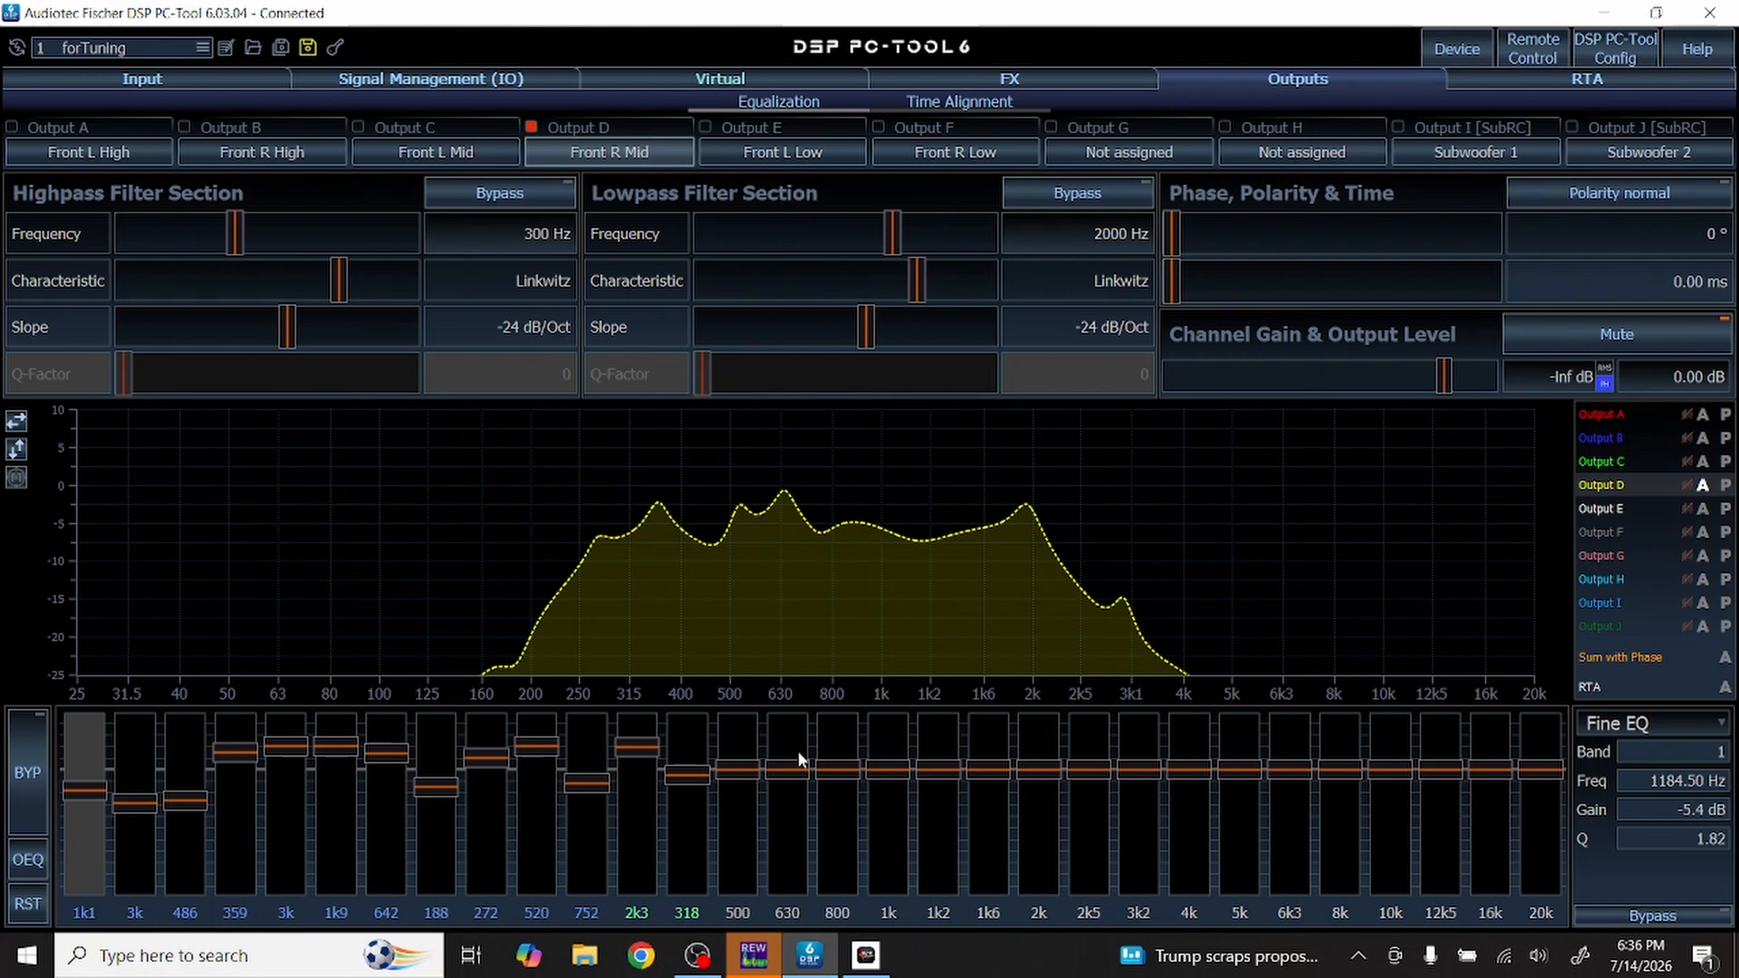
left_click(783, 151)
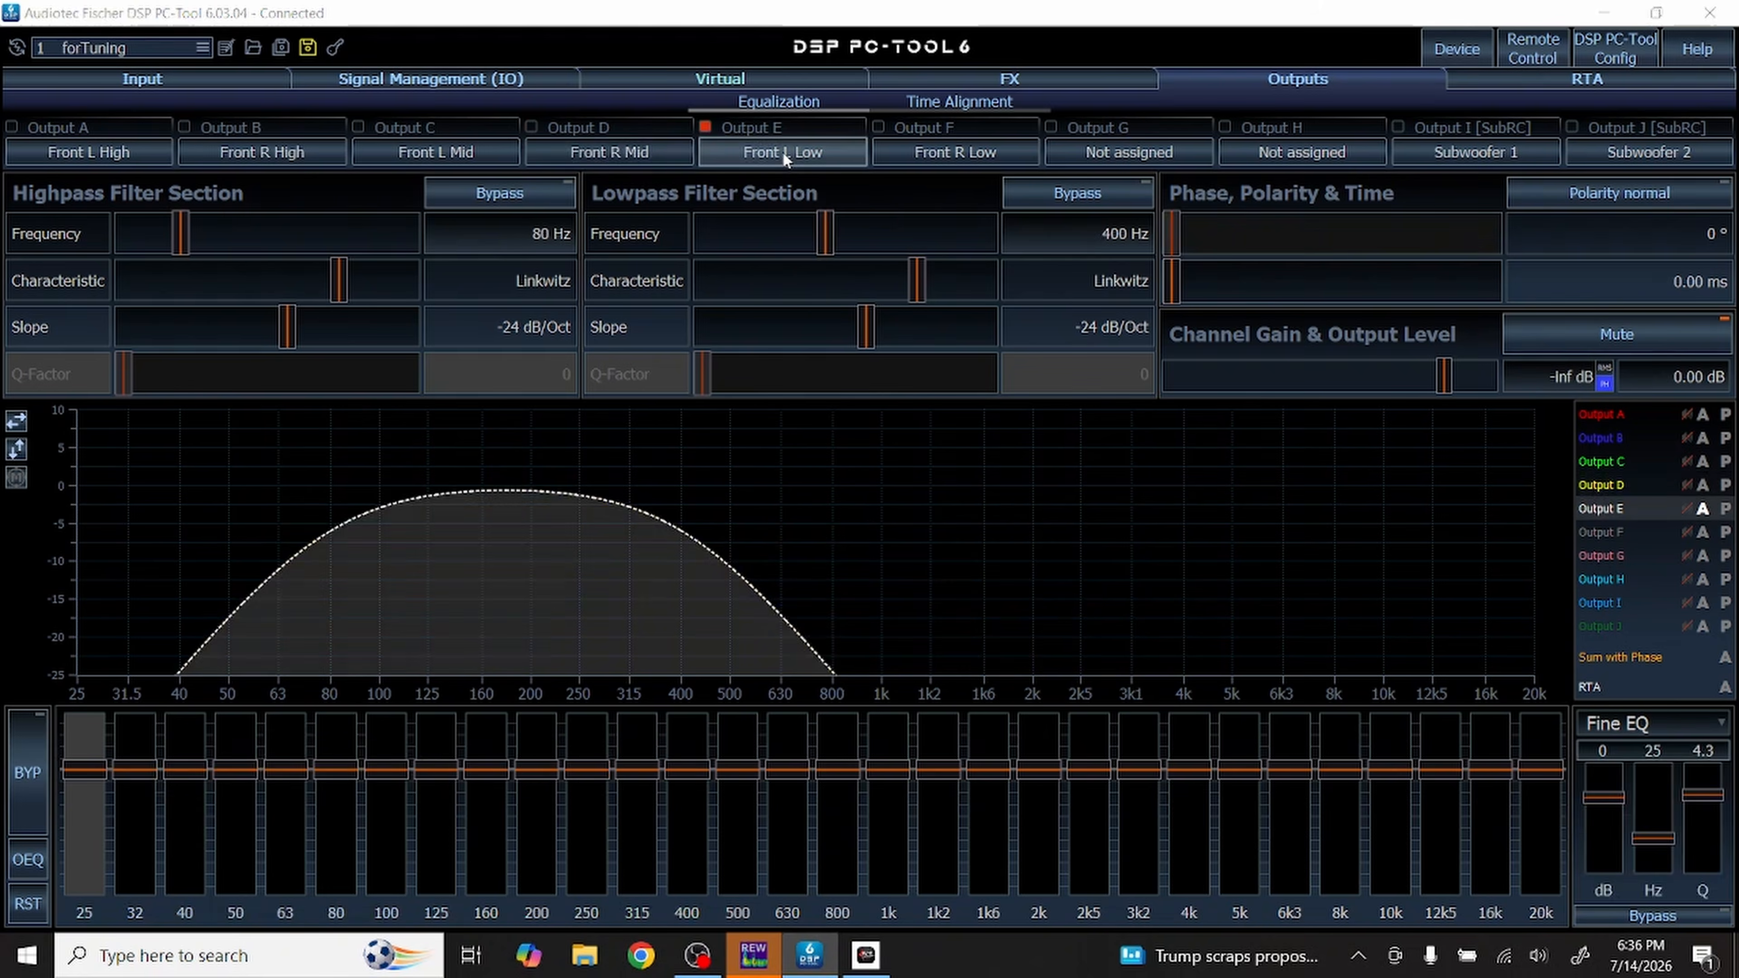
key("alt+Tab")
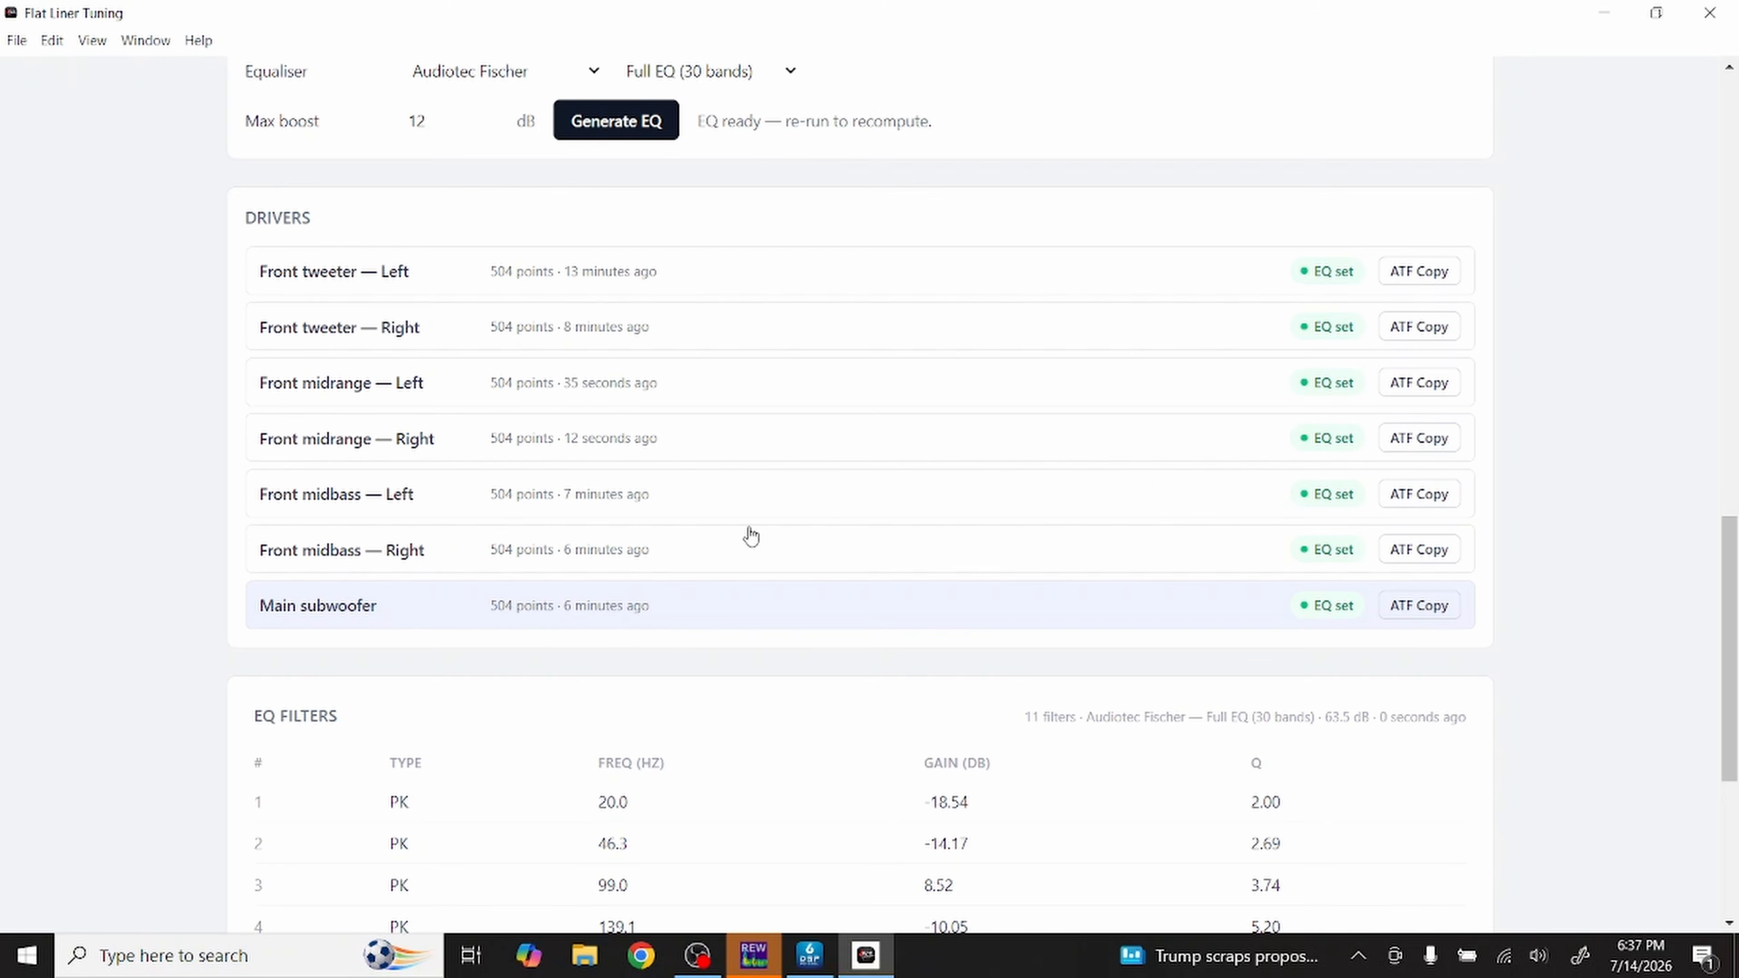
left_click(1424, 495)
left_click(825, 771)
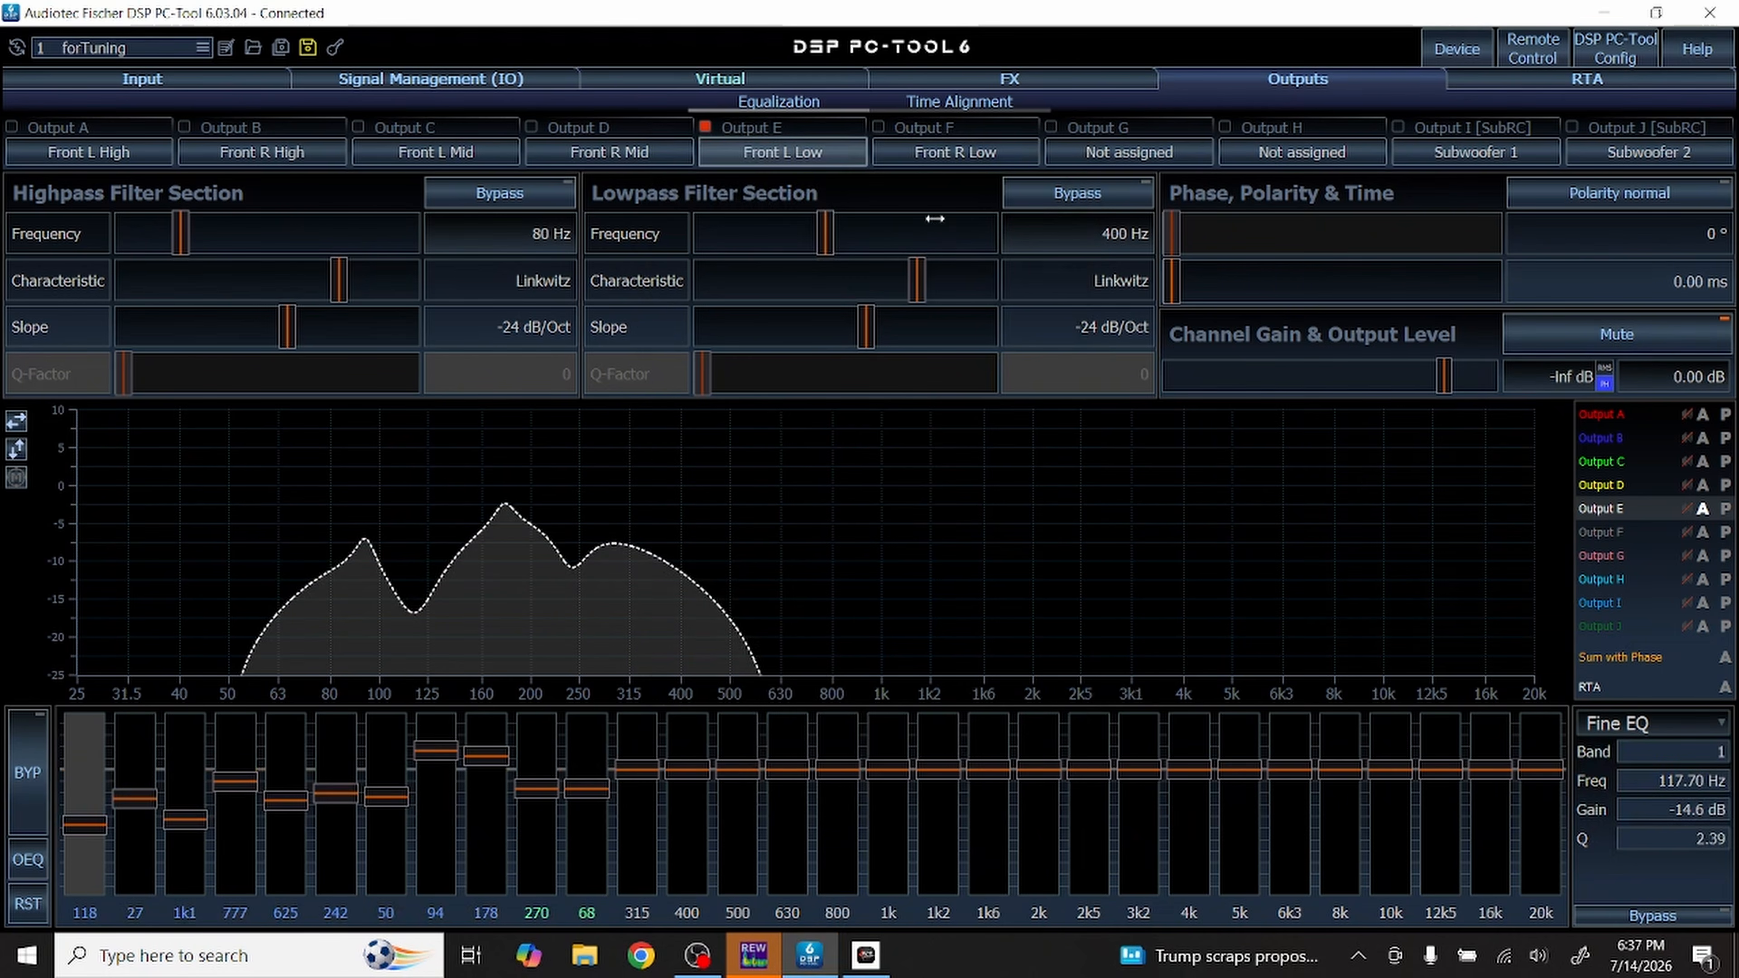
Step: Copy the right front midbass's ATF filters from Flat Liner Tuning and import the EQ into DSP PC-Tool's Output F, Front R Low
left_click(946, 149)
key("alt+Tab")
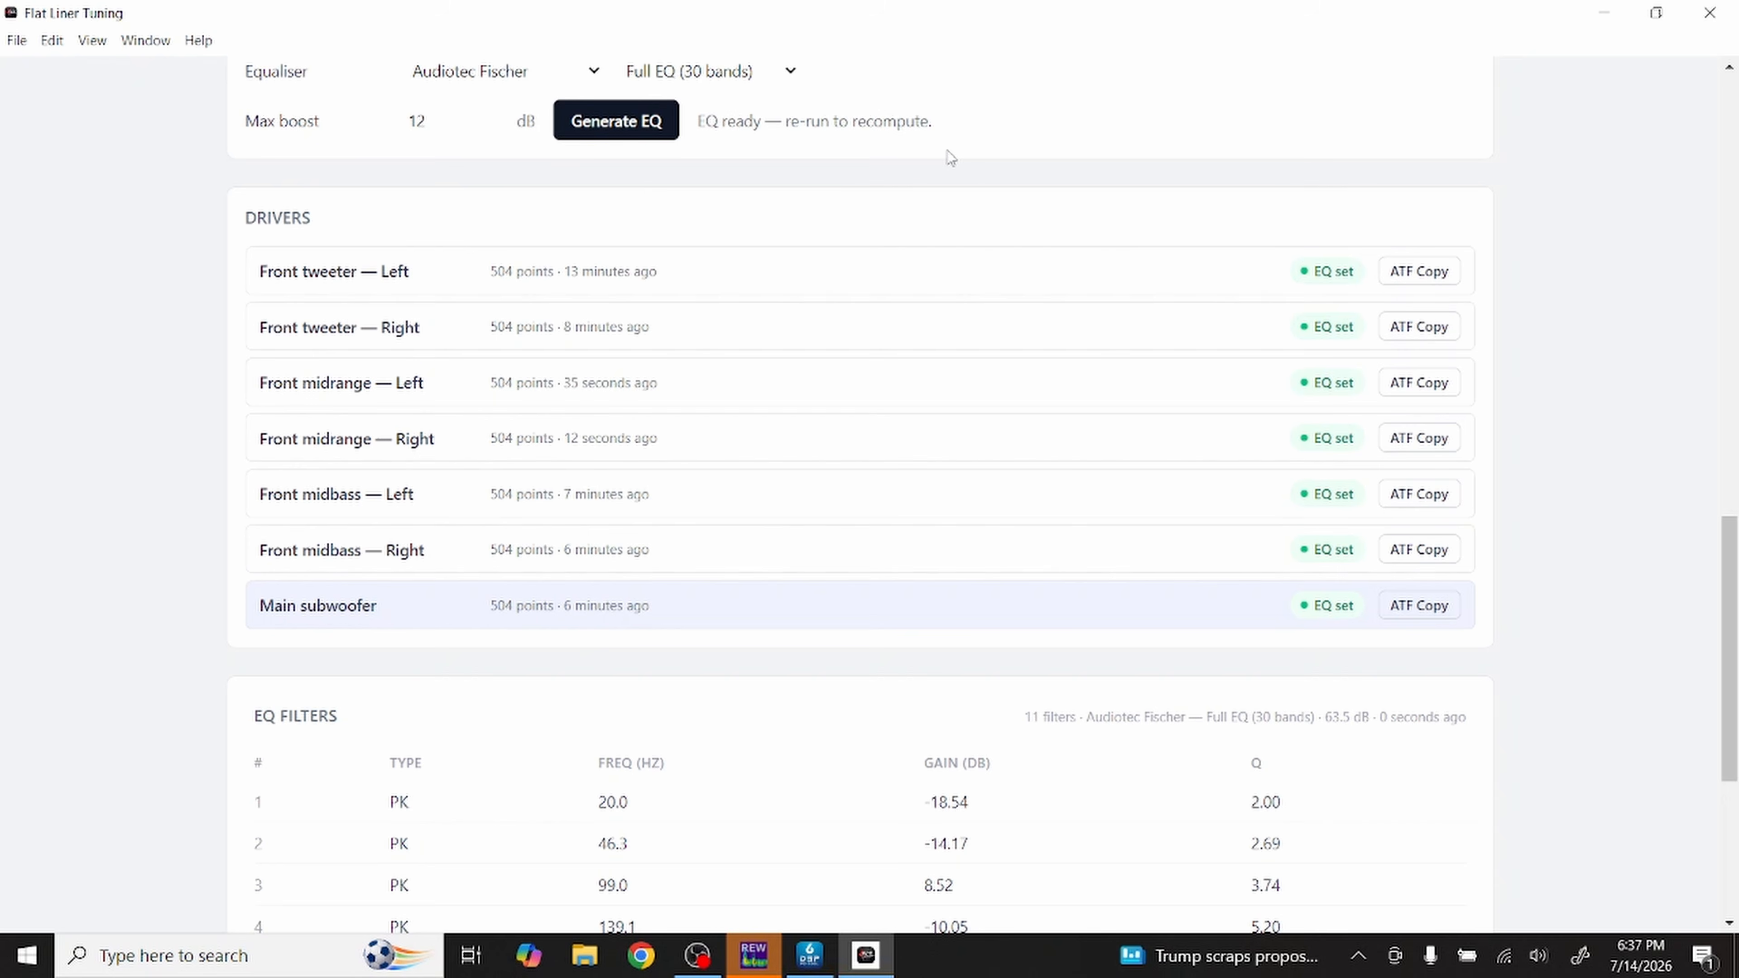
left_click(1445, 553)
left_click(756, 756)
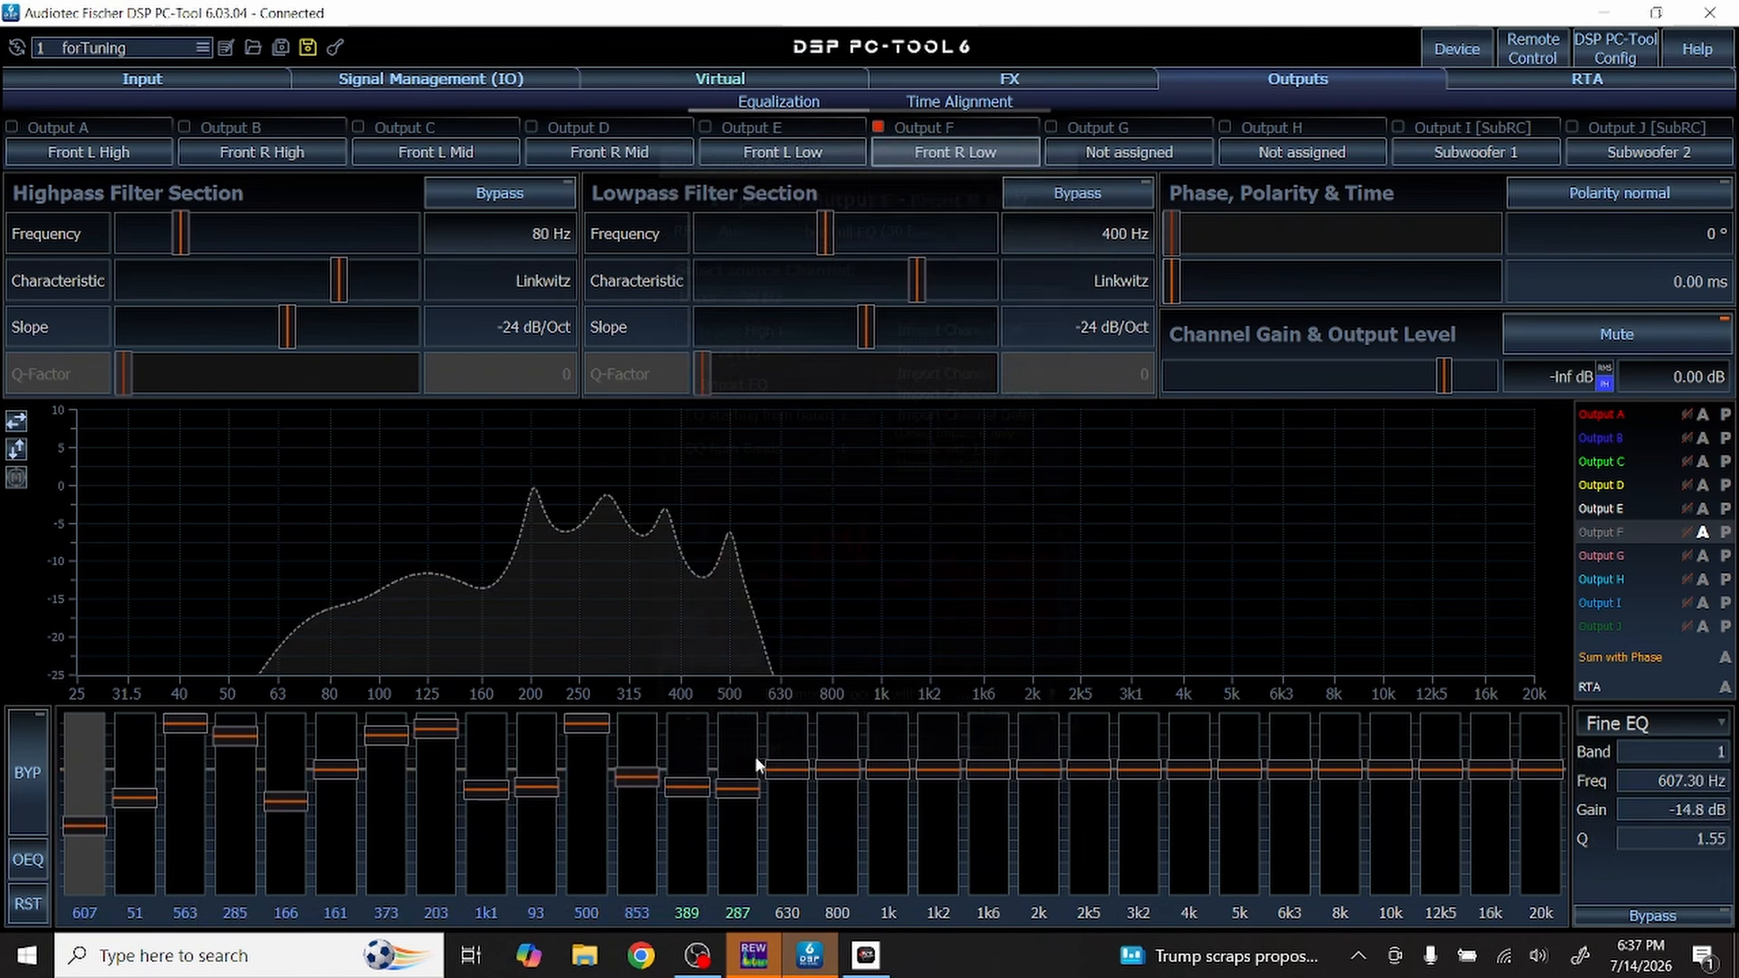
Step: Copy the main subwoofer's ATF filters from Flat Liner Tuning and import the EQ into DSP PC-Tool's Output I, Subwoofer 1
key("alt+Tab")
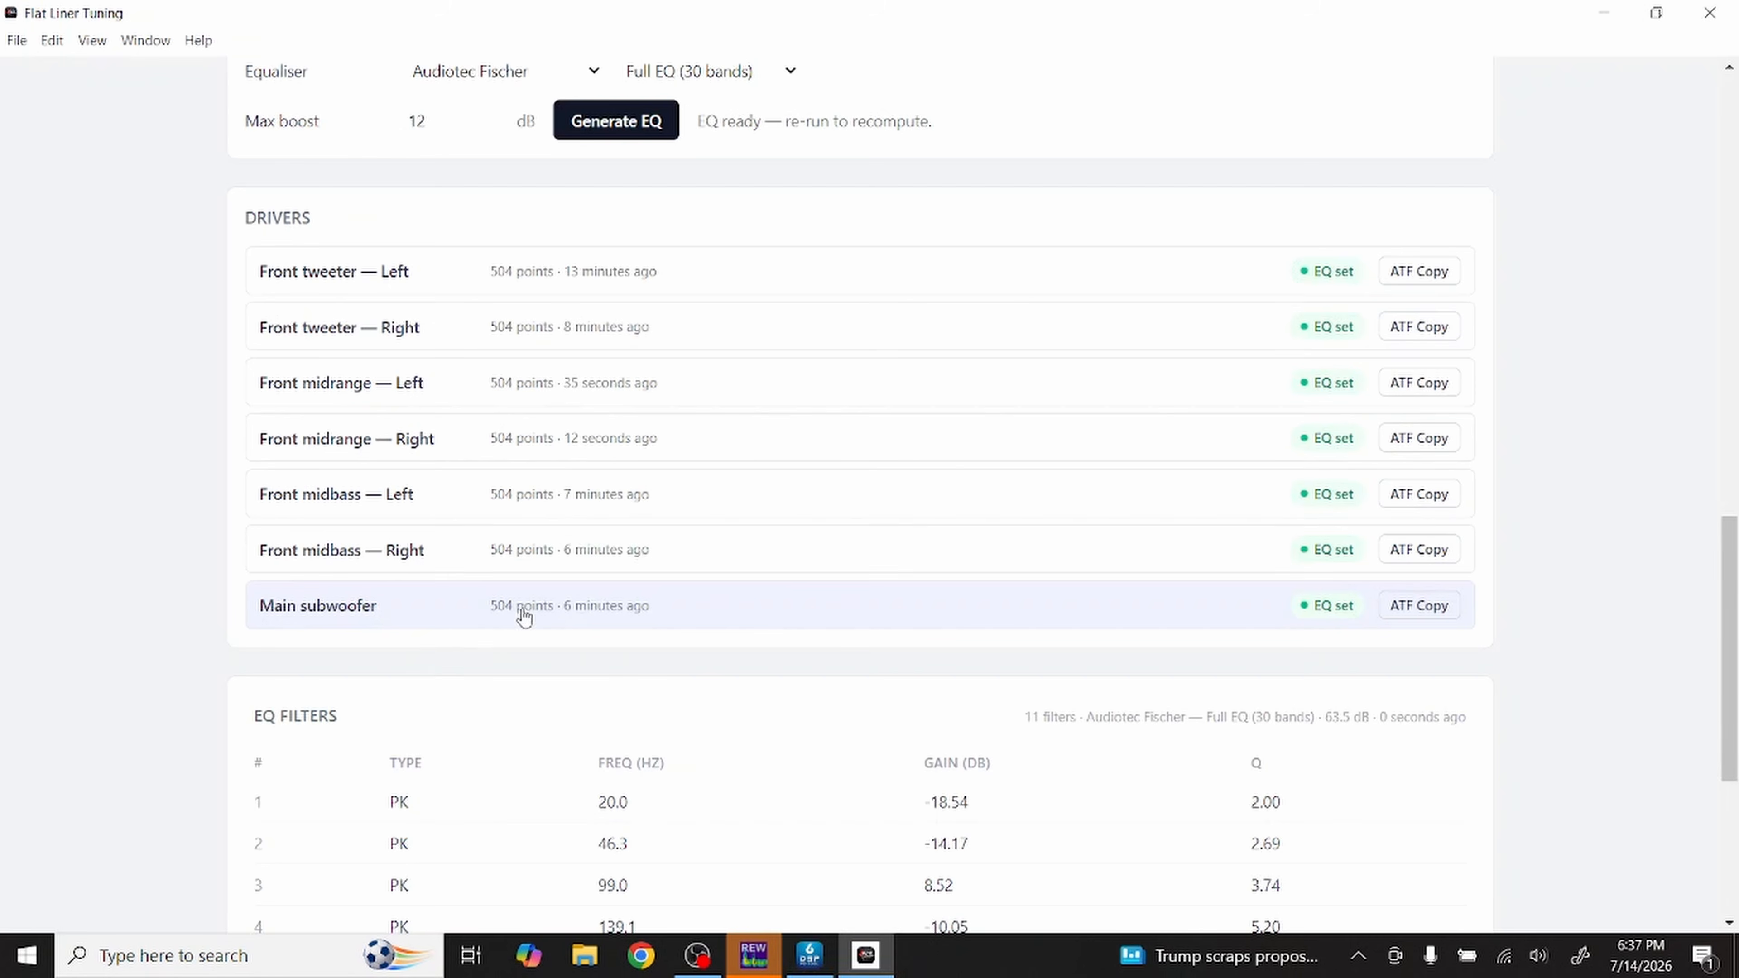
key("alt+Tab")
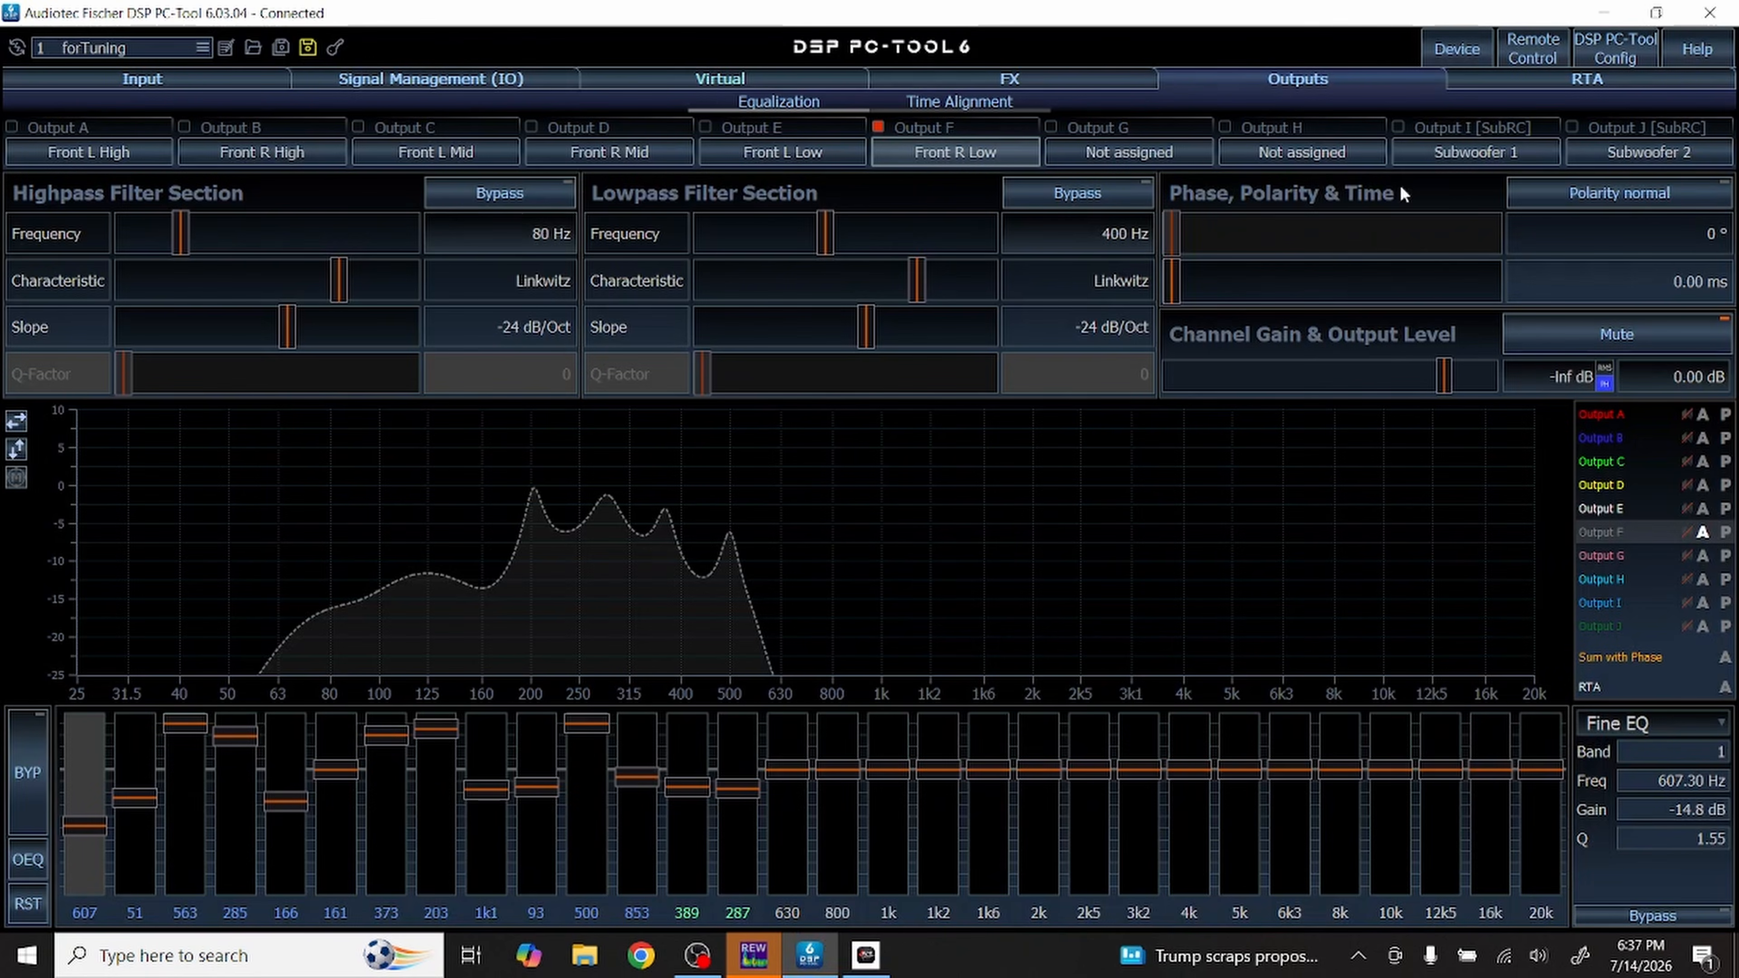
left_click(1456, 152)
key("alt+Tab")
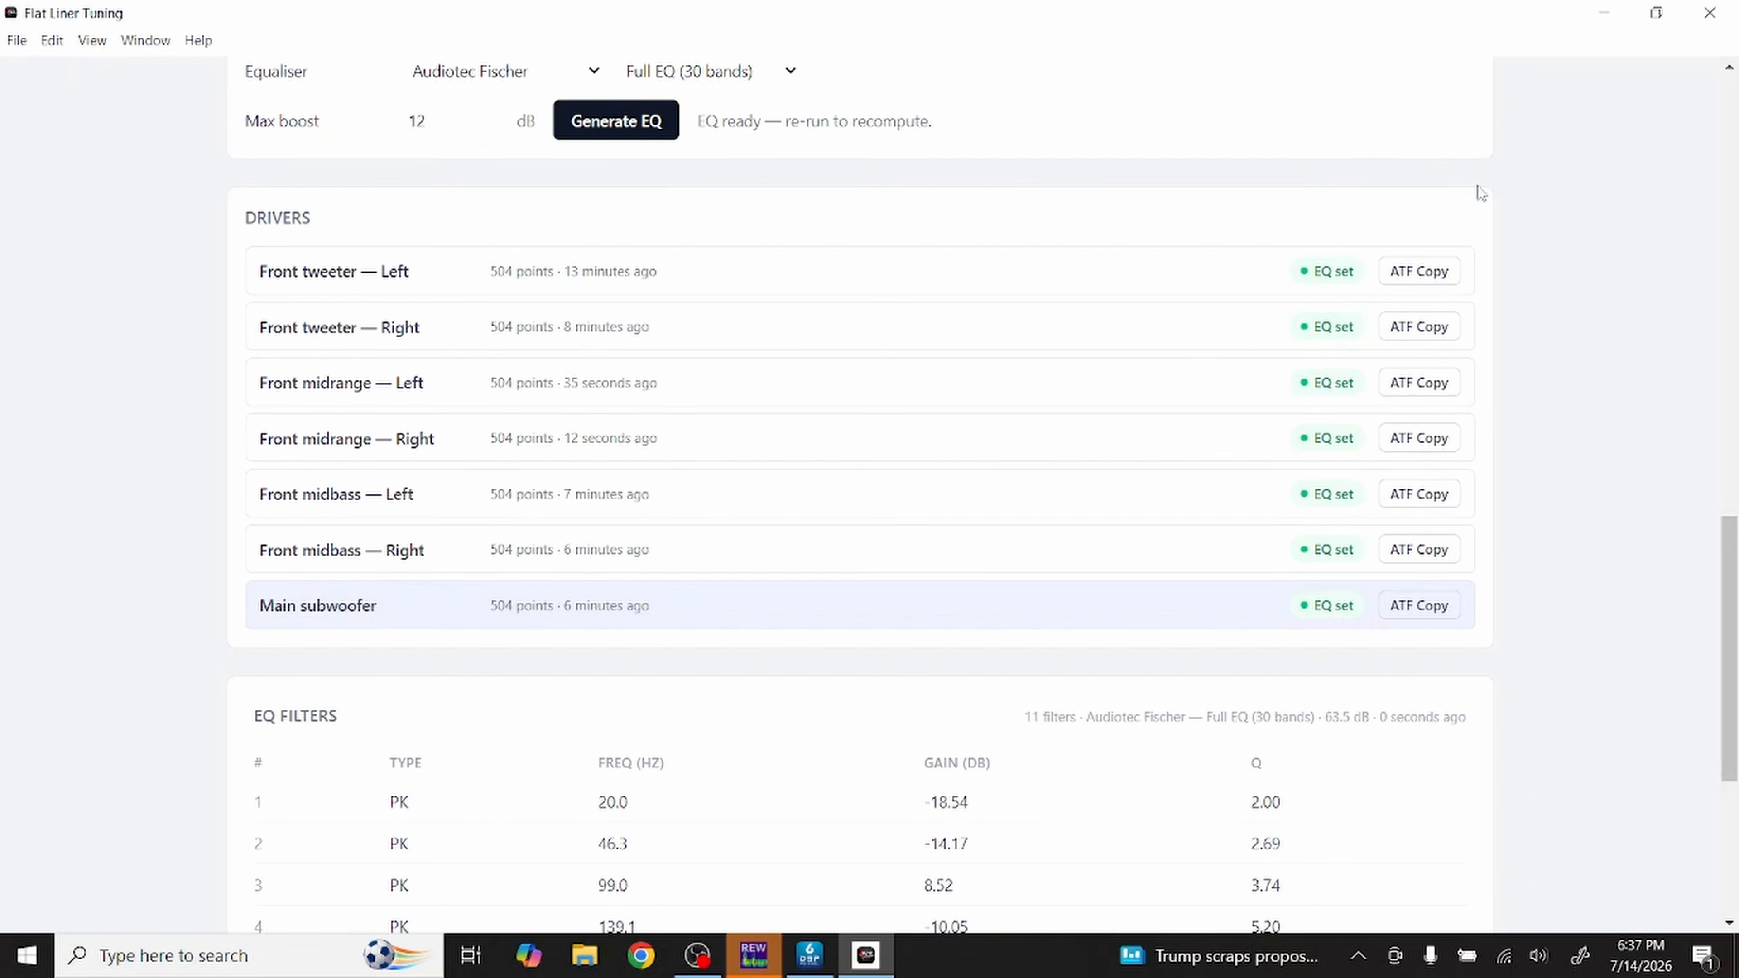
left_click(1424, 609)
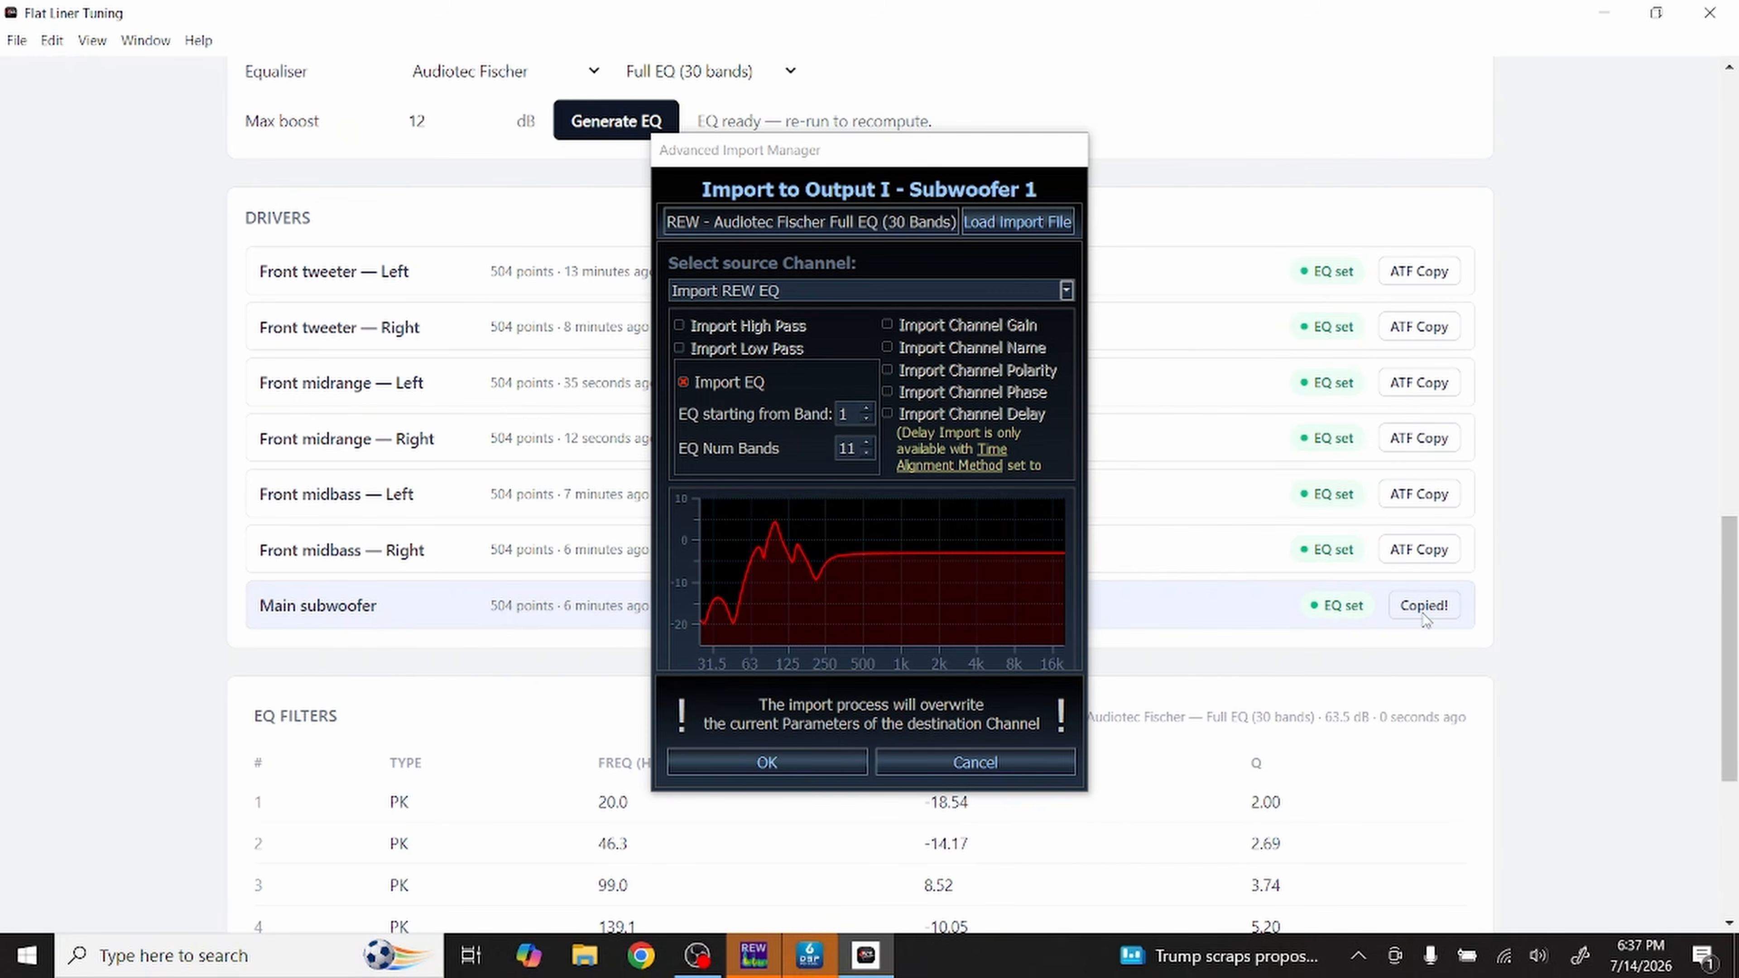
left_click(810, 759)
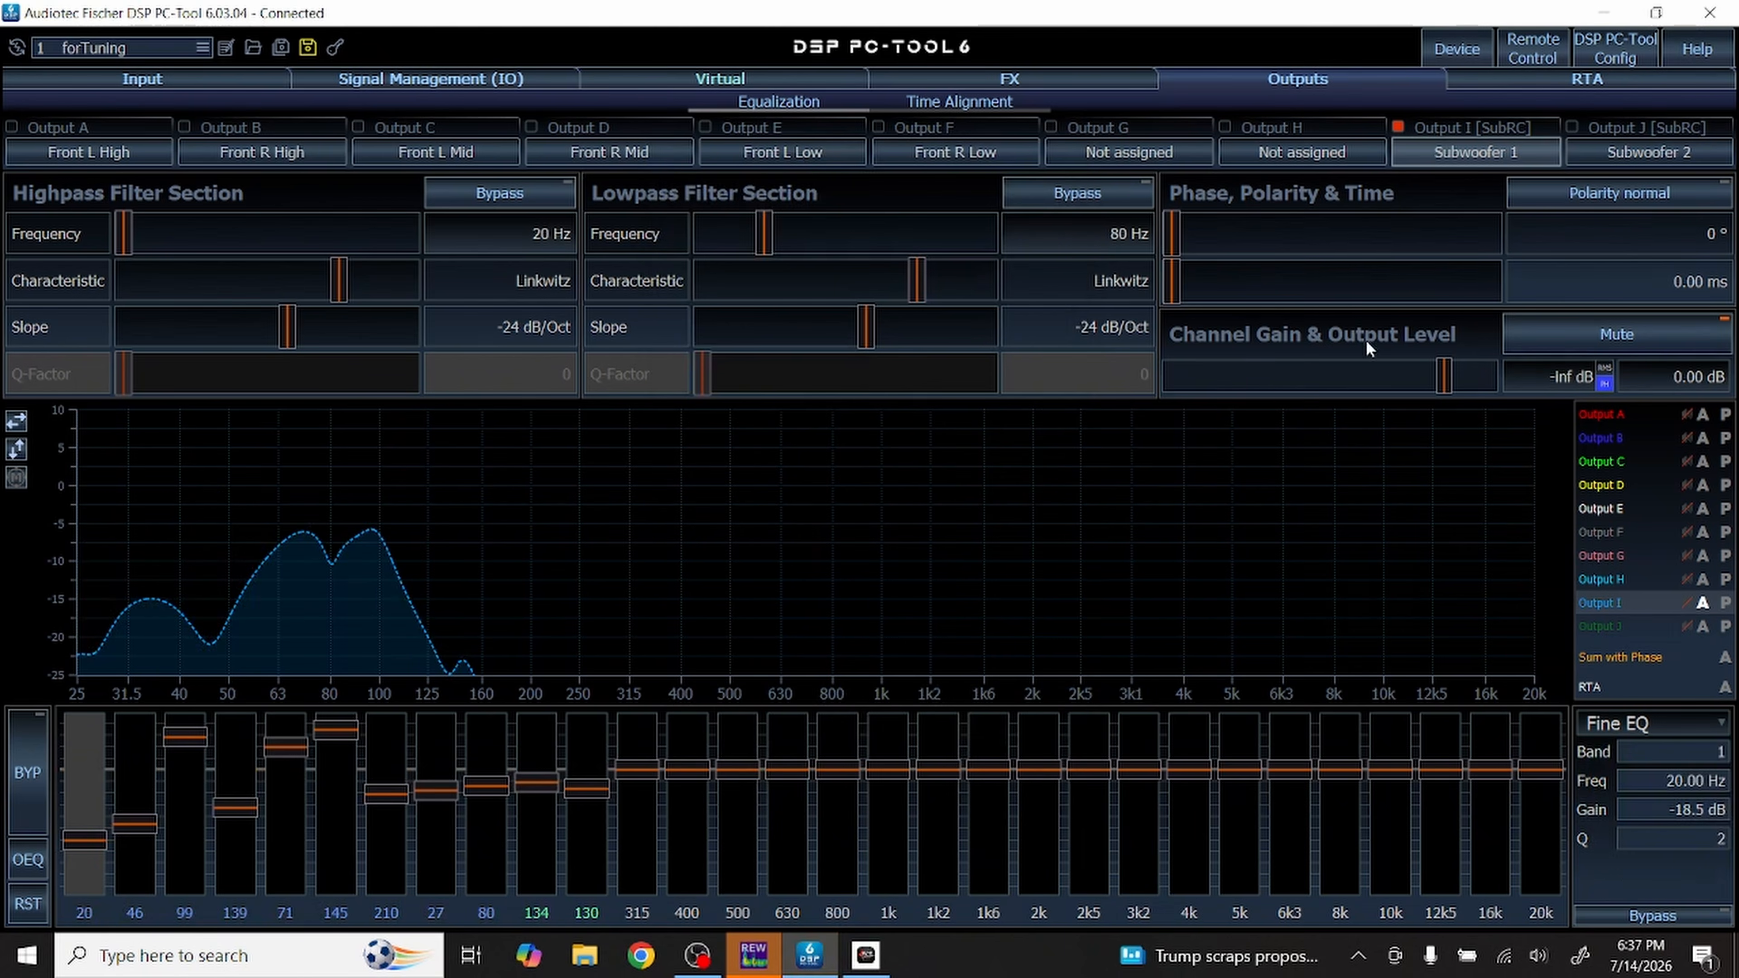
Step: Import the main subwoofer's ATF filters from Flat Liner Tuning into DSP PC-Tool's Output J, Subwoofer 2, as well
left_click(1635, 147)
key("alt+Tab")
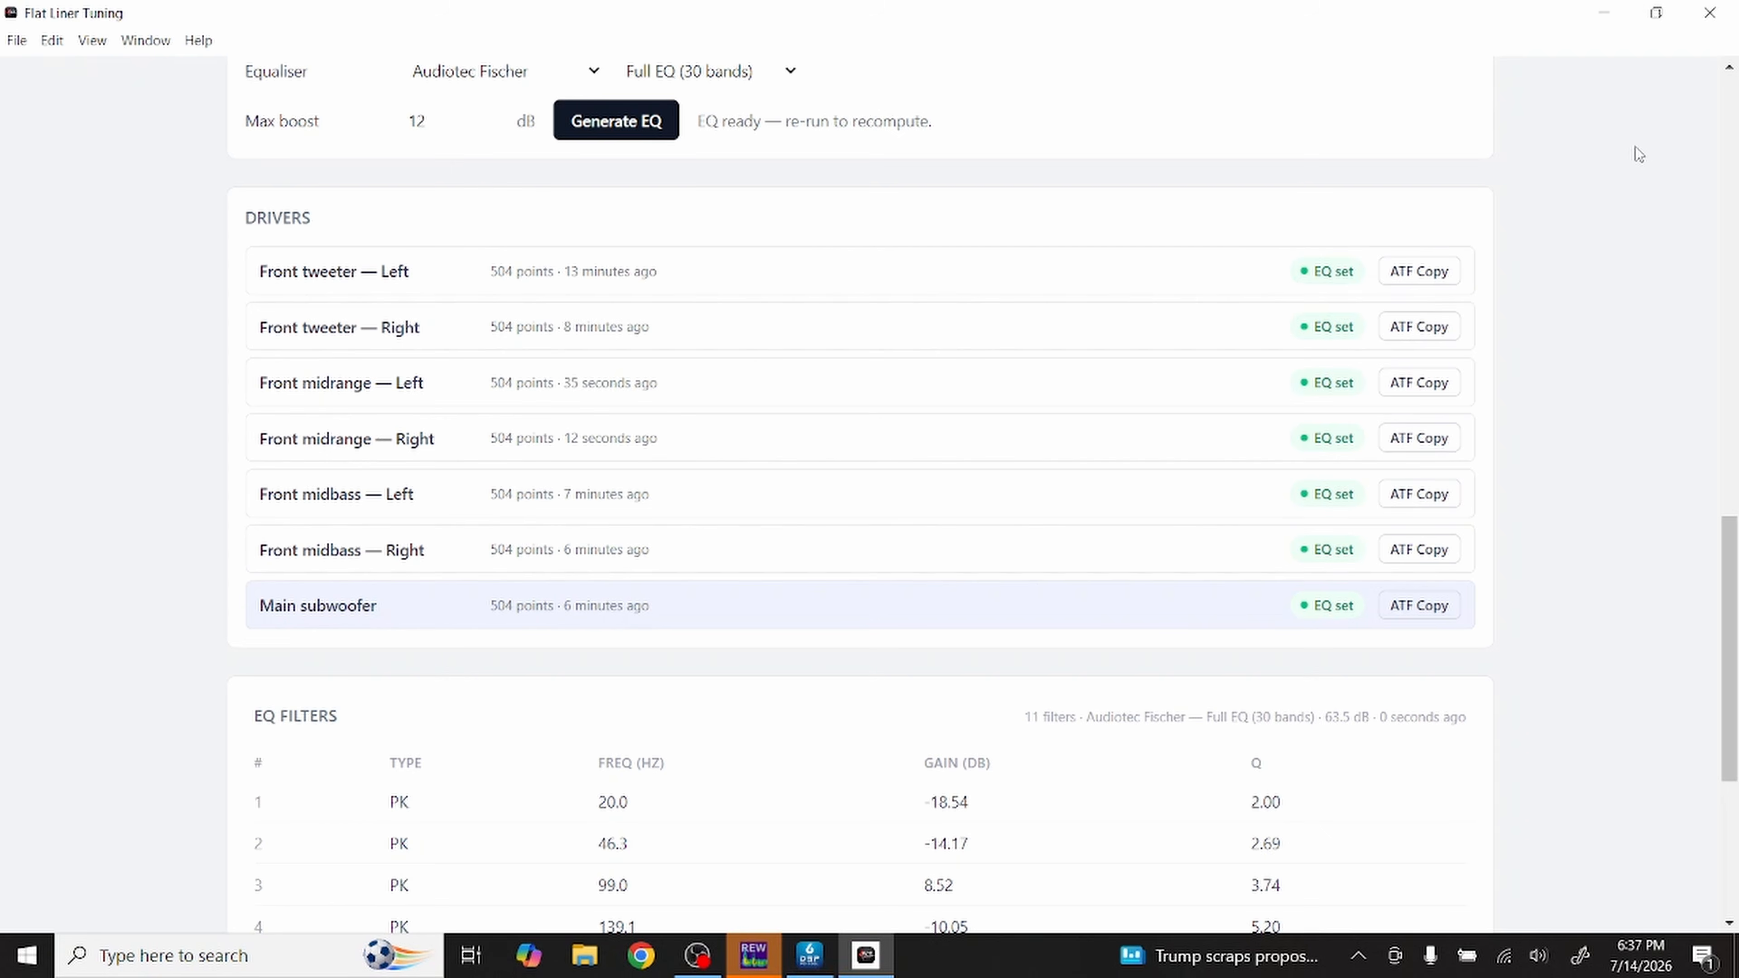
left_click(1424, 607)
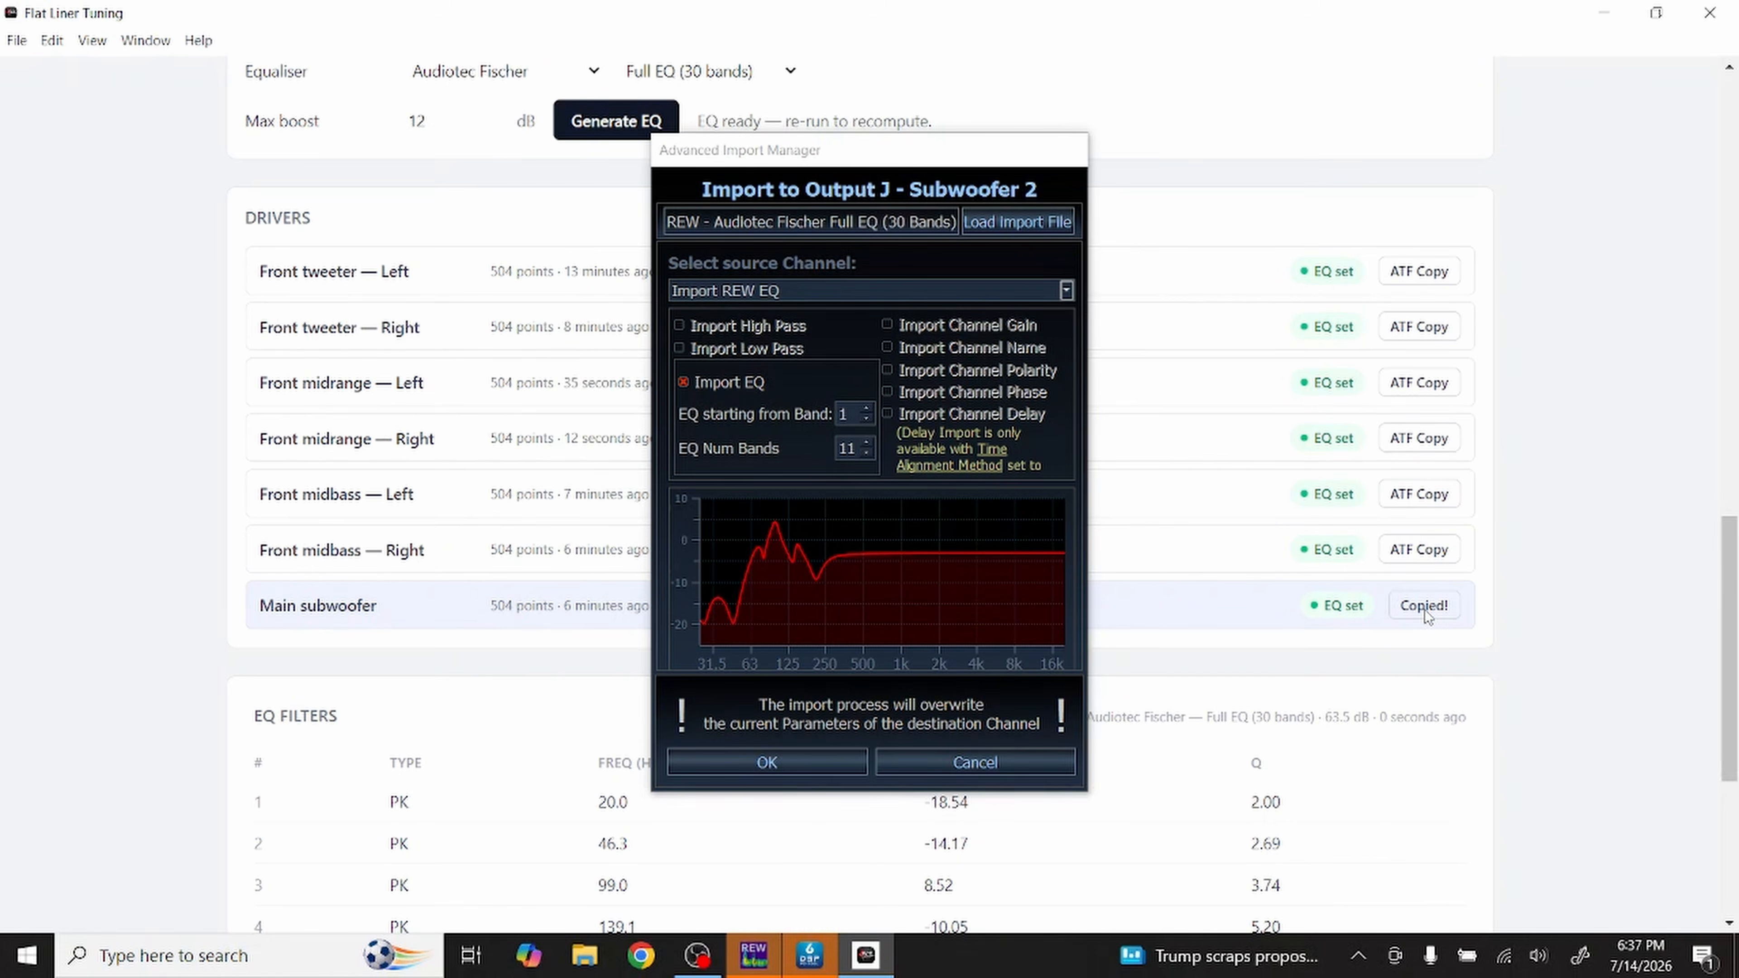
left_click(799, 773)
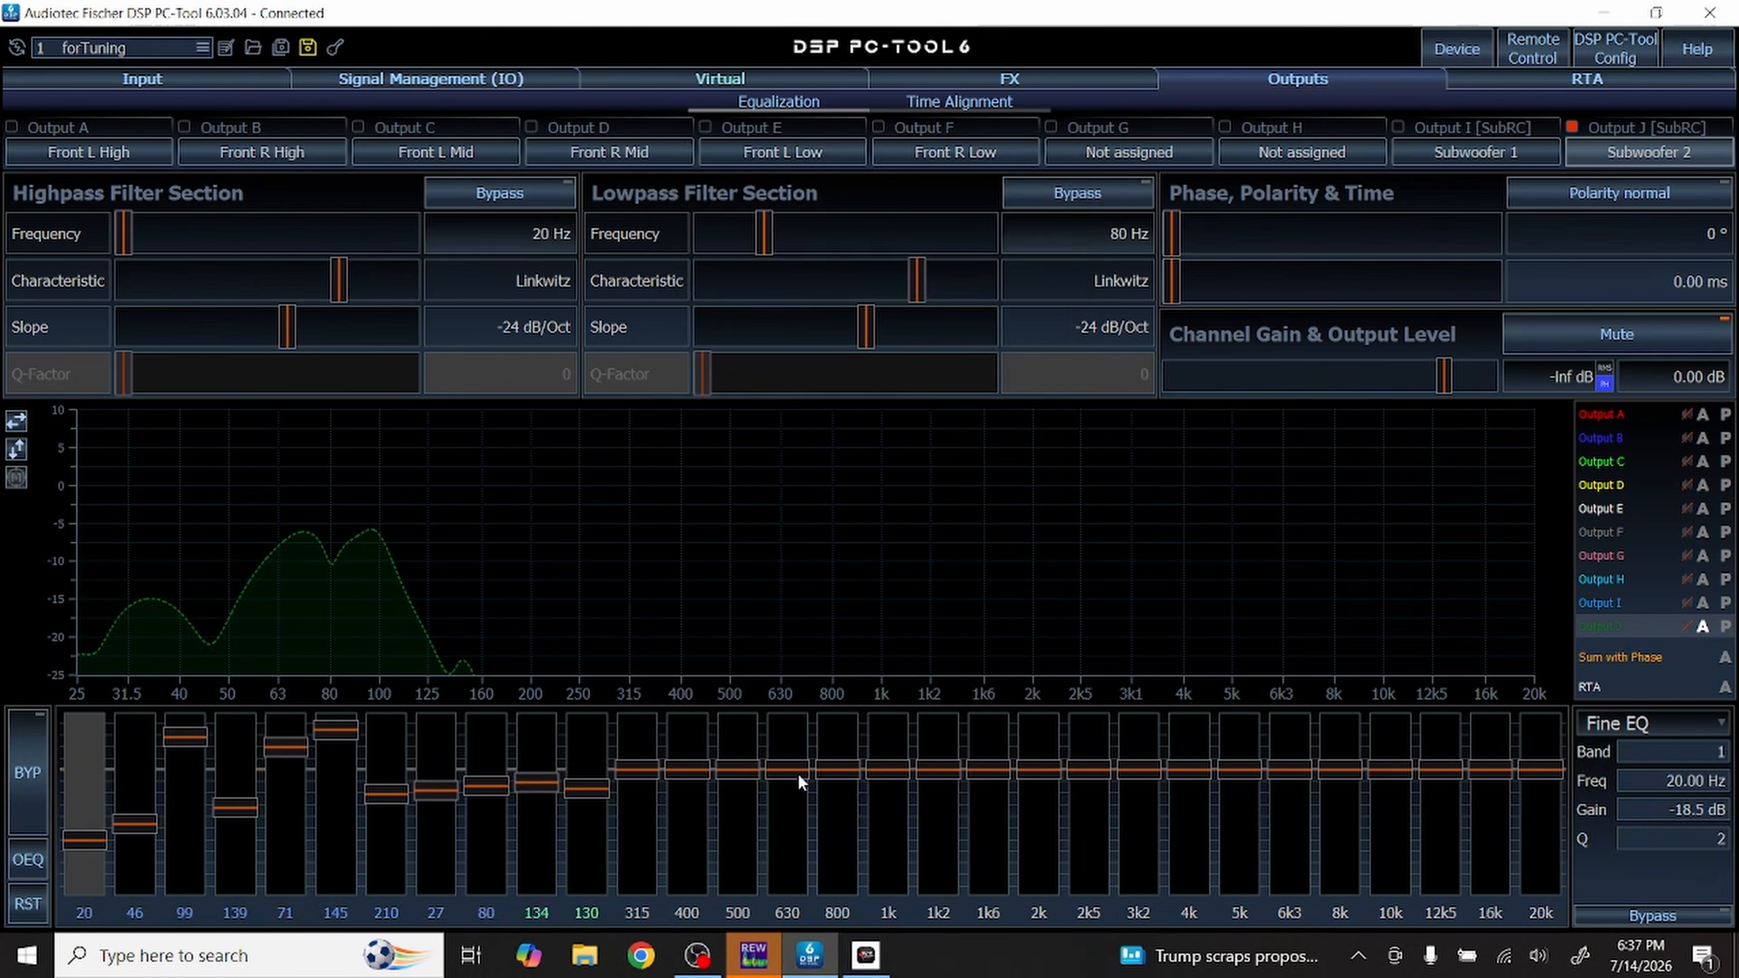
Step: Return to Flat Liner Tuning and proceed to the Set levels stage, bringing up its target curve and channel list
key("alt+Tab")
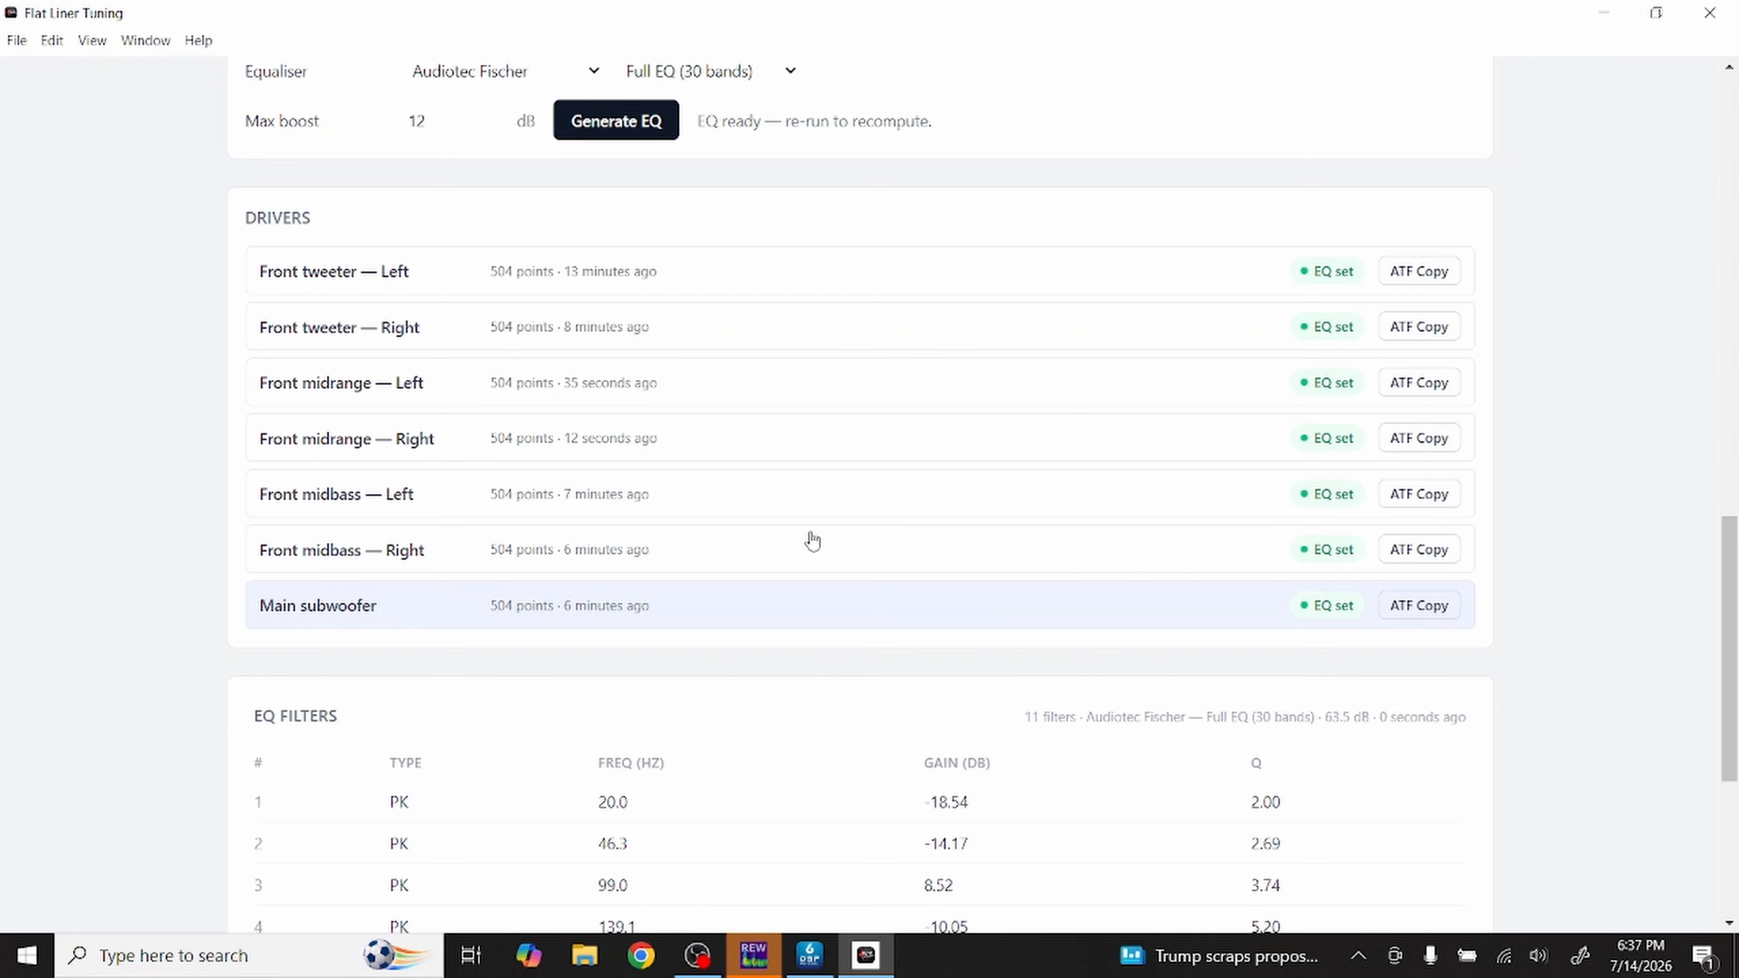
scroll(1015, 471, "down", 5)
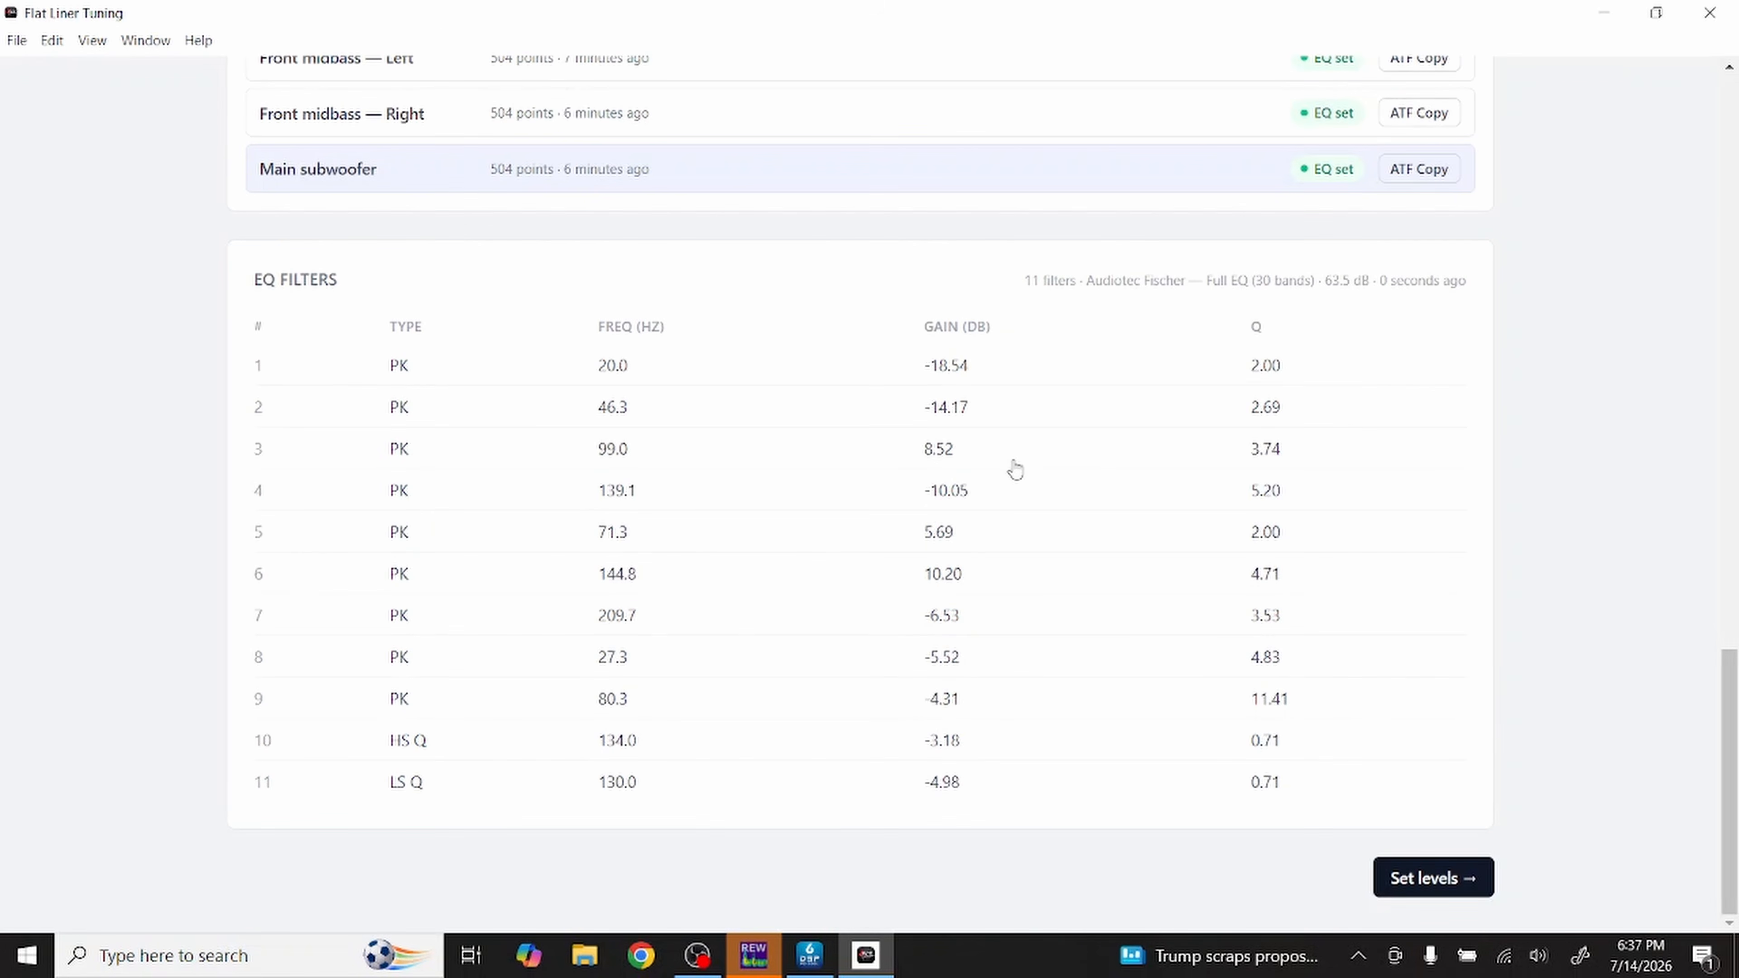
left_click(1447, 884)
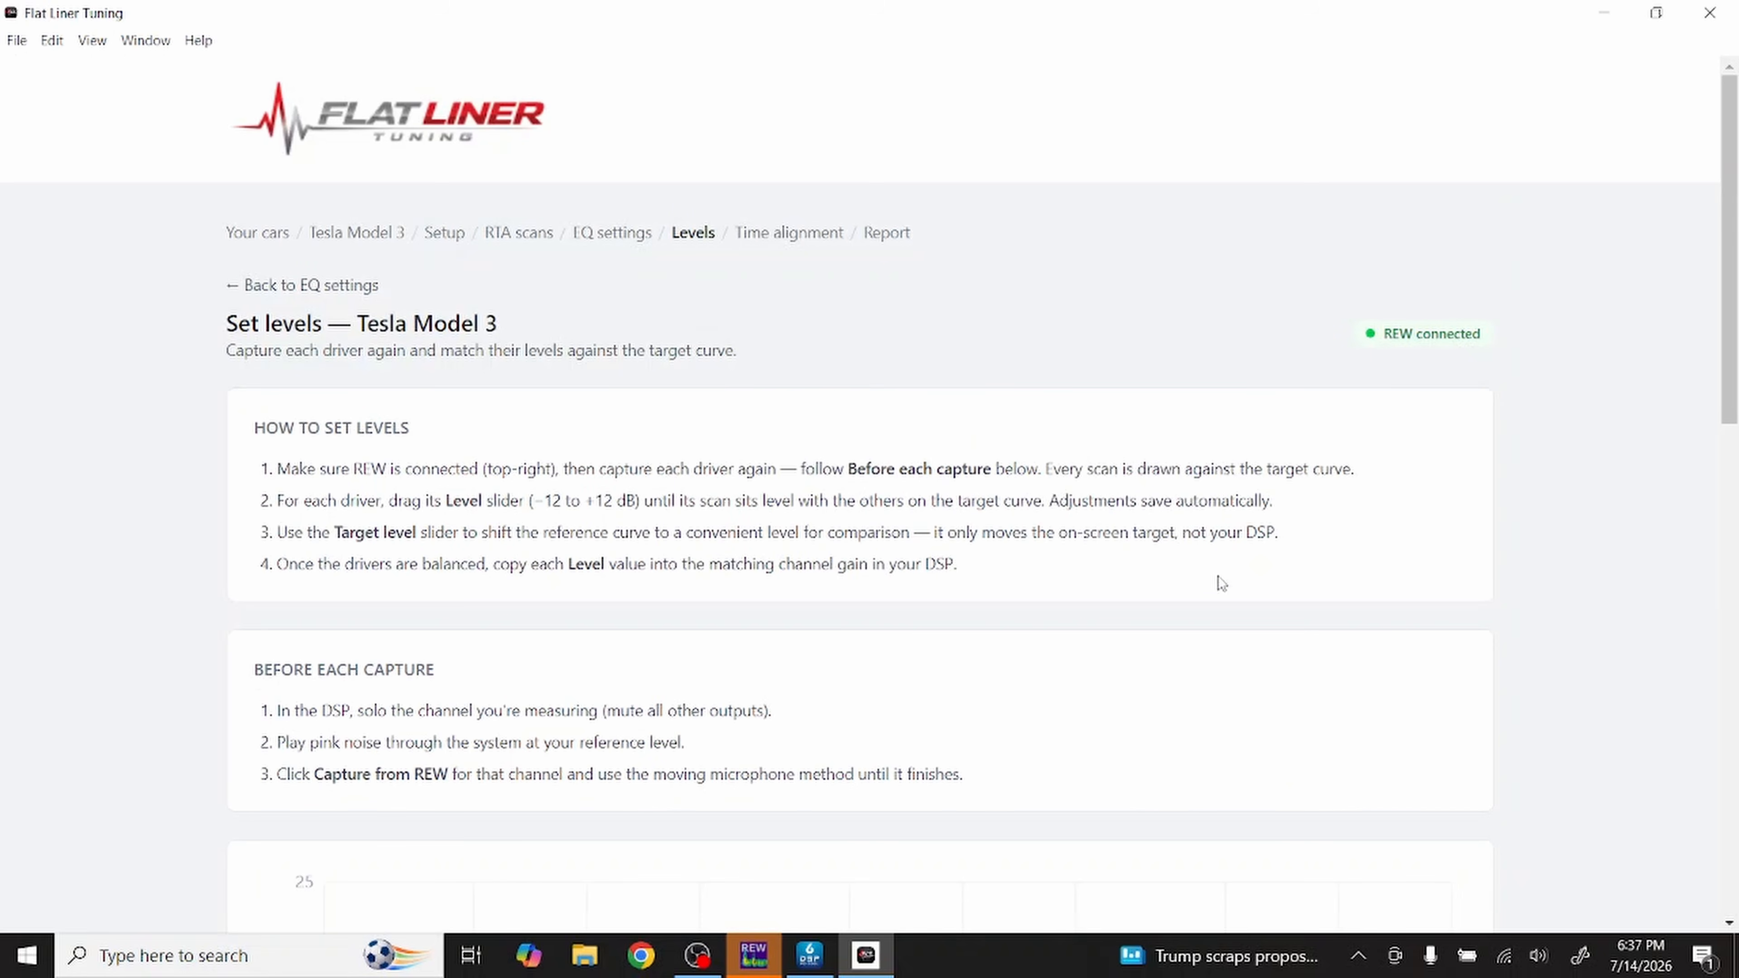
scroll(1223, 575, "down", 2)
scroll(1225, 571, "down", 2)
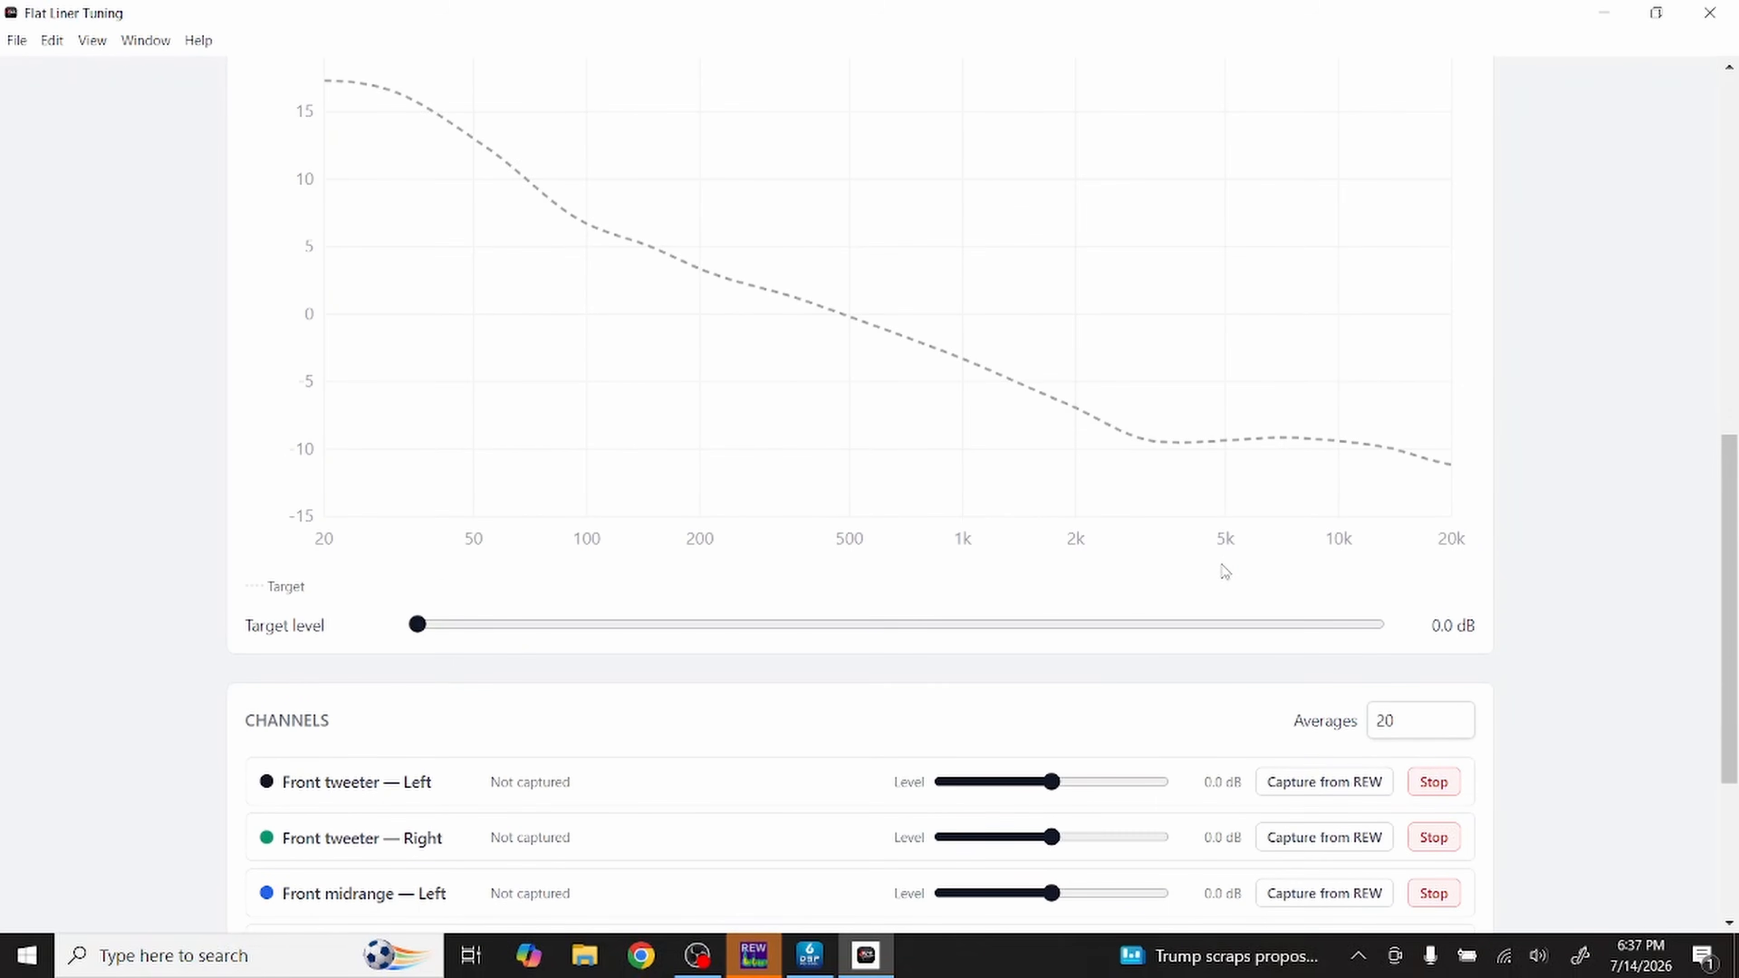
scroll(1225, 570, "up", 4)
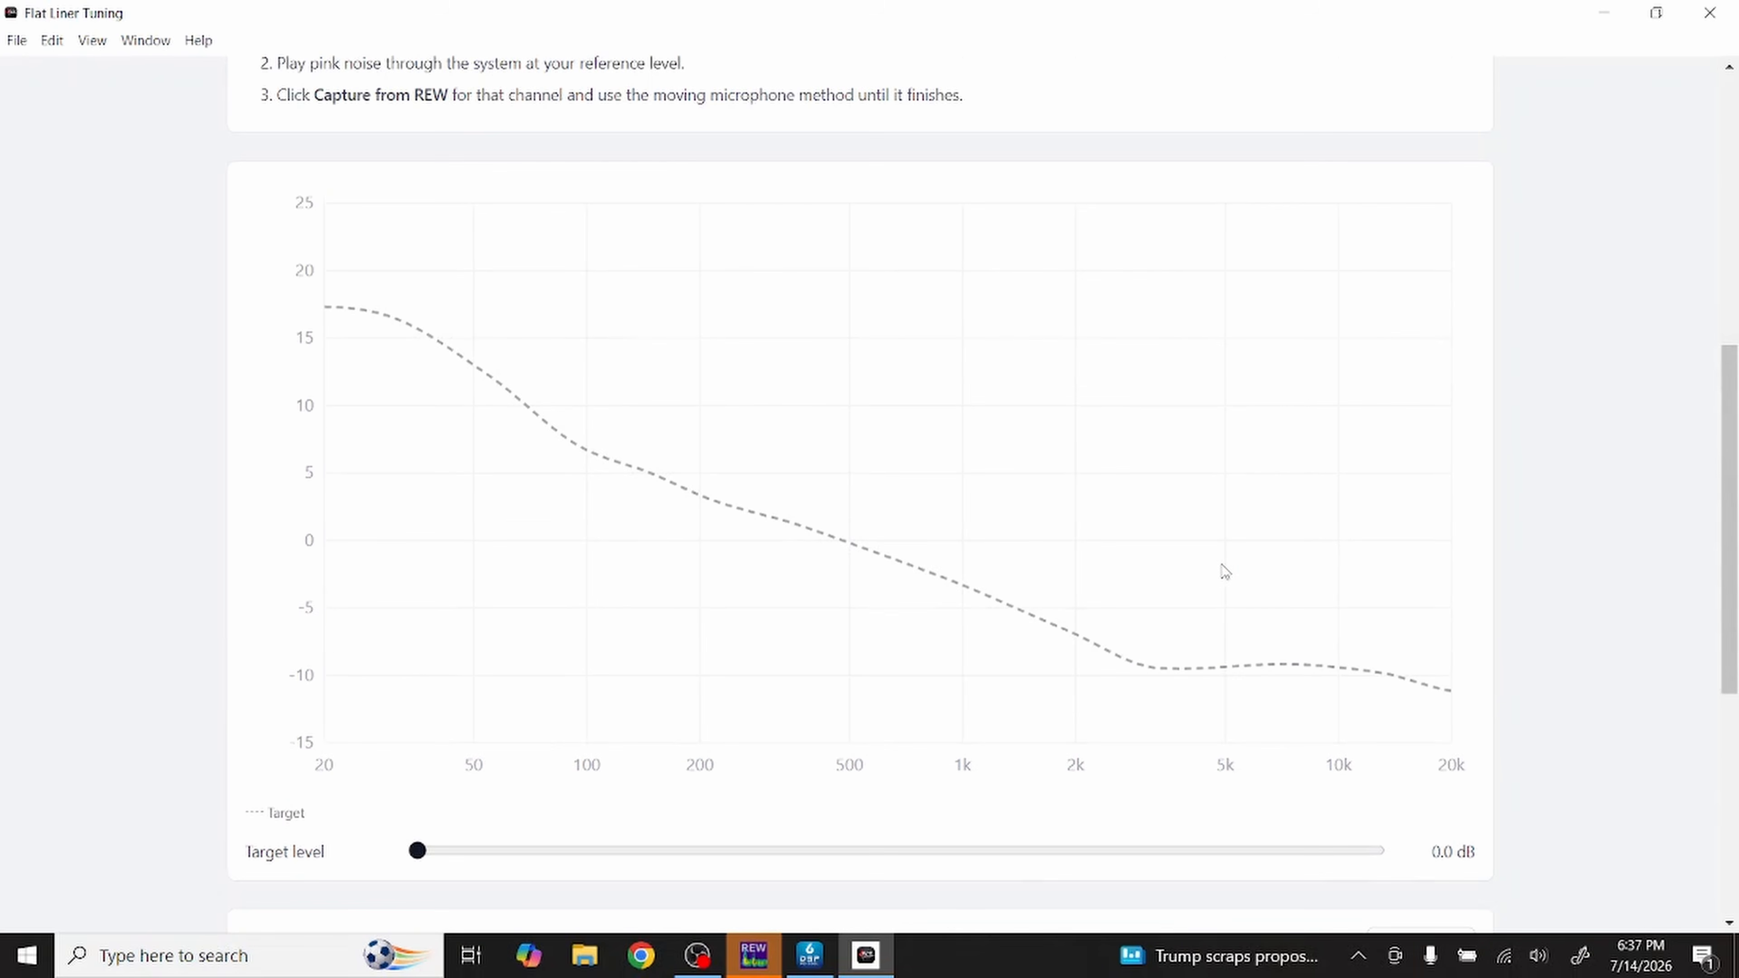
key("alt+Tab")
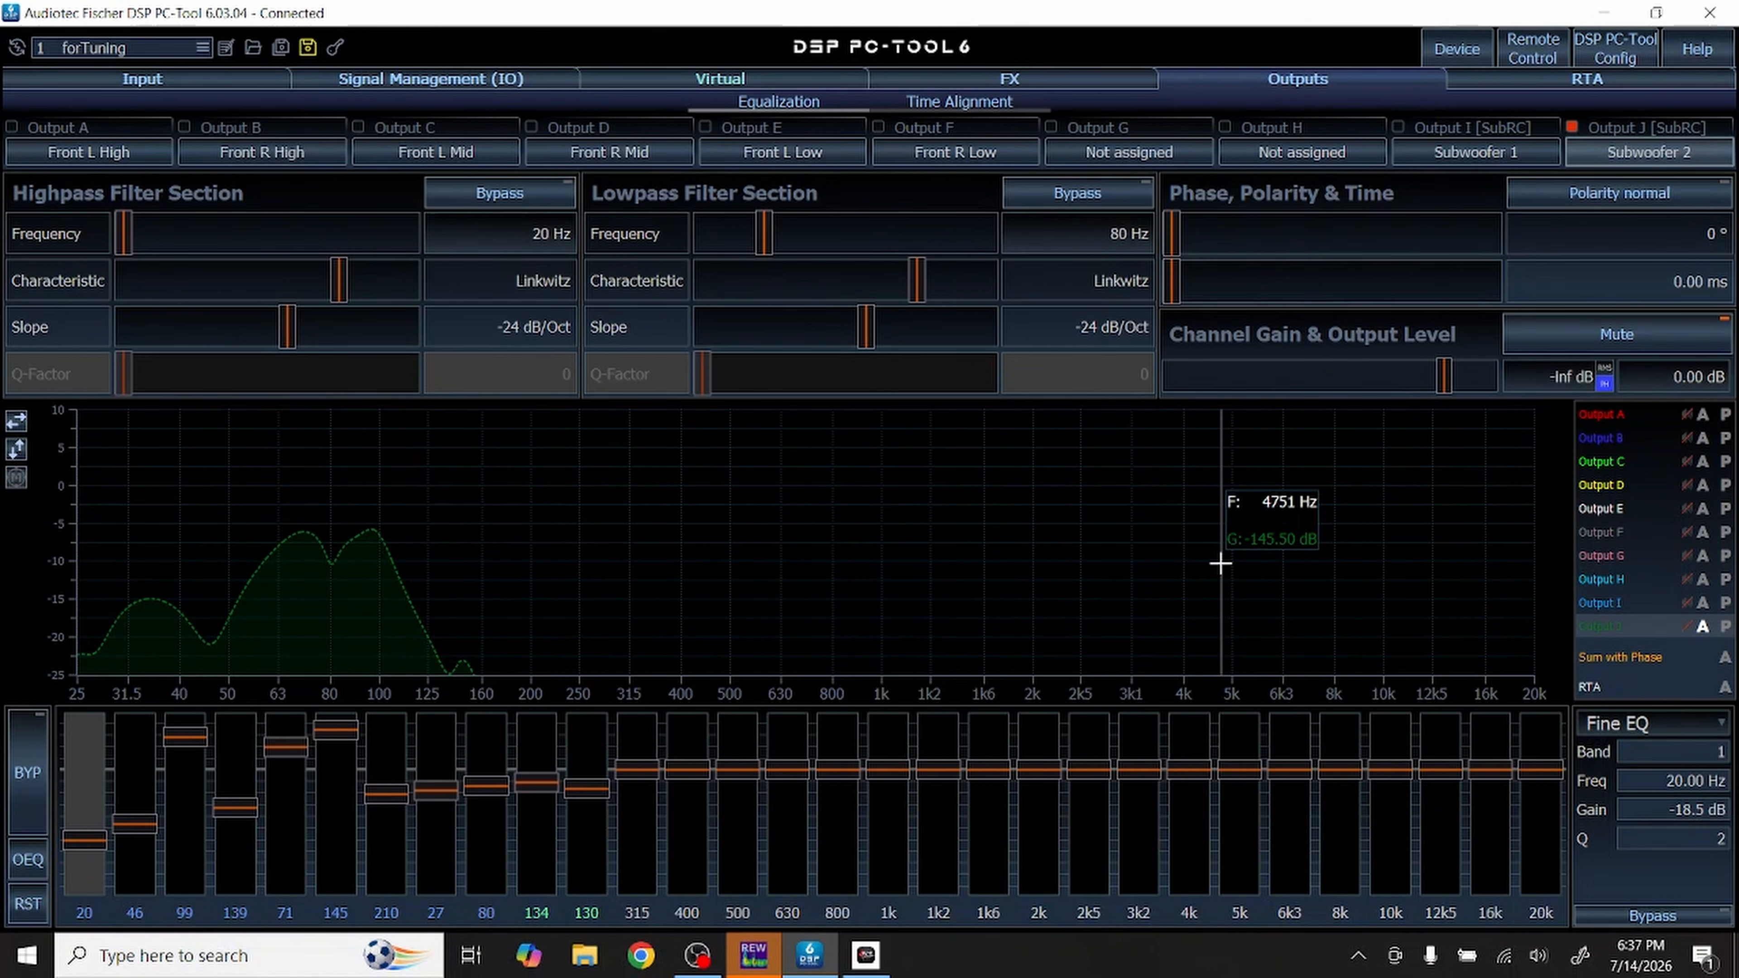
key("alt+Tab")
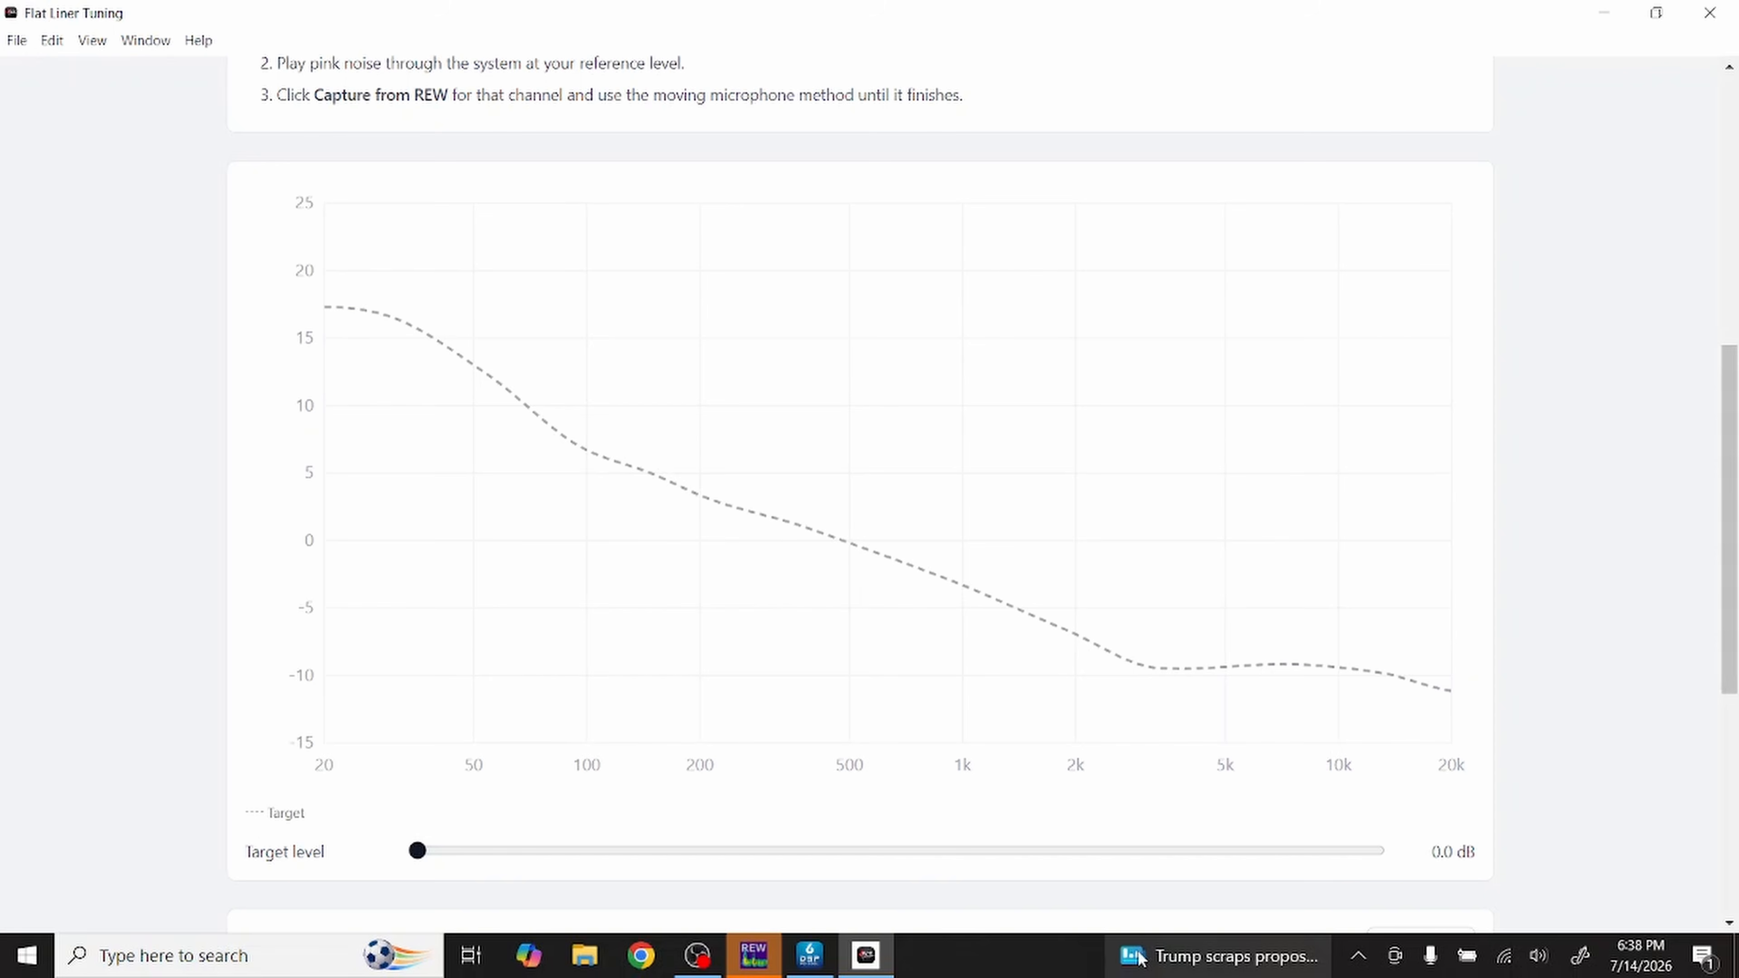
mouse_move(1139, 958)
key("alt+Tab")
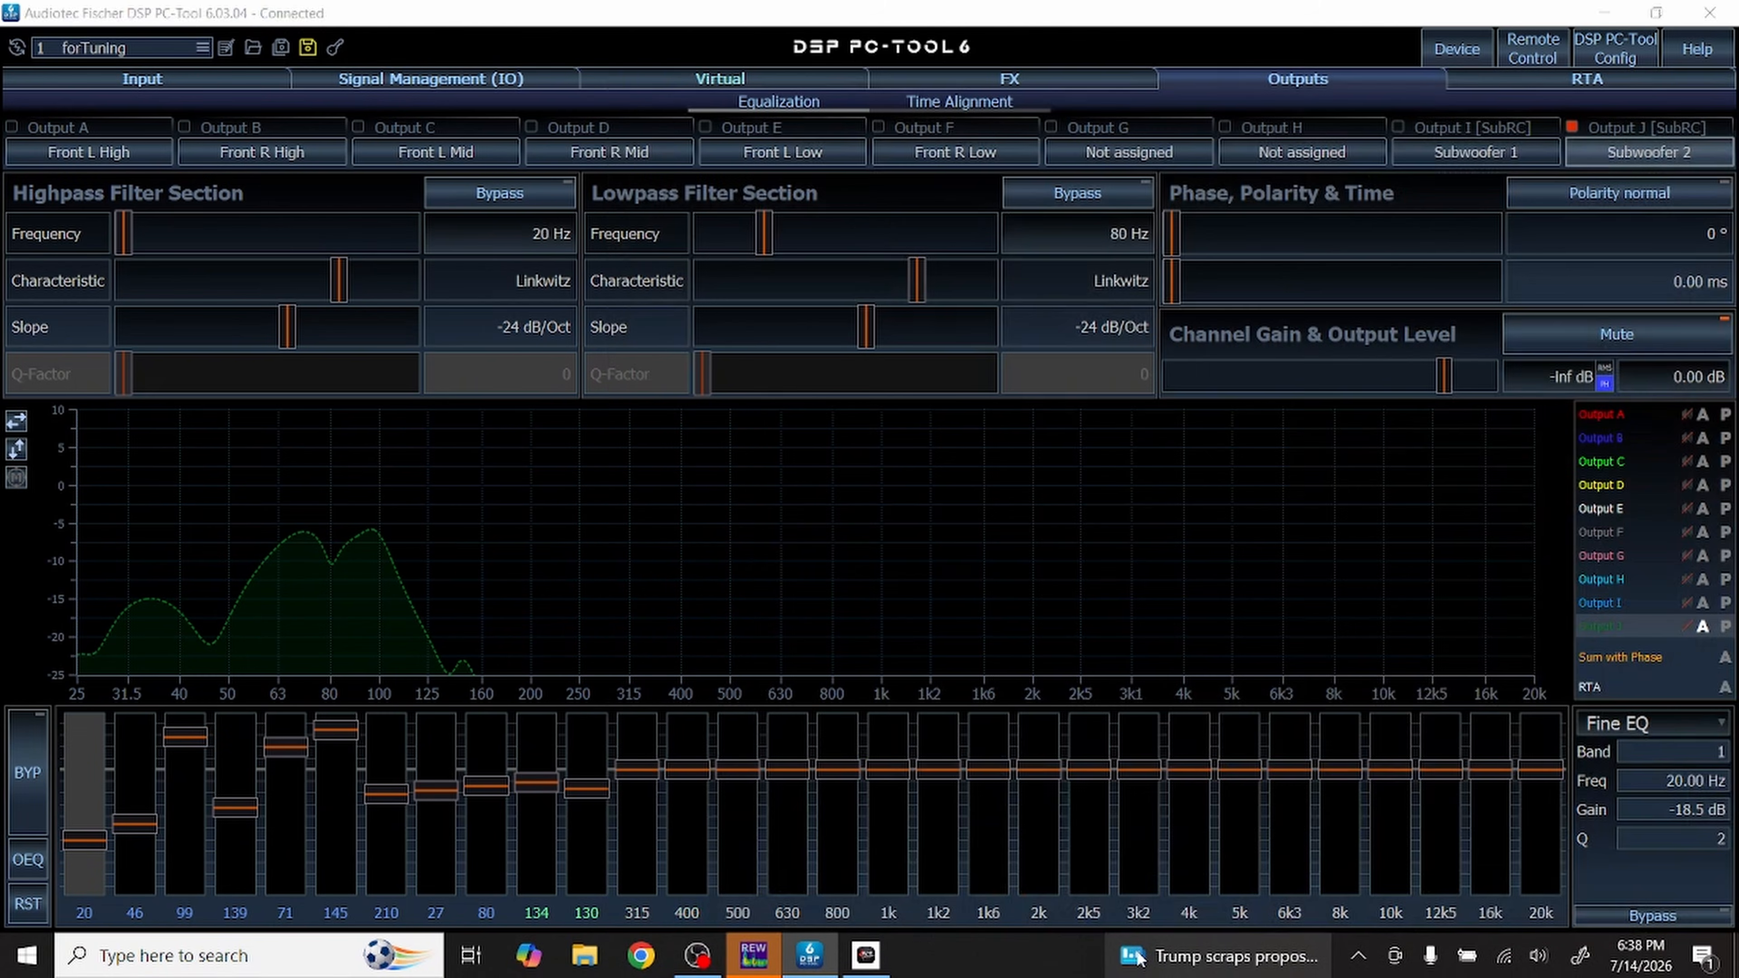
Step: Unmute and re-mute Output A in DSP PC-Tool, and return to Flat Liner Tuning
key("alt+Tab")
key("Tab")
key("Tab")
key("Tab")
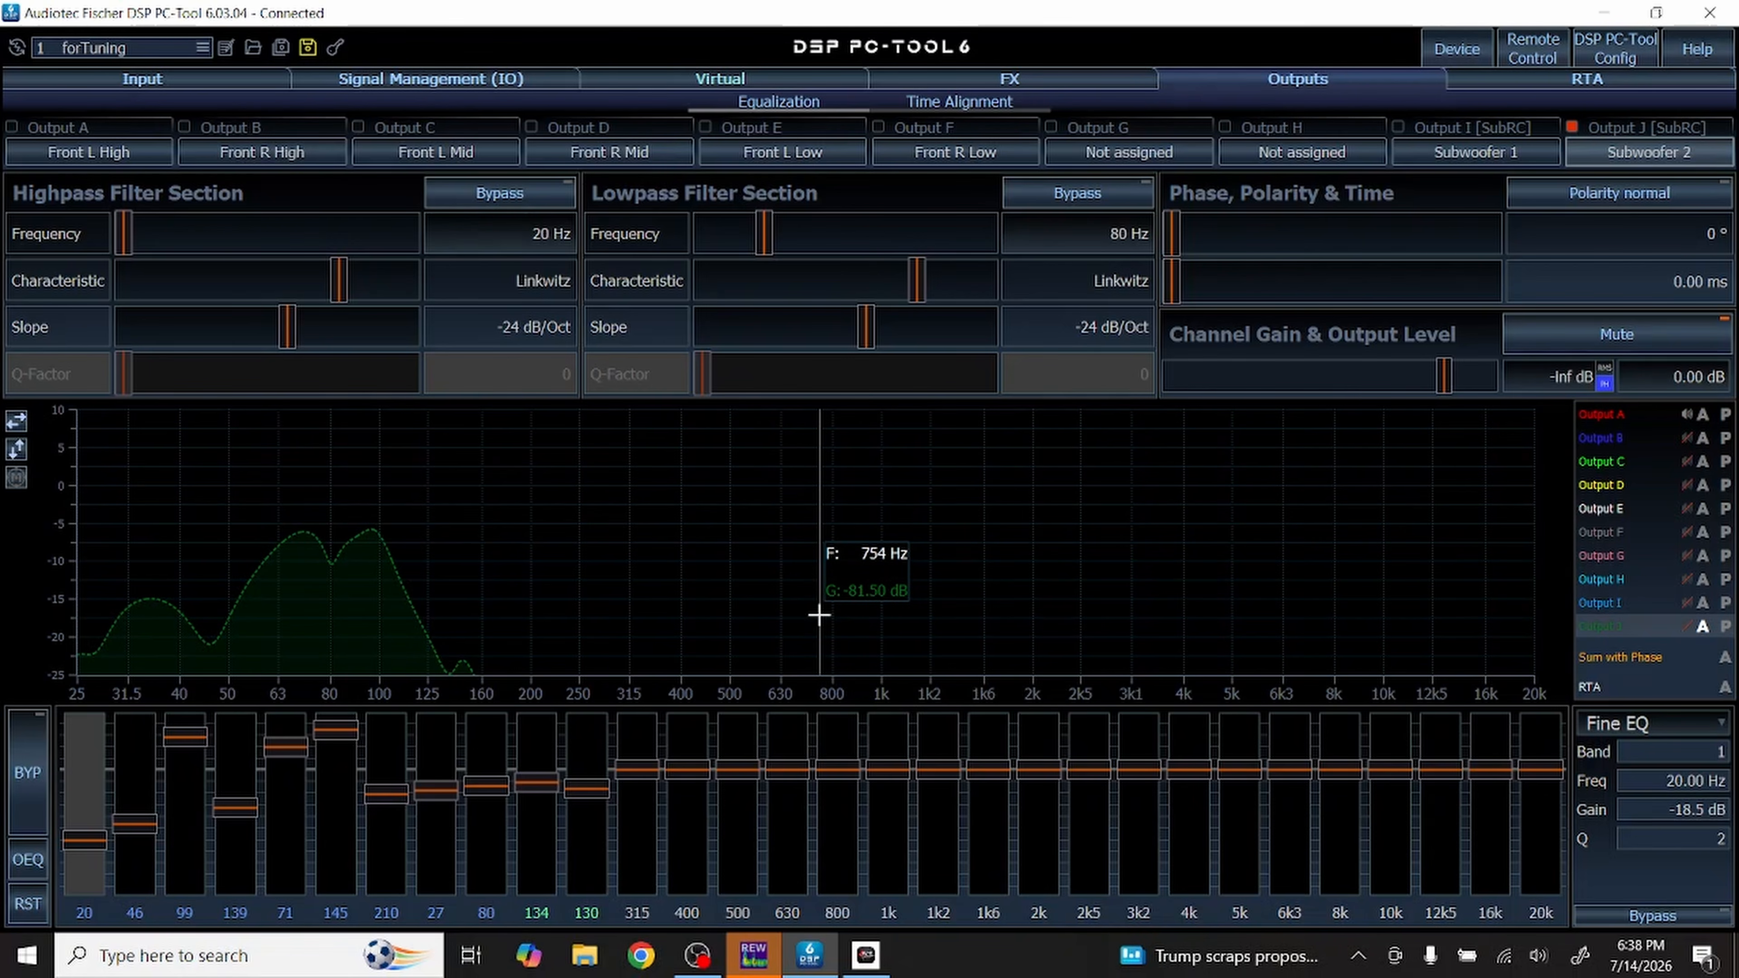
key("a")
key("alt+Tab")
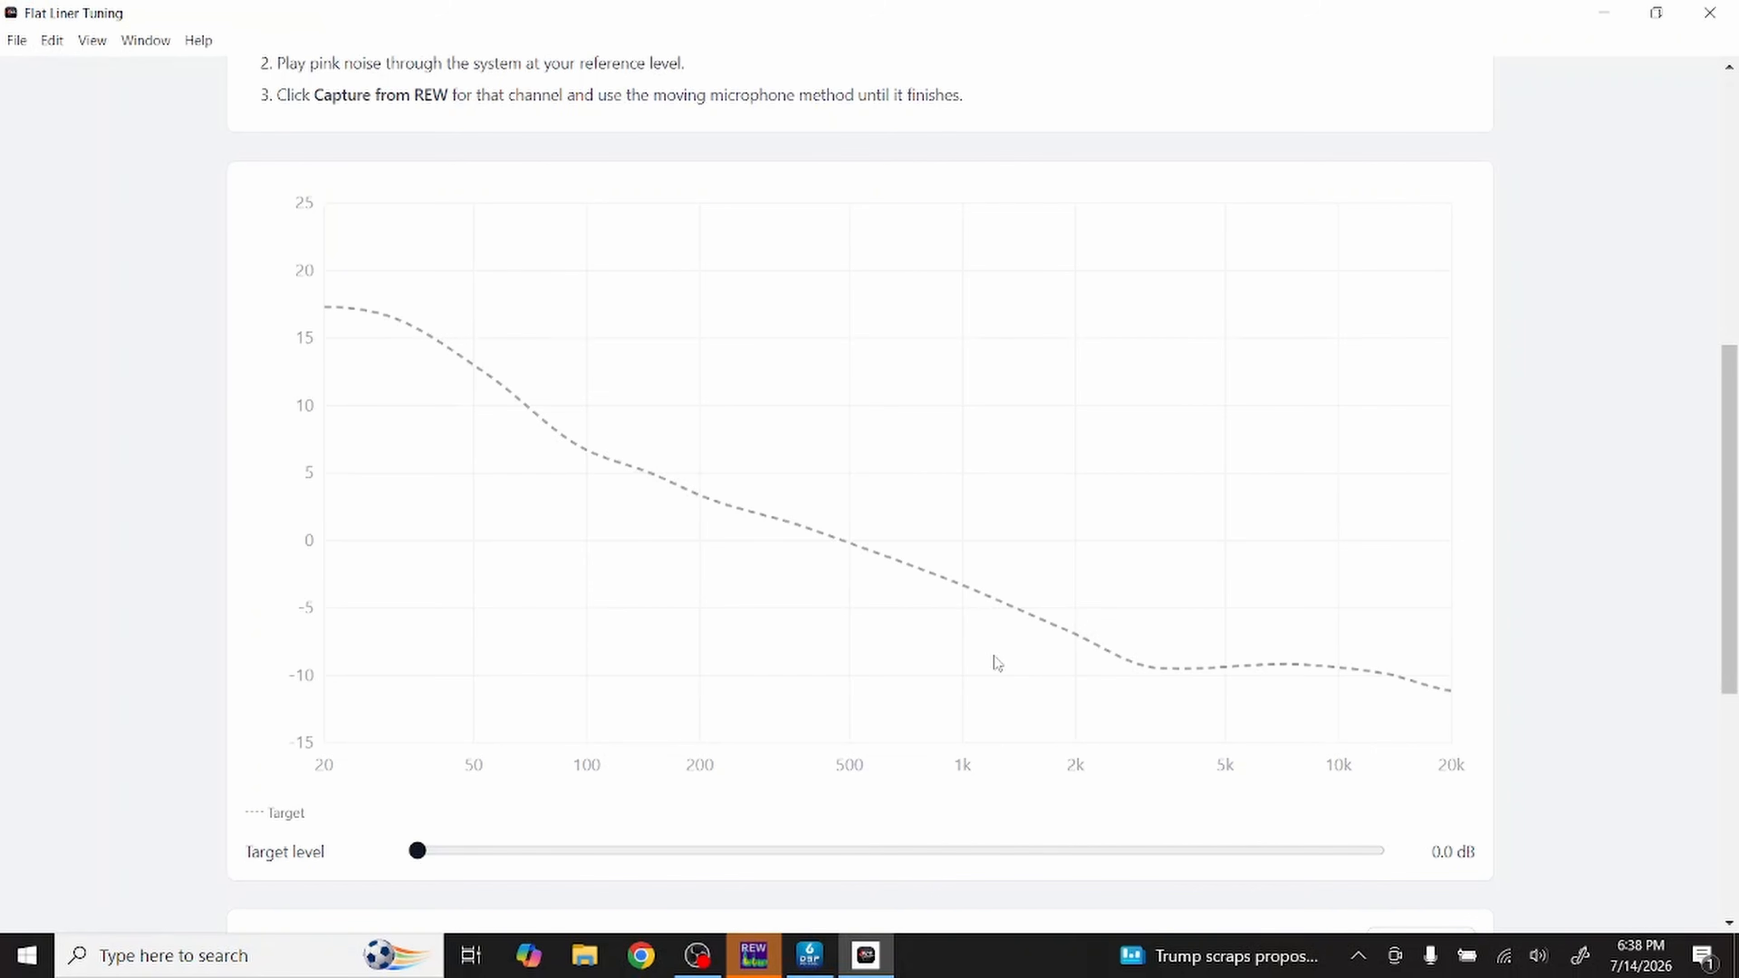
Step: Play only Output A through DSP PC-Tool and capture the Front tweeter — Left response from REW in Flat Liner Tuning
scroll(995, 655, "down", 8)
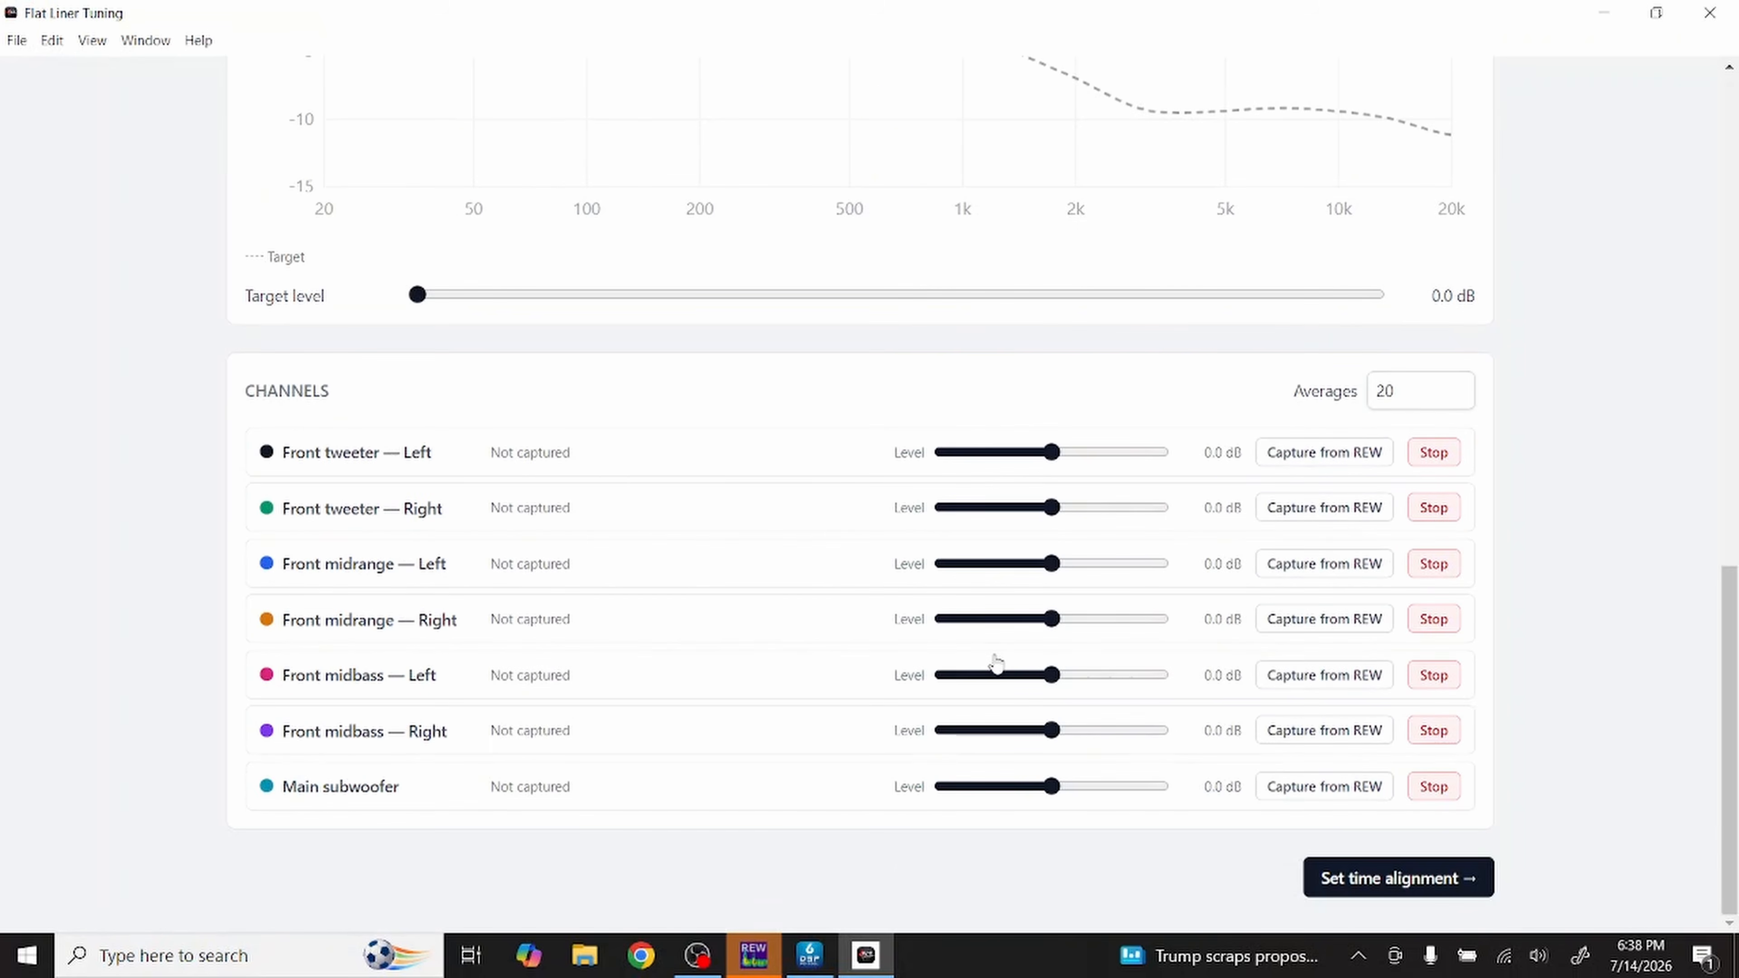
key("alt+Tab")
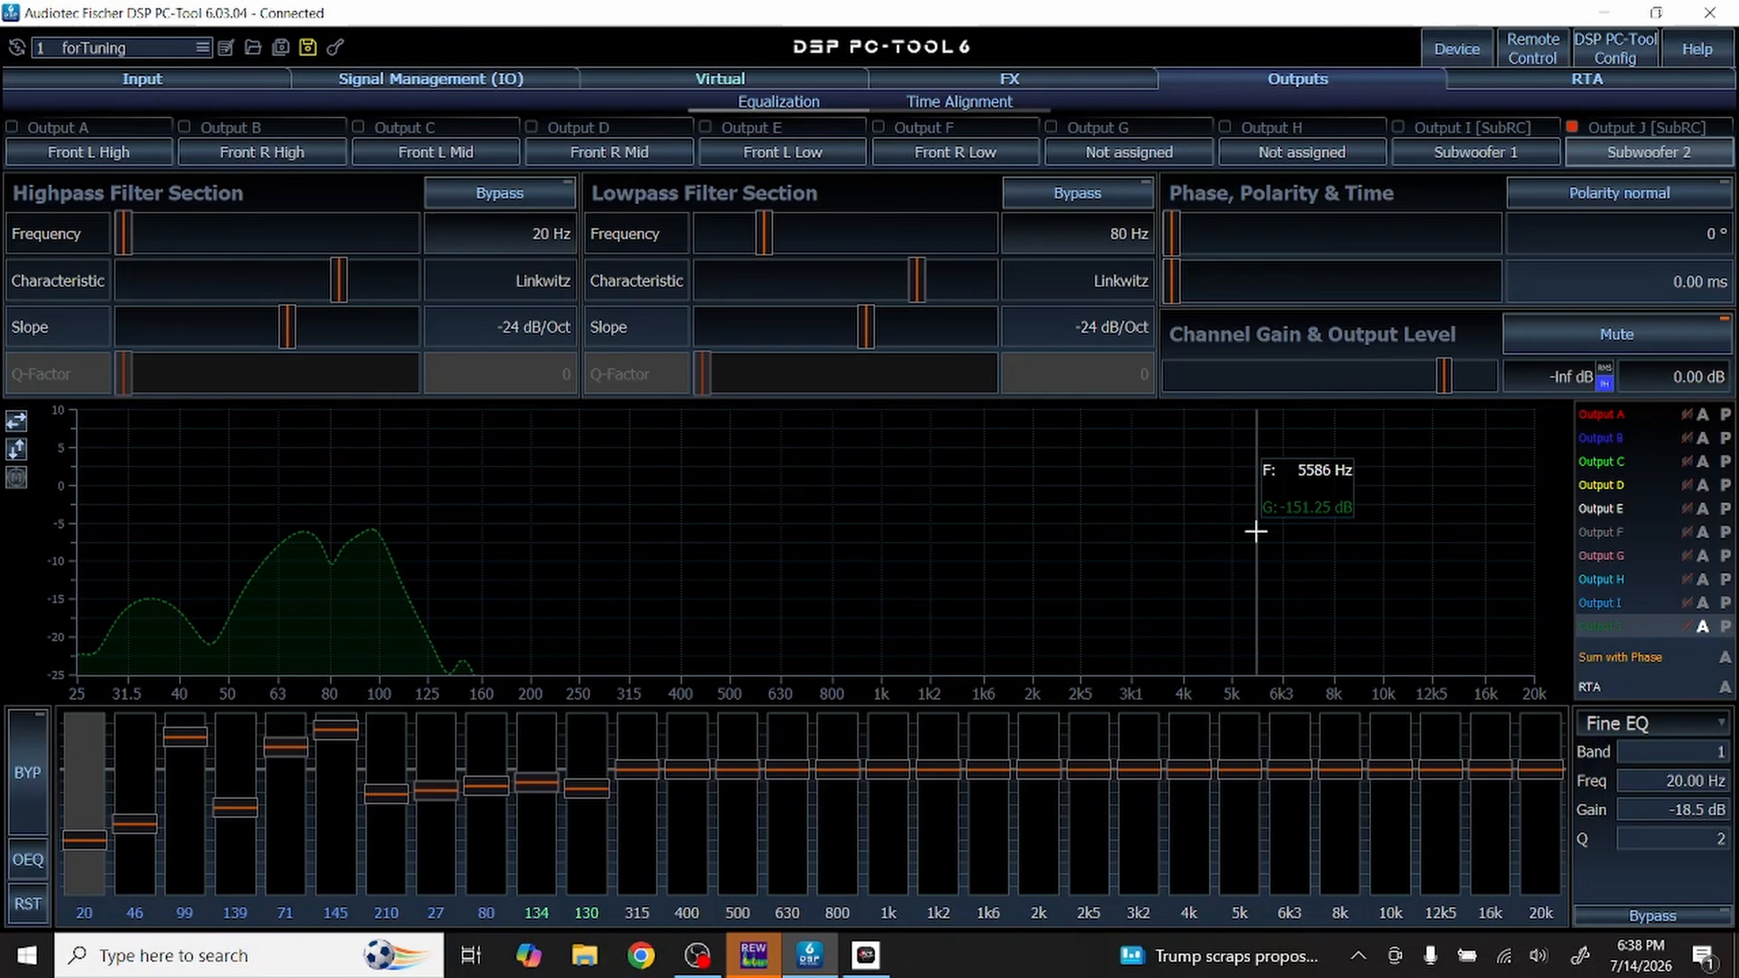
key("alt+Tab")
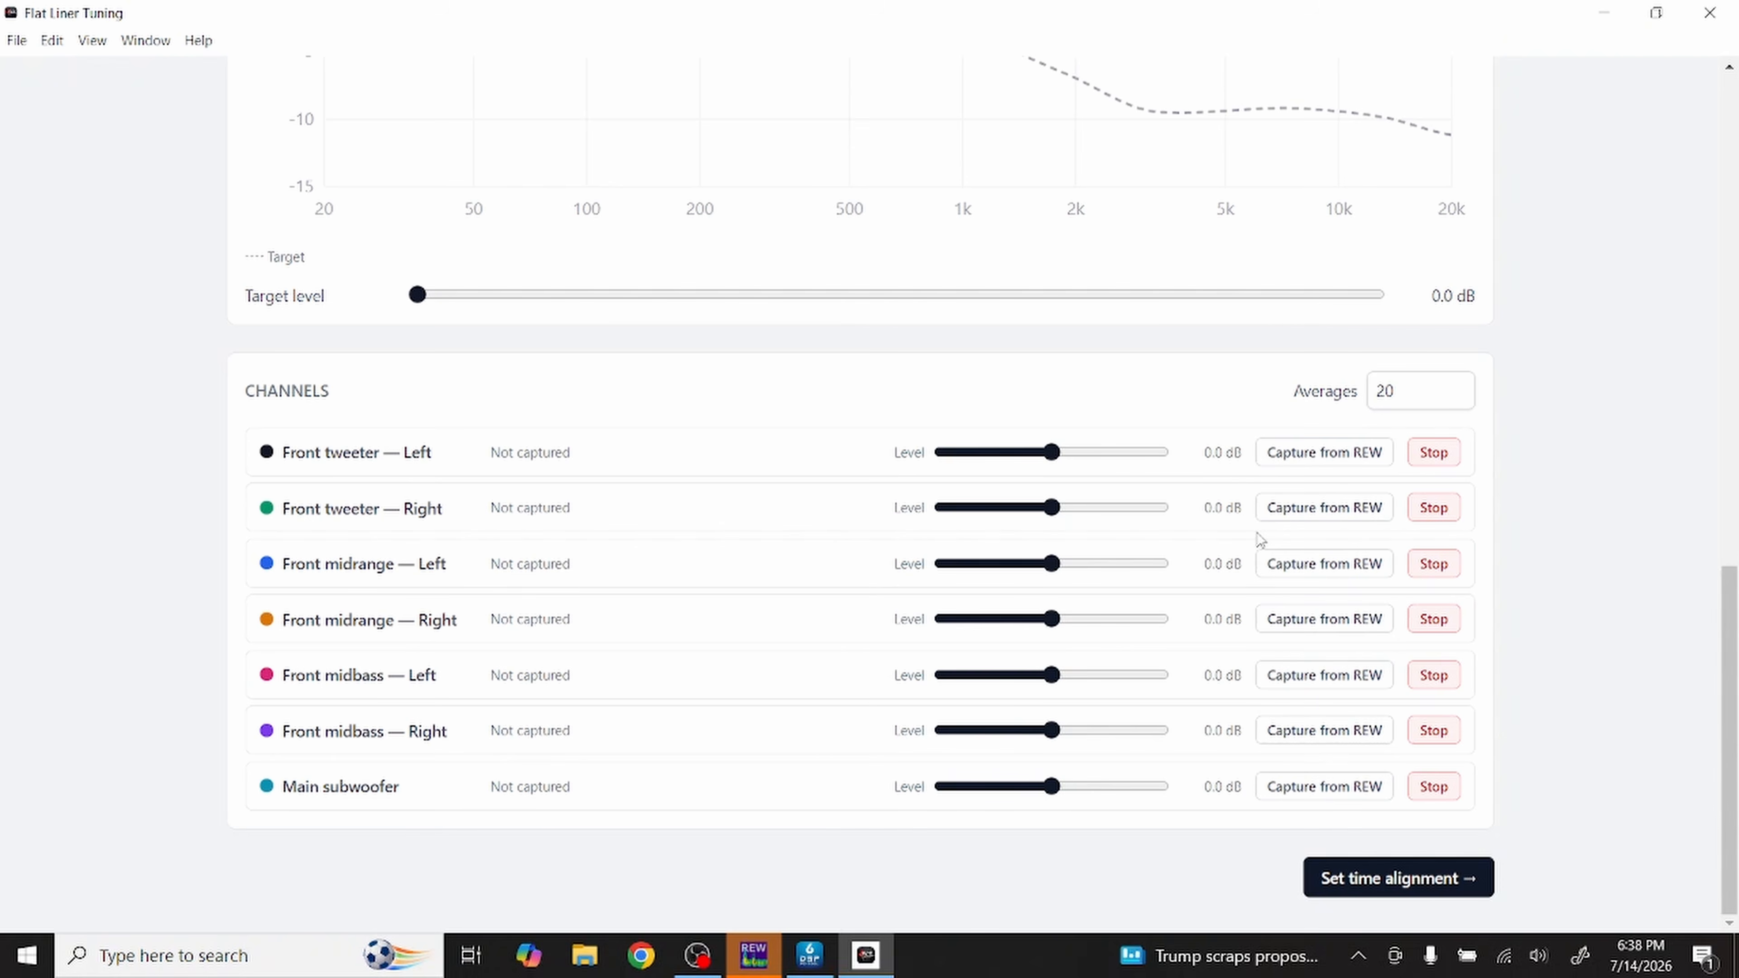
left_click(1336, 454)
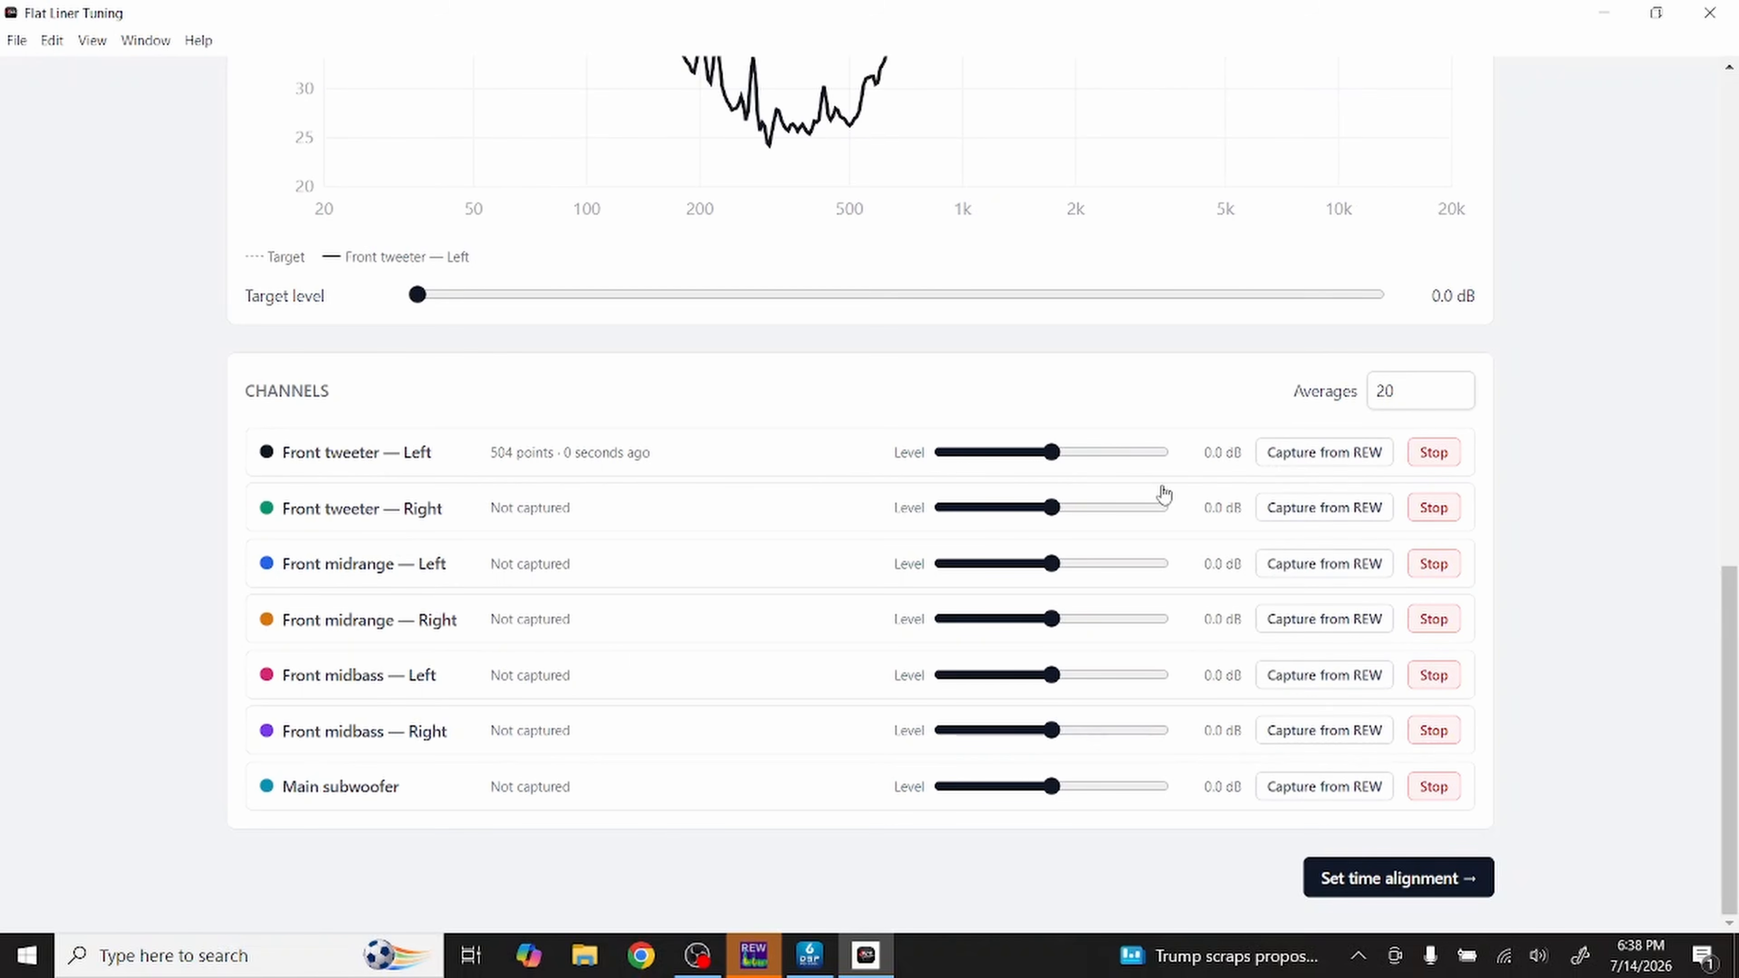
Step: Mute Output A and play Output B in DSP PC-Tool, and capture Front tweeter — Right from REW in Flat Liner Tuning
key("alt+Tab")
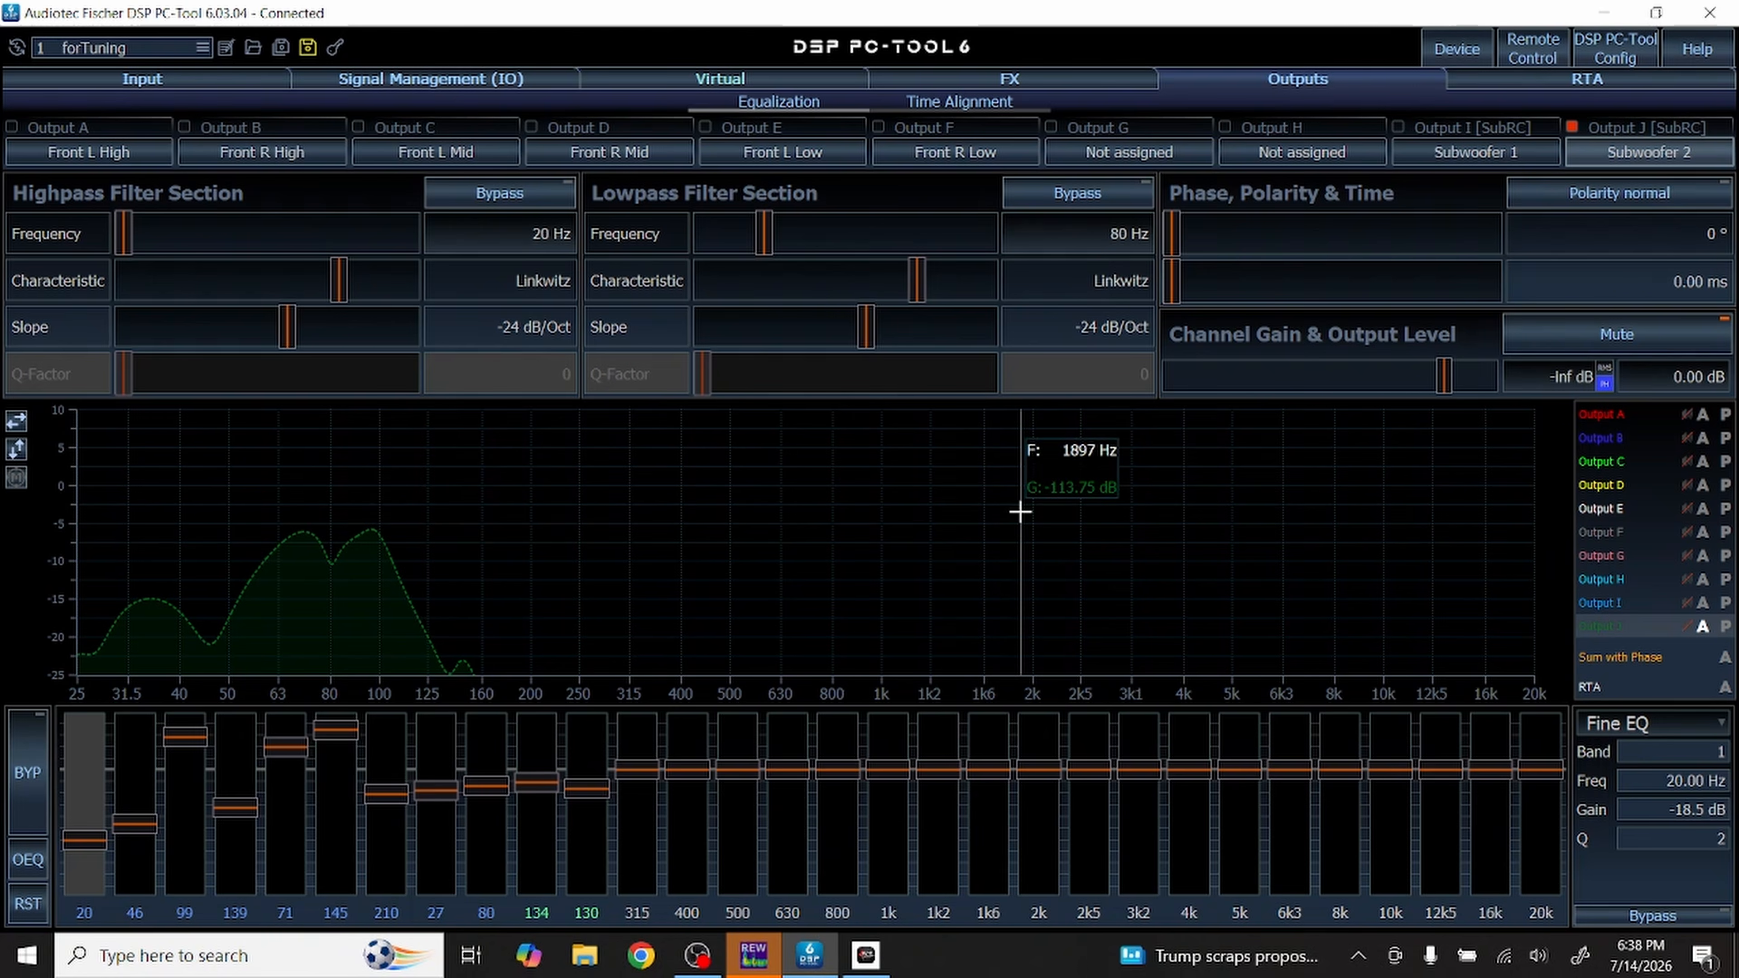
key("alt+Tab")
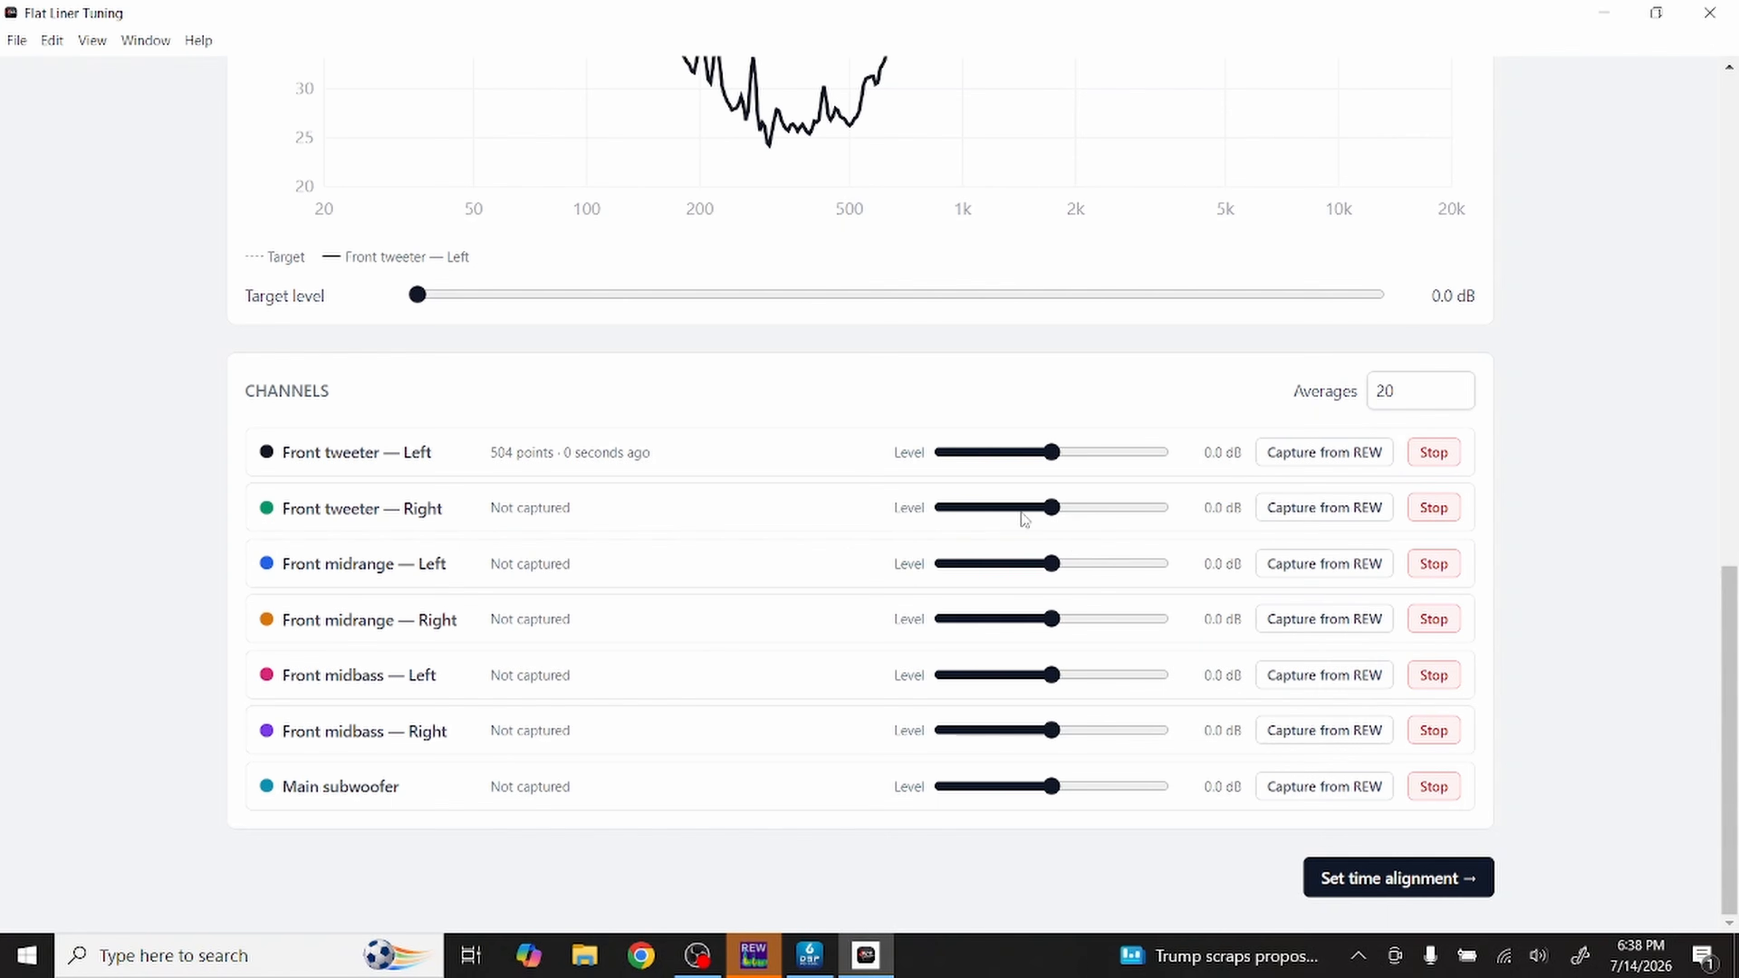
left_click(1321, 508)
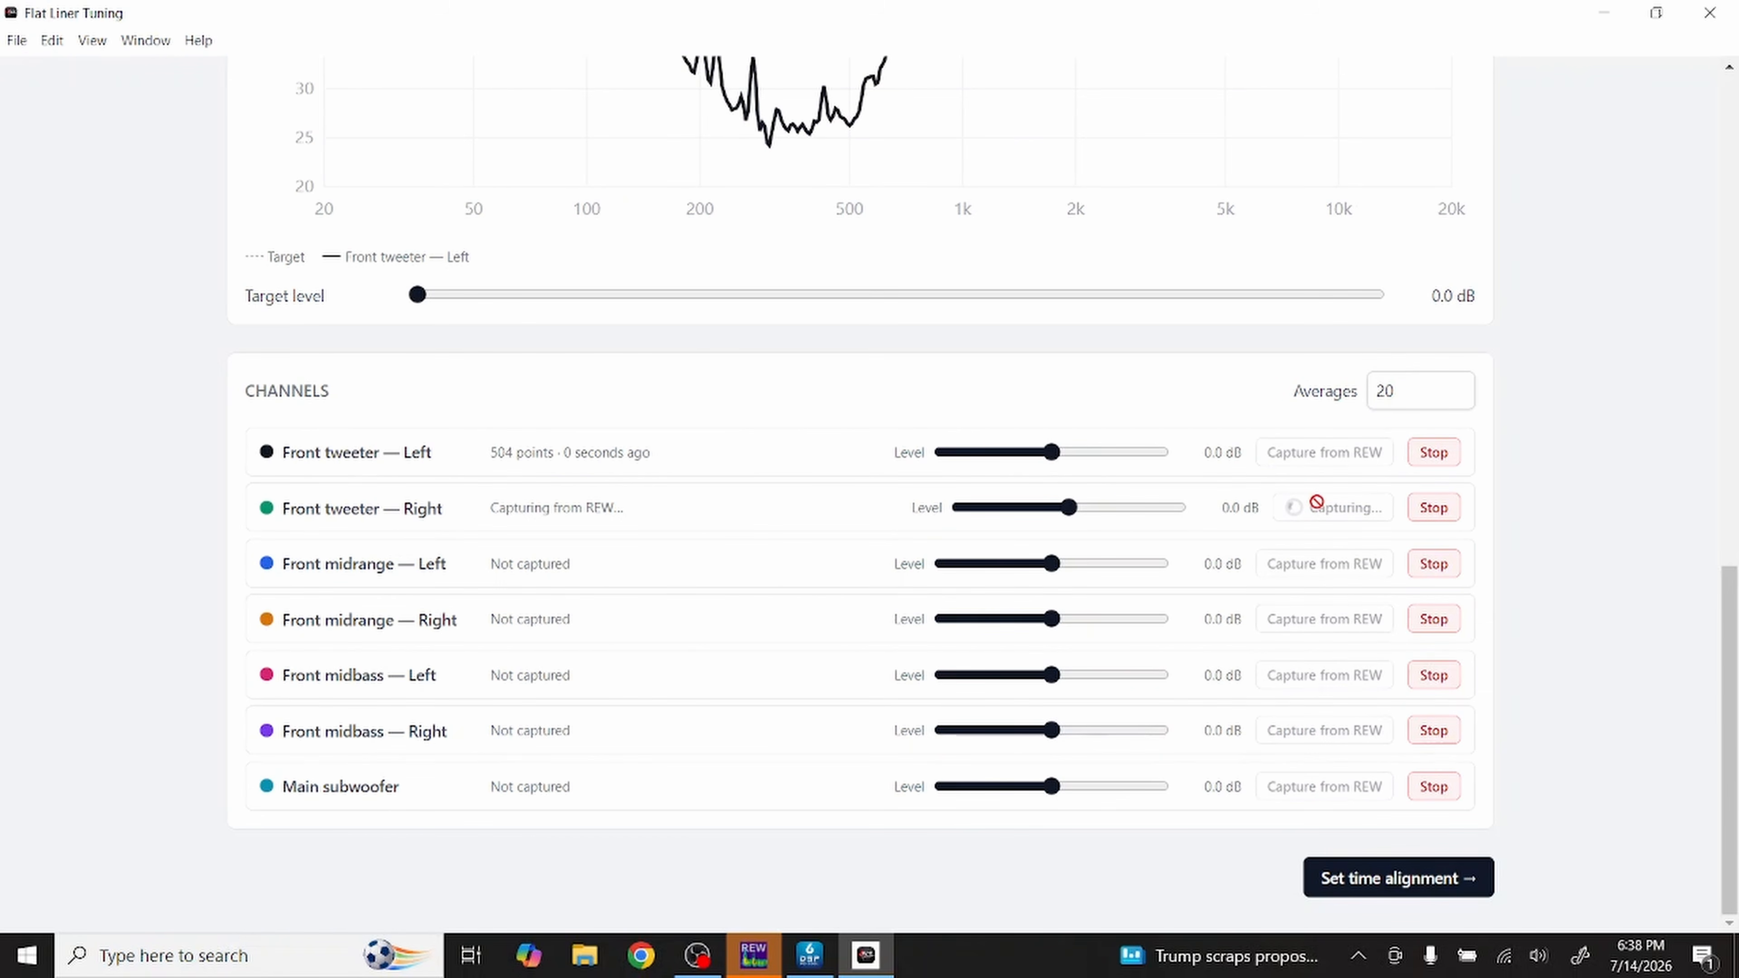
scroll(1493, 528, "up", 3)
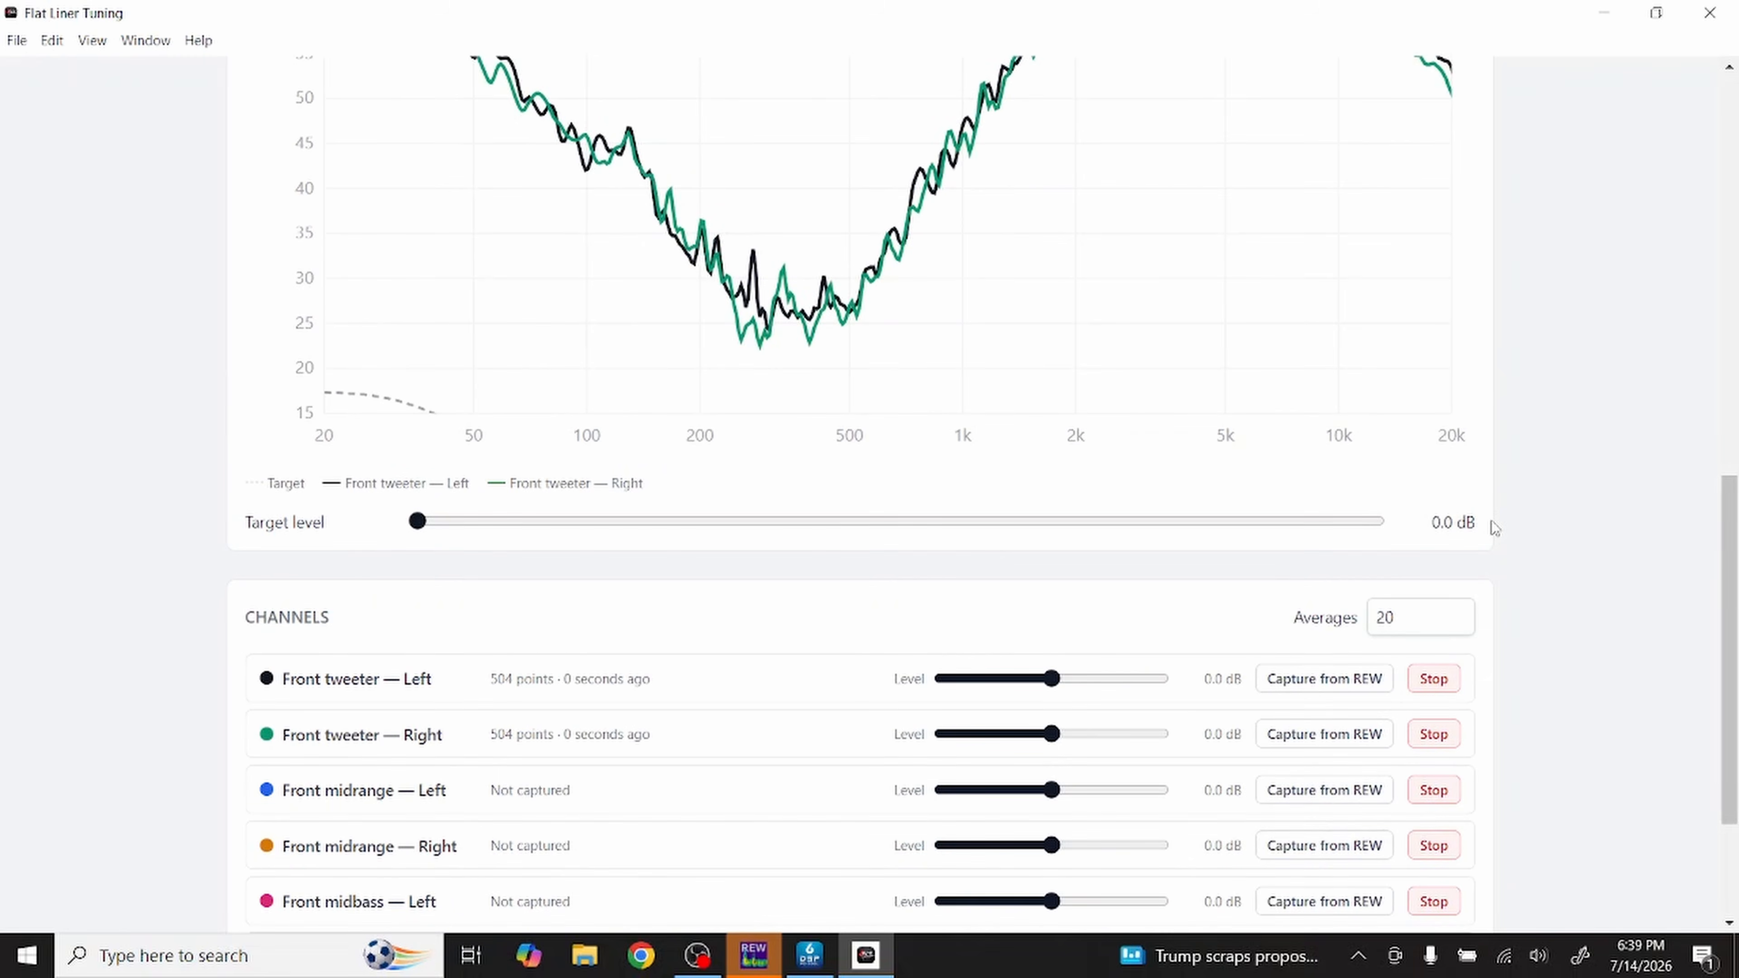
Step: Switch playback to Output C in DSP PC-Tool and capture Front midrange — Left from REW in Flat Liner Tuning
key("alt+Tab")
key("alt+Tab")
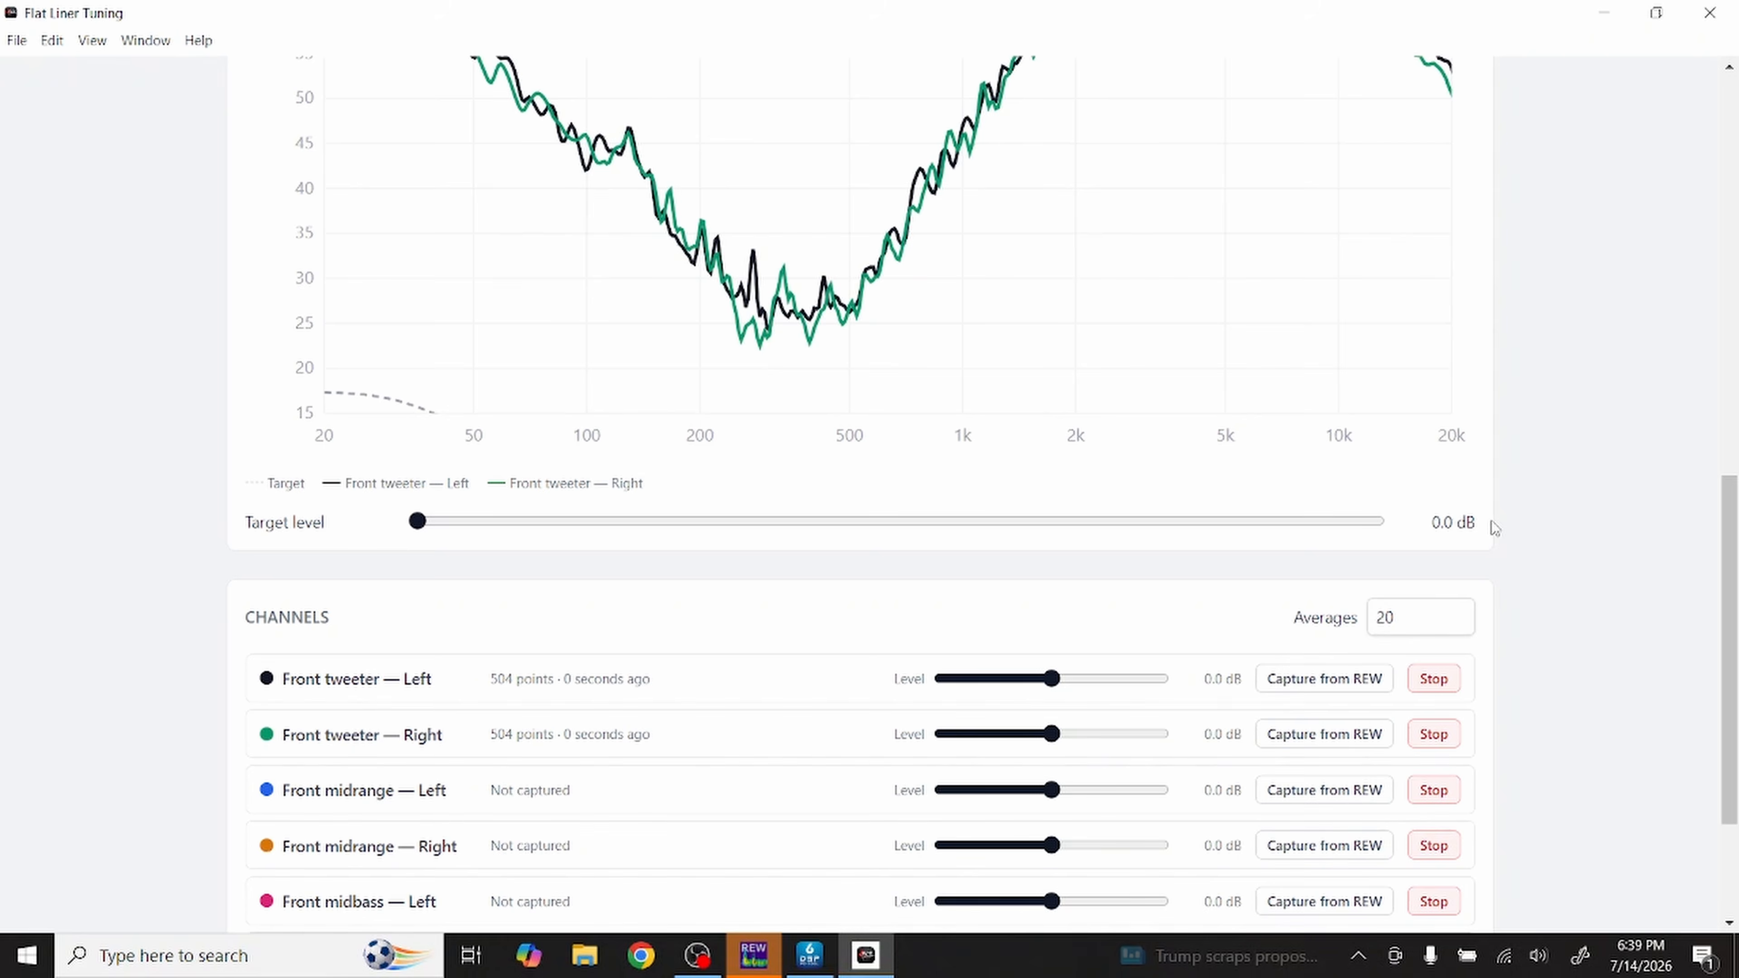
left_click(1373, 796)
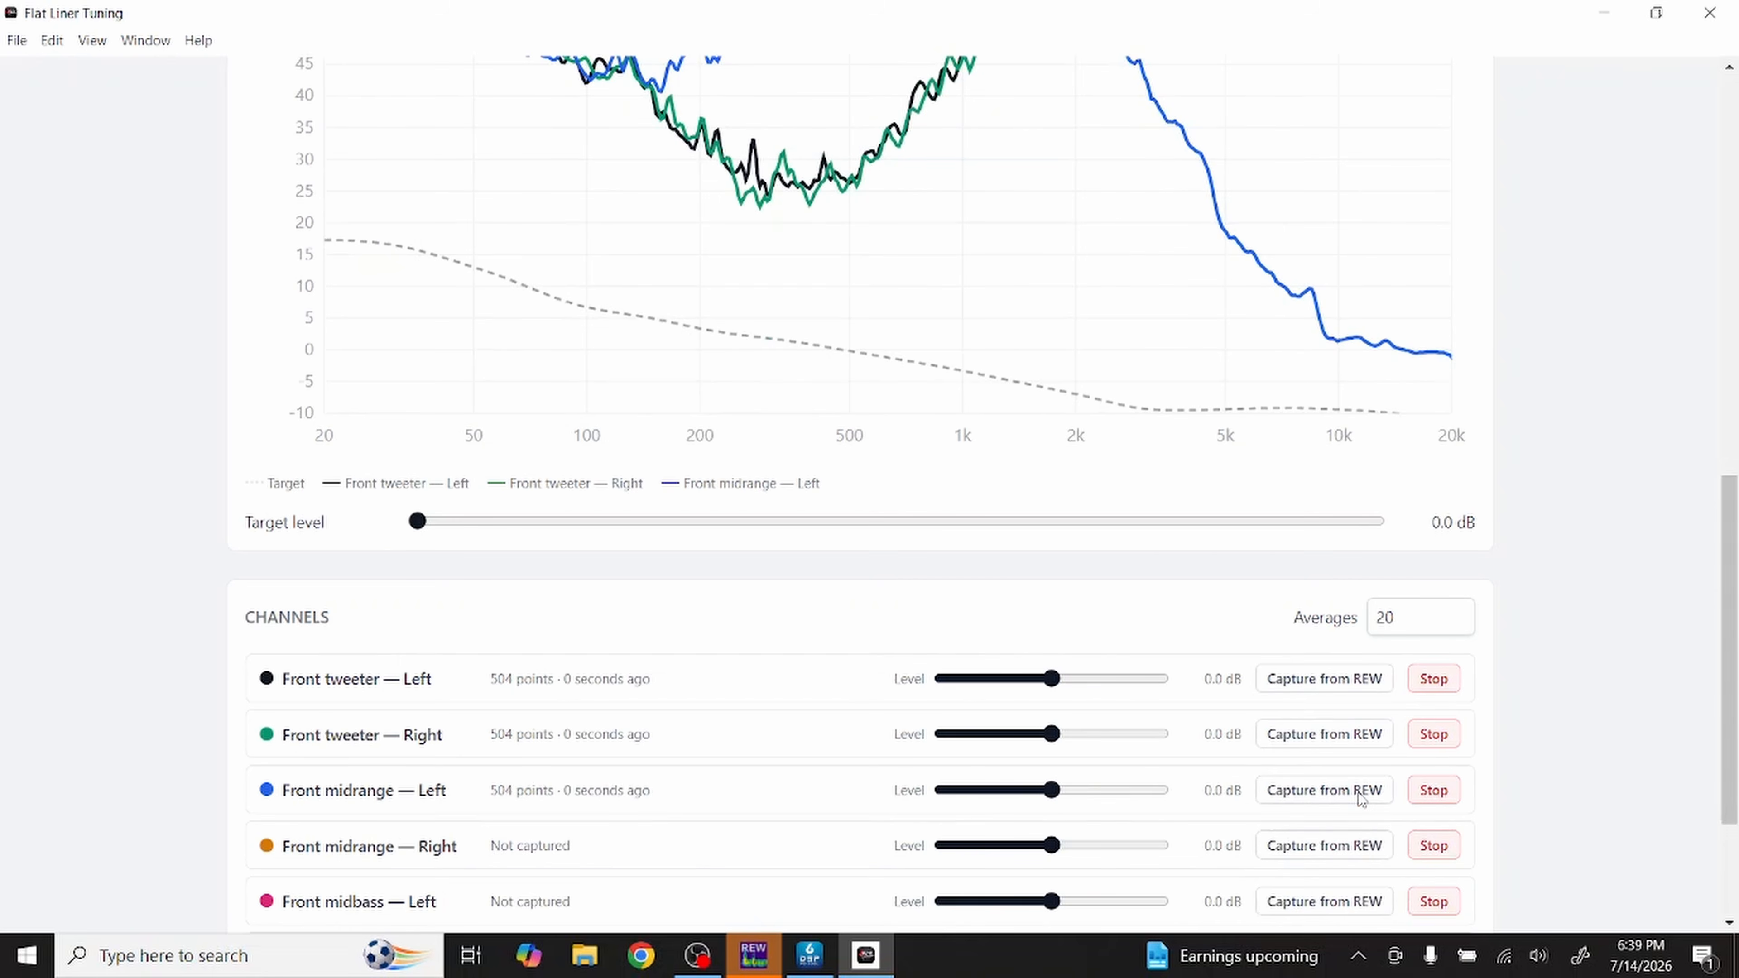
Step: Mute Output C and unmute Output D in DSP PC-Tool, and capture Front midrange — Right from REW in Flat Liner Tuning
key("alt+Tab")
key("3")
key("4")
key("alt+Tab")
left_click(1358, 846)
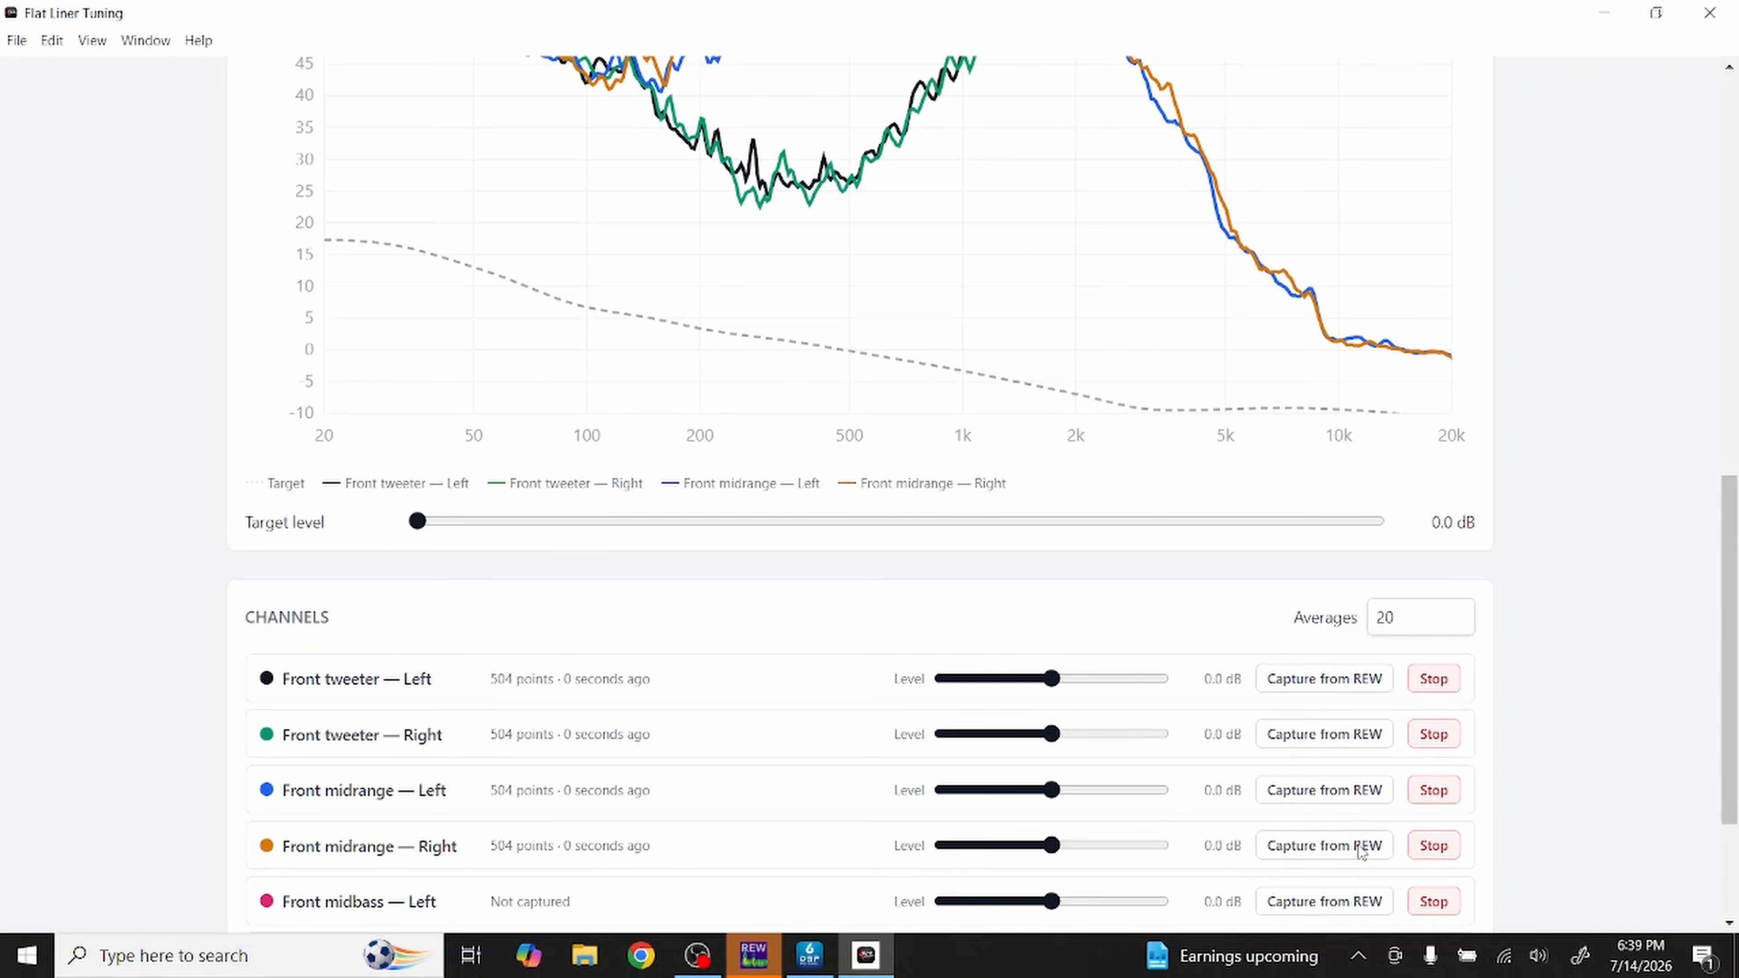
Step: Switch playback from Output D to Output E in DSP PC-Tool and capture Front midbass — Left from REW in Flat Liner Tuning
scroll(1361, 852, "down", 3)
key("alt+Tab")
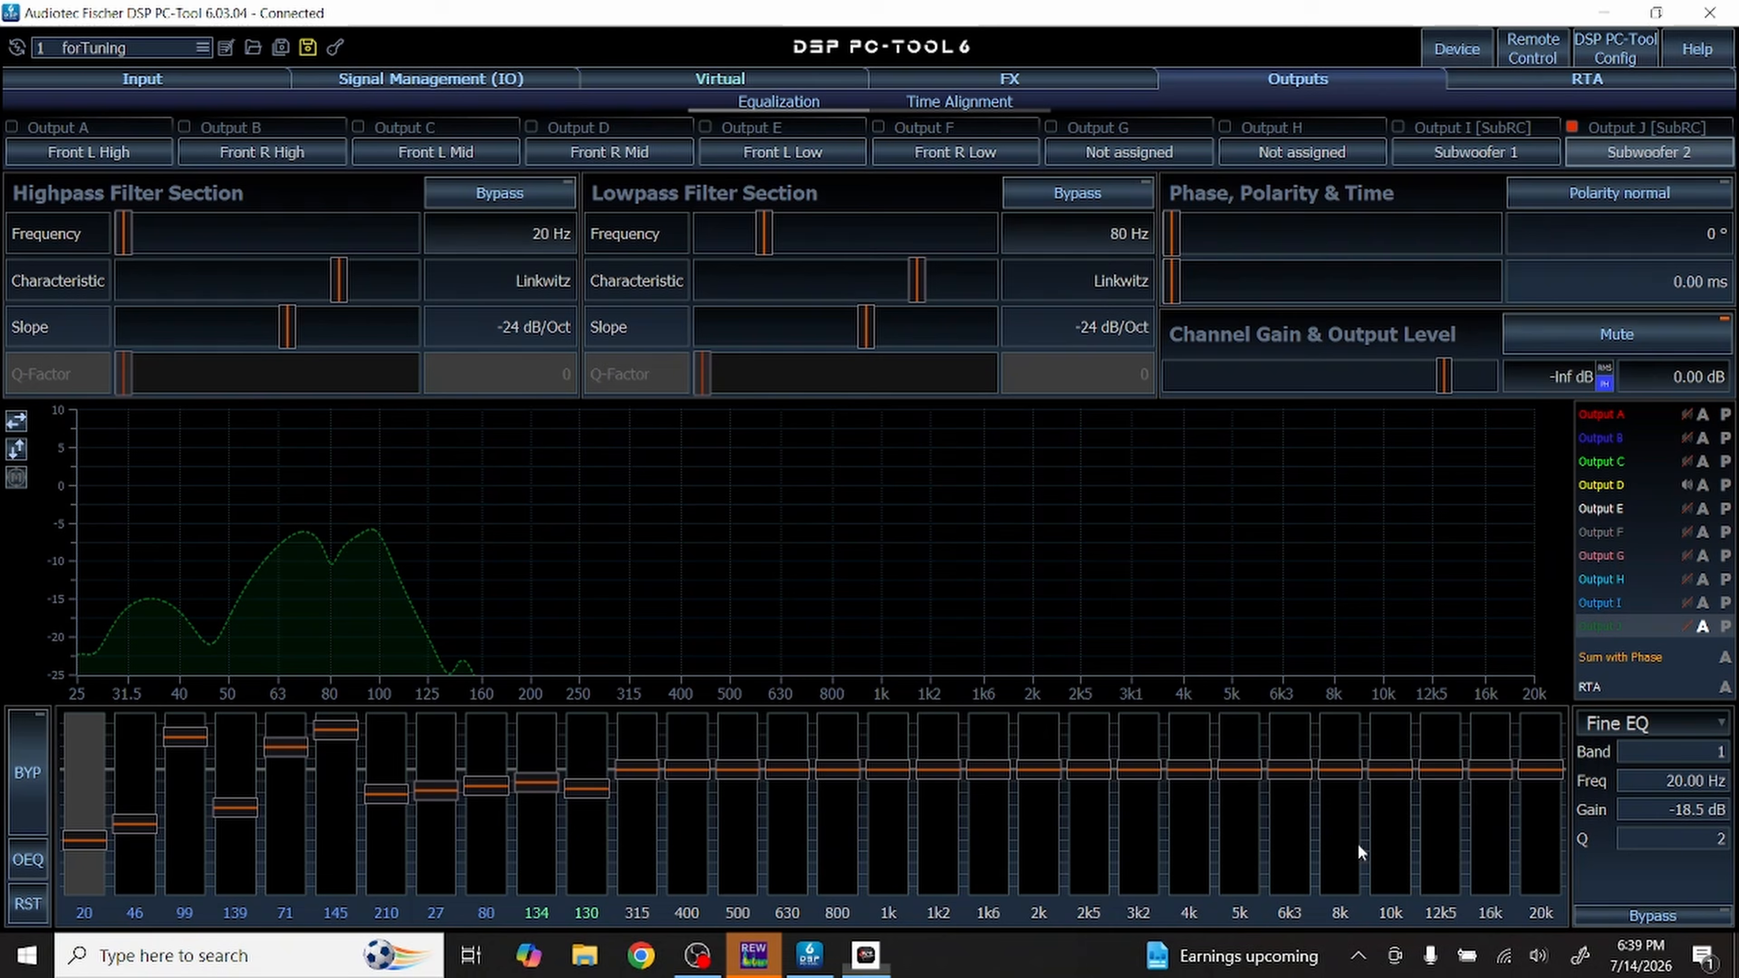
key("alt+Tab")
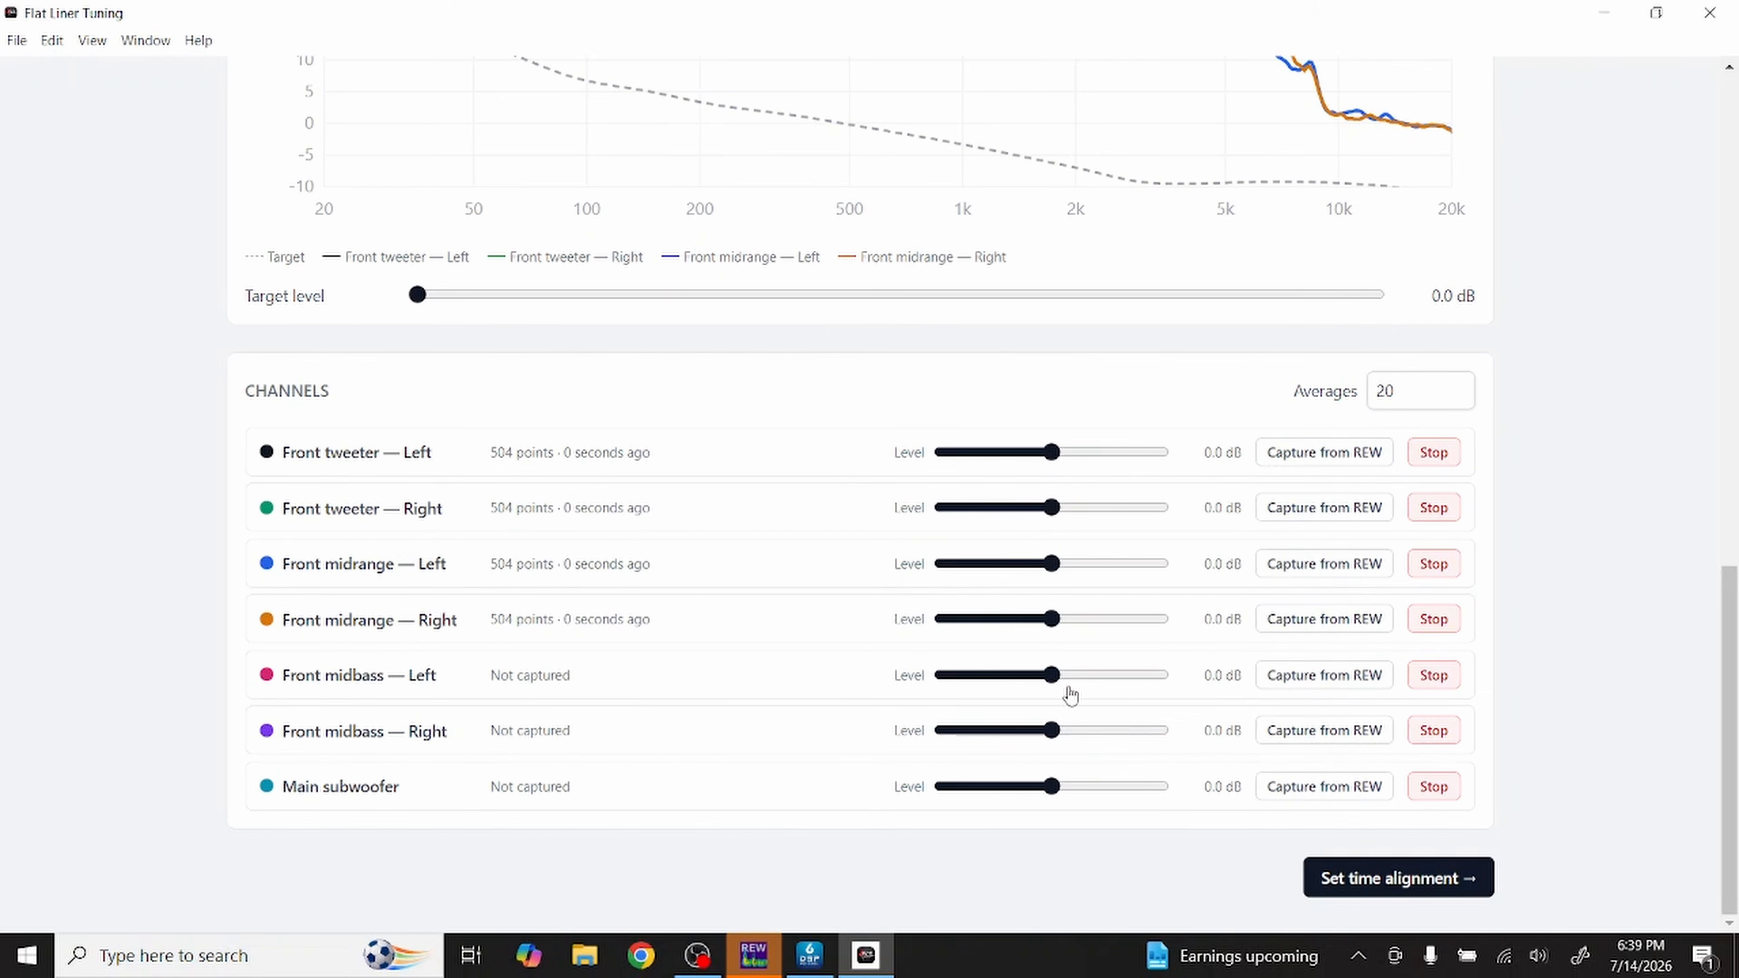
left_click(1291, 685)
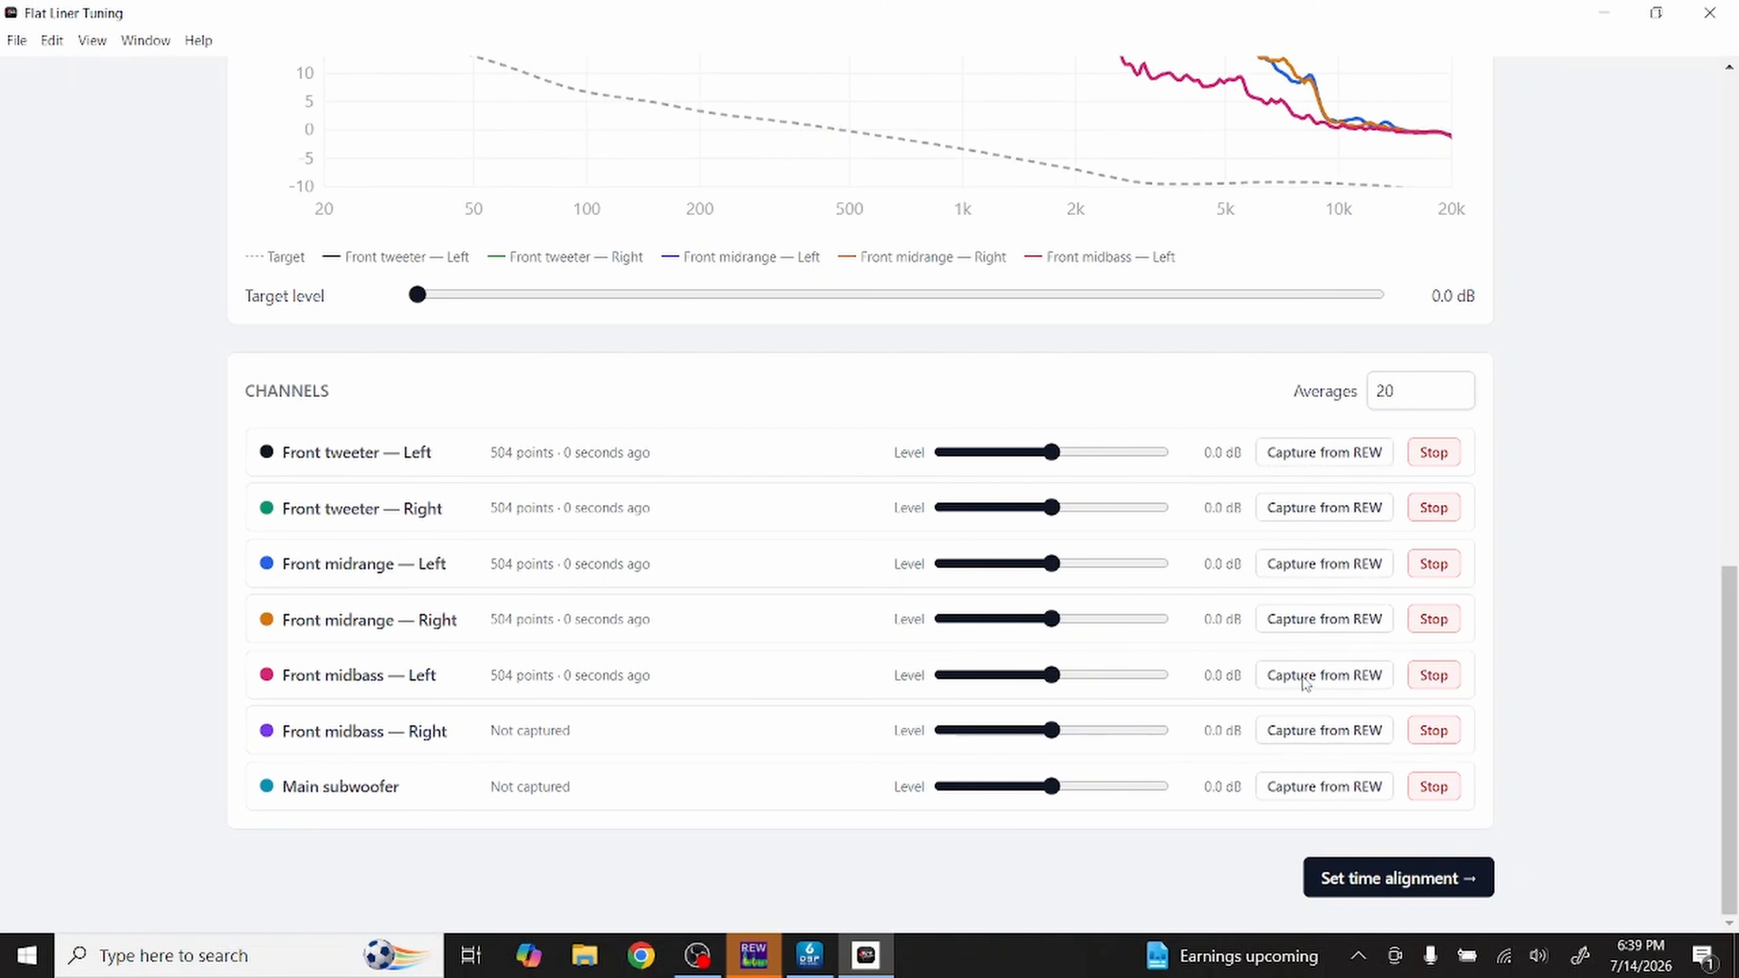
Step: Mute Output E and unmute Output F in DSP PC-Tool, and capture Front midbass — Right from REW in Flat Liner Tuning
key("alt+Tab")
key("F5")
key("F6")
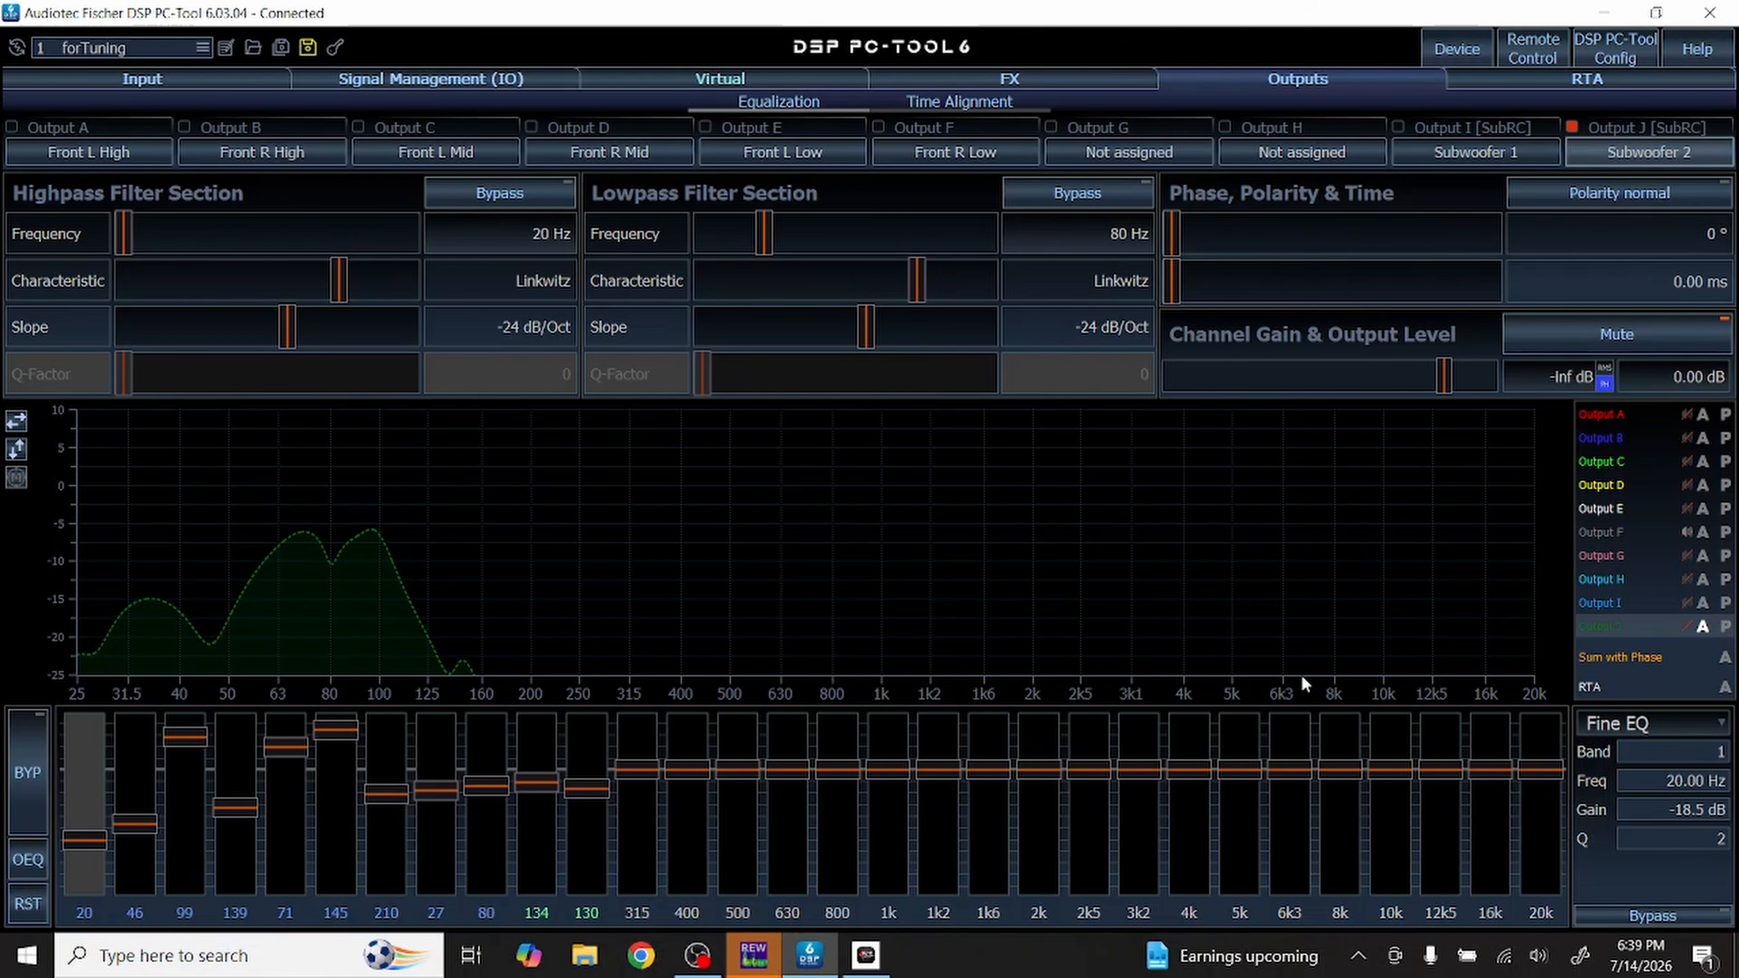
key("alt+Tab")
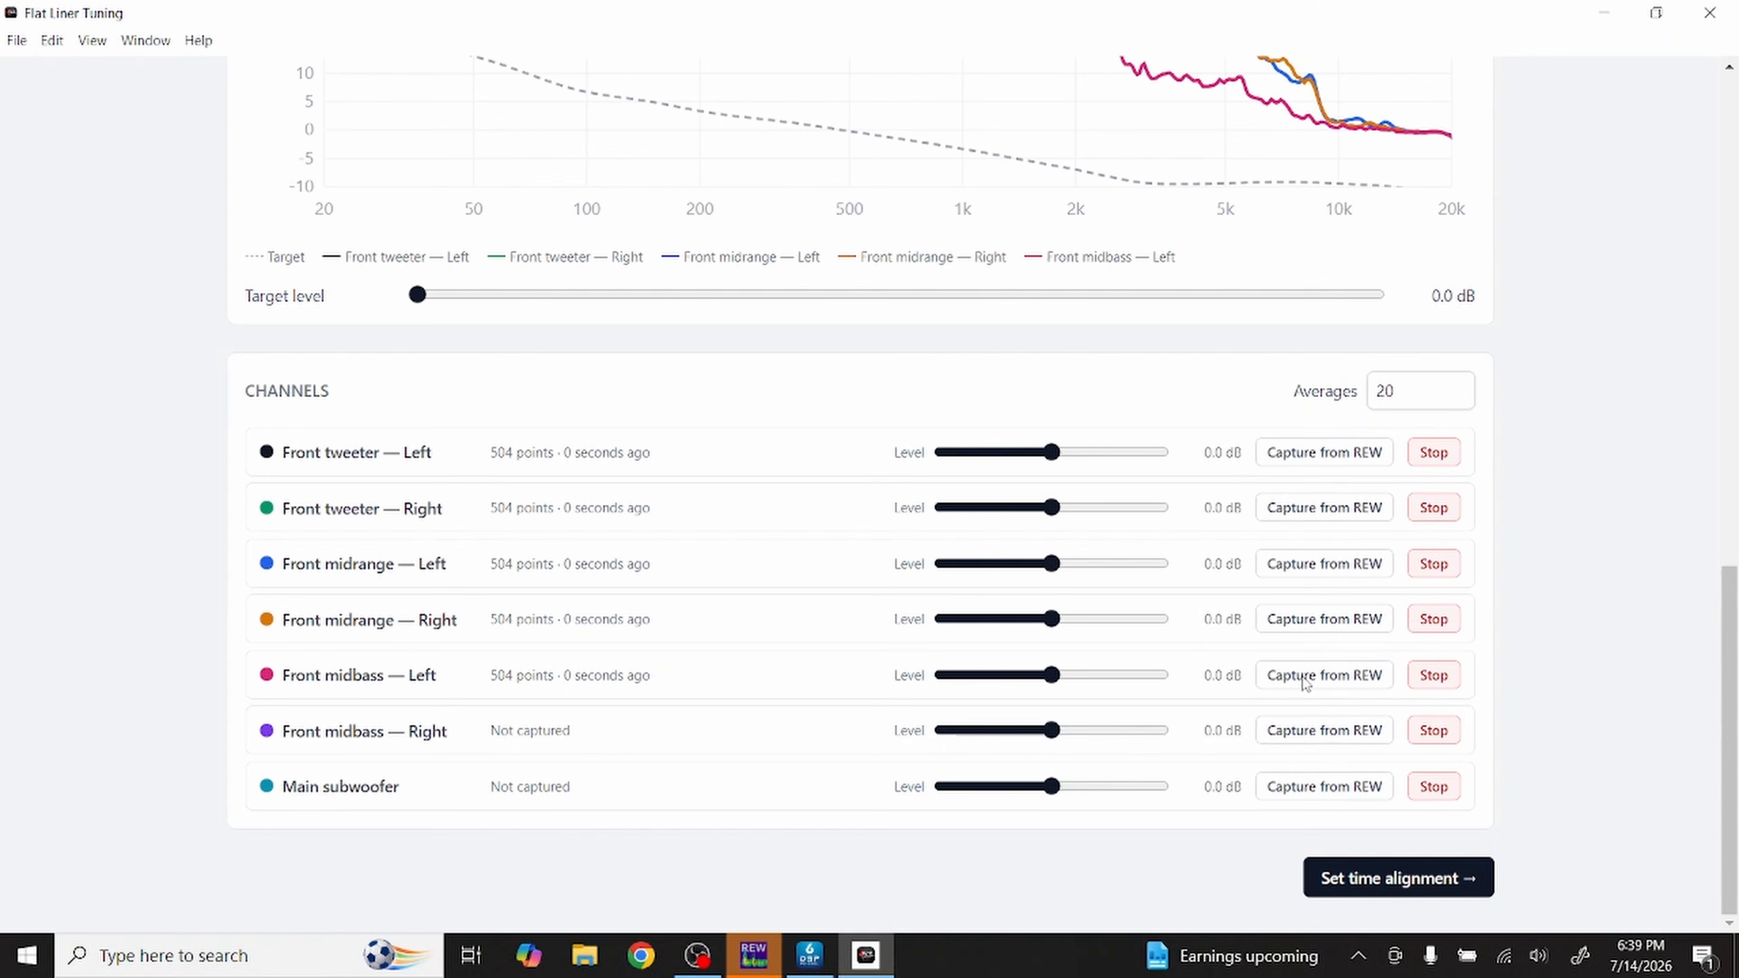
left_click(1359, 731)
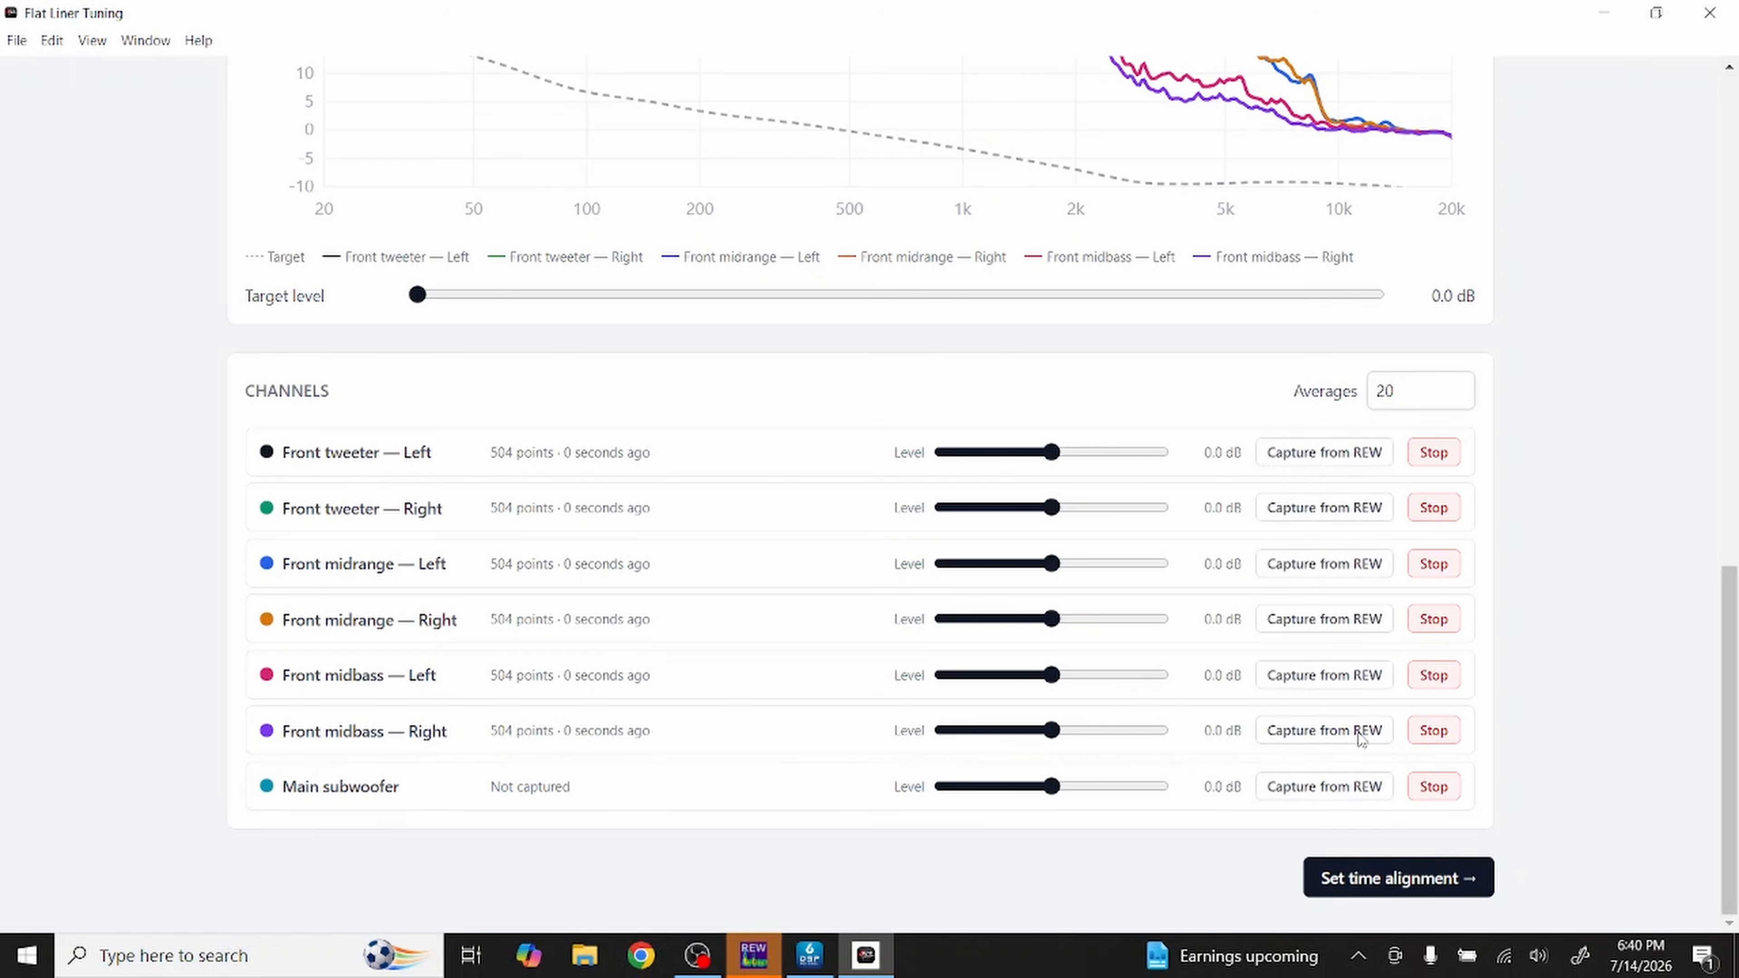
Step: With only Outputs I and J unmuted in DSP PC-Tool, capture Main subwoofer from REW in Flat Liner Tuning, and mute both outputs again
key("alt+Tab")
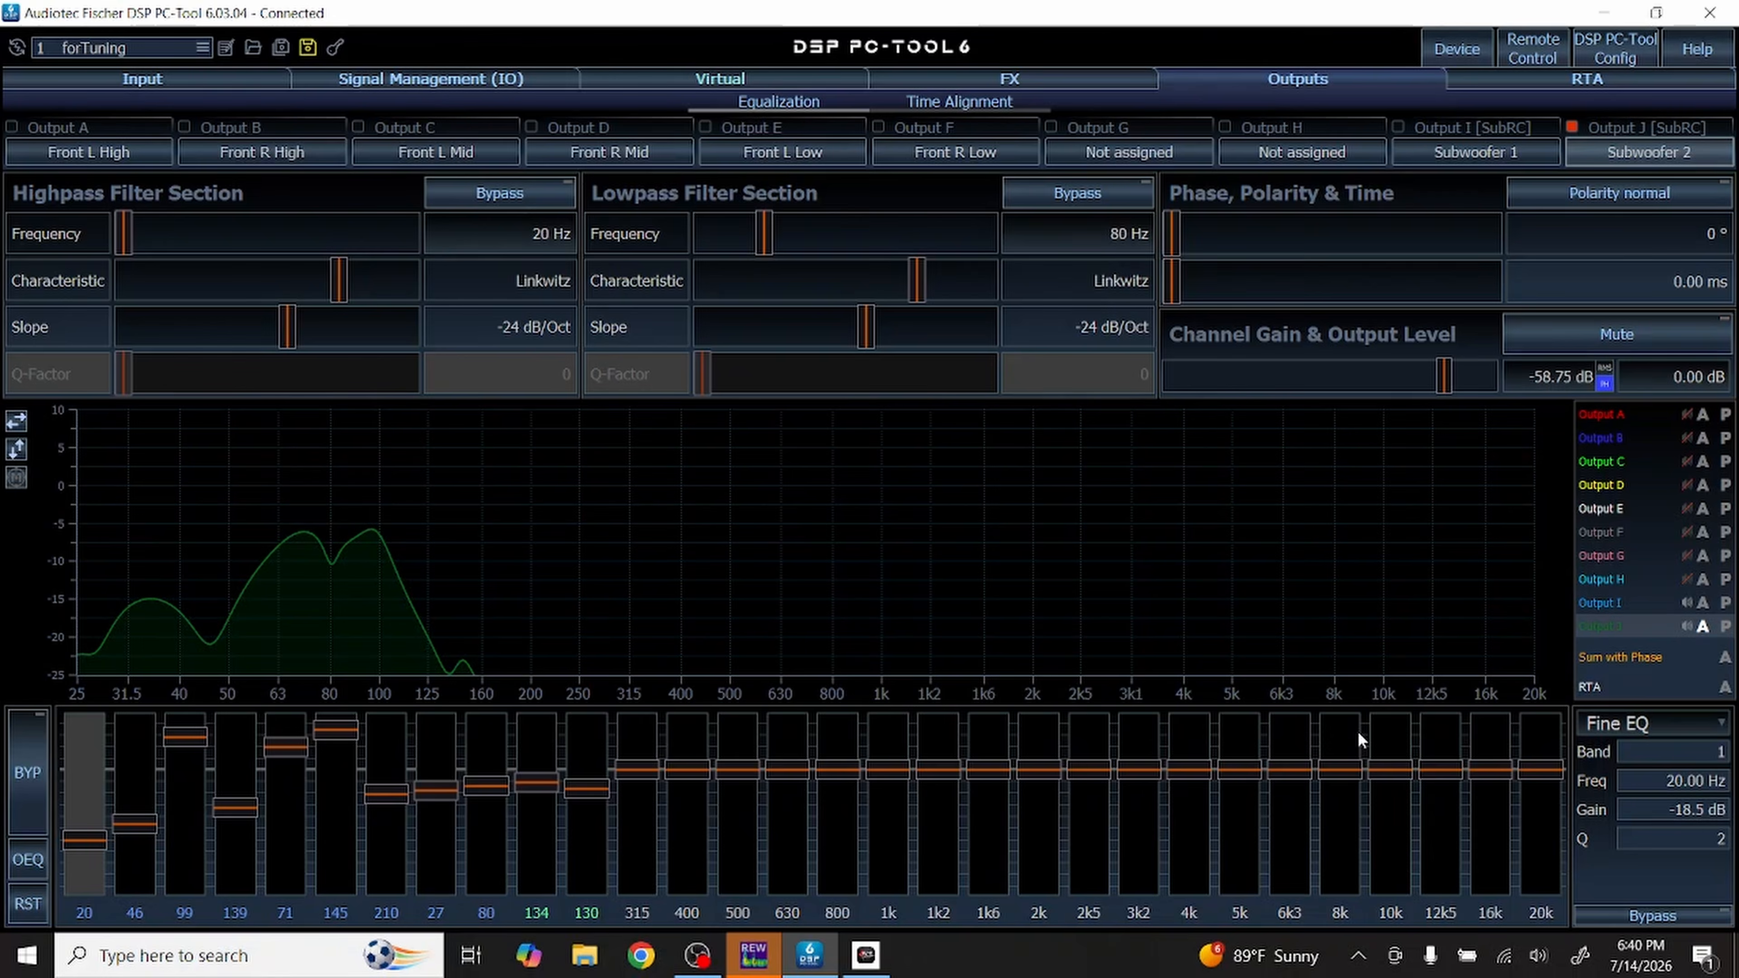
key("alt+Tab")
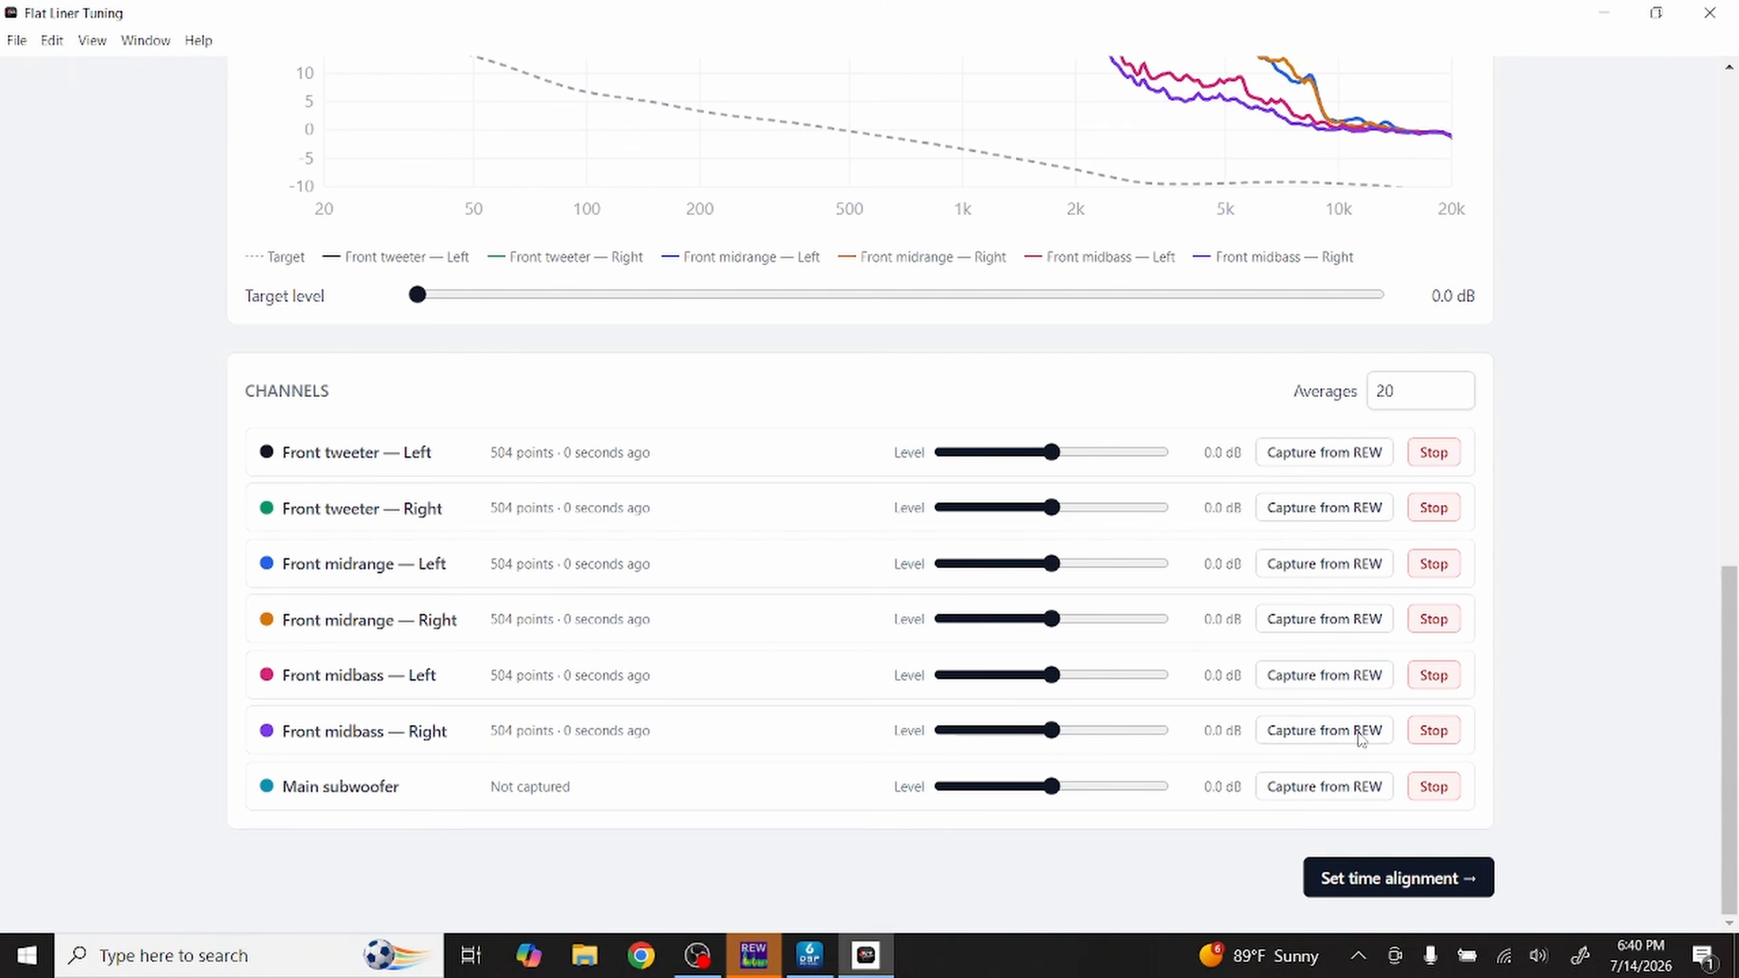
left_click(1325, 789)
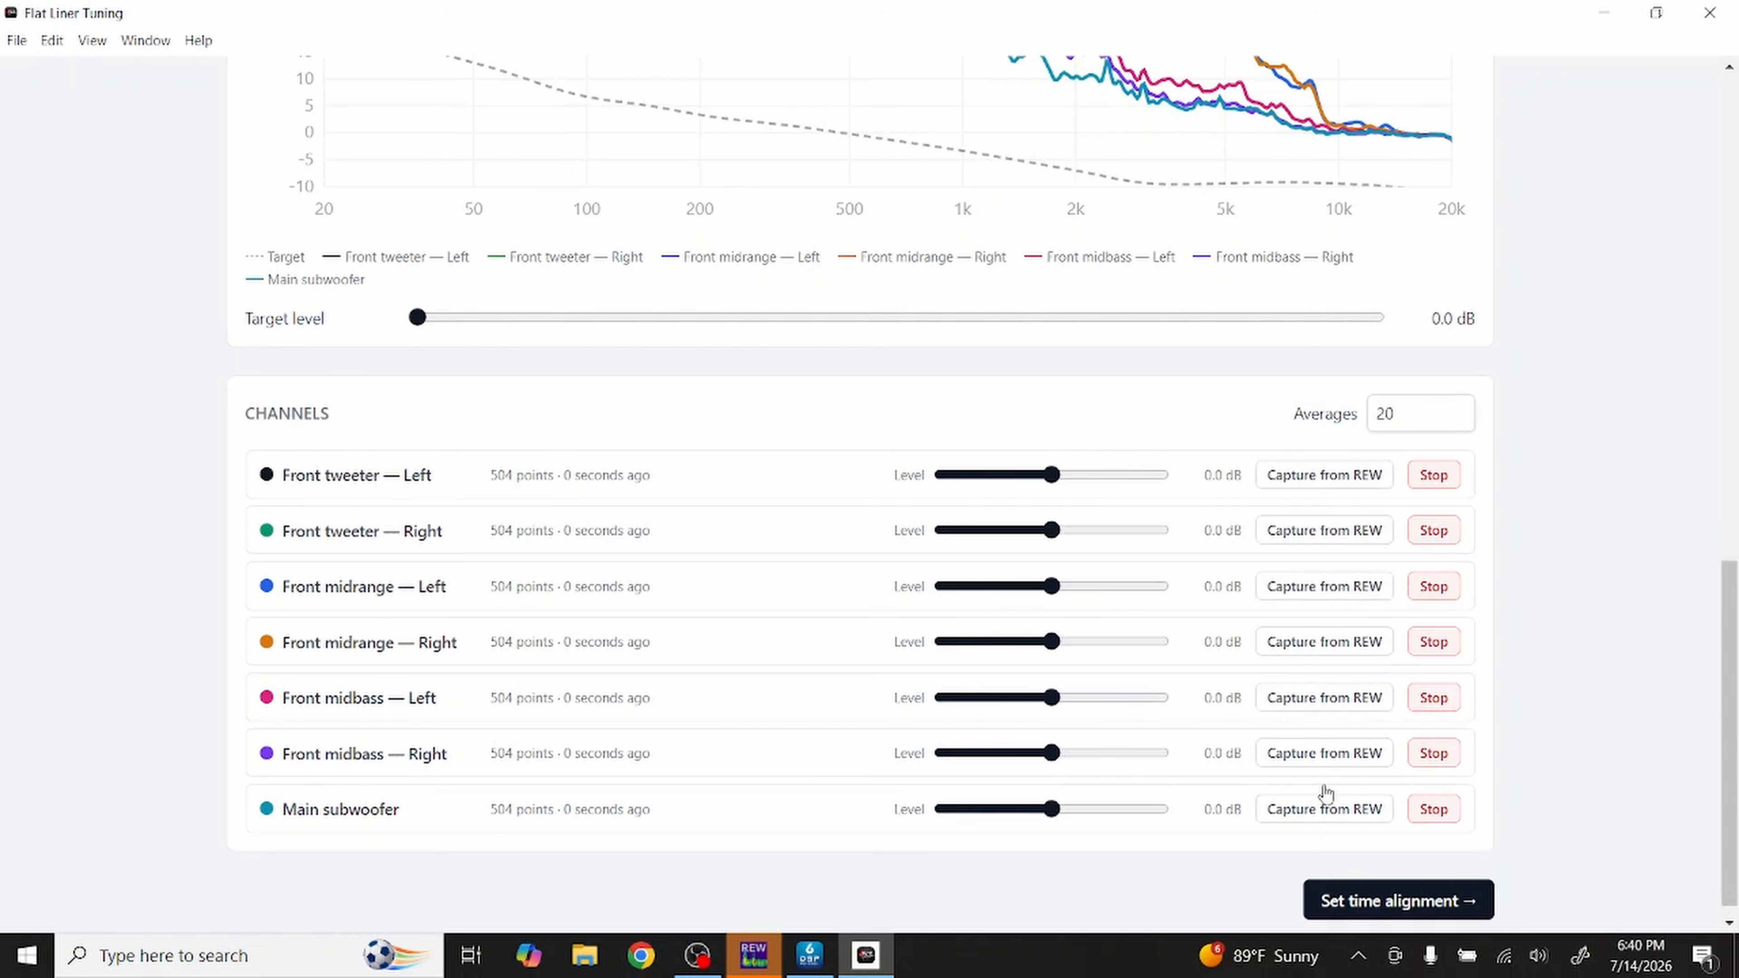
key("alt+Tab")
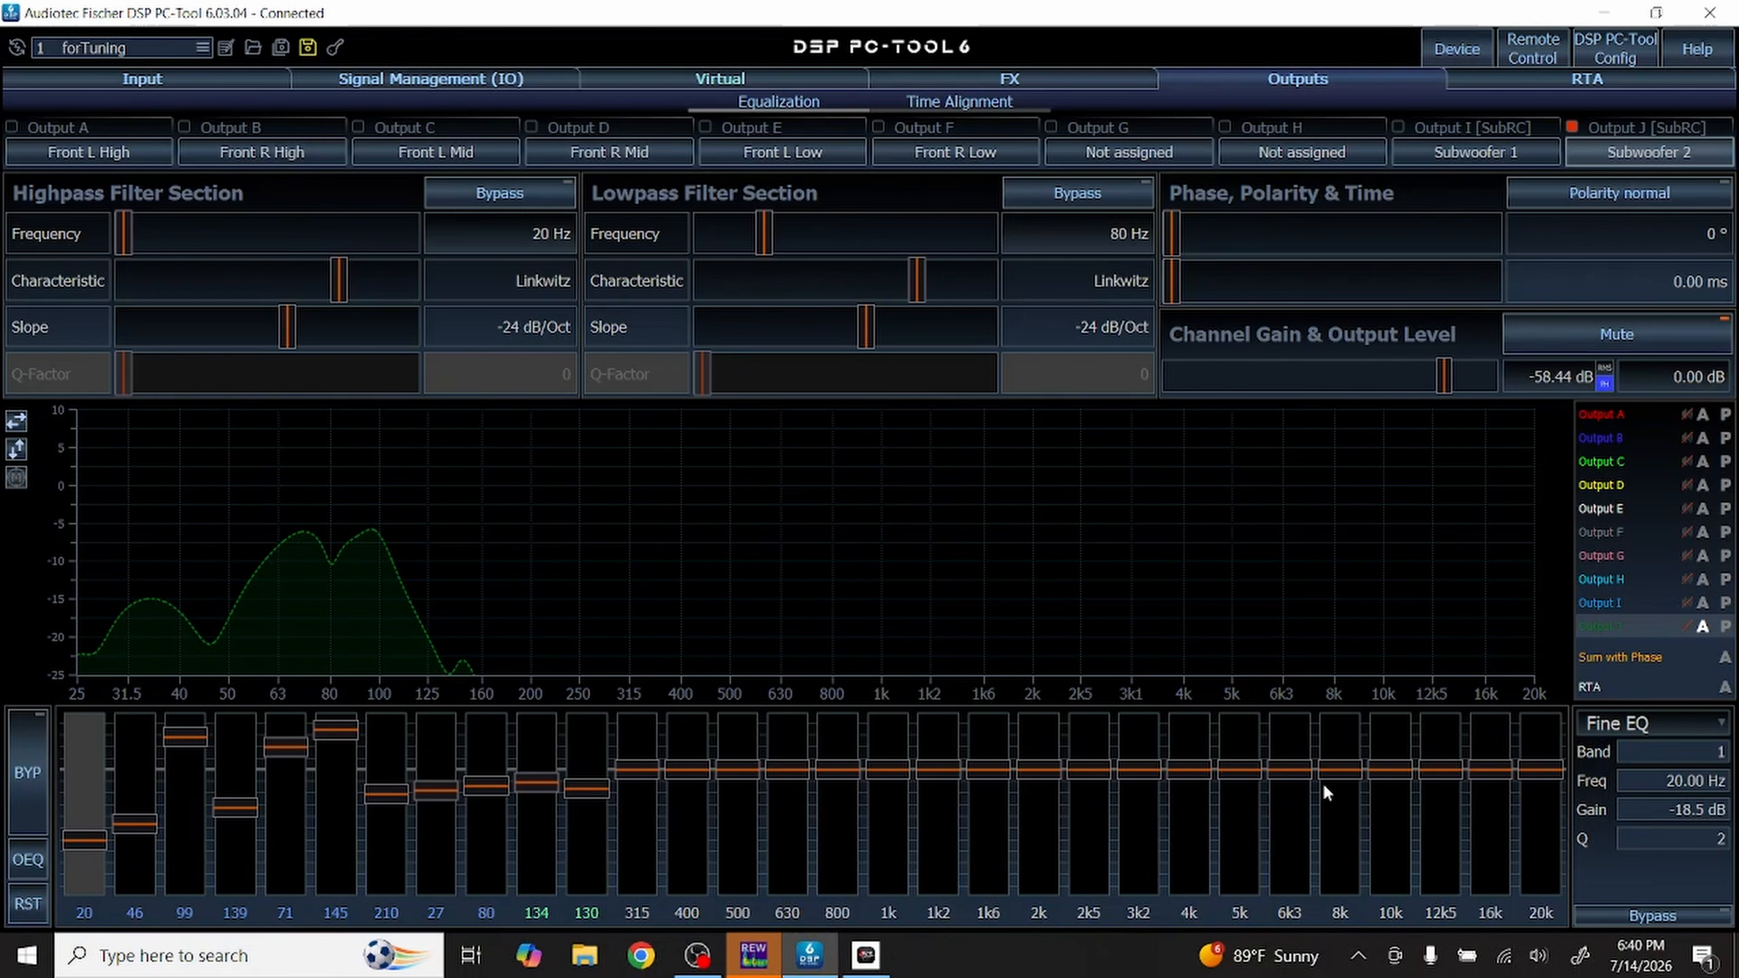
key("alt+Tab")
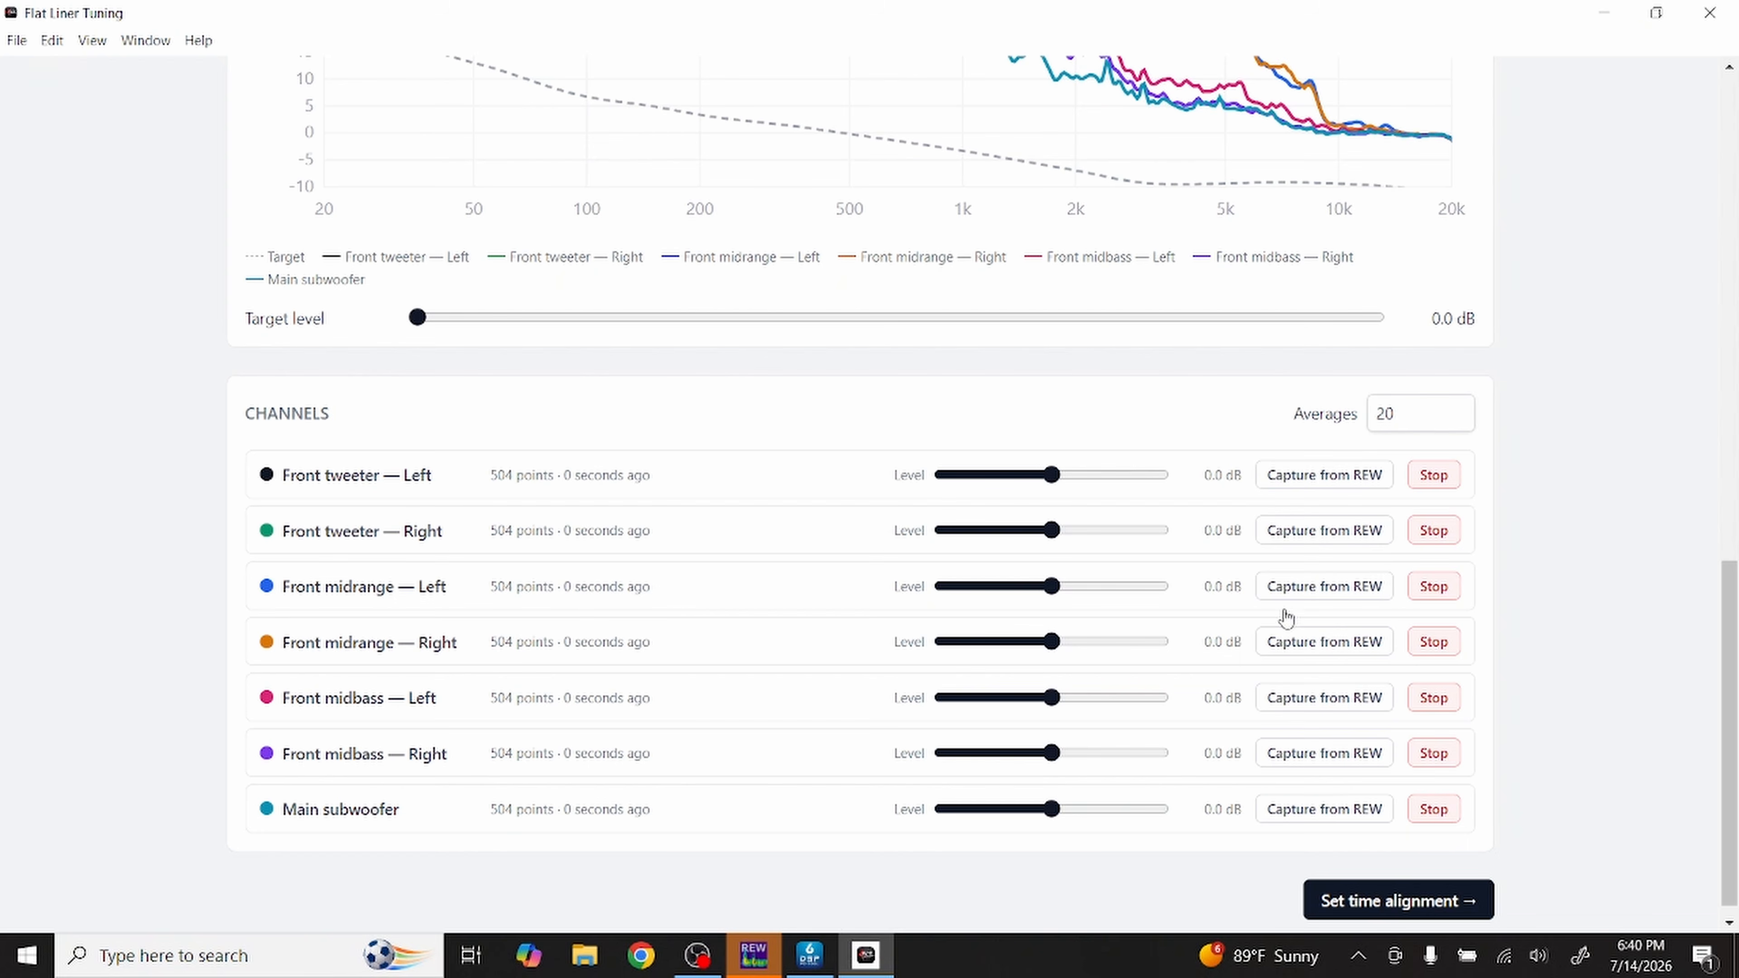
Step: Raise the target level to 68.0 dB so the target curve lines up with the captured driver responses
scroll(1439, 589, "up", 6)
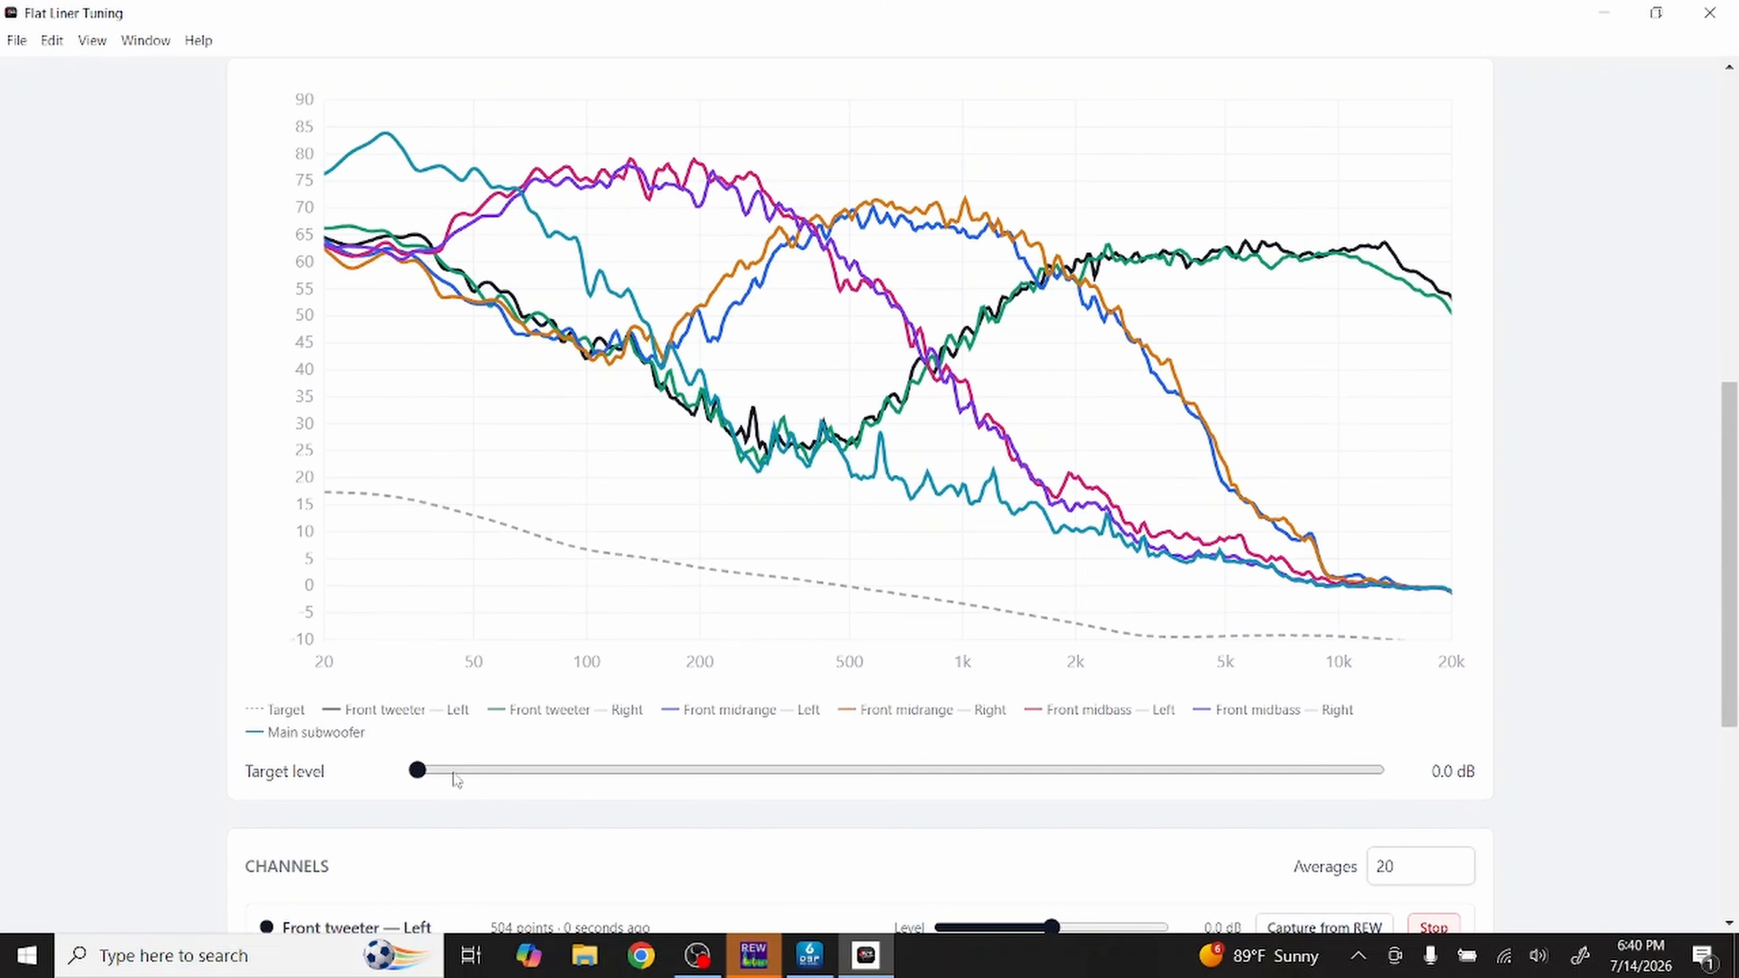
scroll(518, 723, "up", 3)
scroll(518, 723, "down", 3)
left_click(450, 758)
left_click_drag(451, 758, 964, 588)
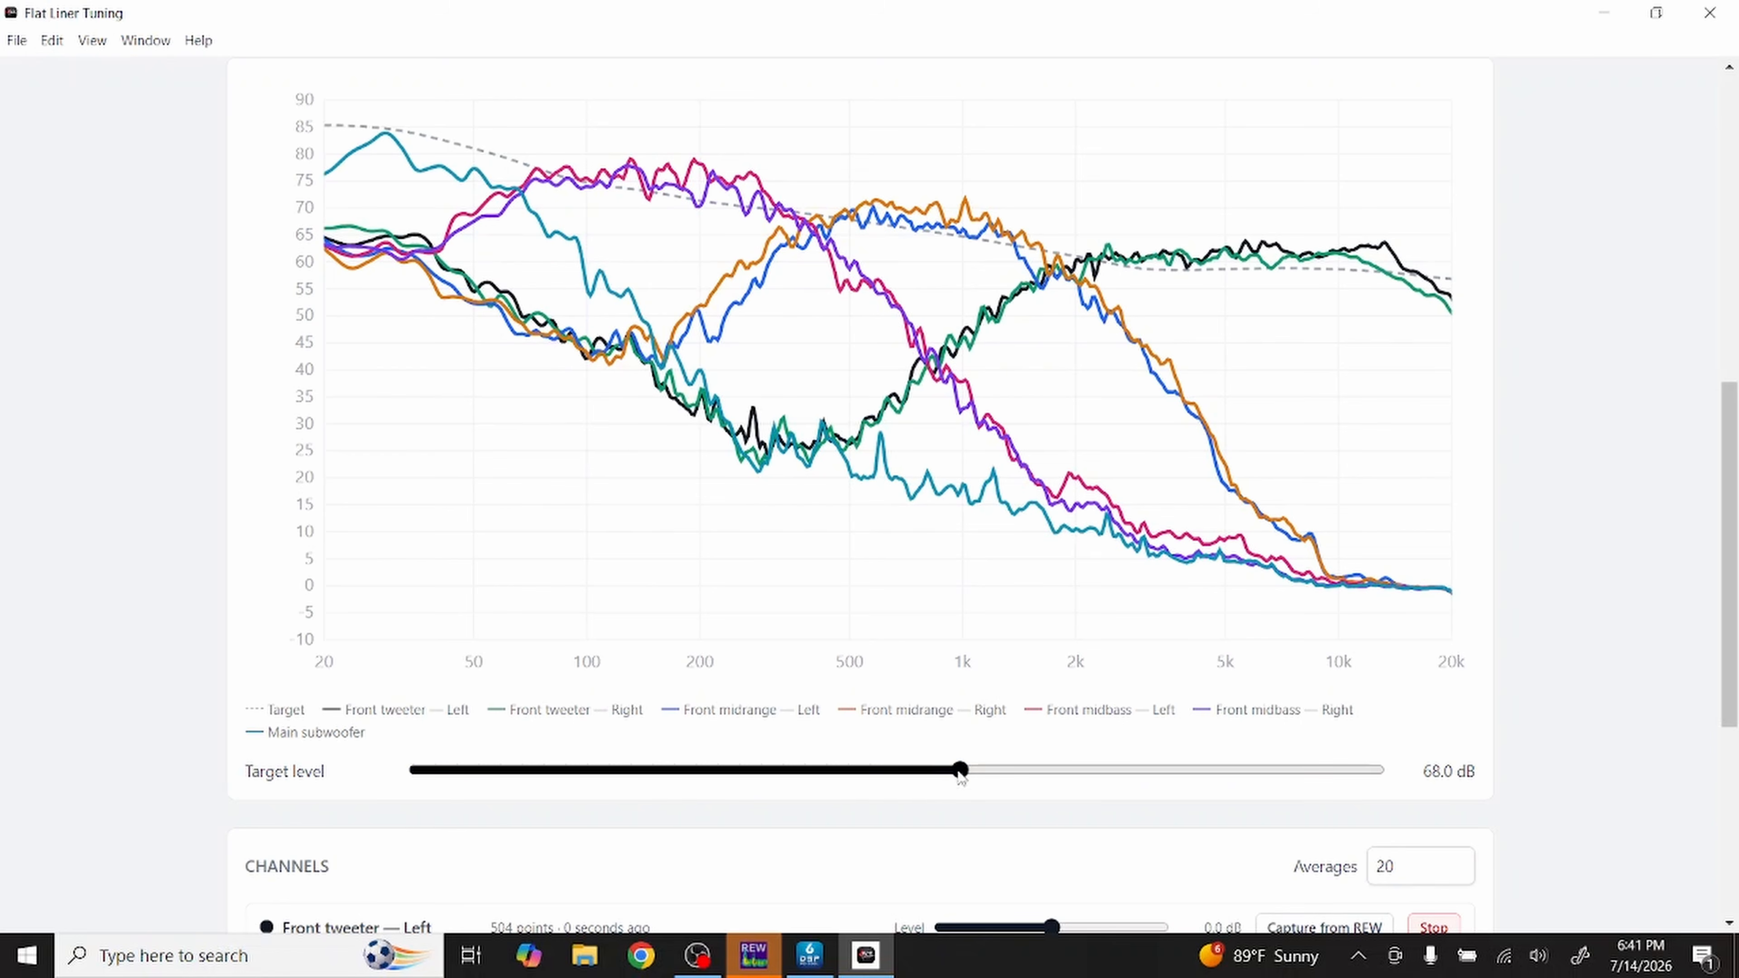
mouse_move(961, 774)
left_mouse_down()
mouse_move(903, 776)
mouse_move(964, 766)
left_mouse_up()
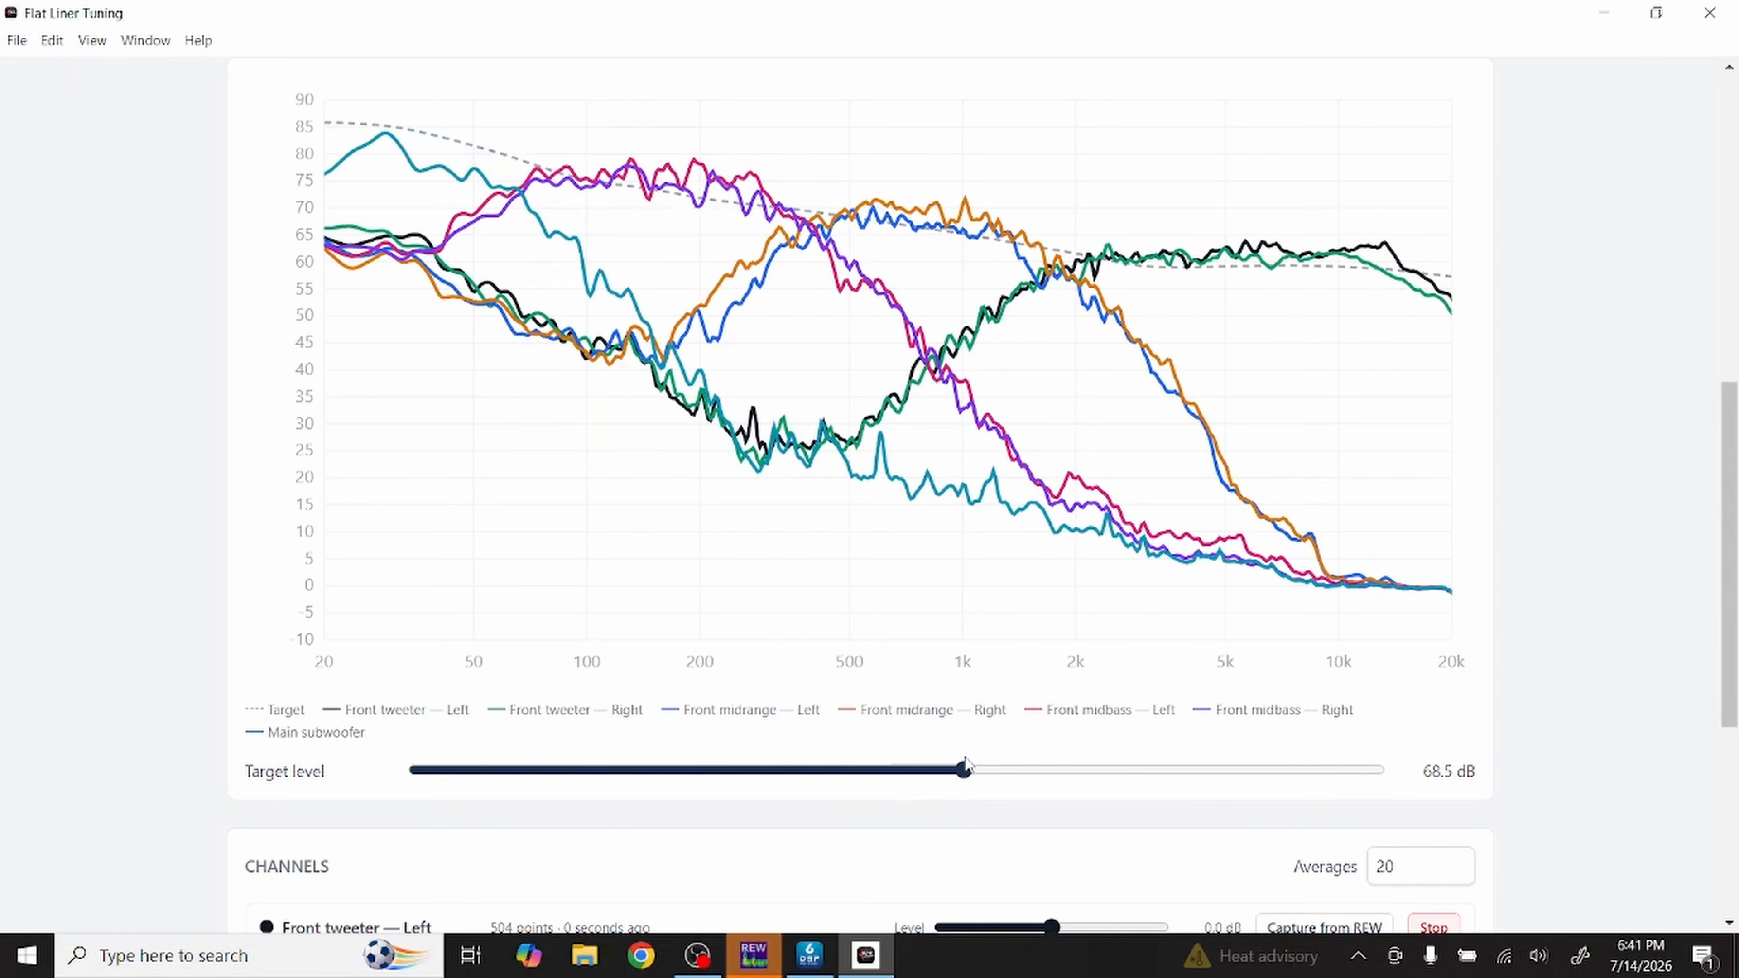
left_click_drag(958, 765, 961, 764)
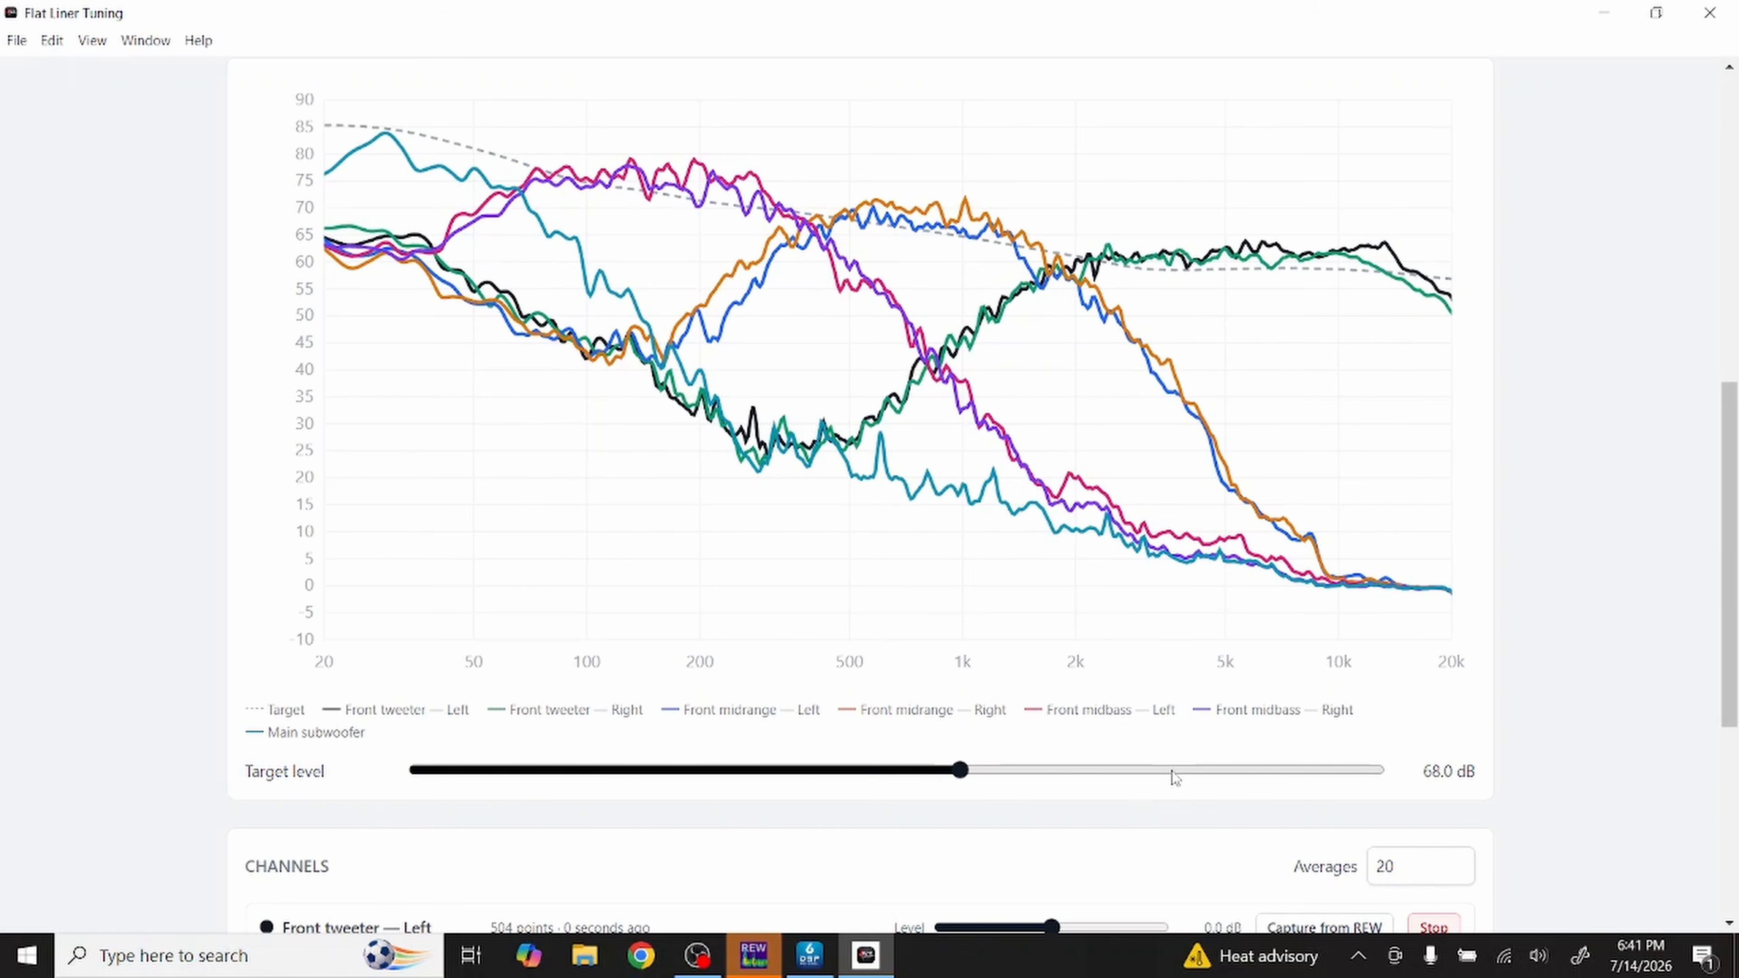
Step: Lower the Front tweeter levels to match the target curve: Left to -2.7 dB and Right to -2.0 dB
scroll(1173, 777, "down", 5)
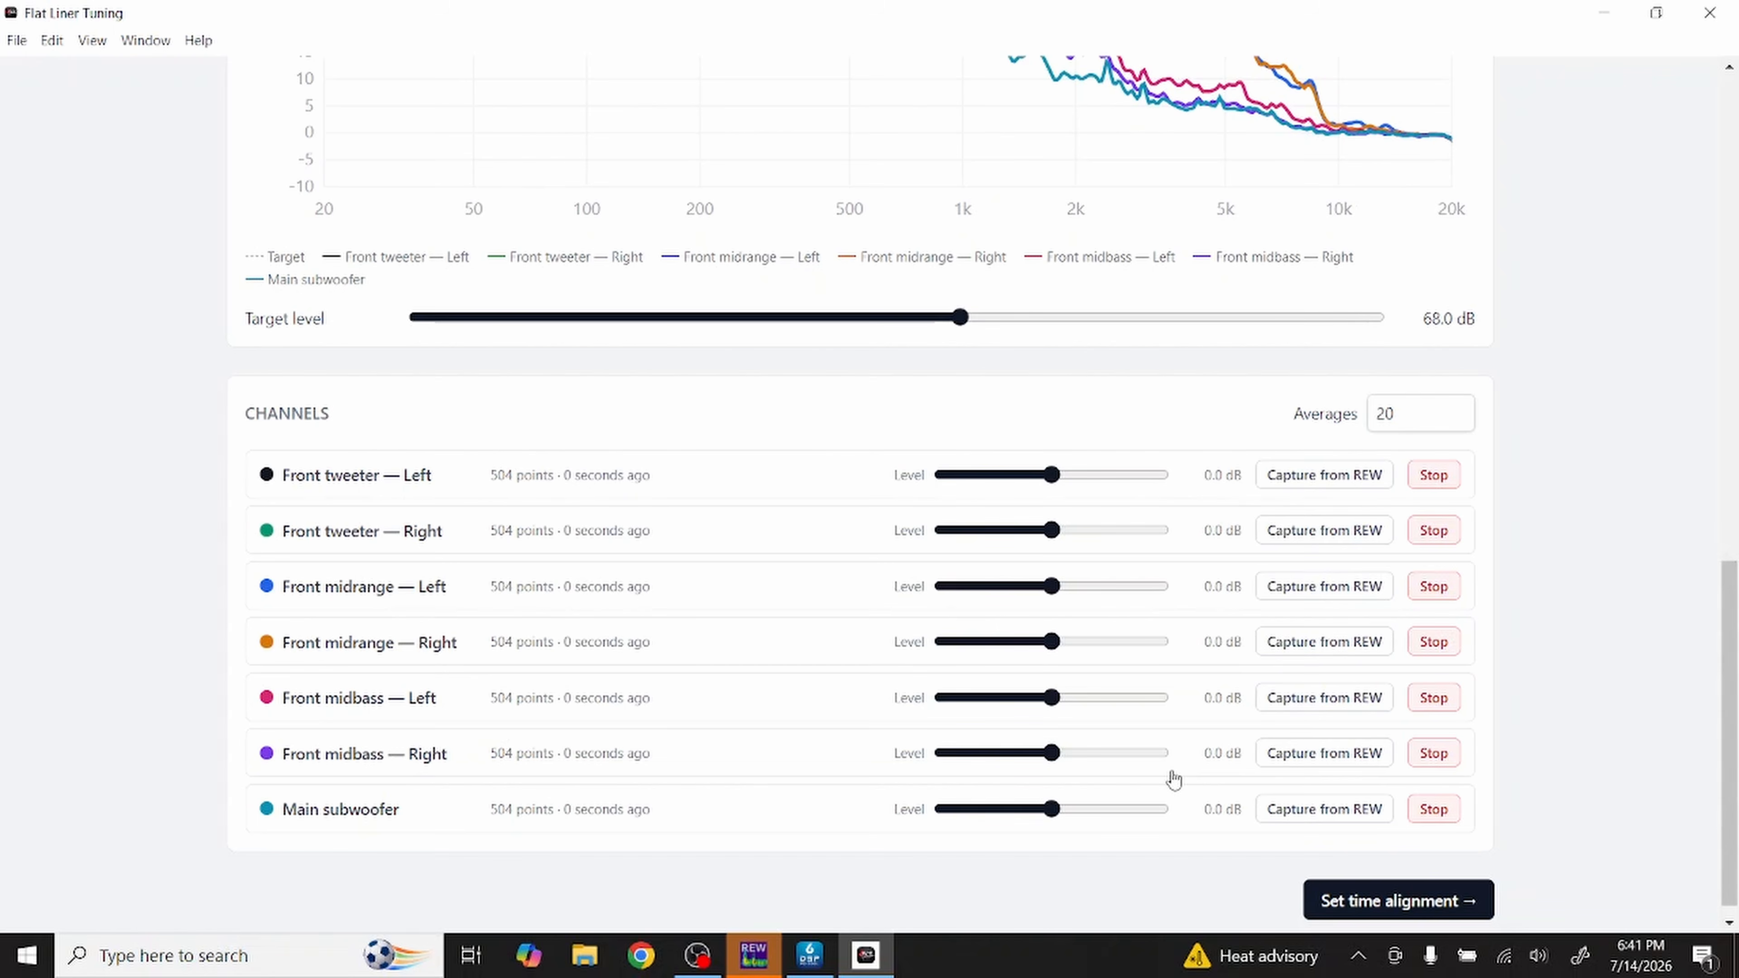
scroll(1173, 778, "up", 3)
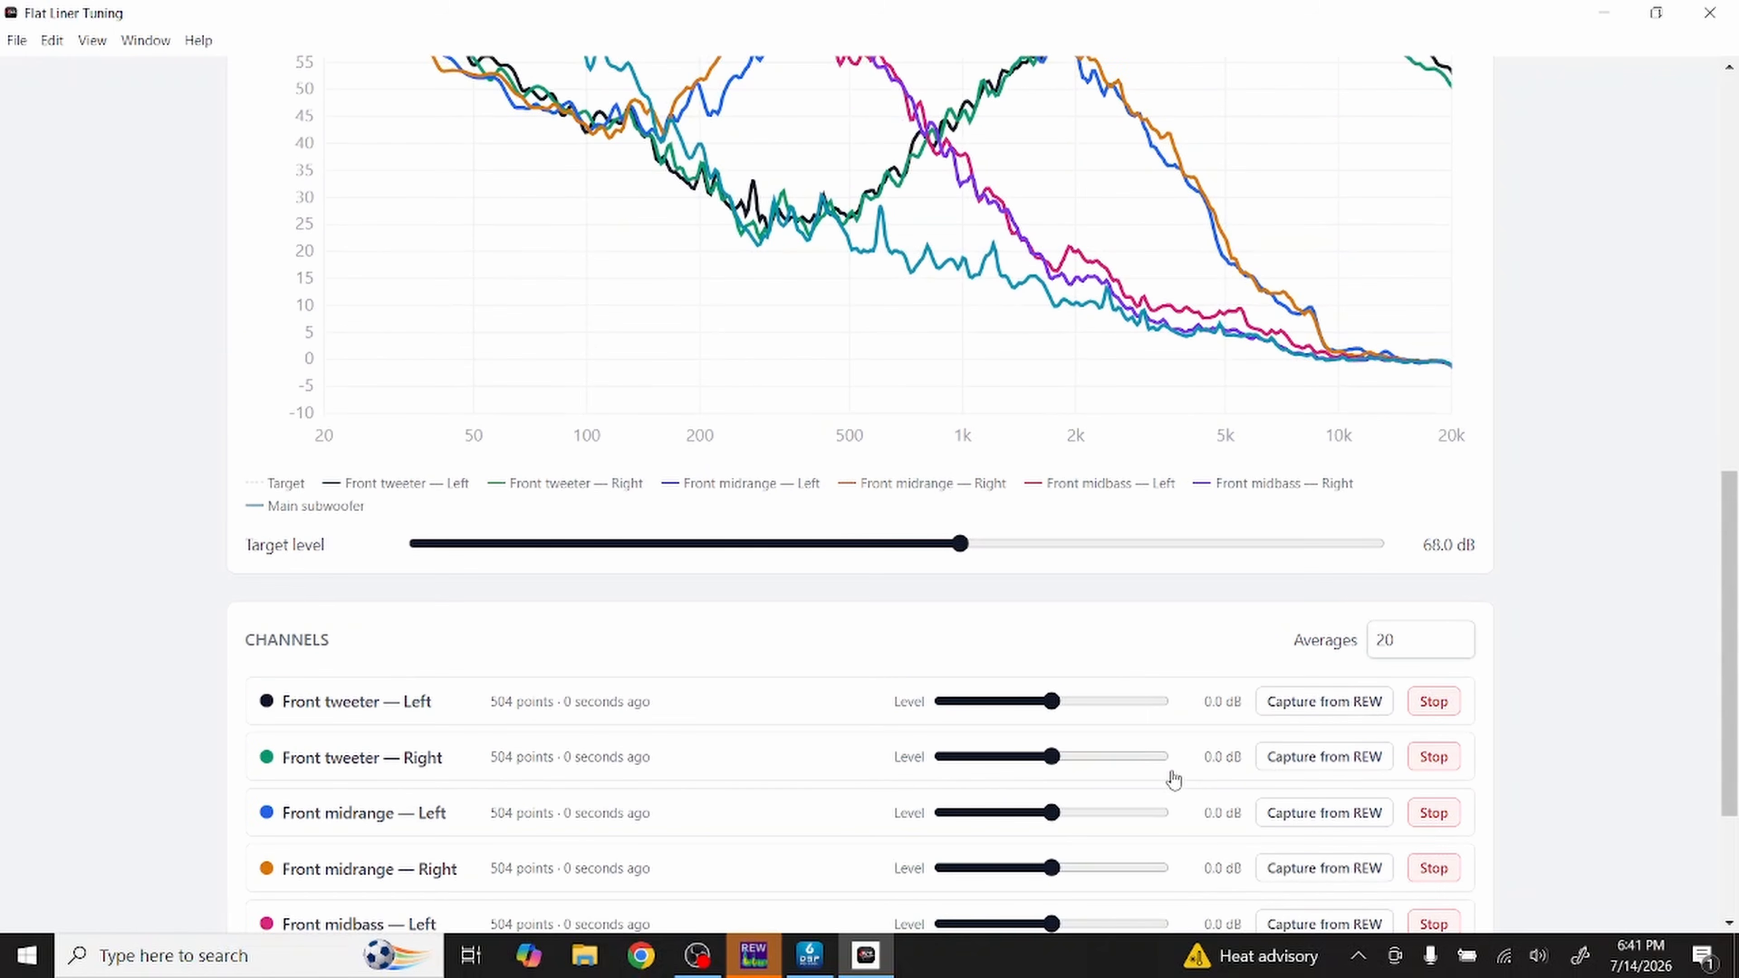
scroll(1173, 779, "up", 1)
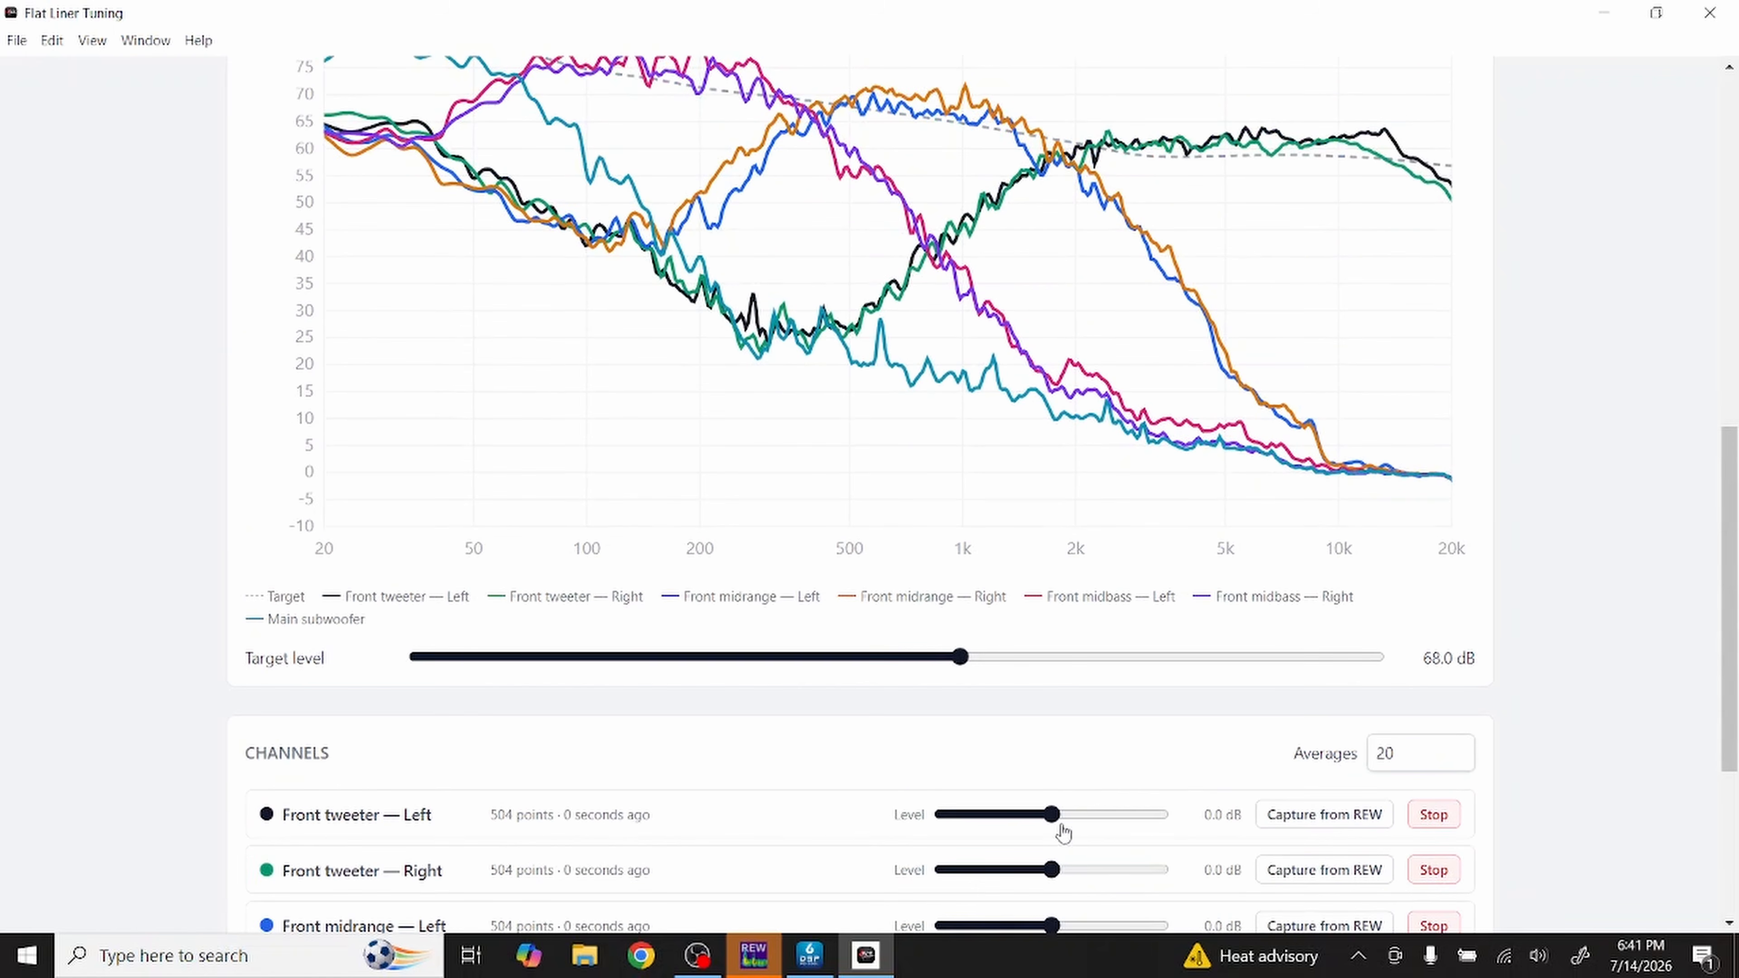
left_click_drag(1050, 815, 1035, 880)
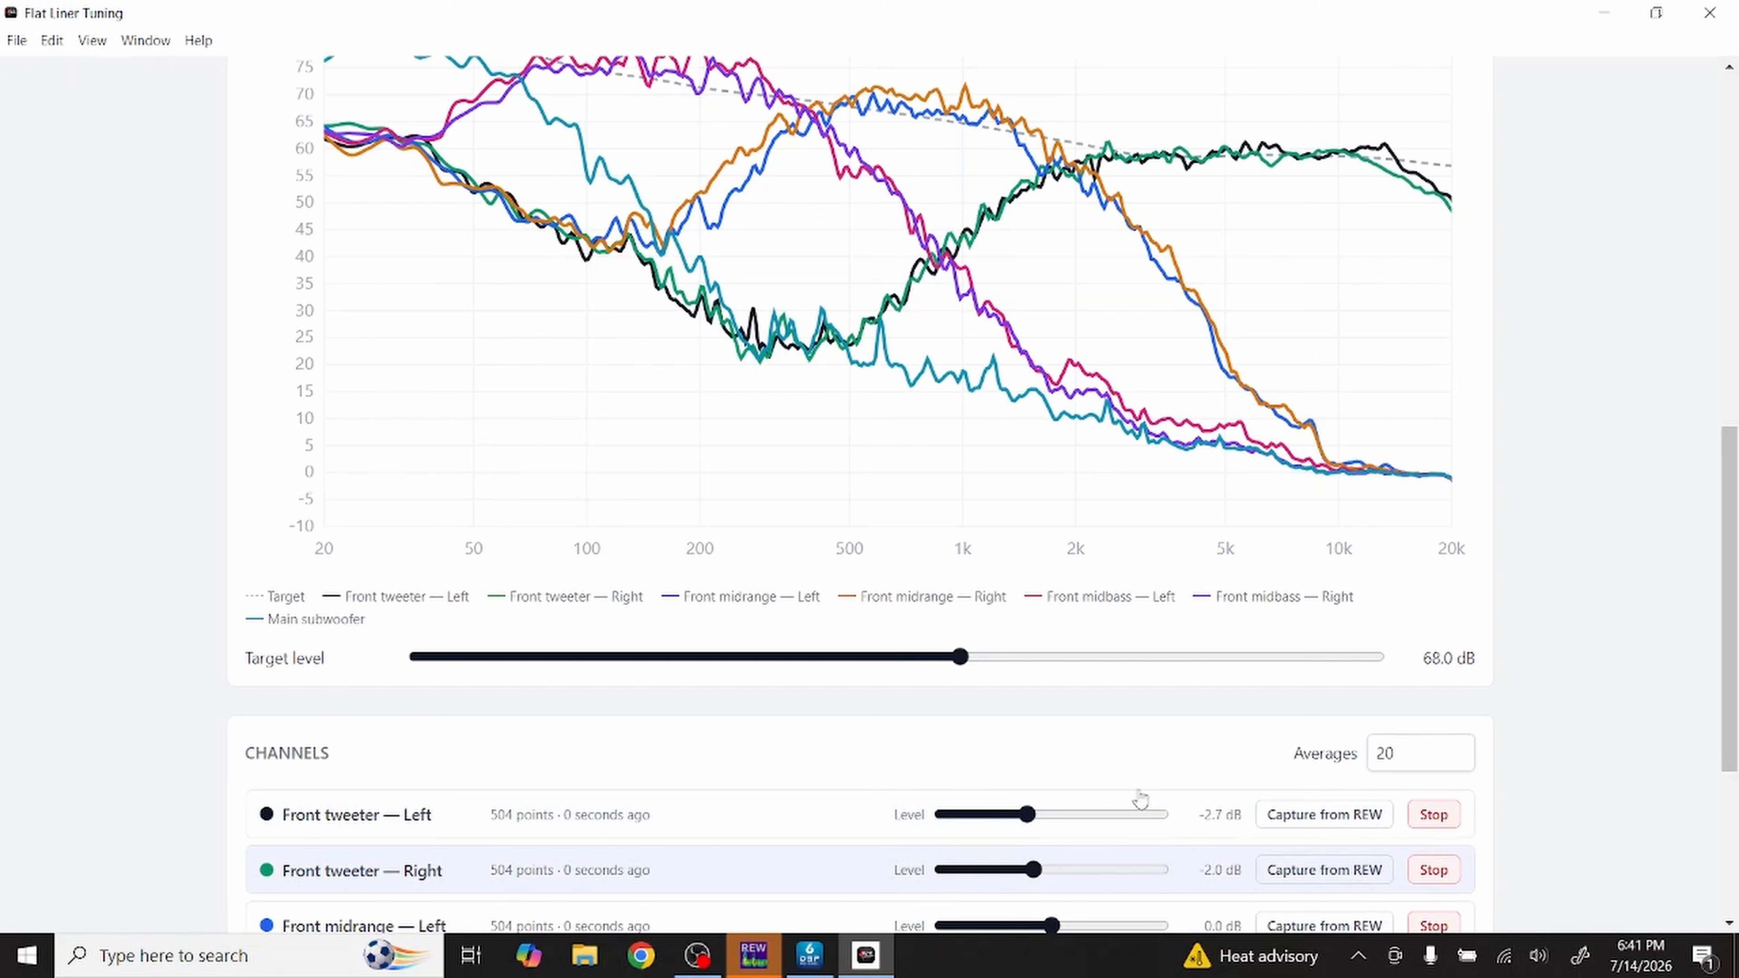
Step: Lower the Front midrange — Right level to -2.9 dB, checking its curve against the left midrange and the target
scroll(1142, 789, "down", 2)
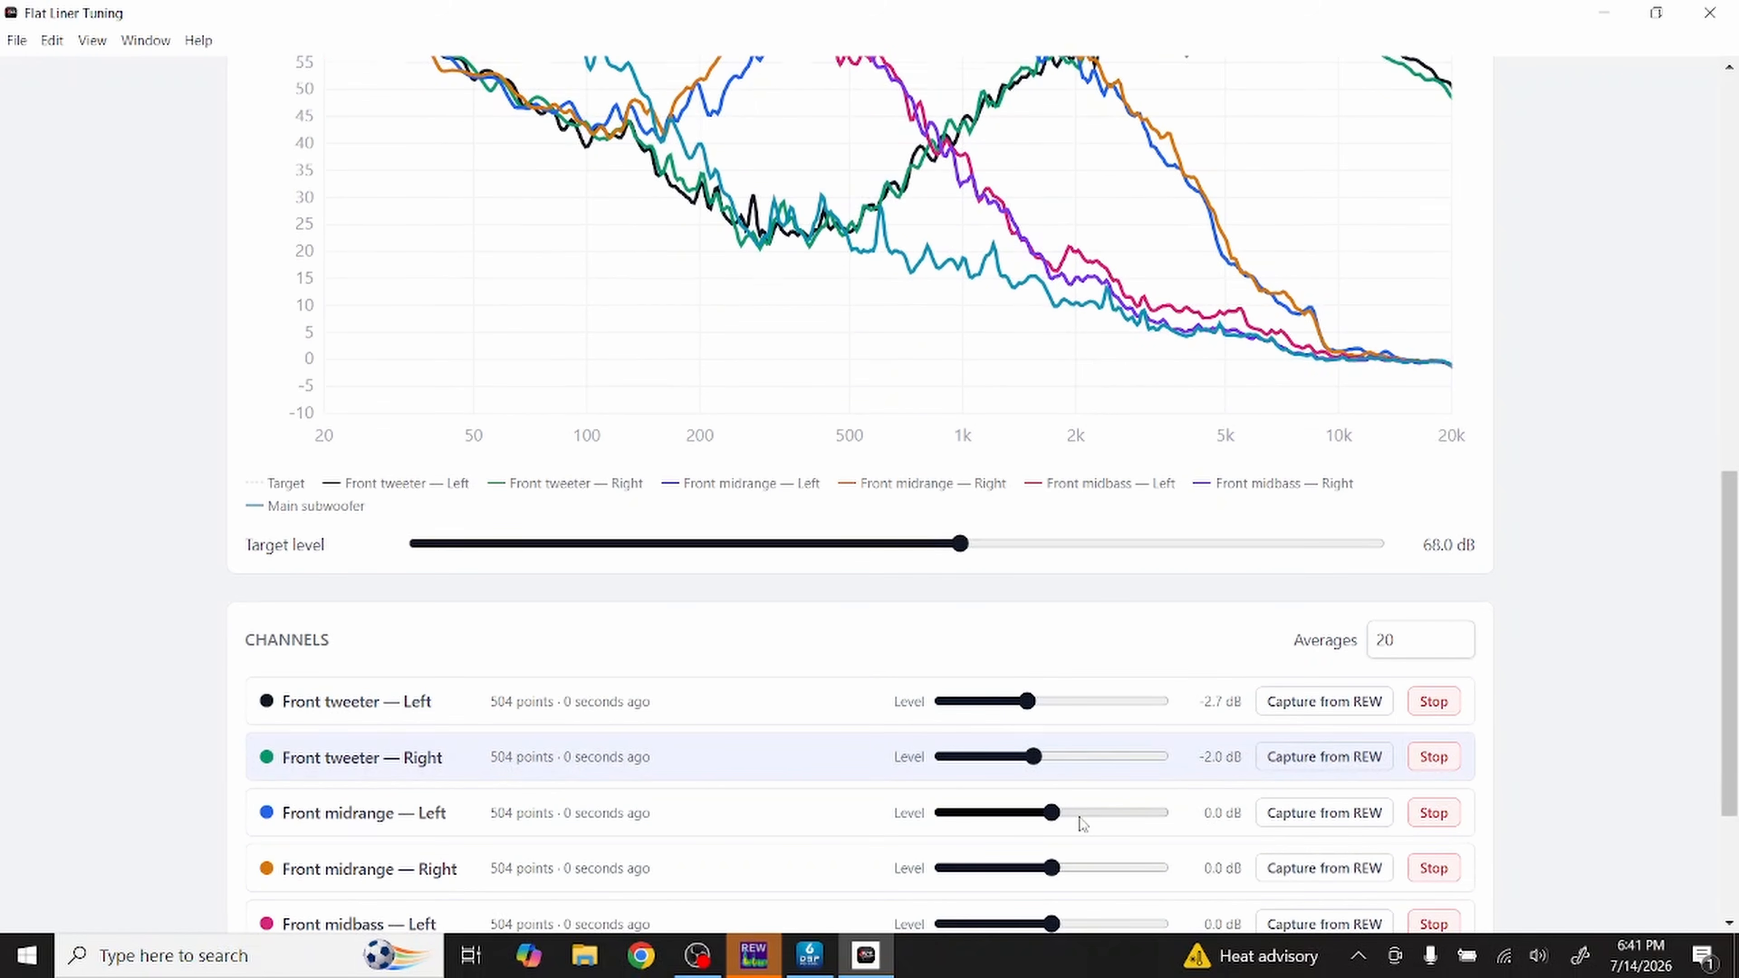
scroll(1081, 819, "up", 6)
scroll(1080, 819, "down", 6)
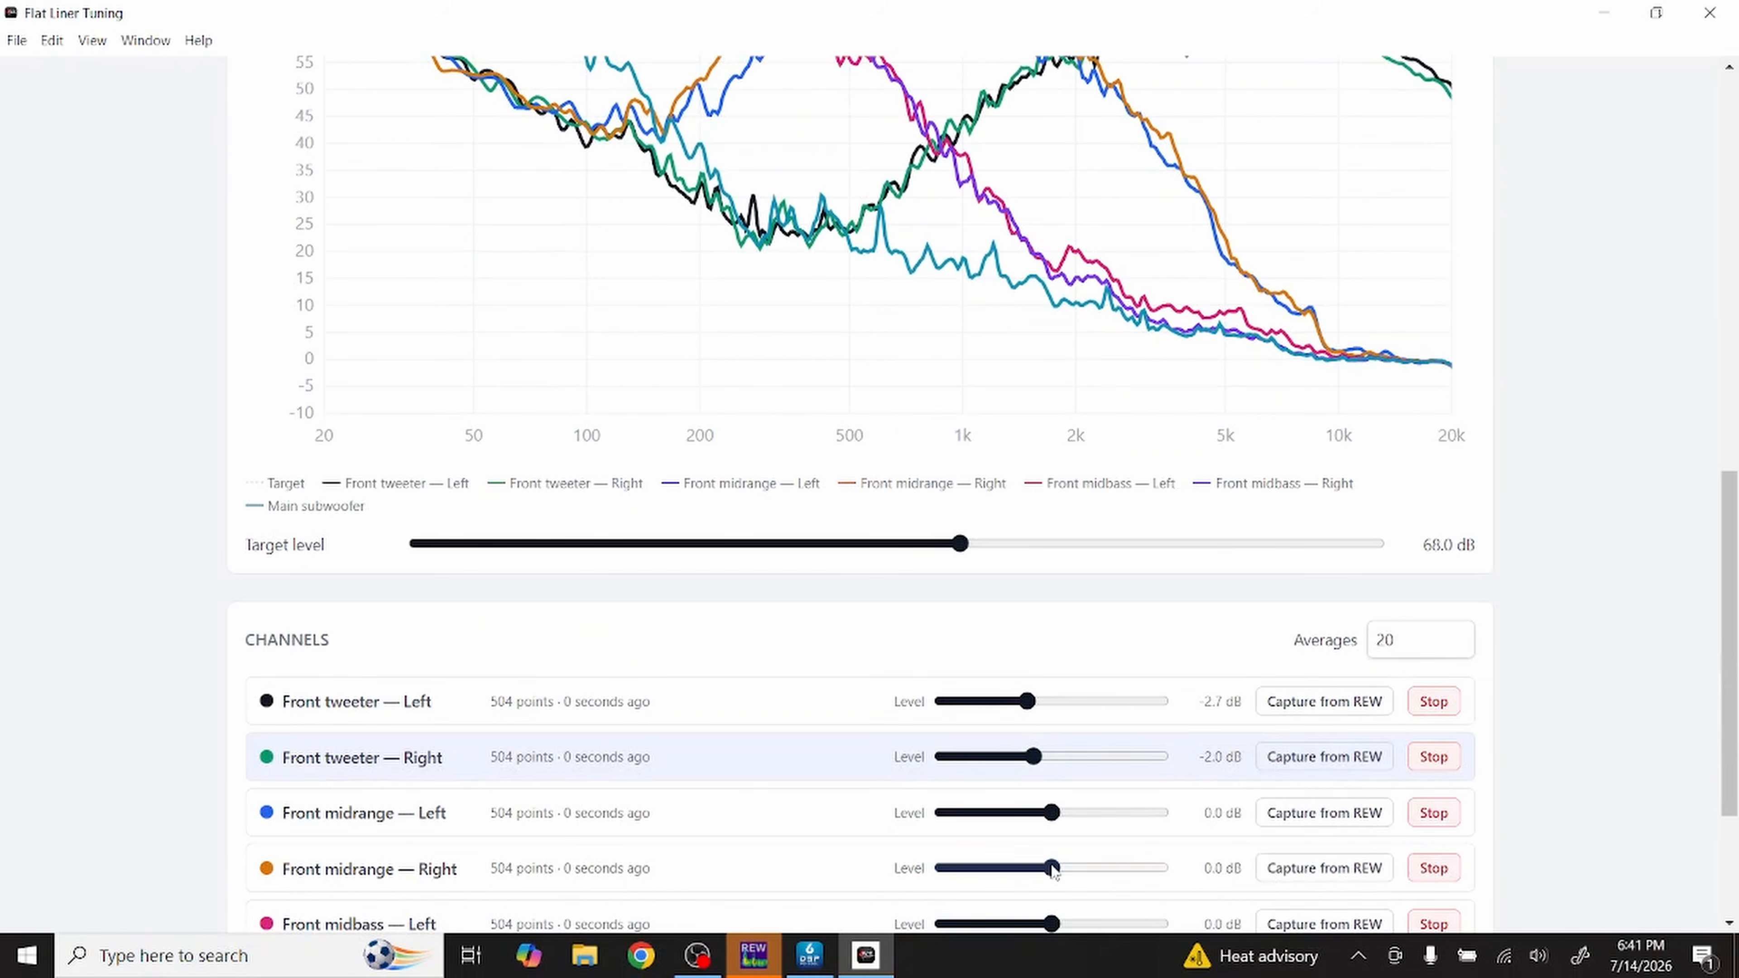
left_click_drag(1052, 867, 1032, 870)
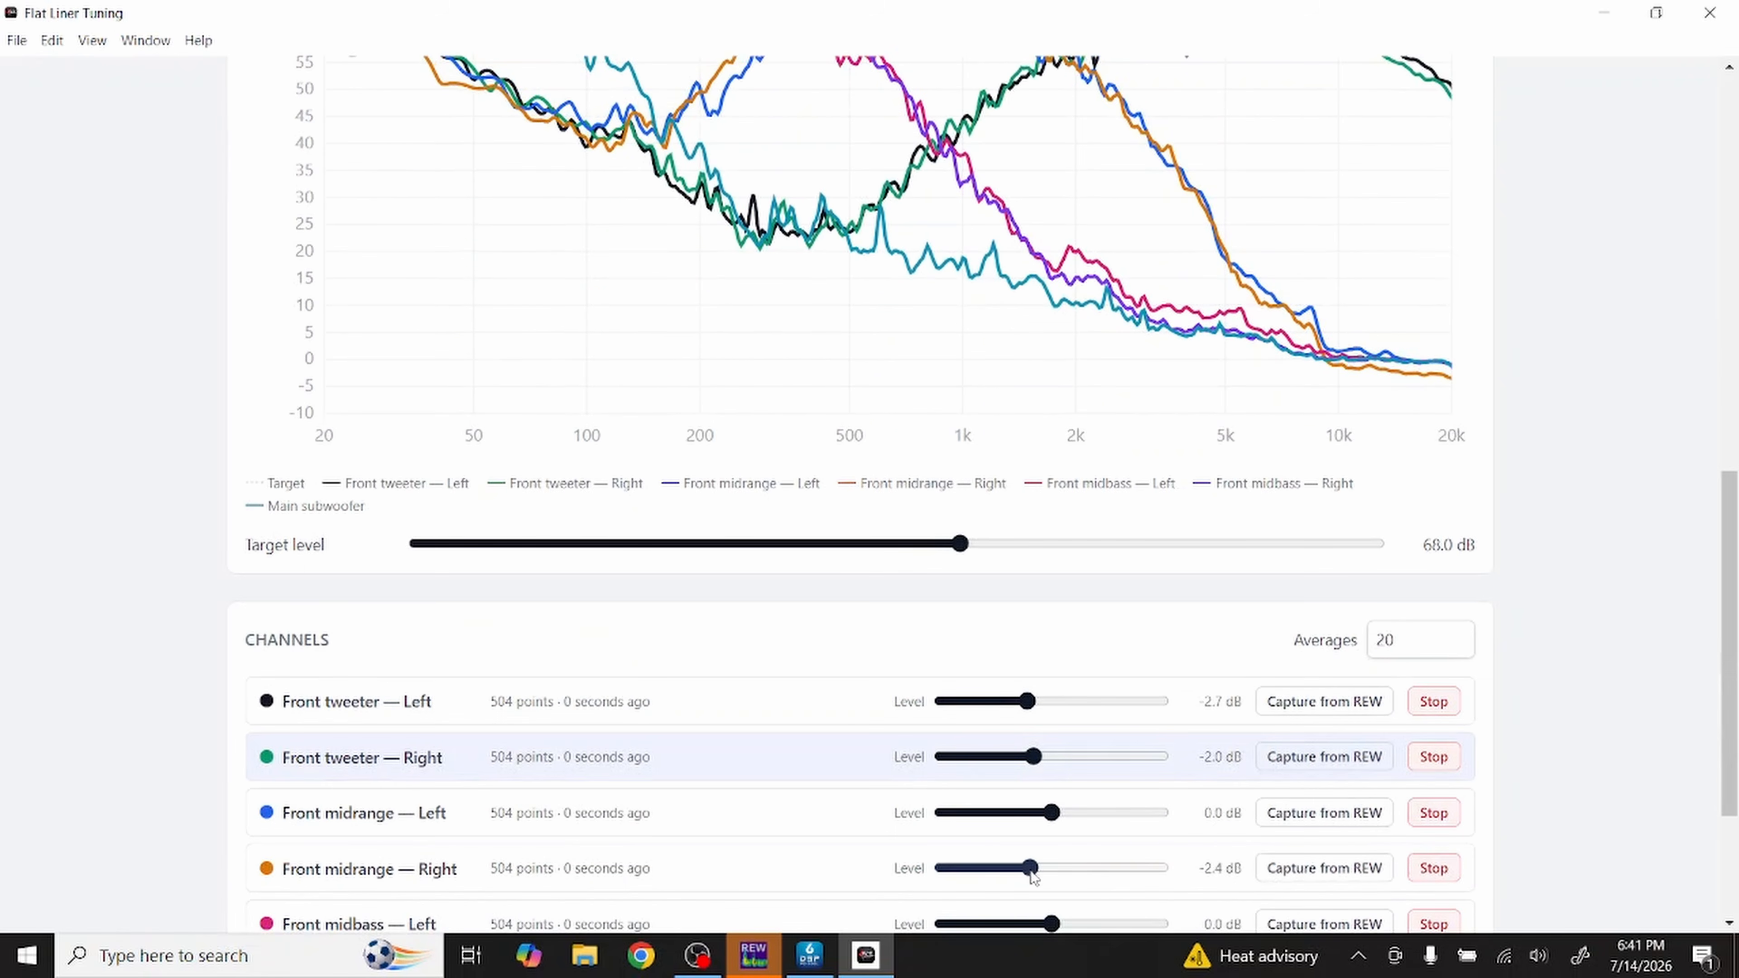
scroll(1033, 877, "up", 2)
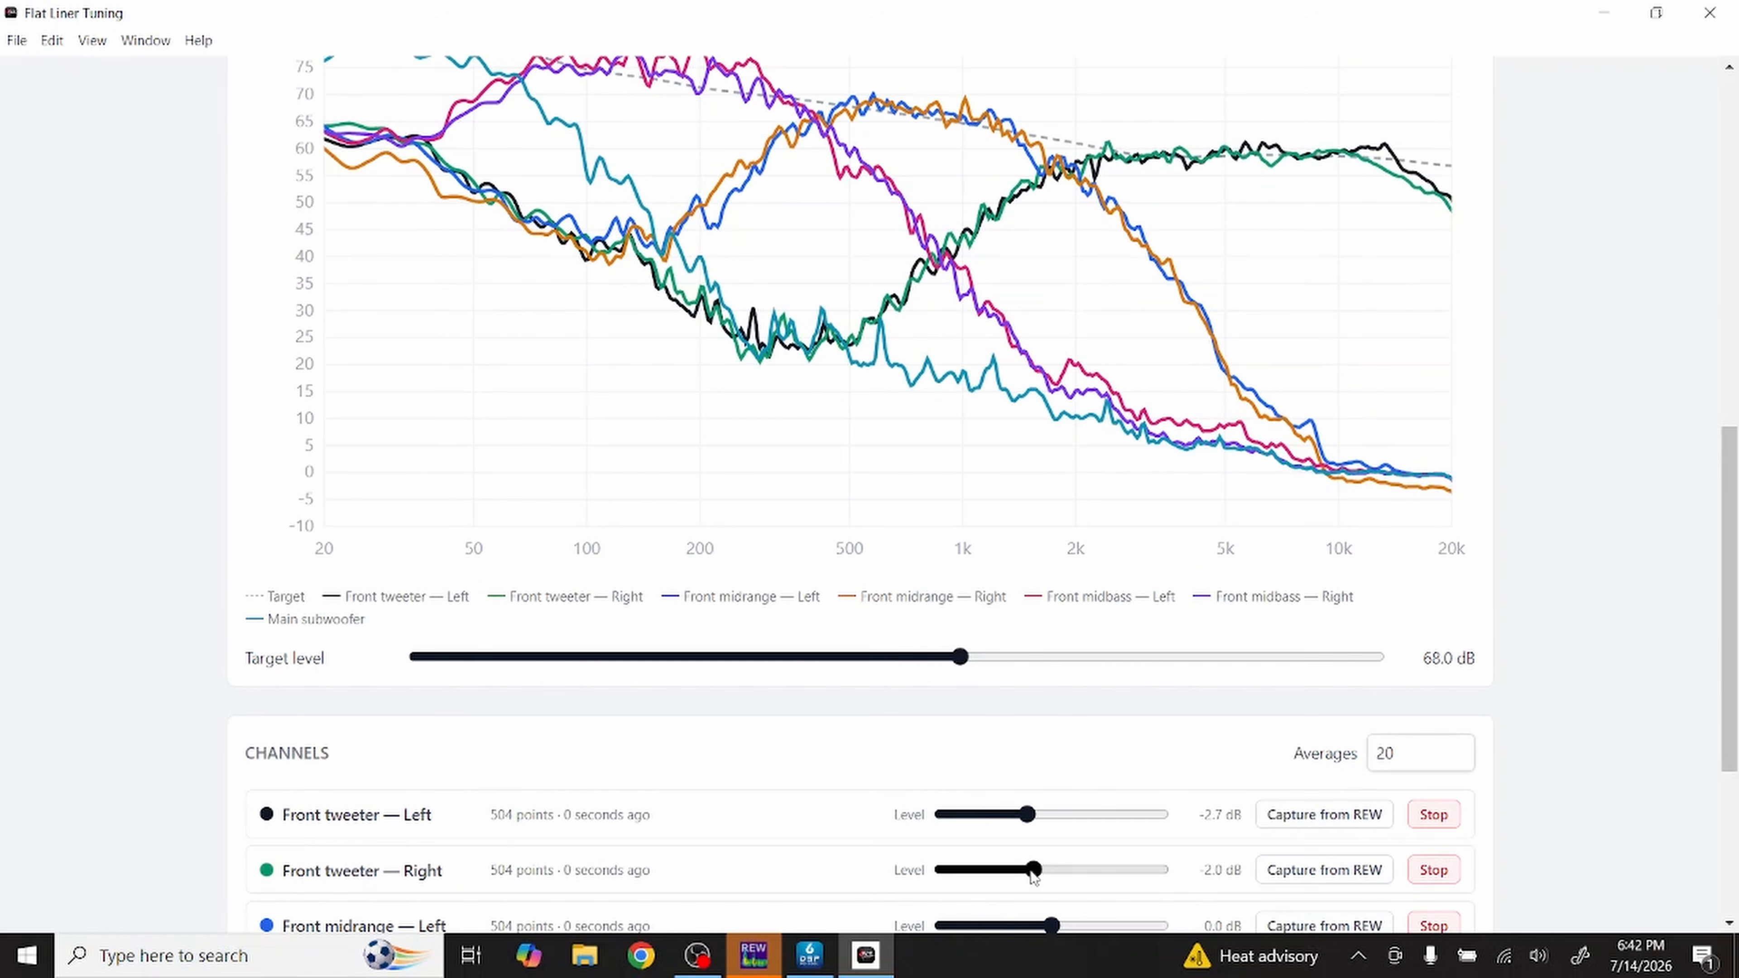
scroll(1033, 877, "down", 2)
left_click_drag(1032, 869, 1025, 869)
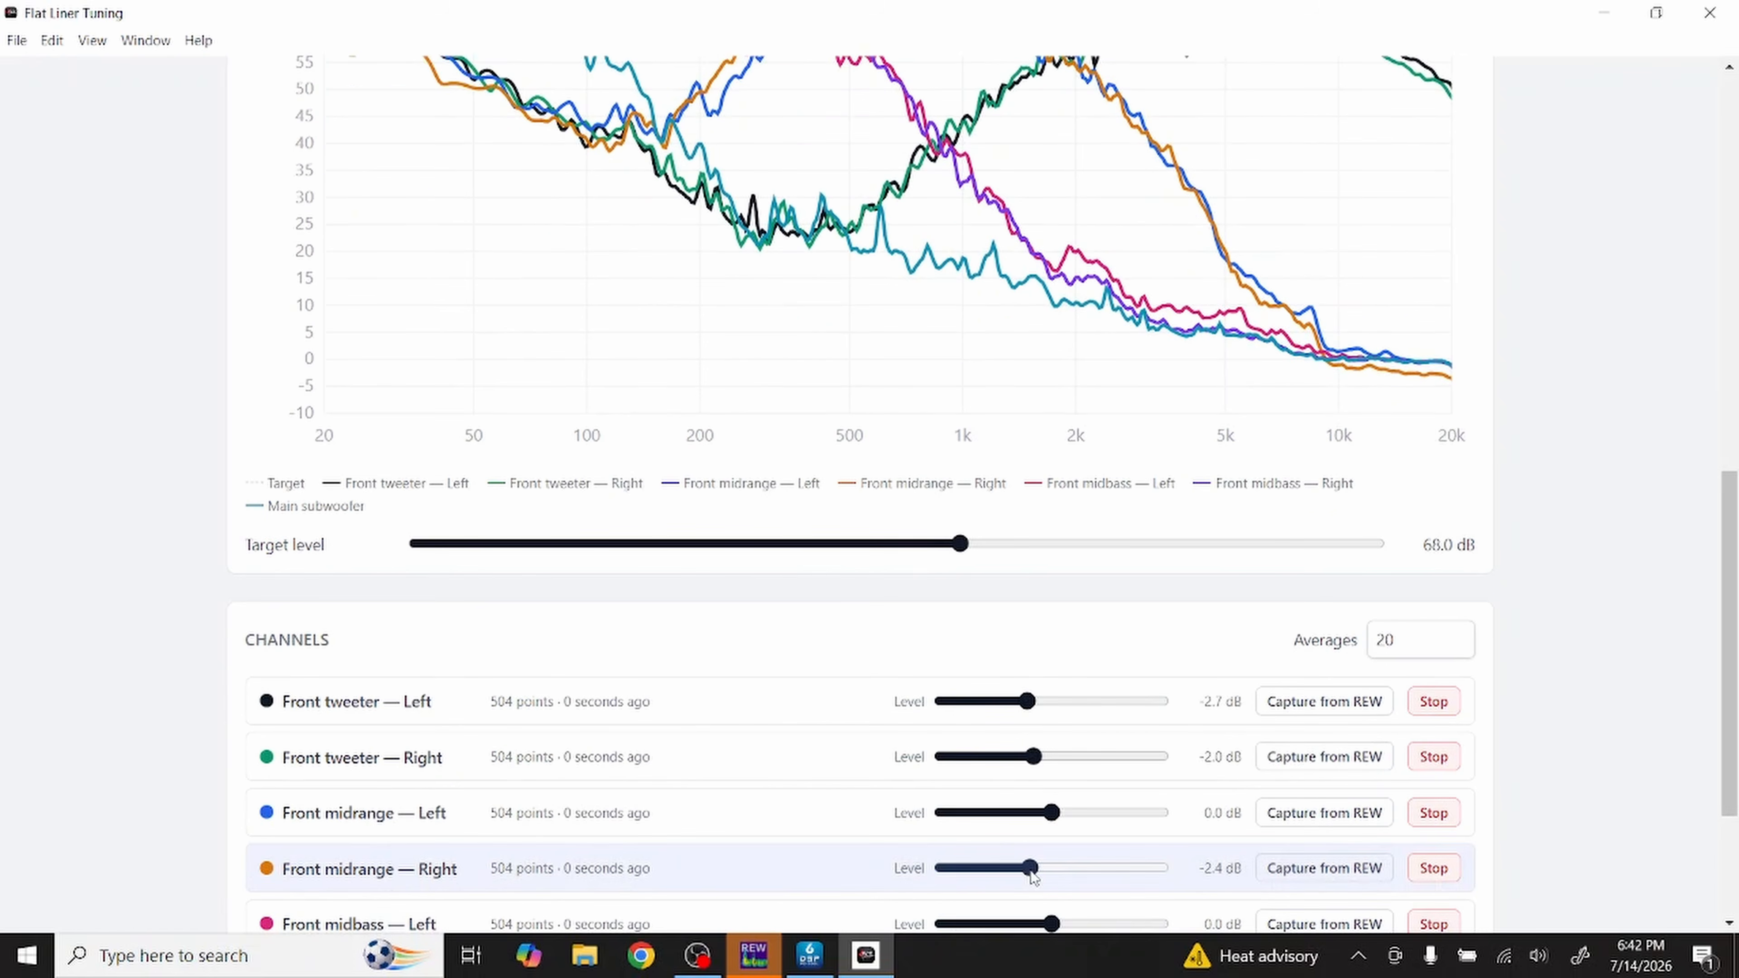
scroll(1079, 847, "up", 4)
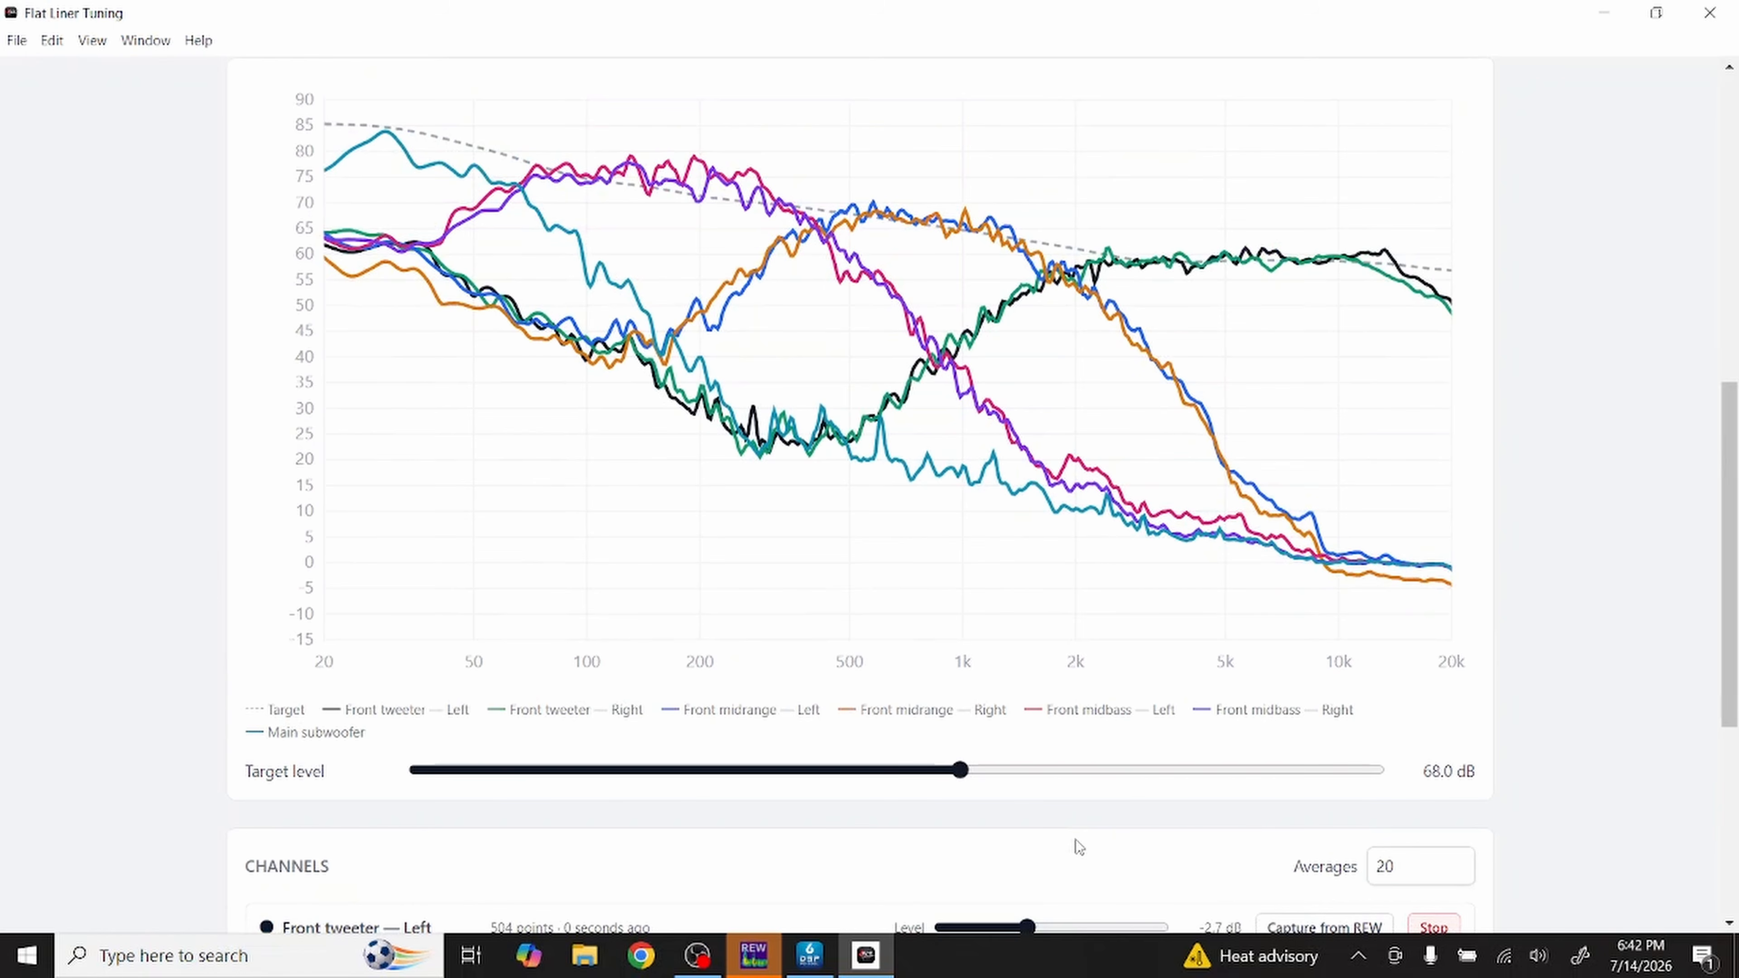
scroll(1077, 840, "down", 4)
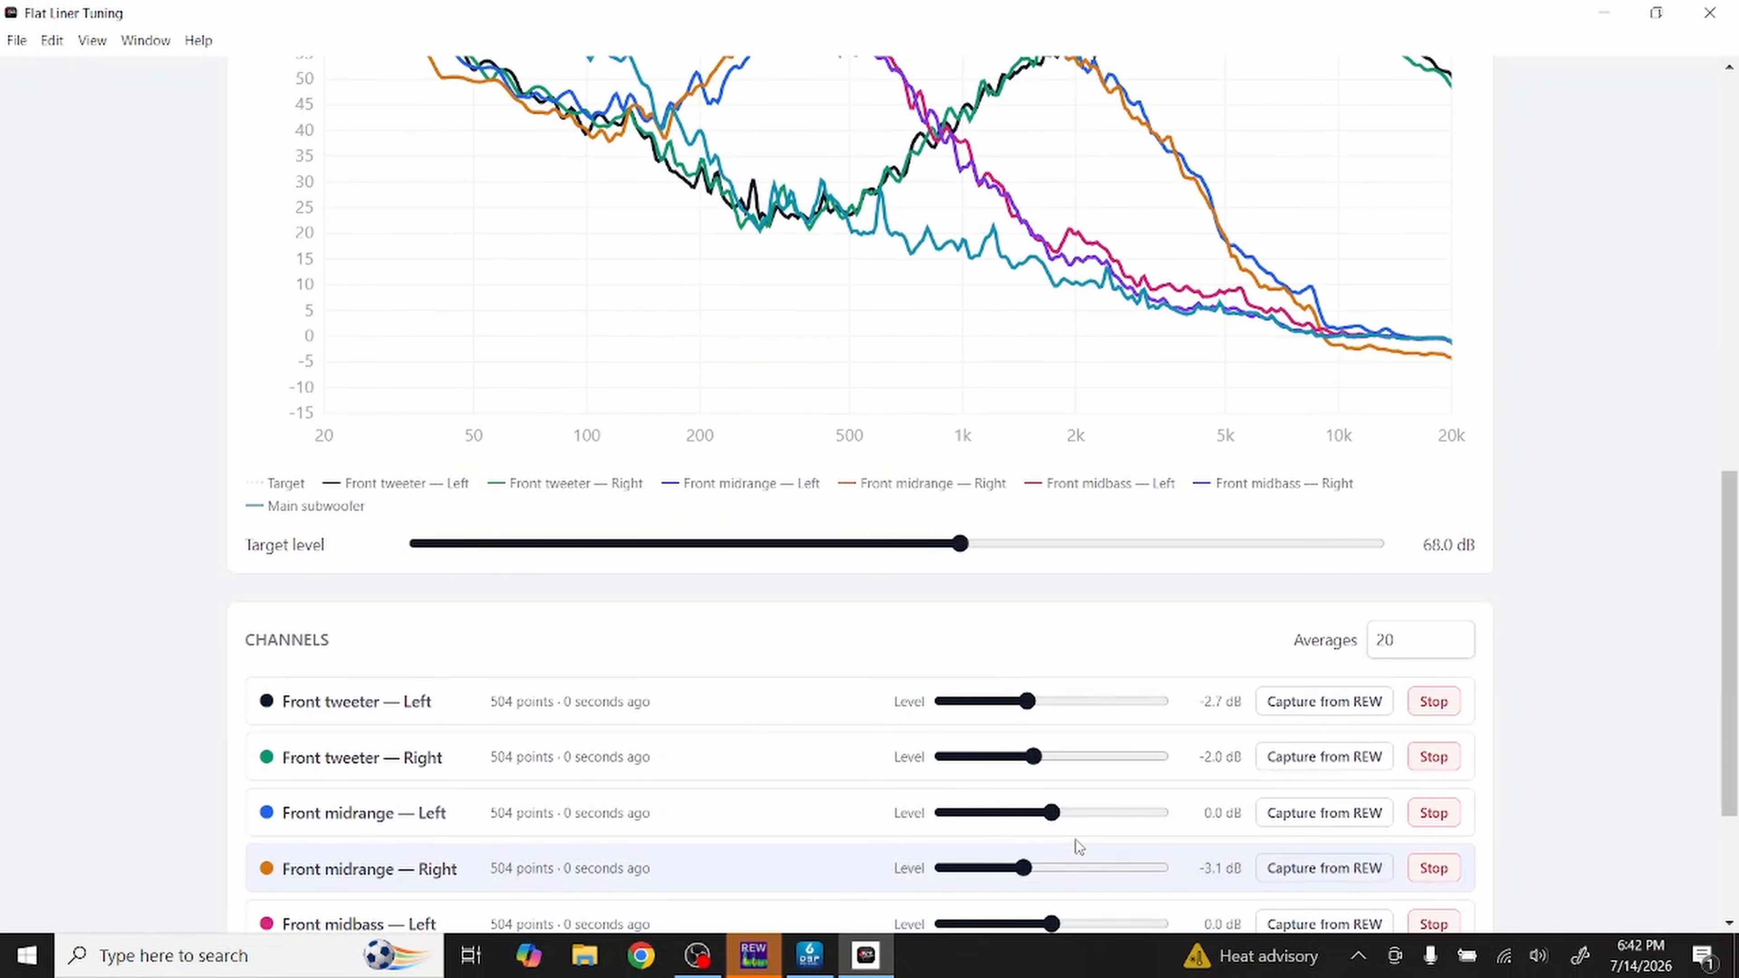
left_click(1026, 870)
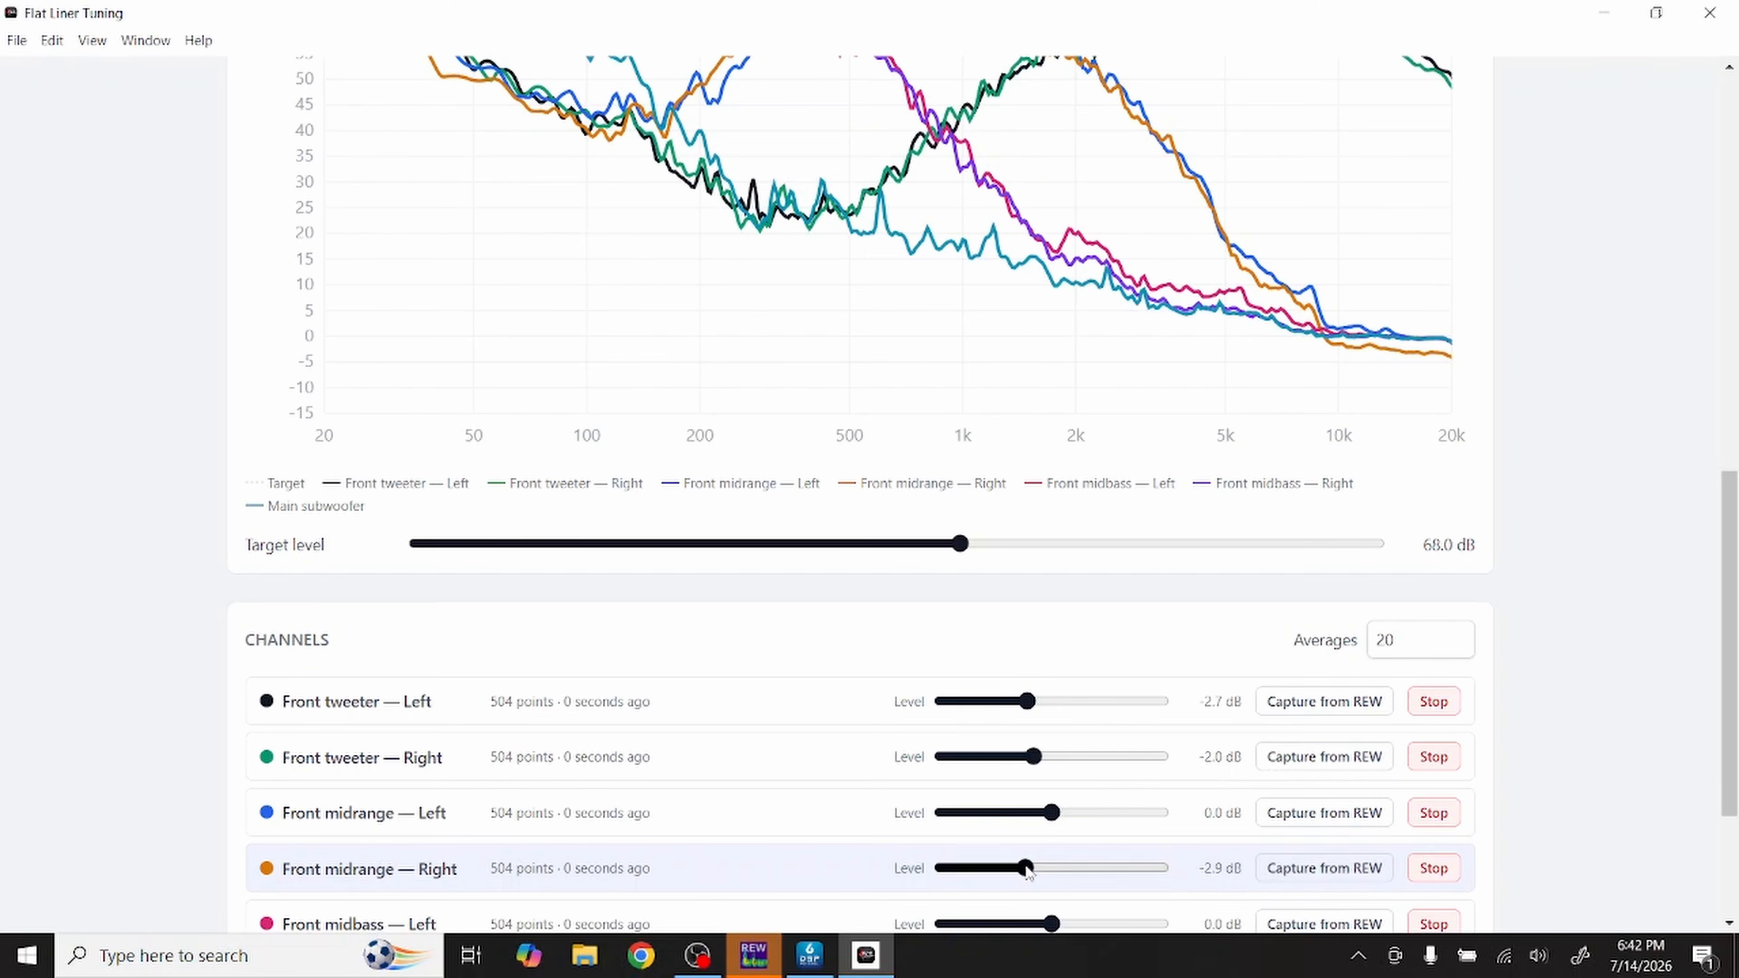
scroll(1068, 827, "up", 4)
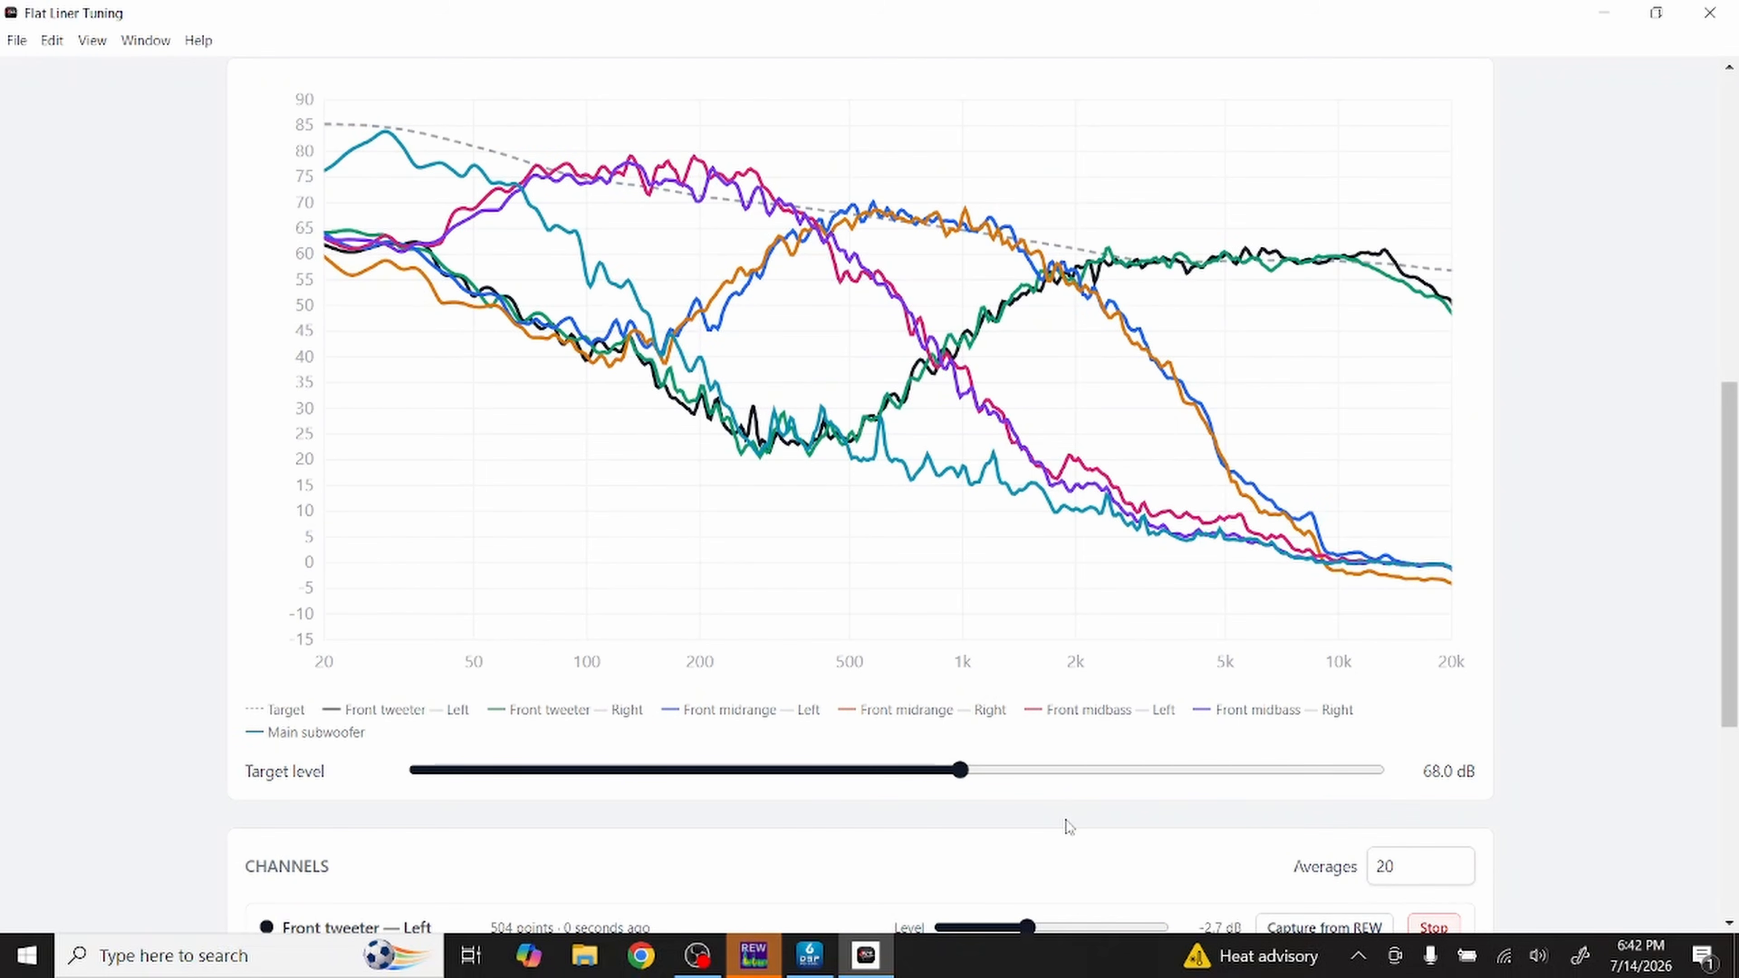
scroll(1068, 828, "down", 4)
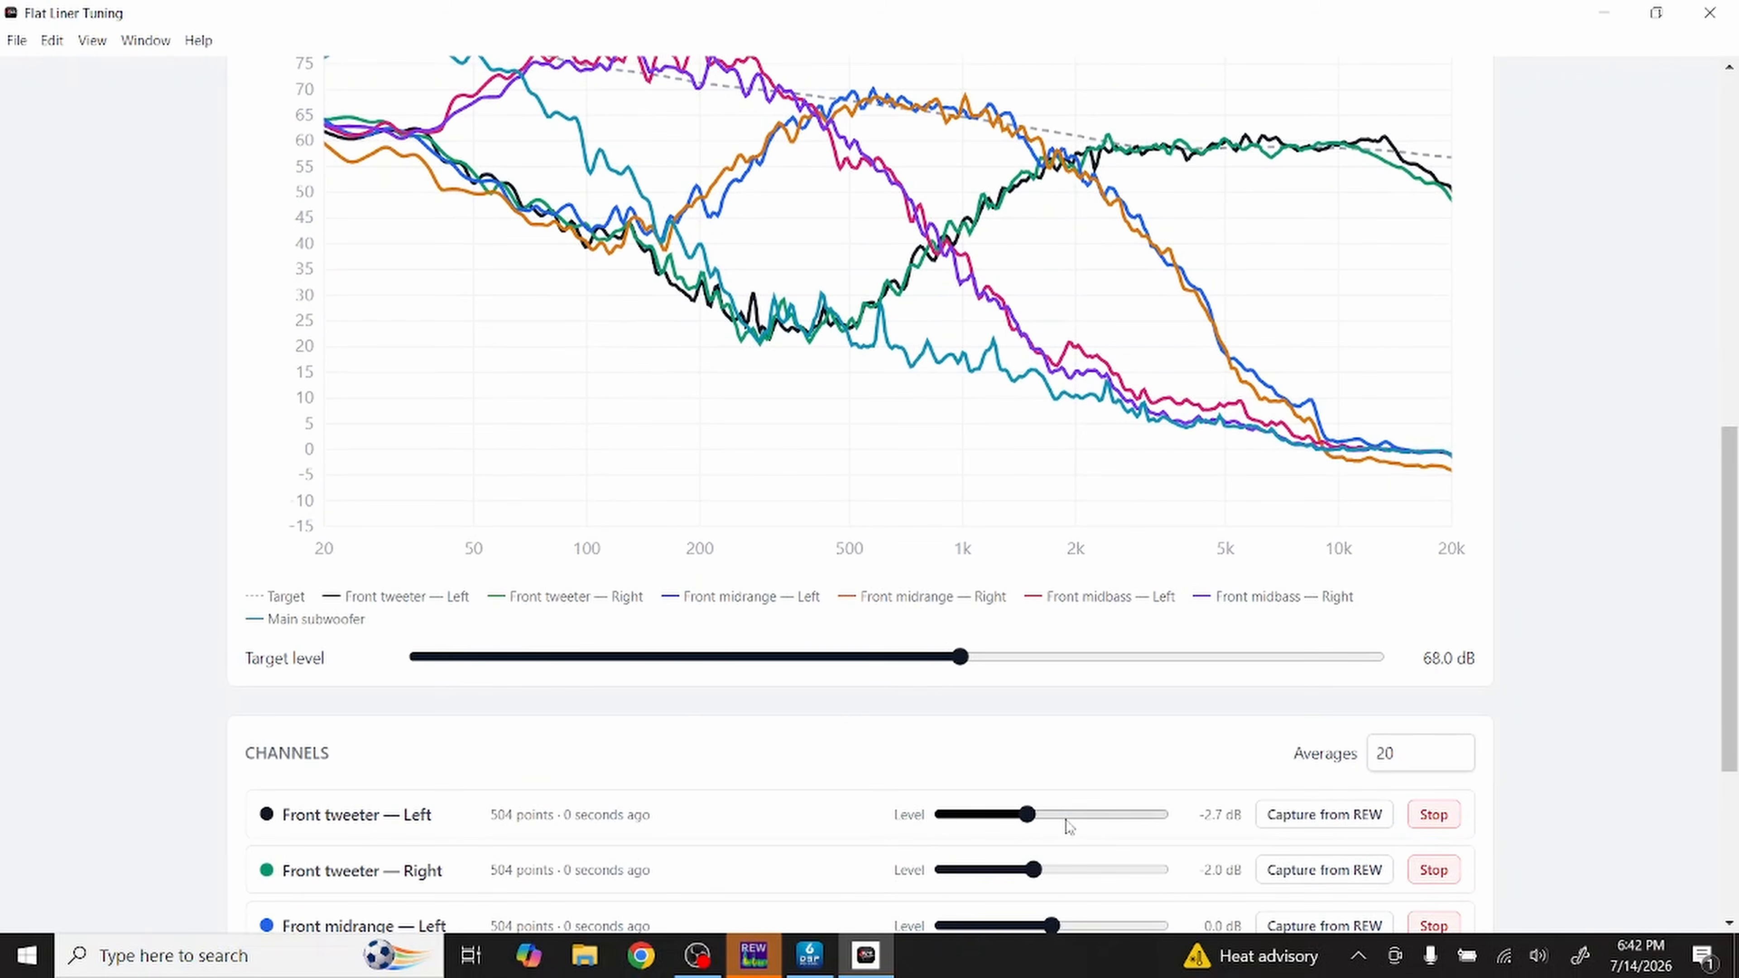
Step: Lower the Front midbass — Left level to -3.0 dB, comparing its response with the target curve
scroll(1069, 826, "down", 4)
scroll(1068, 825, "up", 2)
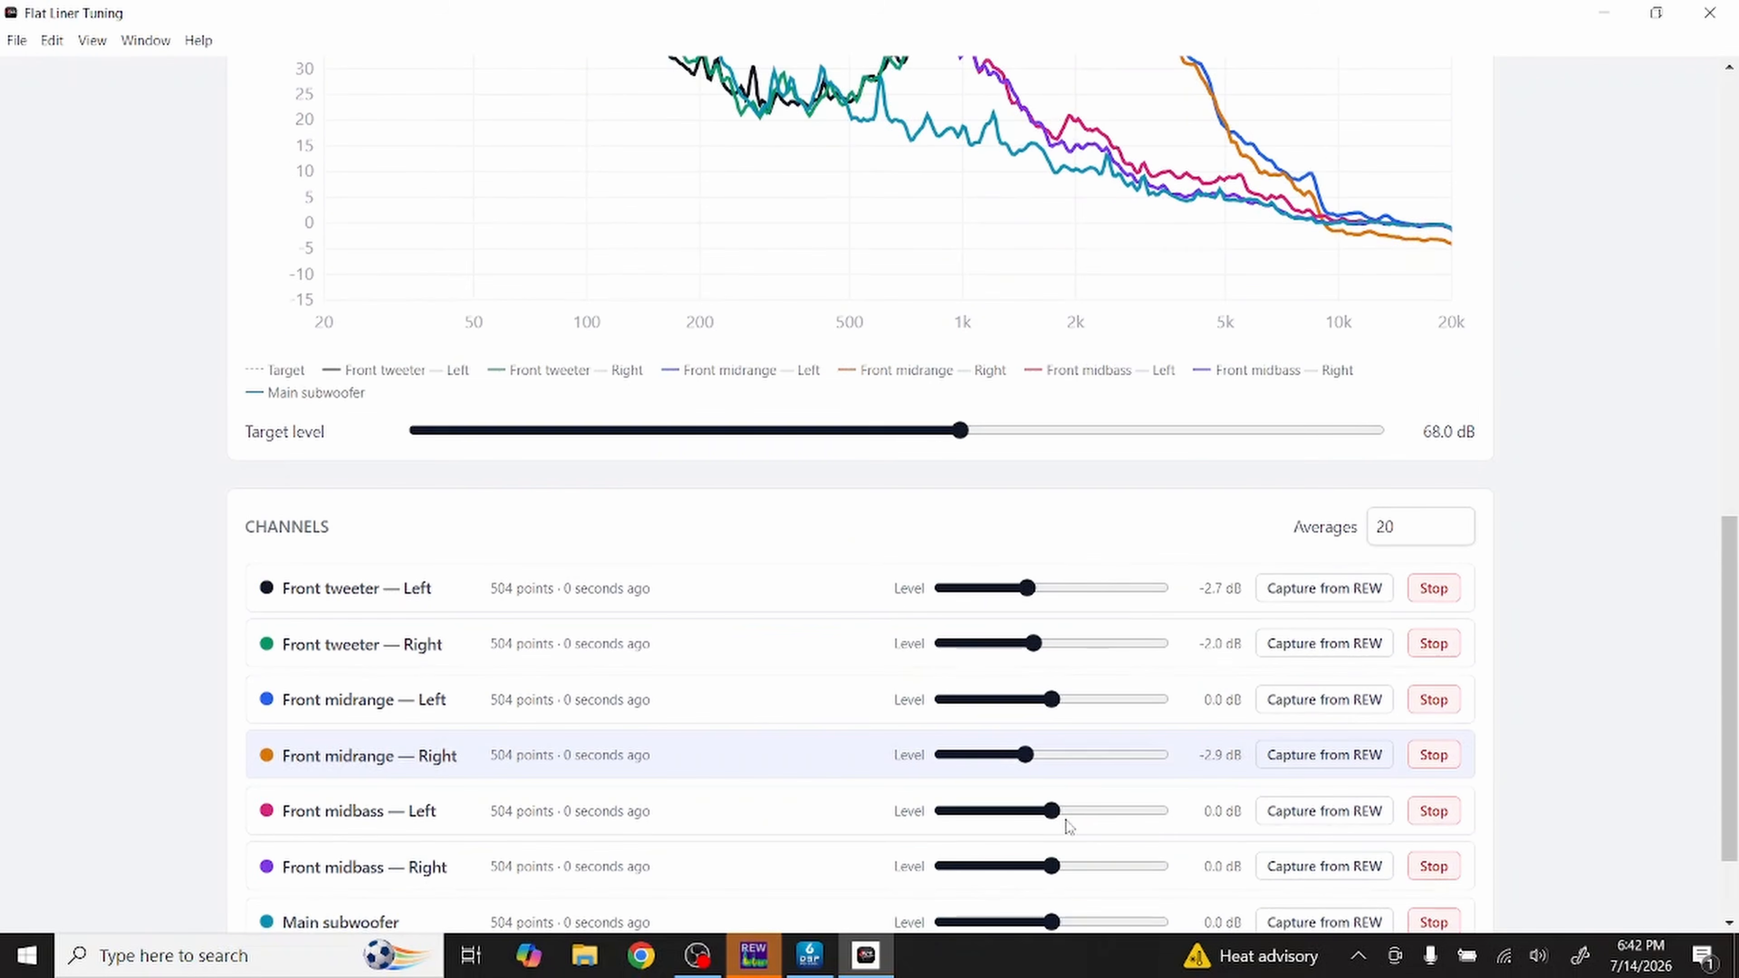
scroll(1082, 786, "up", 4)
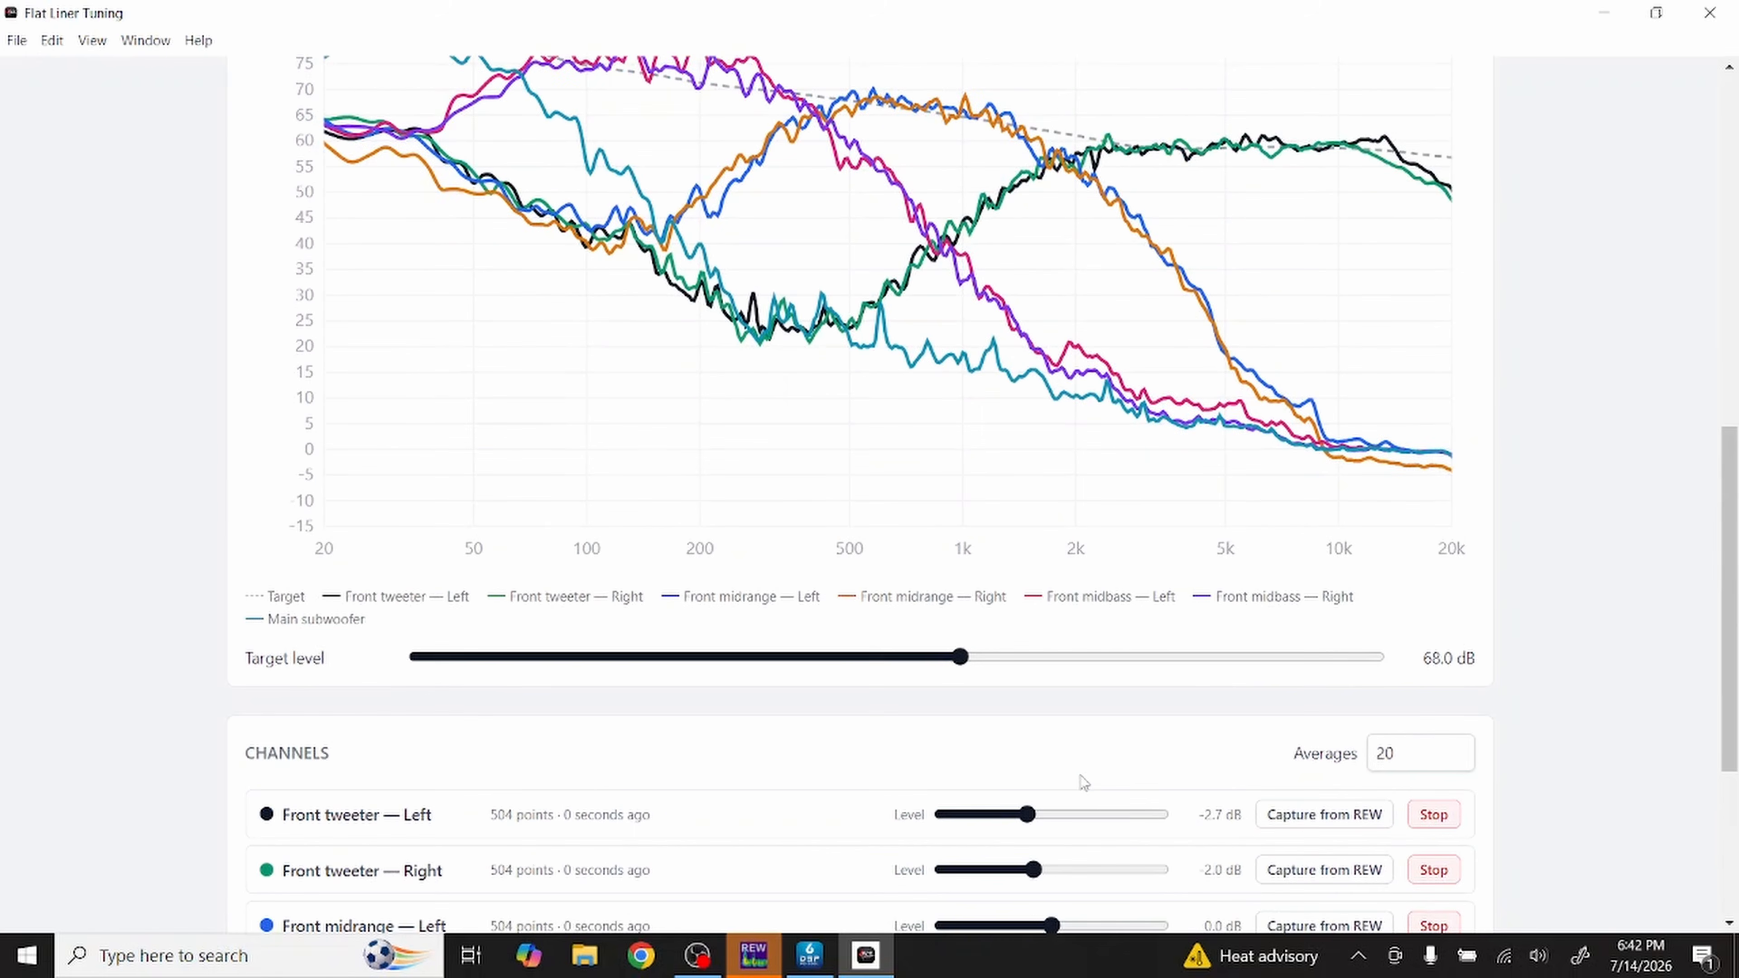
scroll(1082, 785, "up", 2)
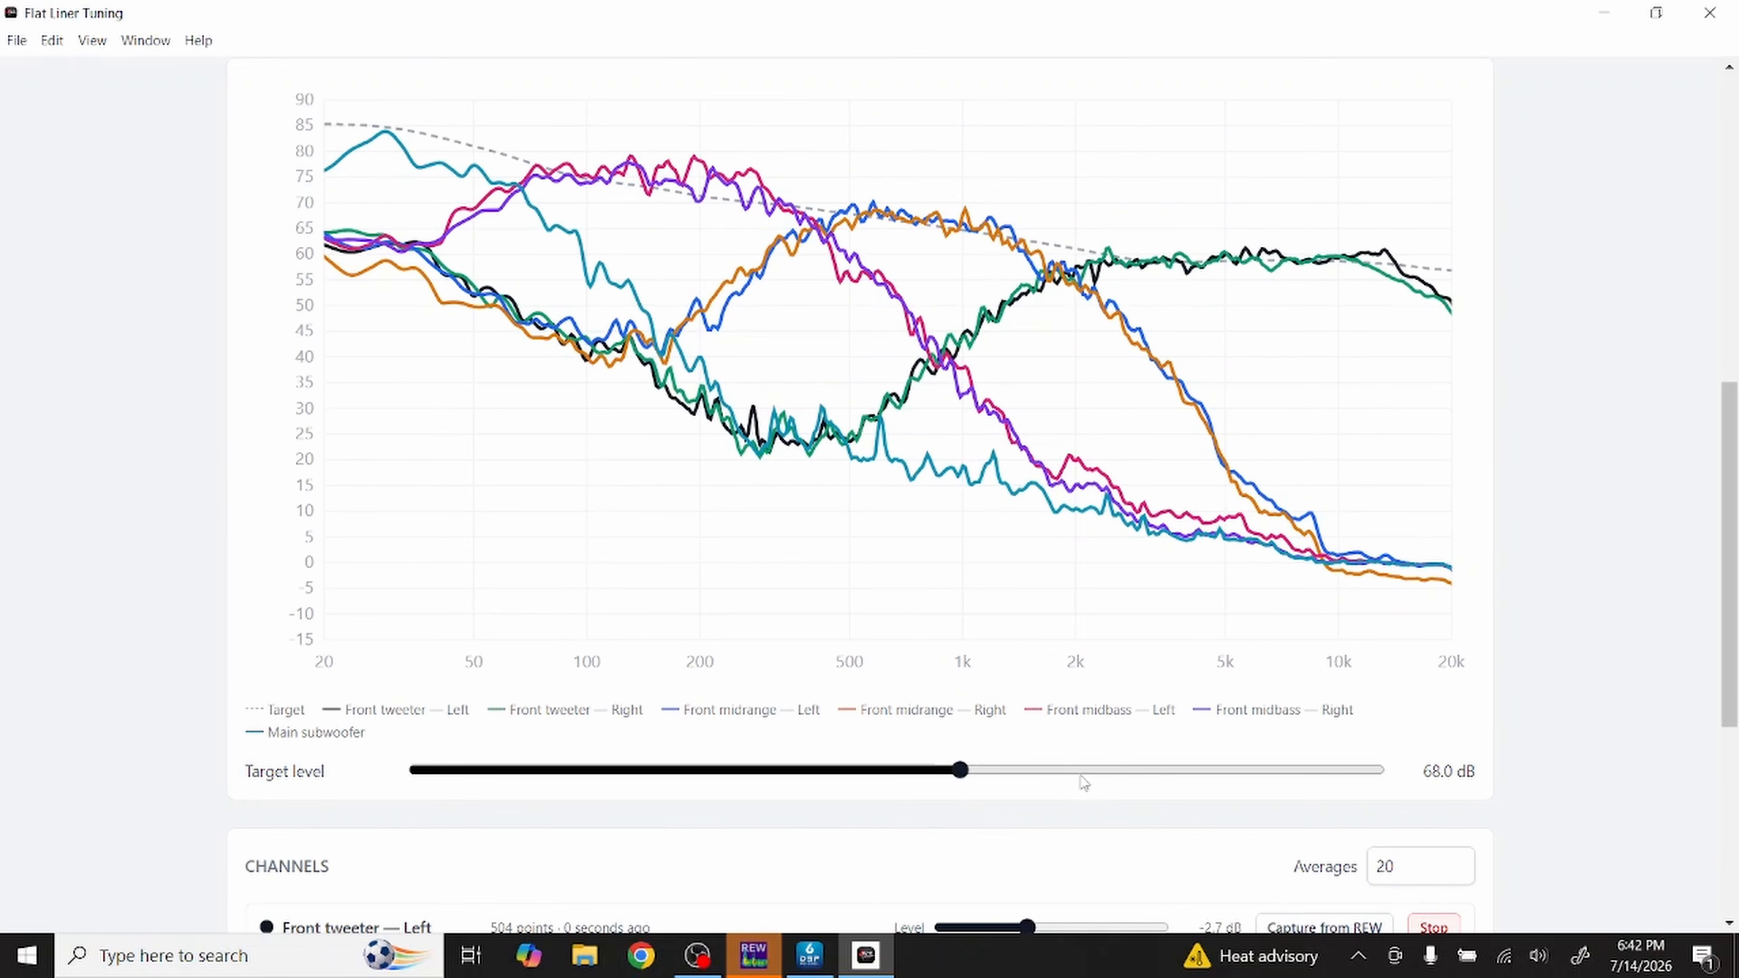
scroll(1082, 783, "down", 6)
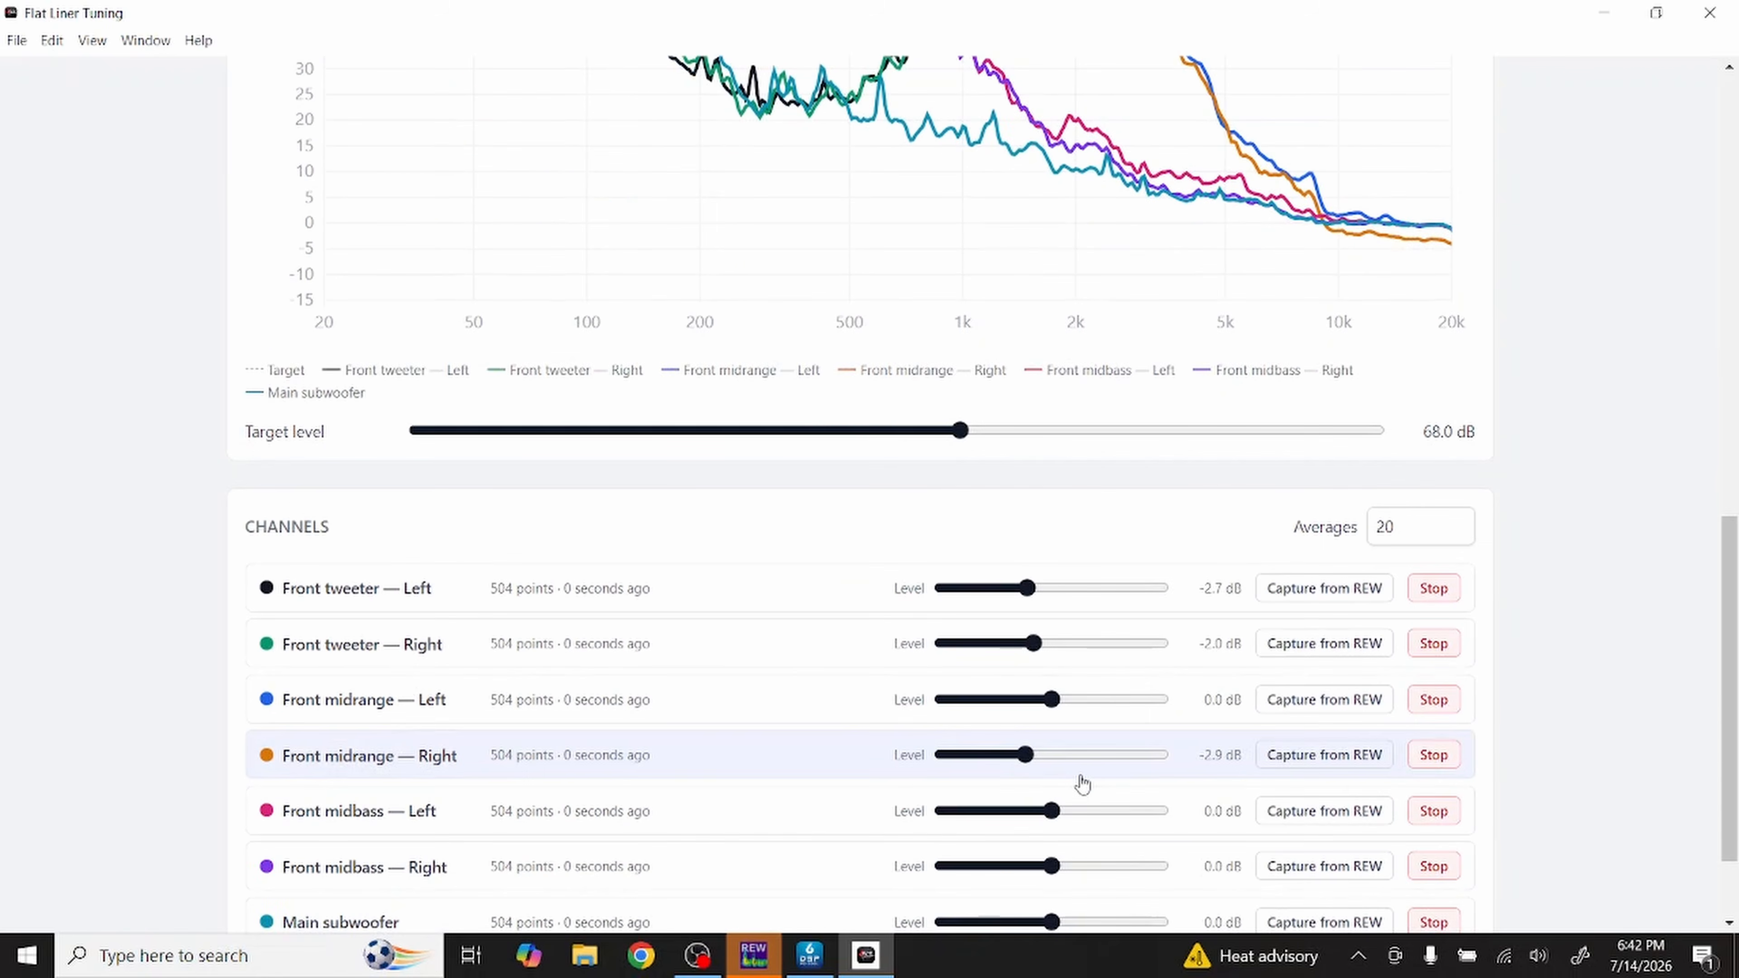
scroll(1083, 783, "down", 2)
scroll(1082, 783, "up", 5)
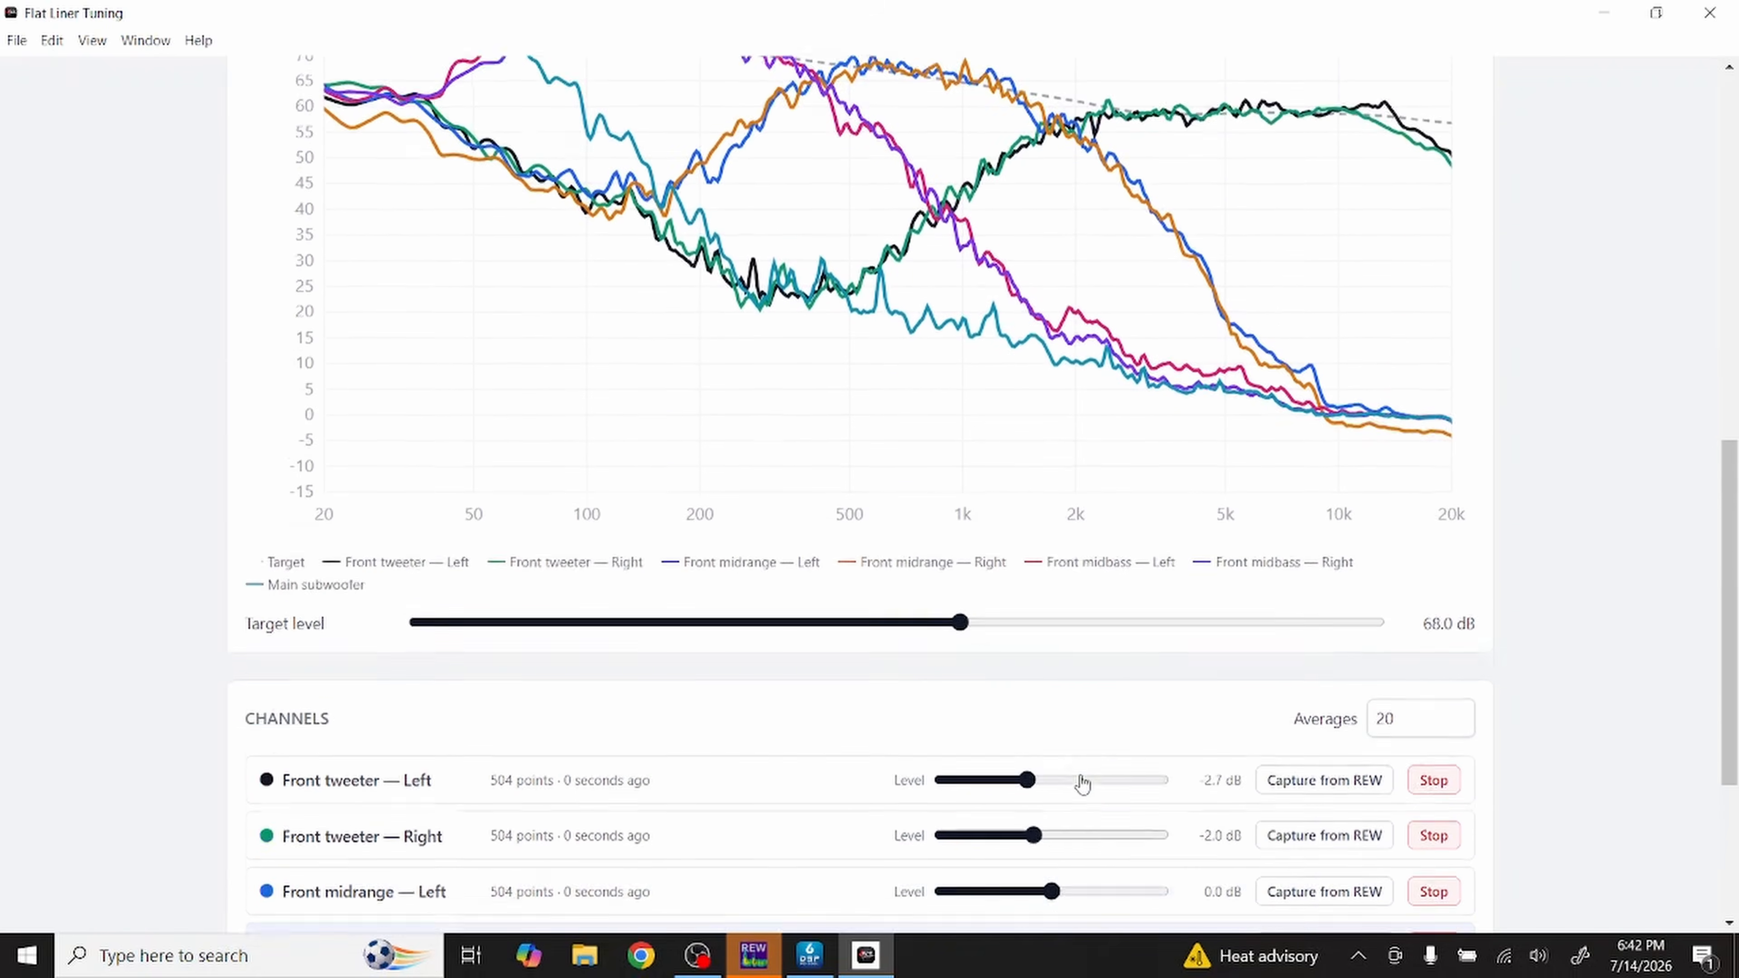
scroll(1082, 783, "down", 3)
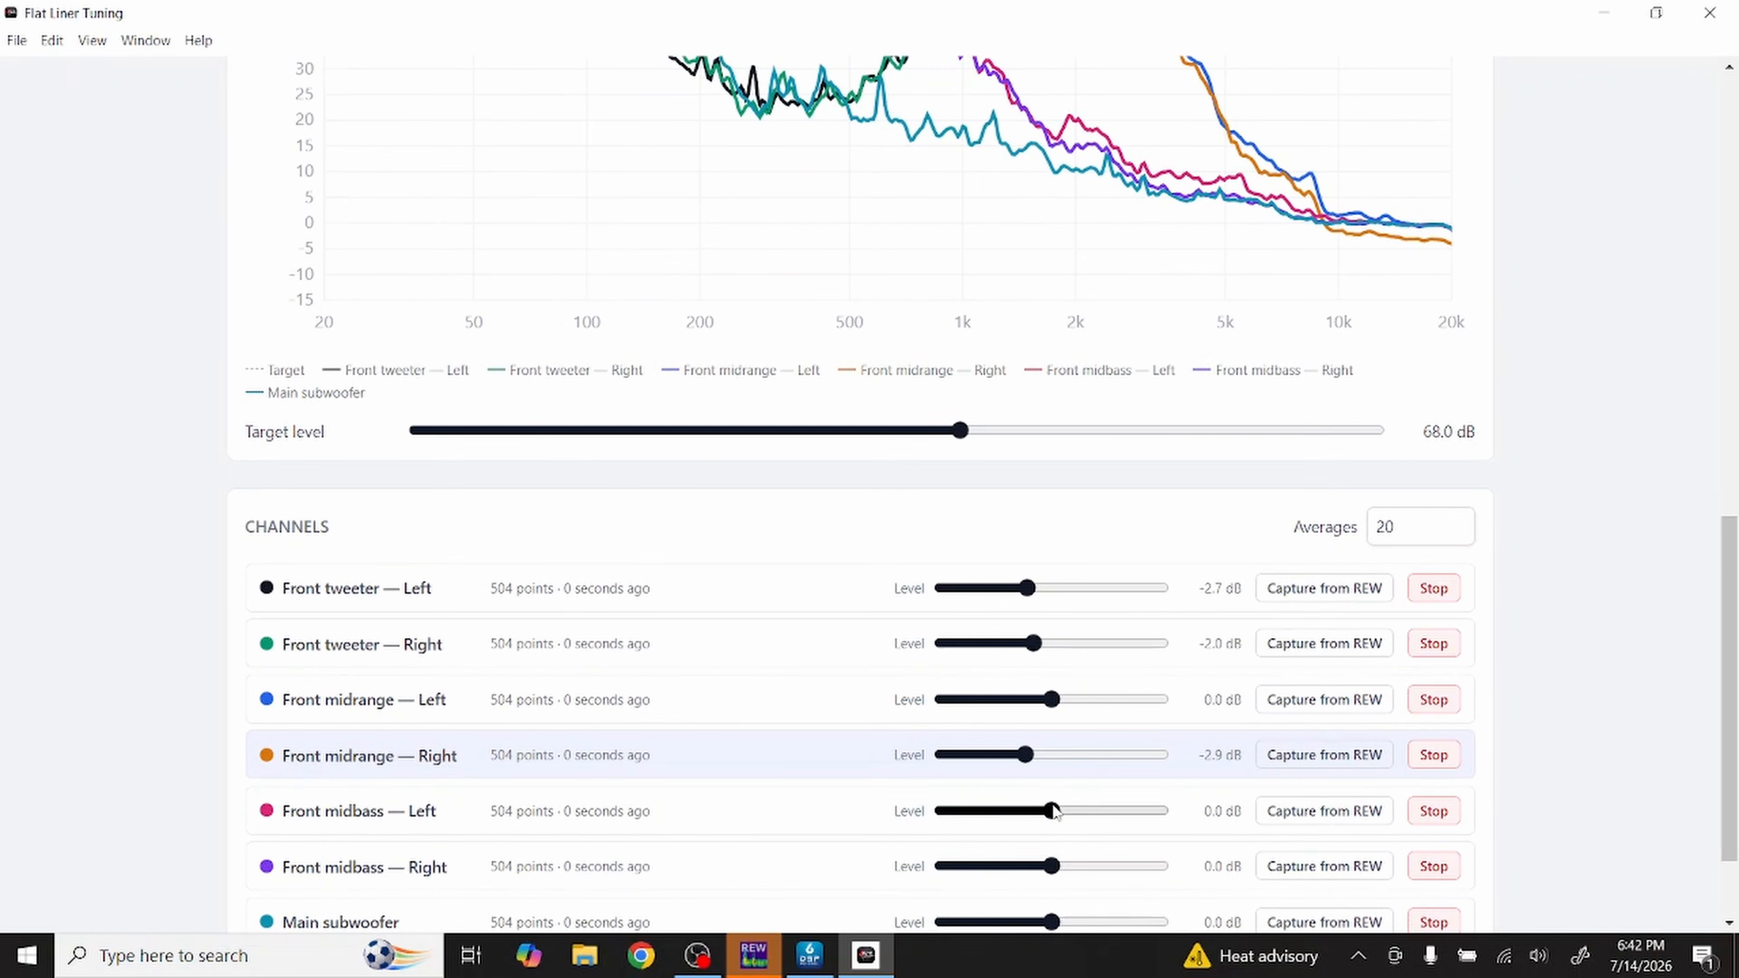
left_click_drag(1053, 812, 1033, 817)
scroll(1032, 817, "up", 5)
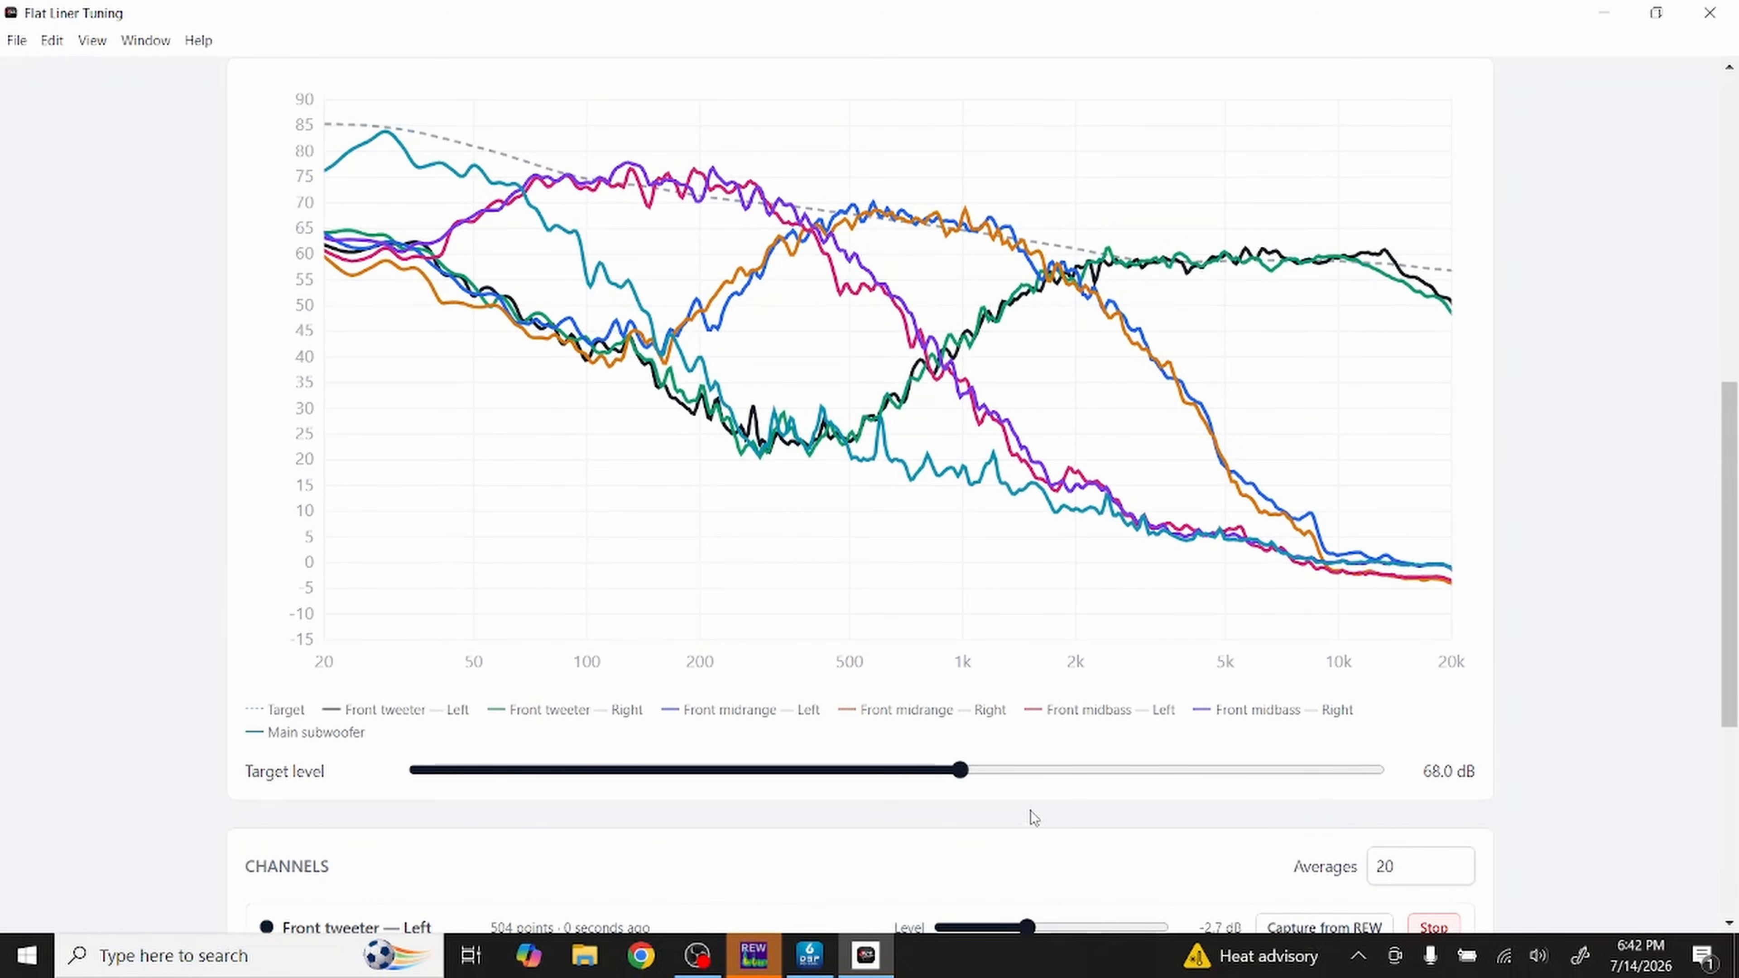
scroll(1030, 810, "down", 7)
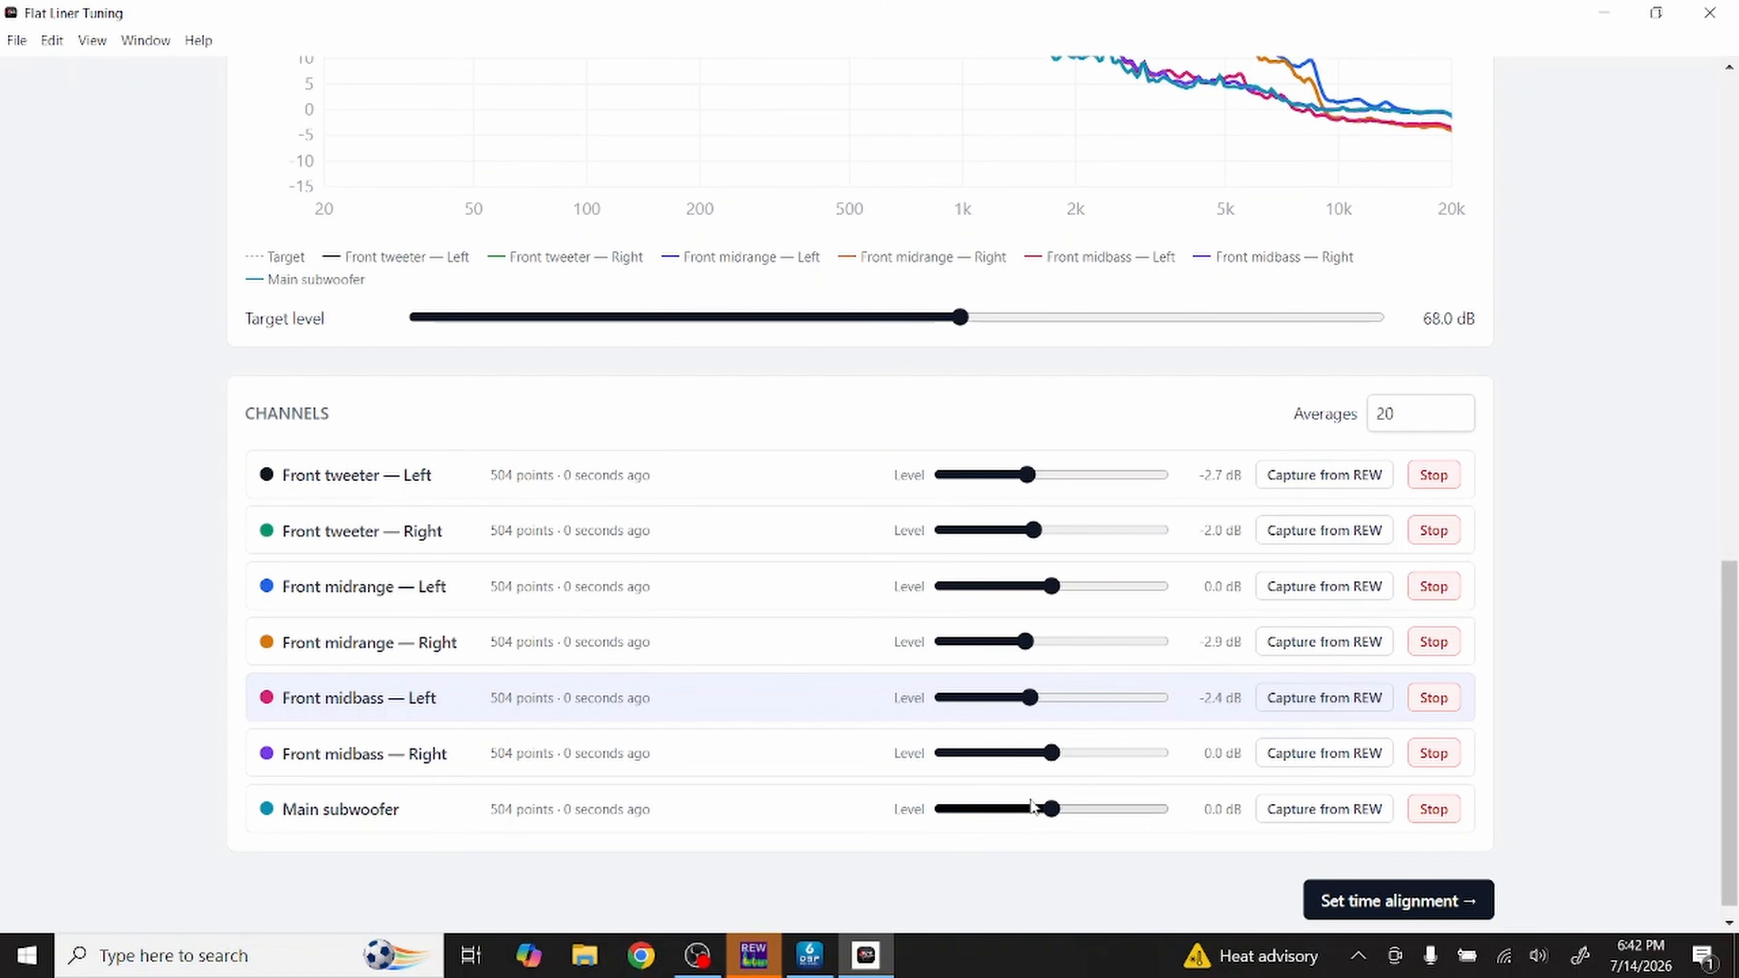
left_click_drag(1030, 701, 1025, 702)
scroll(914, 726, "up", 3)
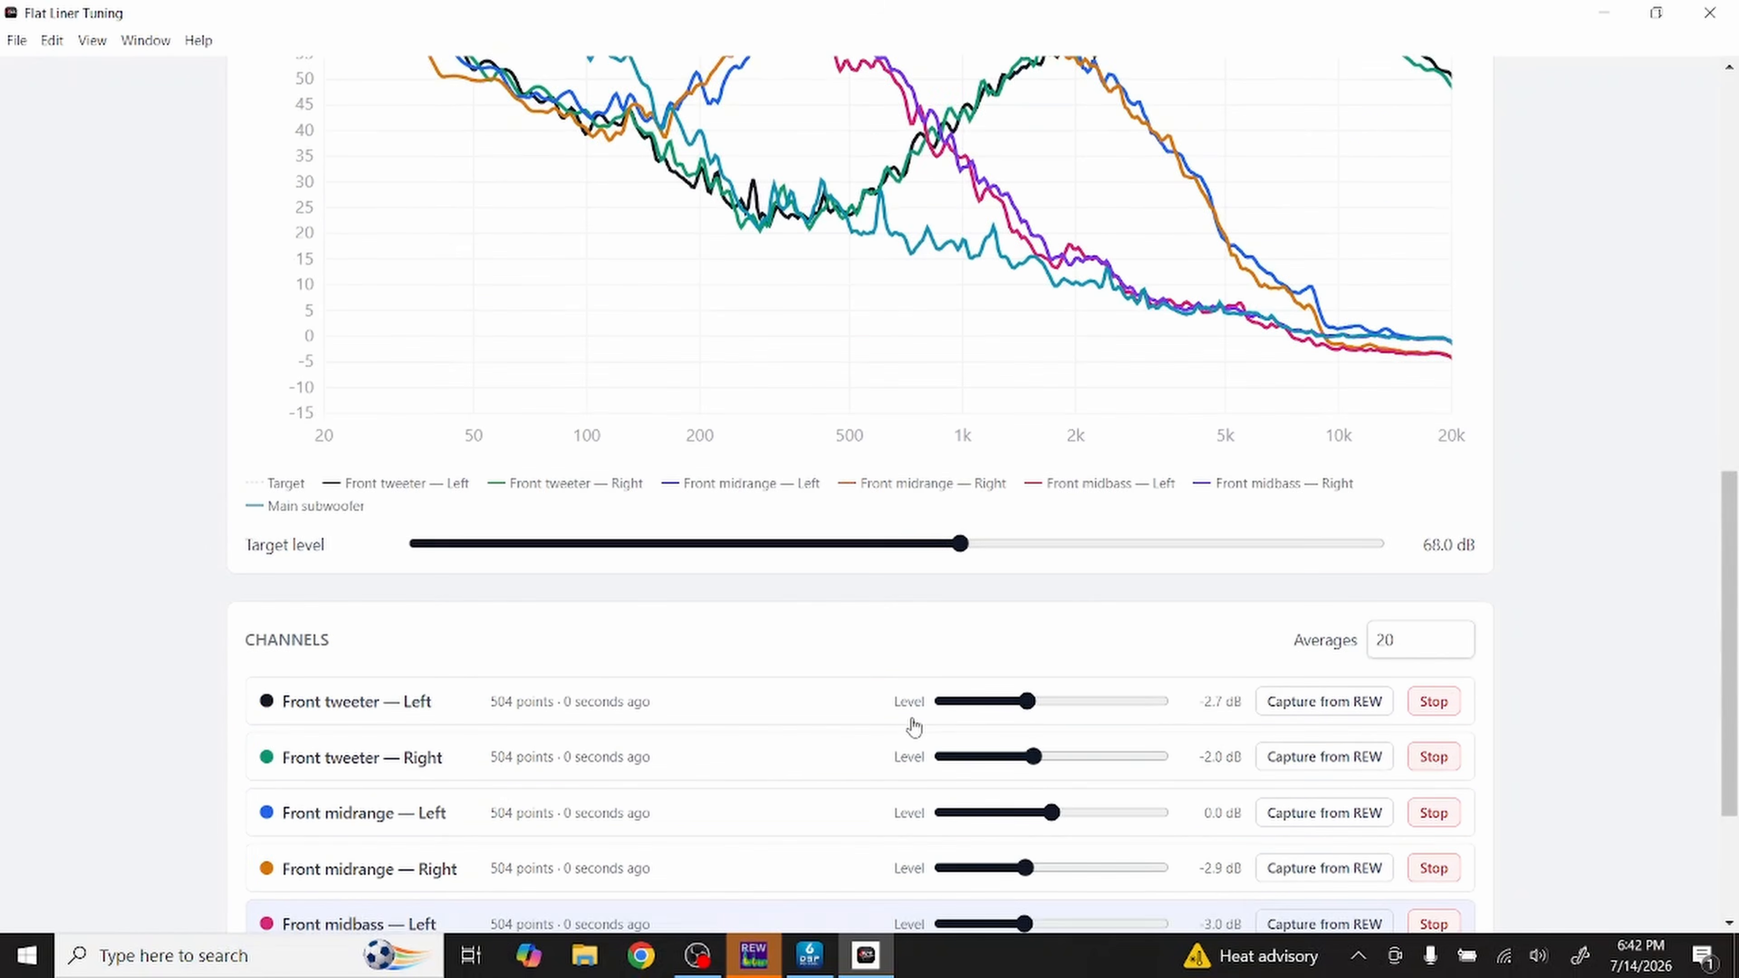
scroll(914, 726, "up", 2)
scroll(914, 723, "up", 2)
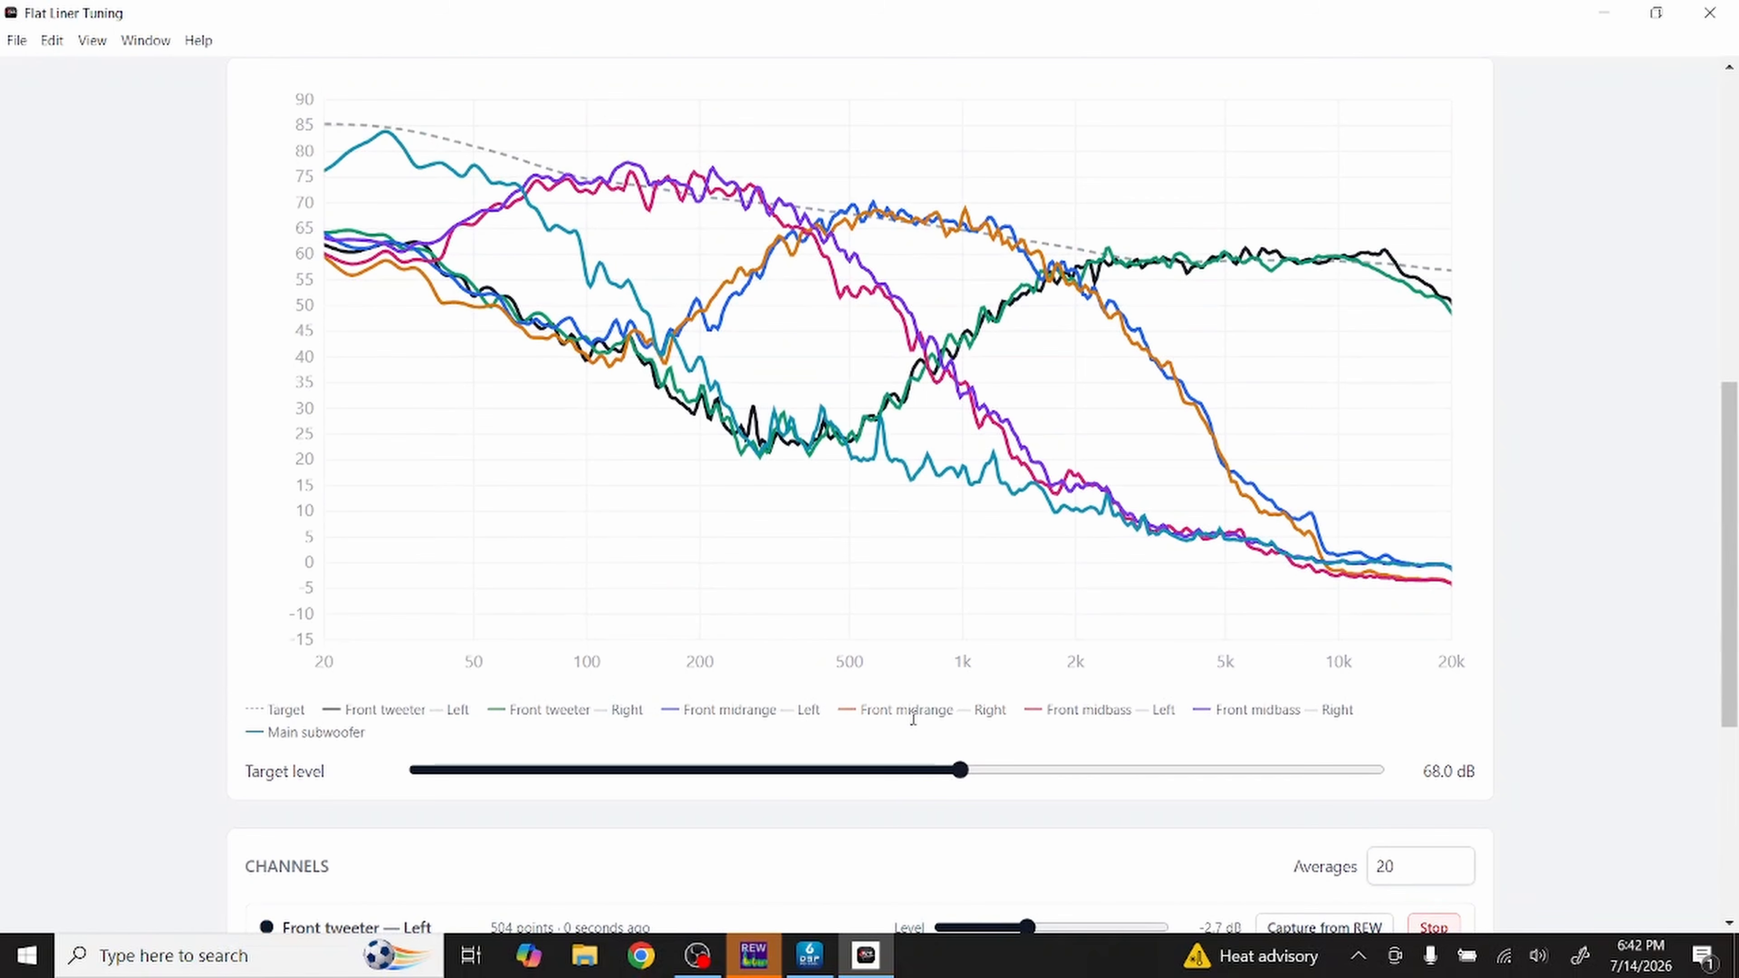
Step: Set the Front midbass — Right level to -0.3 dB and check all driver curves against the target
scroll(914, 719, "down", 6)
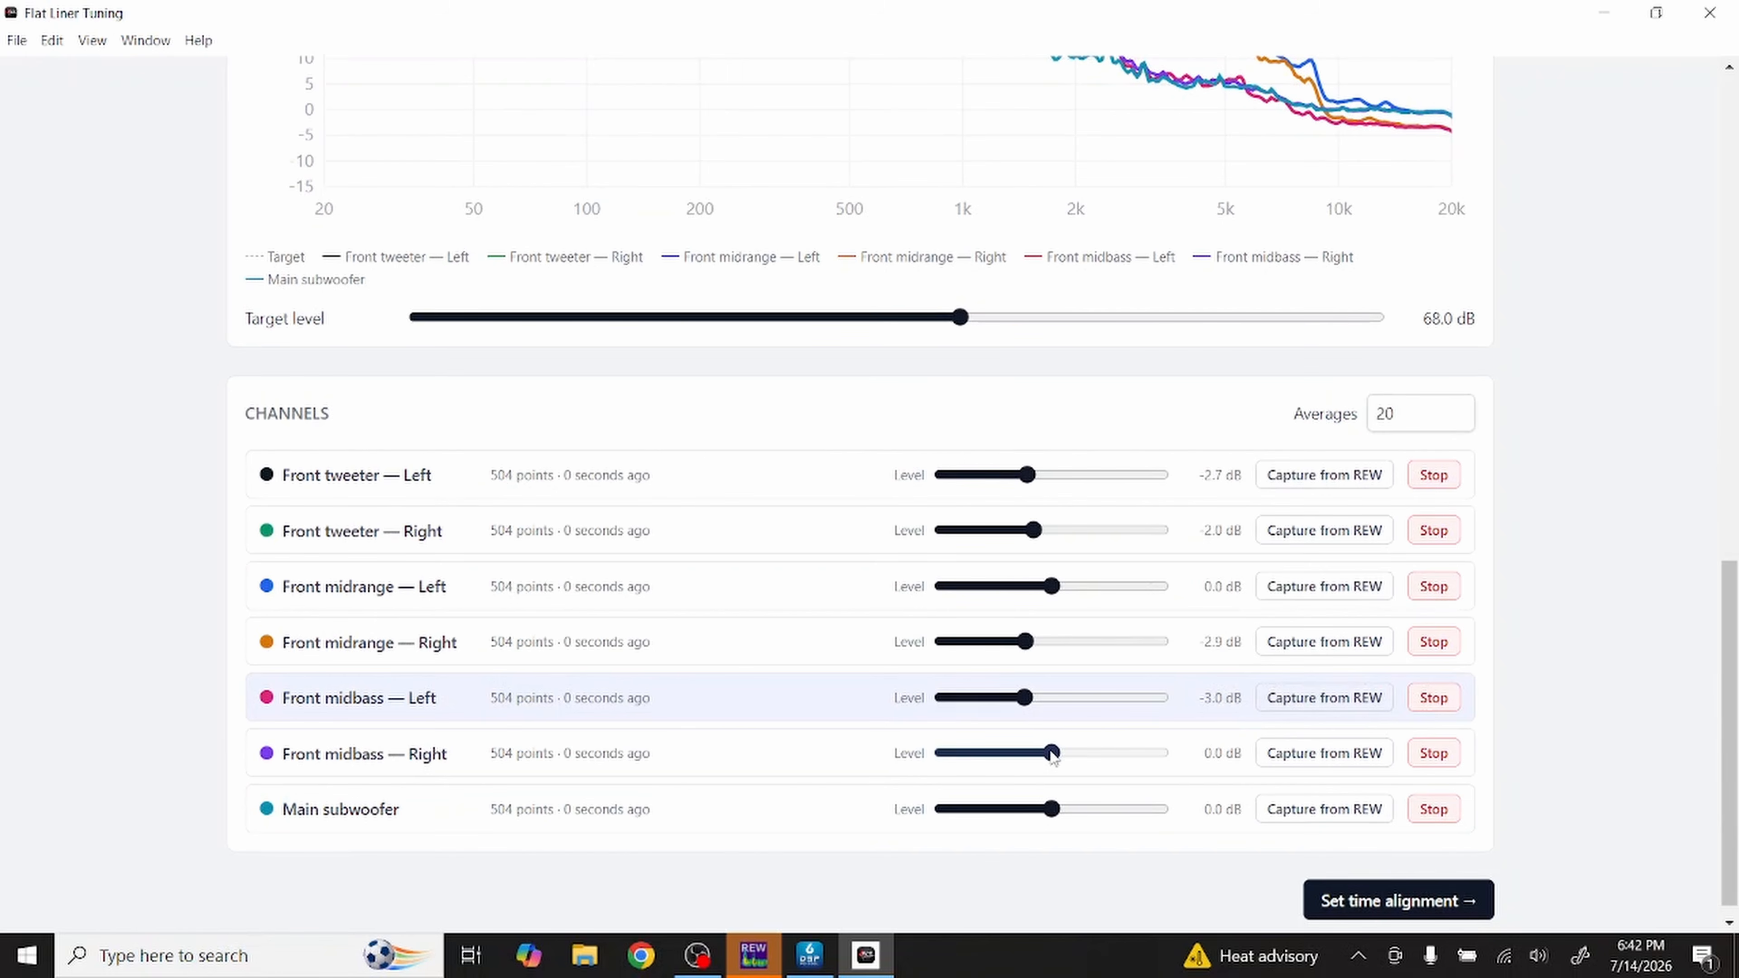
left_click_drag(1052, 754, 1049, 754)
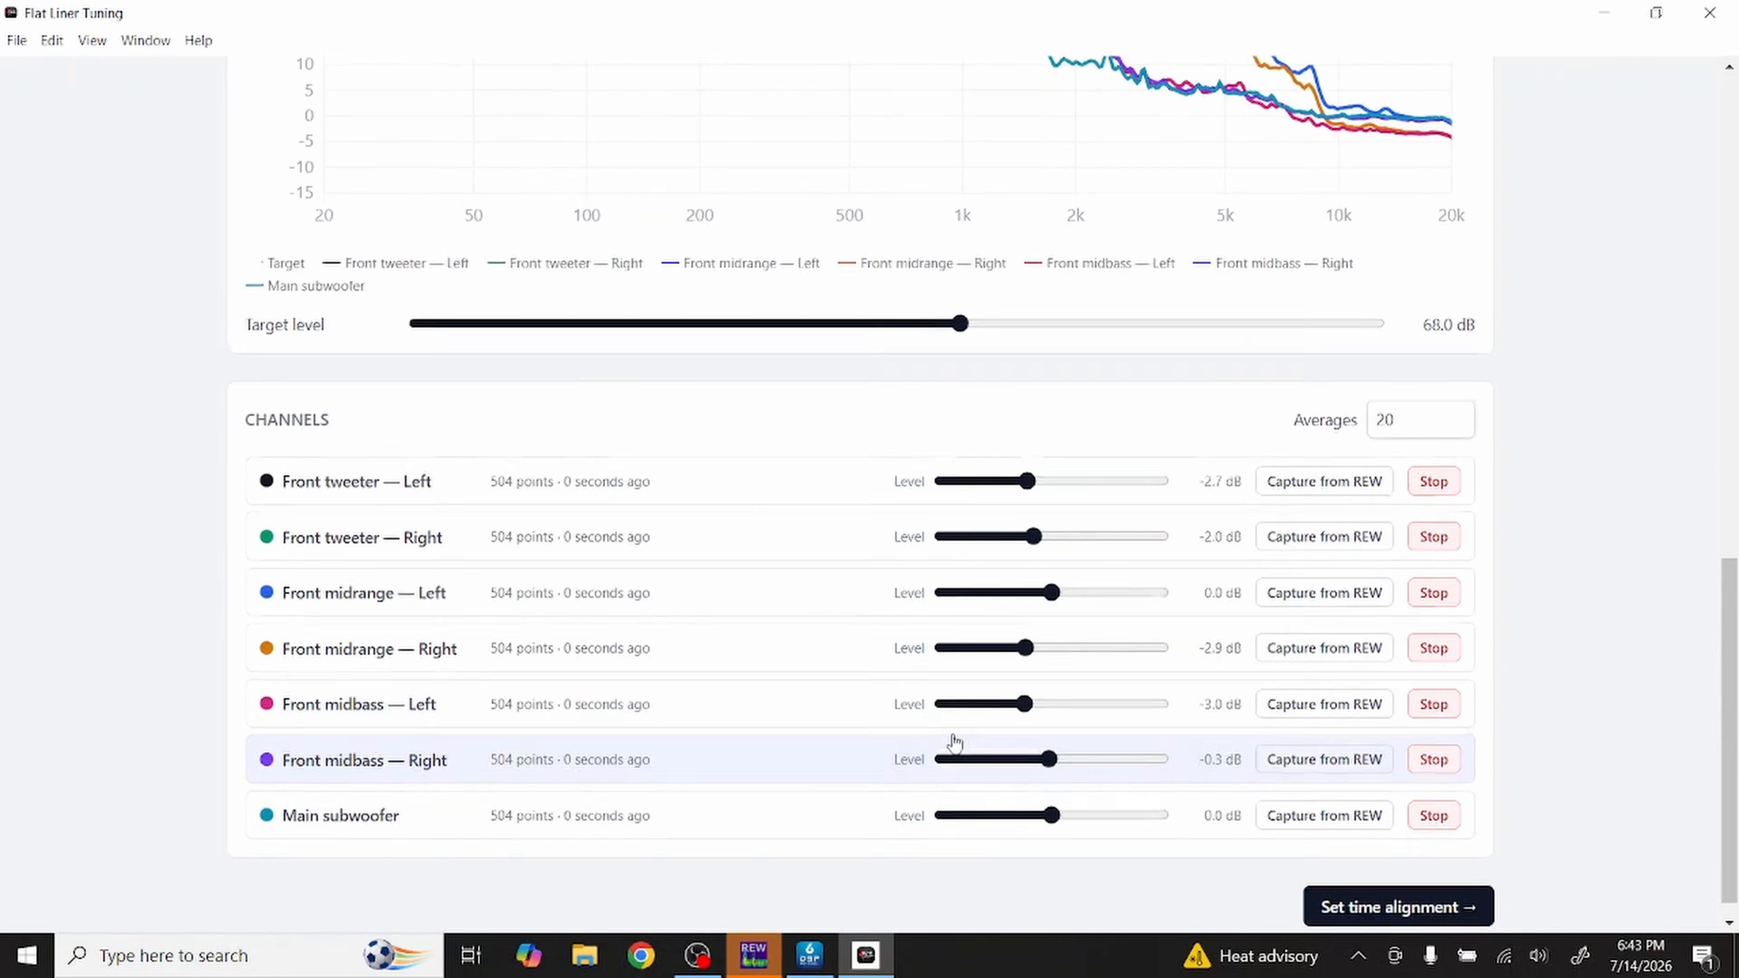
scroll(966, 747, "up", 7)
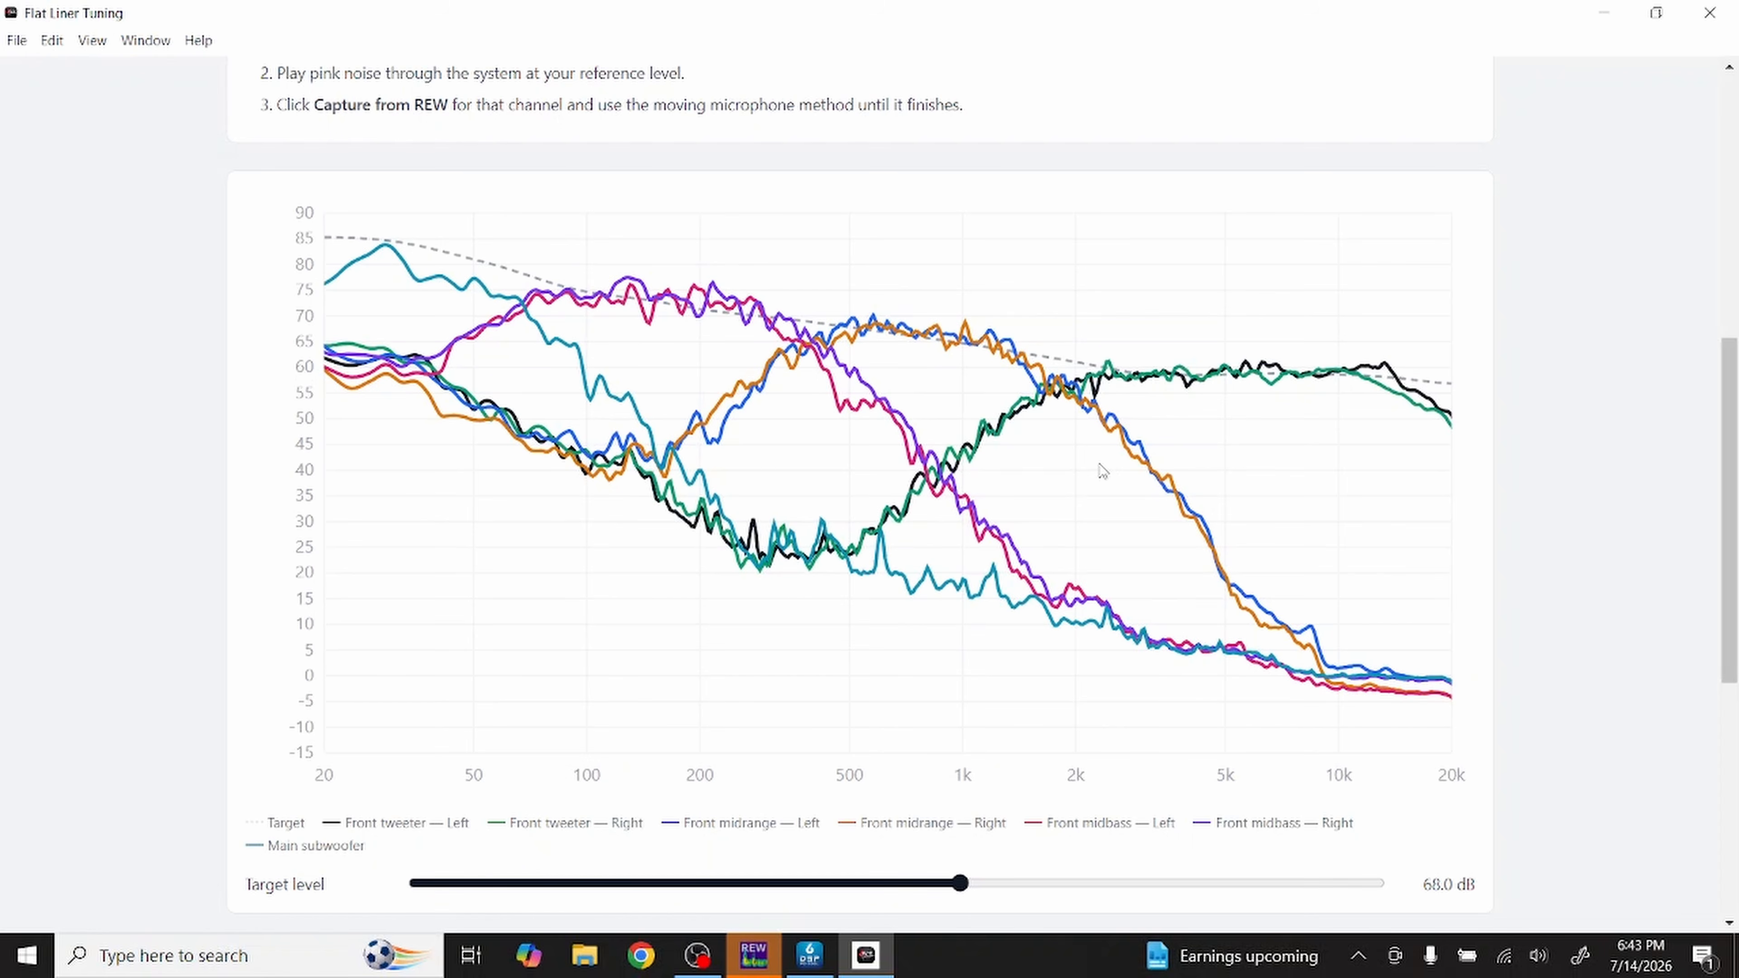
scroll(1102, 470, "down", 8)
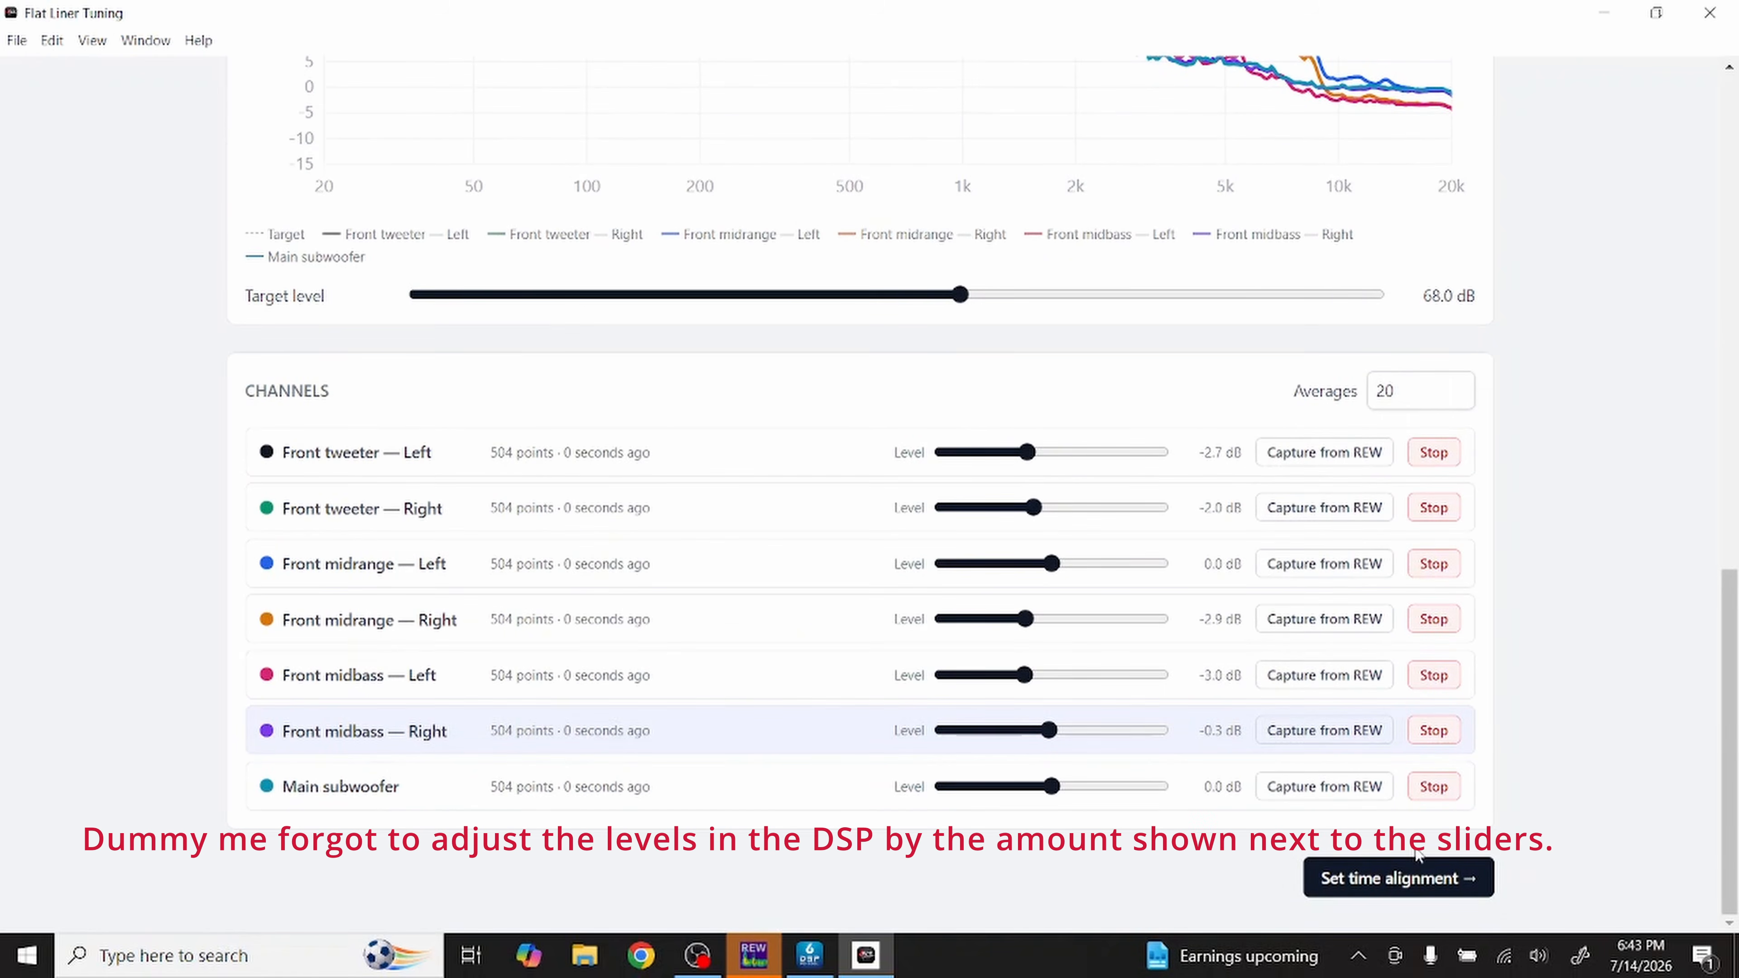
Step: Proceed from levels to setting time alignment for the Tesla Model 3 and look over the speaker distance fields
left_click(1383, 887)
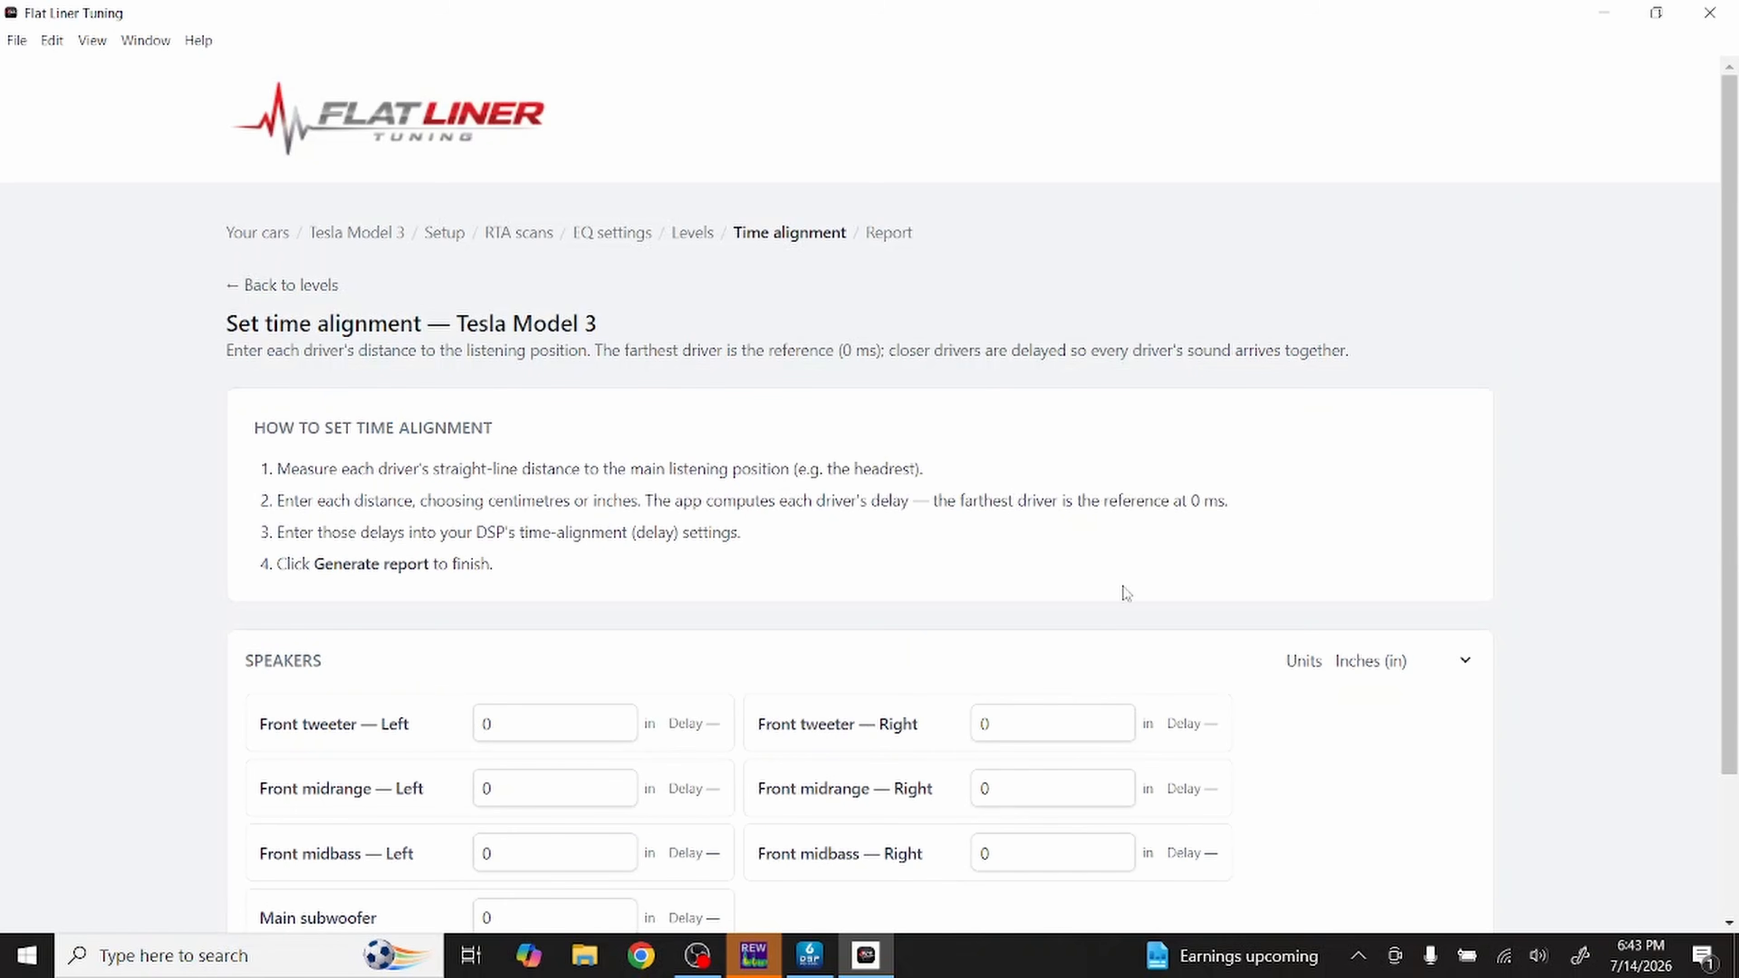
scroll(1126, 593, "down", 2)
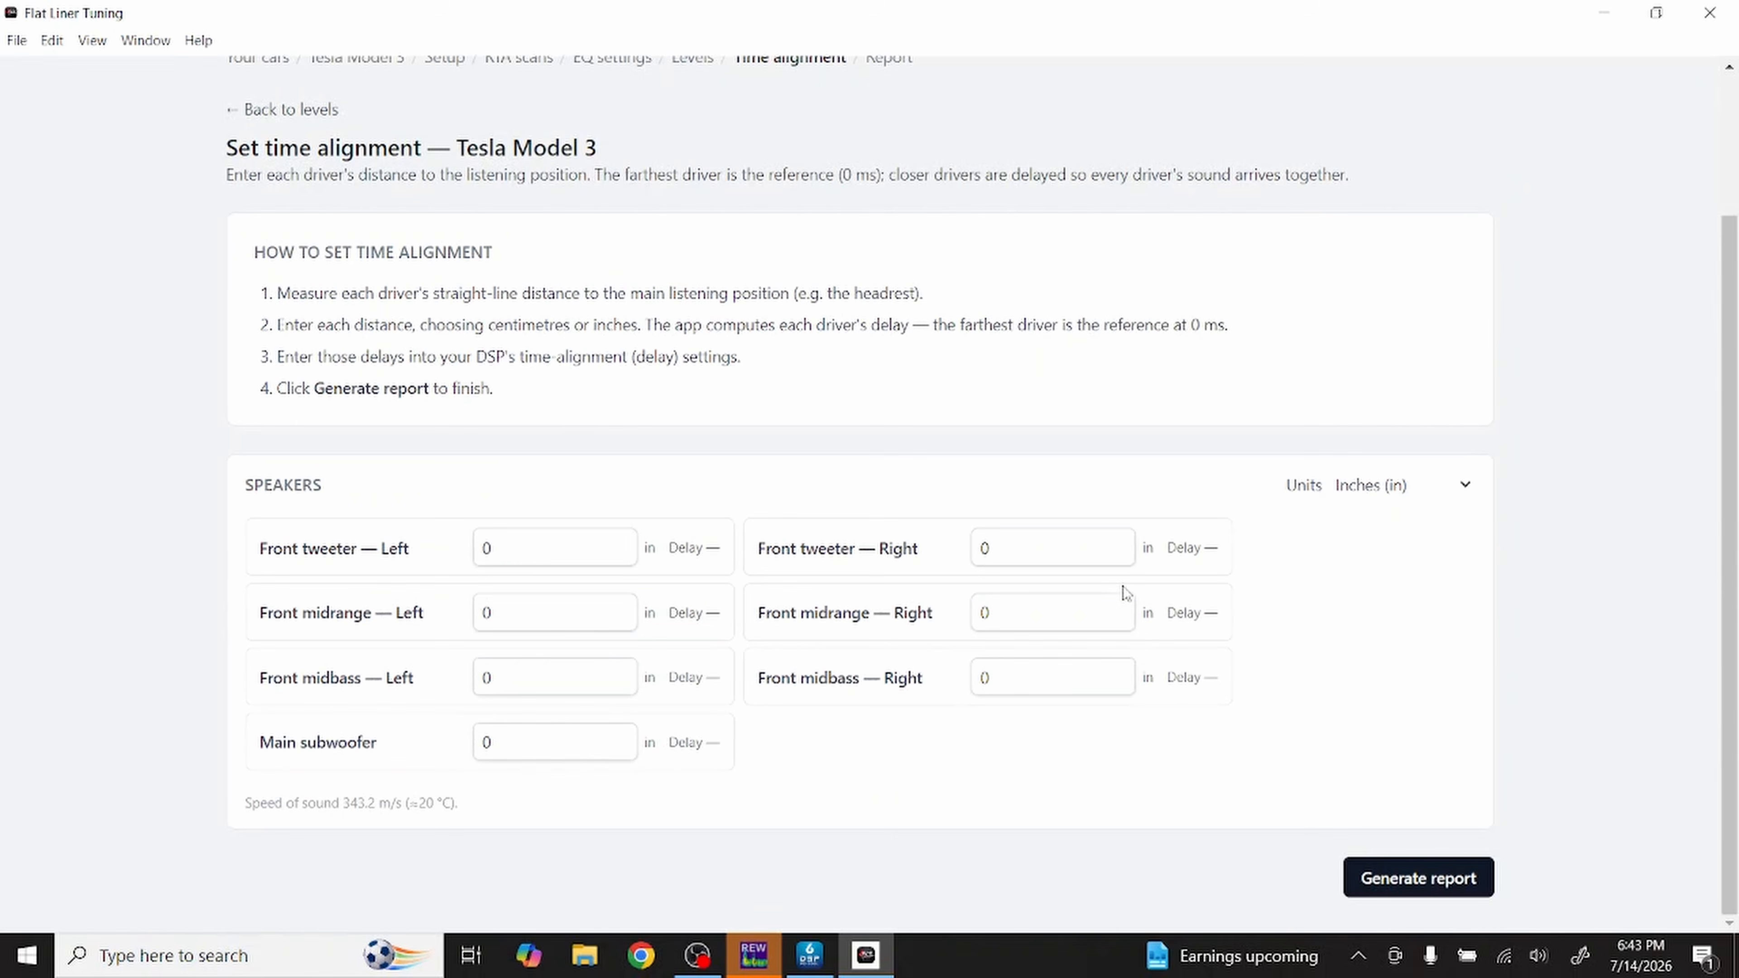
scroll(1127, 594, "up", 2)
scroll(1127, 594, "down", 2)
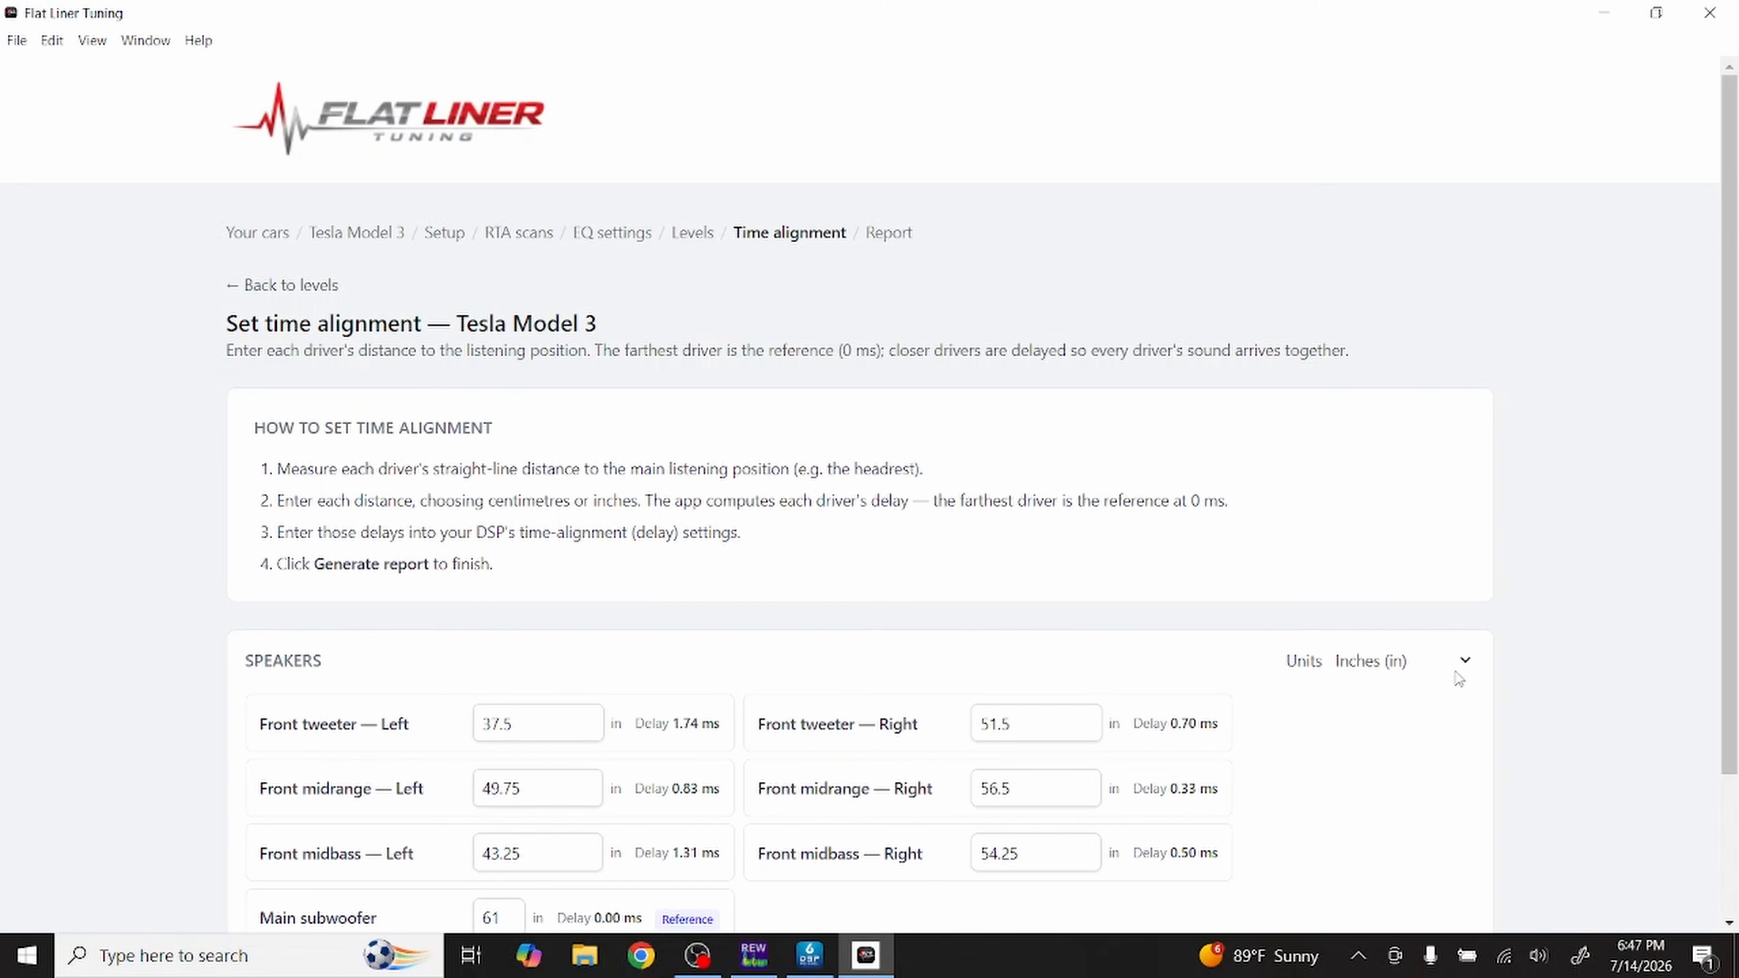
Step: Review the available distance units, leaving them in inches, and examine the calculated delay for Front tweeter — Left
scroll(1459, 678, "down", 3)
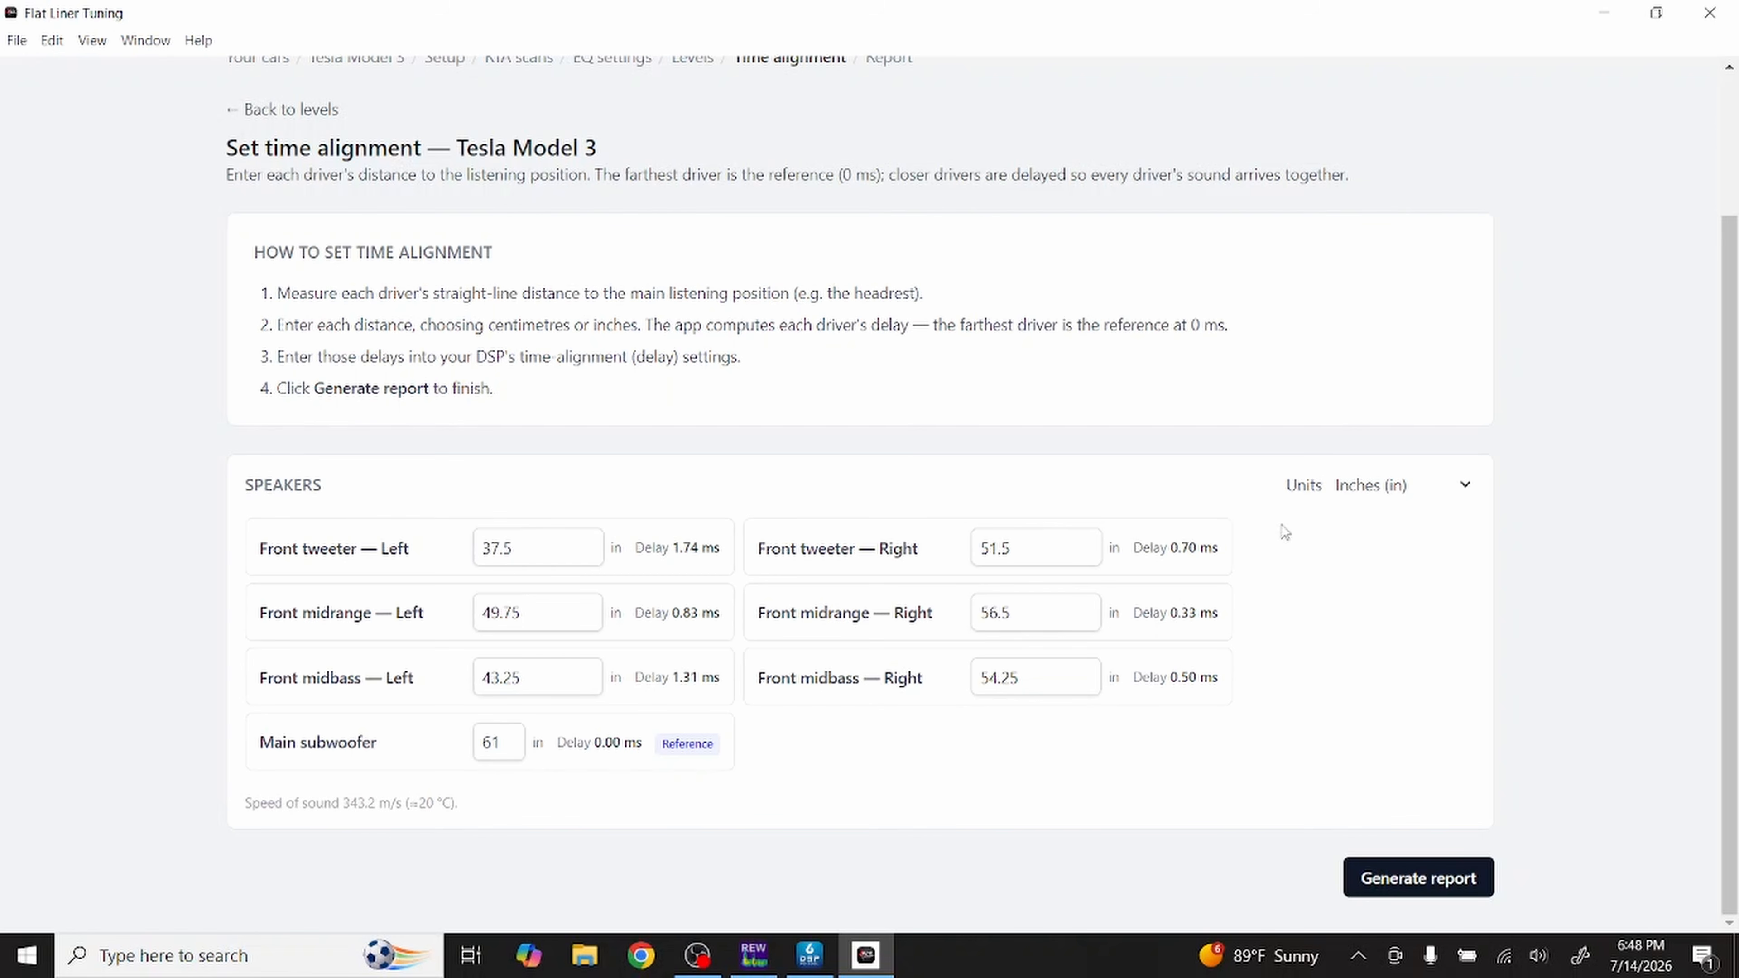
left_click(1334, 488)
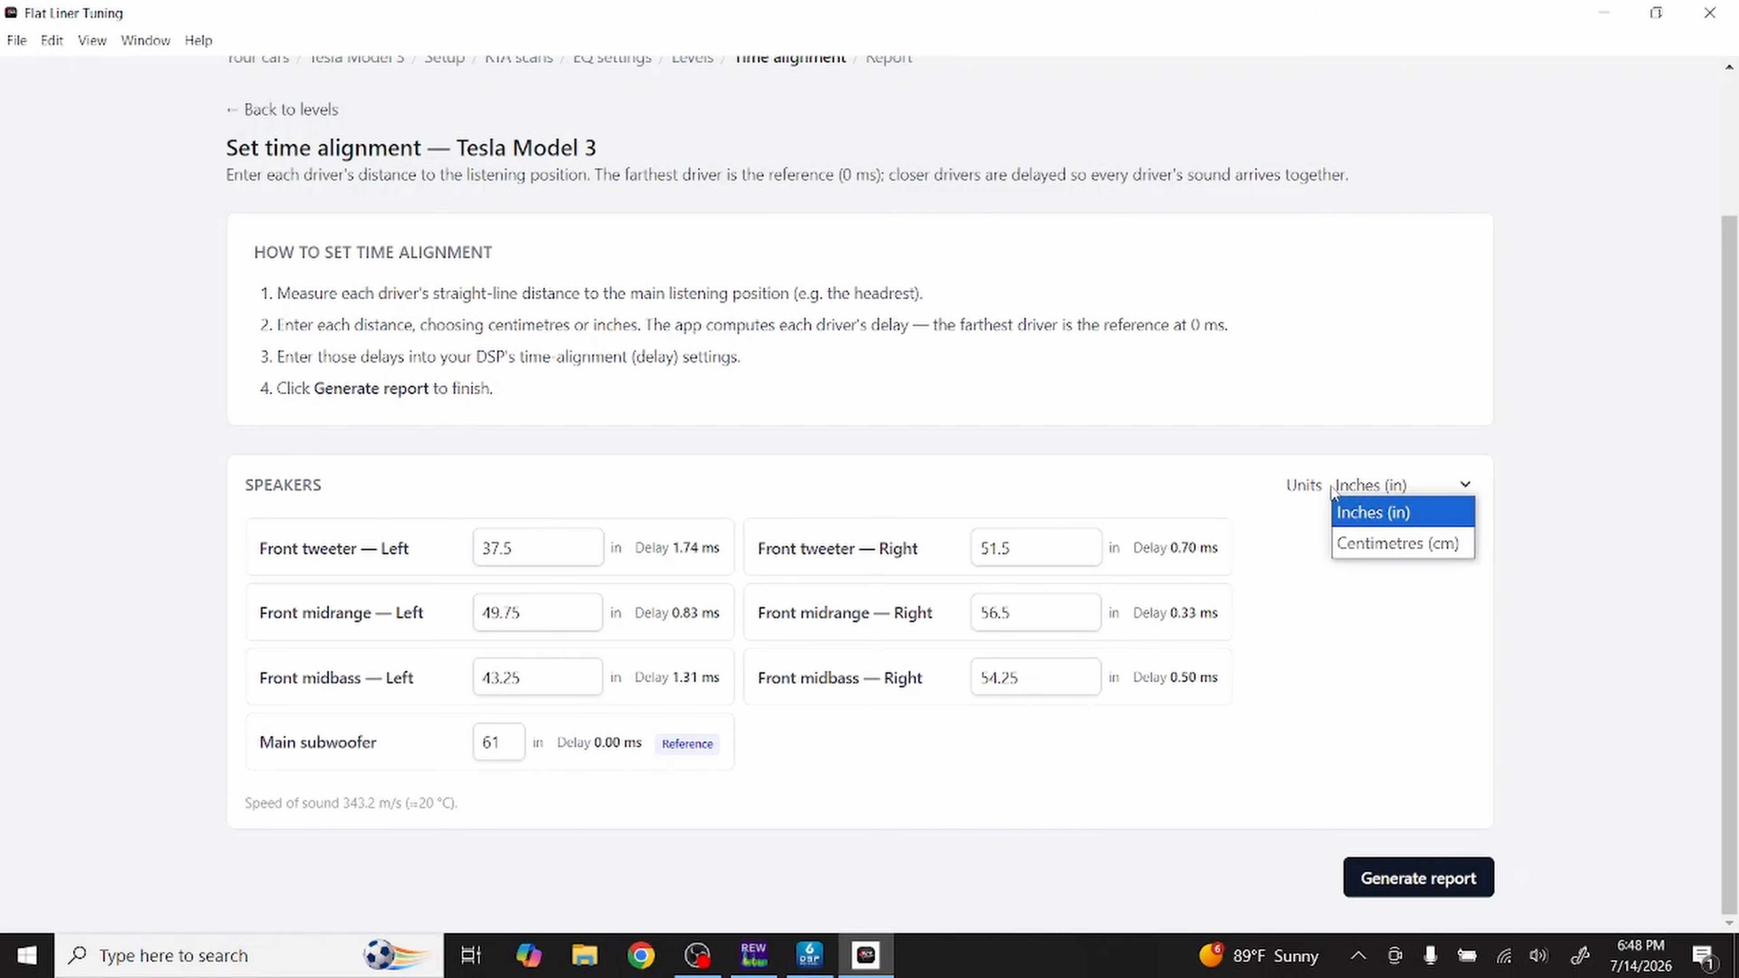
left_click(1176, 467)
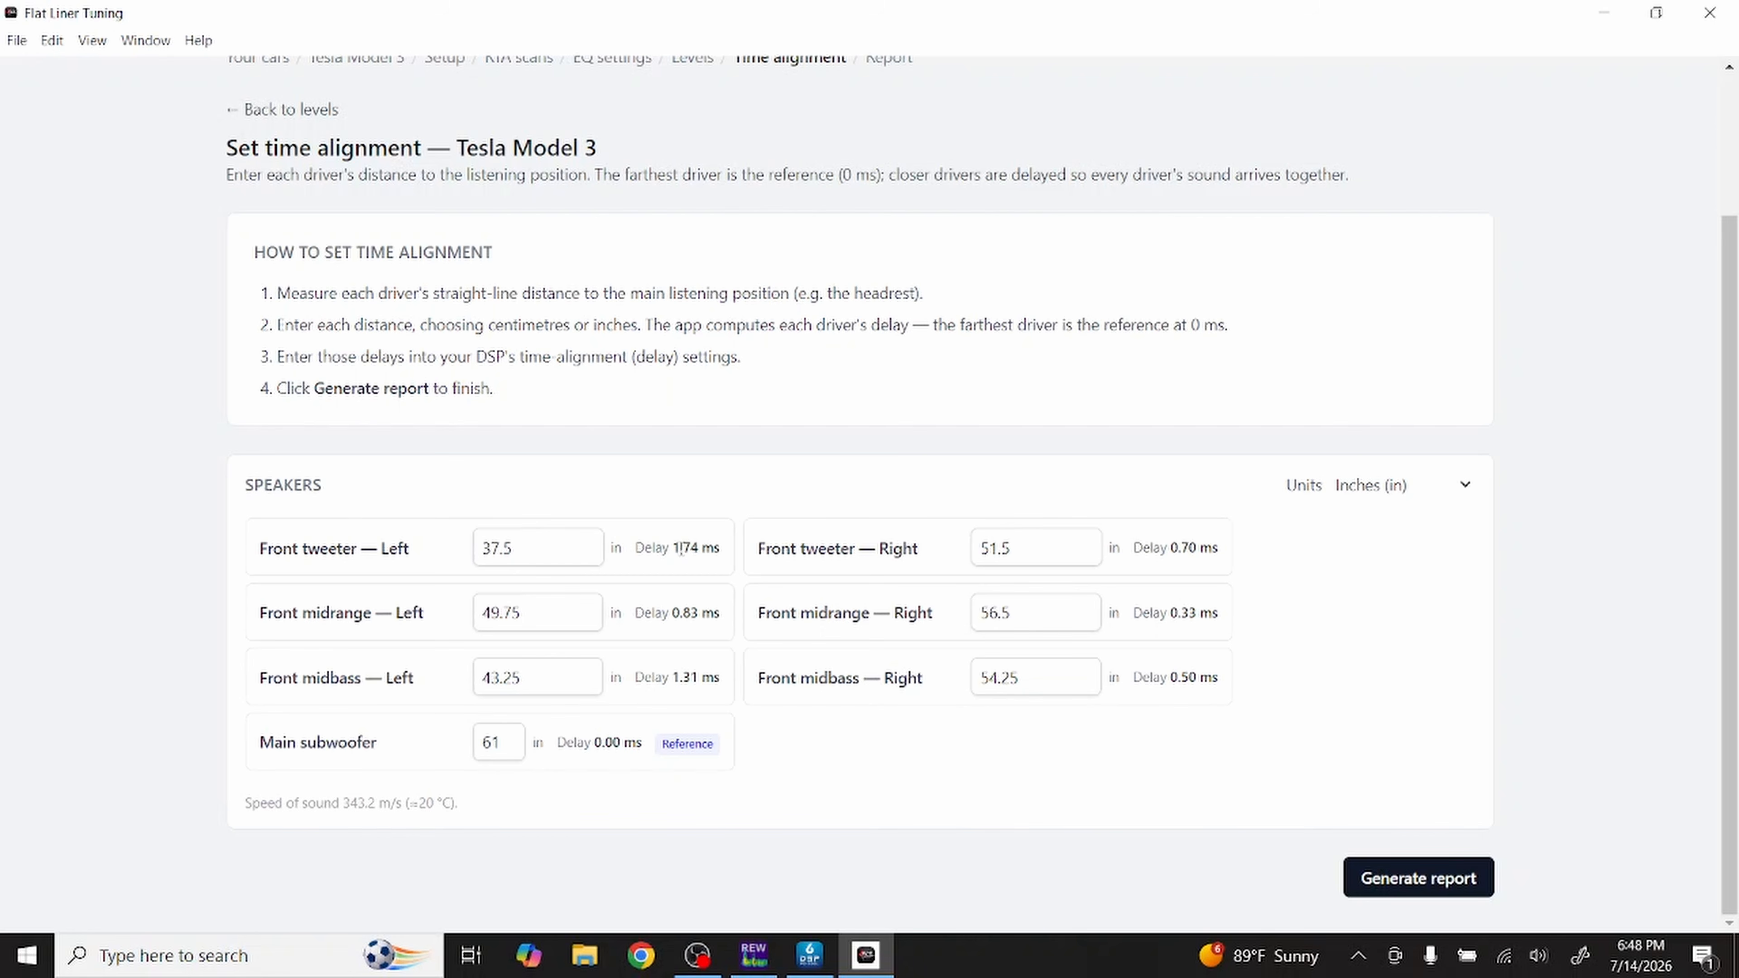
left_click_drag(672, 548, 700, 546)
left_click(701, 539)
Step: Switch to DSP PC-Tool 6 and, in the output time alignment, set the Front L High delay to 1.74 ms
key("alt+Tab")
key("alt+Tab")
key("alt+Tab")
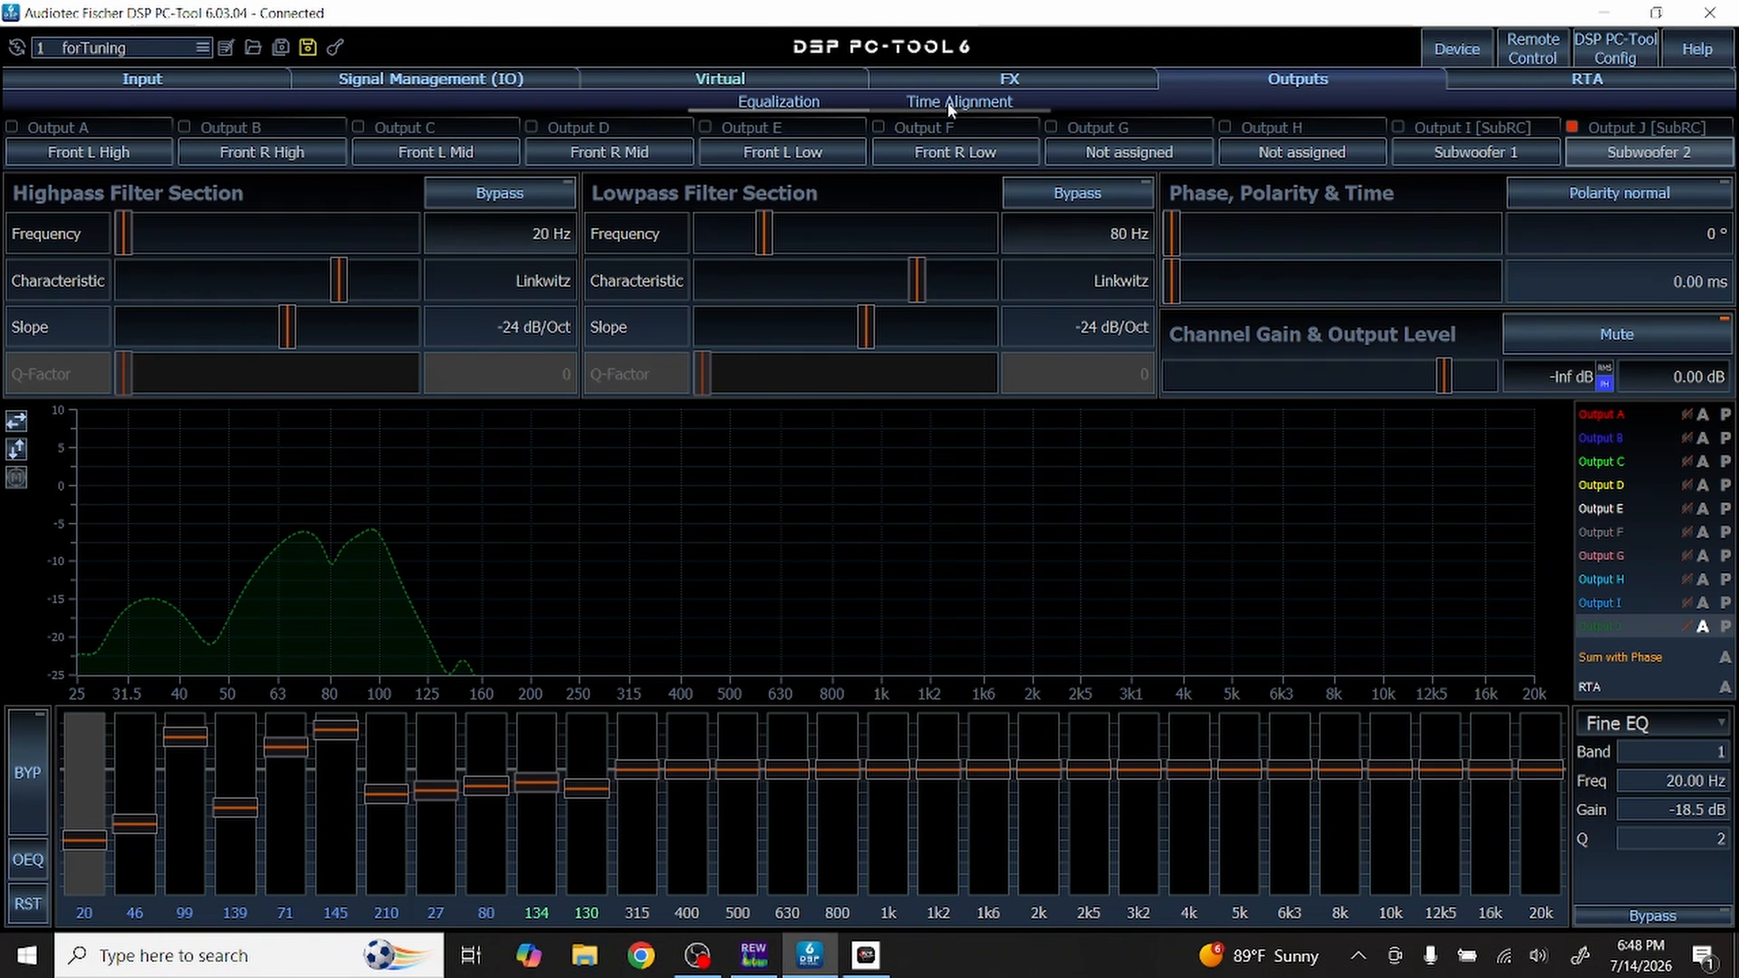
left_click(951, 106)
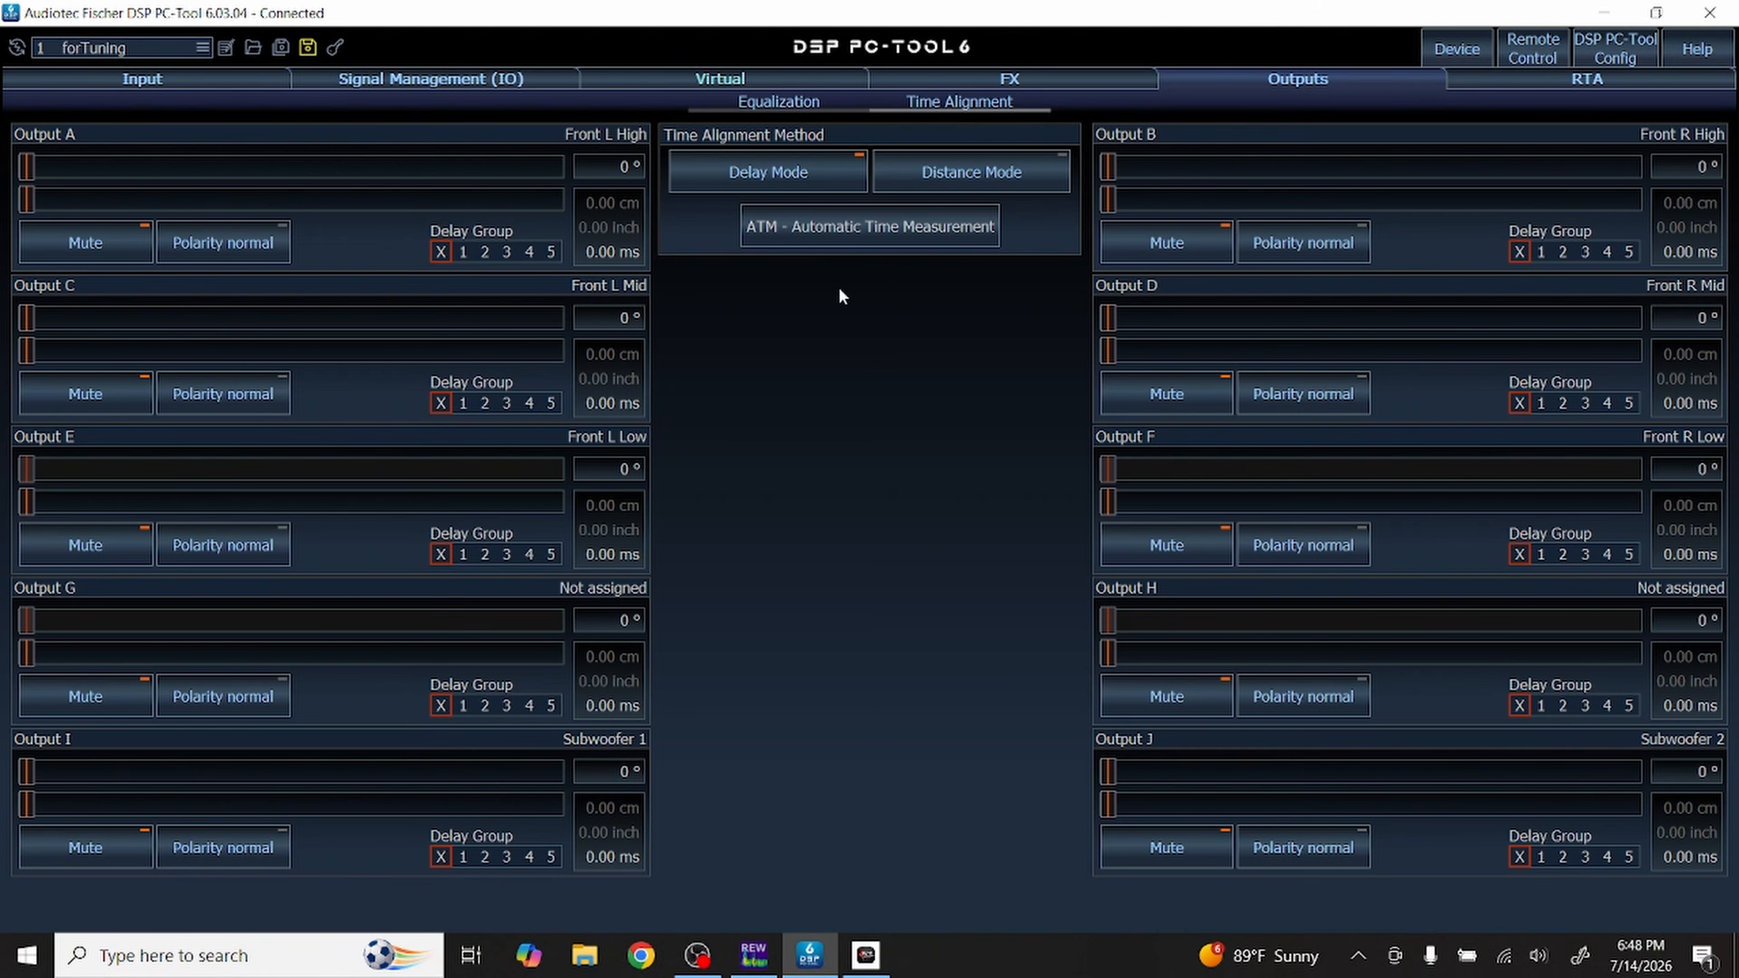
key("alt+Tab")
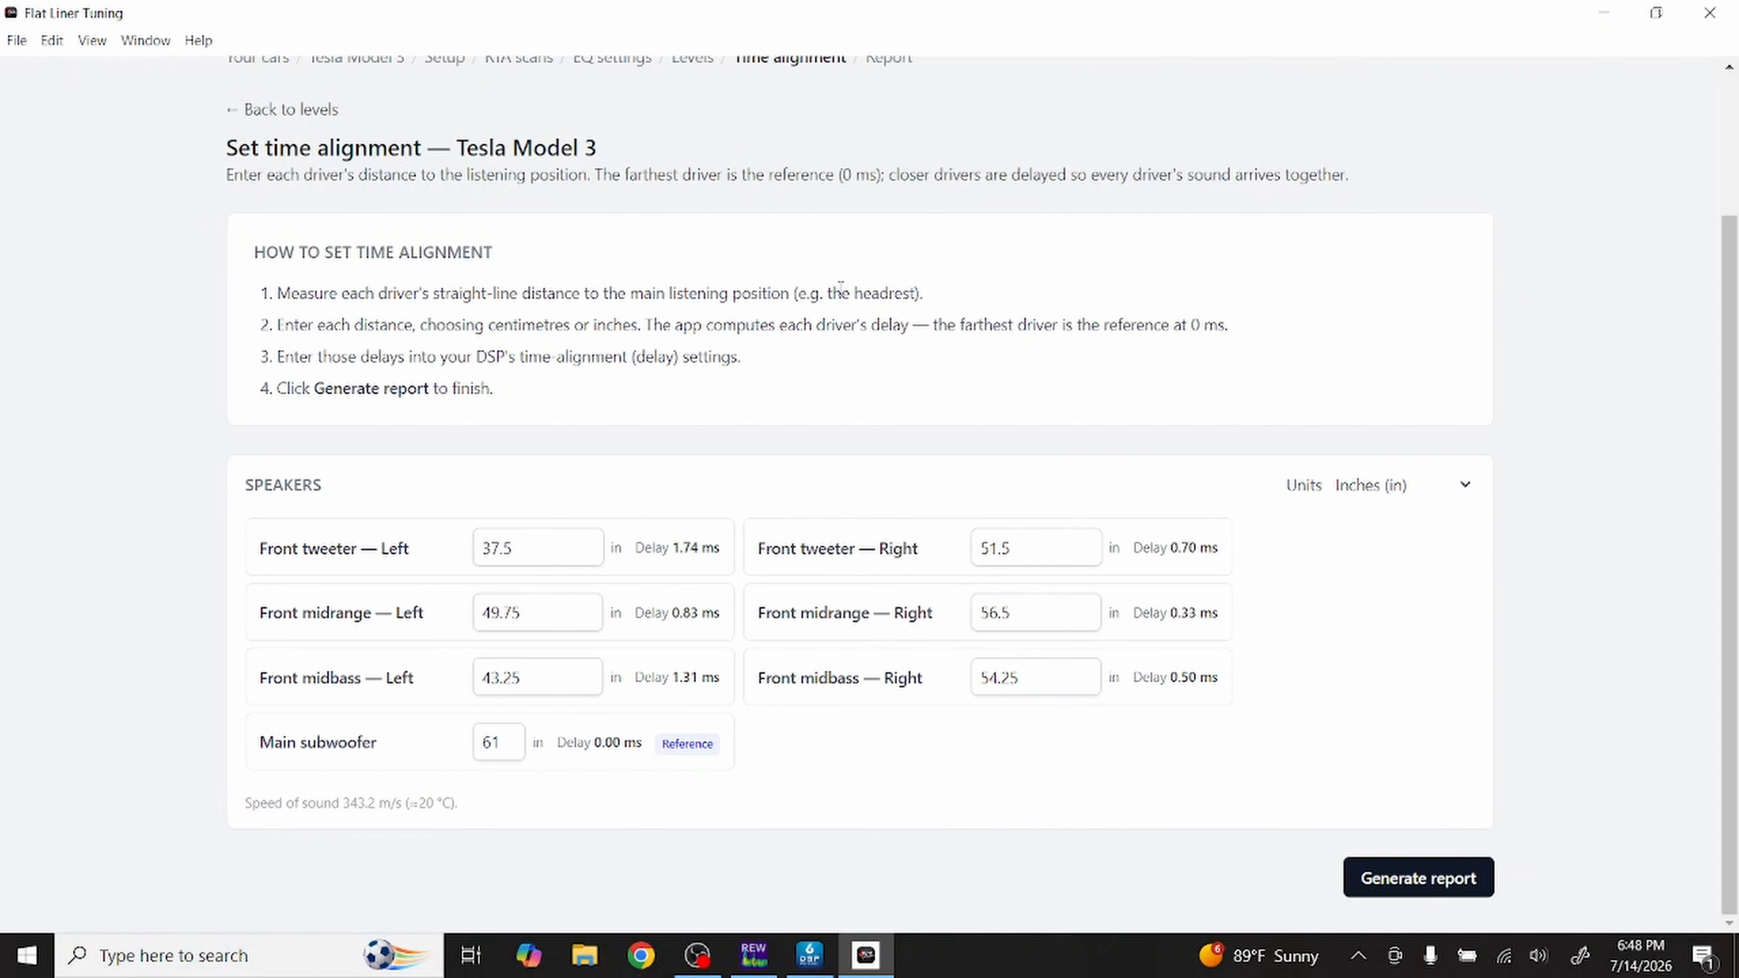
key("alt+Tab")
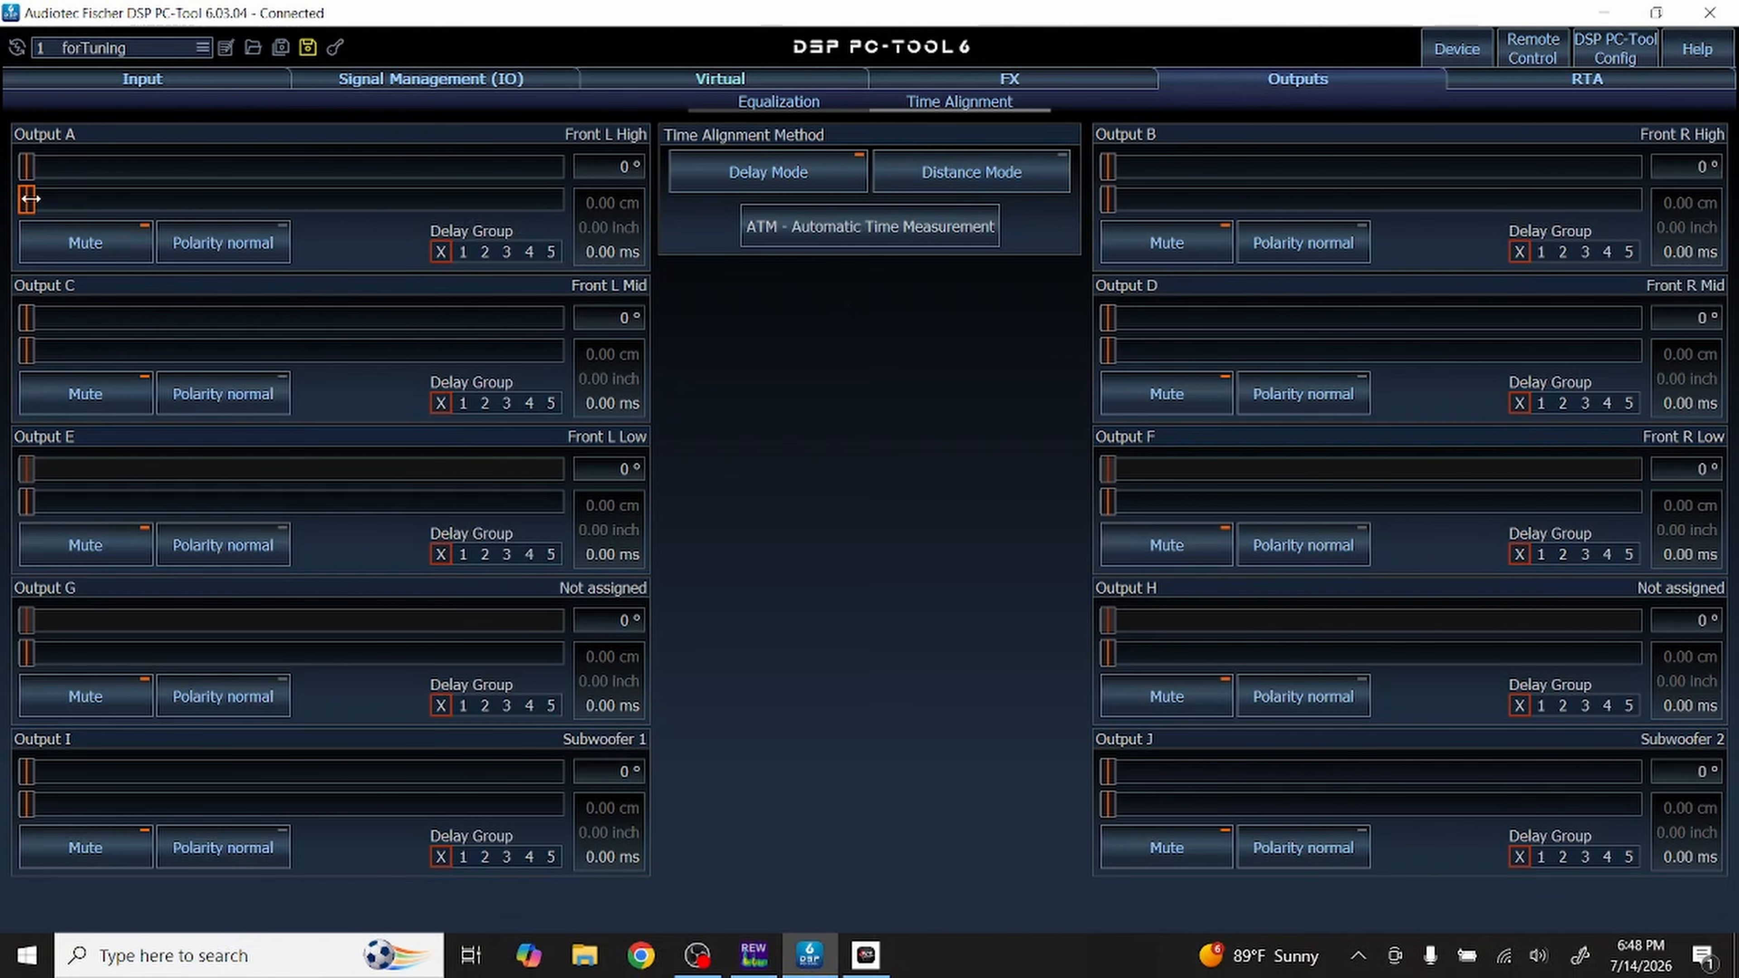
left_click_drag(26, 200, 113, 197)
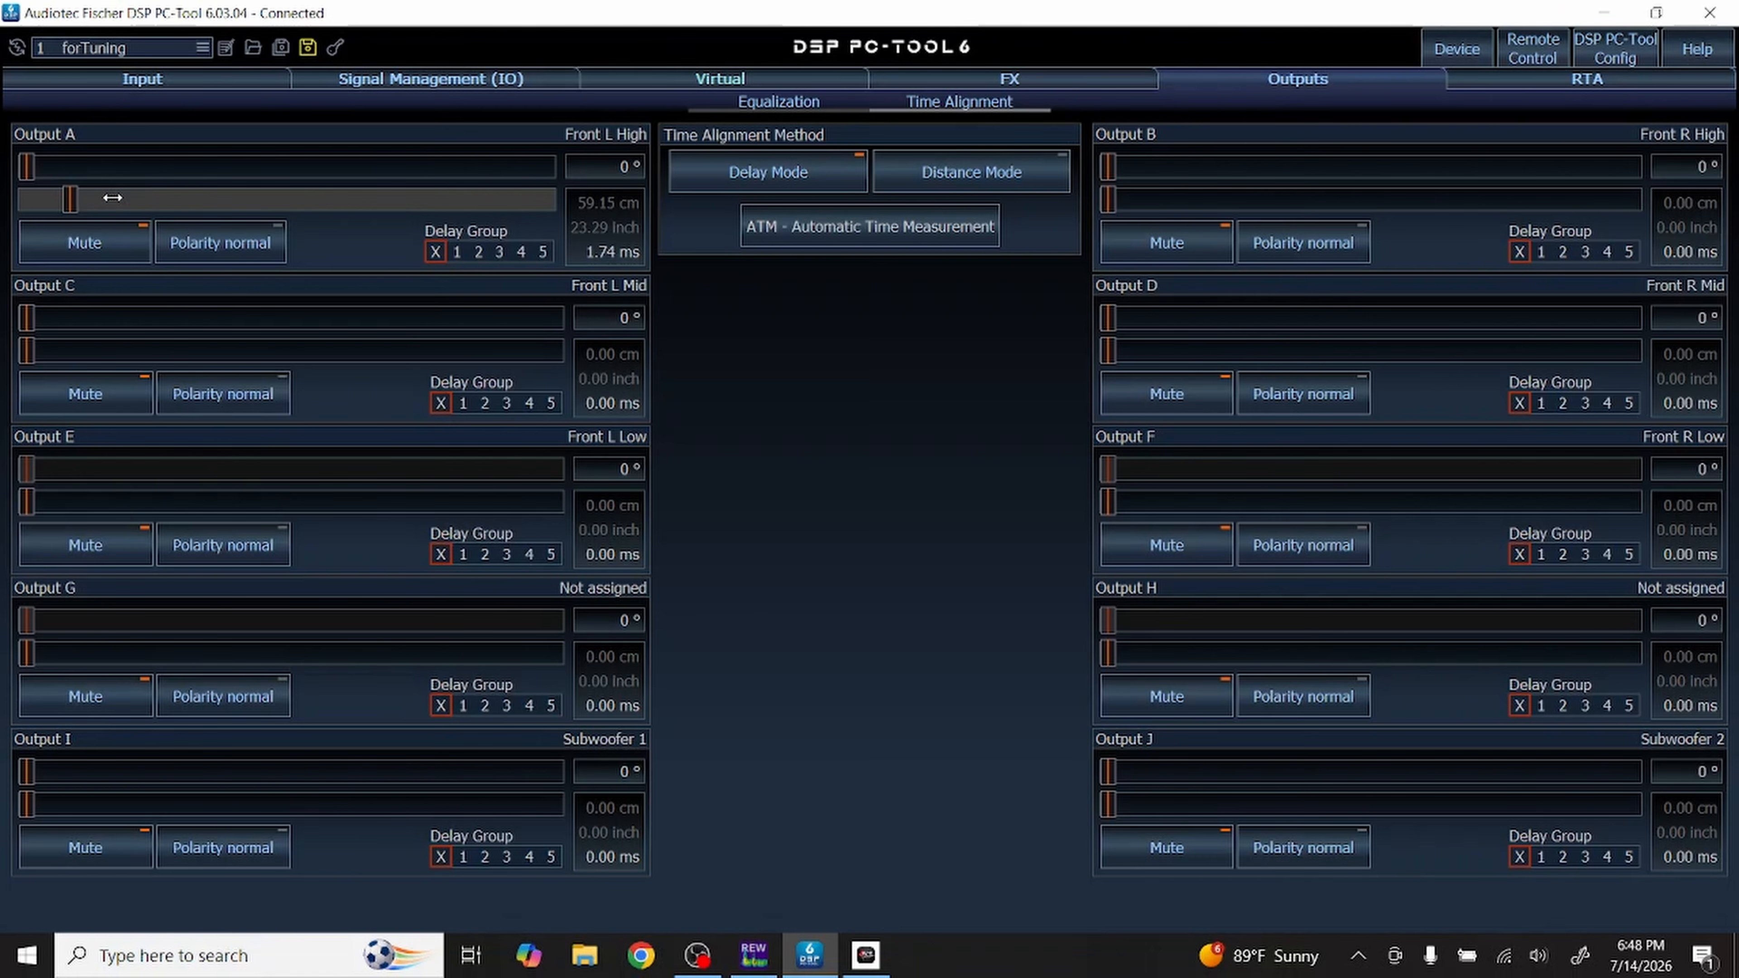
Step: Check the calculated left midrange delay in Flat Liner Tuning and set Front L Mid to 0.83 ms in the DSP
key("alt+Tab")
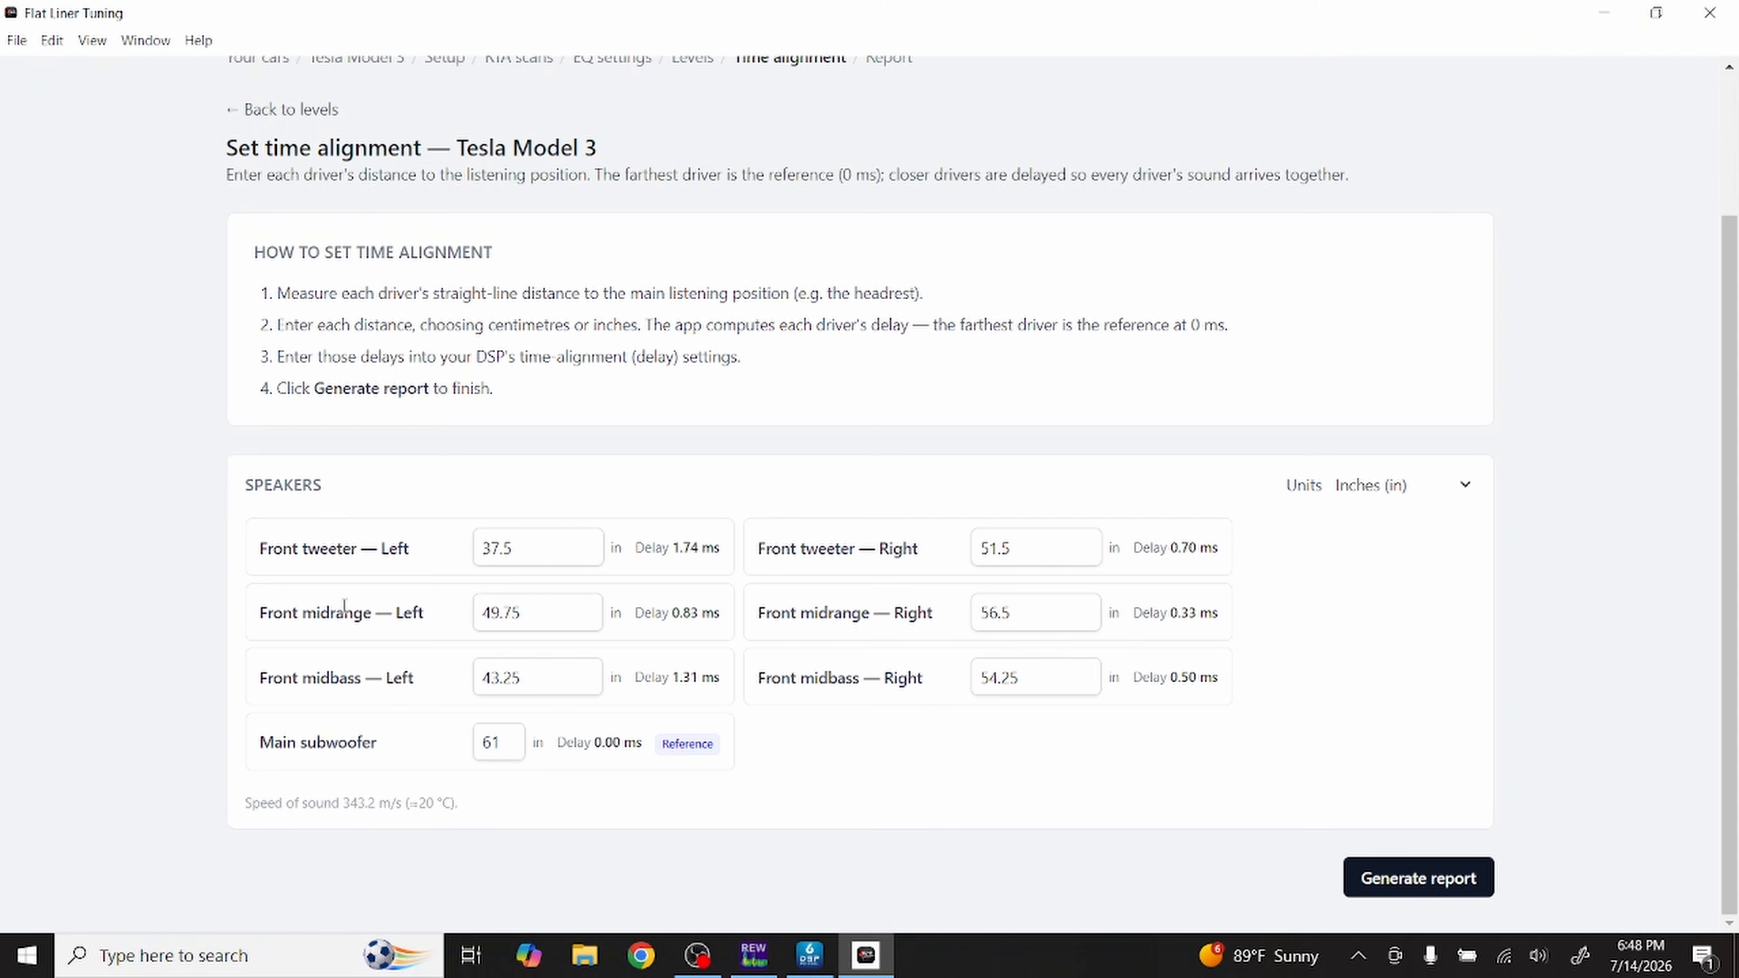
key("alt+Tab")
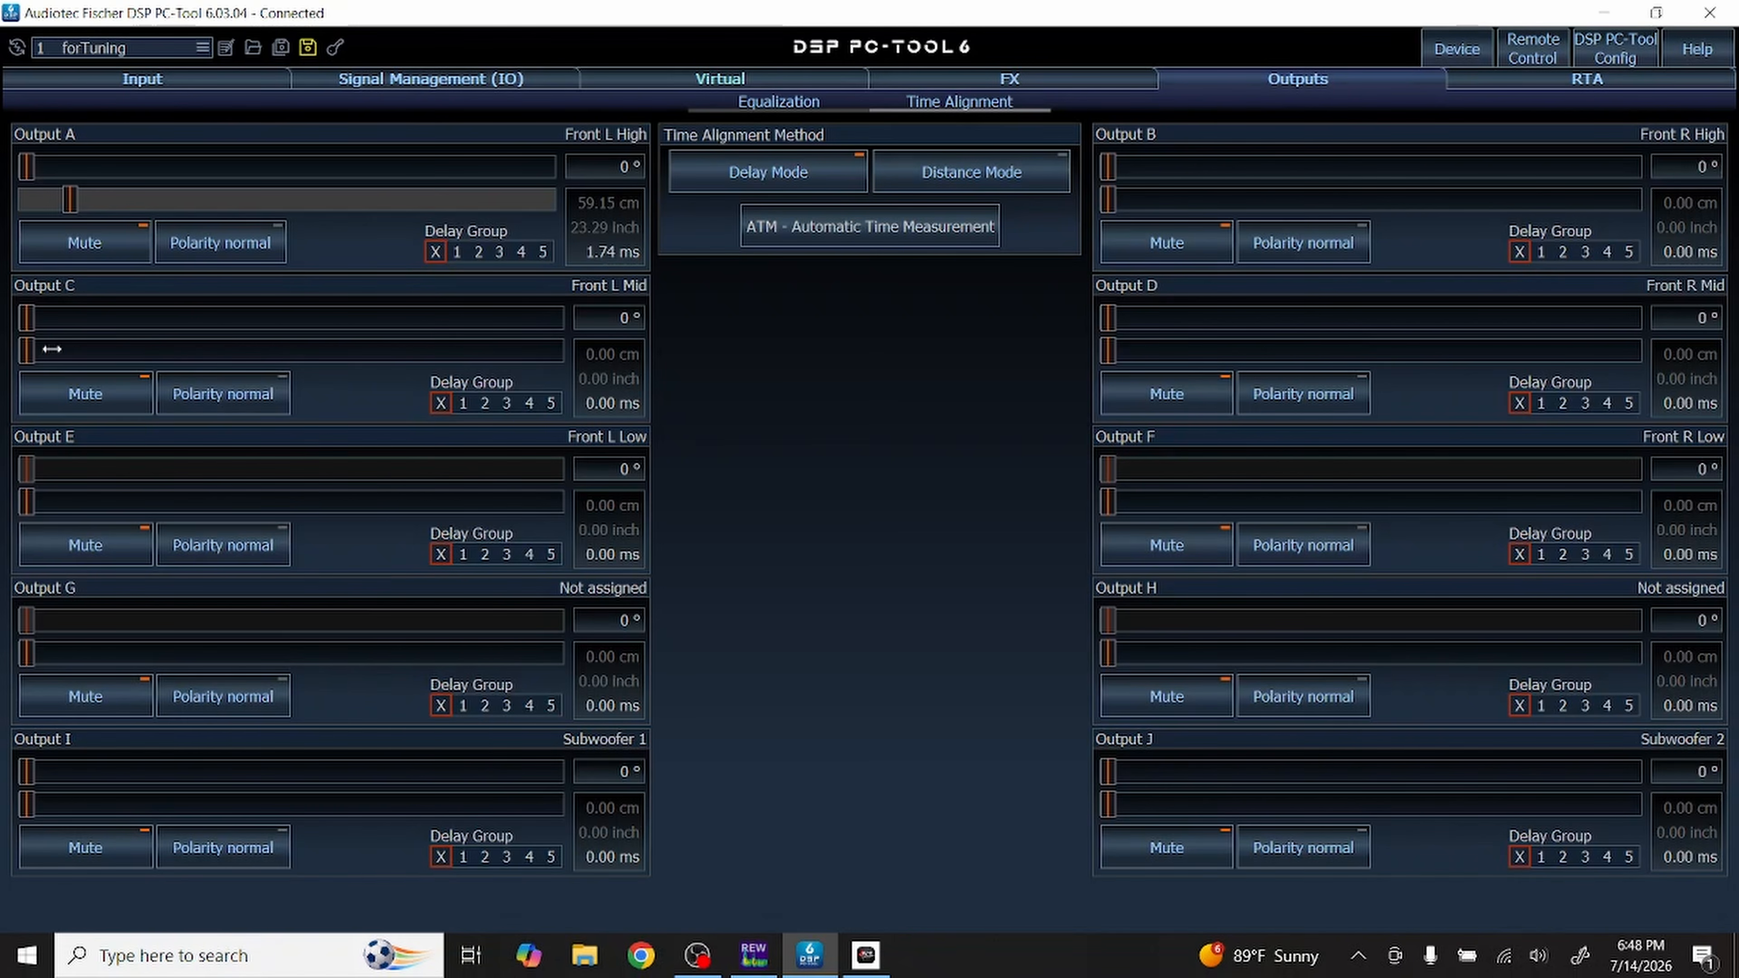
left_click_drag(27, 349, 48, 348)
Step: Look up the left midbass delay in Flat Liner Tuning and set the Front L Low delay to 1.31 ms in the DSP
key("alt+Tab")
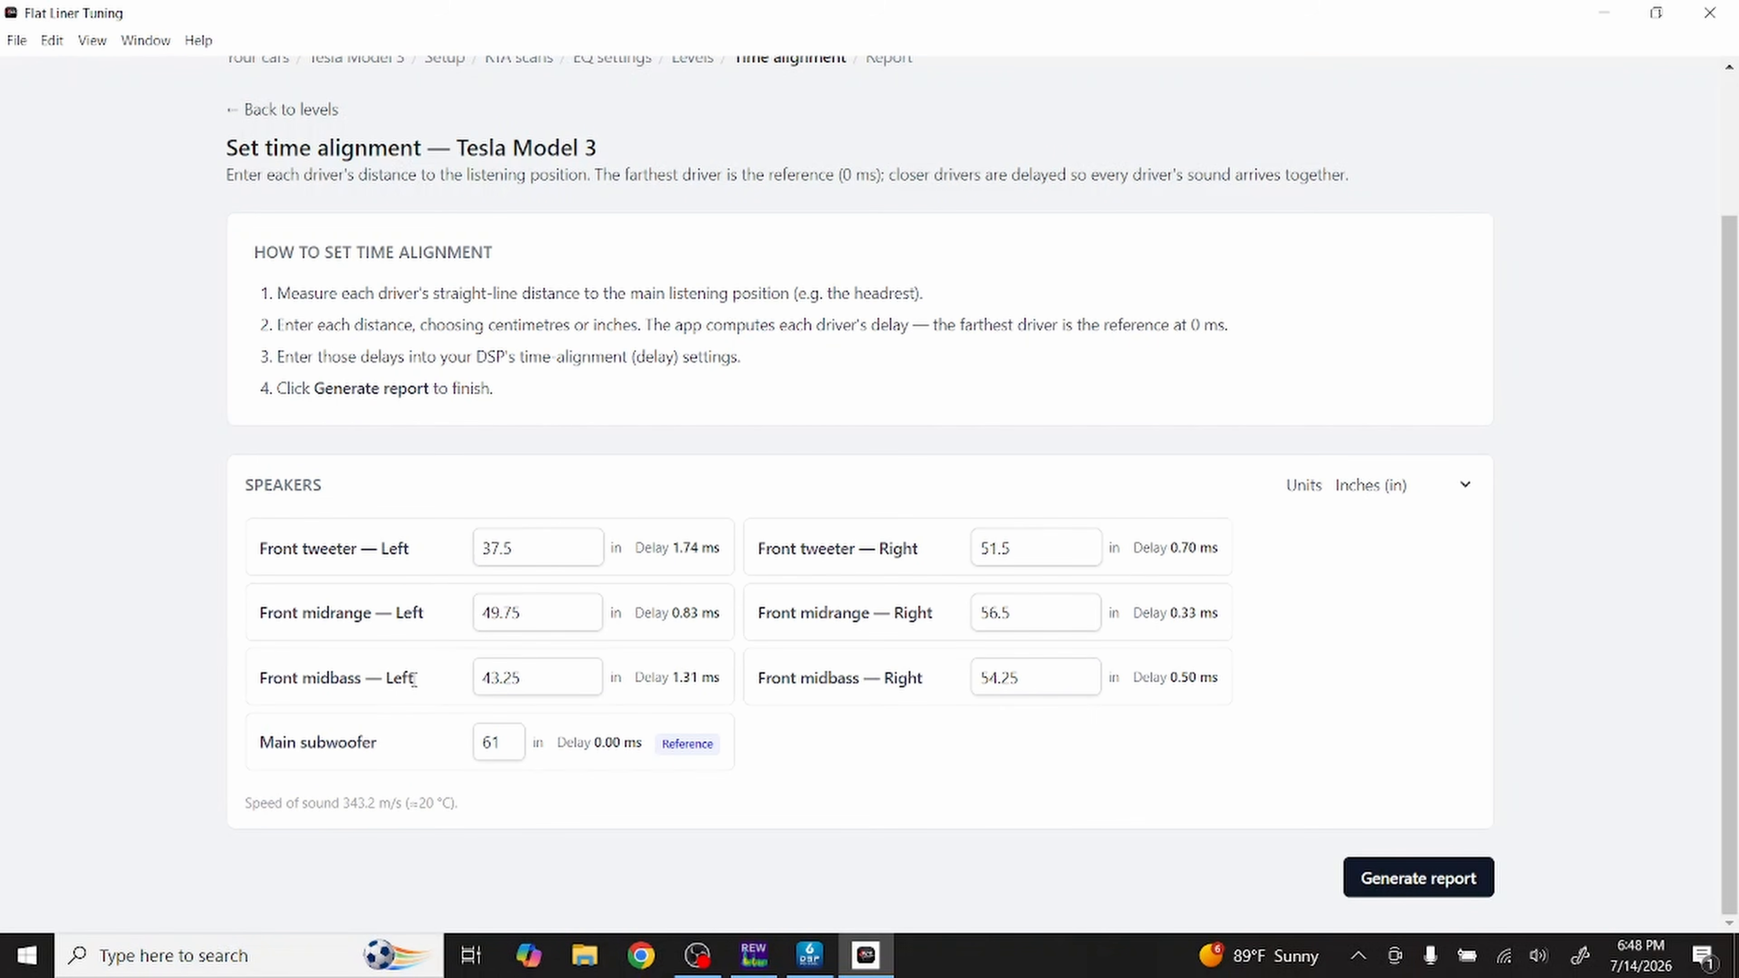
key("alt+Tab")
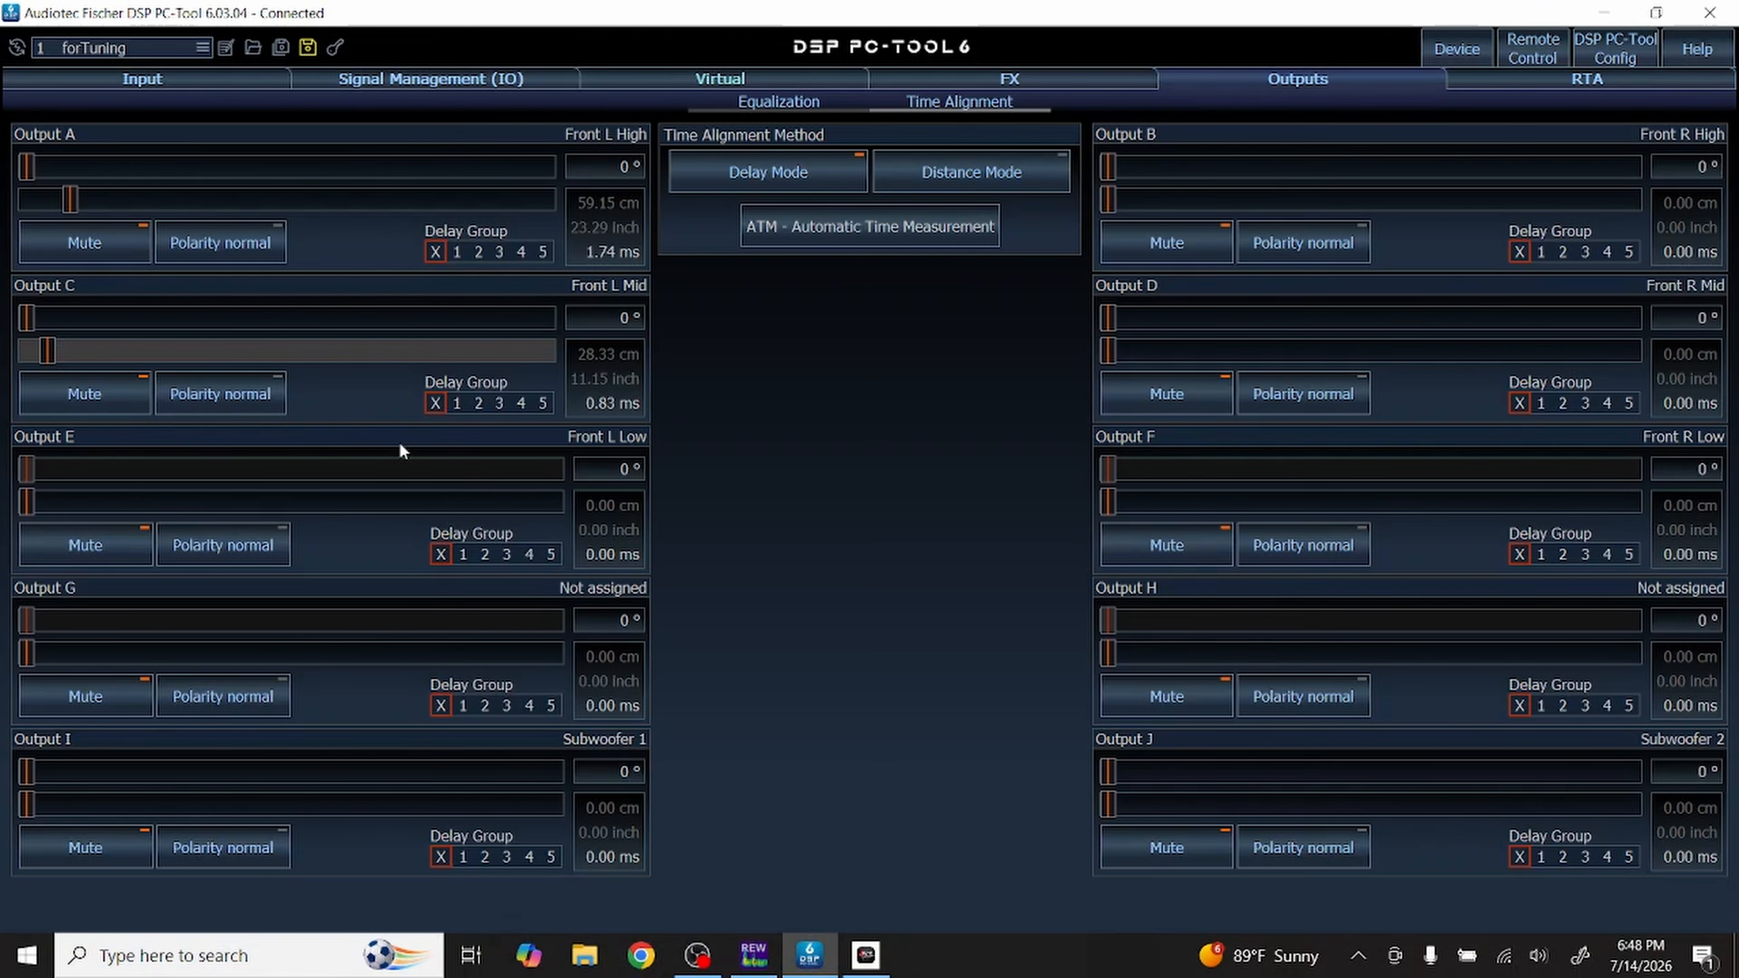
left_click(72, 496)
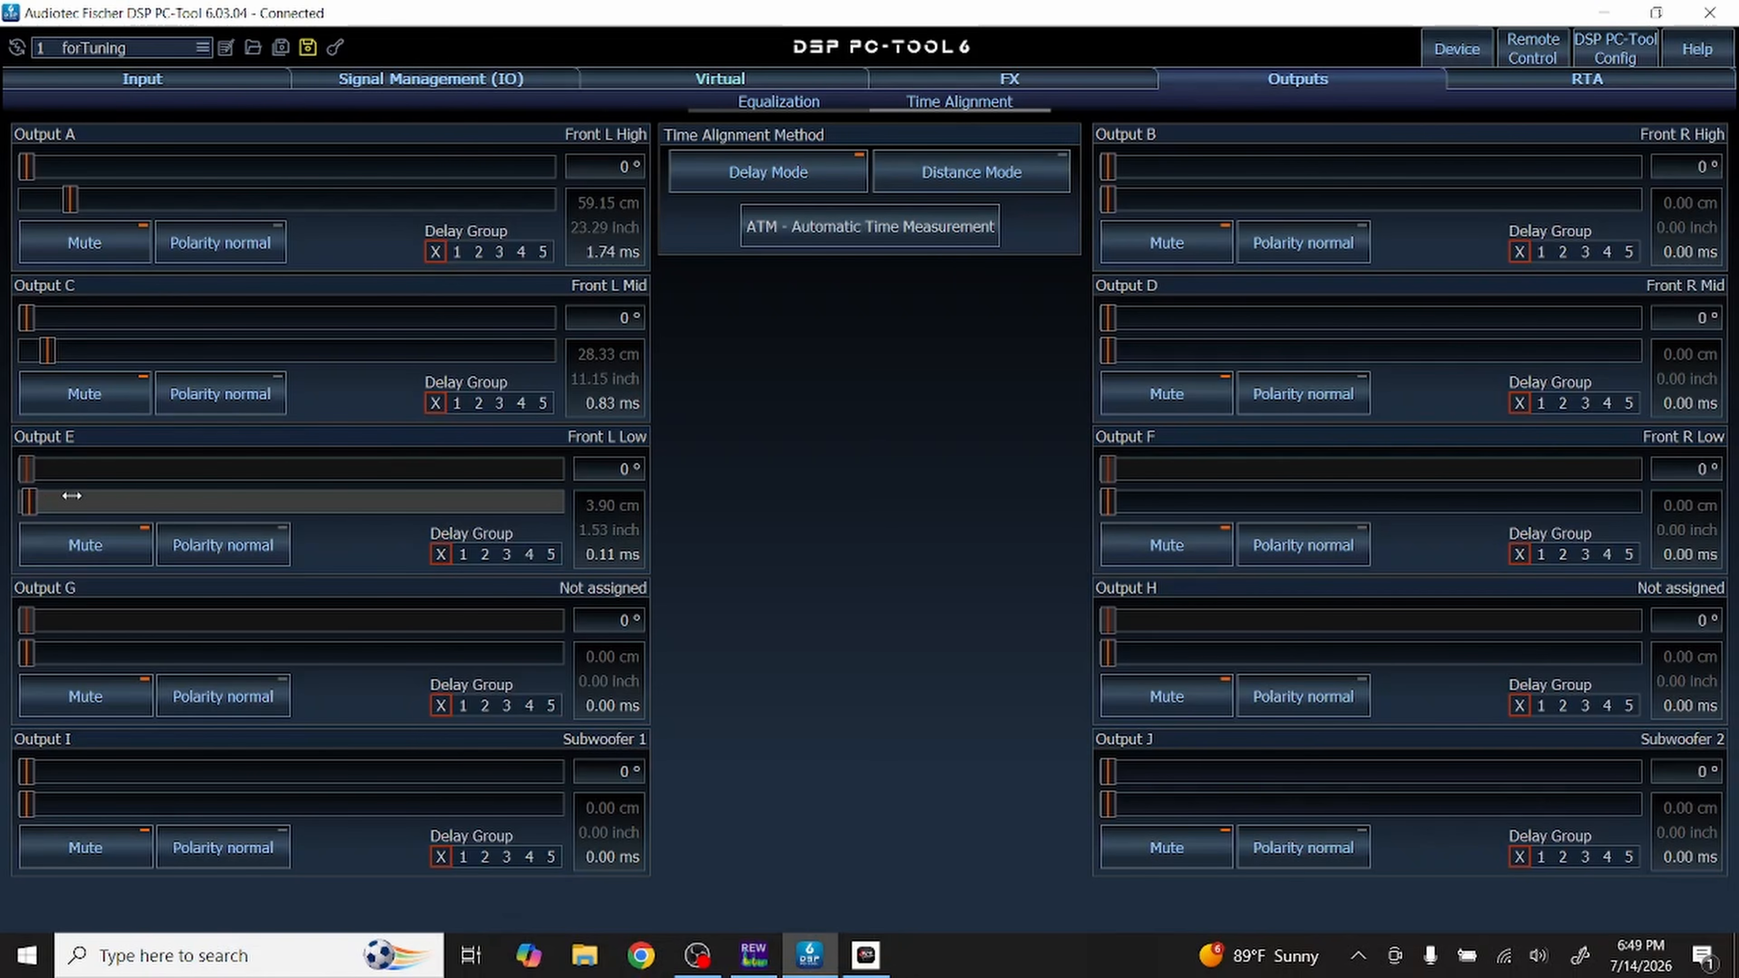
key("Right")
key("Right")
key("Right")
key("Right")
key("Right")
key("Right")
key("Right")
key("Right")
key("Right")
key("Right")
key("Right")
key("Right")
key("Right")
key("Right")
key("Right")
key("Right")
left_click_drag(38, 503, 64, 498)
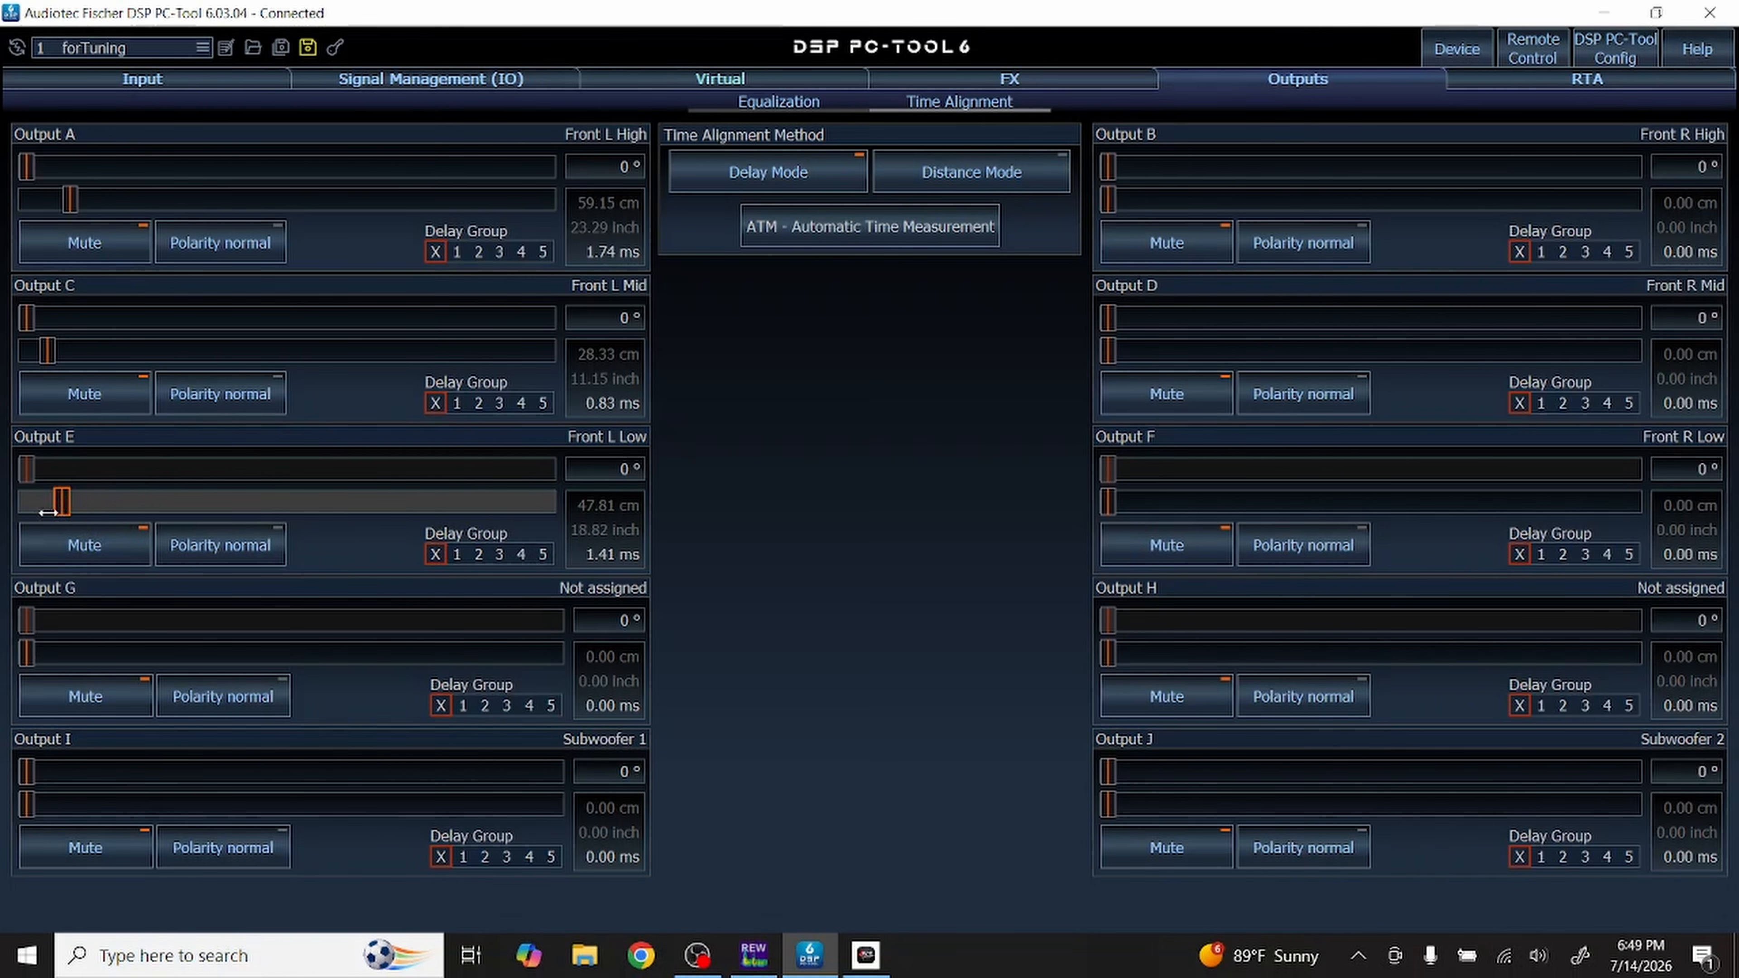
left_click(29, 505)
left_click(29, 505)
left_click(30, 505)
left_click(29, 505)
left_click(30, 505)
left_click(29, 505)
left_click(29, 505)
left_click(30, 505)
left_click(29, 505)
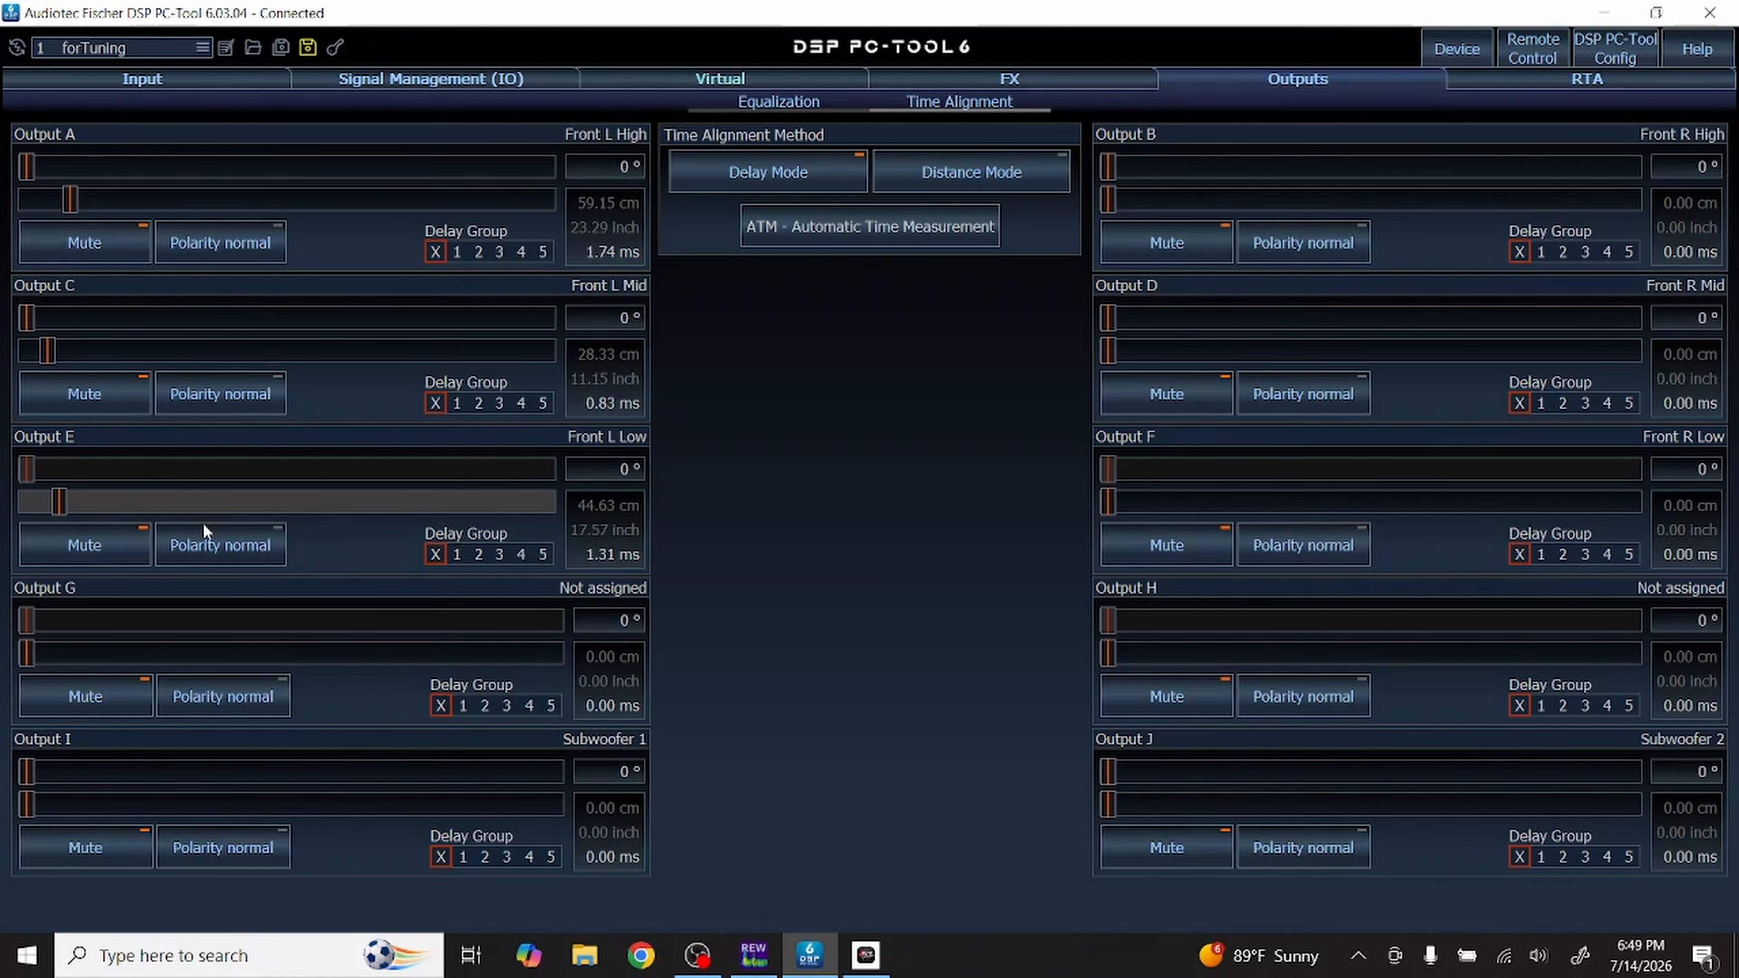
Step: Consult the calculated delays in Flat Liner Tuning and set the Front R High delay to 0.70 ms in the DSP
key("alt+Tab")
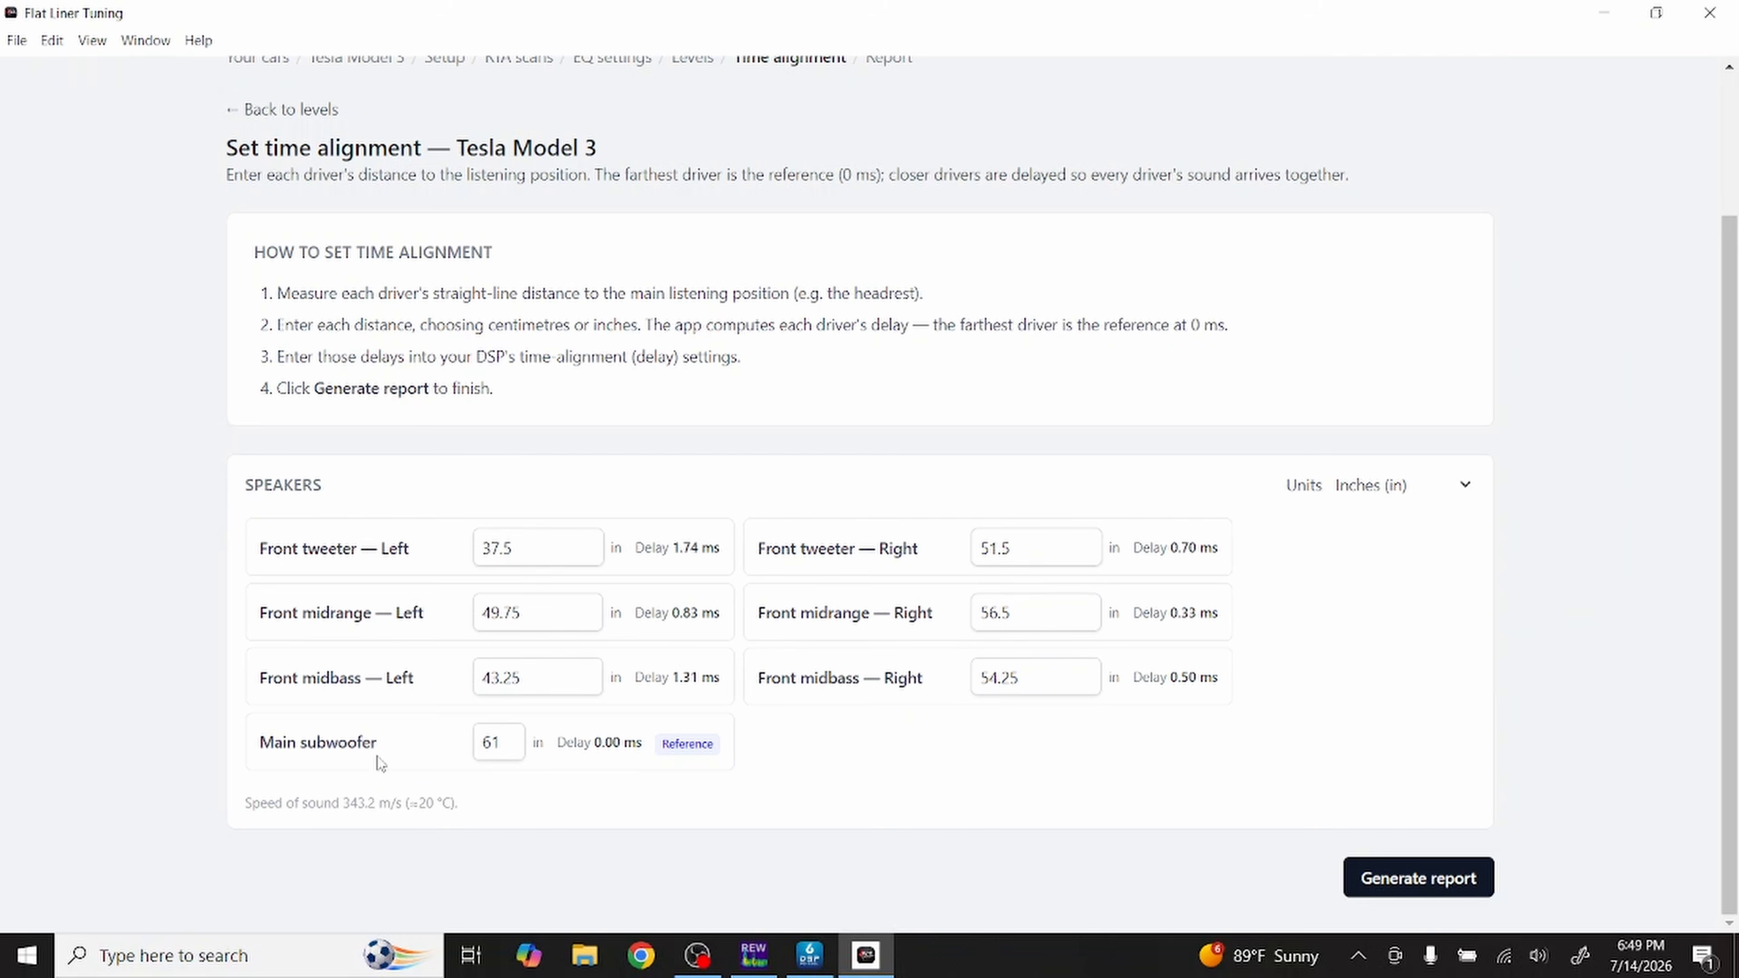
key("alt+Tab")
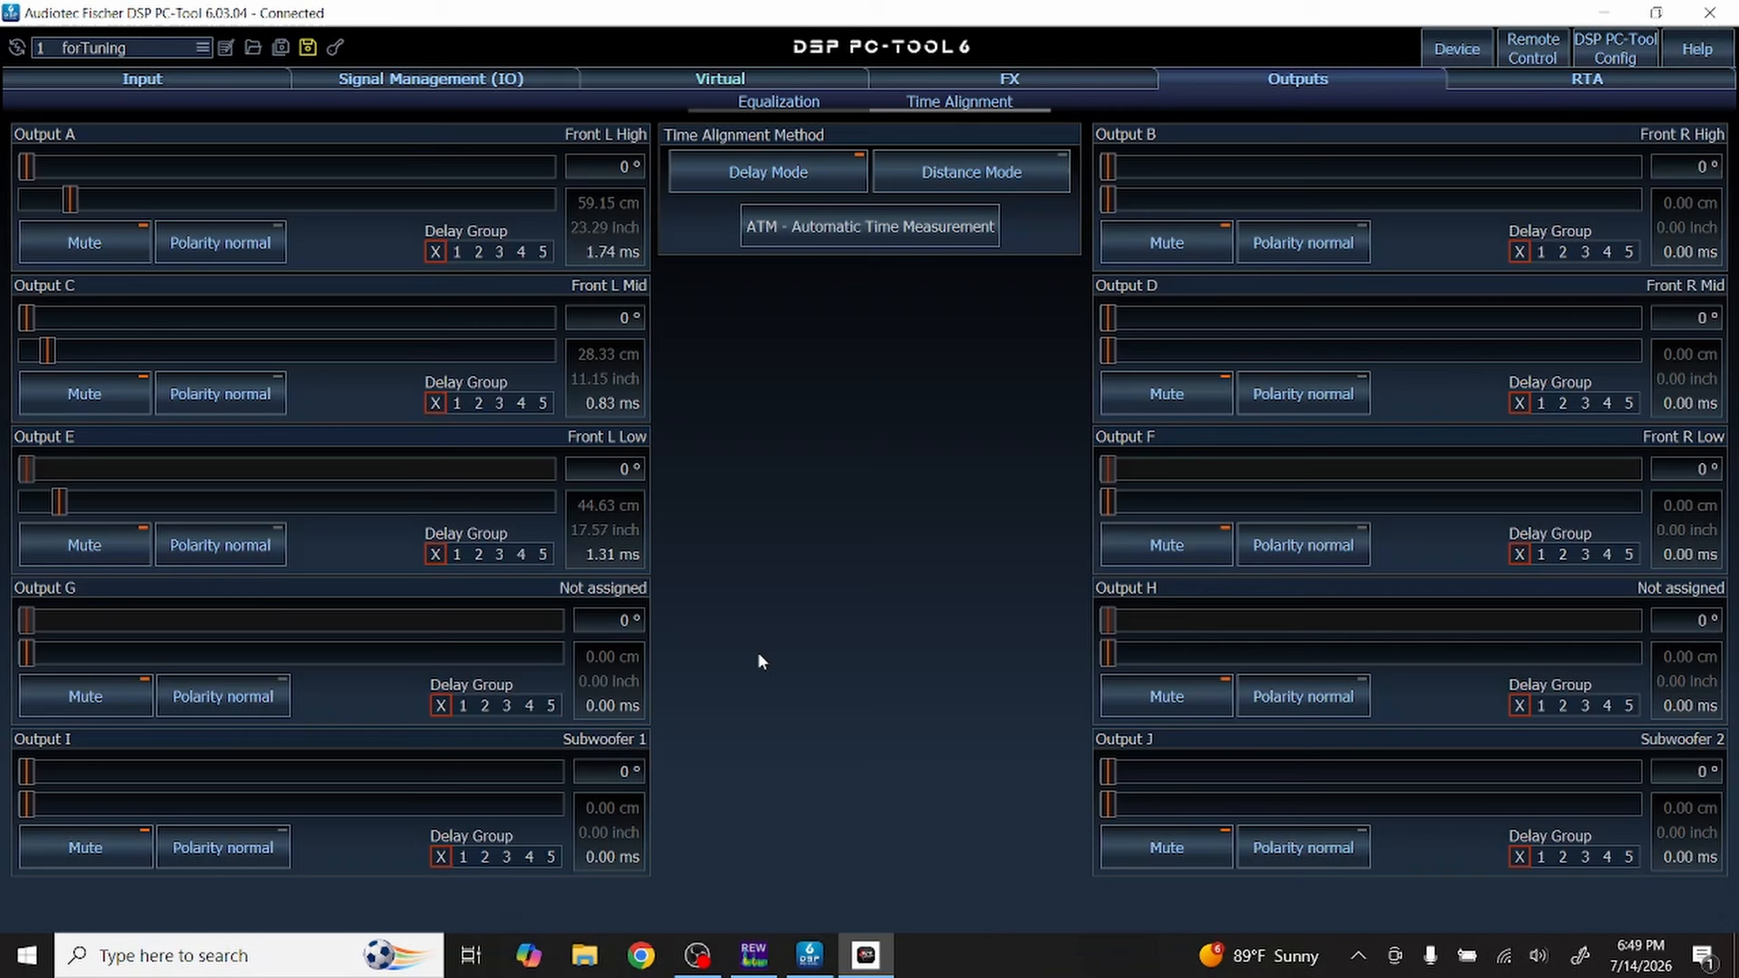
left_click_drag(1104, 198, 1123, 192)
left_click(1109, 202)
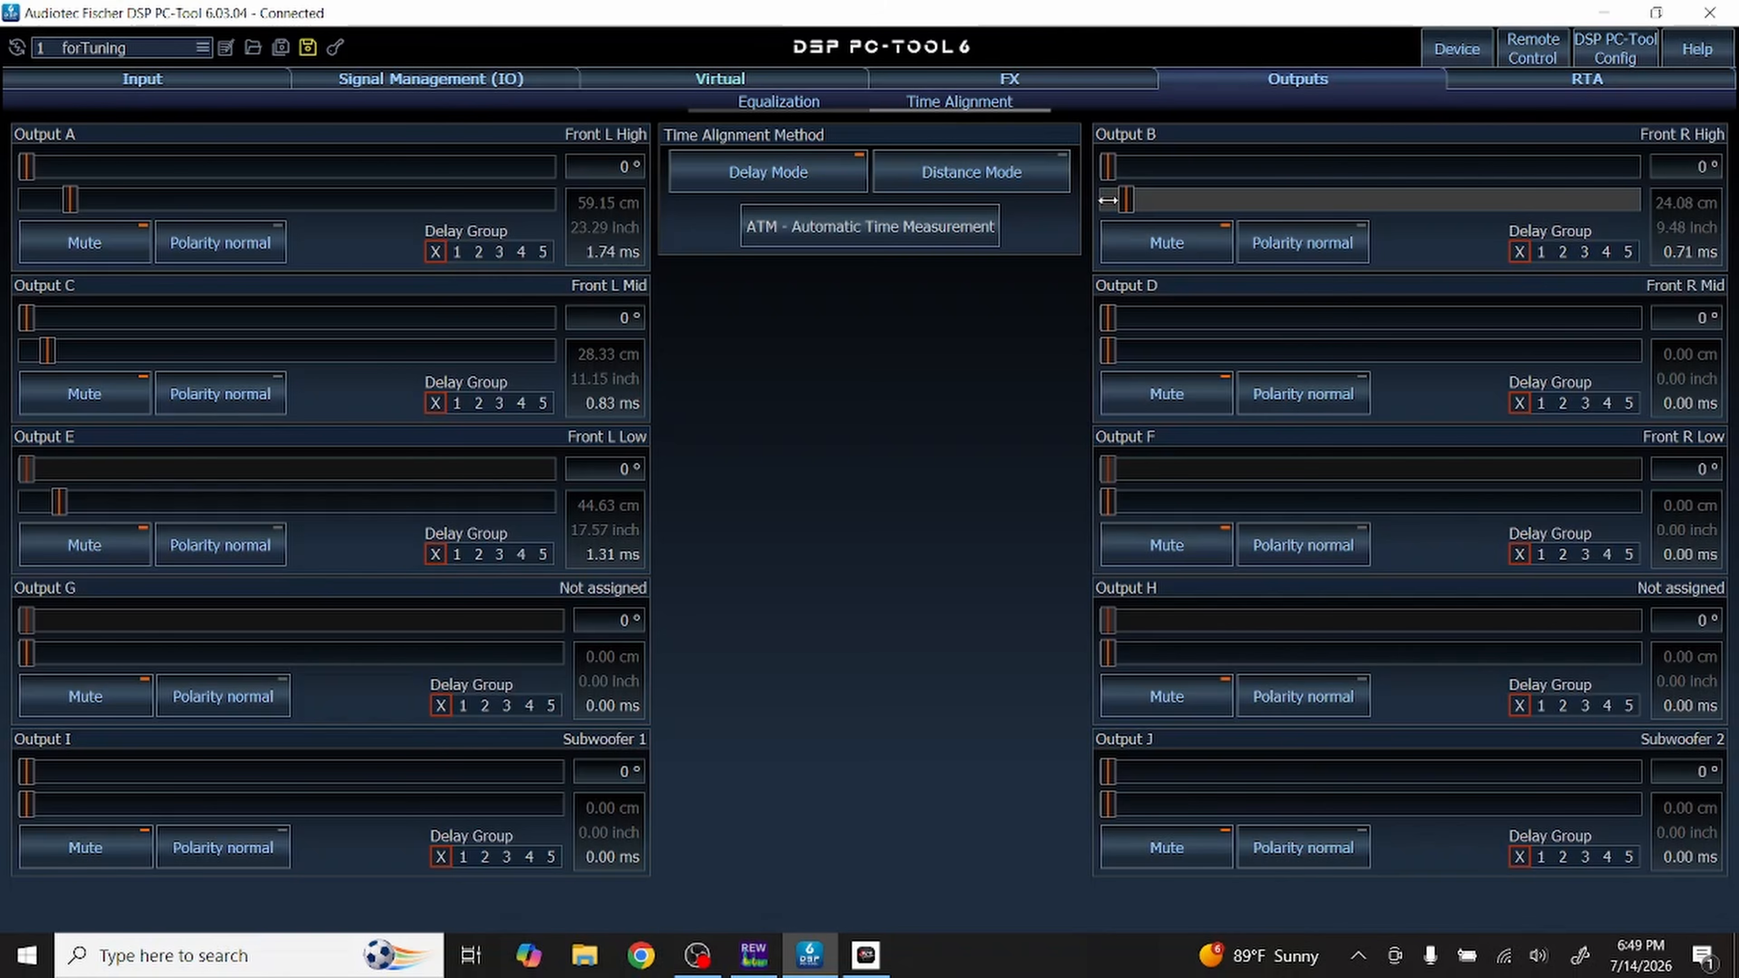
left_click(1109, 202)
Step: Check the right midrange delay in Flat Liner Tuning and set the Front R Mid delay to 0.33 ms in the DSP
key("alt+Tab")
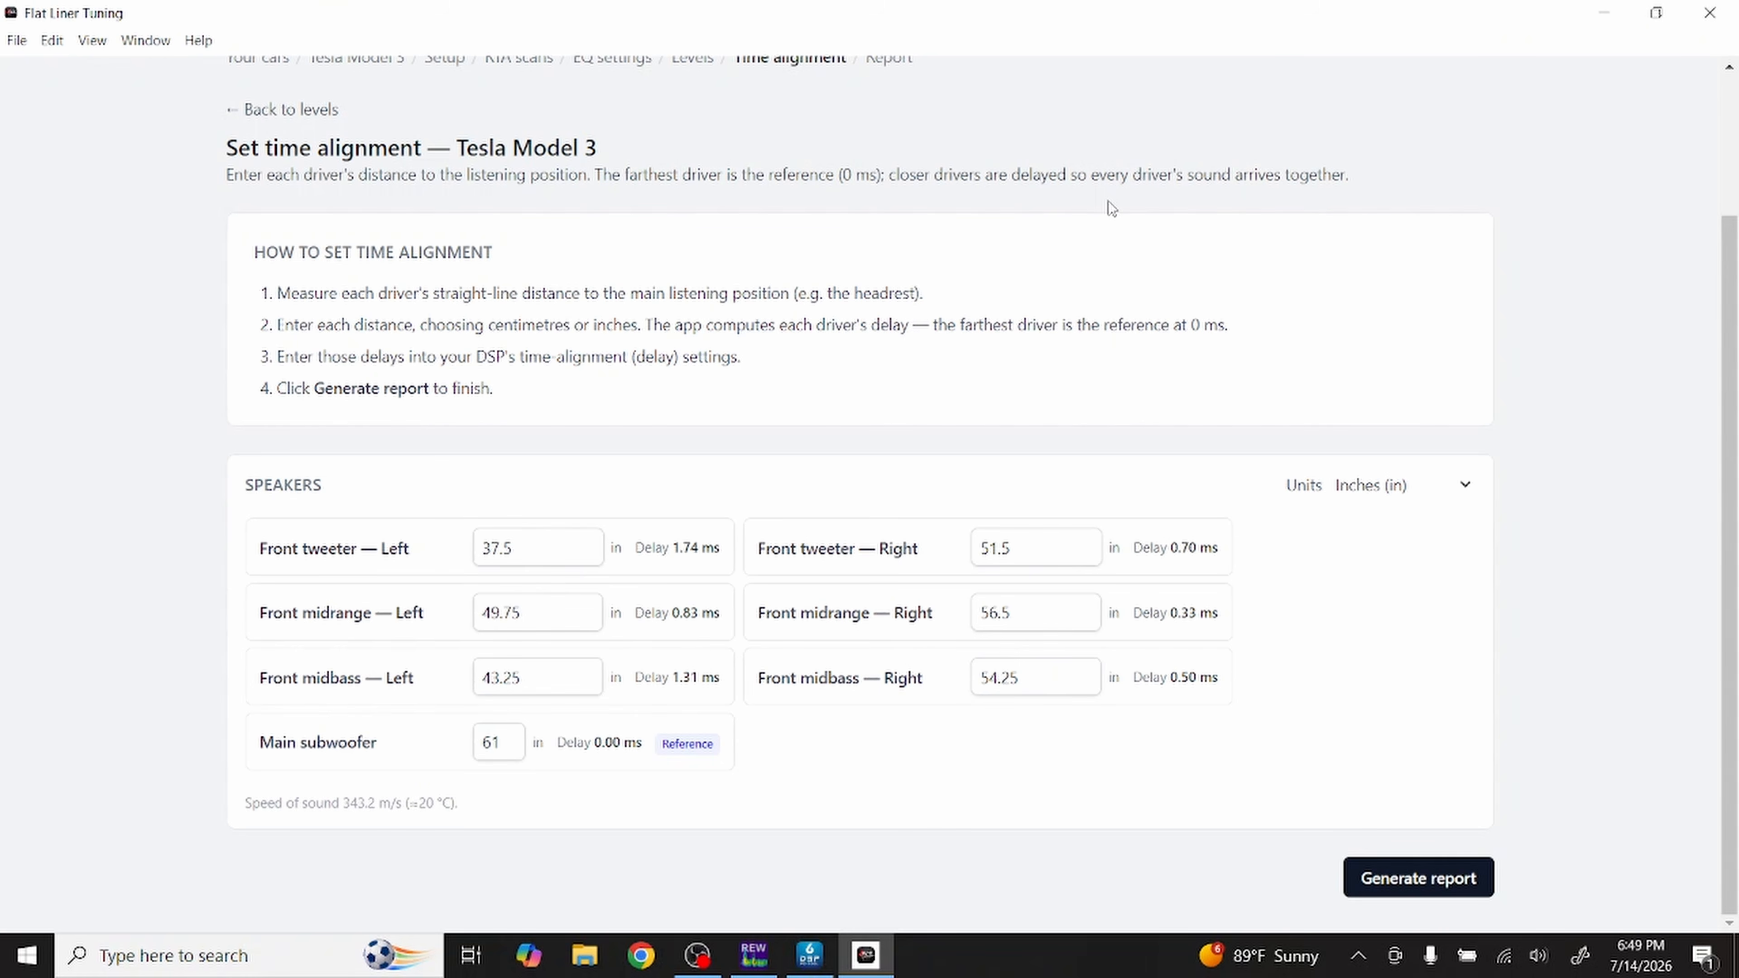
key("alt+Tab")
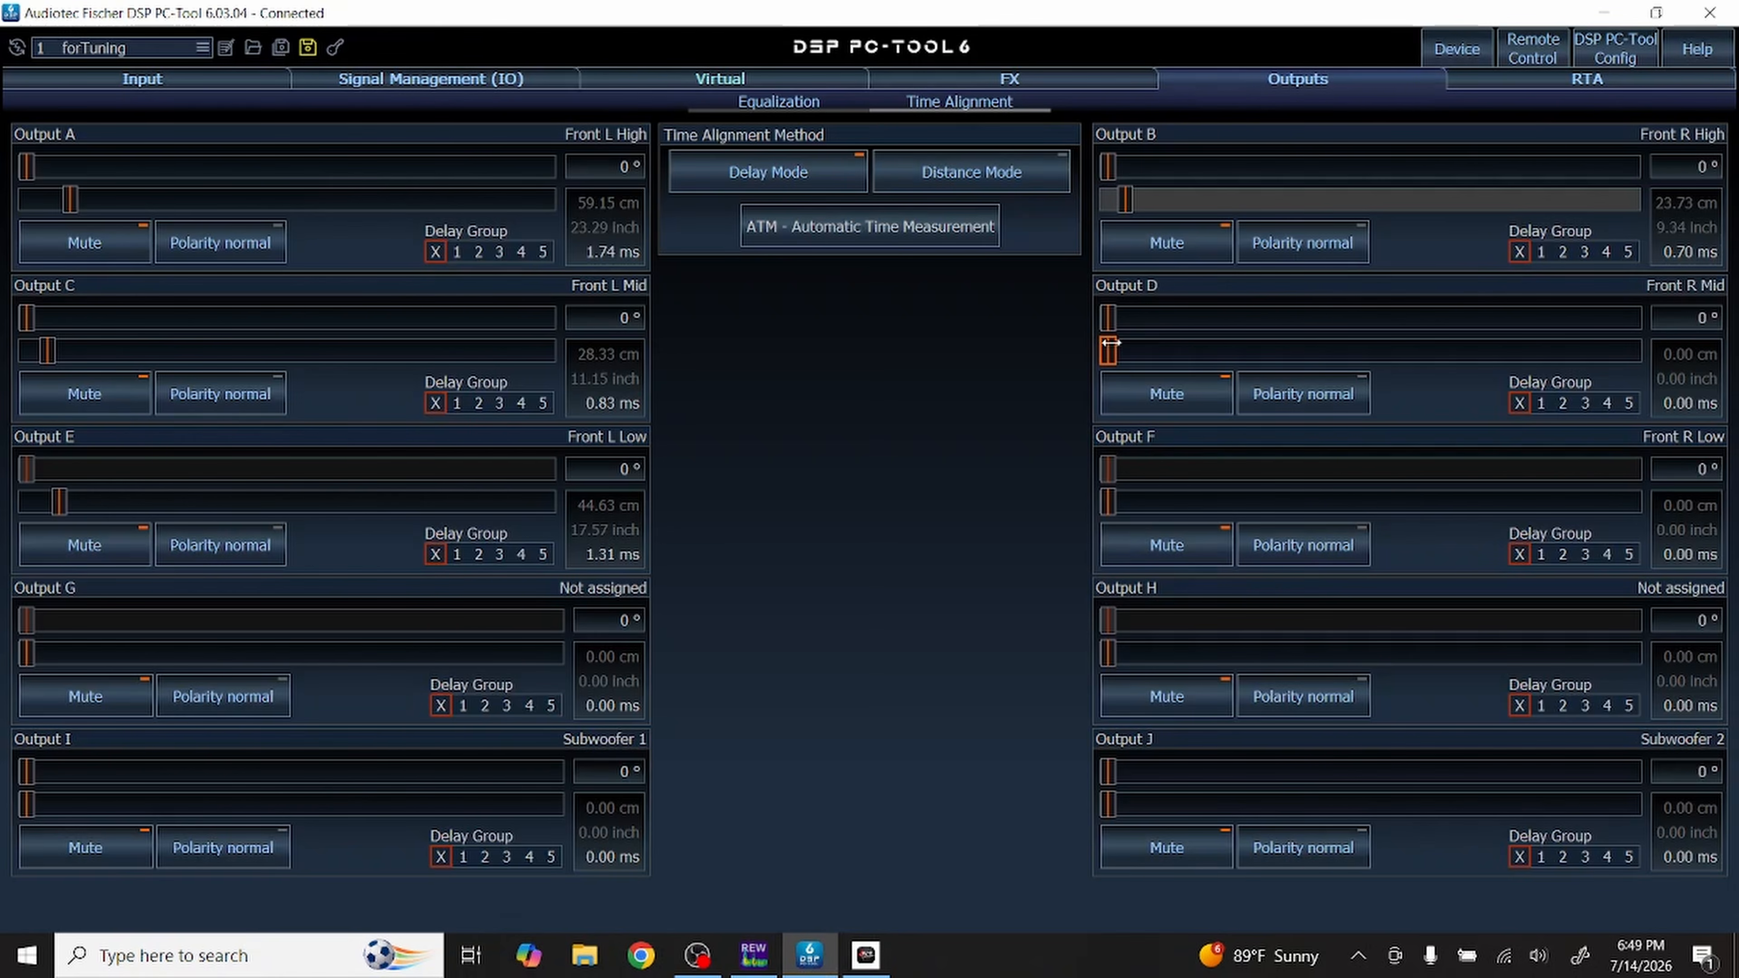
left_click_drag(1111, 343, 1138, 342)
key("alt+Tab")
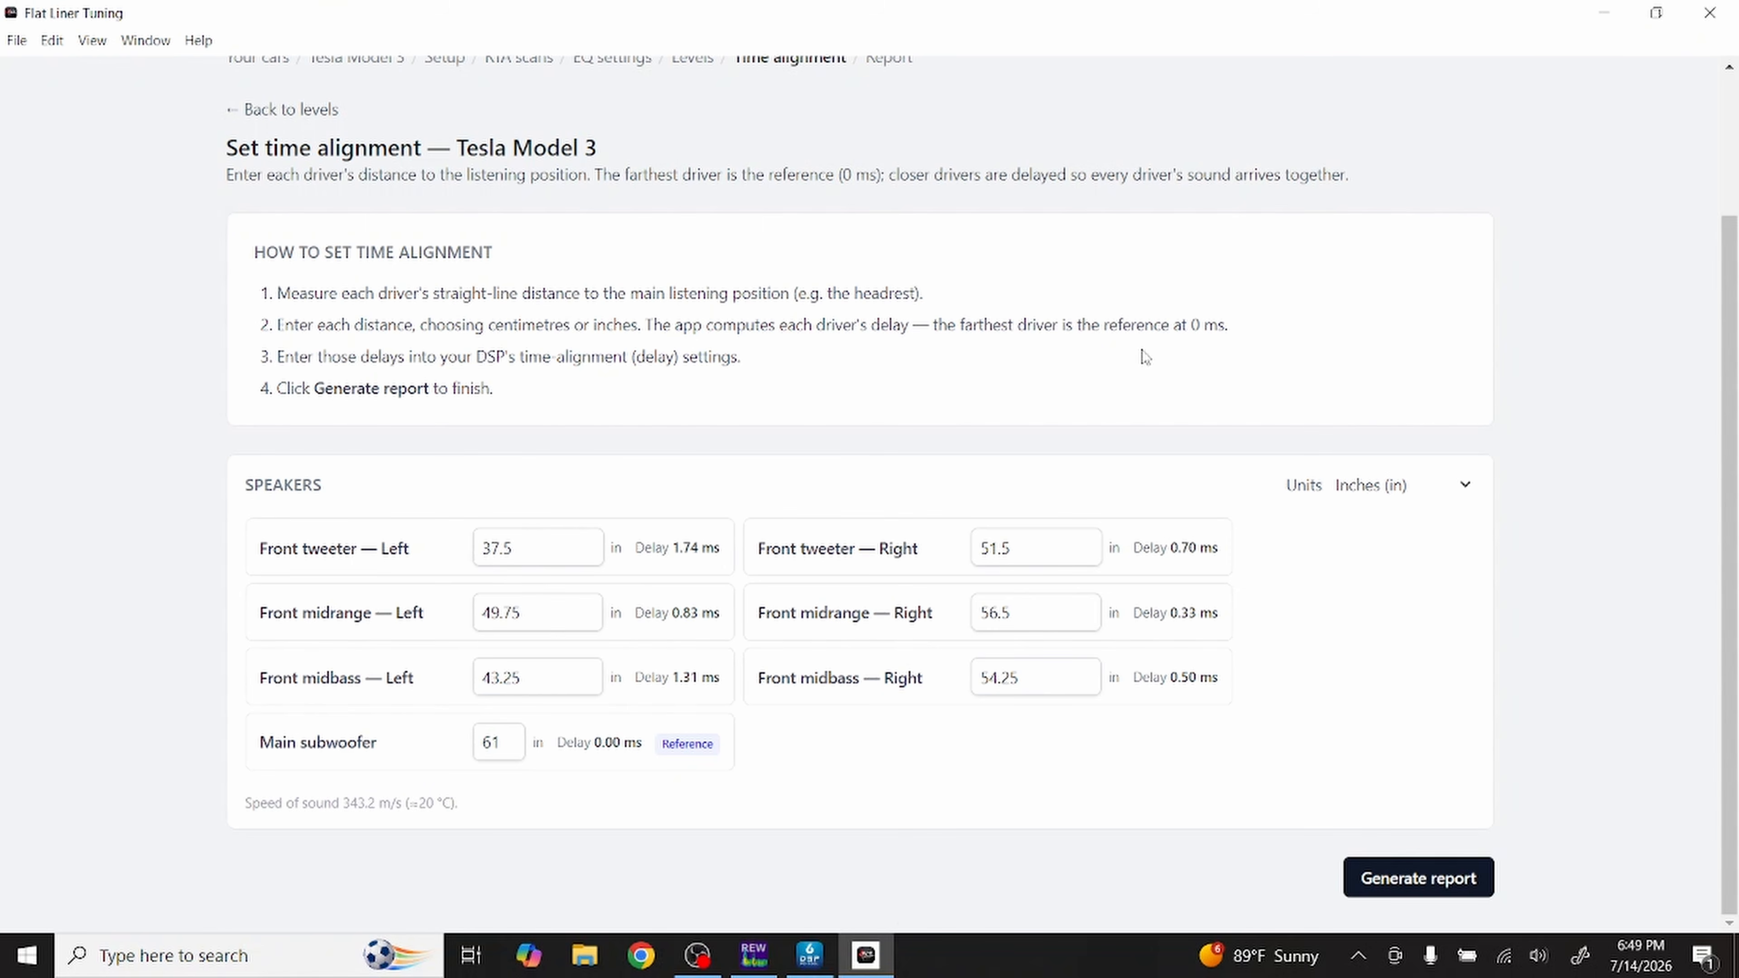
key("alt+Tab")
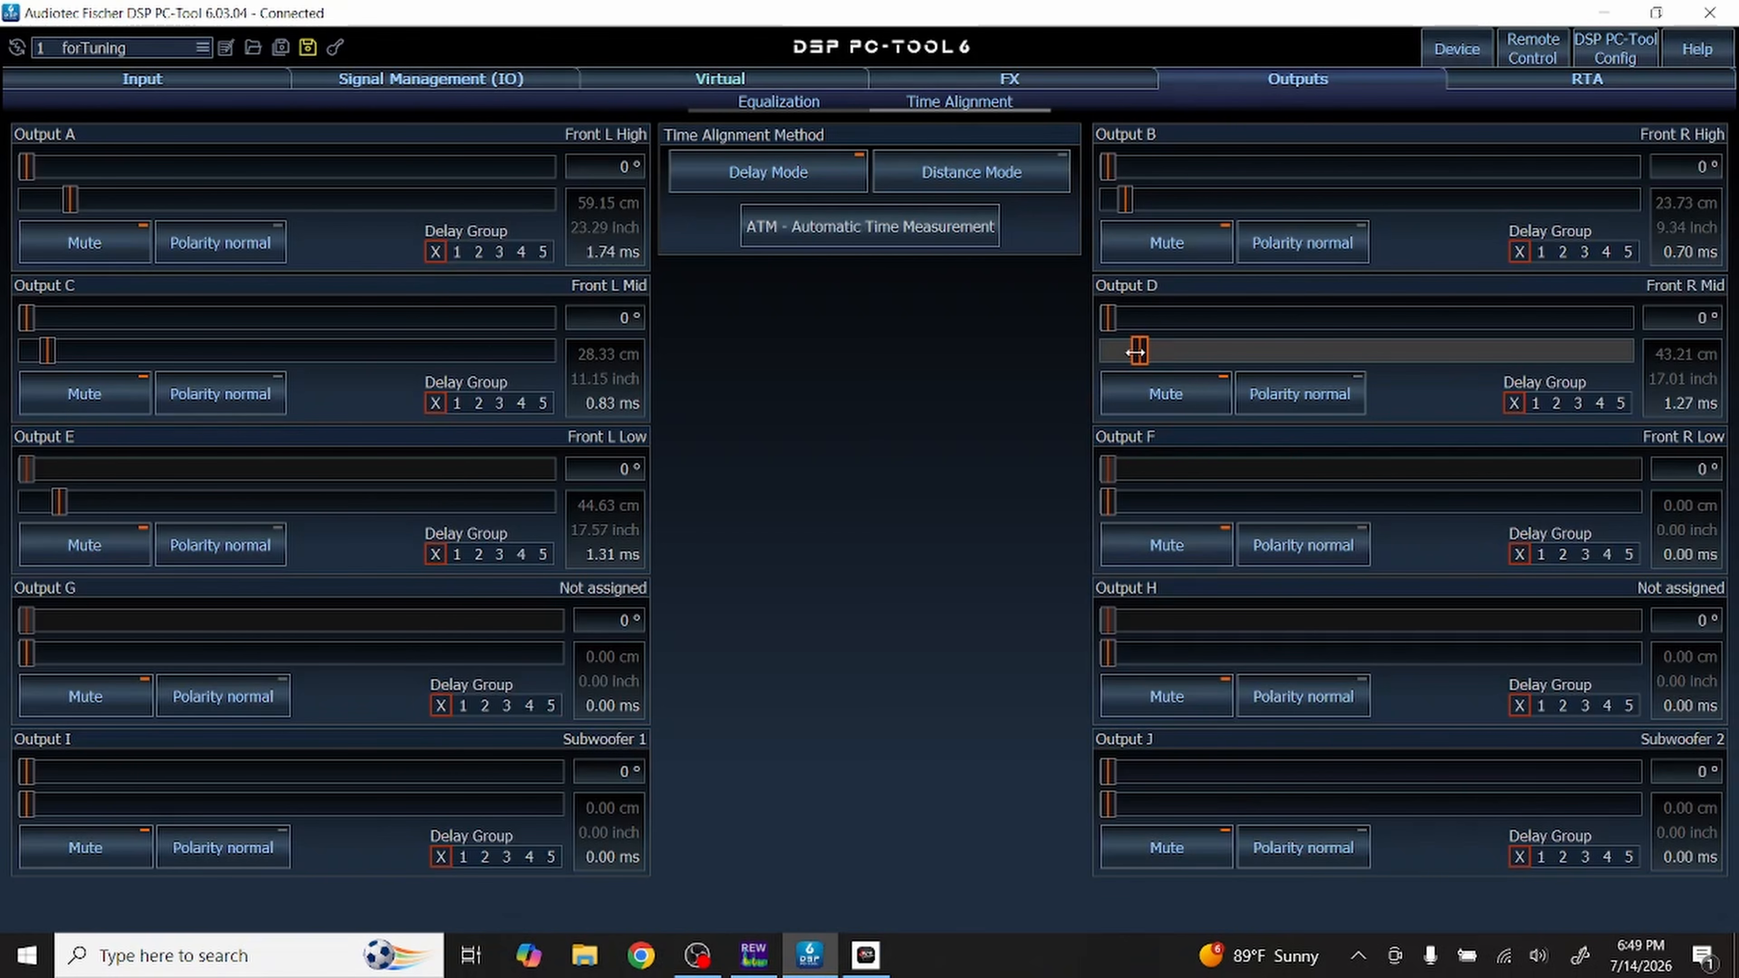
left_click_drag(1134, 352, 1116, 352)
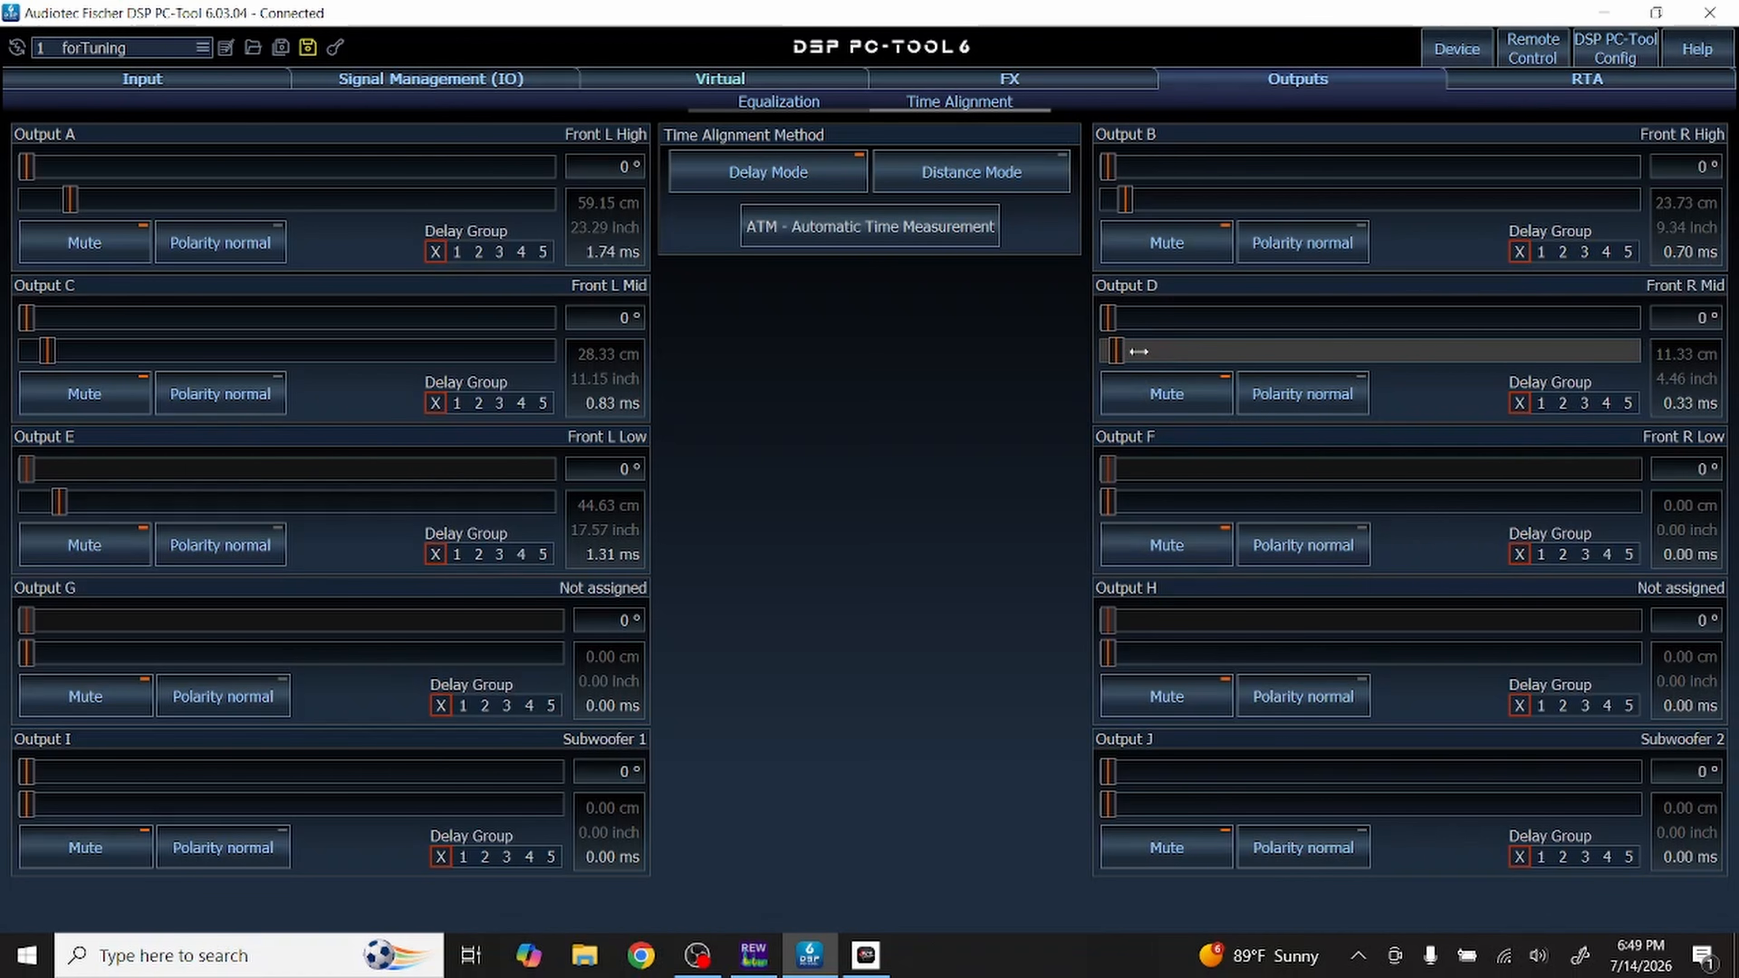
Step: Check the right midbass delay in Flat Liner Tuning and set the Front R Low delay to 0.50 ms in the DSP
key("alt+Tab")
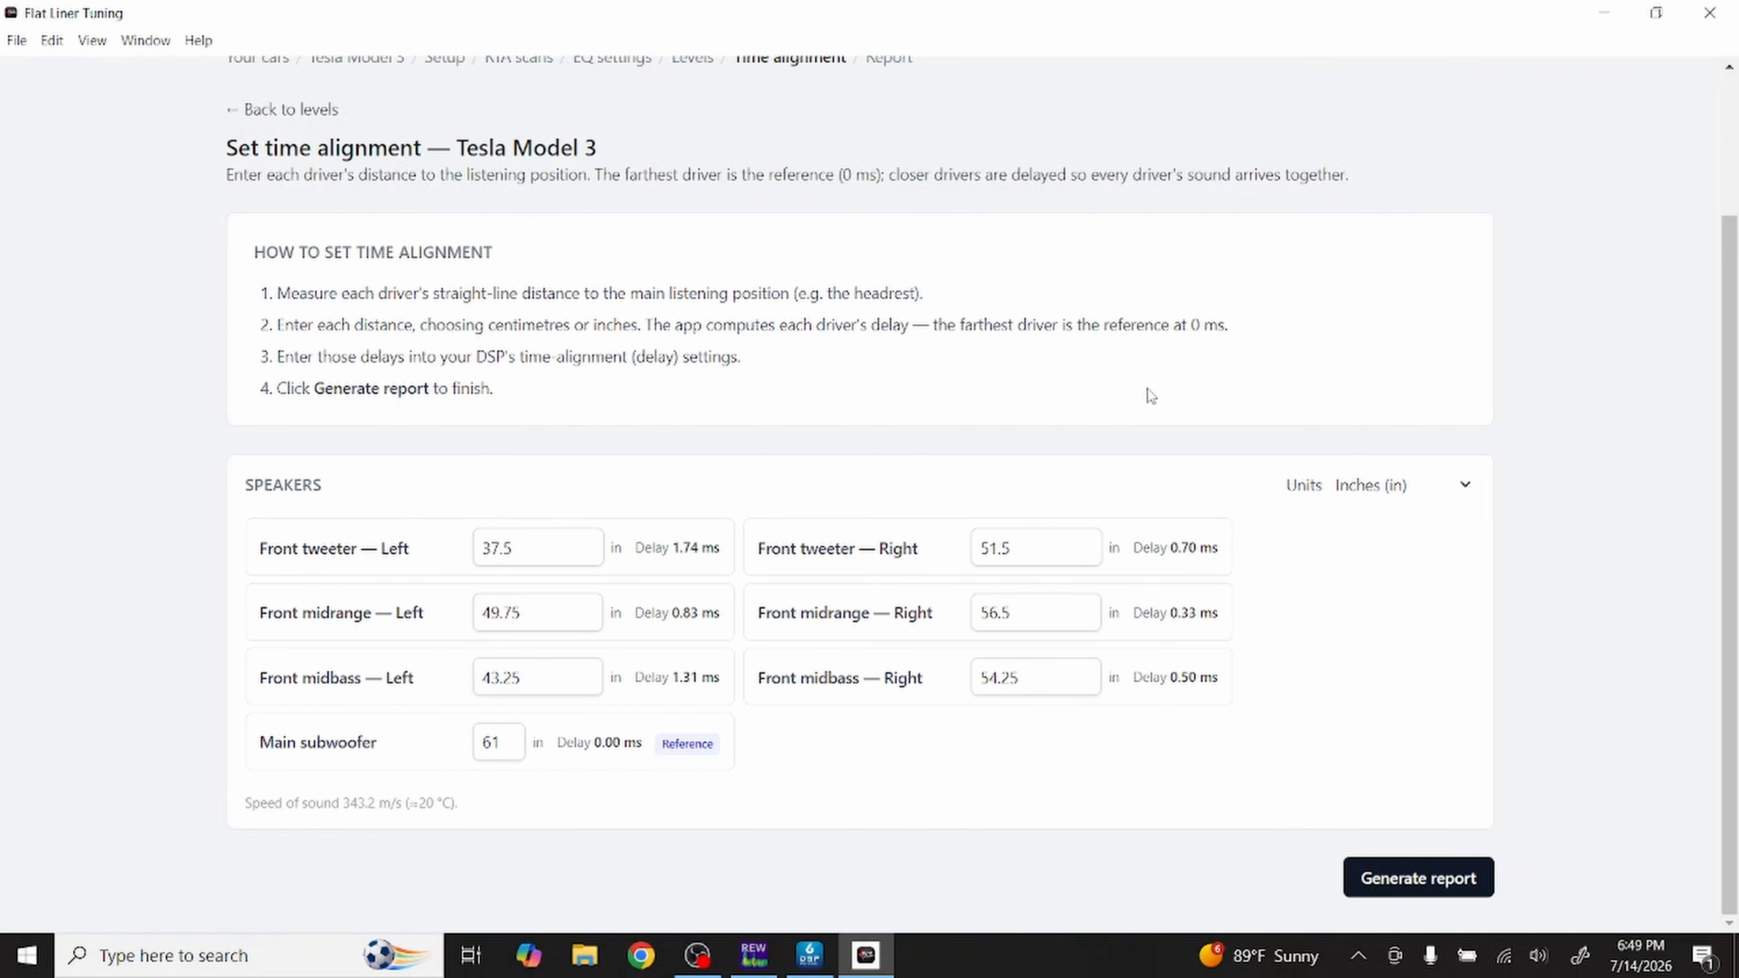
key("alt+Tab")
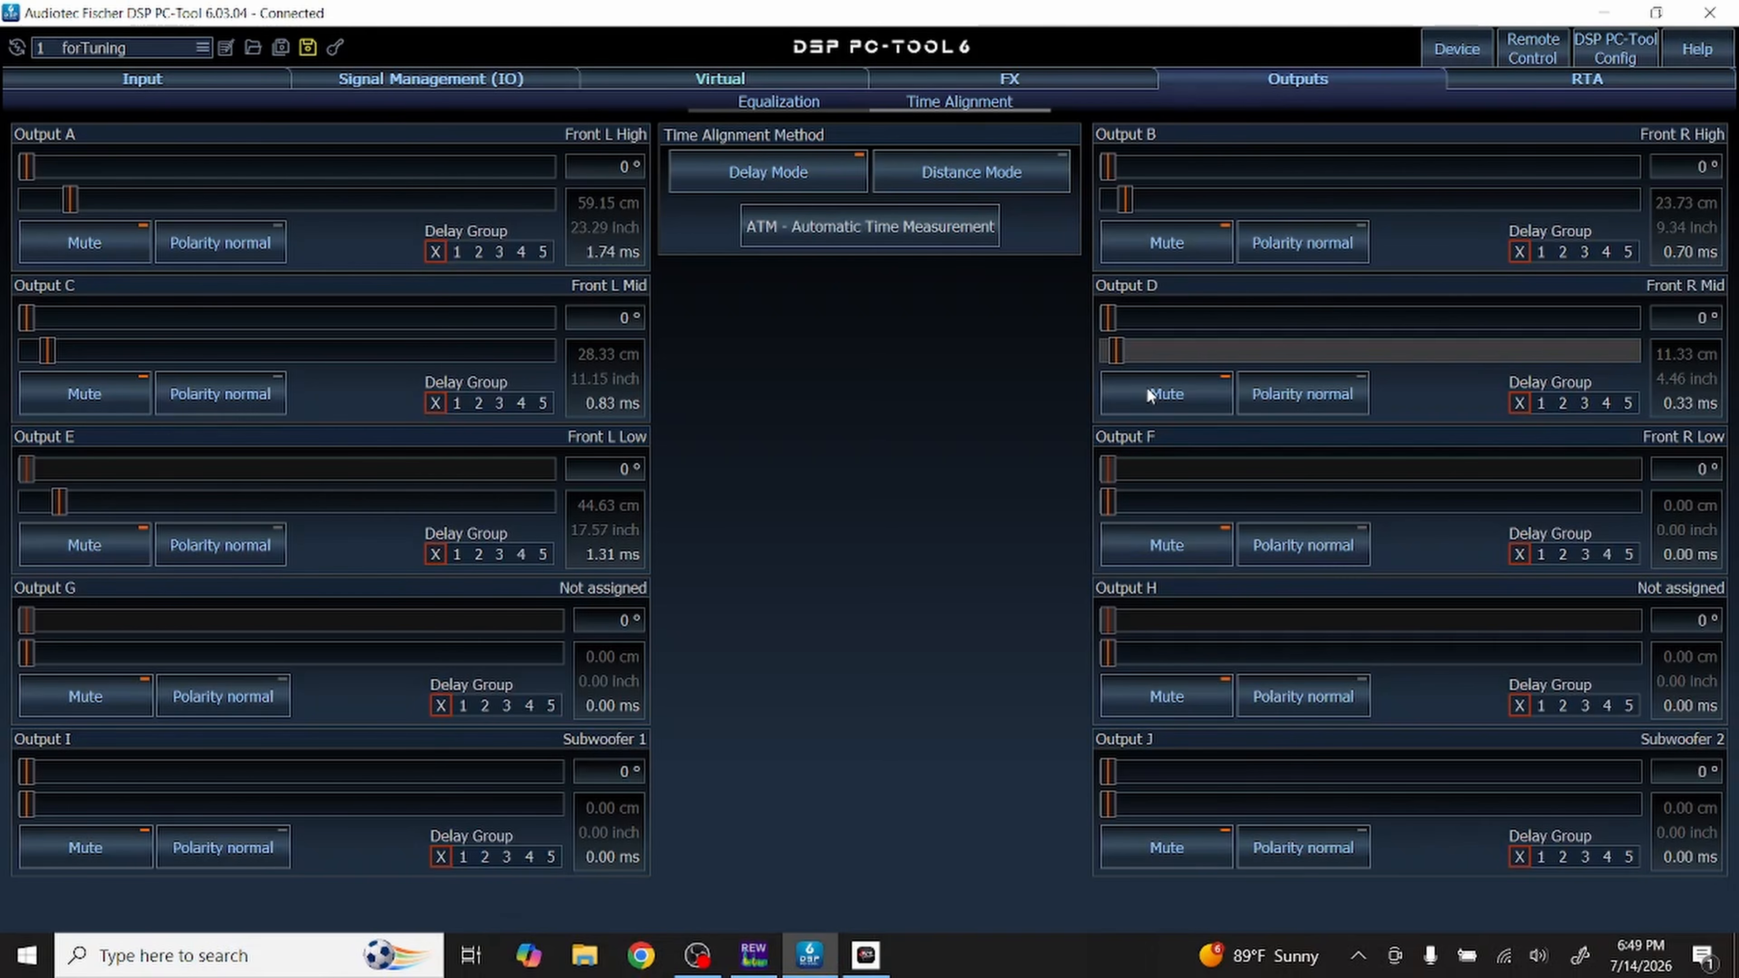
left_click_drag(1109, 502, 1179, 499)
key("Right")
key("Right")
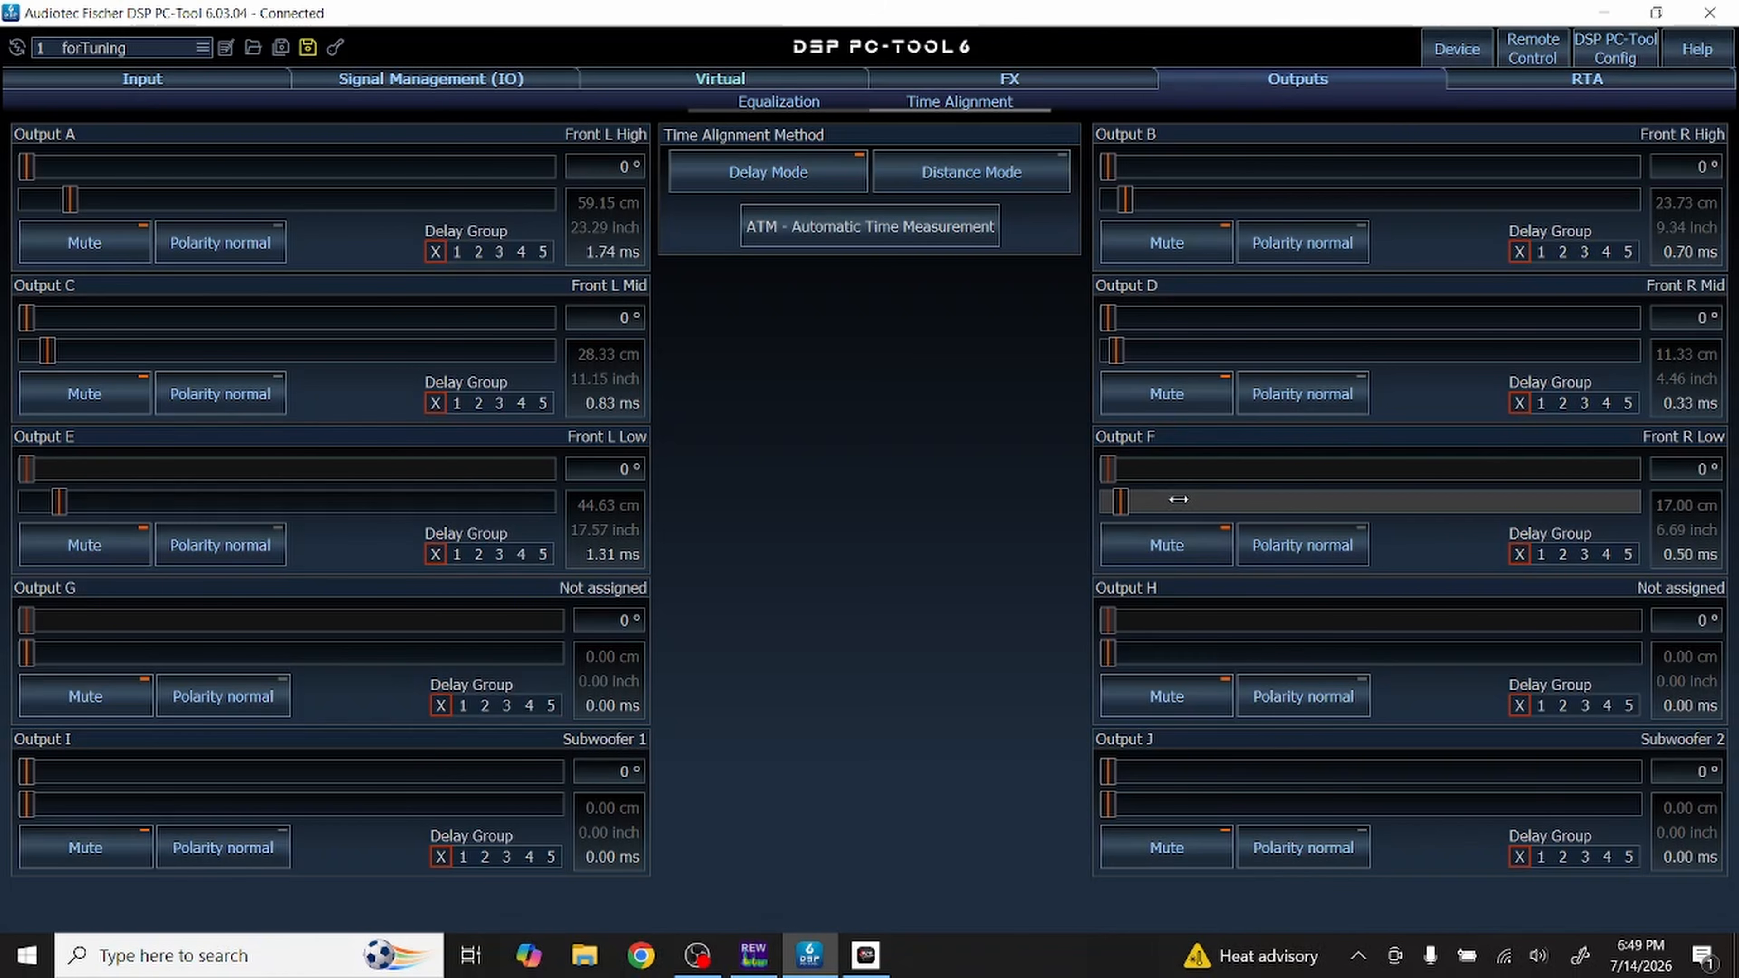
Step: Check the subwoofer delay in Flat Liner Tuning, then save the DSP sound setup as FLT_RES_LB_DARK in the Sound Setups folder
key("alt+Tab")
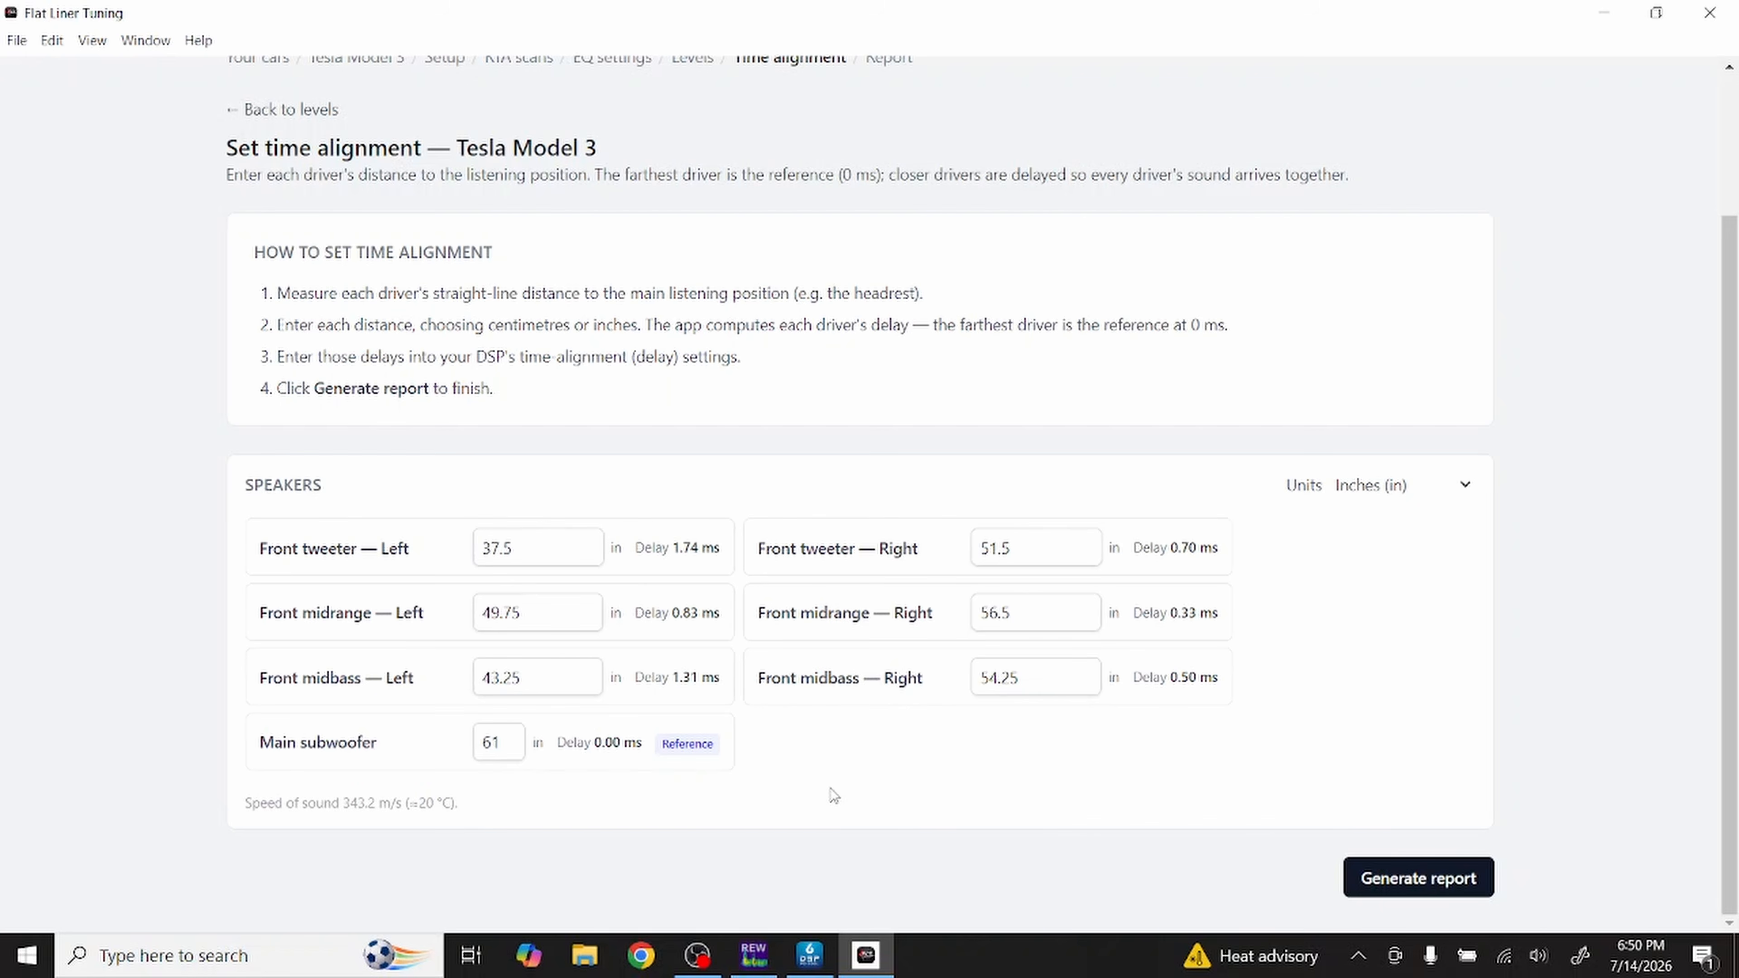
key("alt+Tab")
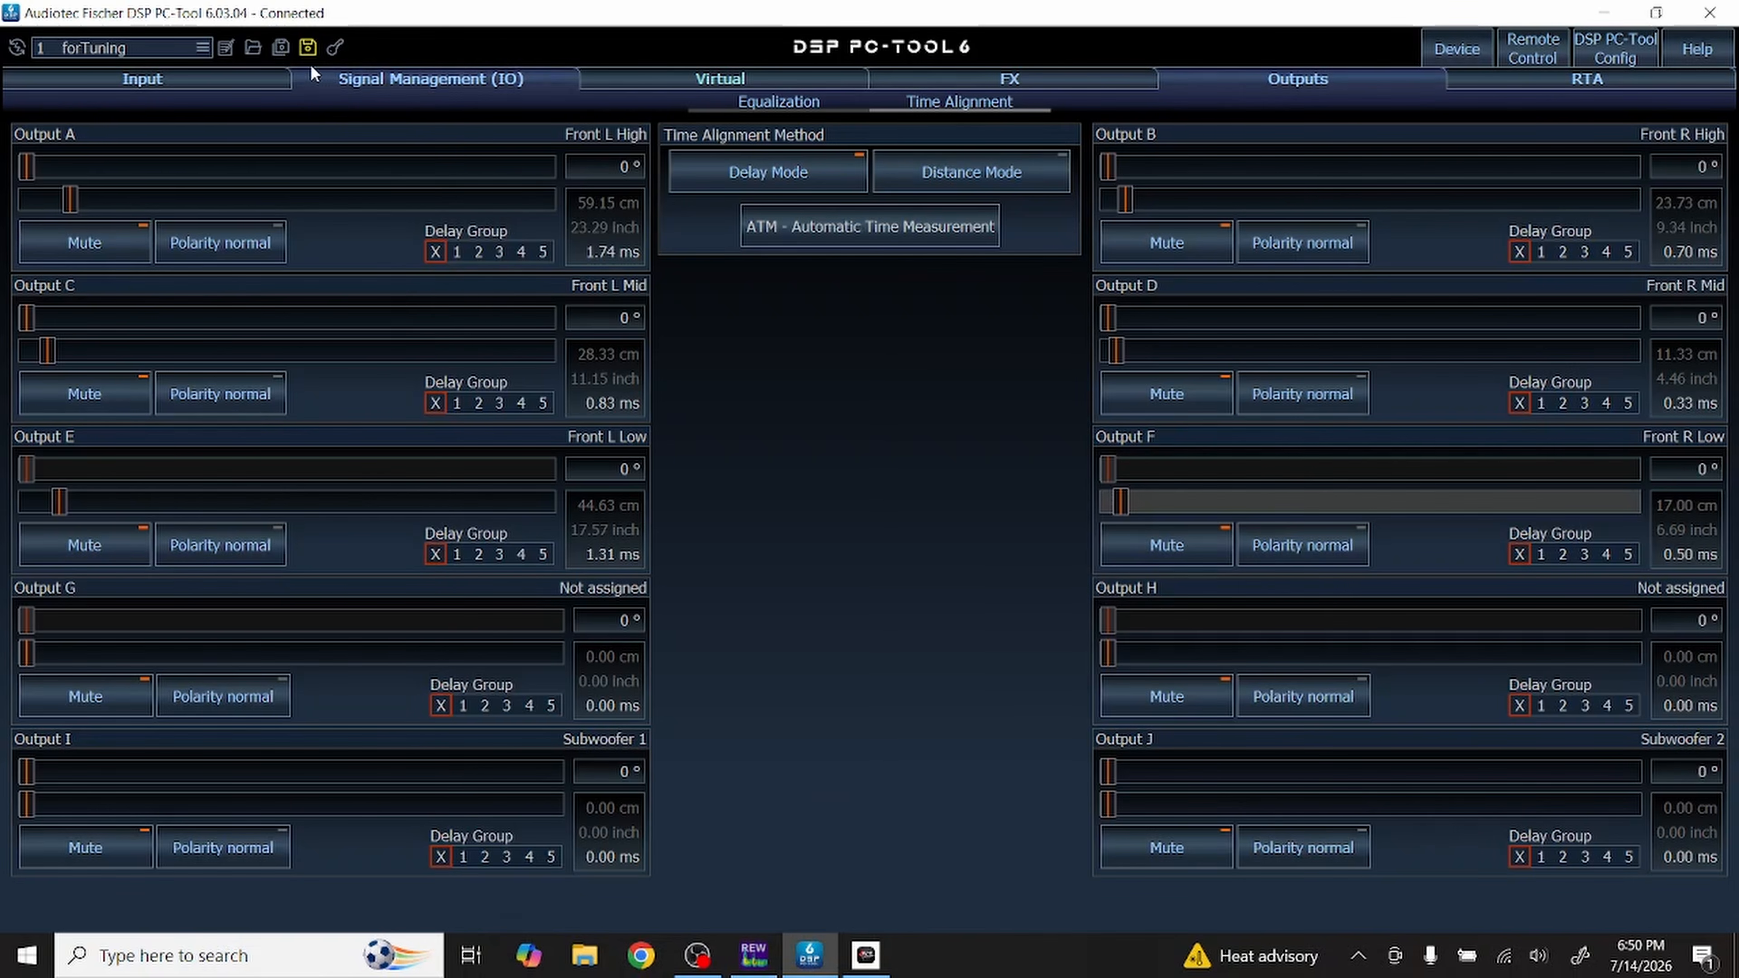
left_click(281, 47)
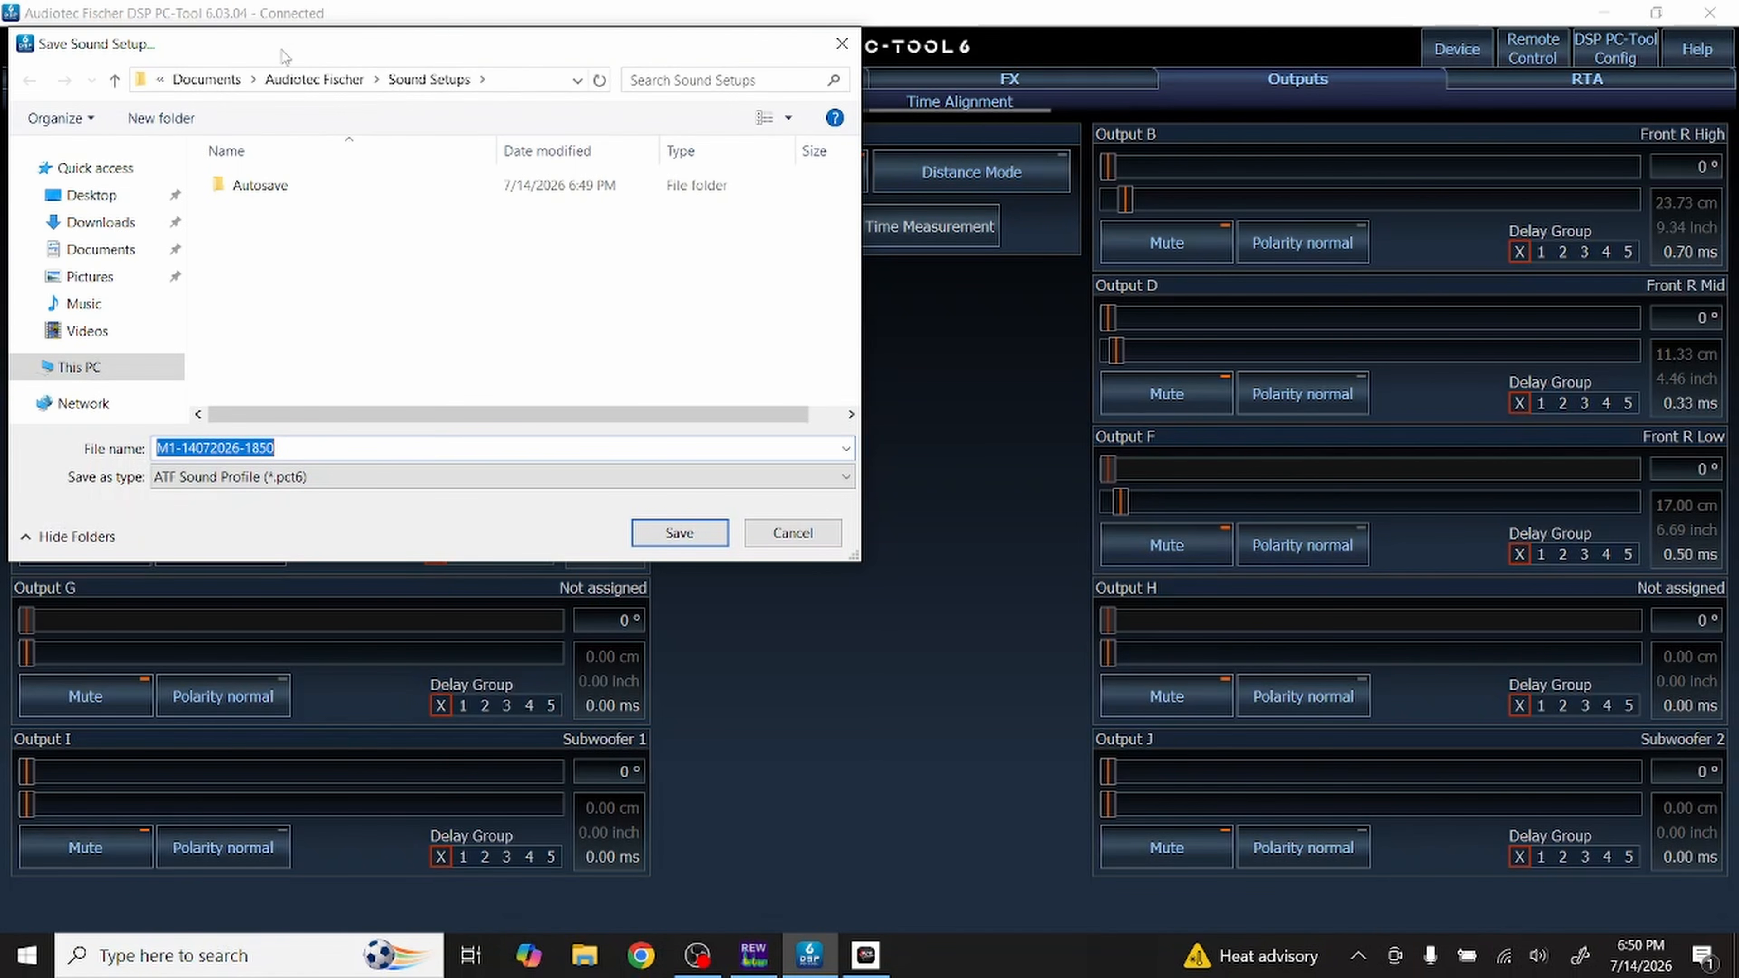
type("FIT_RES_")
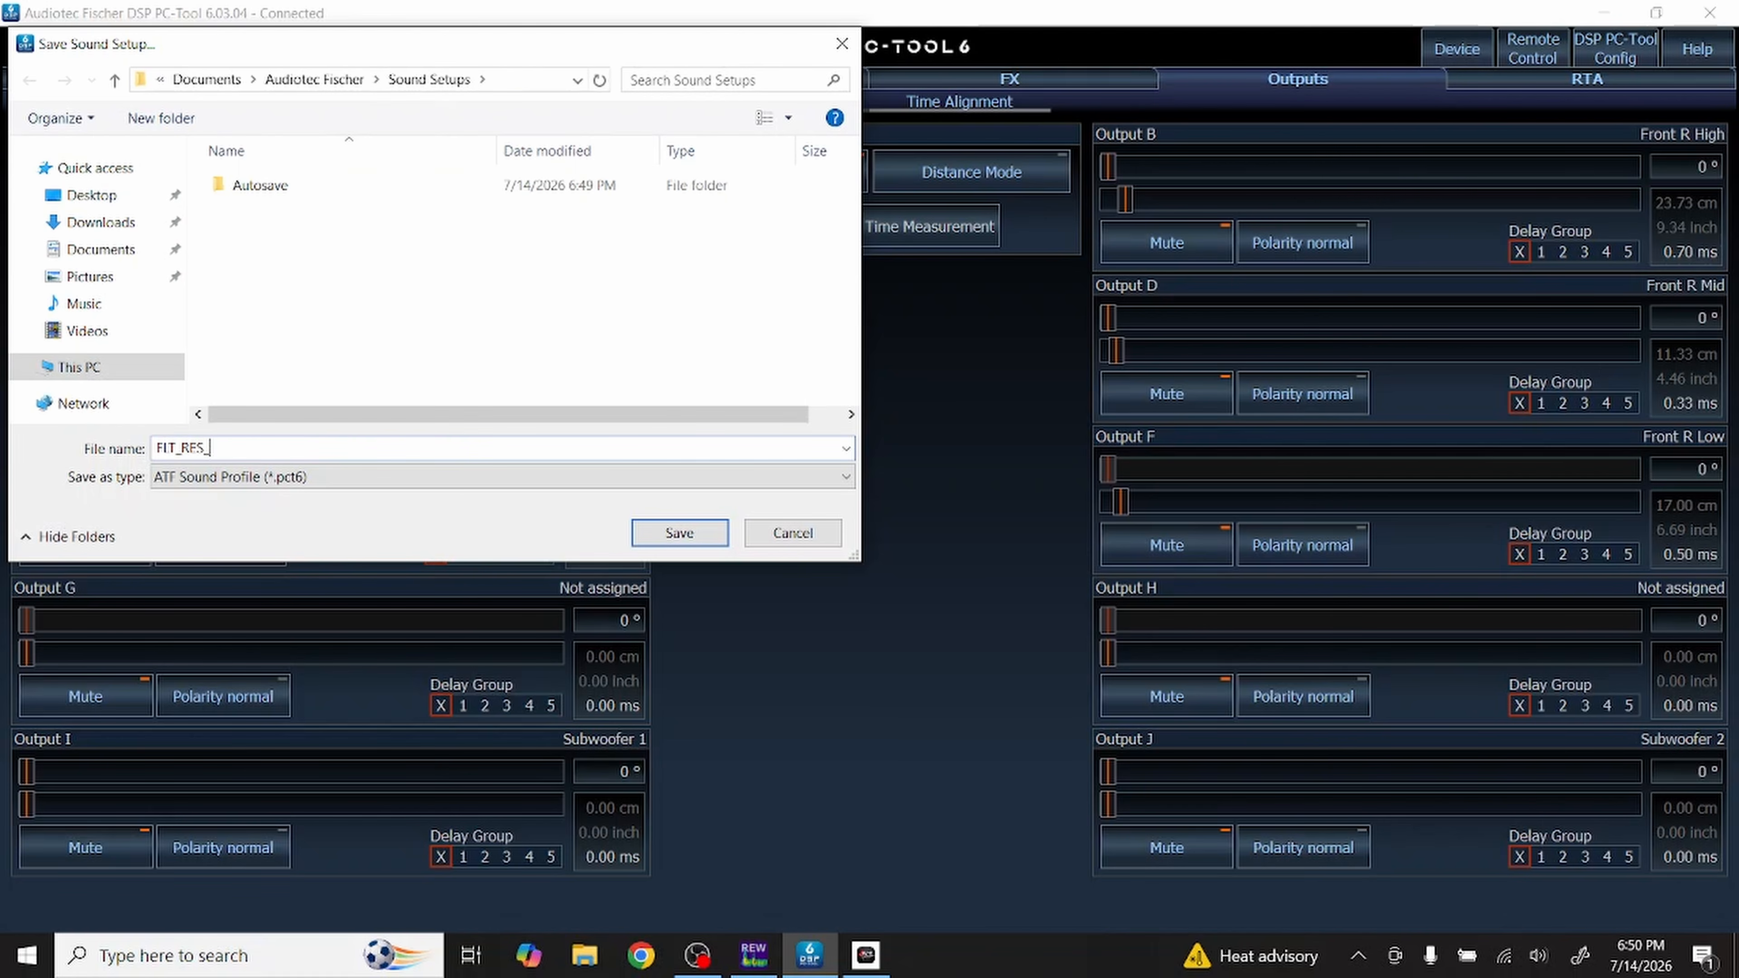
type("LB_DARK")
left_click(661, 538)
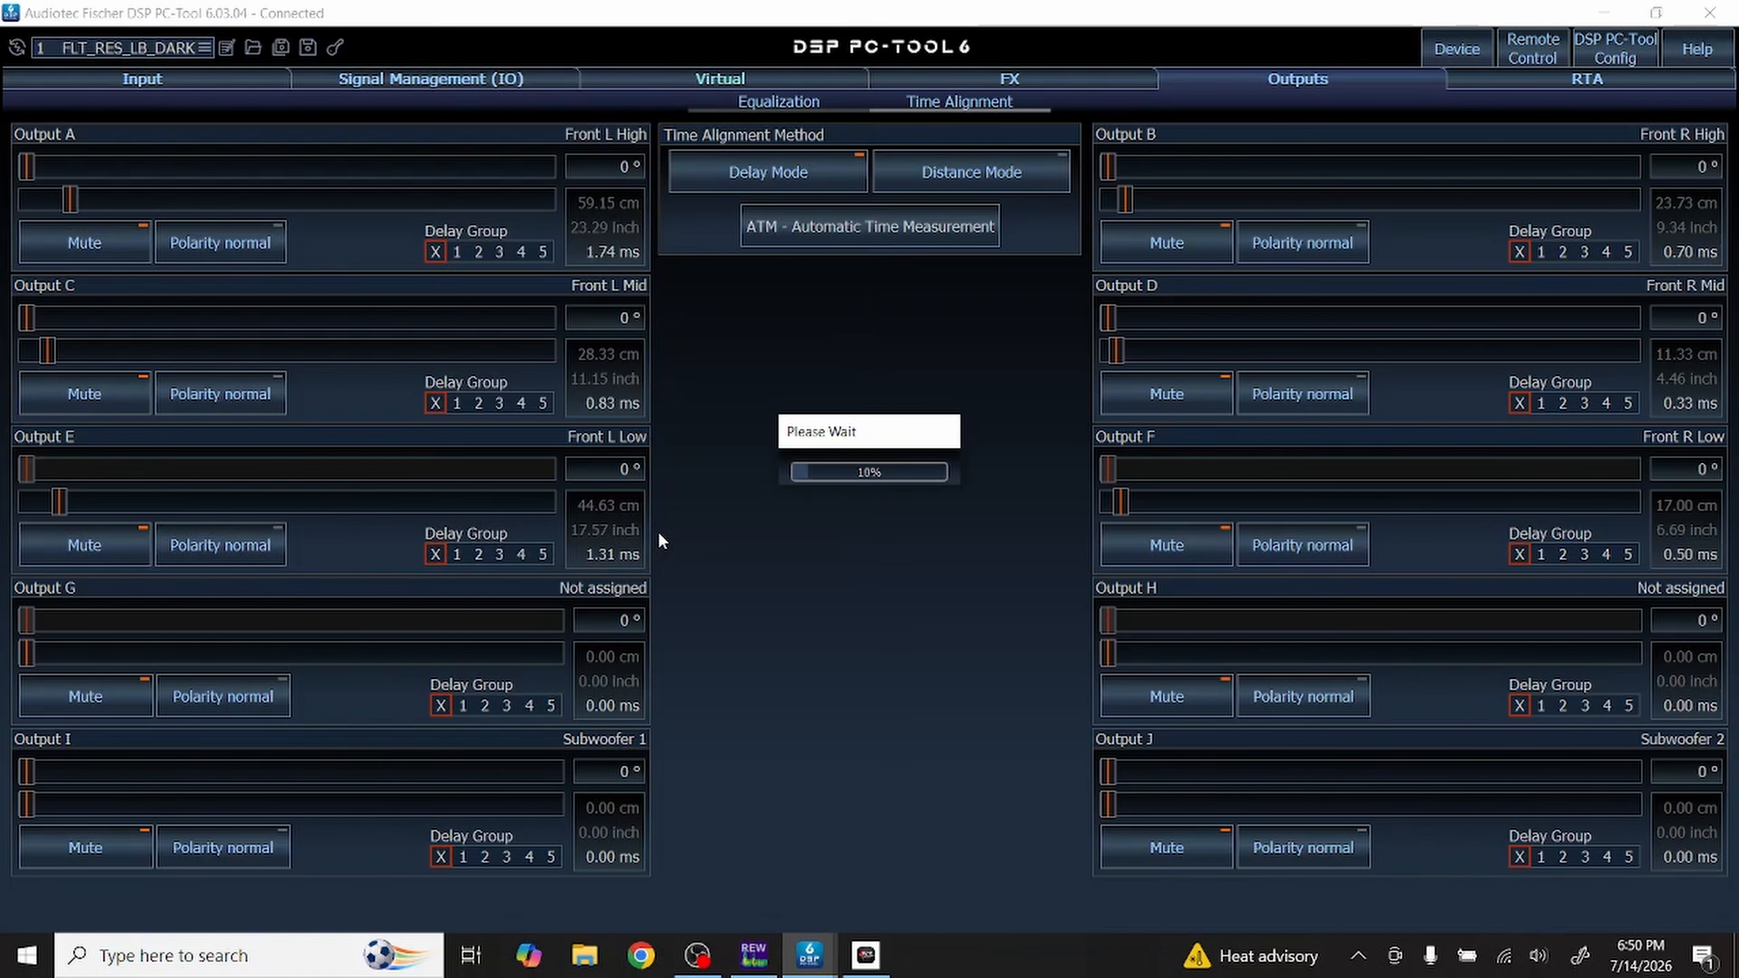
Step: Return to Flat Liner Tuning and review the time alignment instructions and speaker delays for the Tesla Model 3
key("alt+Tab")
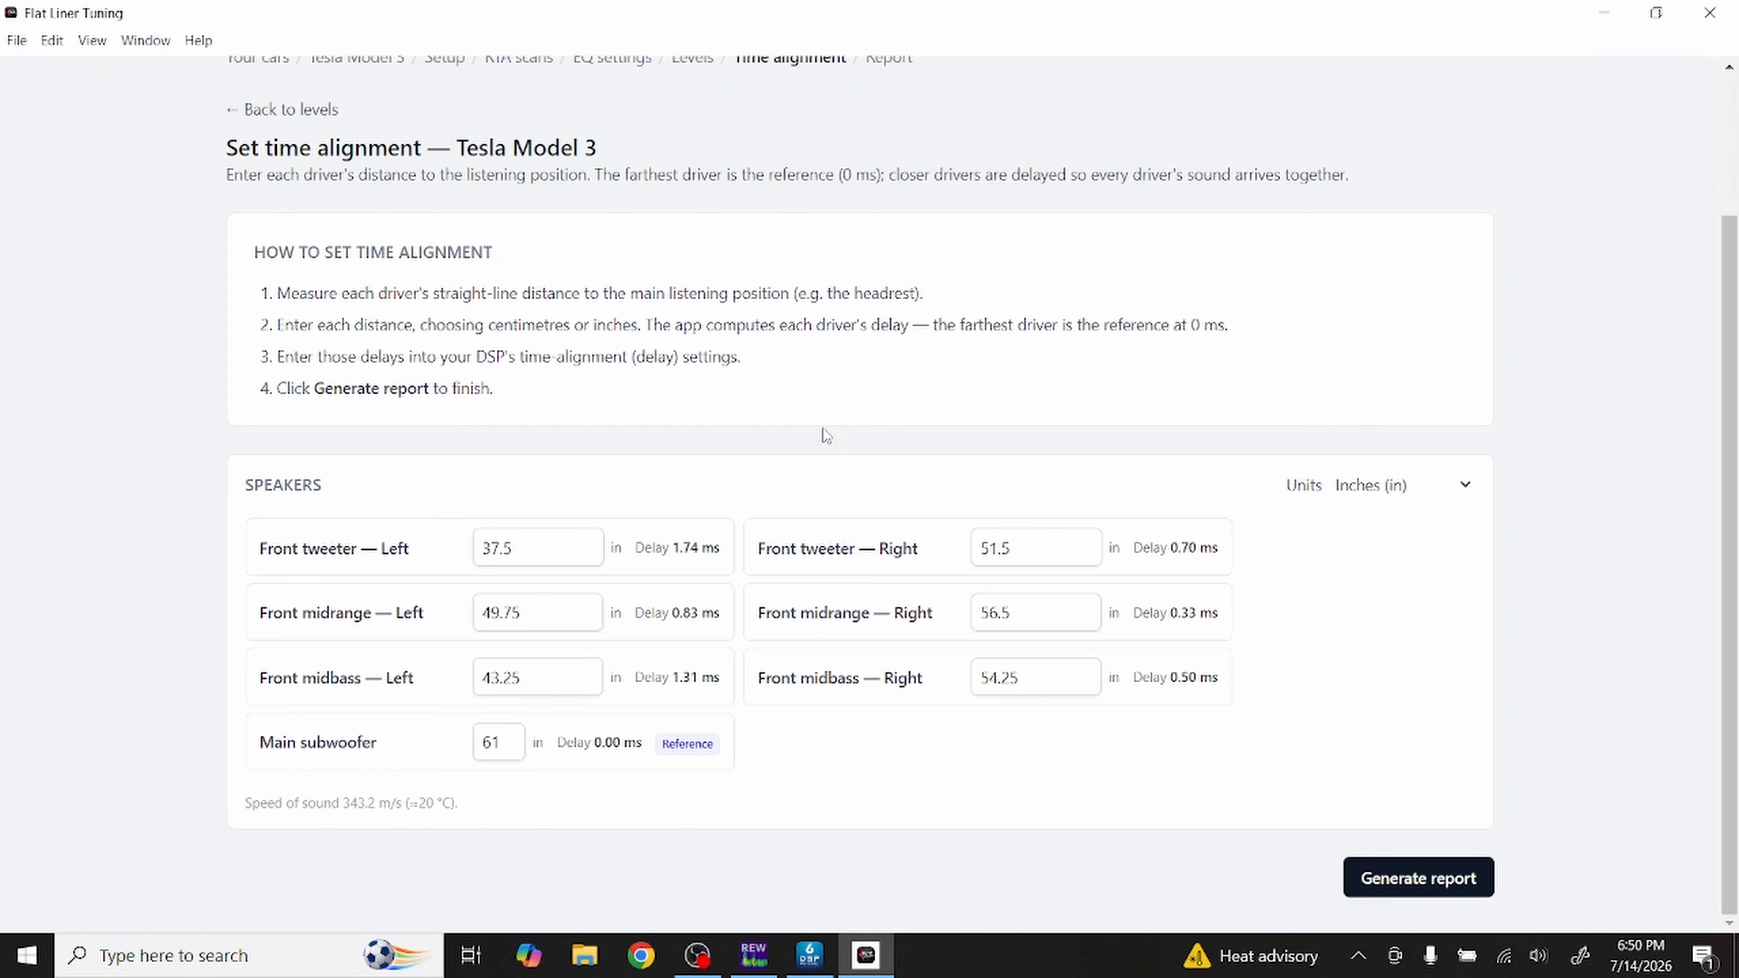
scroll(827, 435, "up", 3)
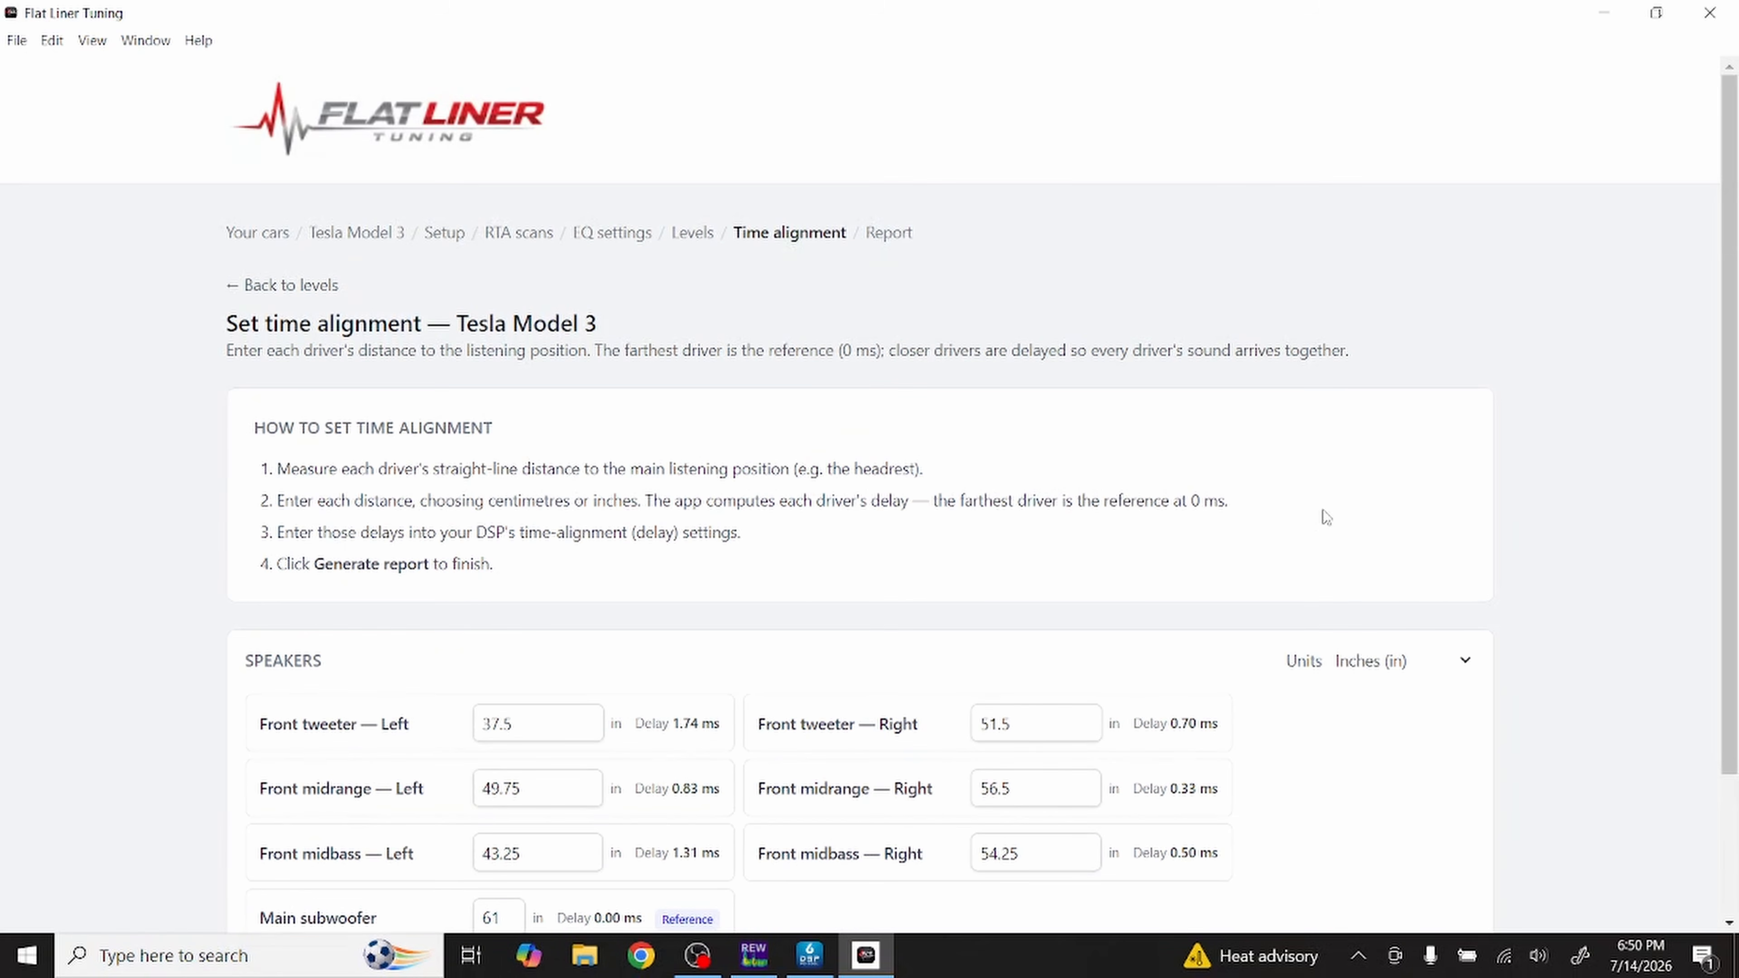
scroll(1326, 519, "down", 3)
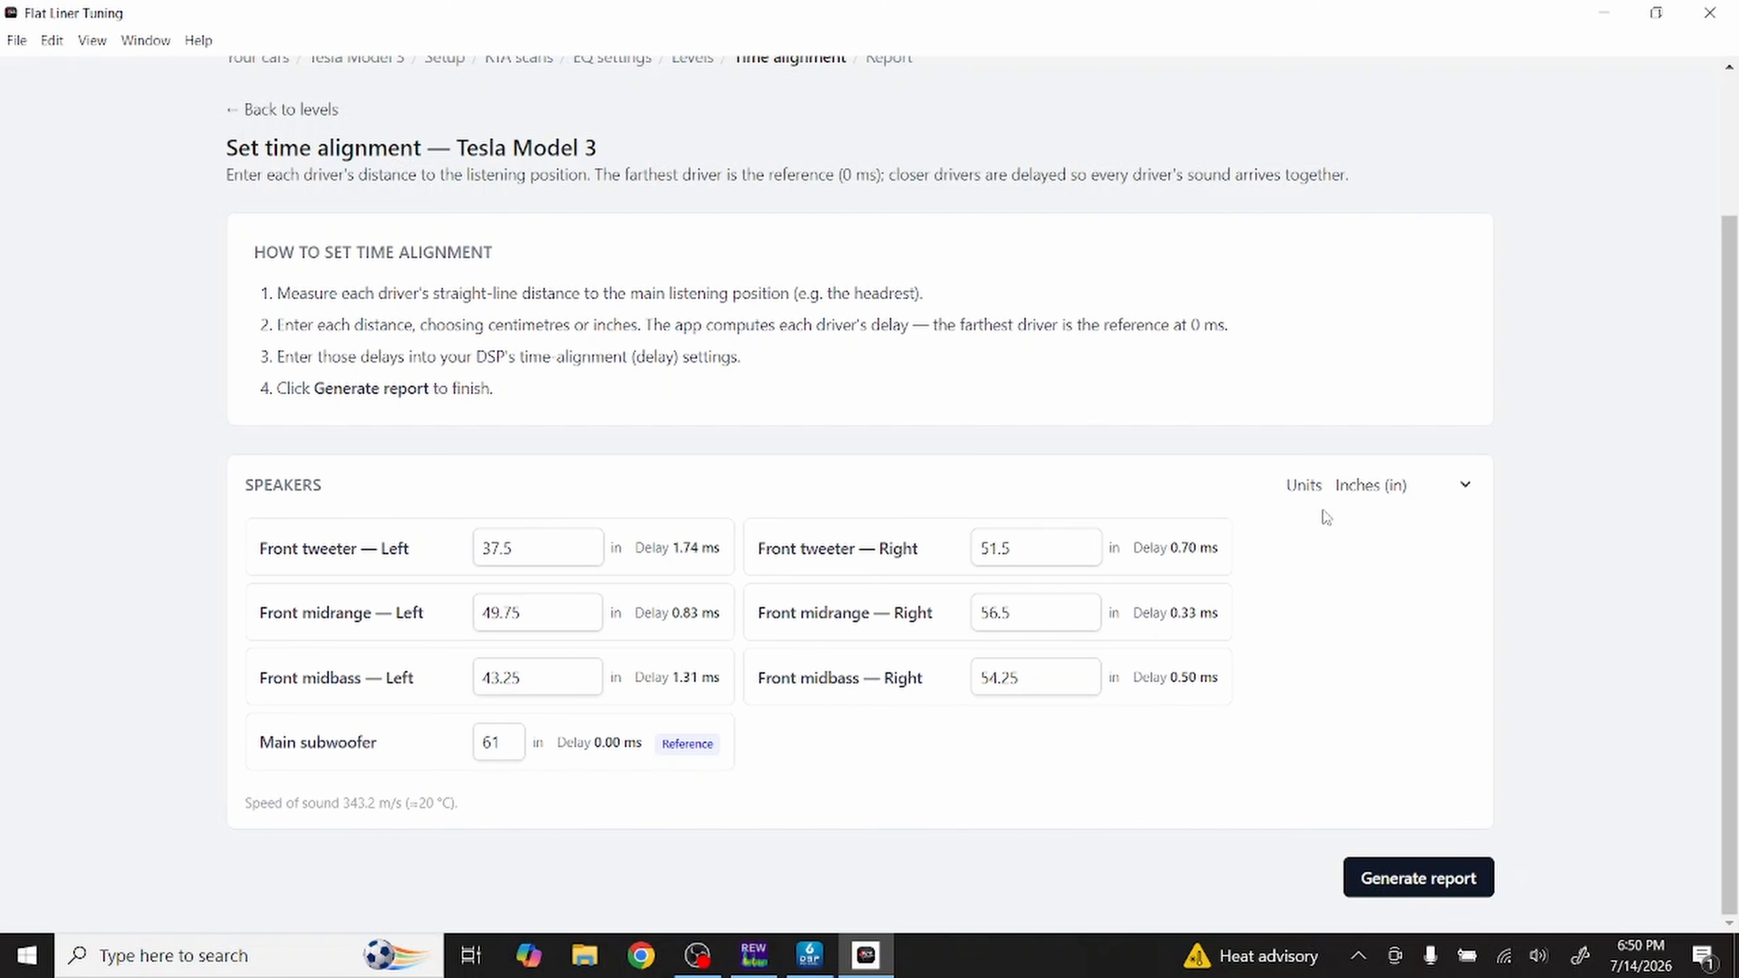
Step: Switch to the DSP's output equalization and bypass the lowpass filters of Front L Low and Front R Low
key("alt+Tab")
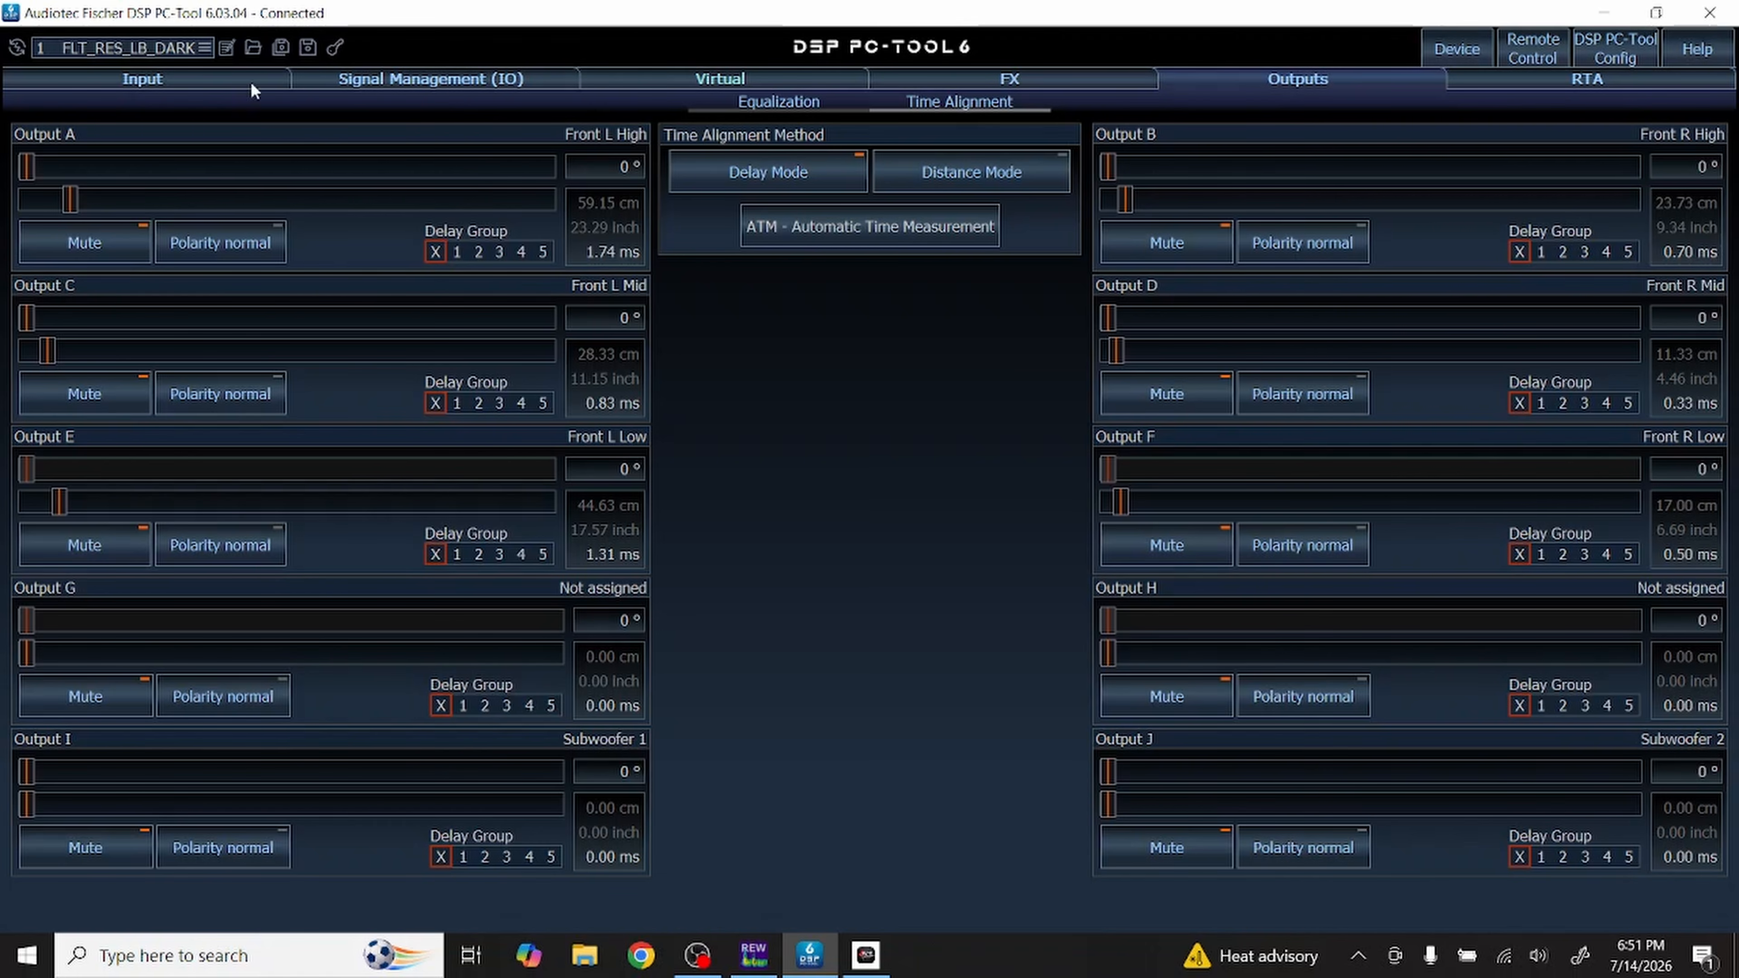
left_click(765, 108)
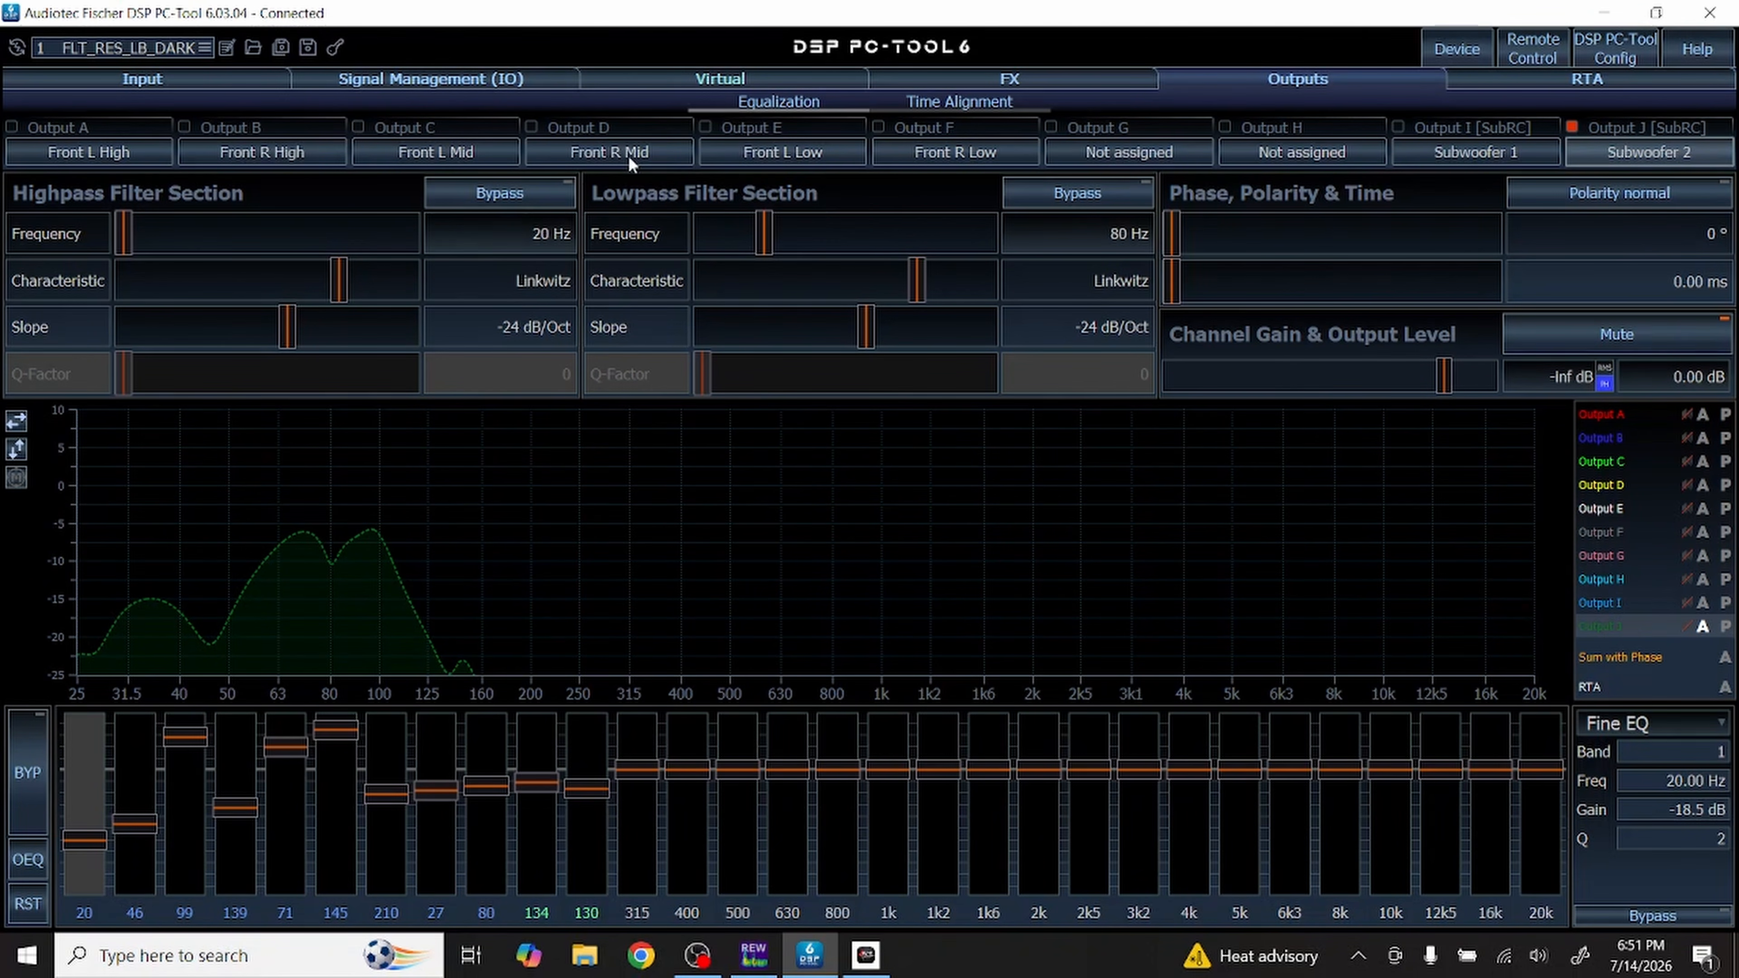
left_click(781, 154)
left_click(1076, 197)
left_click(948, 154)
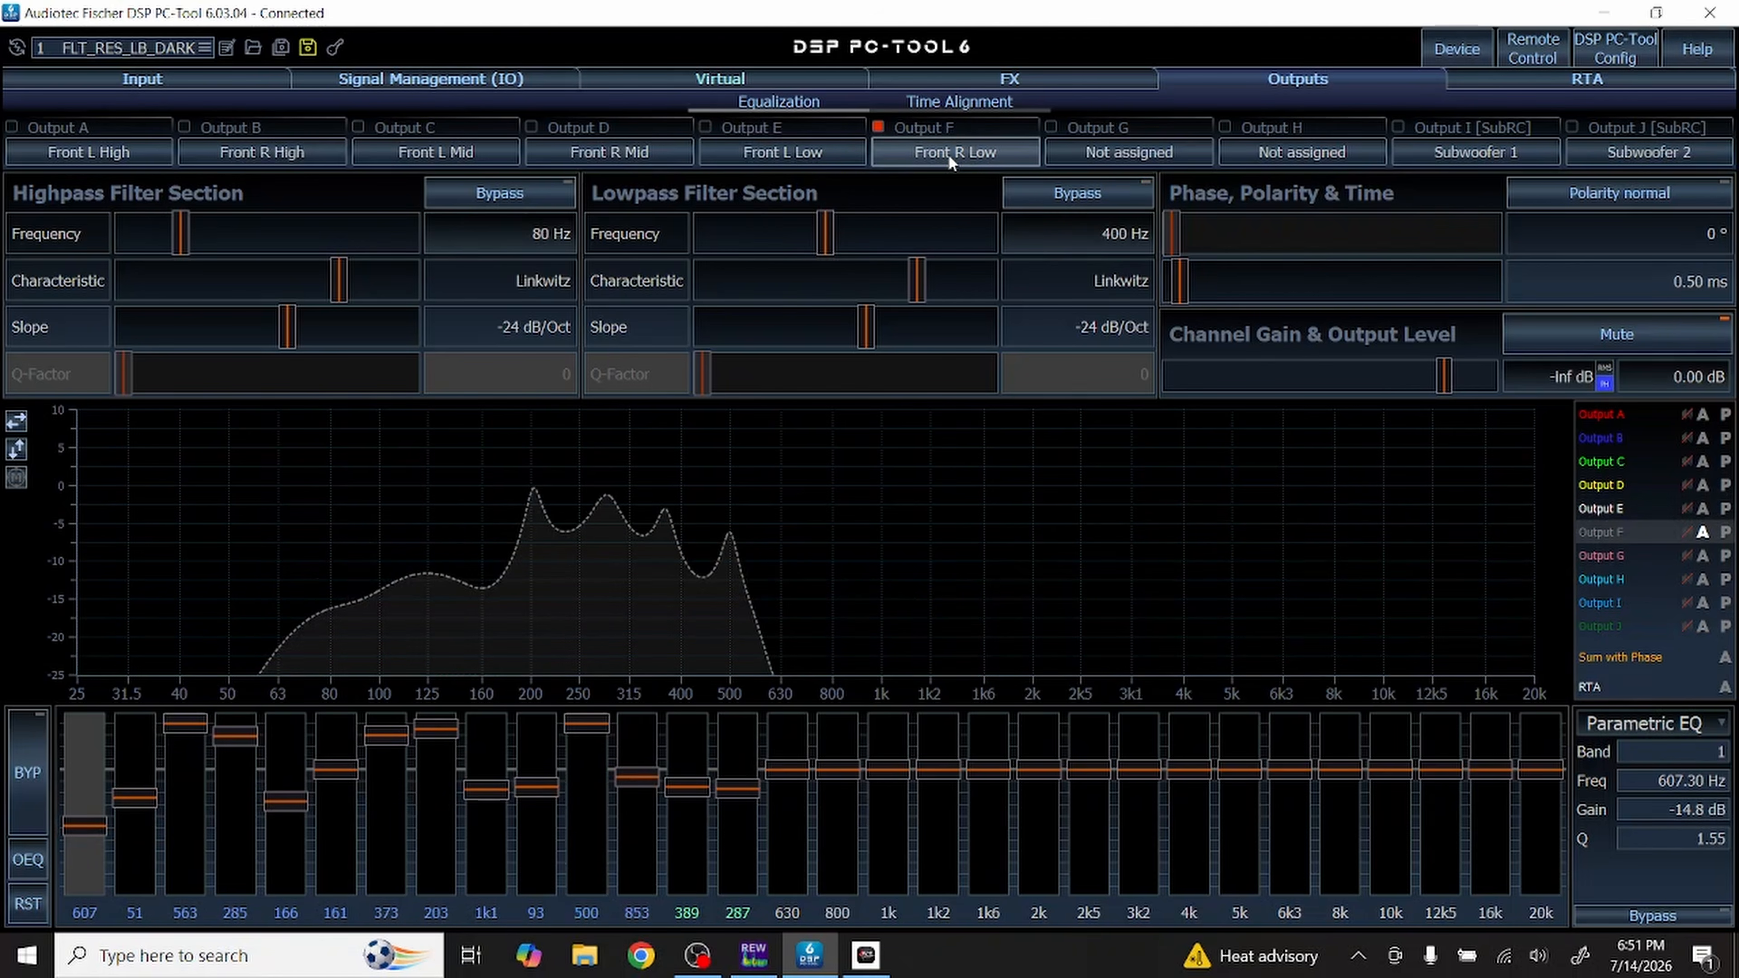
left_click(1065, 194)
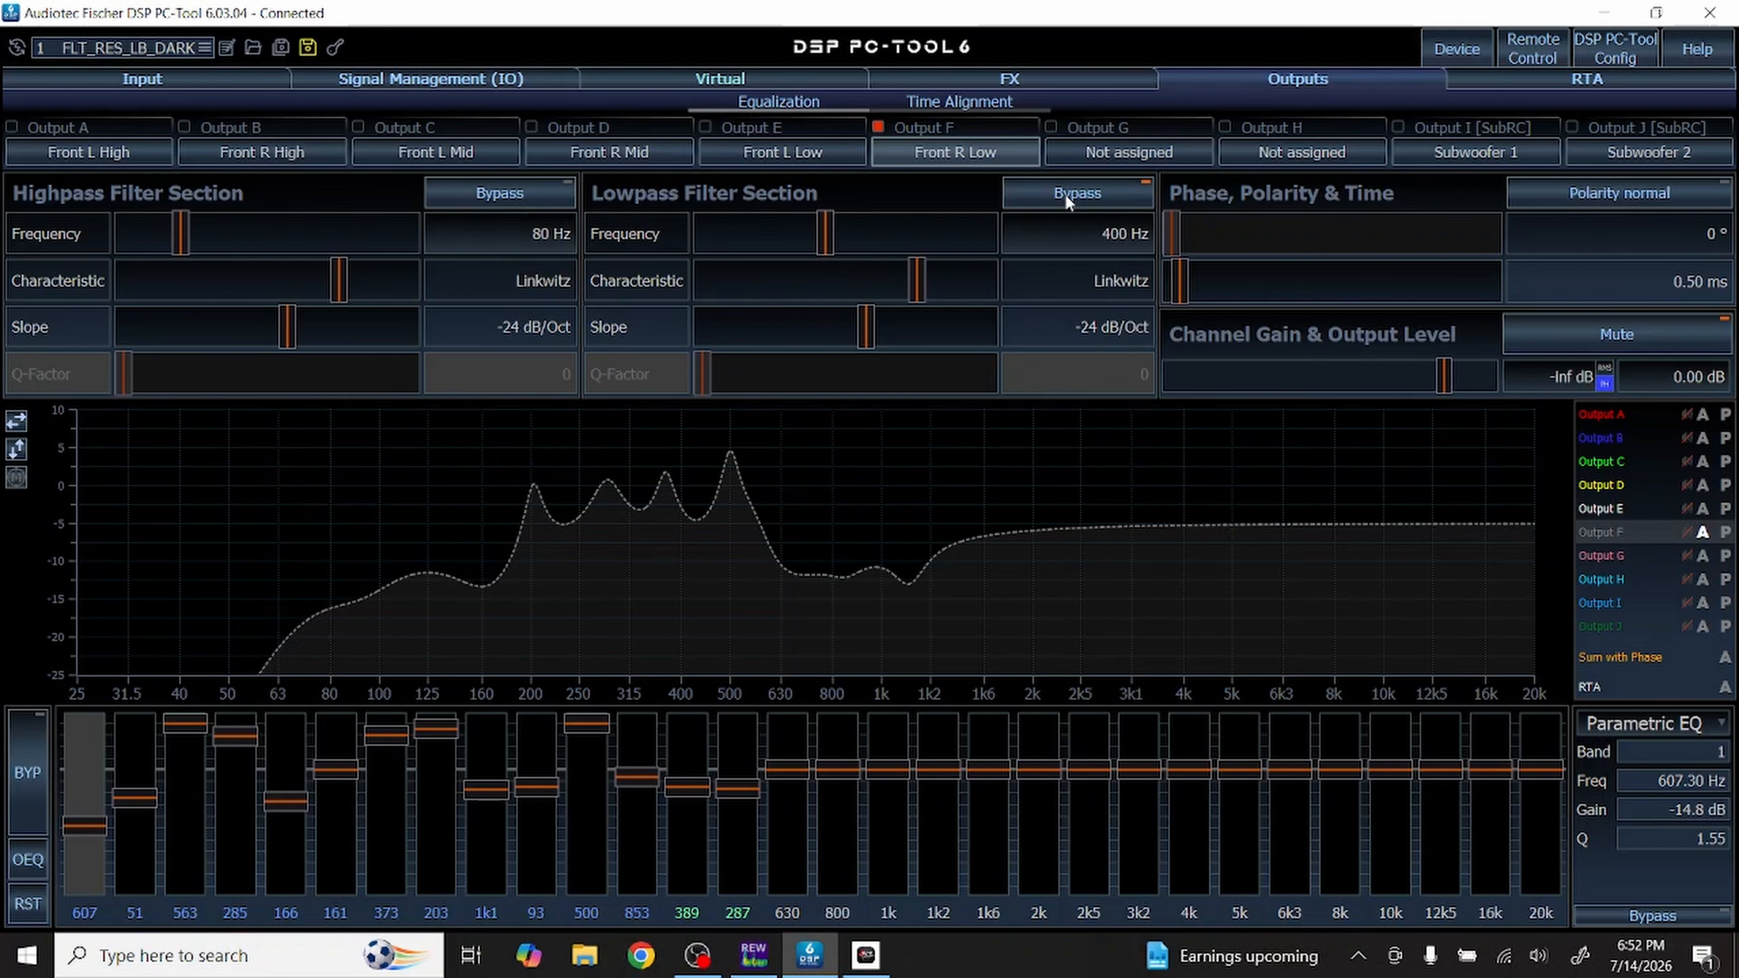
Step: Reactivate the bypassed lowpass filter of the Front L Low output in the DSP
left_click(799, 155)
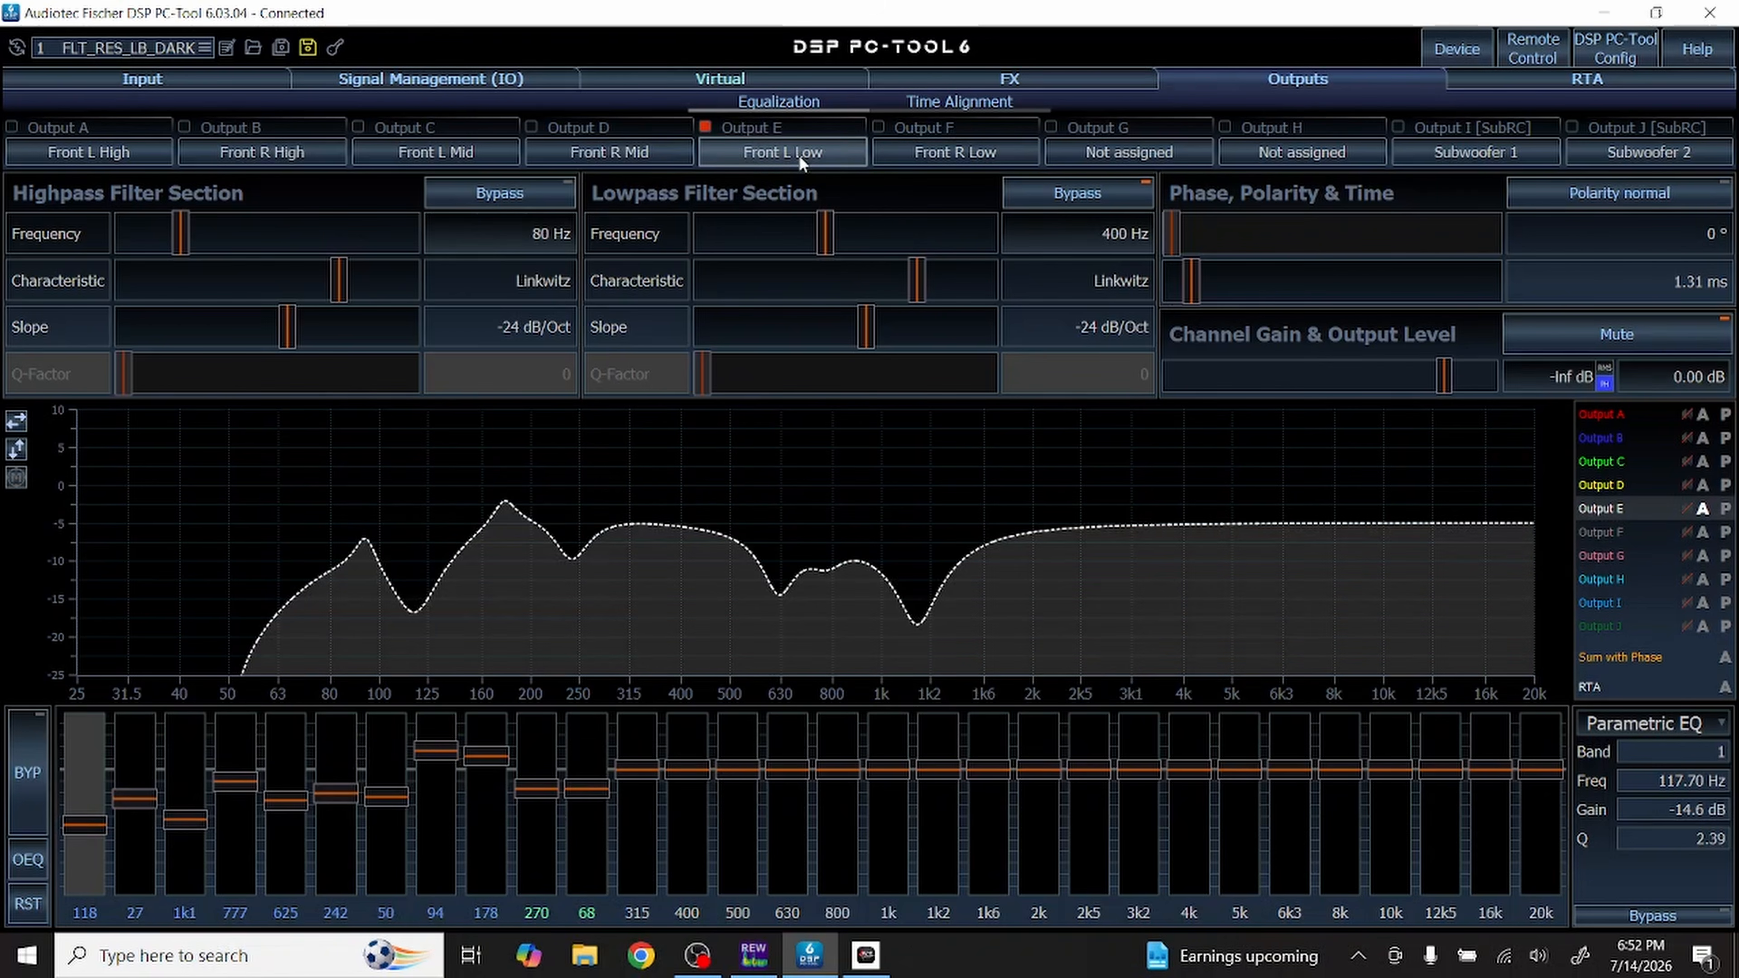
left_click(1045, 193)
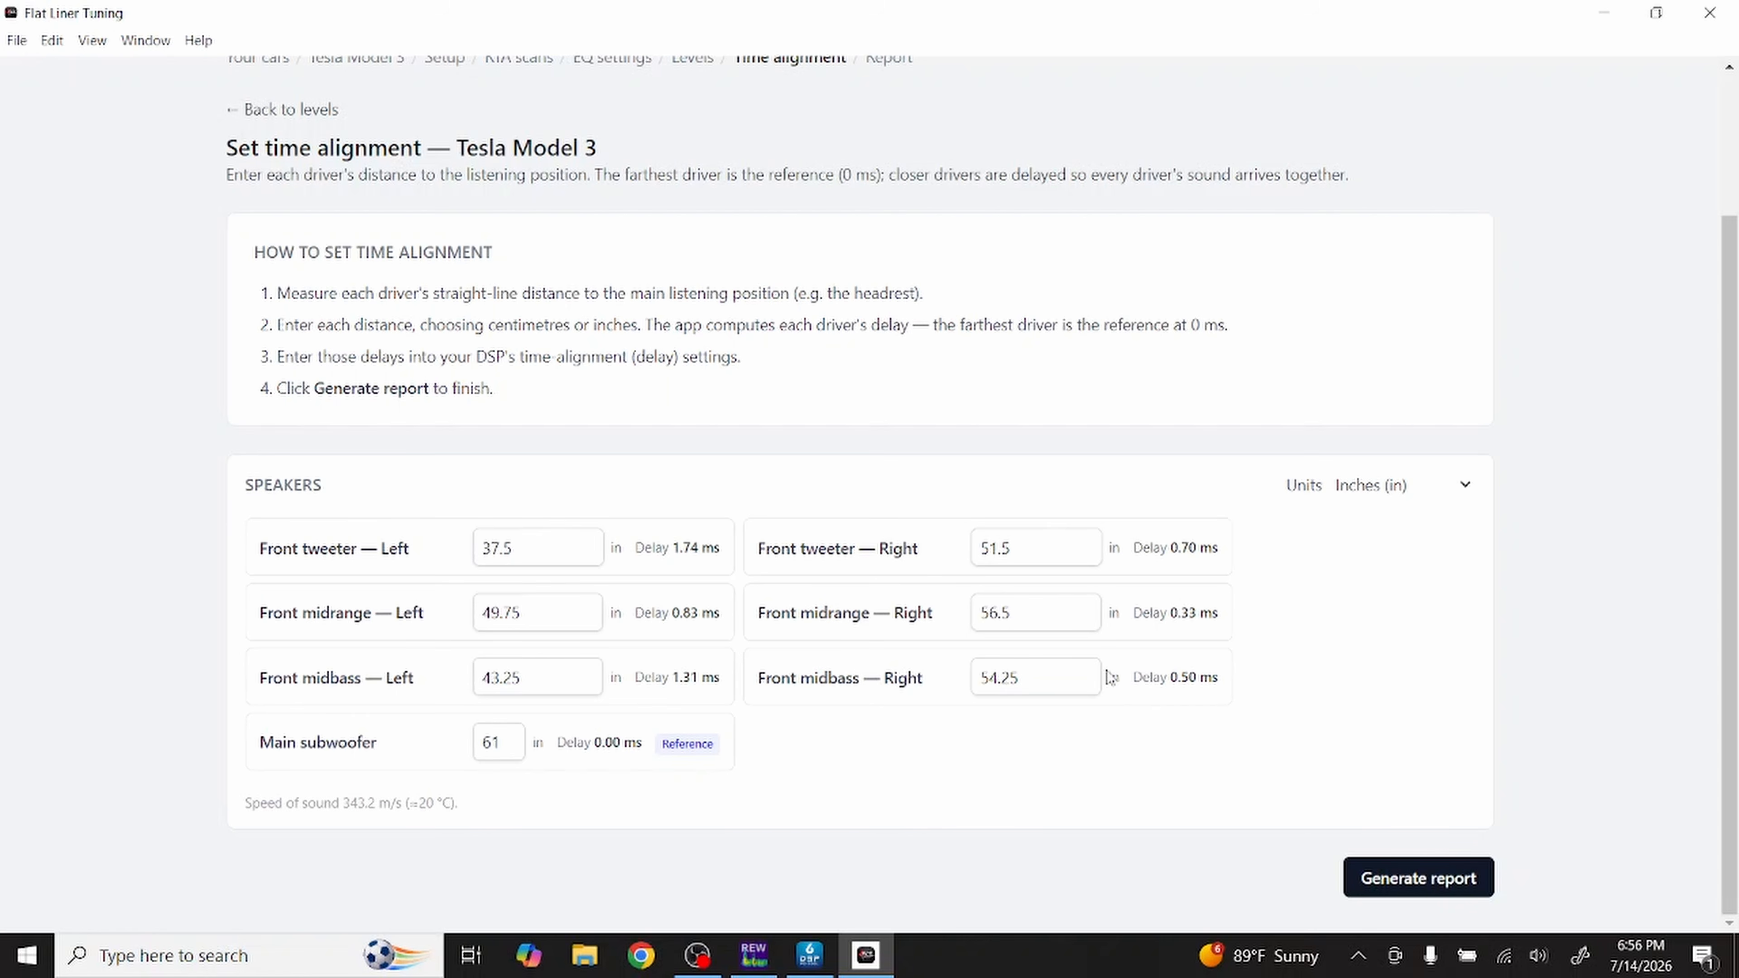
Step: Switch to the DSP PC-Tool, show the outputs' time alignment and save the current sound setup
mouse_move(835, 970)
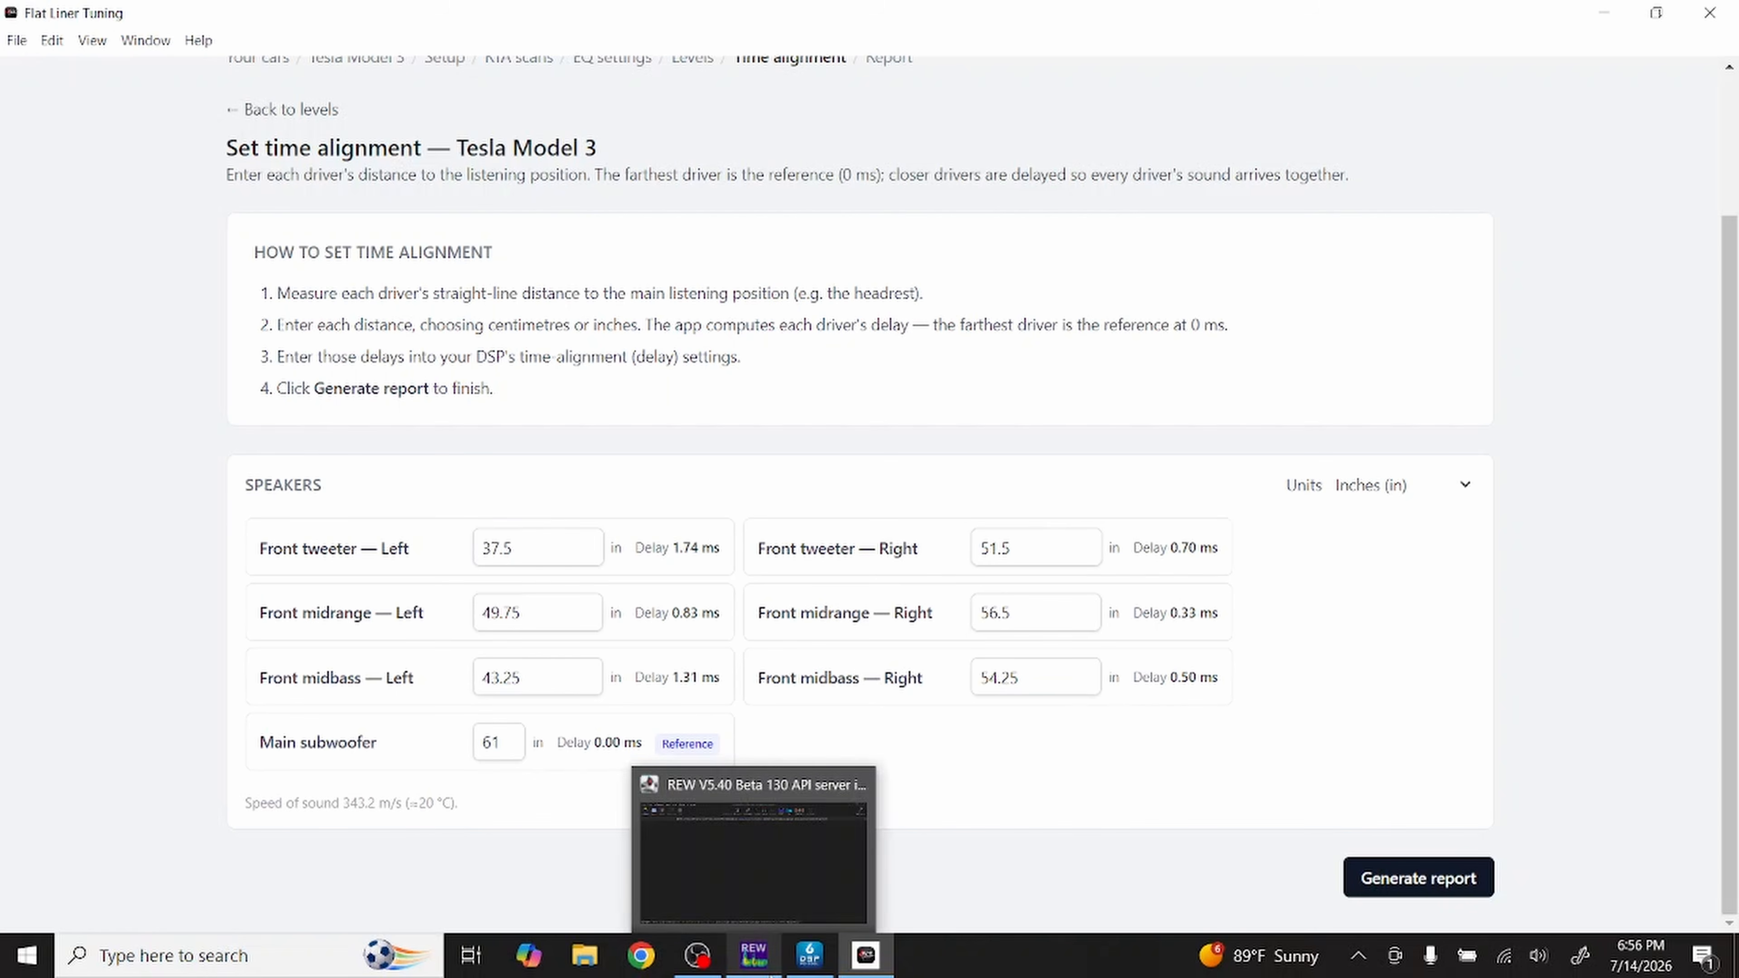
left_click(808, 959)
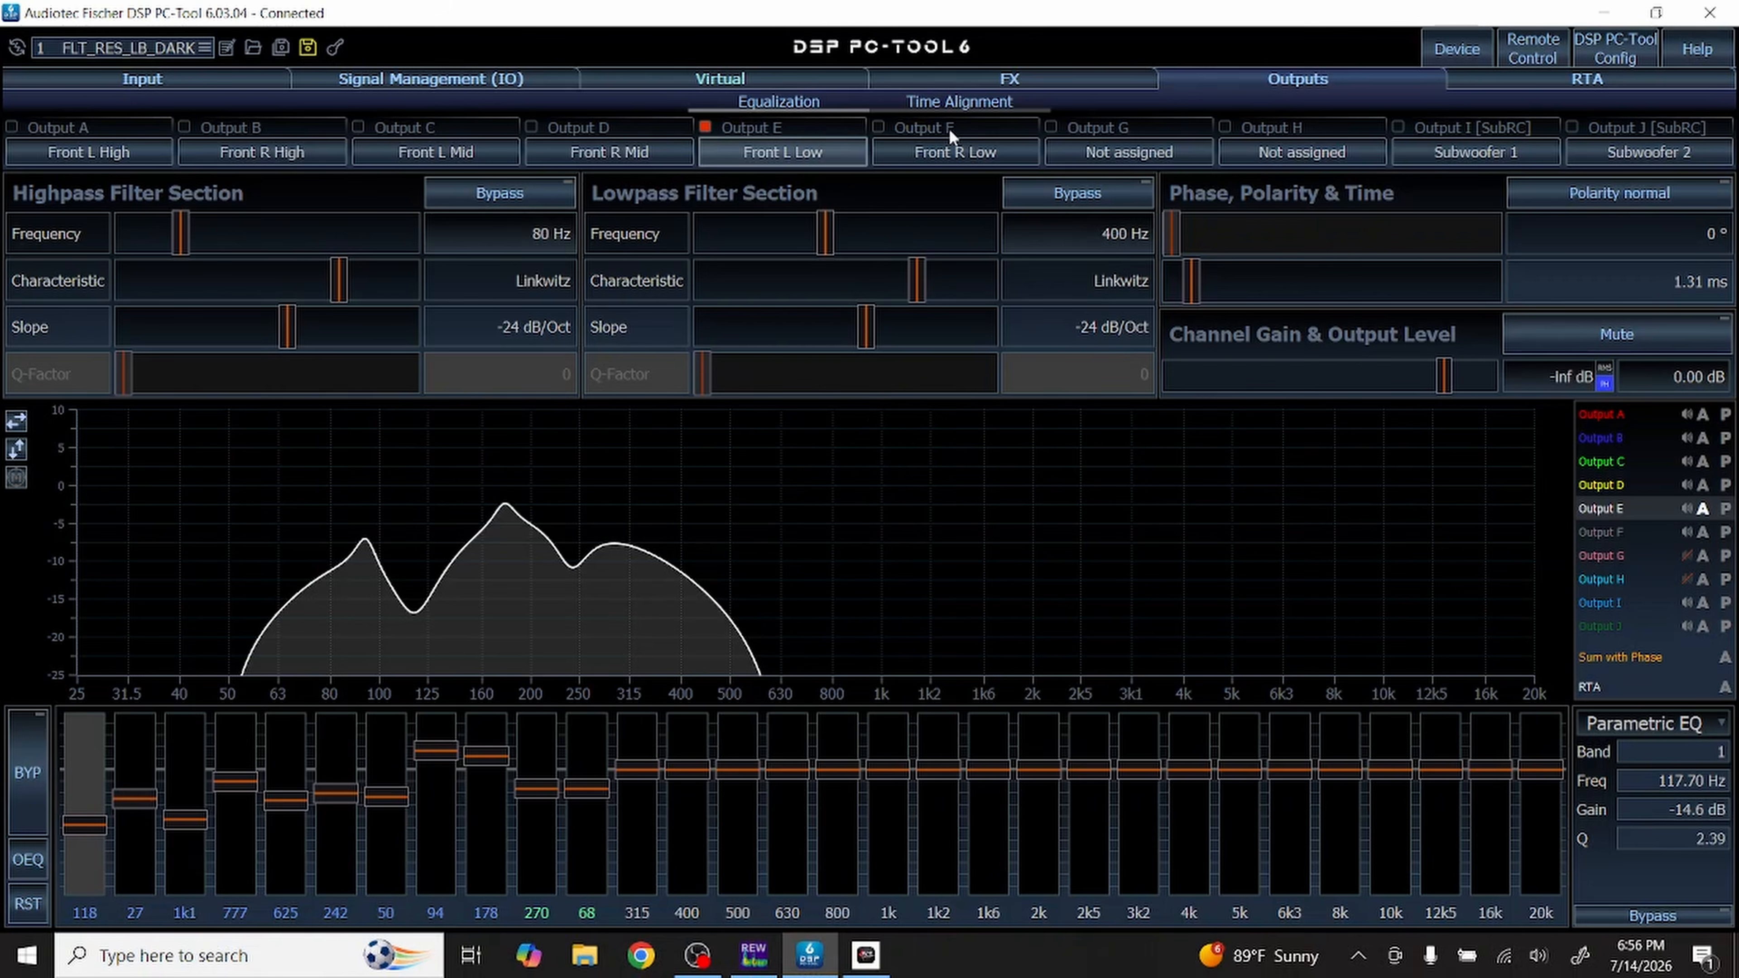
left_click(946, 102)
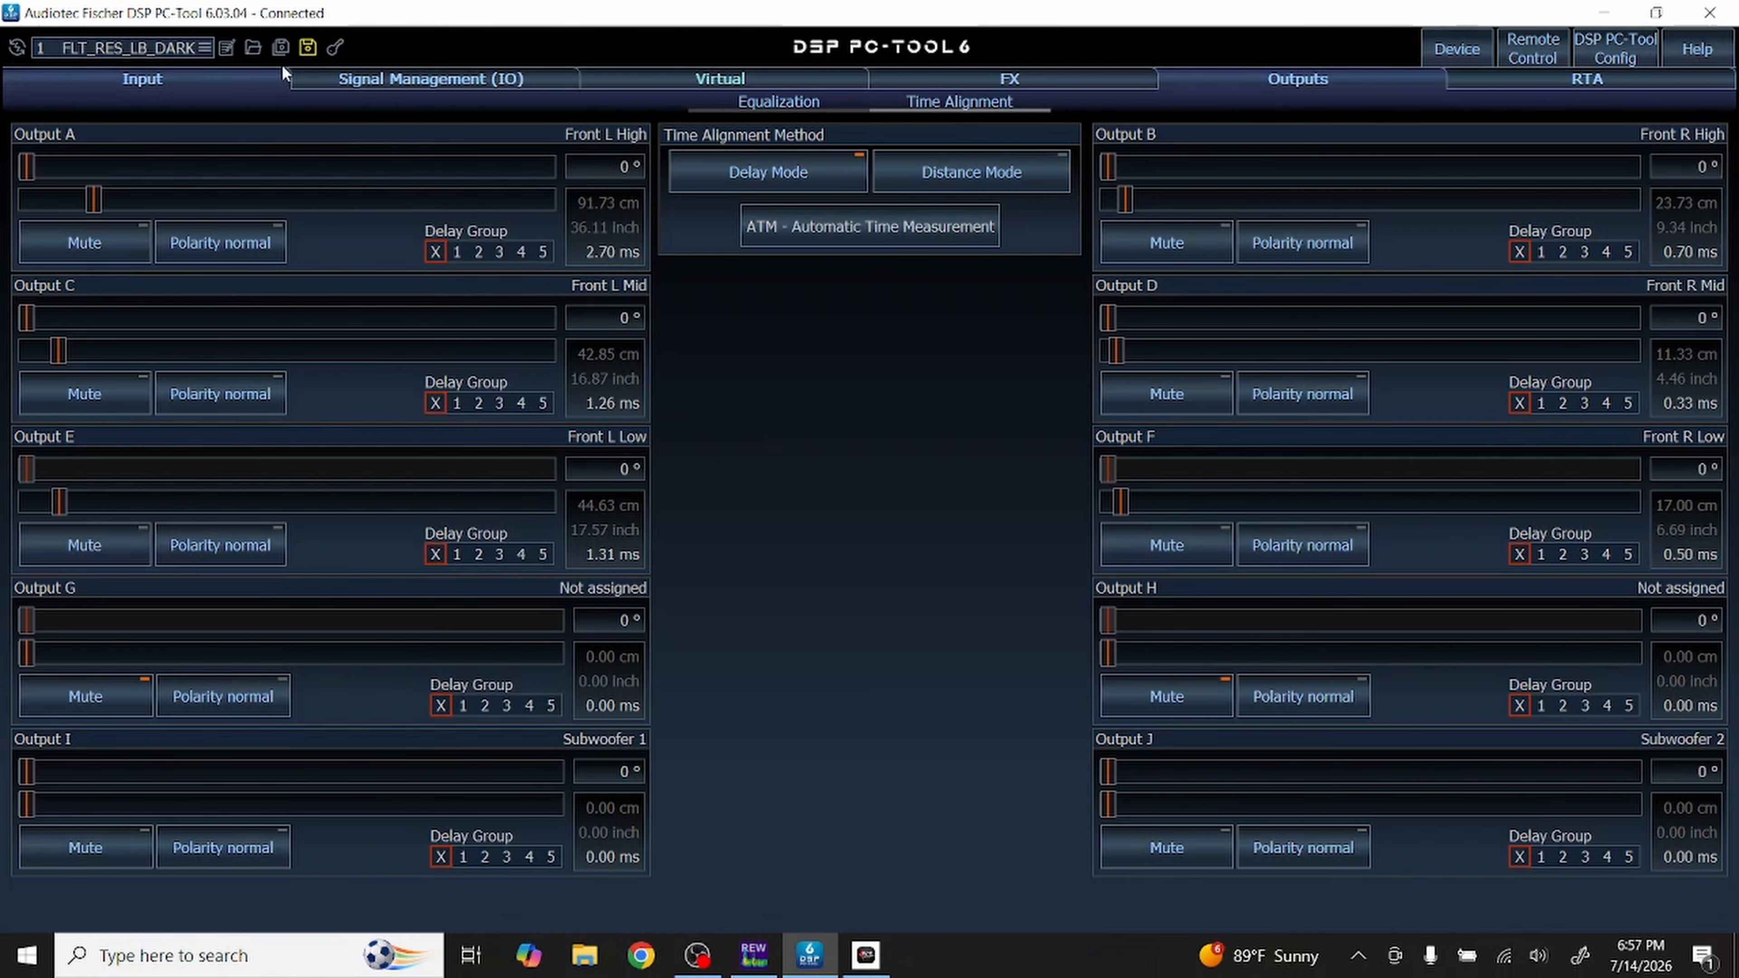
left_click(308, 48)
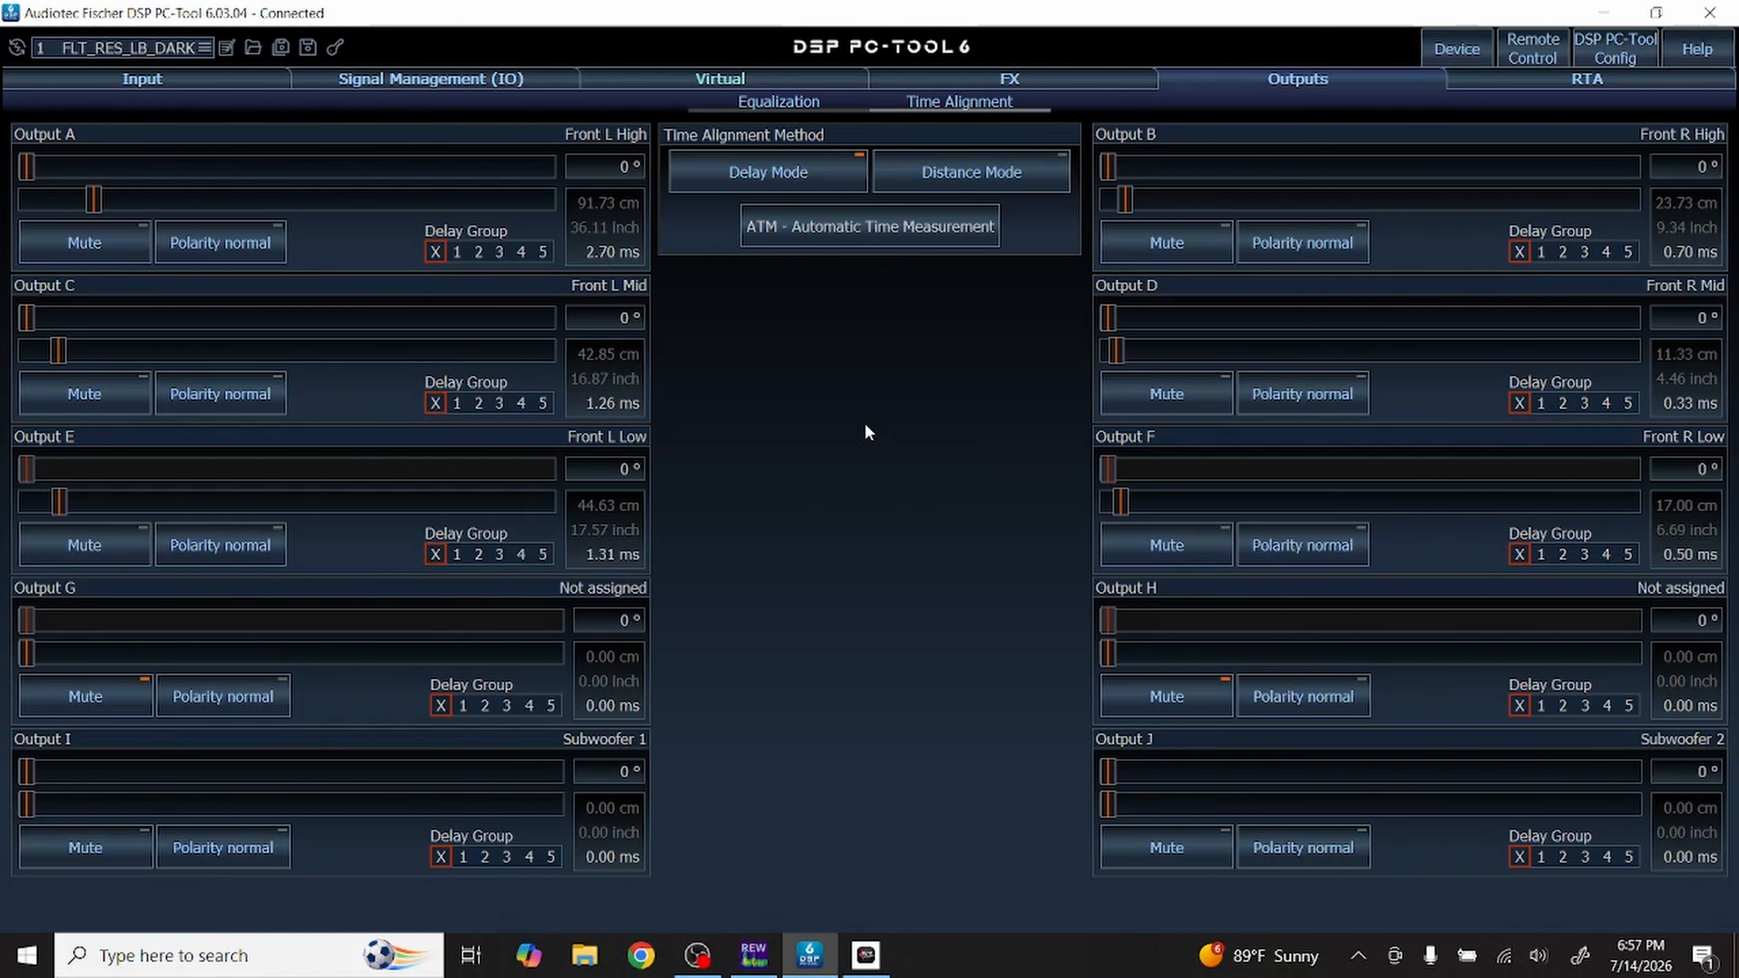
Step: Return to Flat Liner Tuning and generate the tuning report for the Tesla Model 3
key("alt+Tab")
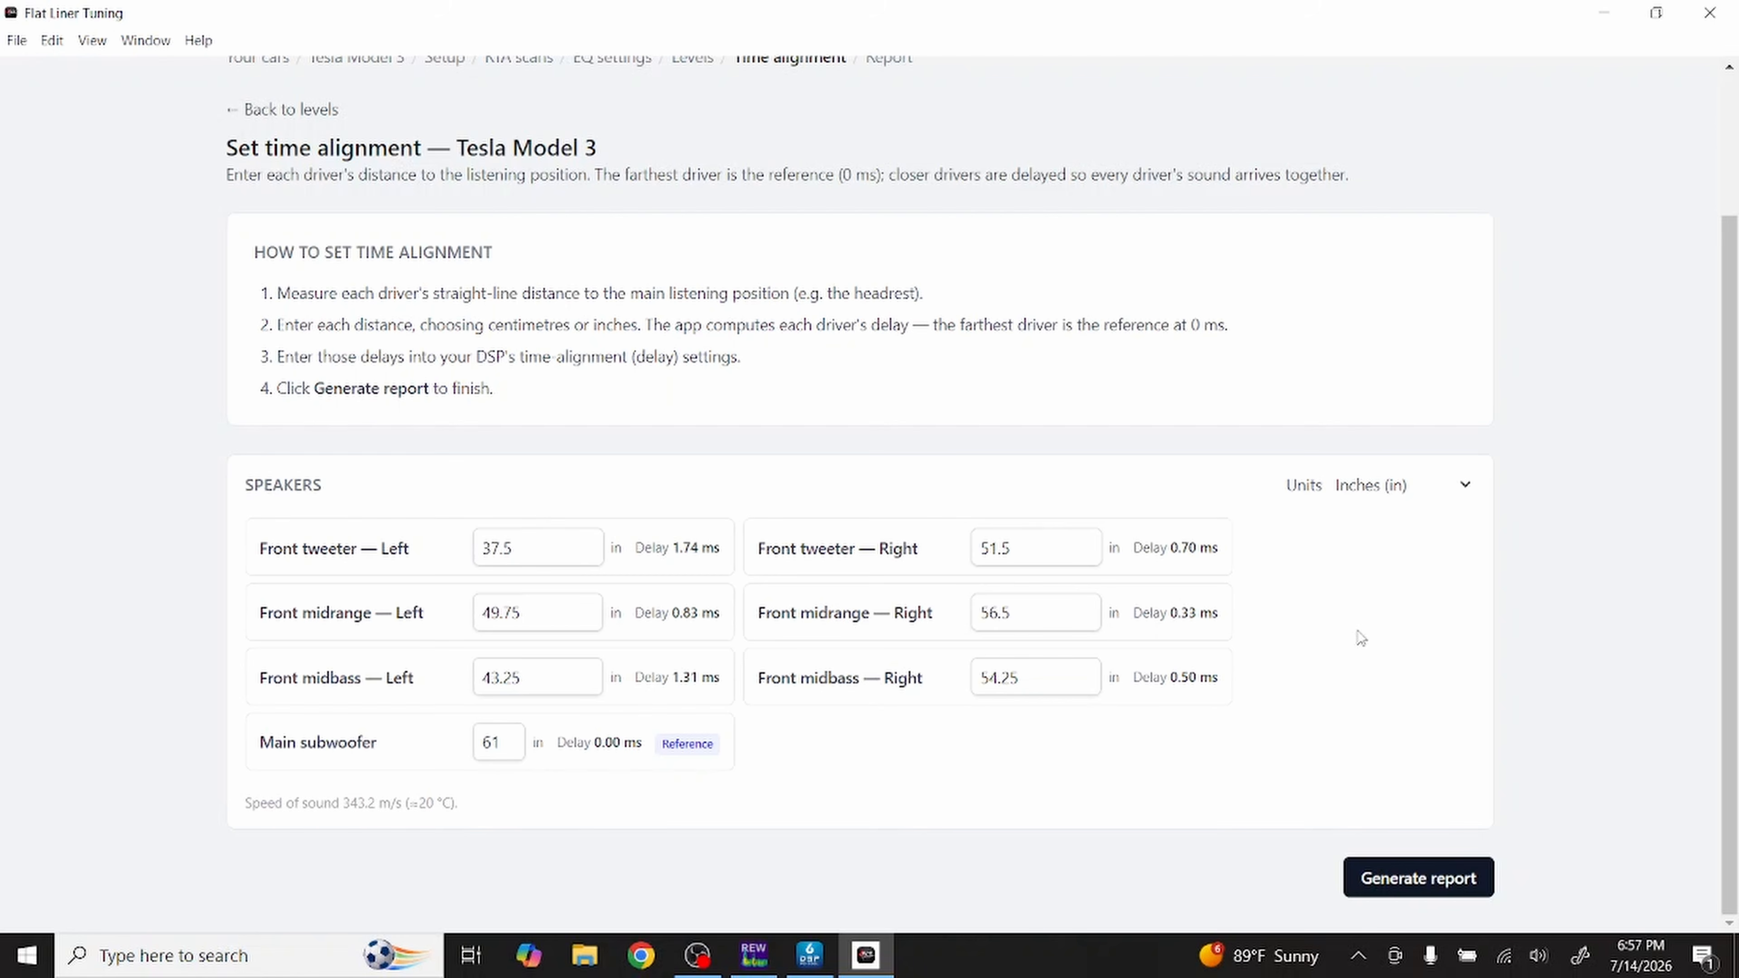
left_click(1425, 875)
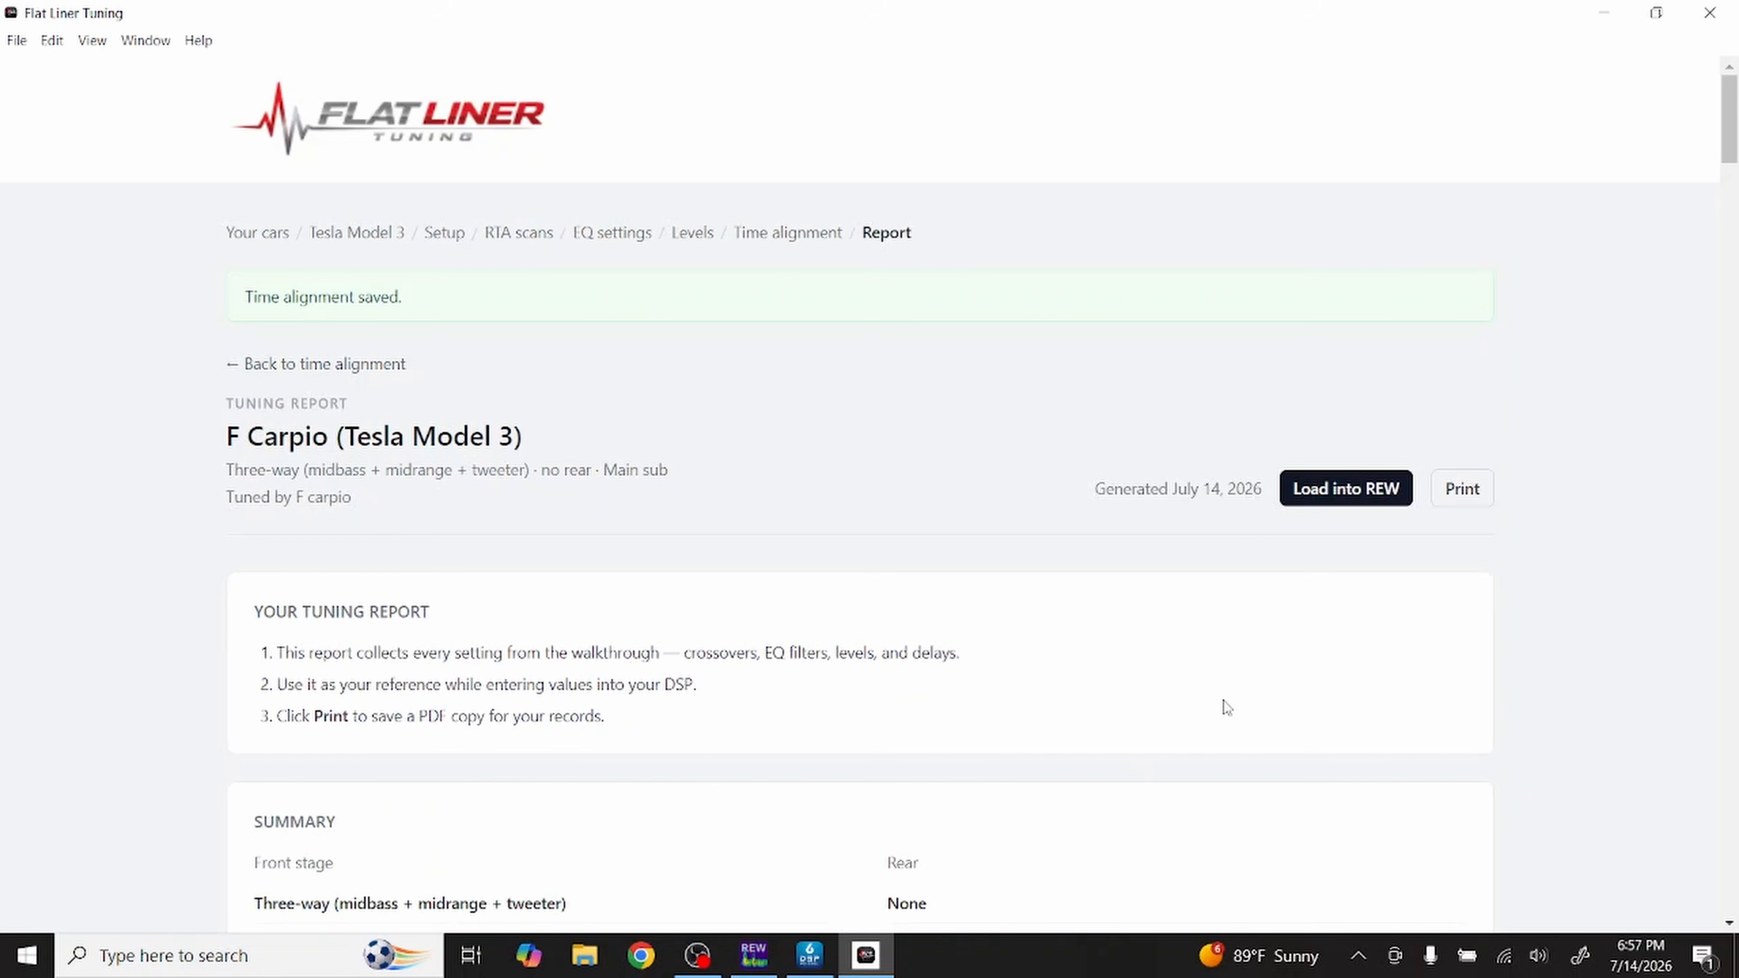
Step: Review the tuning report's initial measurements, EQ filter graph, per-driver filter tables and levels graph
scroll(1226, 708, "down", 10)
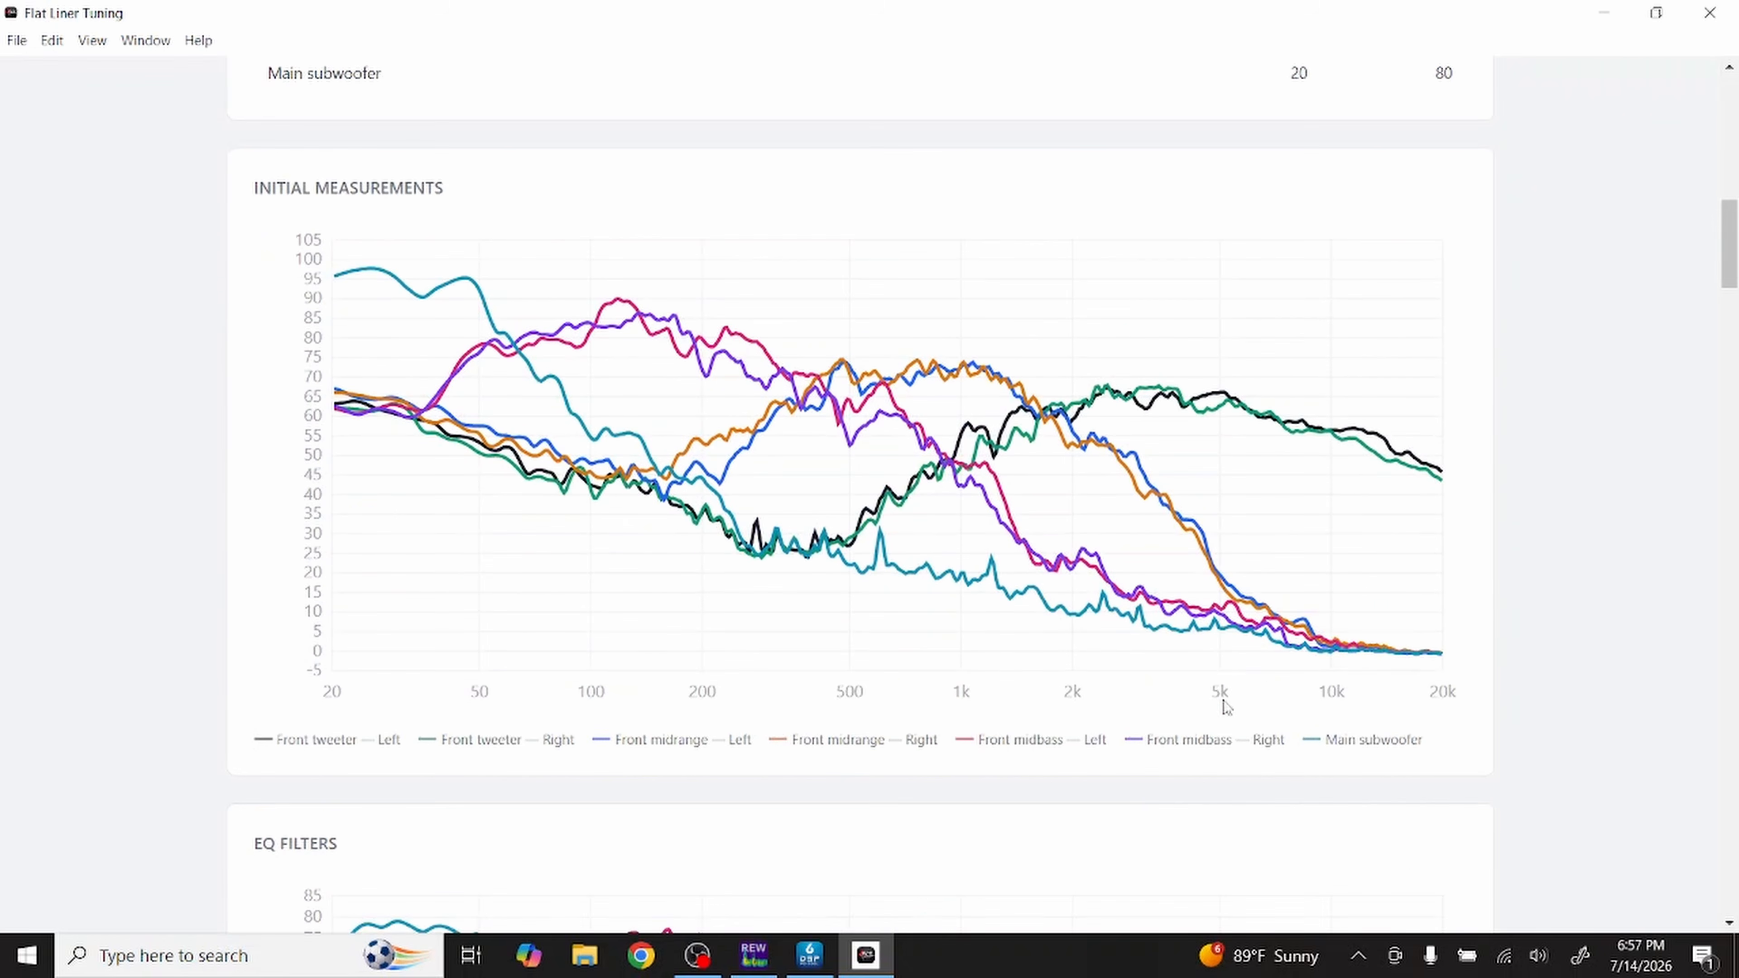
scroll(1224, 703, "down", 5)
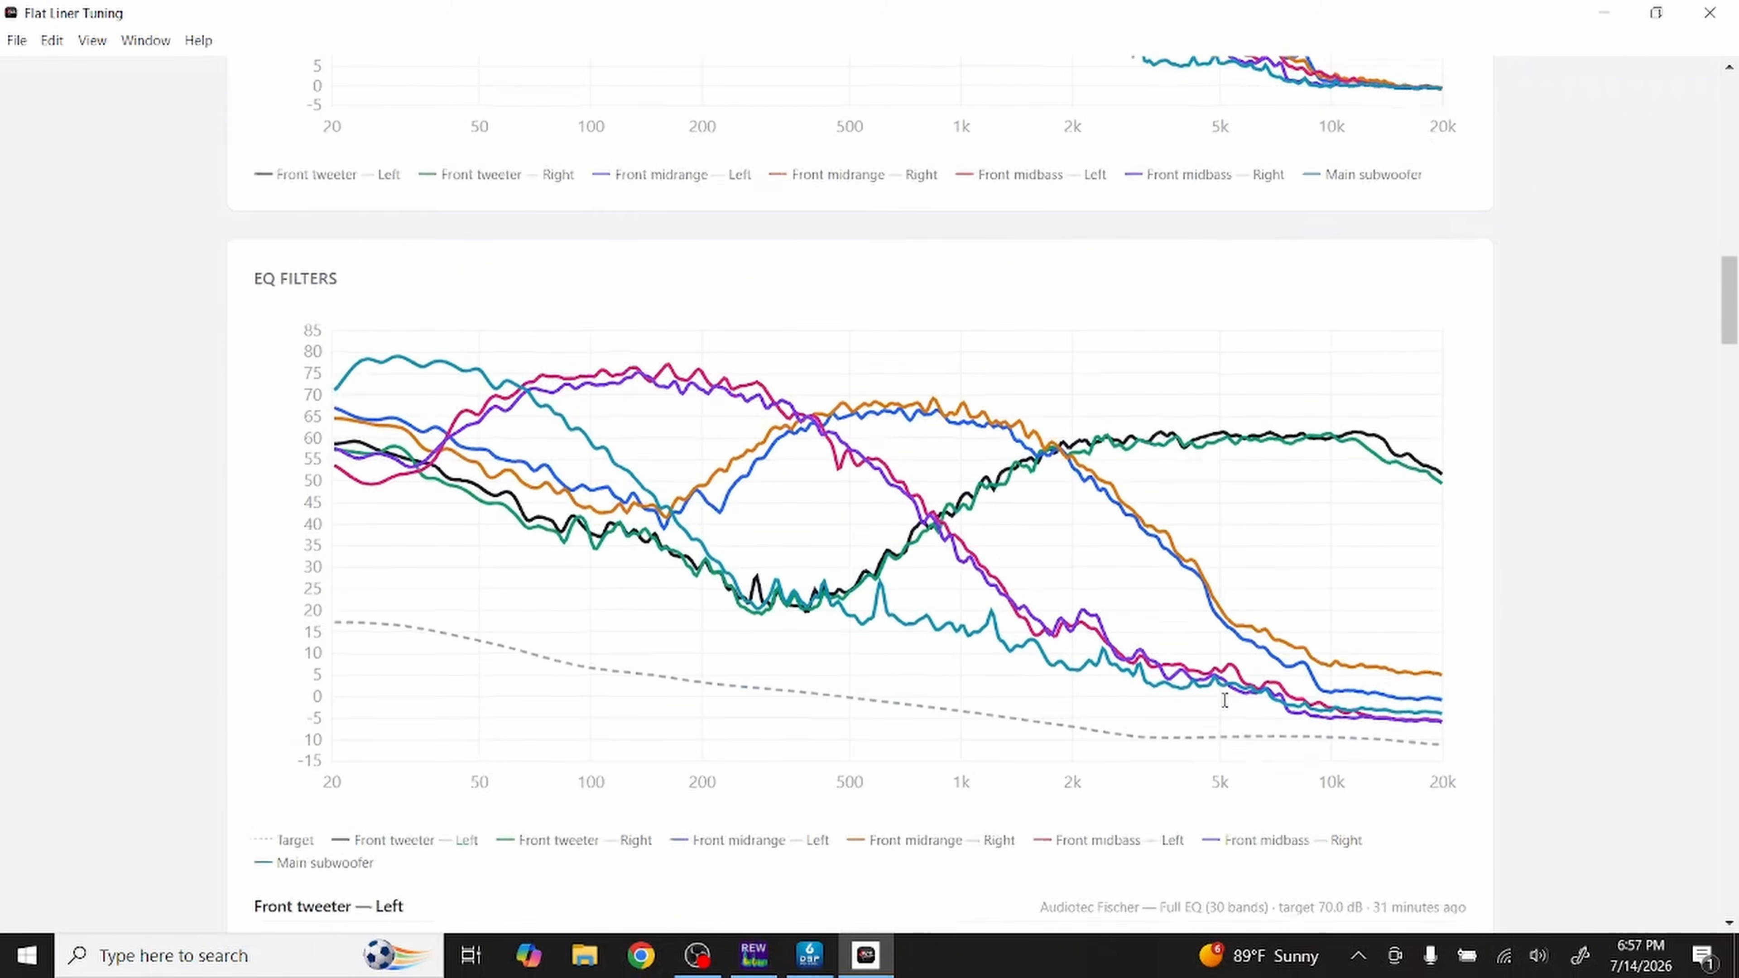
scroll(1224, 704, "up", 5)
scroll(1225, 708, "down", 5)
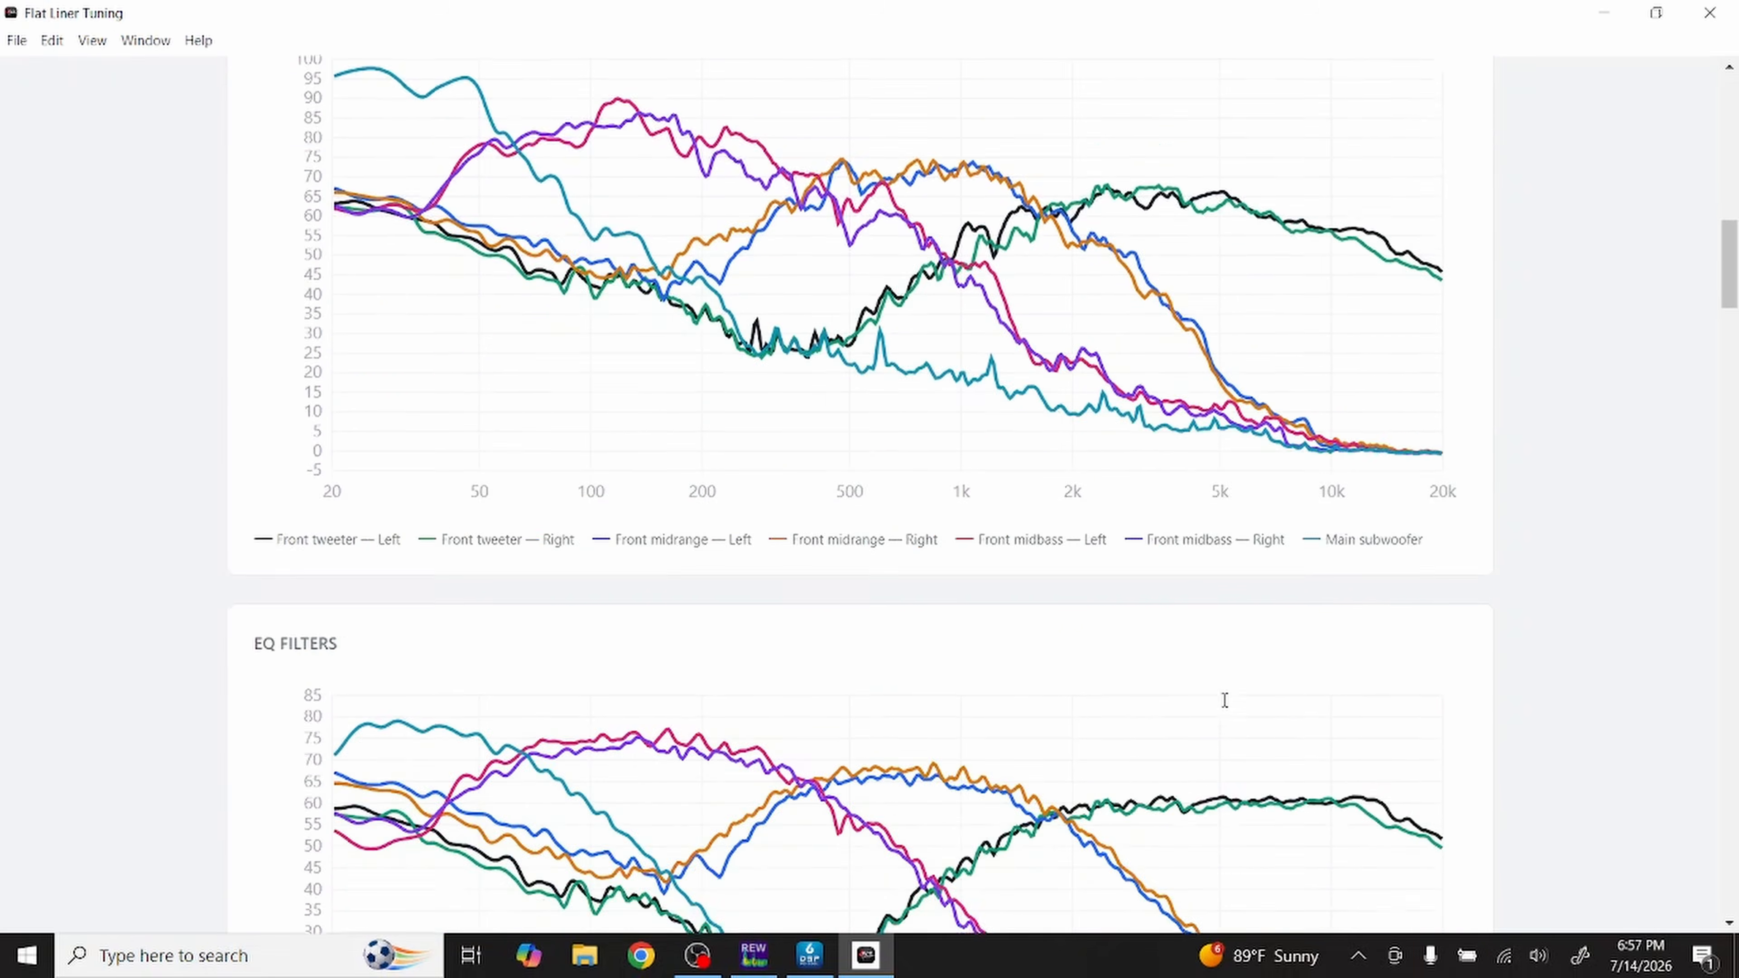
scroll(1225, 708, "down", 10)
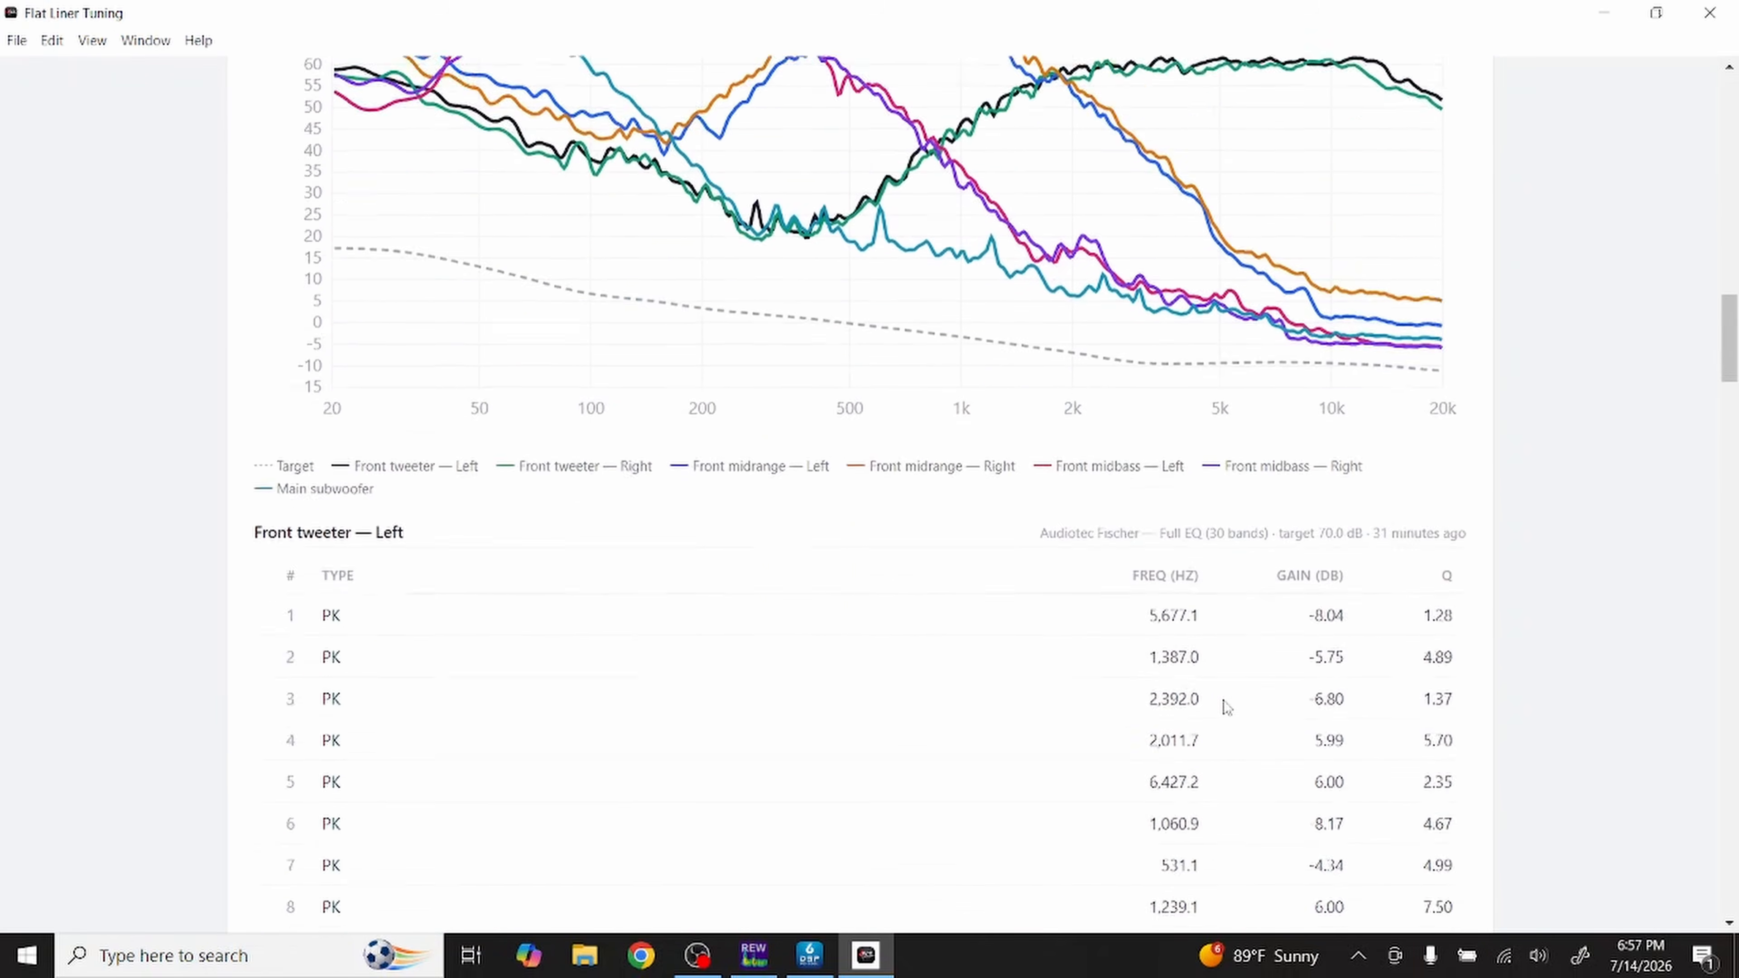
scroll(1225, 708, "down", 15)
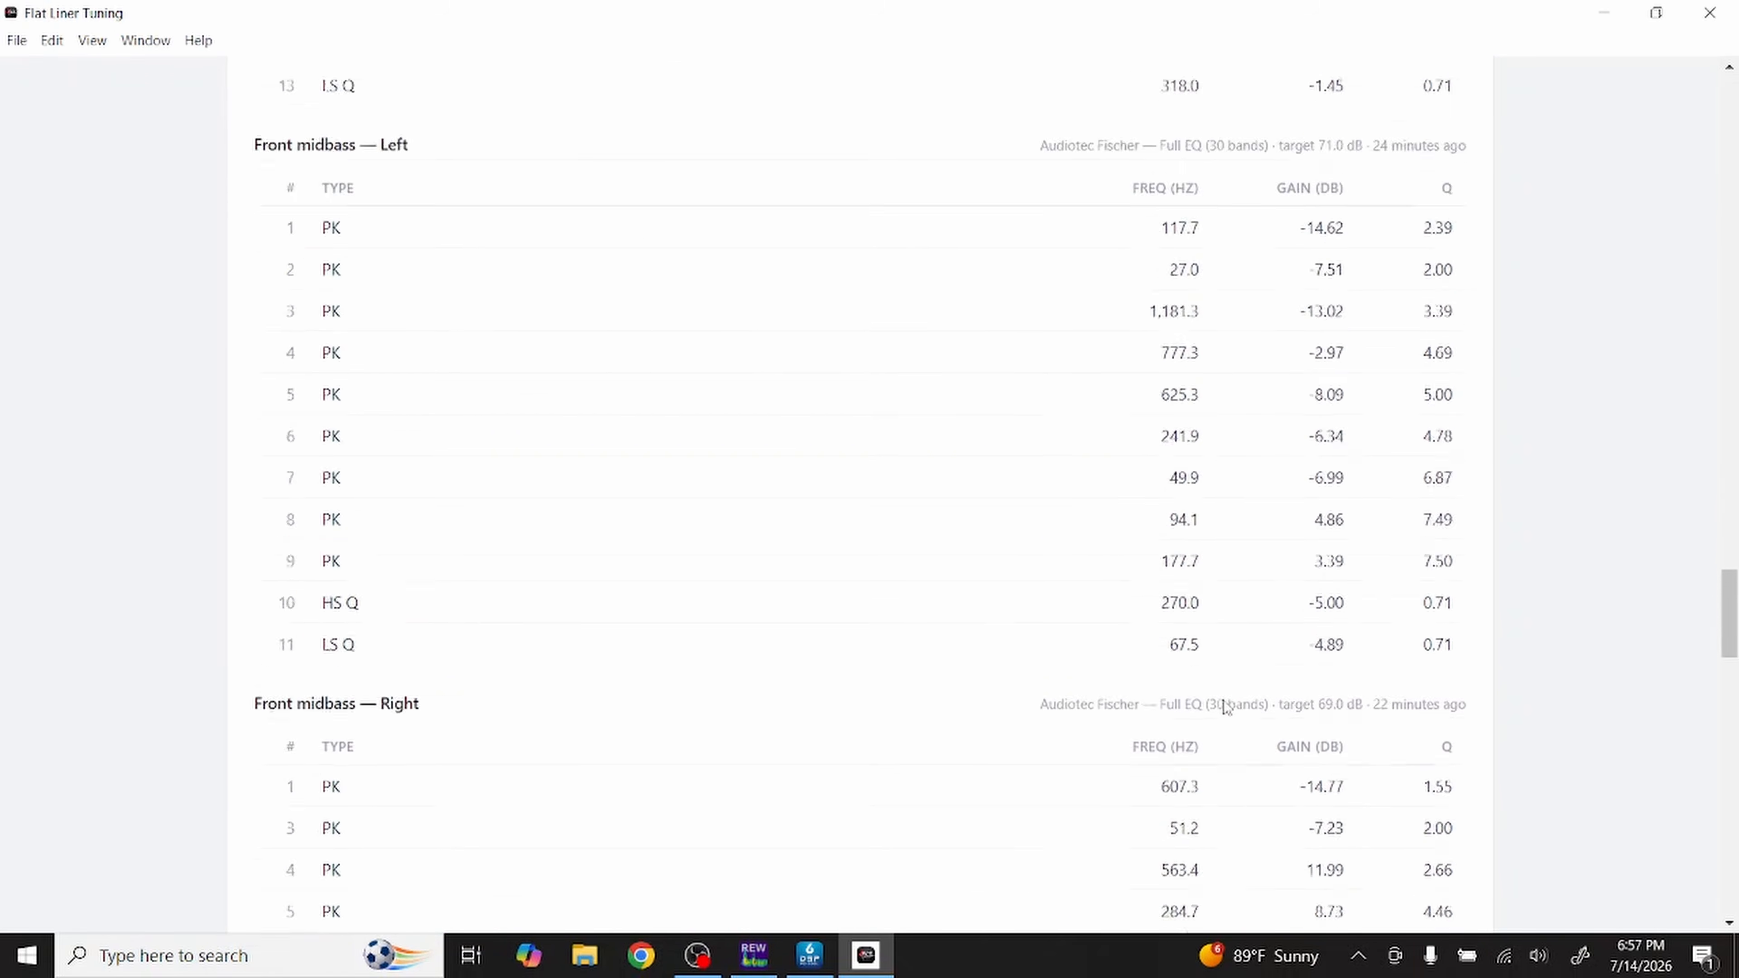
scroll(1226, 708, "down", 15)
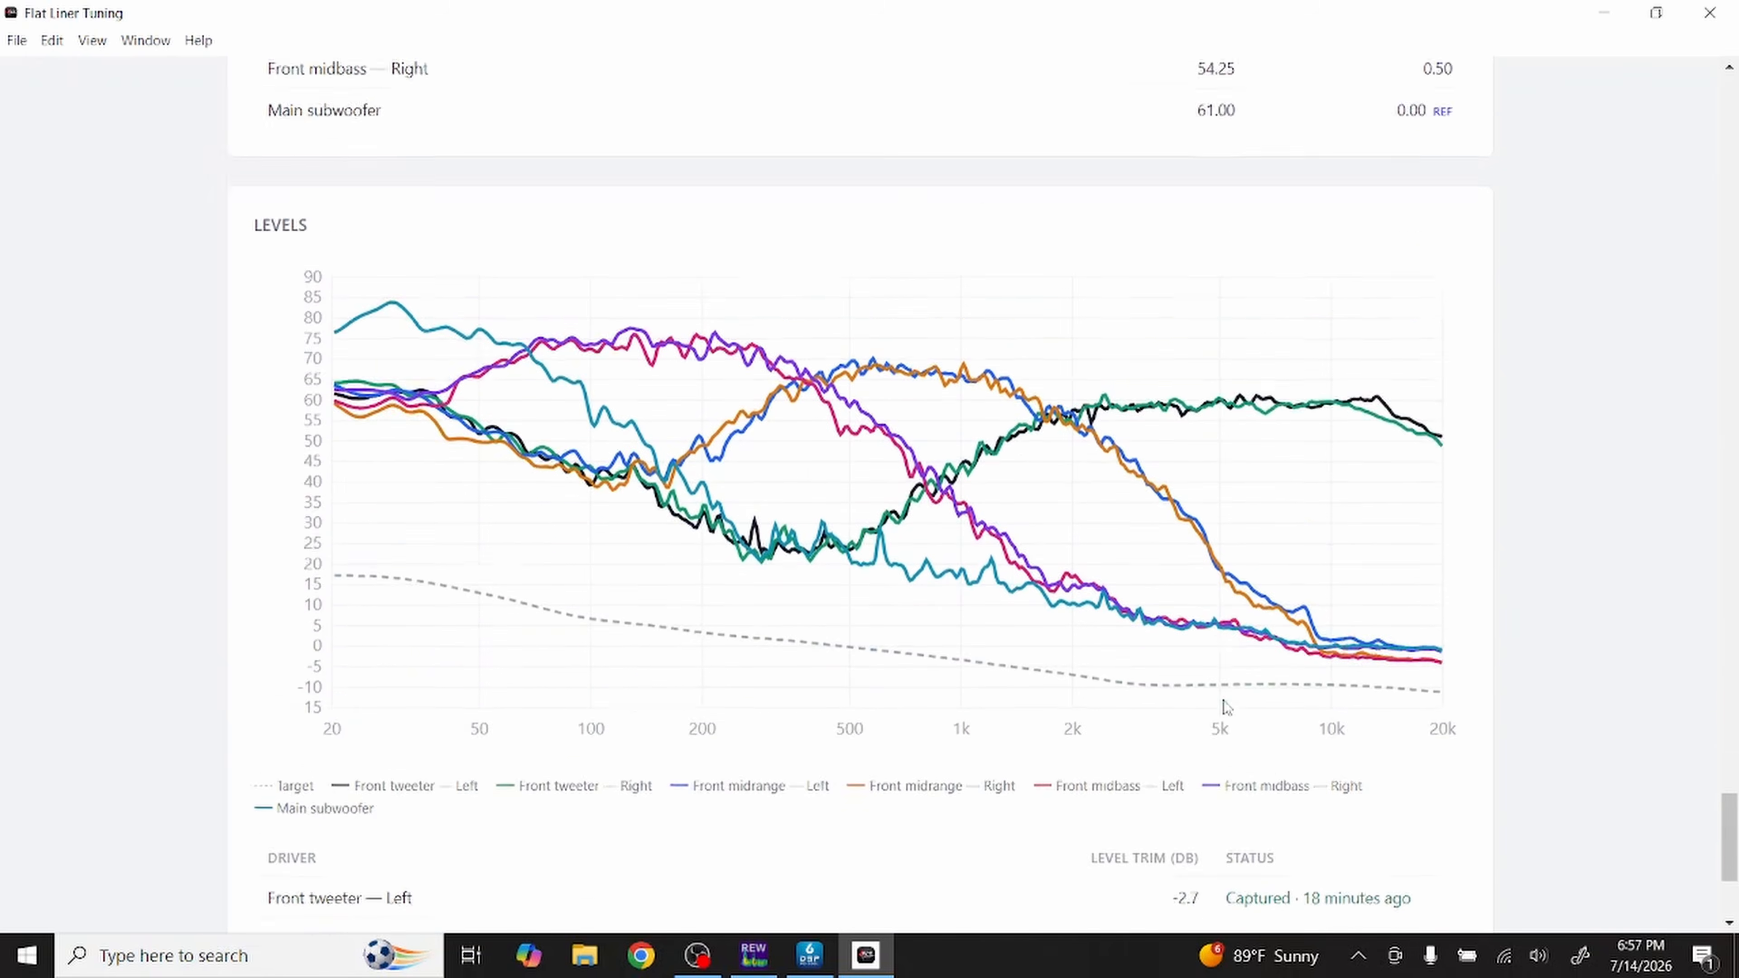
Step: Examine the report's midbass filter tables, level trims and time alignment values, then go back to its beginning
scroll(1226, 708, "up", 8)
scroll(1225, 708, "up", 20)
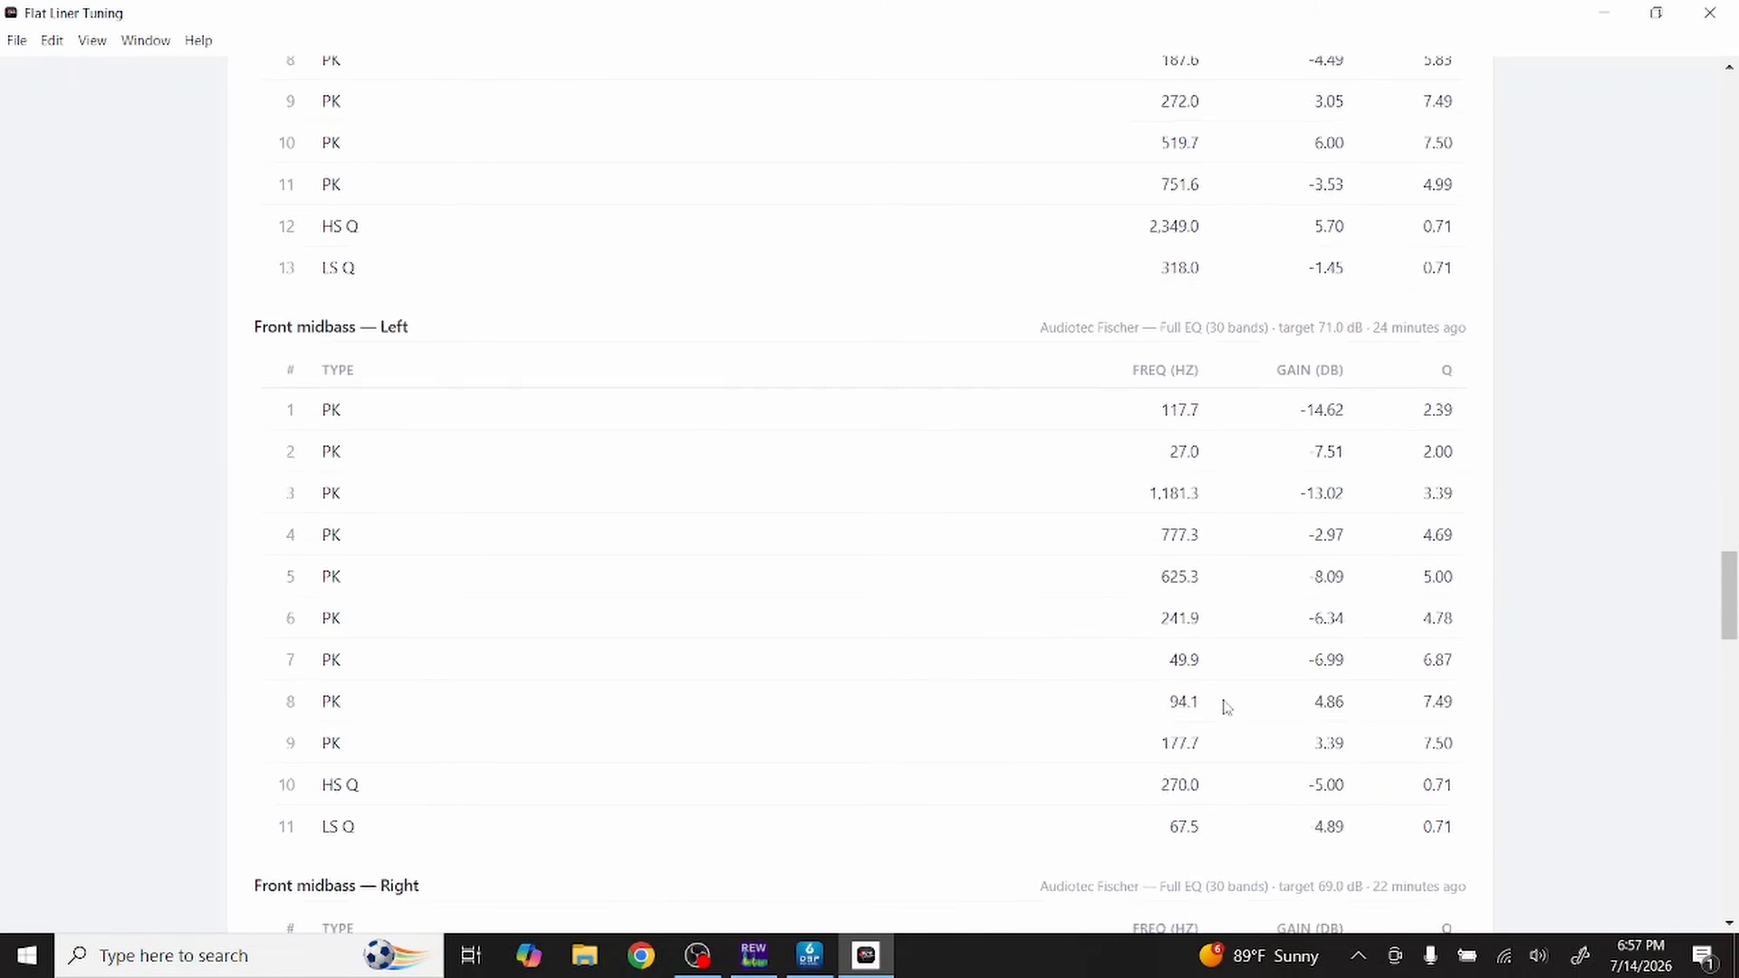
scroll(1226, 708, "down", 15)
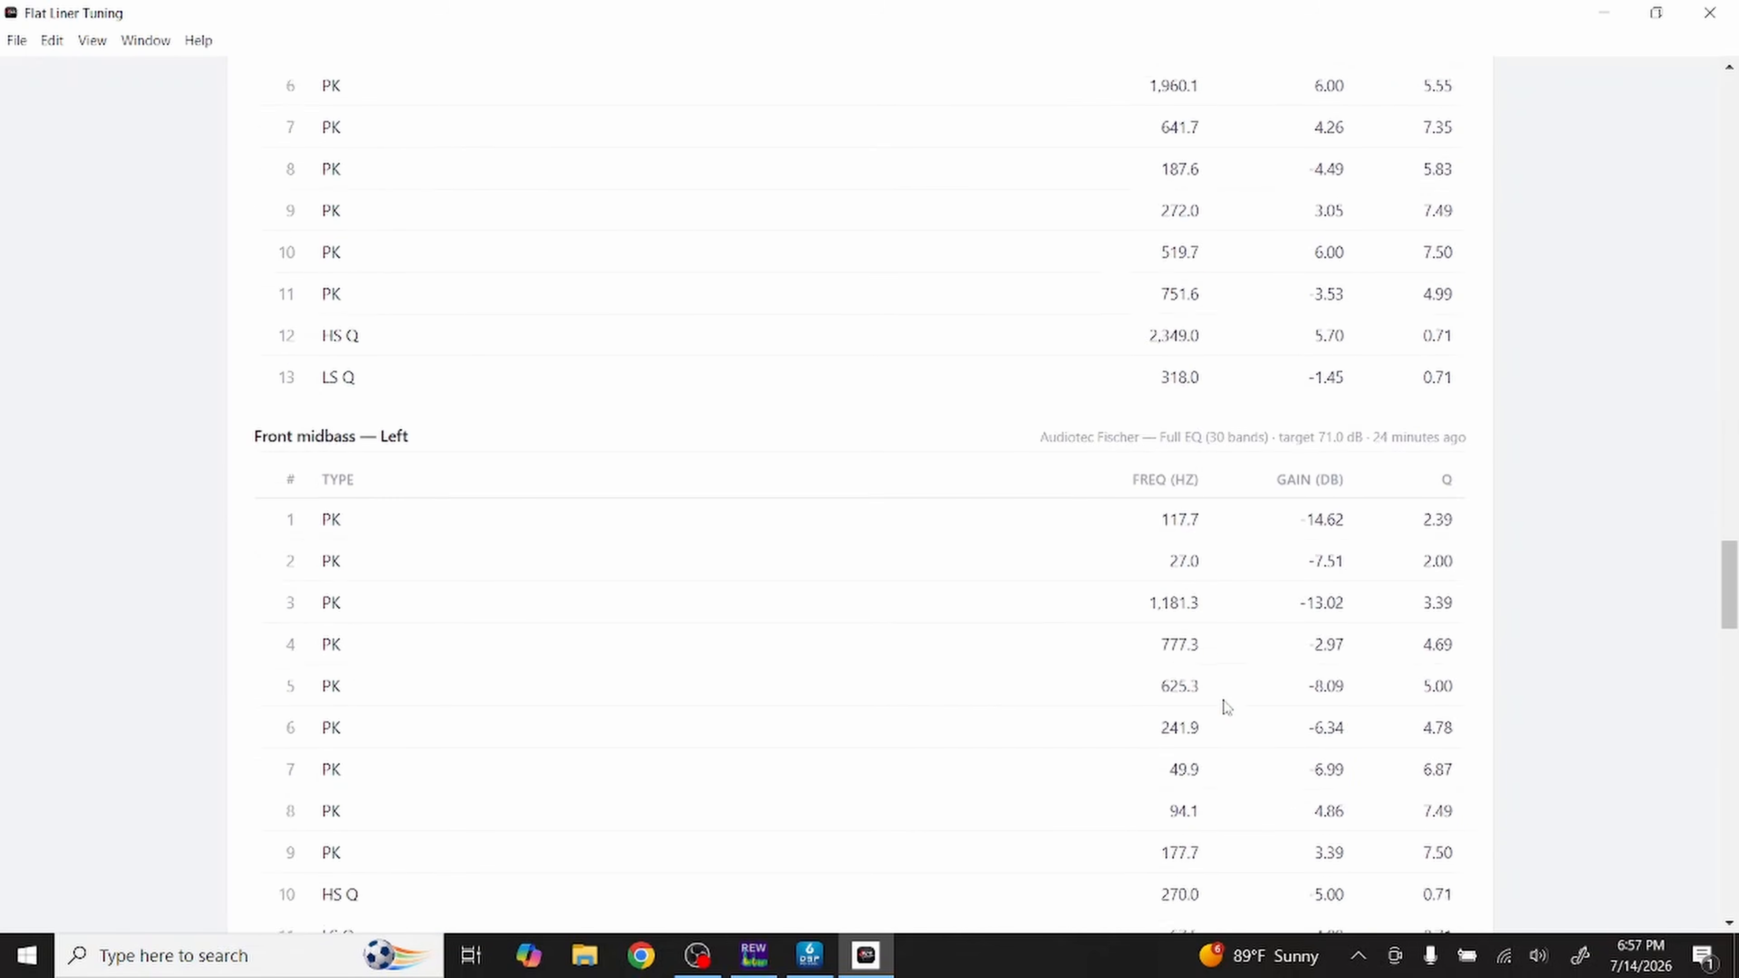
scroll(1226, 707, "down", 15)
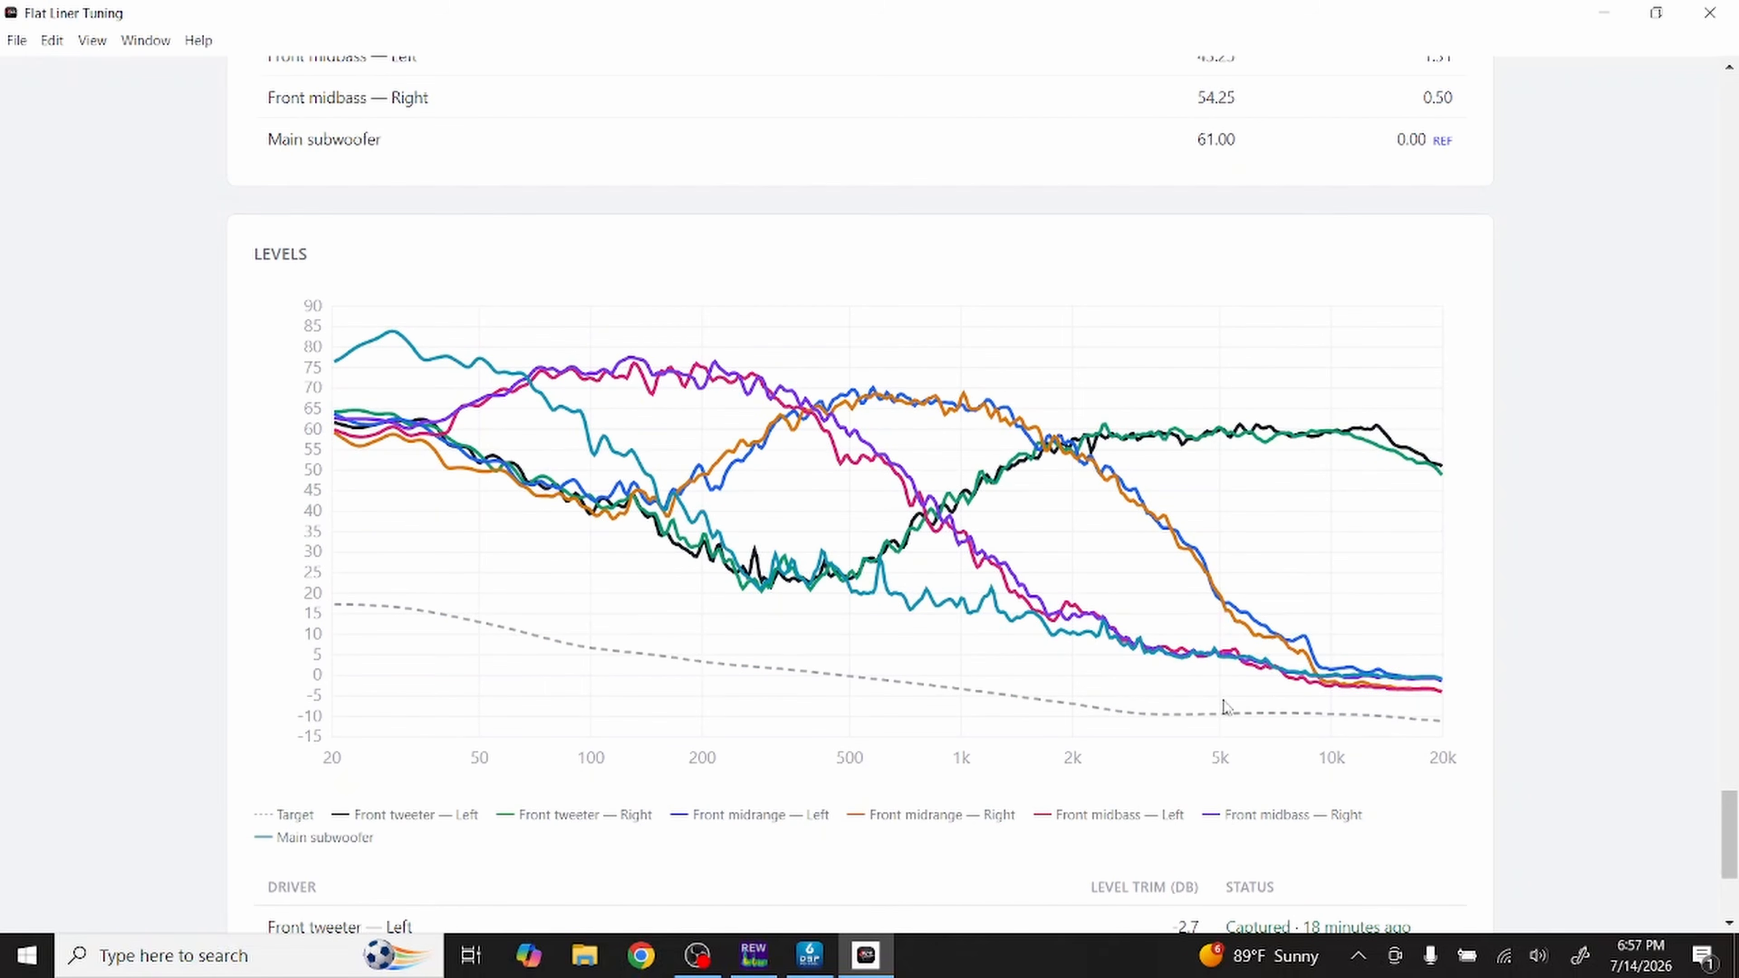
scroll(1198, 609, "down", 5)
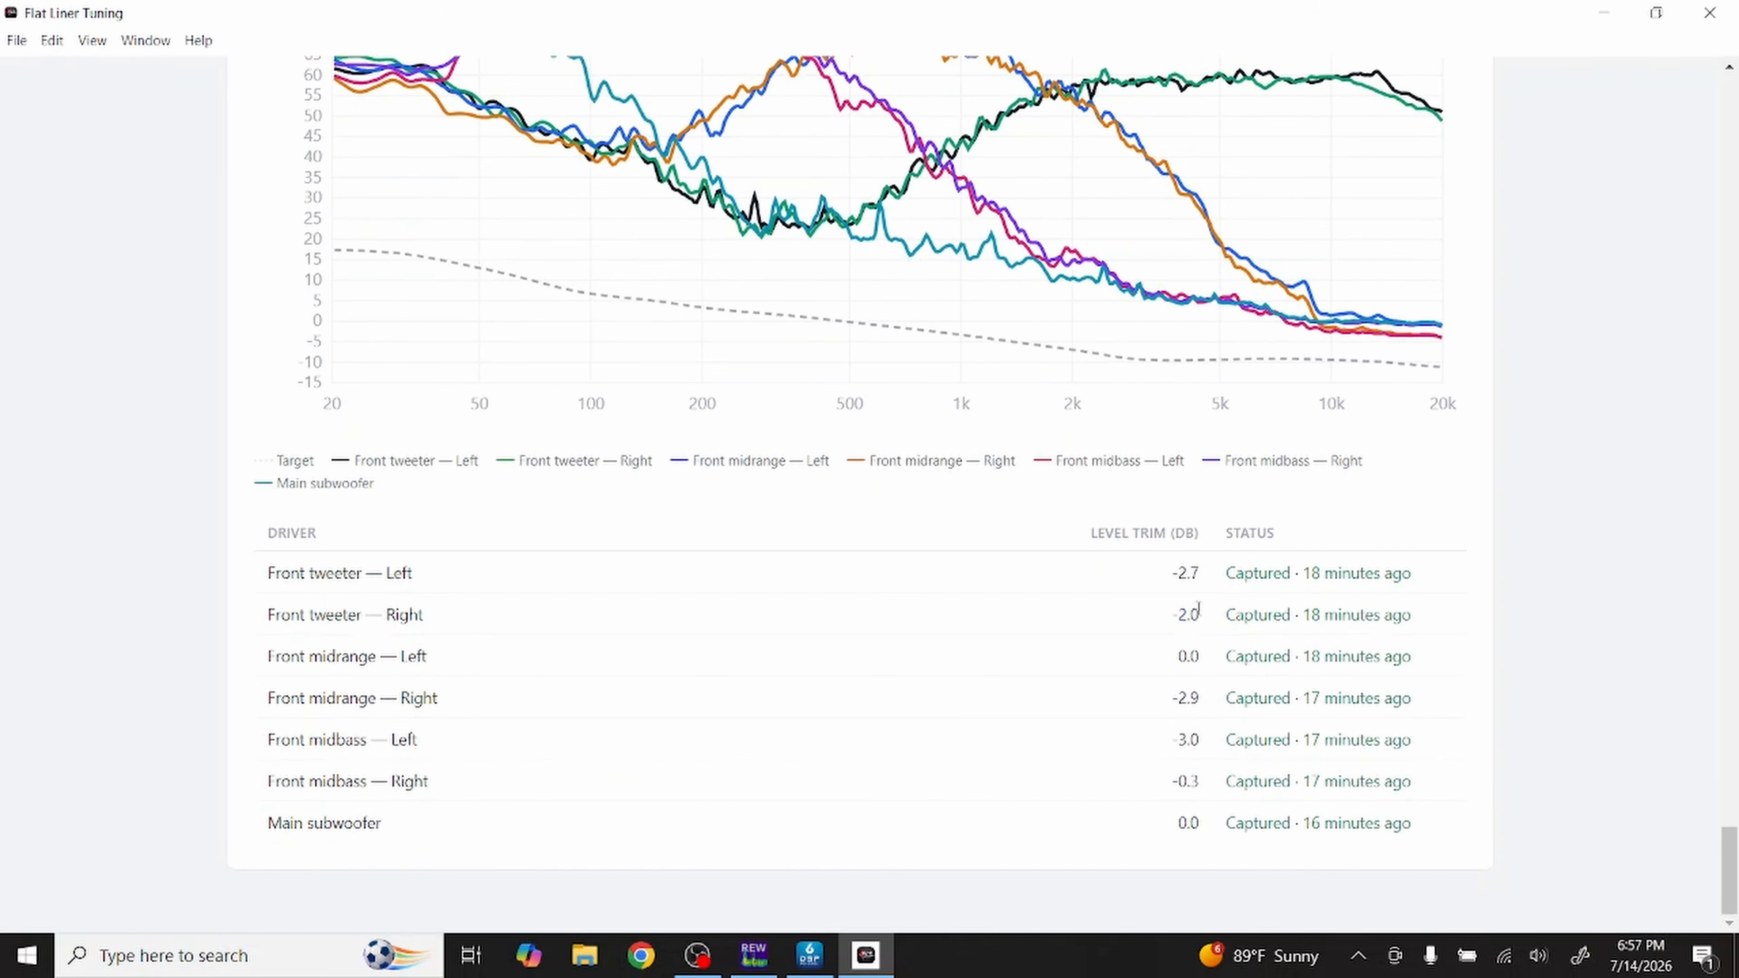
scroll(1075, 664, "up", 20)
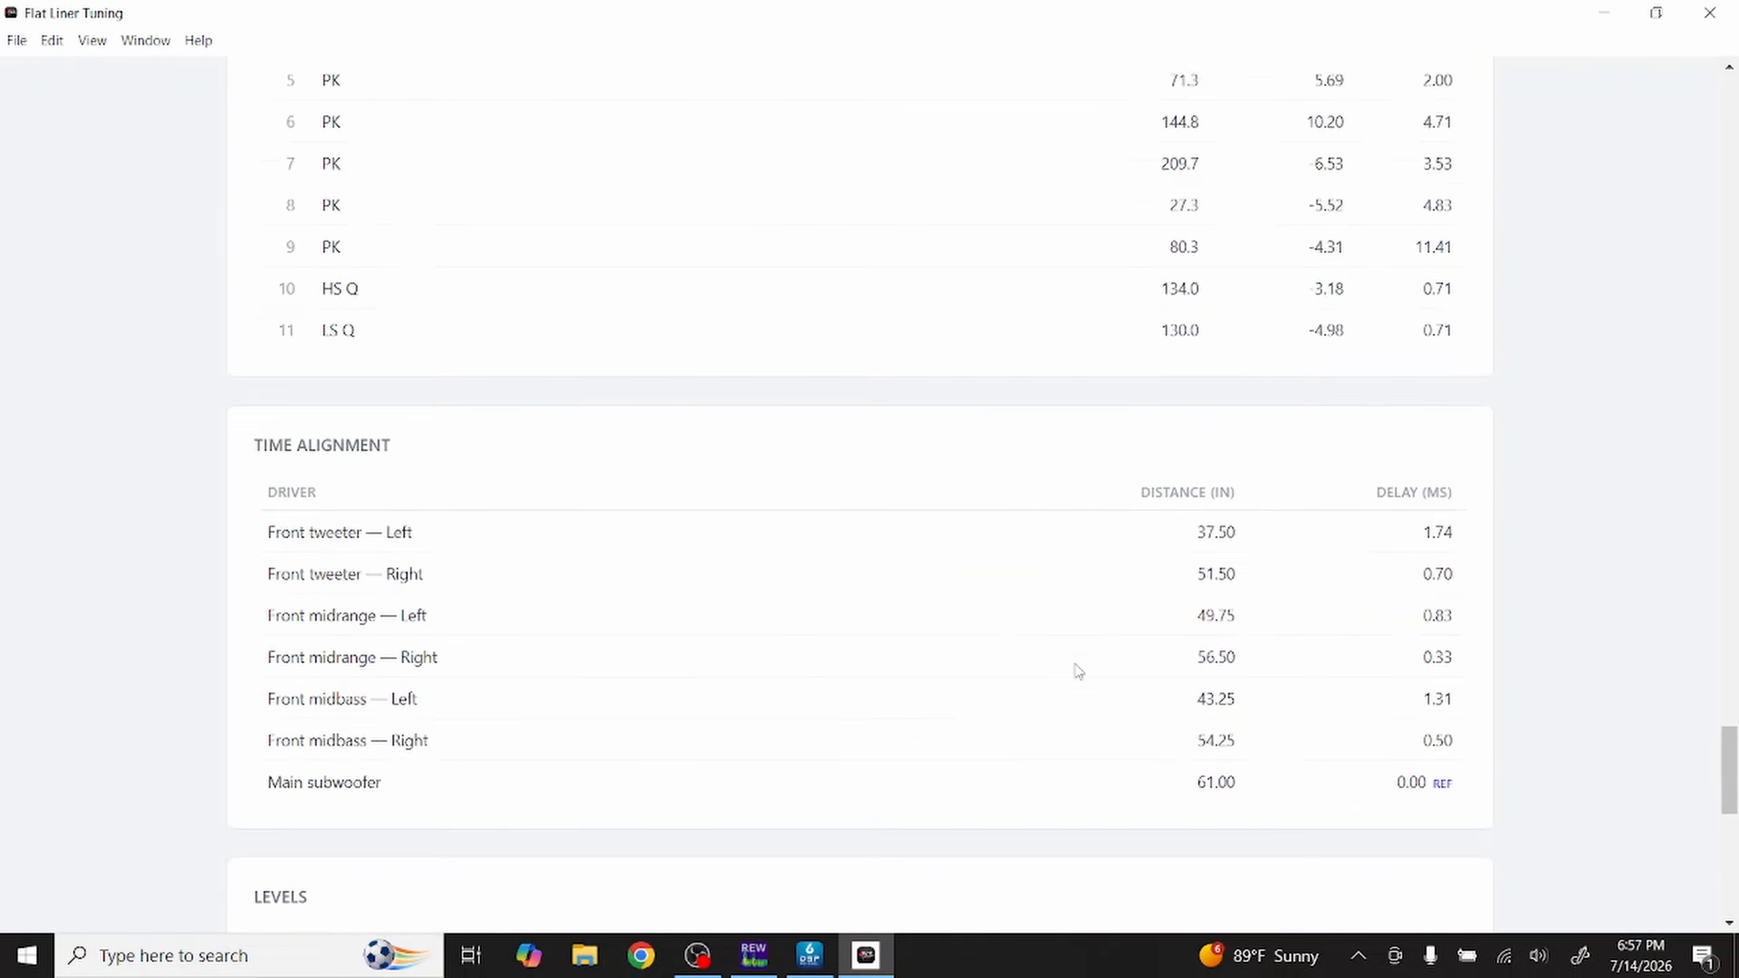
scroll(1078, 671, "up", 20)
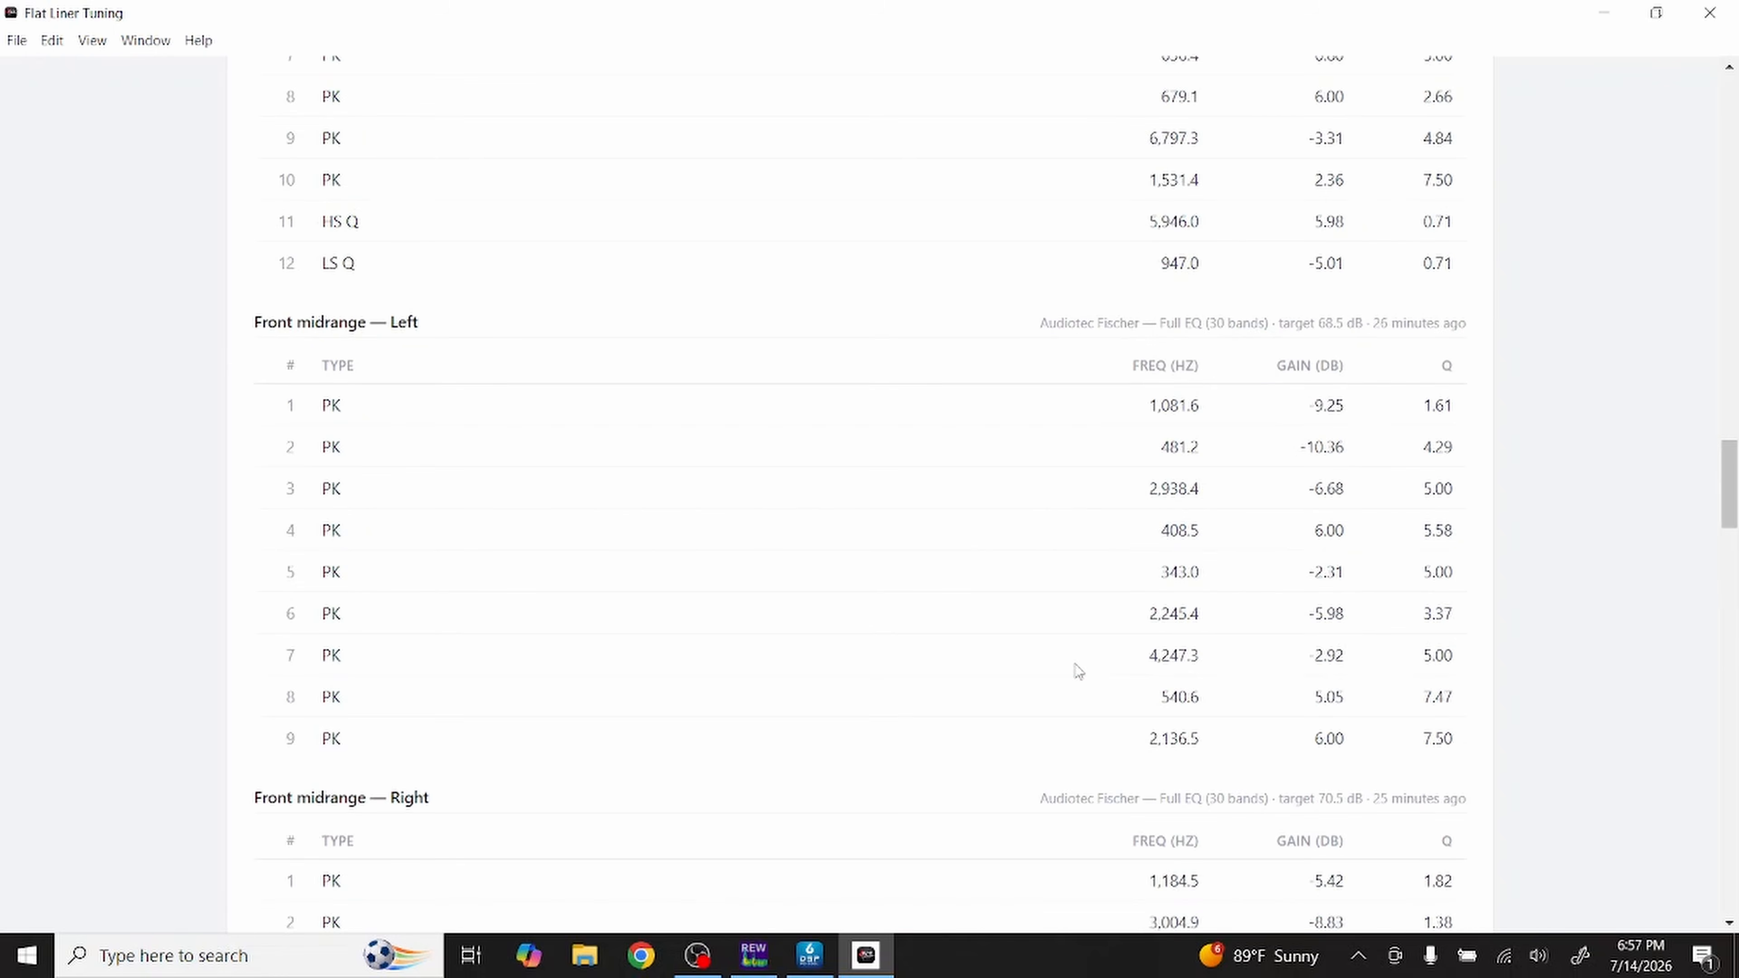
scroll(1078, 671, "up", 20)
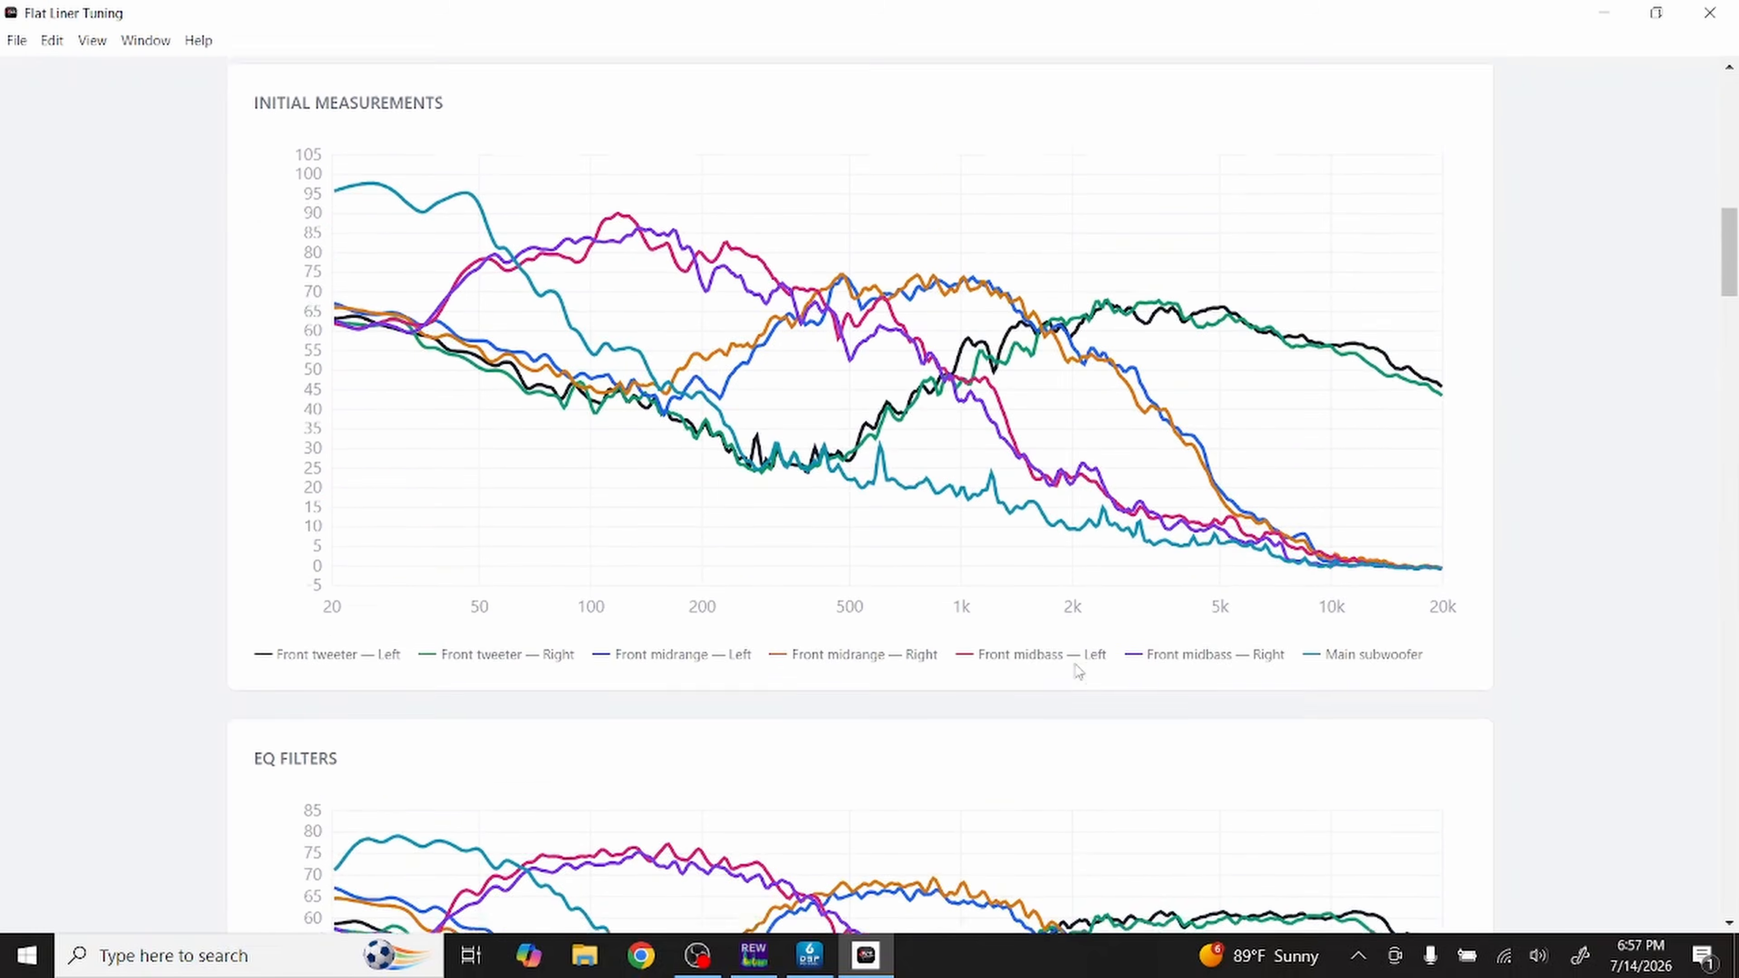
scroll(1079, 671, "up", 3)
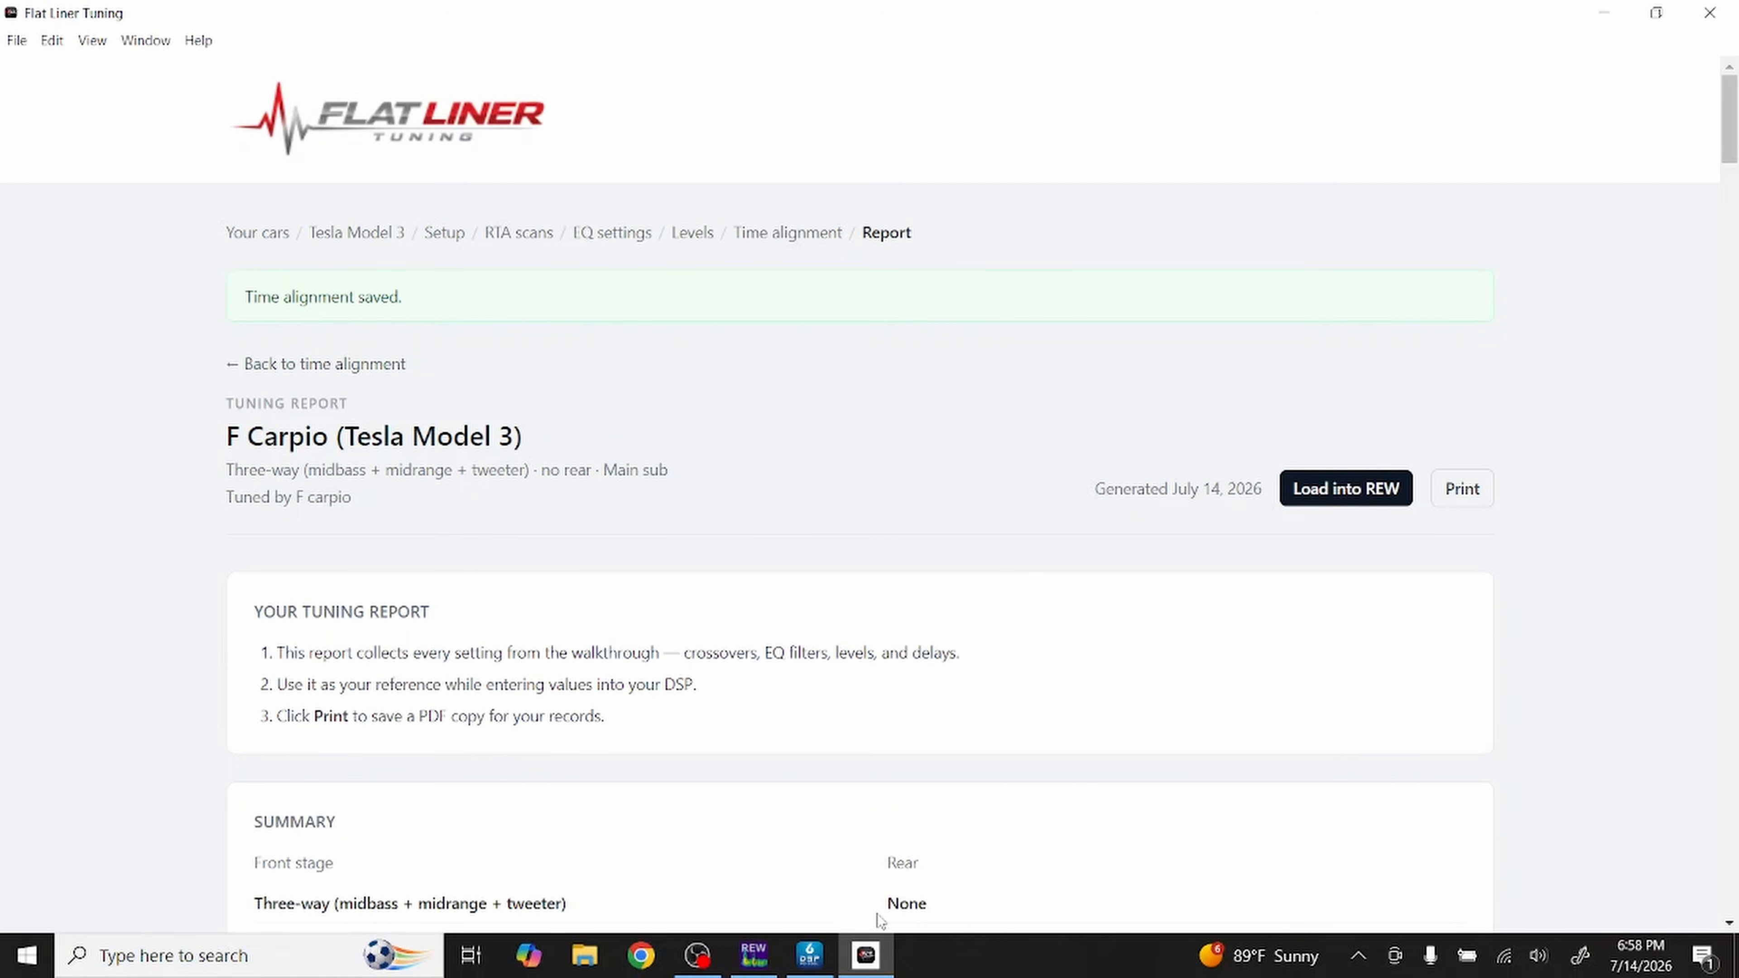
Step: Check that REW is open, then return to the Flat Liner Tuning report and load its measurements into REW
left_click(761, 970)
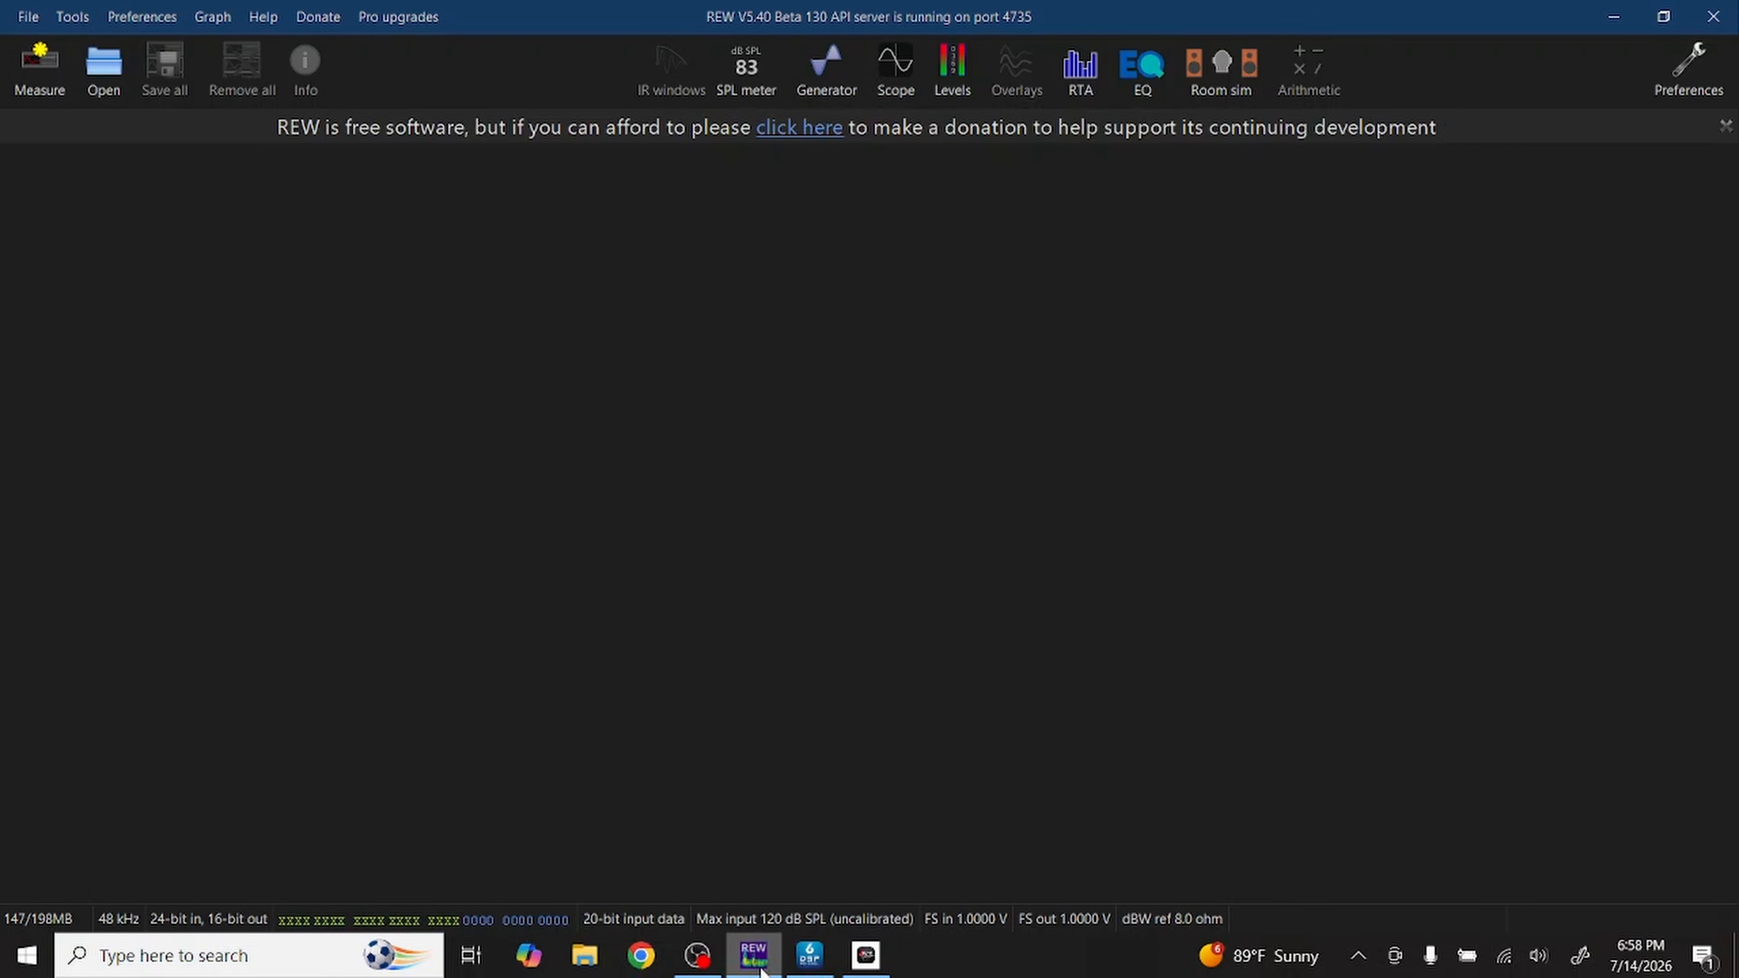
mouse_move(866, 972)
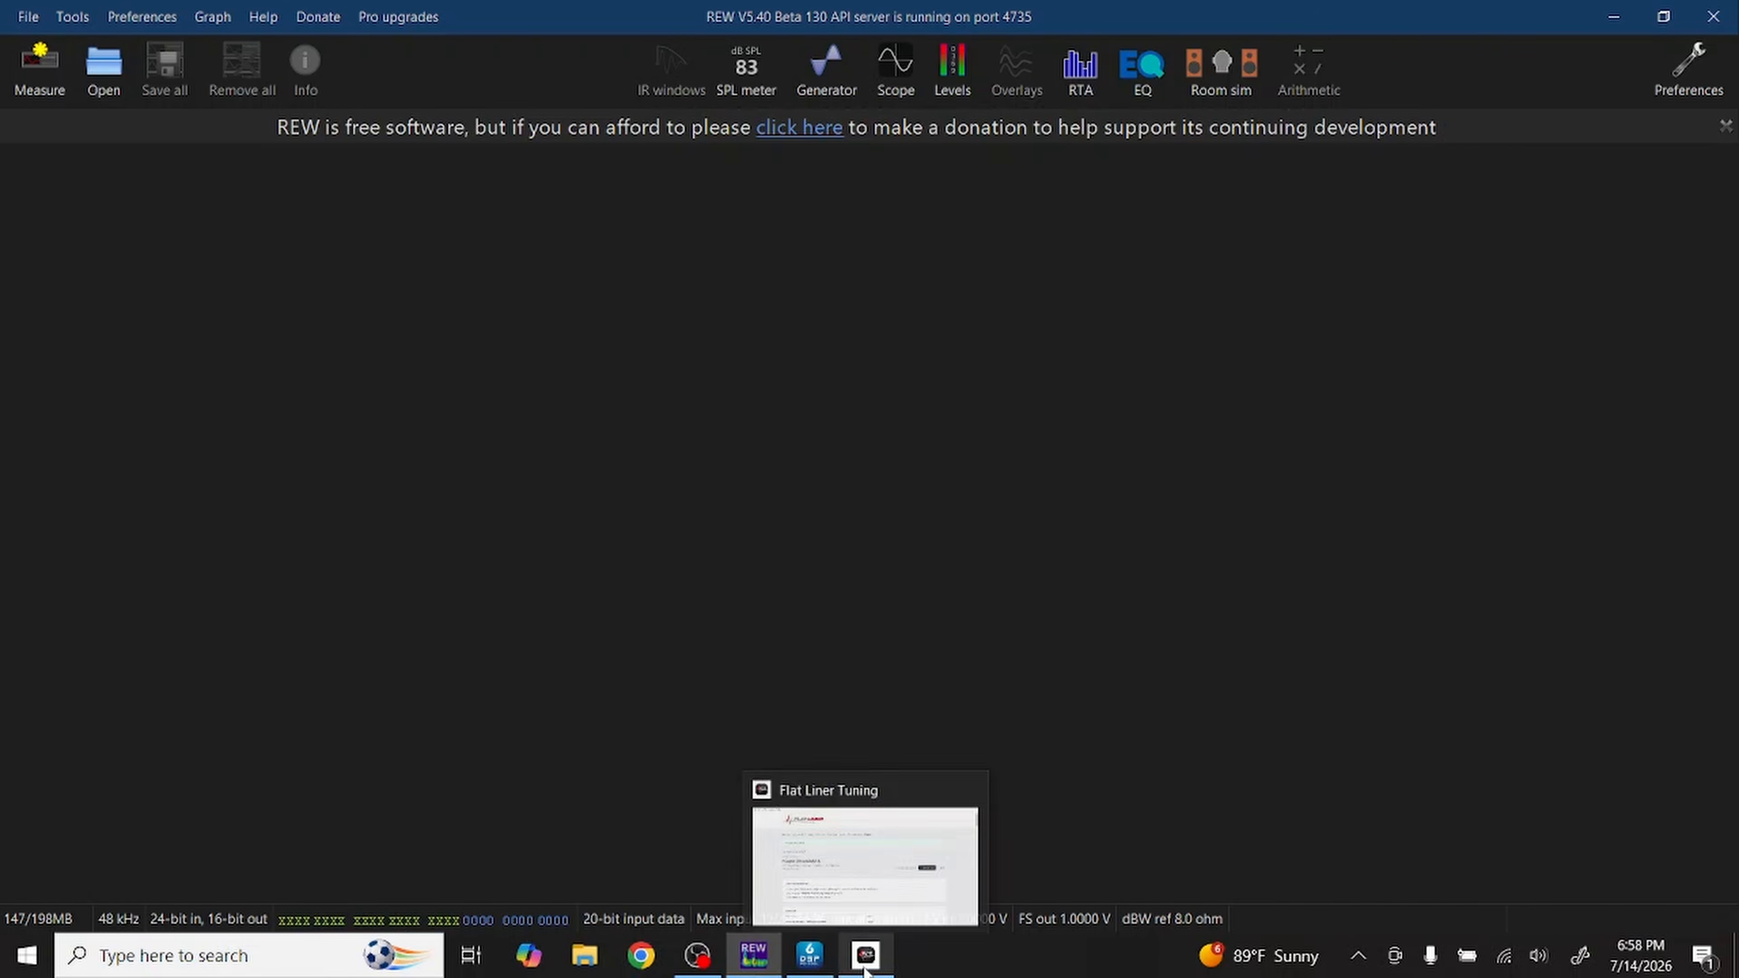
left_click(866, 967)
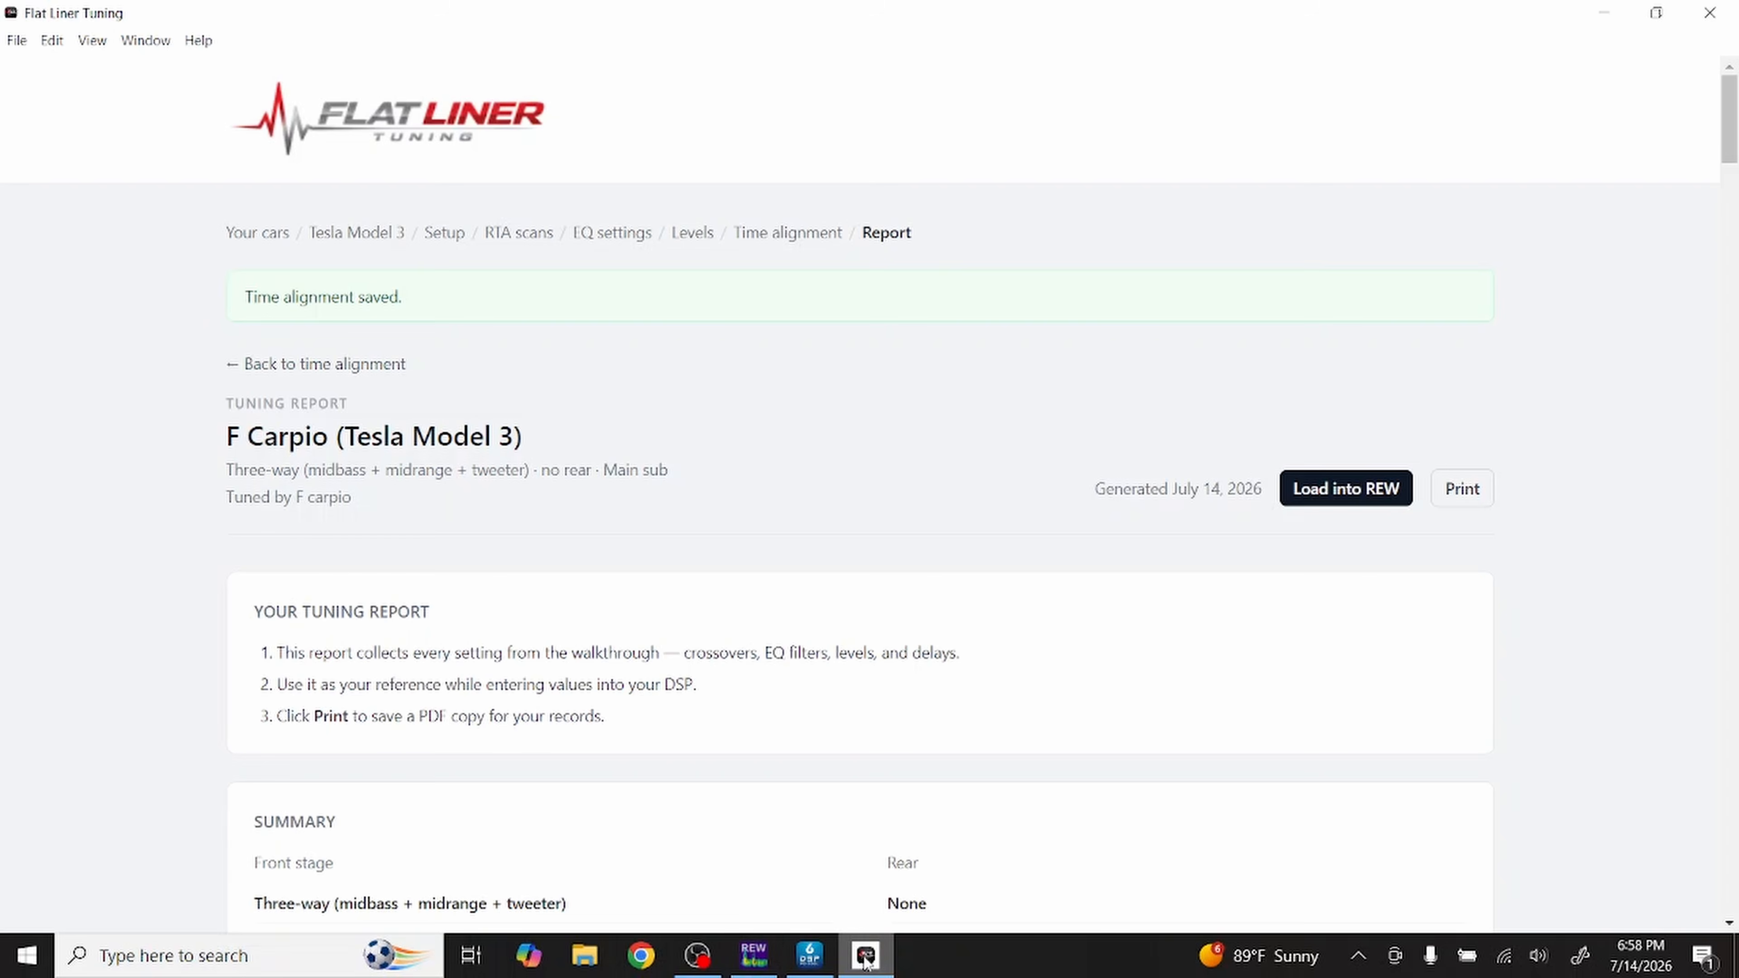
left_click(1347, 498)
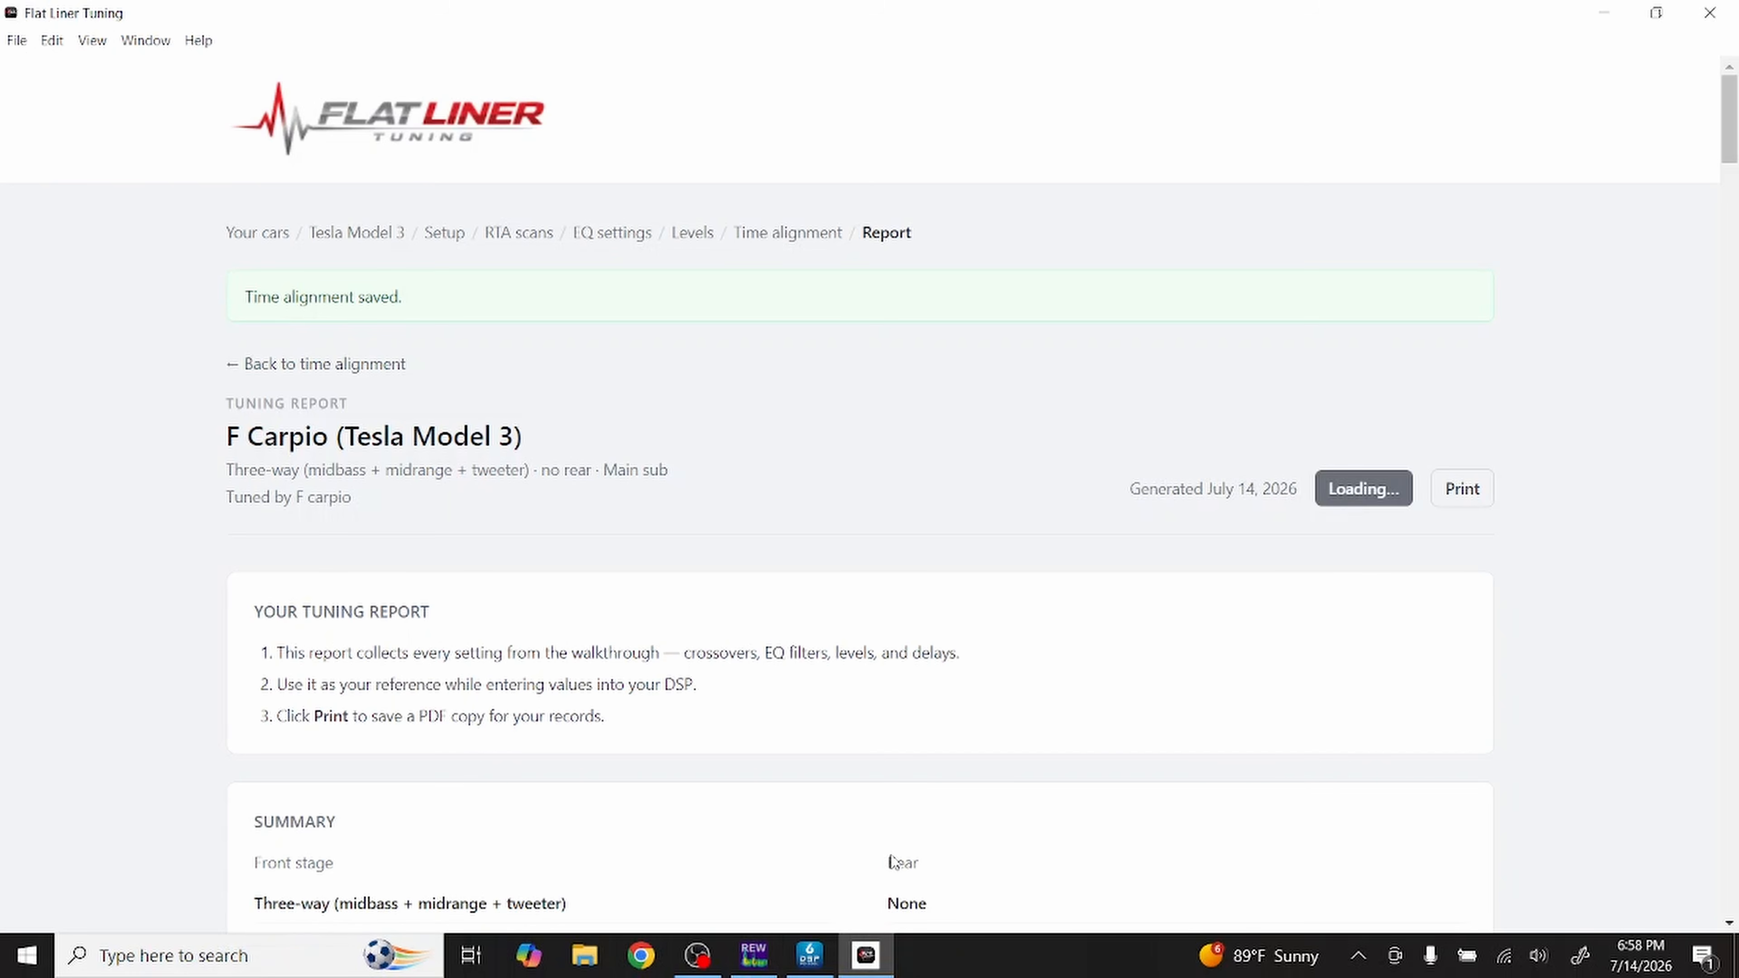
Step: Switch to REW and look through the list of loaded initial, EQ and levels measurements
left_click(758, 961)
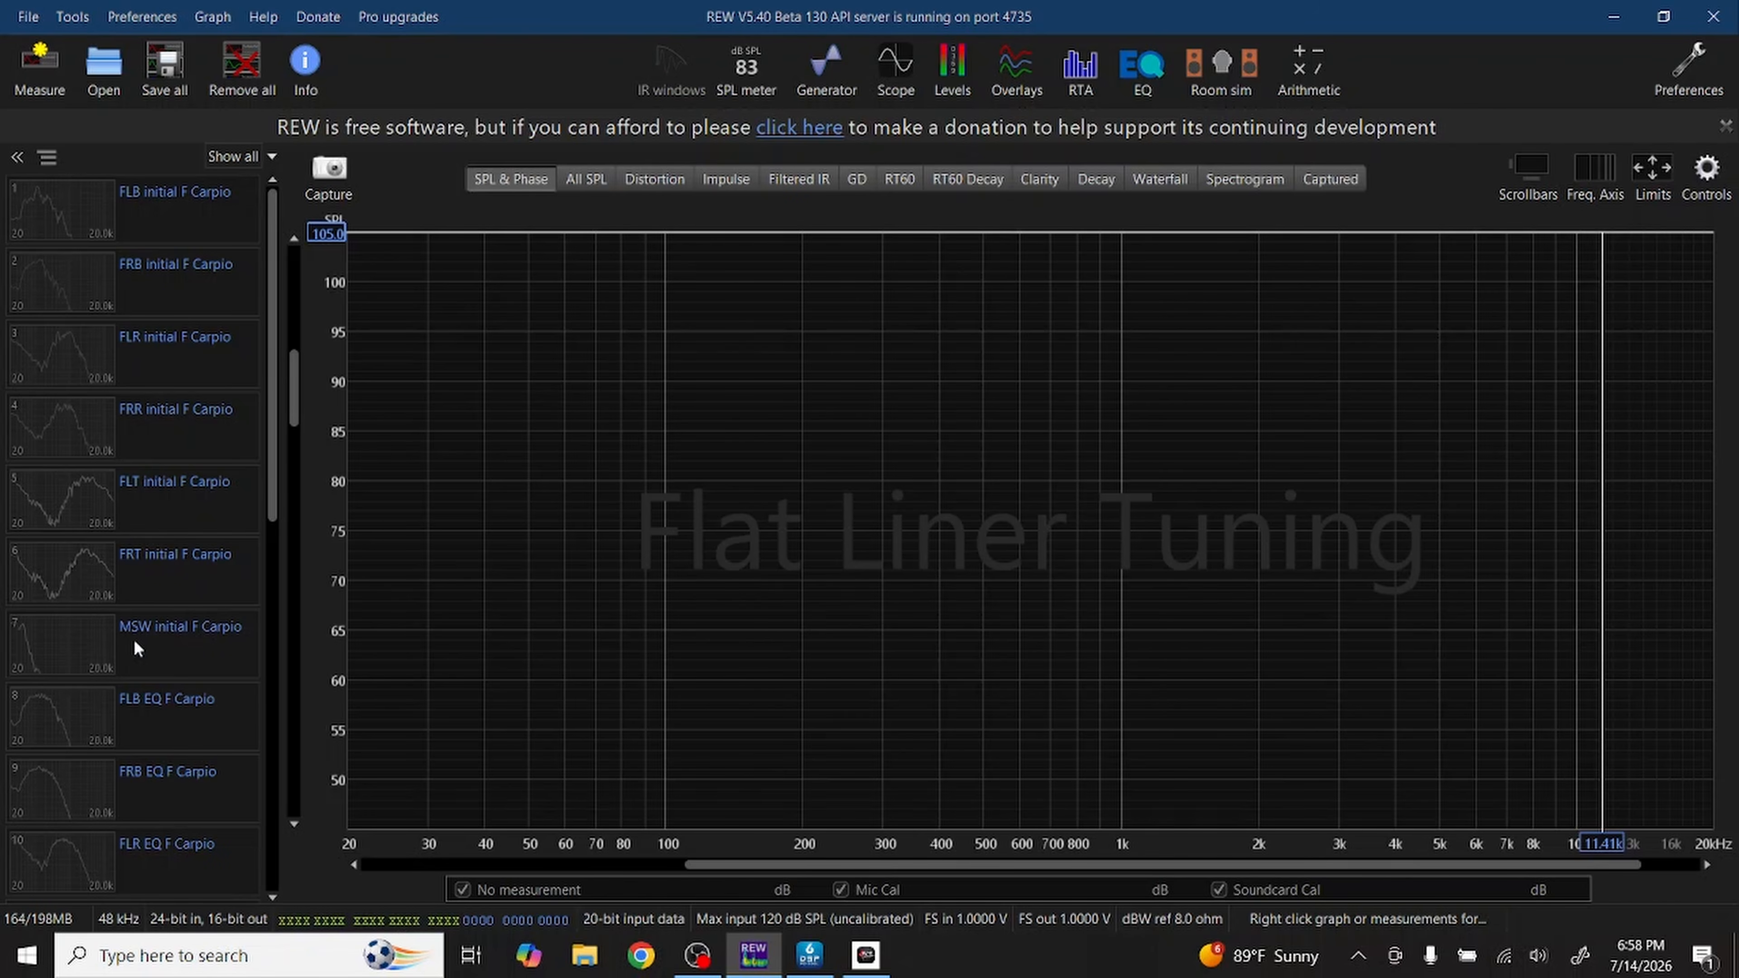
scroll(172, 633, "down", 3)
scroll(172, 631, "down", 1)
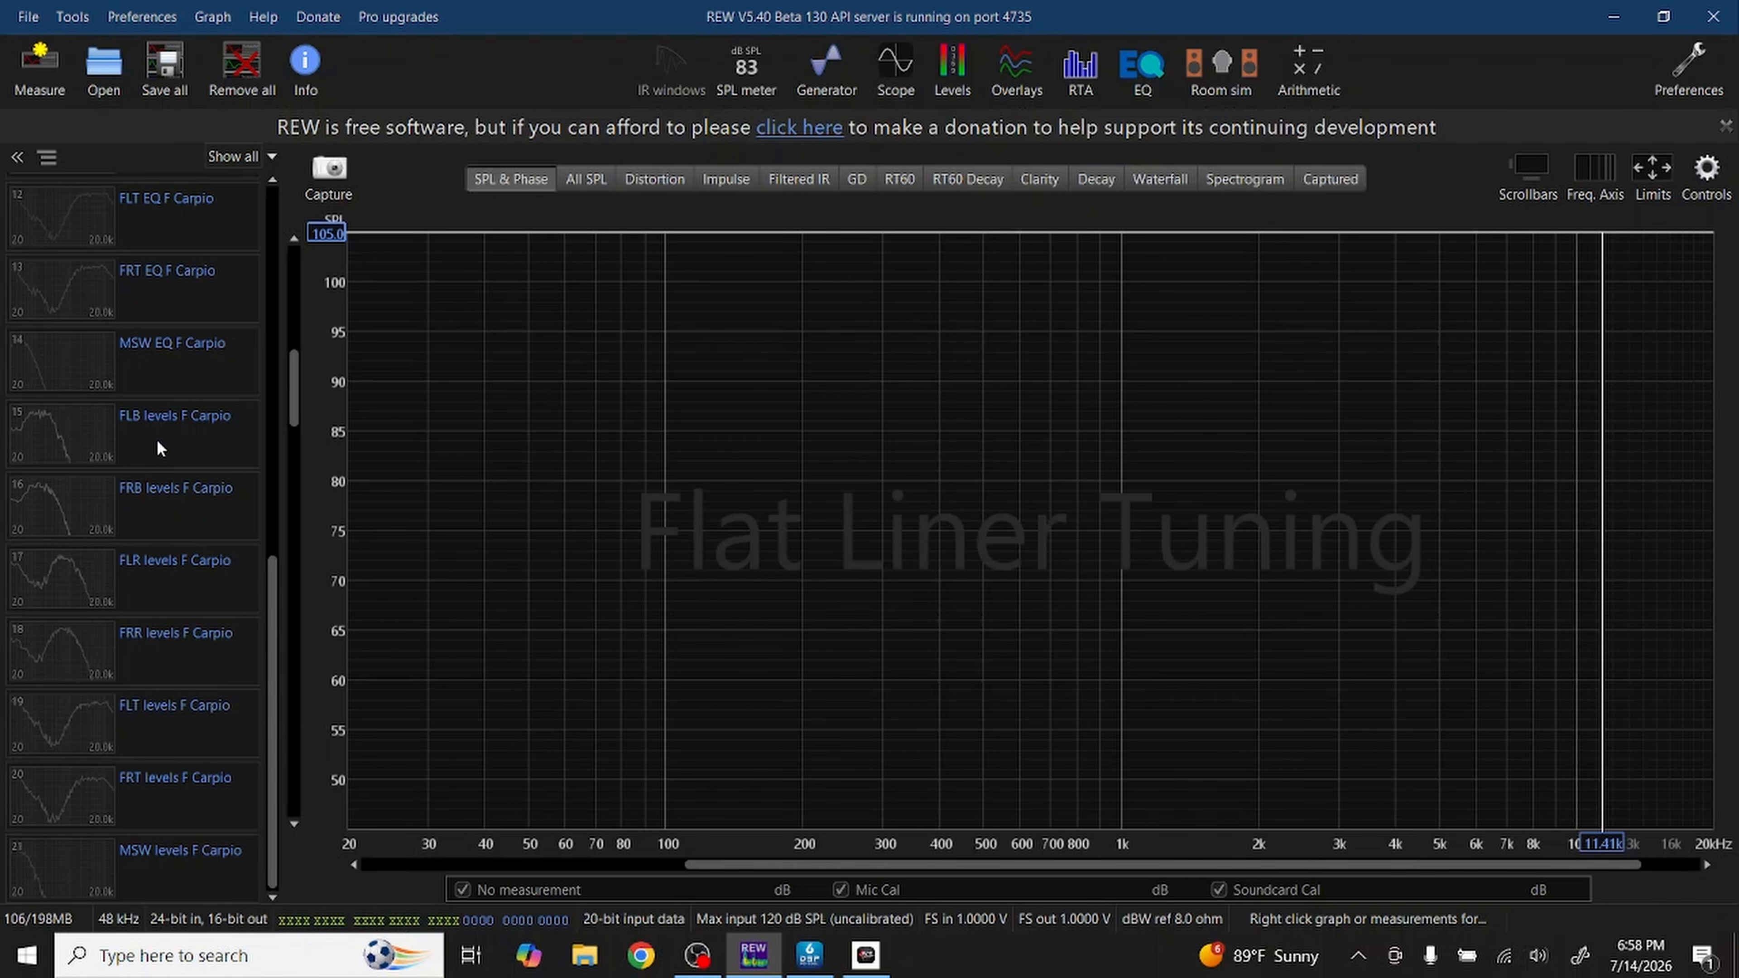
scroll(158, 448, "up", 5)
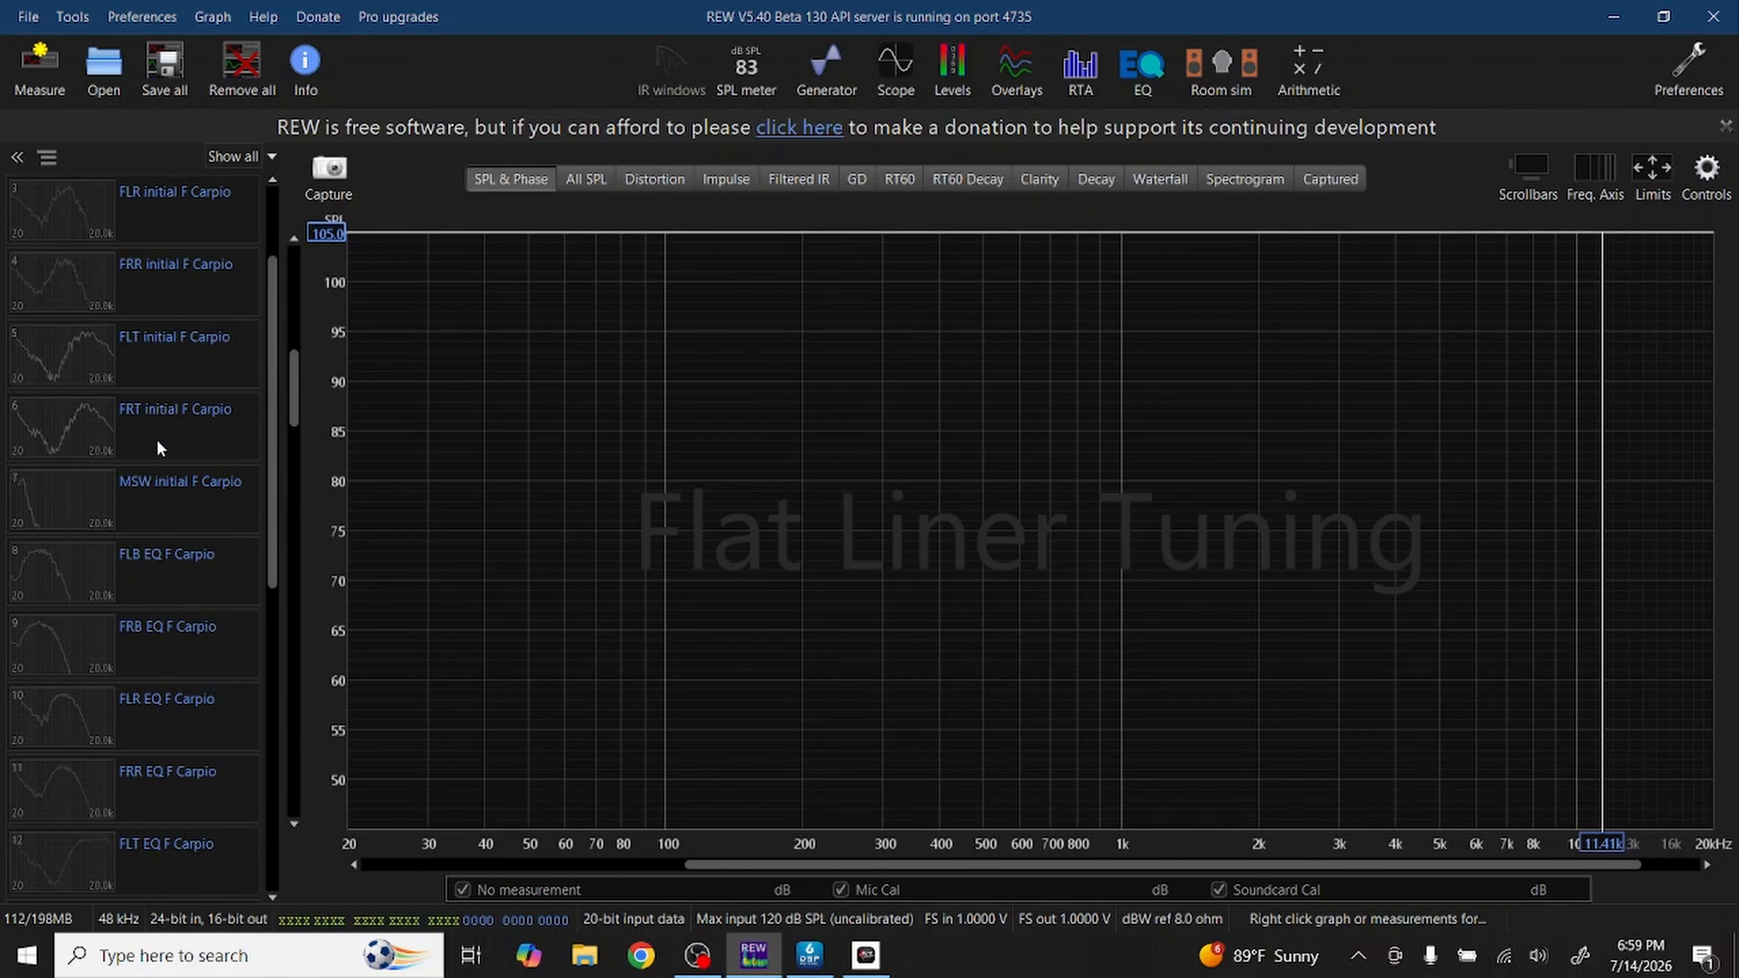
scroll(158, 448, "up", 1)
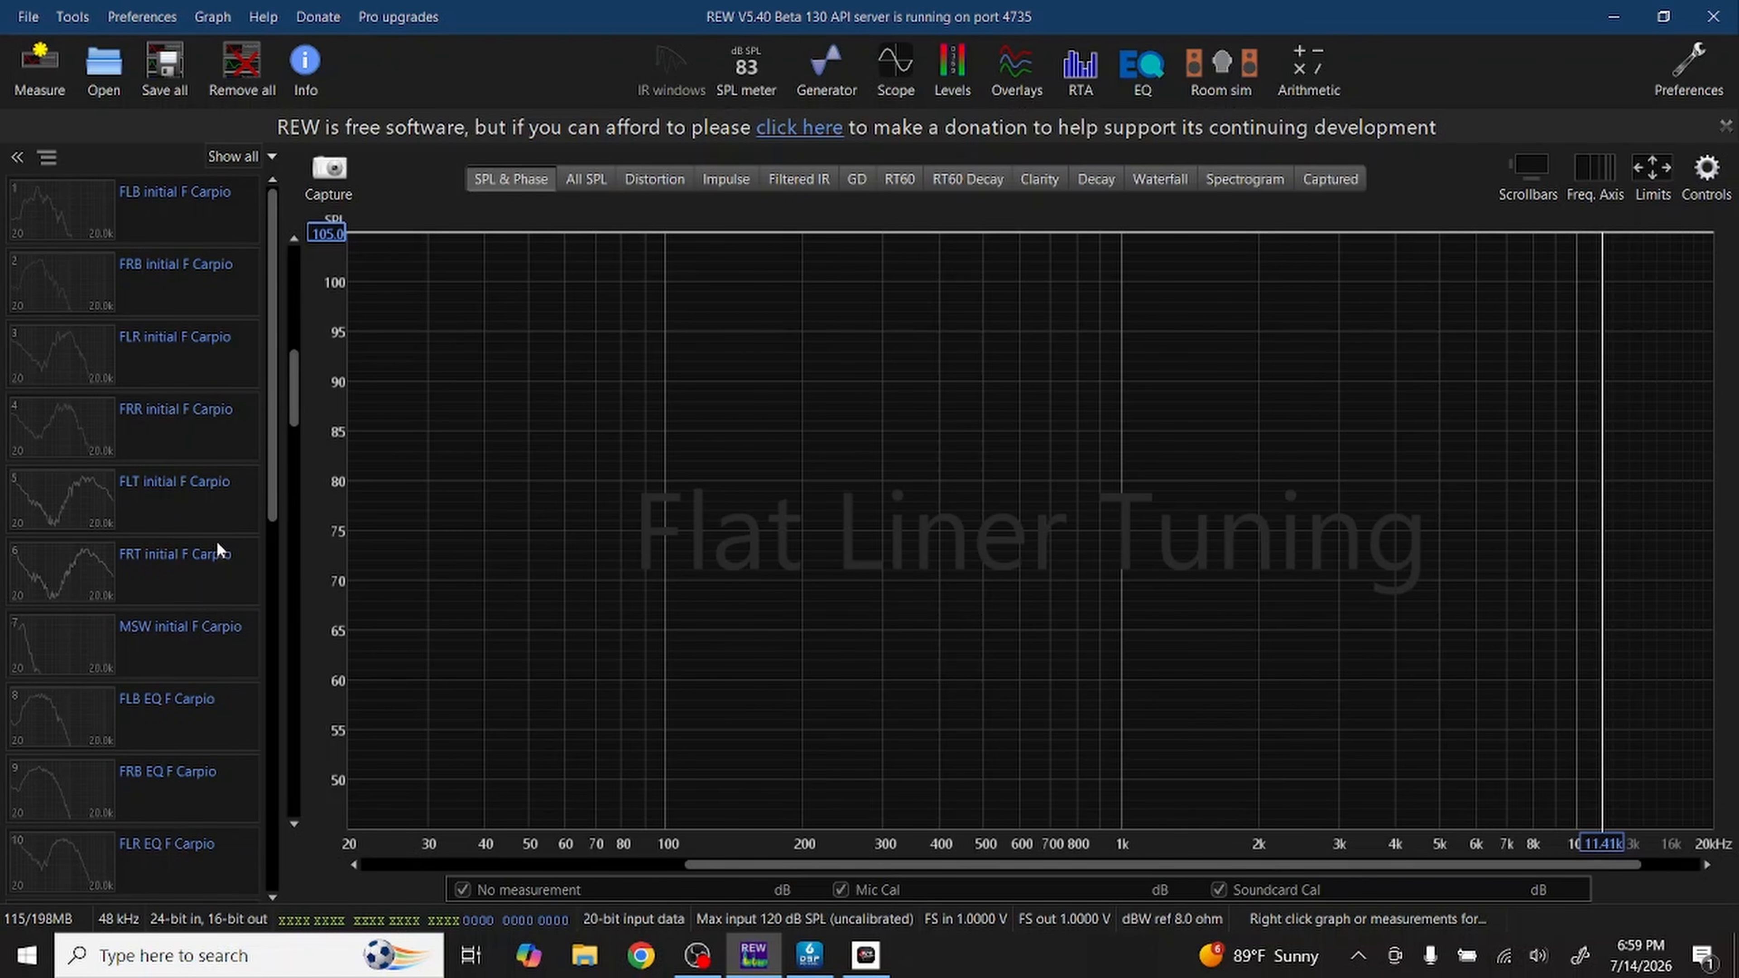
Step: Inspect the FLB EQ measurement's SPL graph in REW, then return to the report in Flat Liner Tuning
left_click(173, 733)
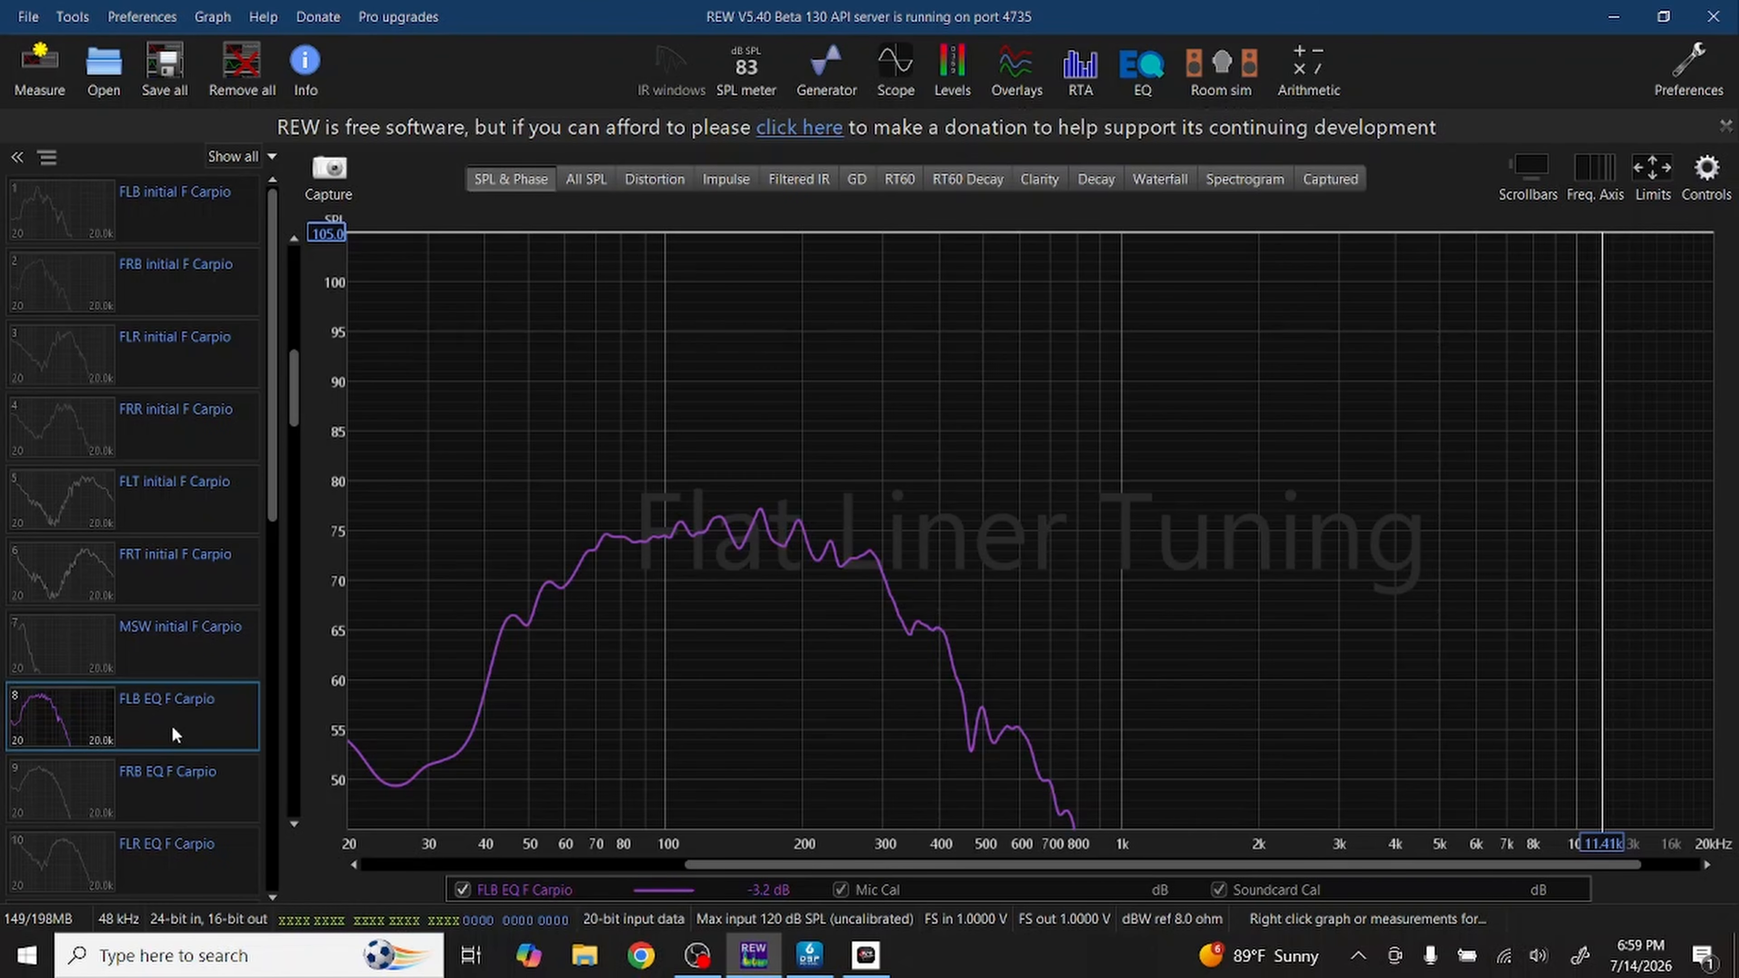
scroll(546, 572, "down", 2)
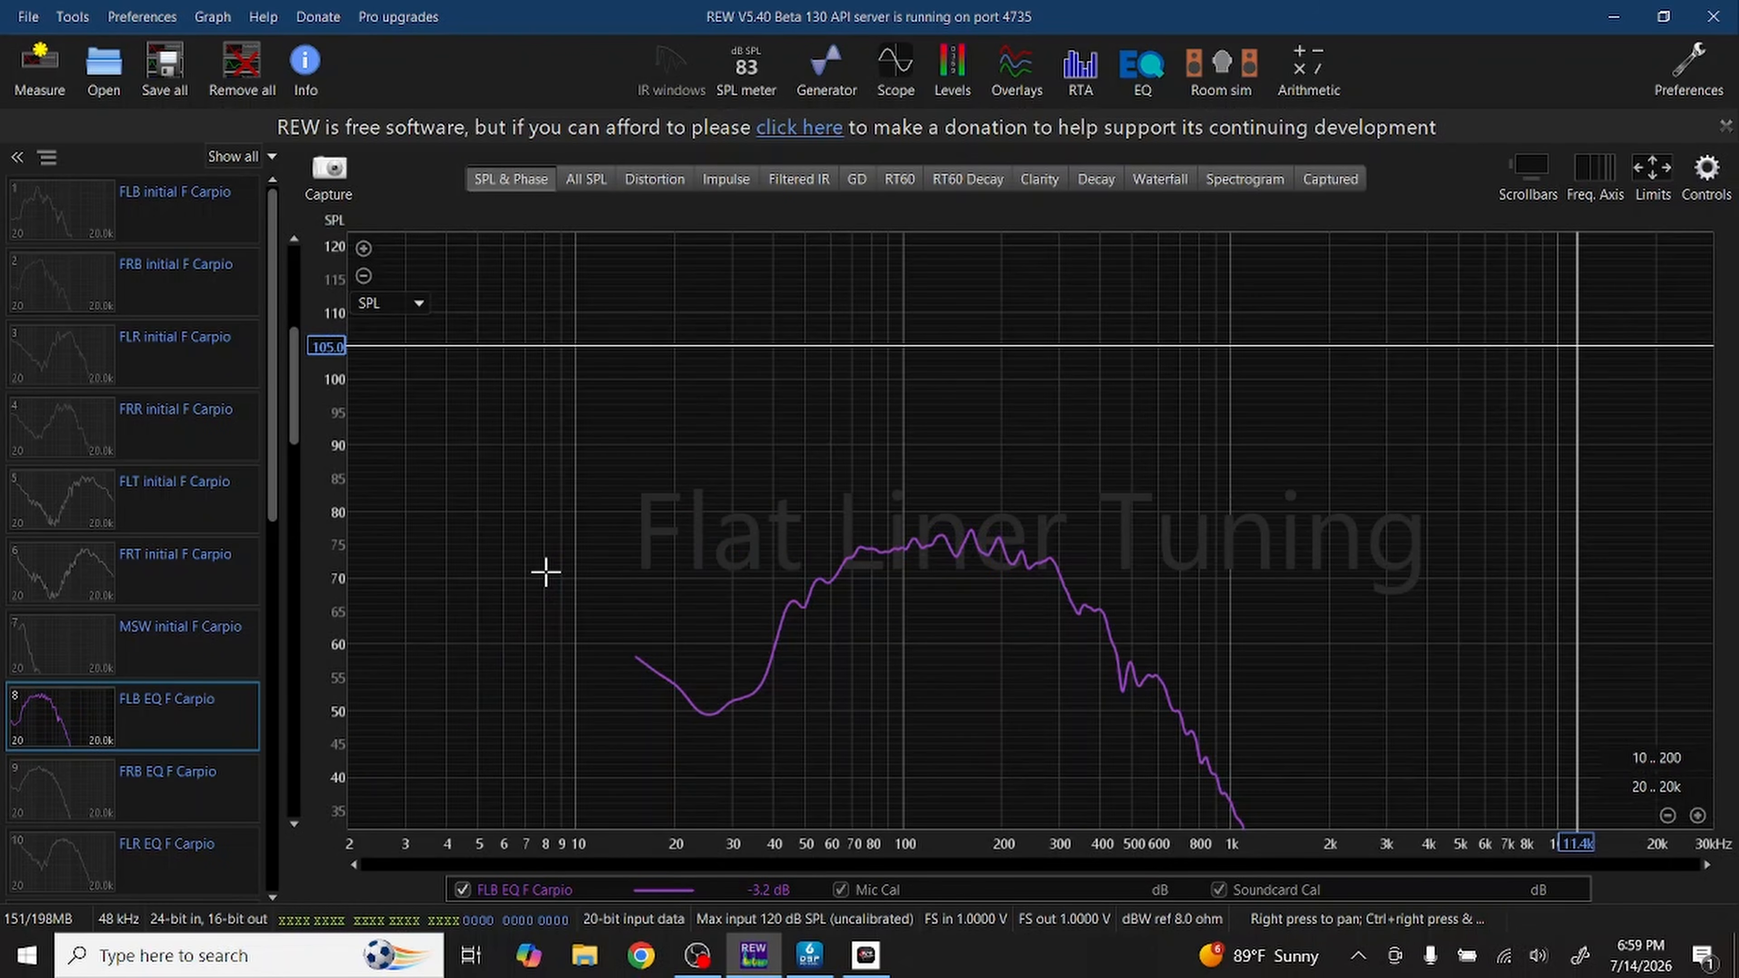
scroll(546, 572, "up", 2)
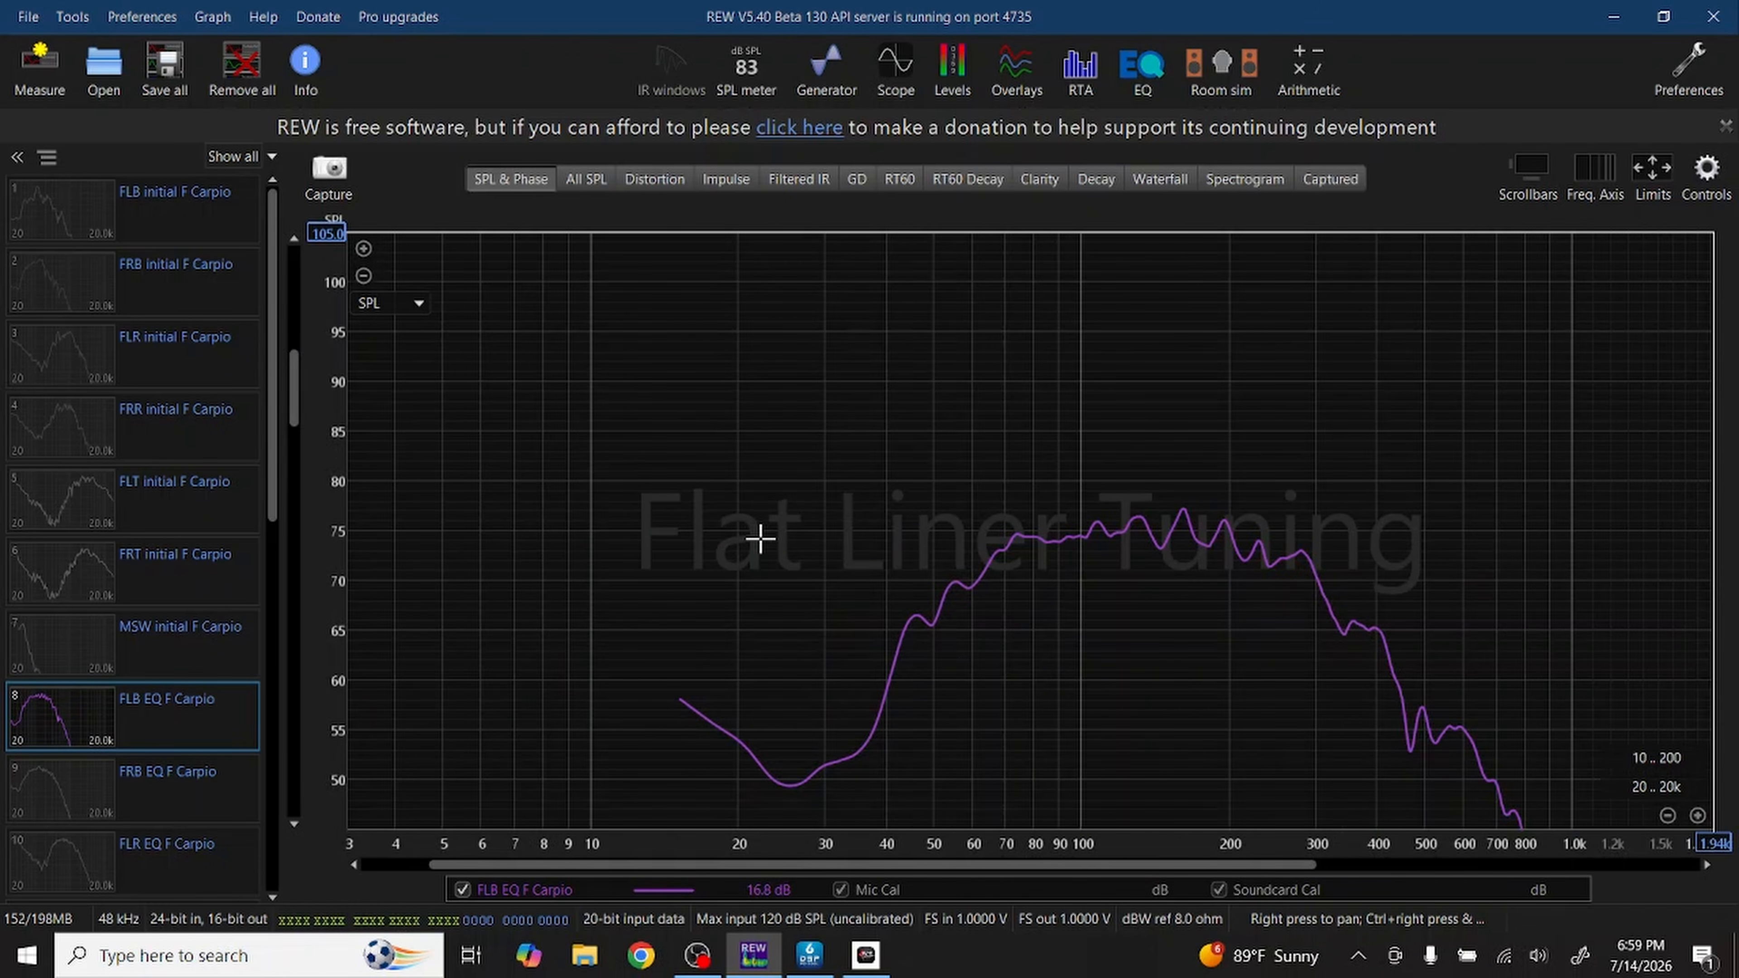
key("alt+Tab")
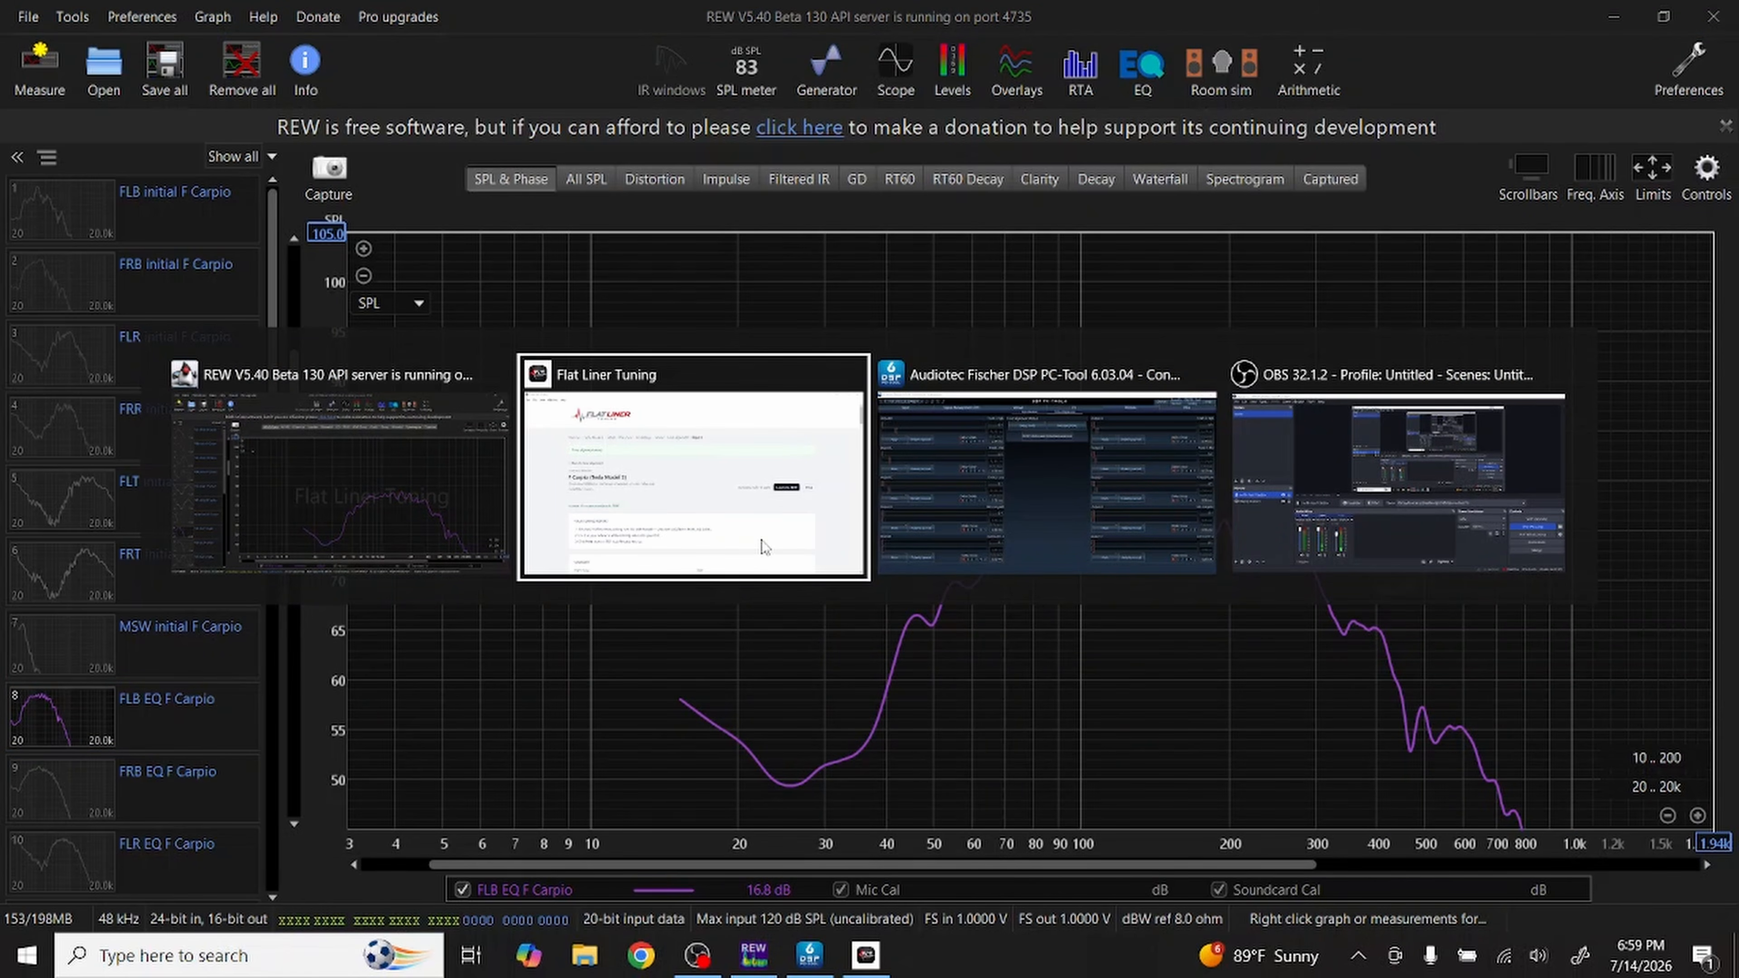
left_click(765, 546)
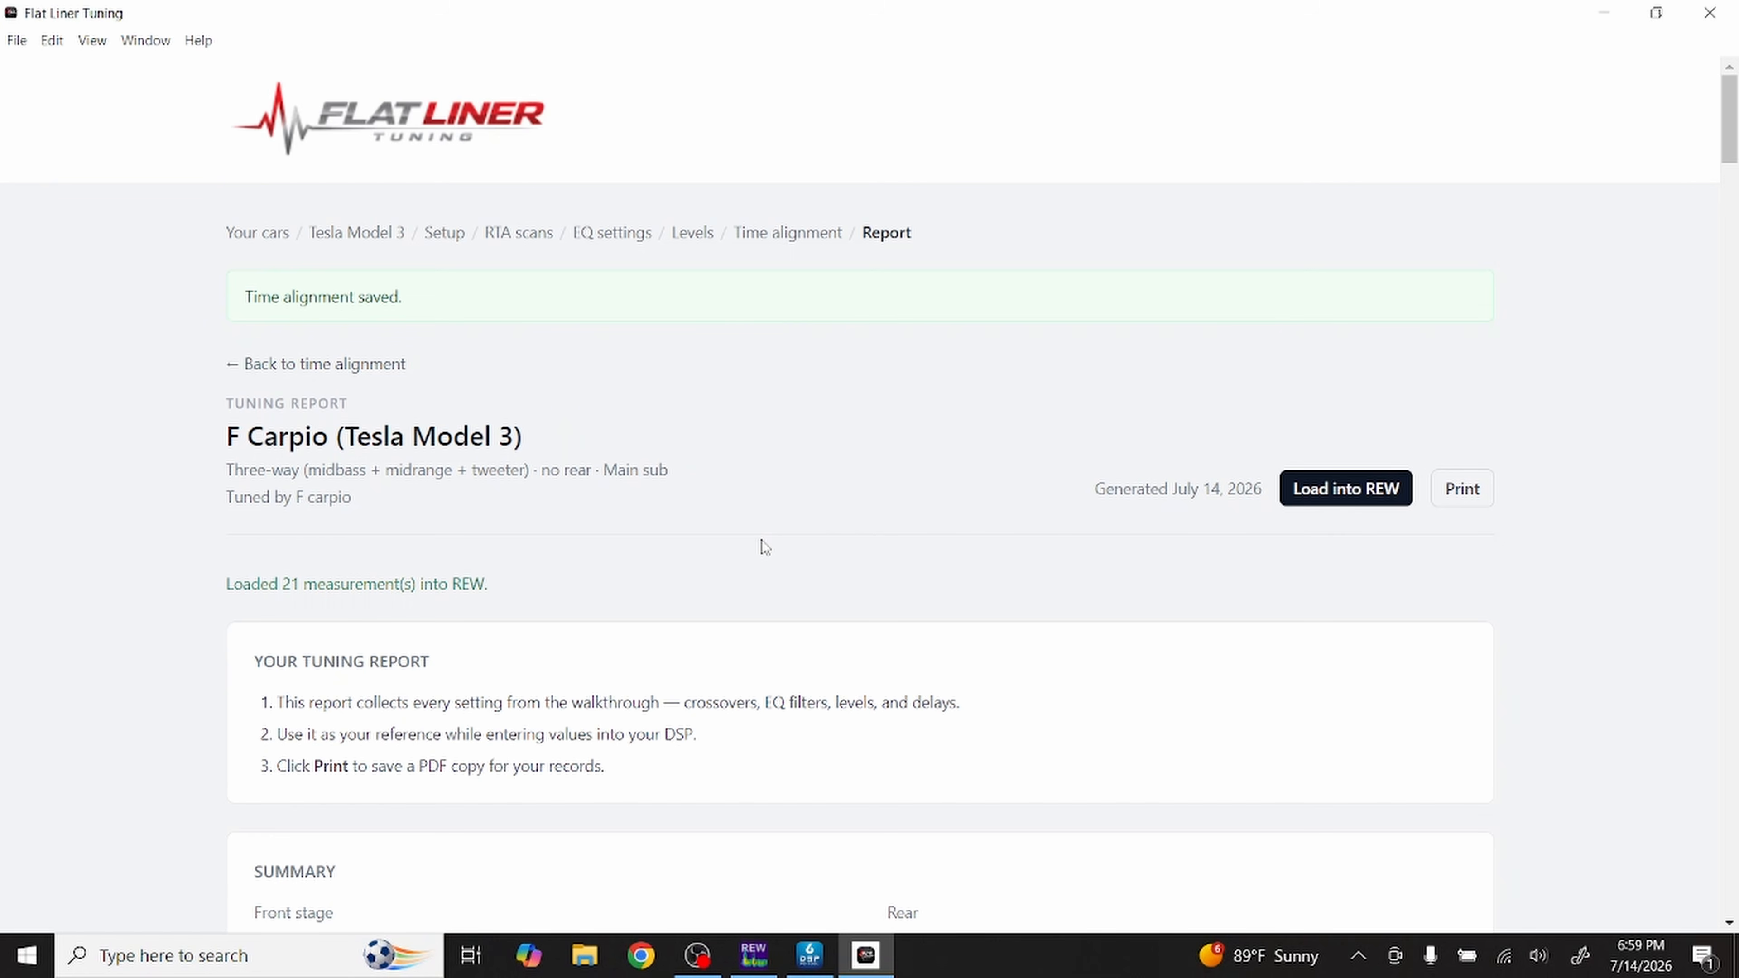
Step: Print the tuning report with Microsoft Print to PDF and save it in Documents as "FC Tune"
left_click(1461, 490)
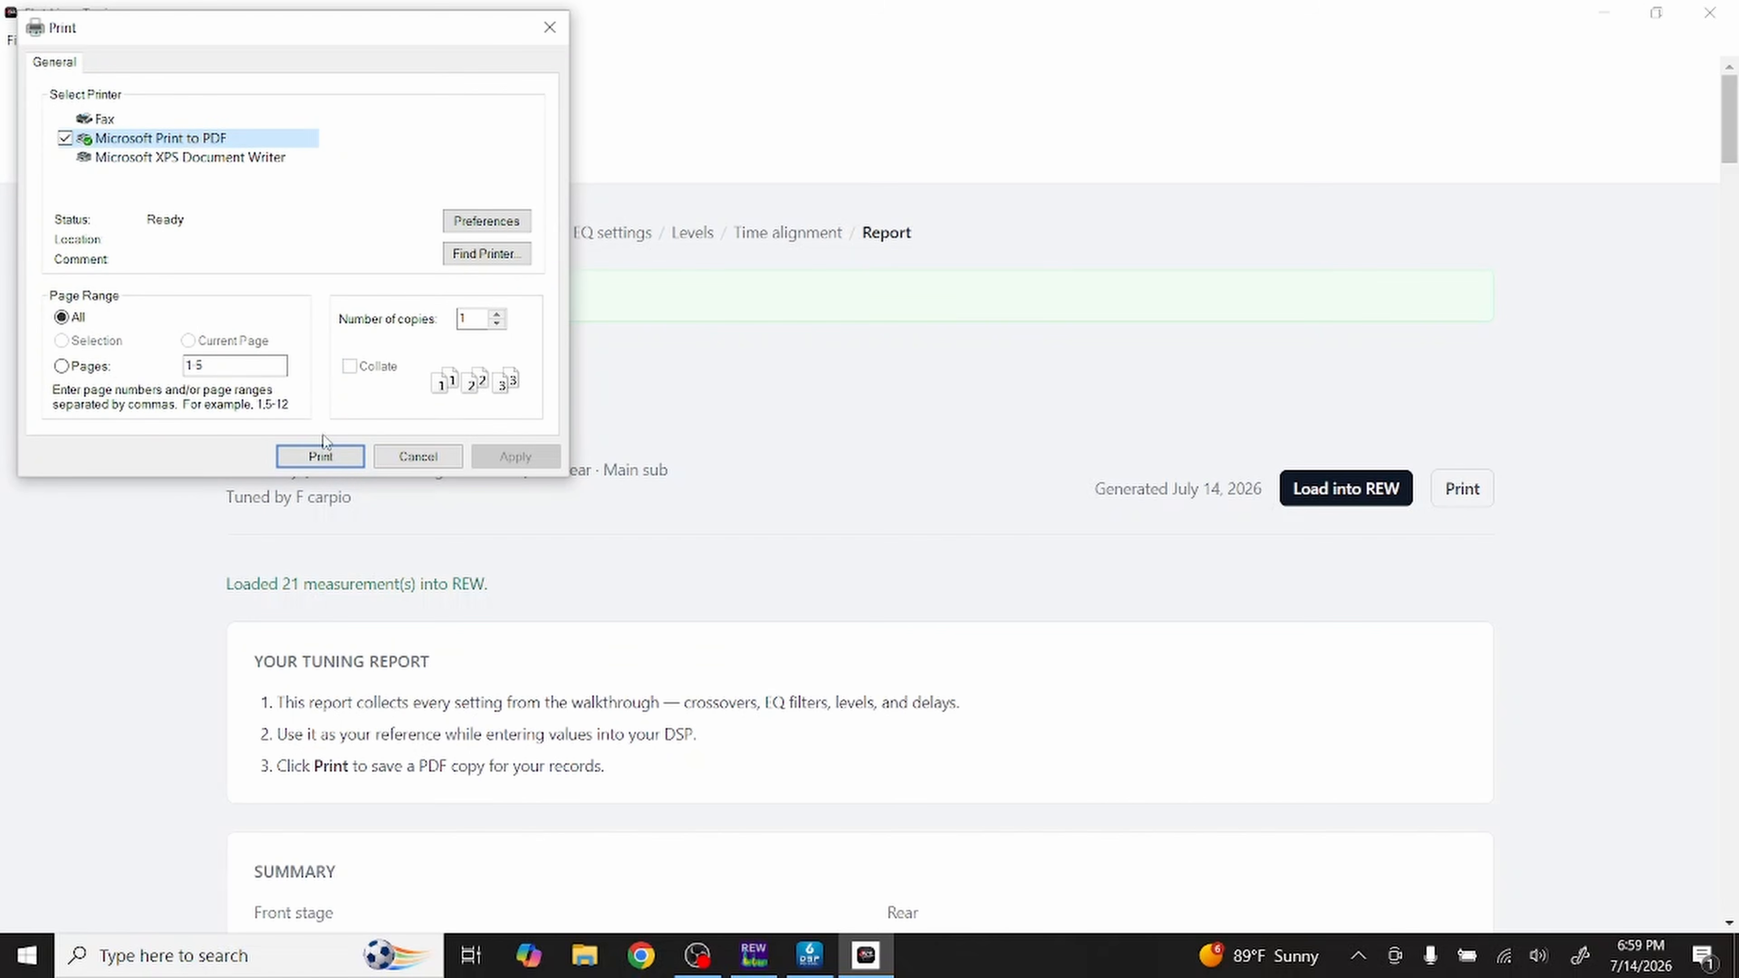
left_click(320, 456)
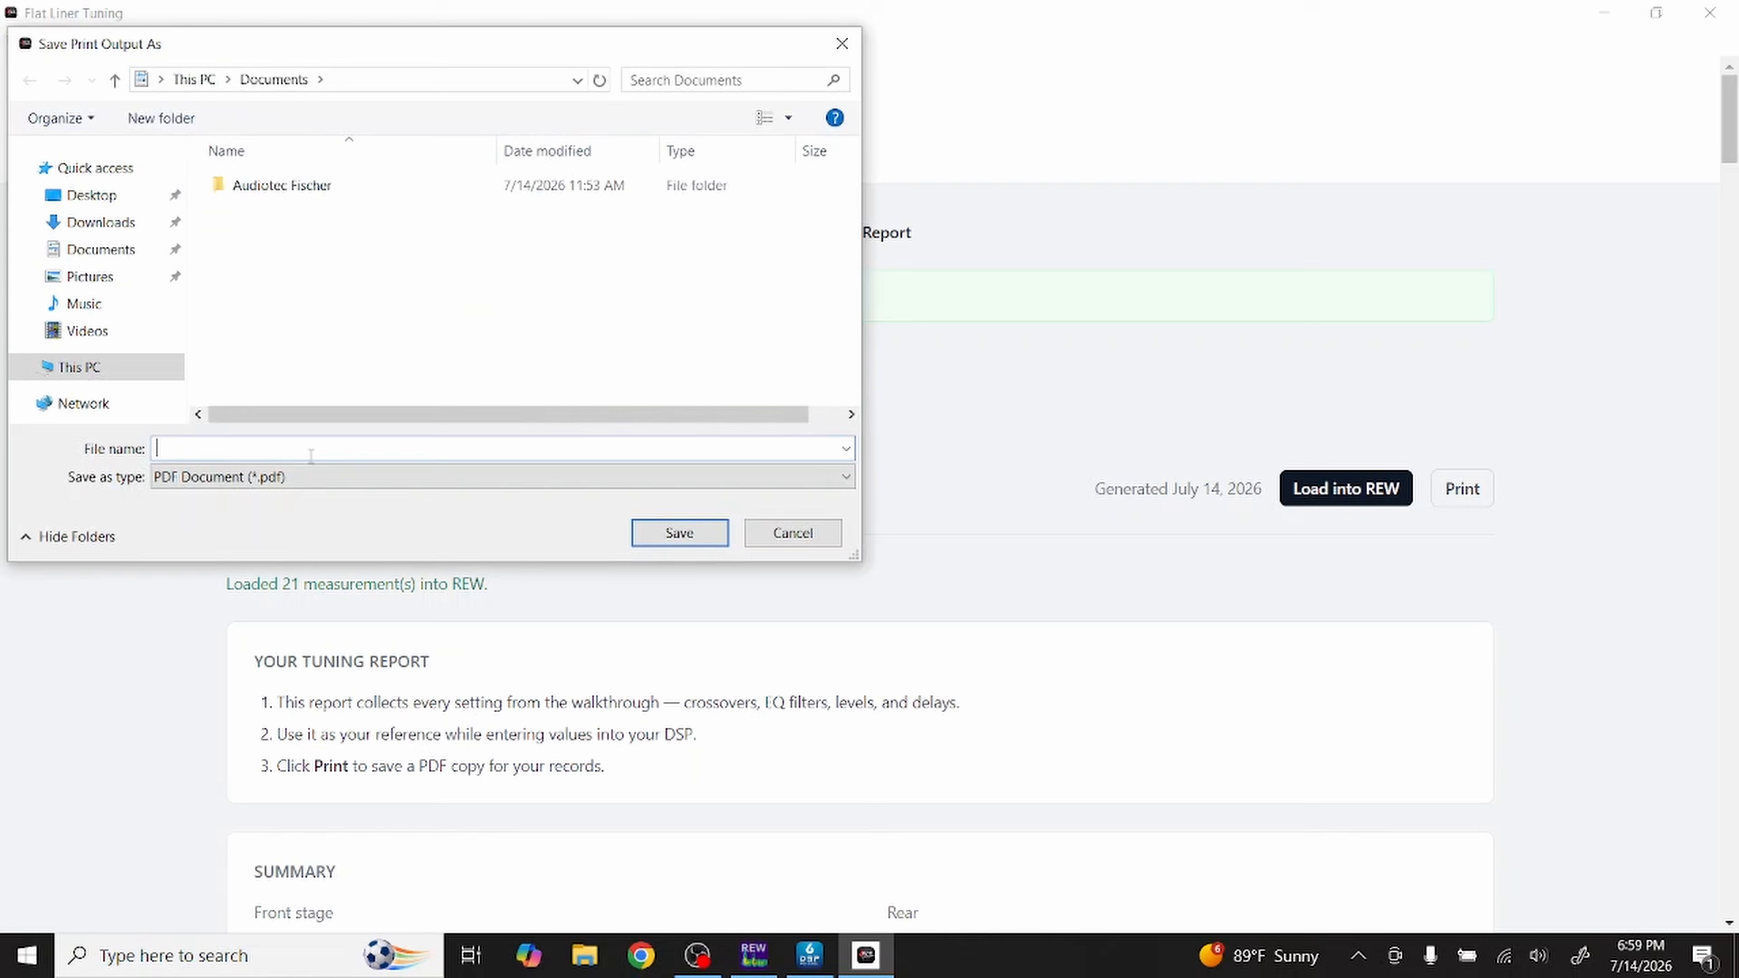
type("FC Tune")
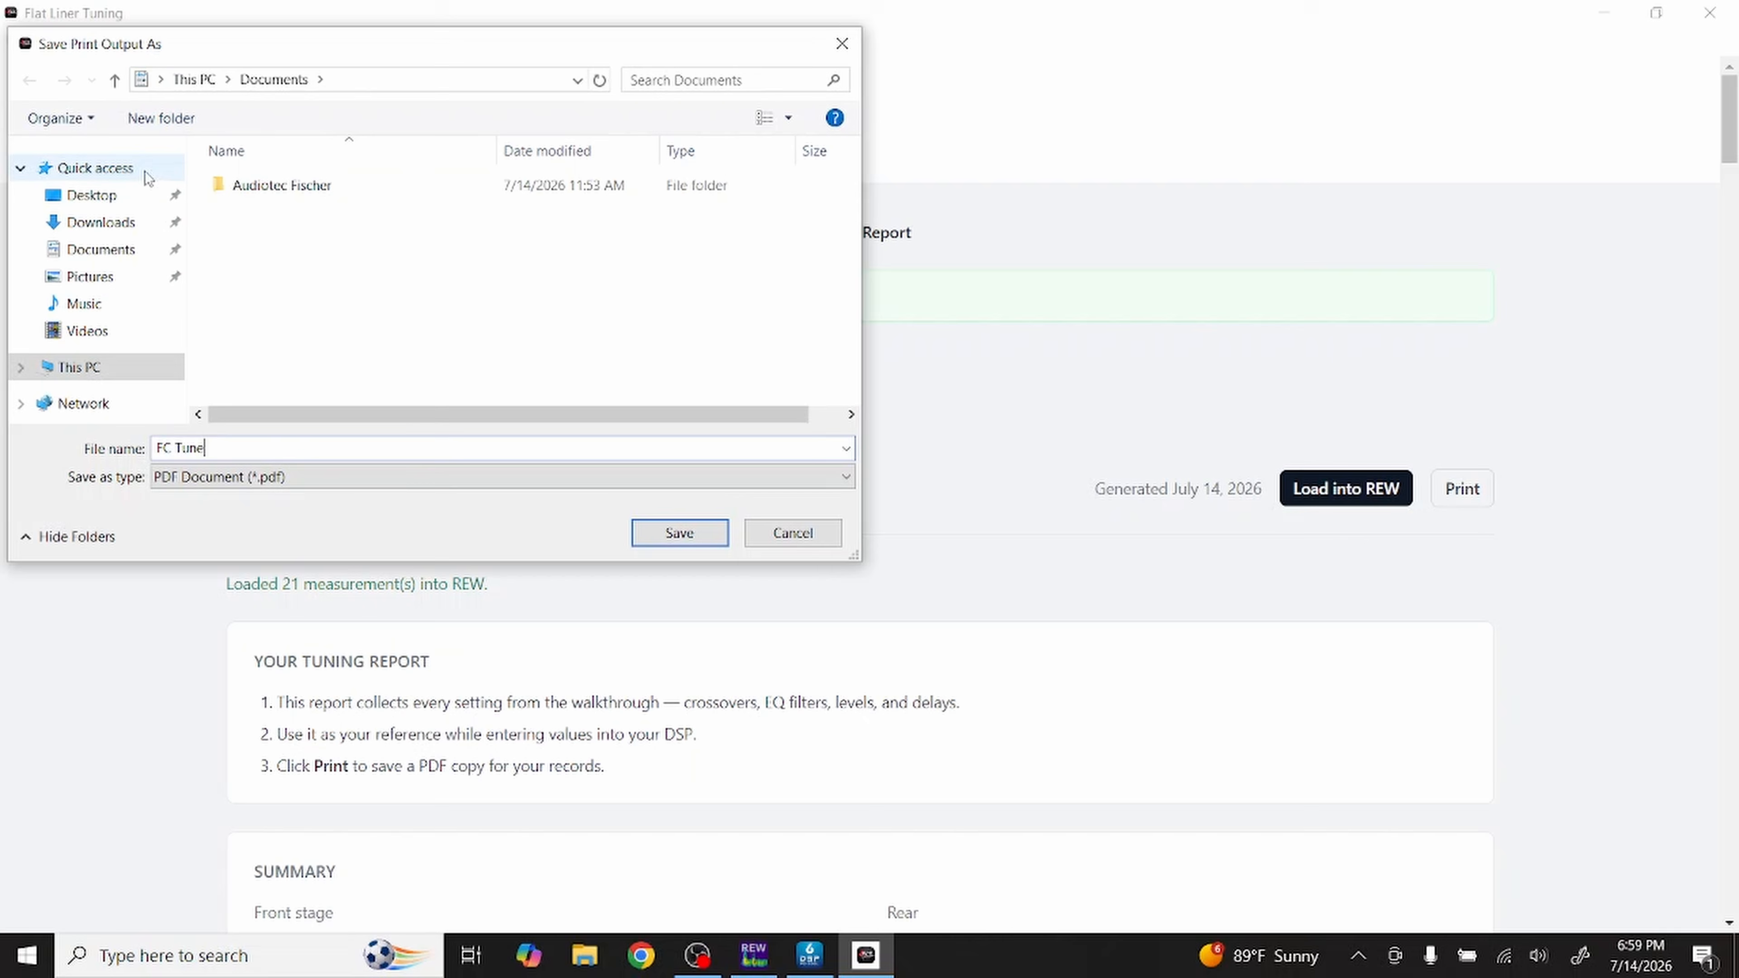
left_click(660, 538)
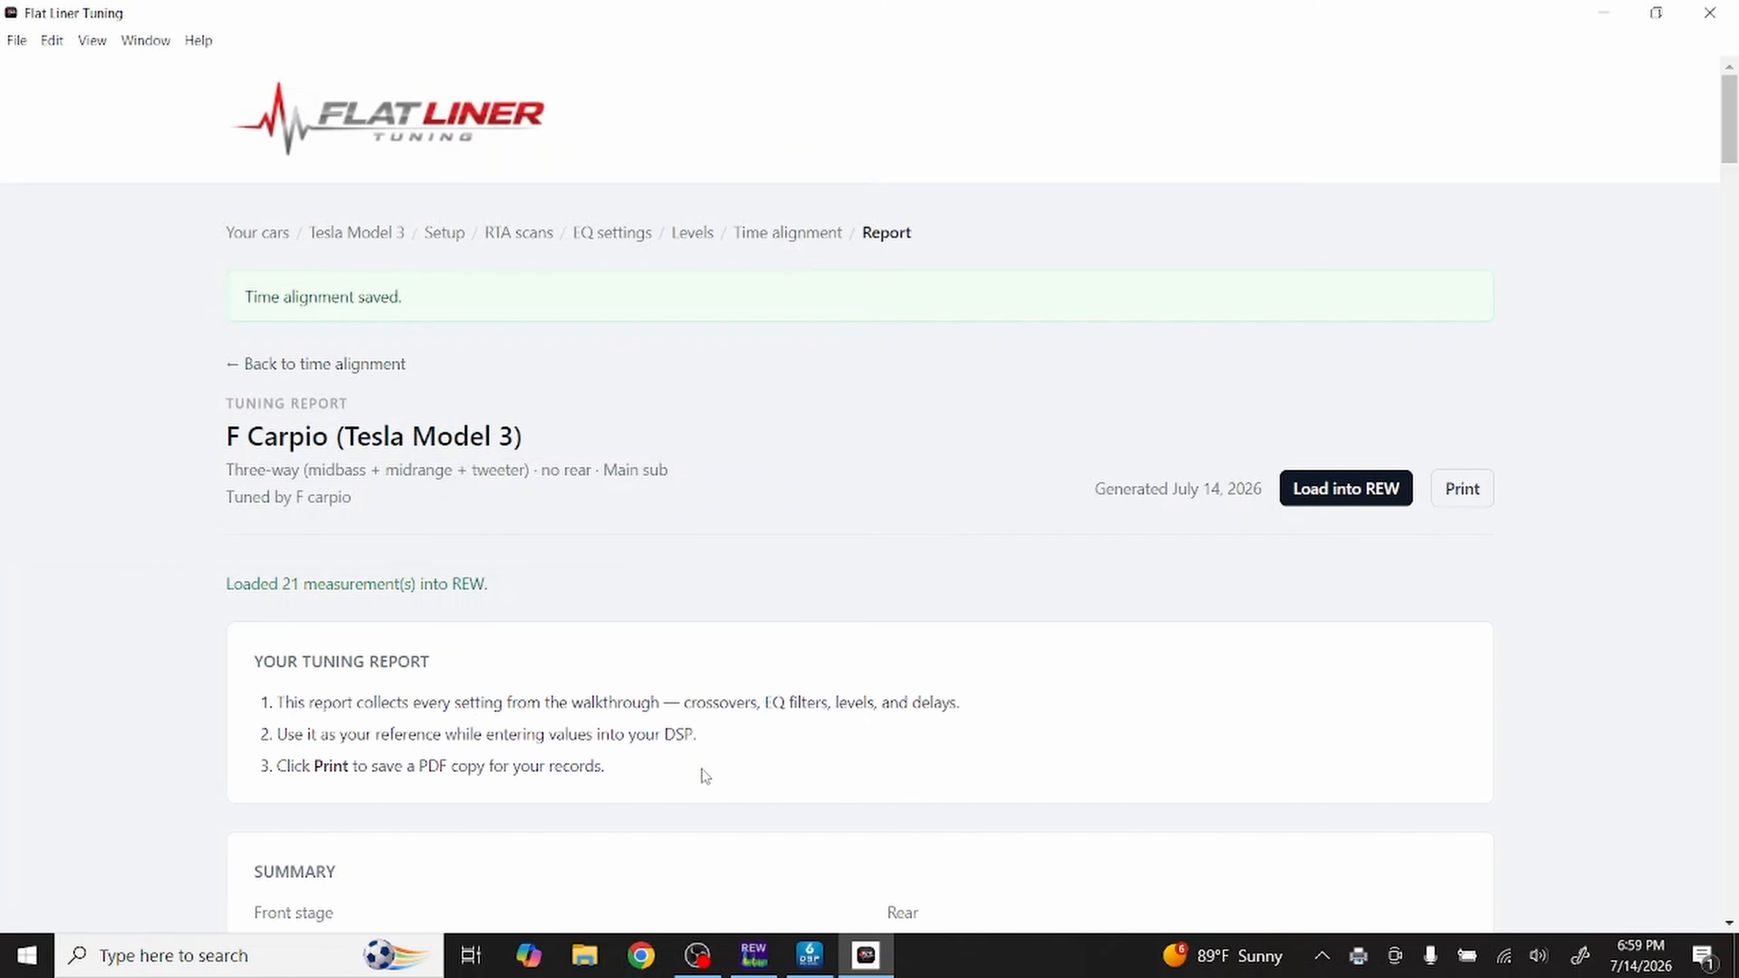
Step: Switch to File Explorer and open the FC Tune PDF from the Documents folder in Google Chrome
left_click(589, 957)
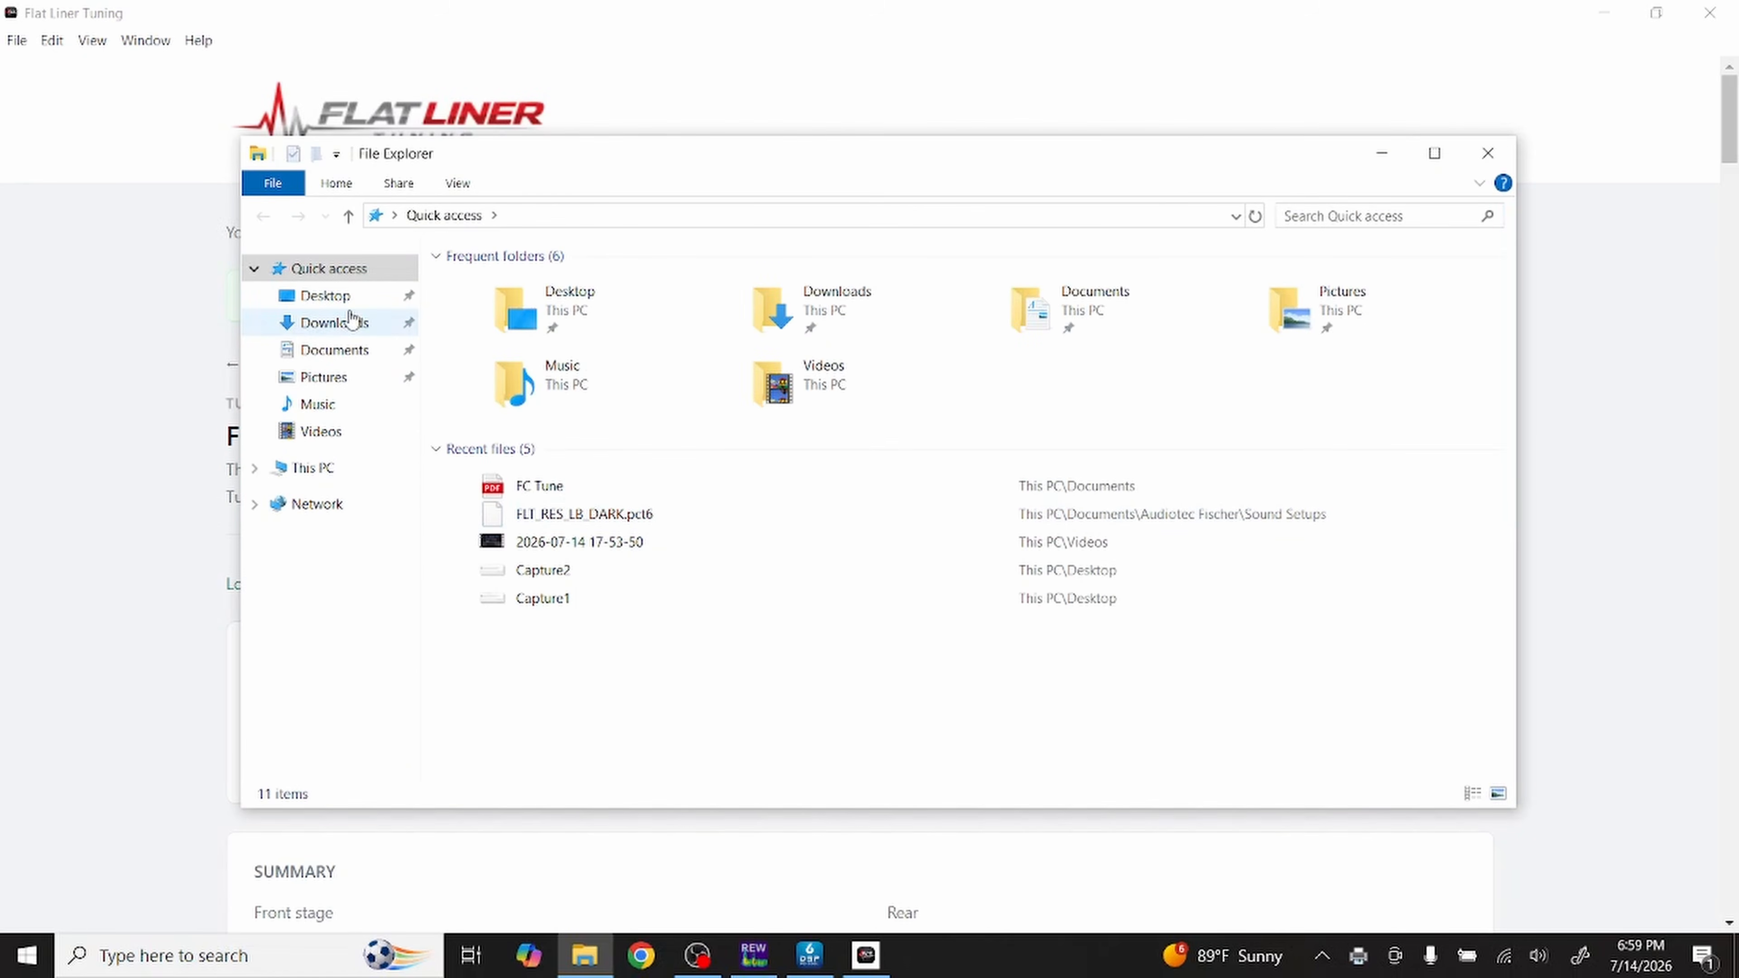
left_click(341, 349)
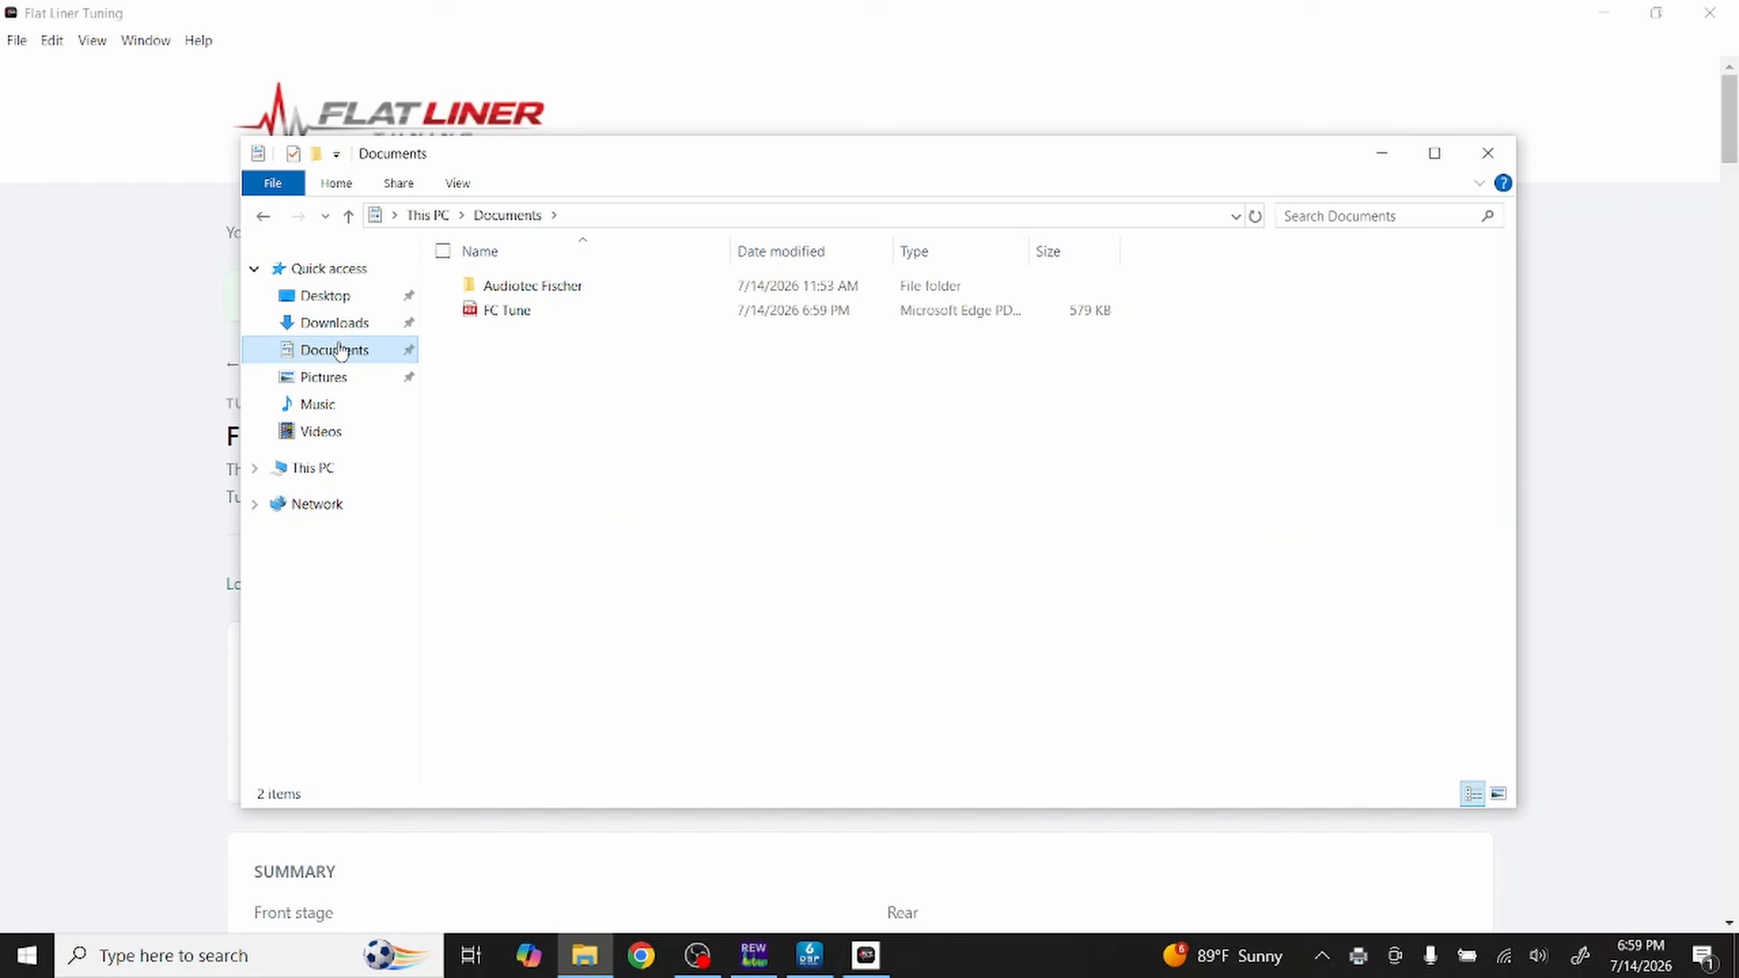
double_click(500, 311)
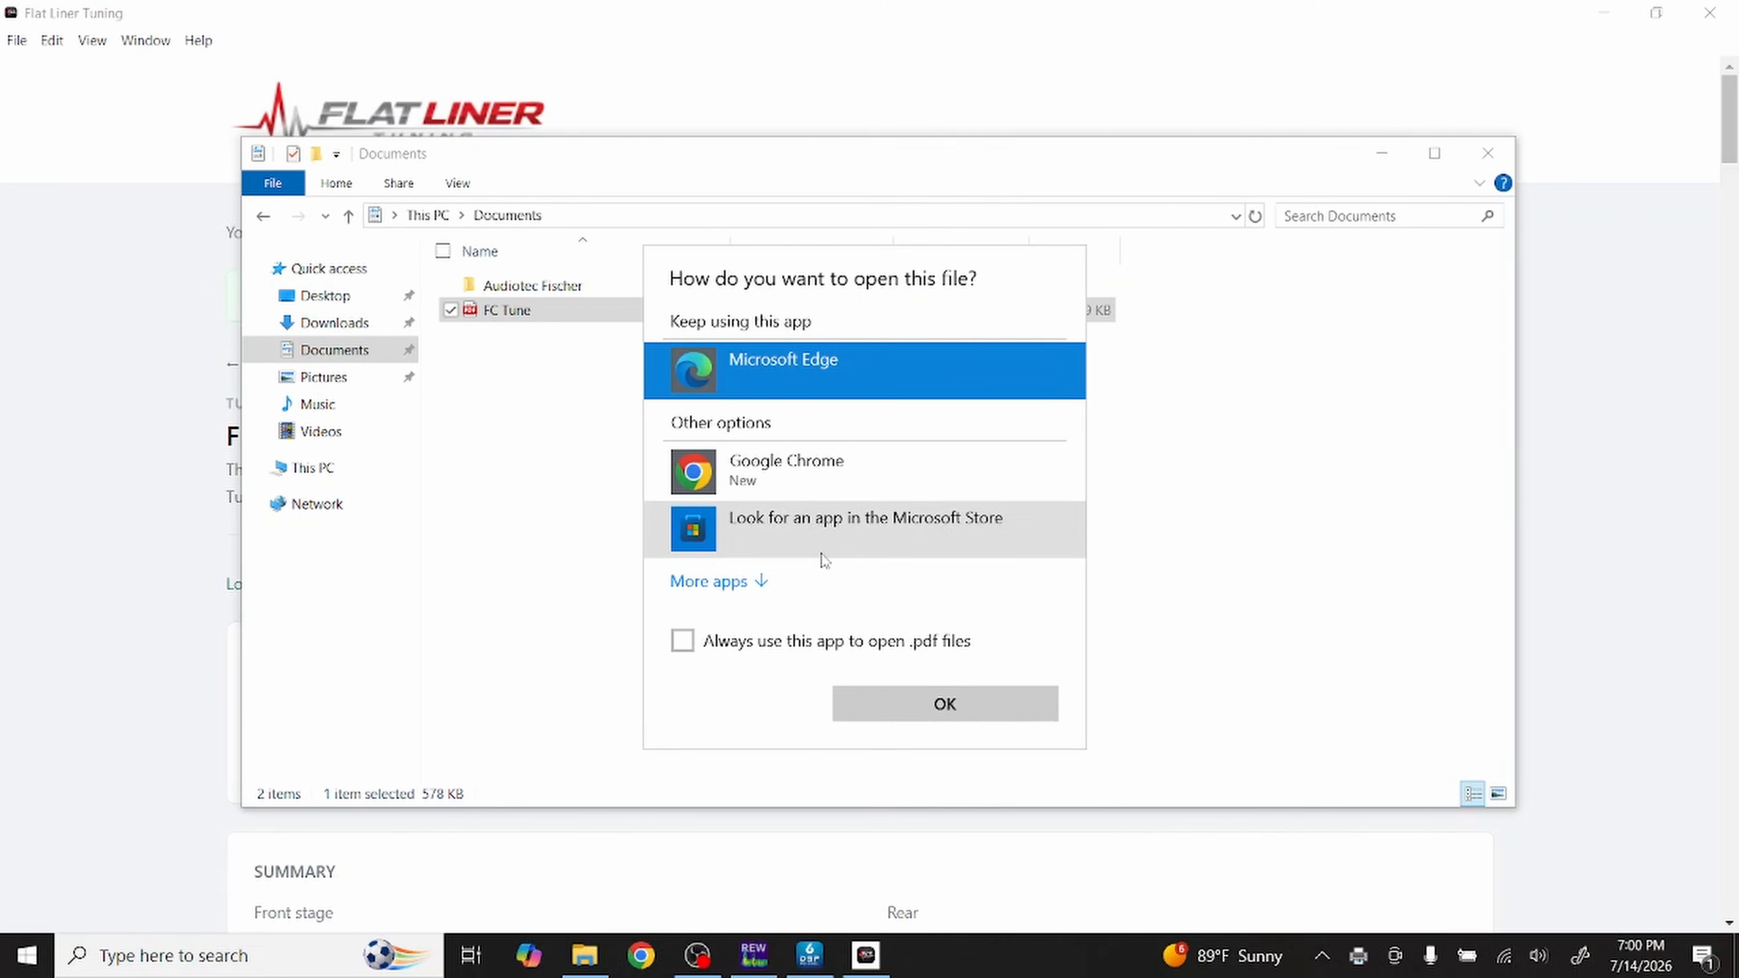
double_click(859, 476)
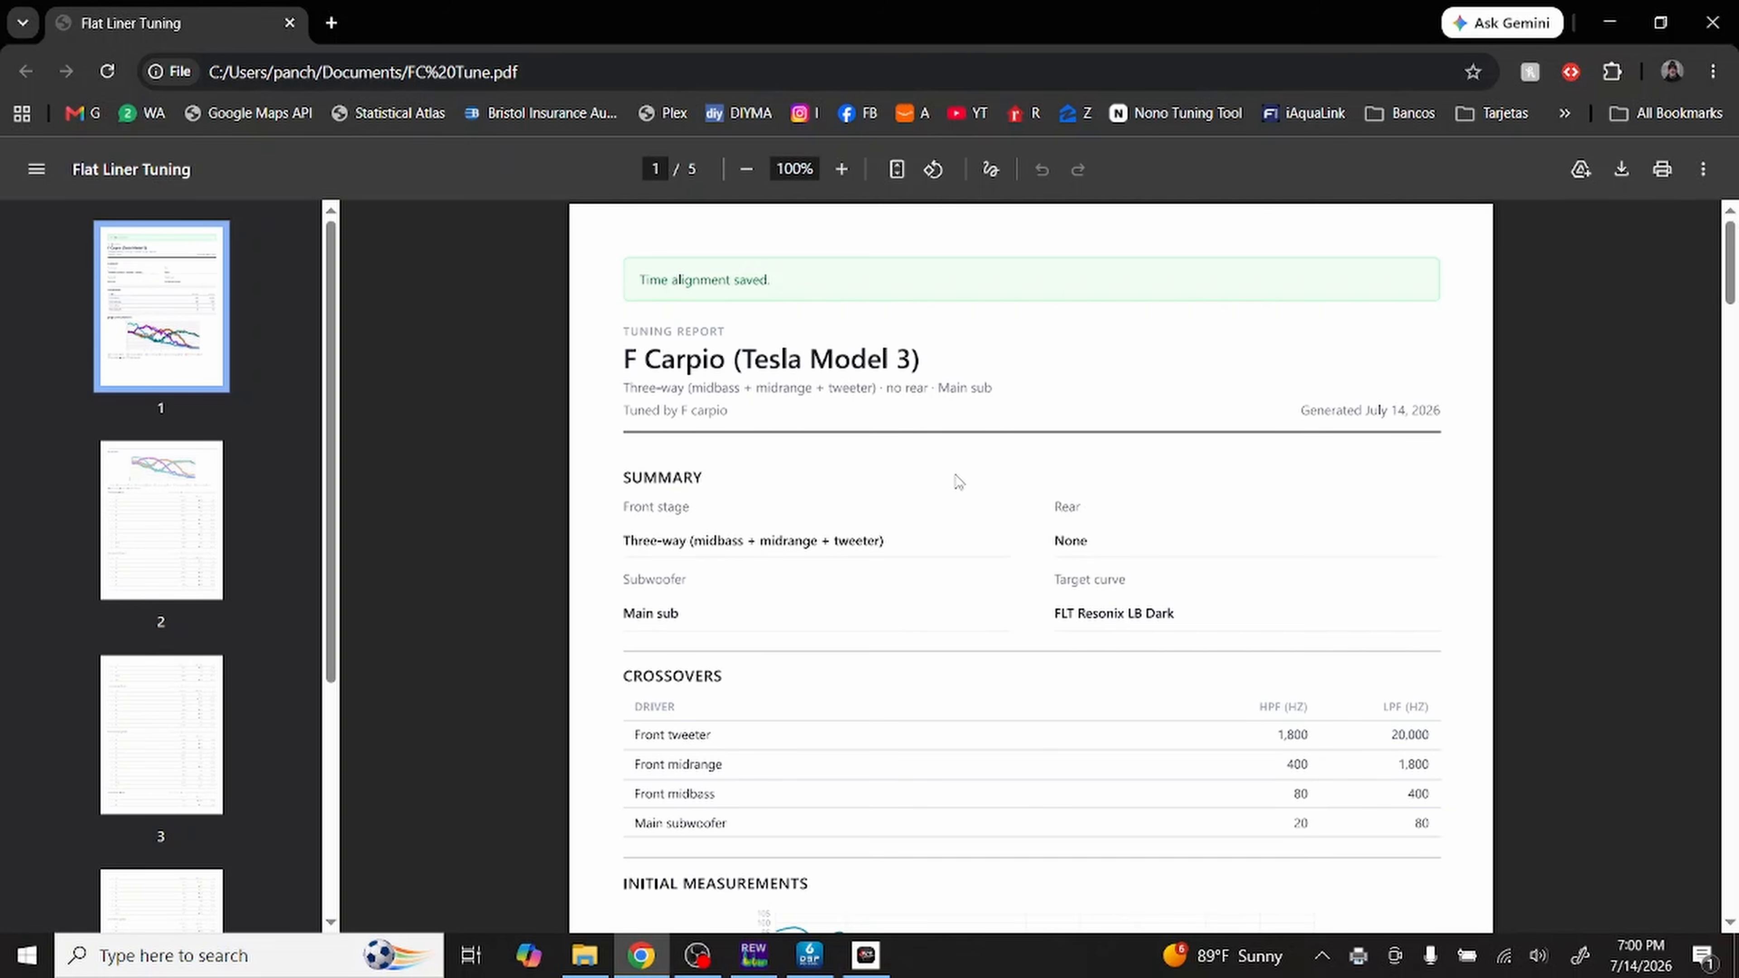
Step: Look through the PDF report's summary, crossovers, measurement graphs, EQ filter tables, time alignment and level trims
scroll(958, 482, "down", 10)
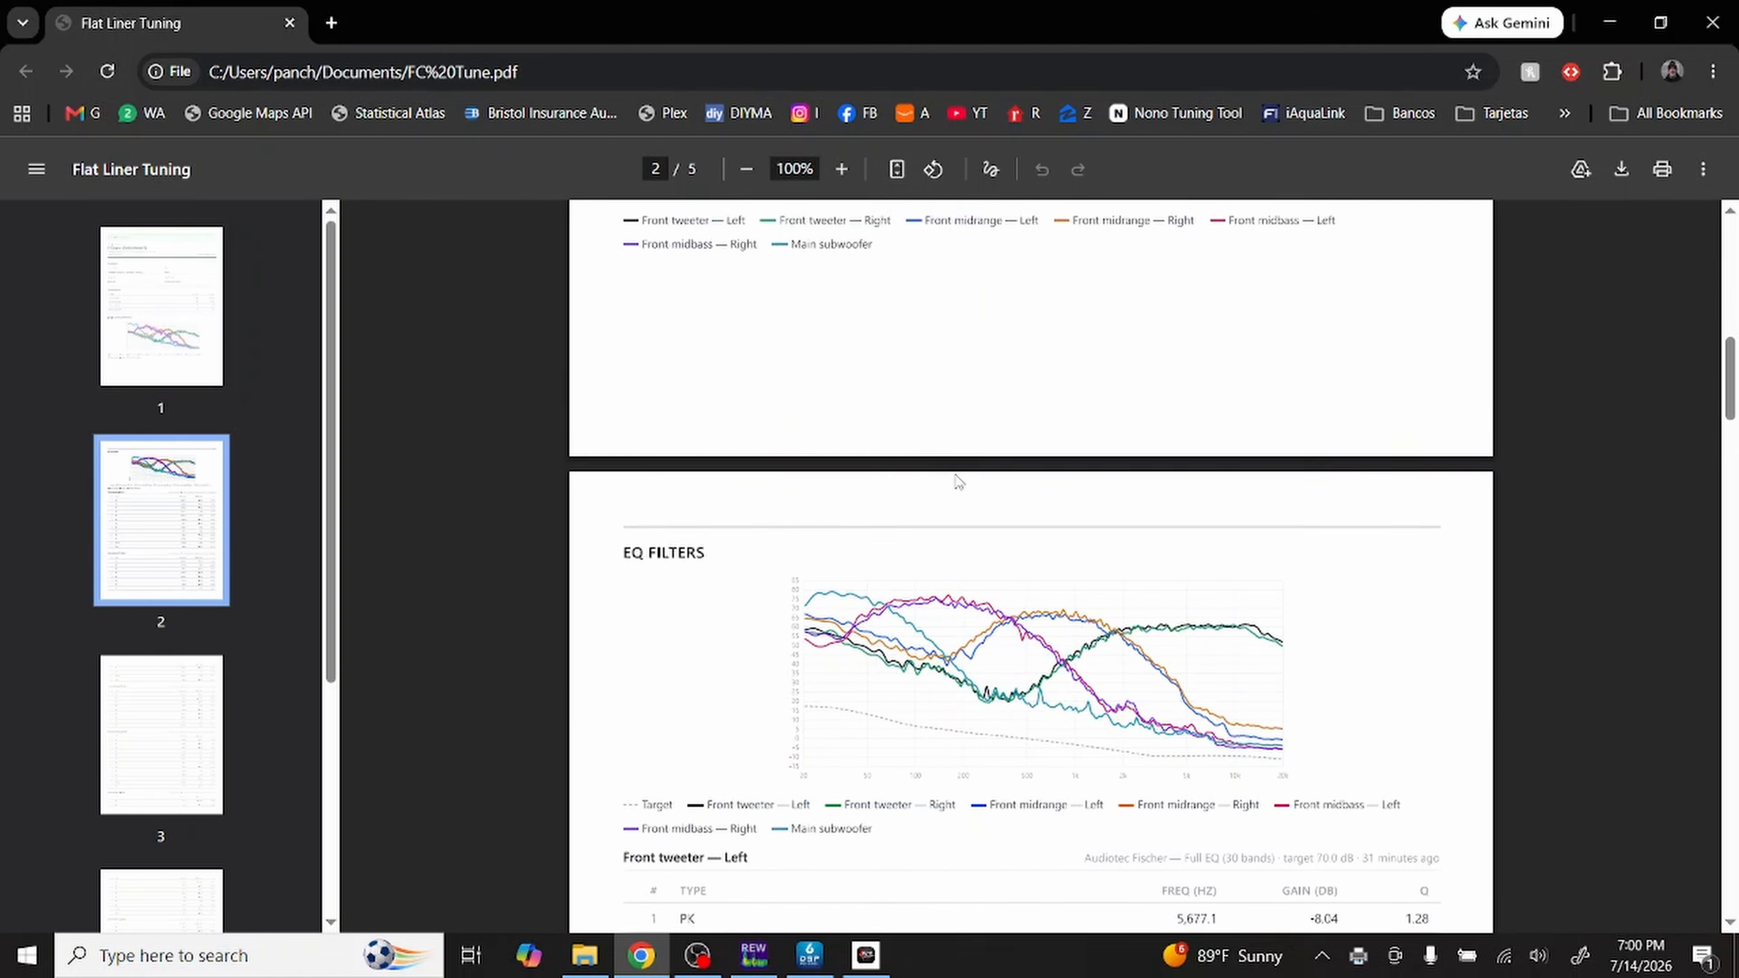
scroll(958, 481, "up", 10)
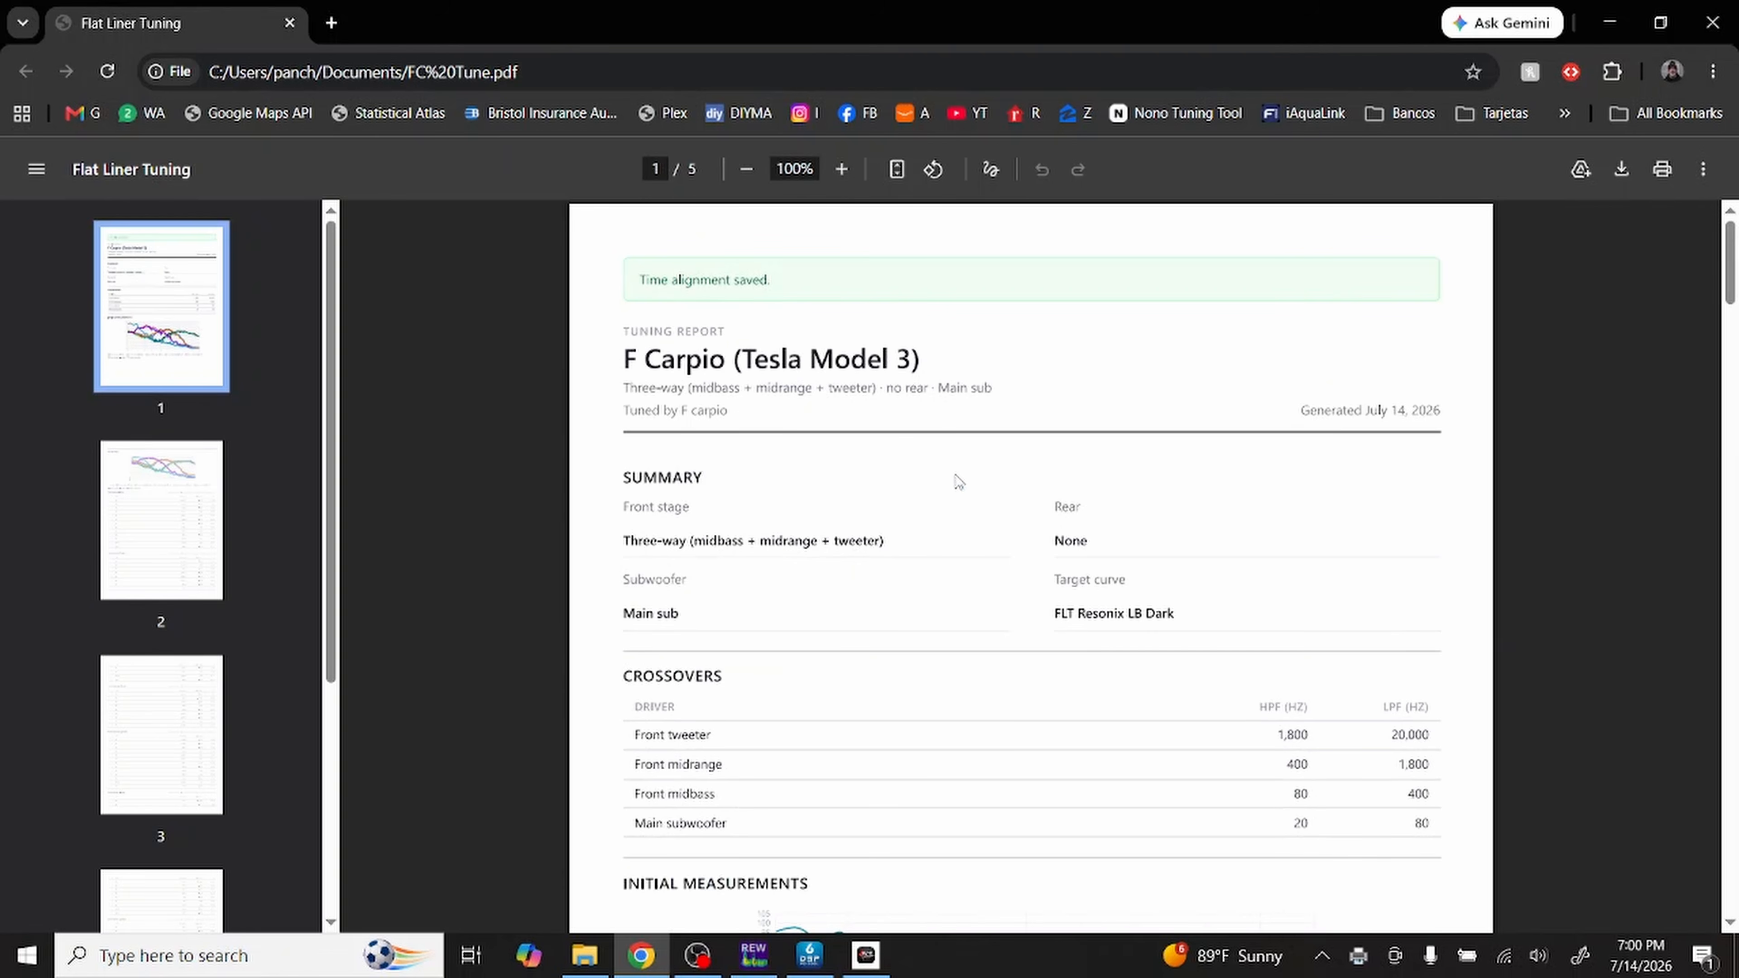
scroll(957, 482, "down", 8)
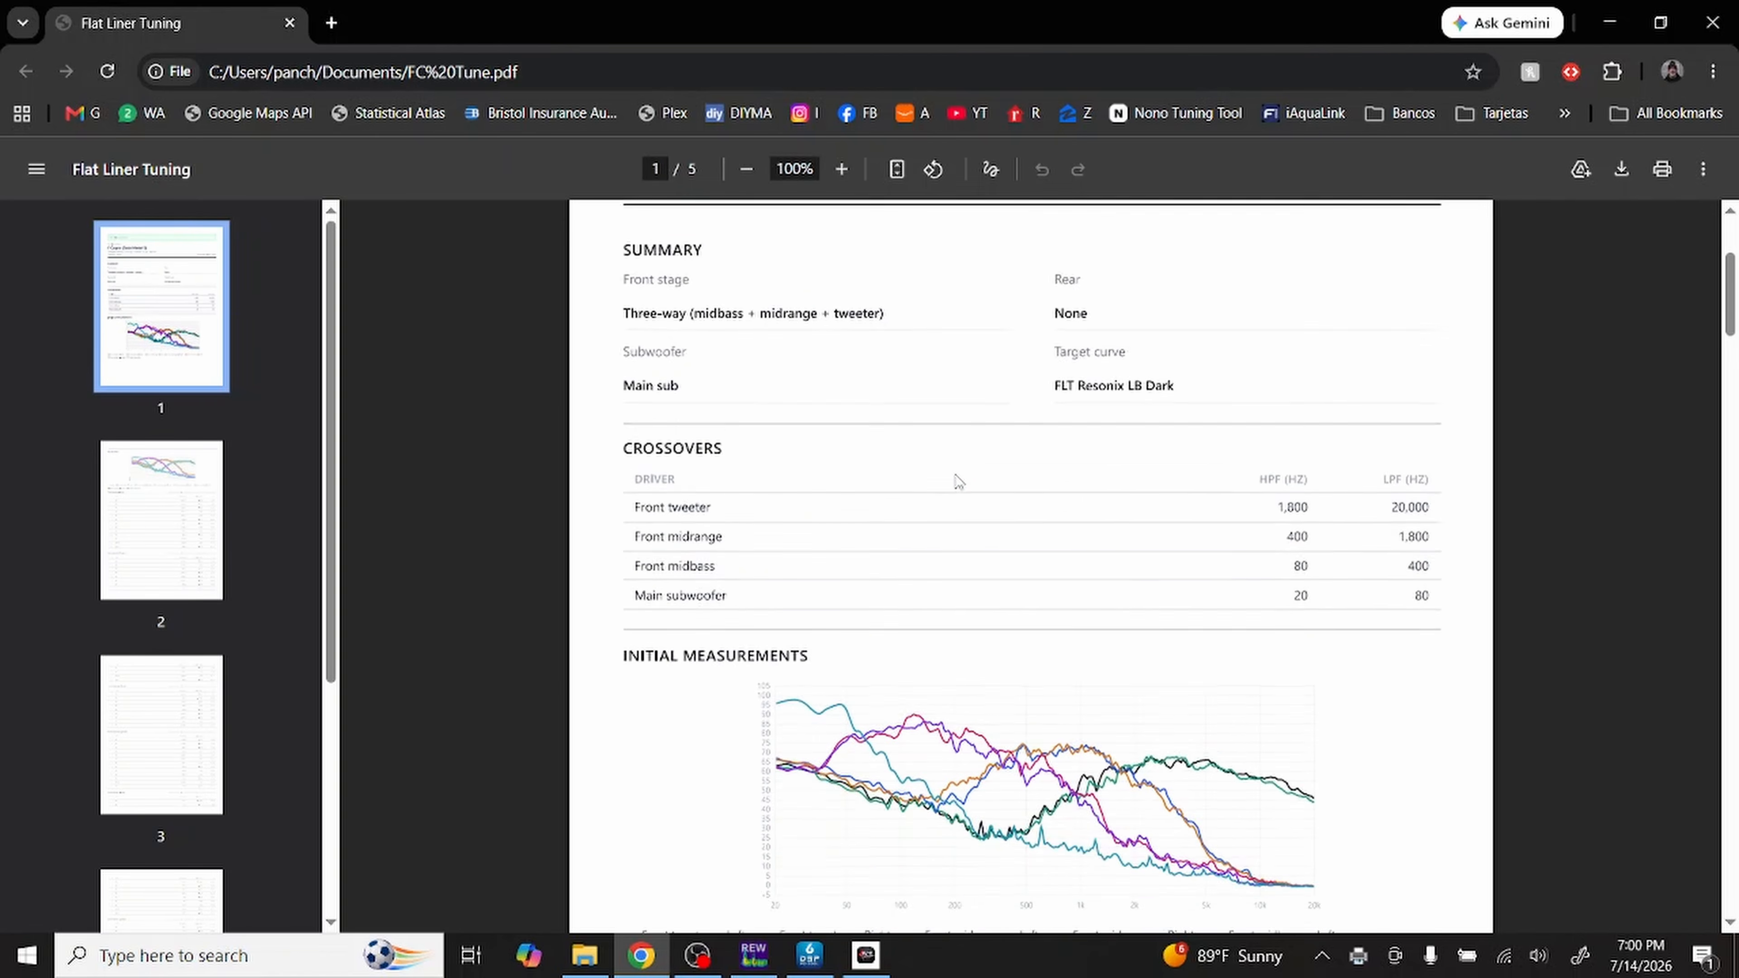
scroll(958, 482, "down", 6)
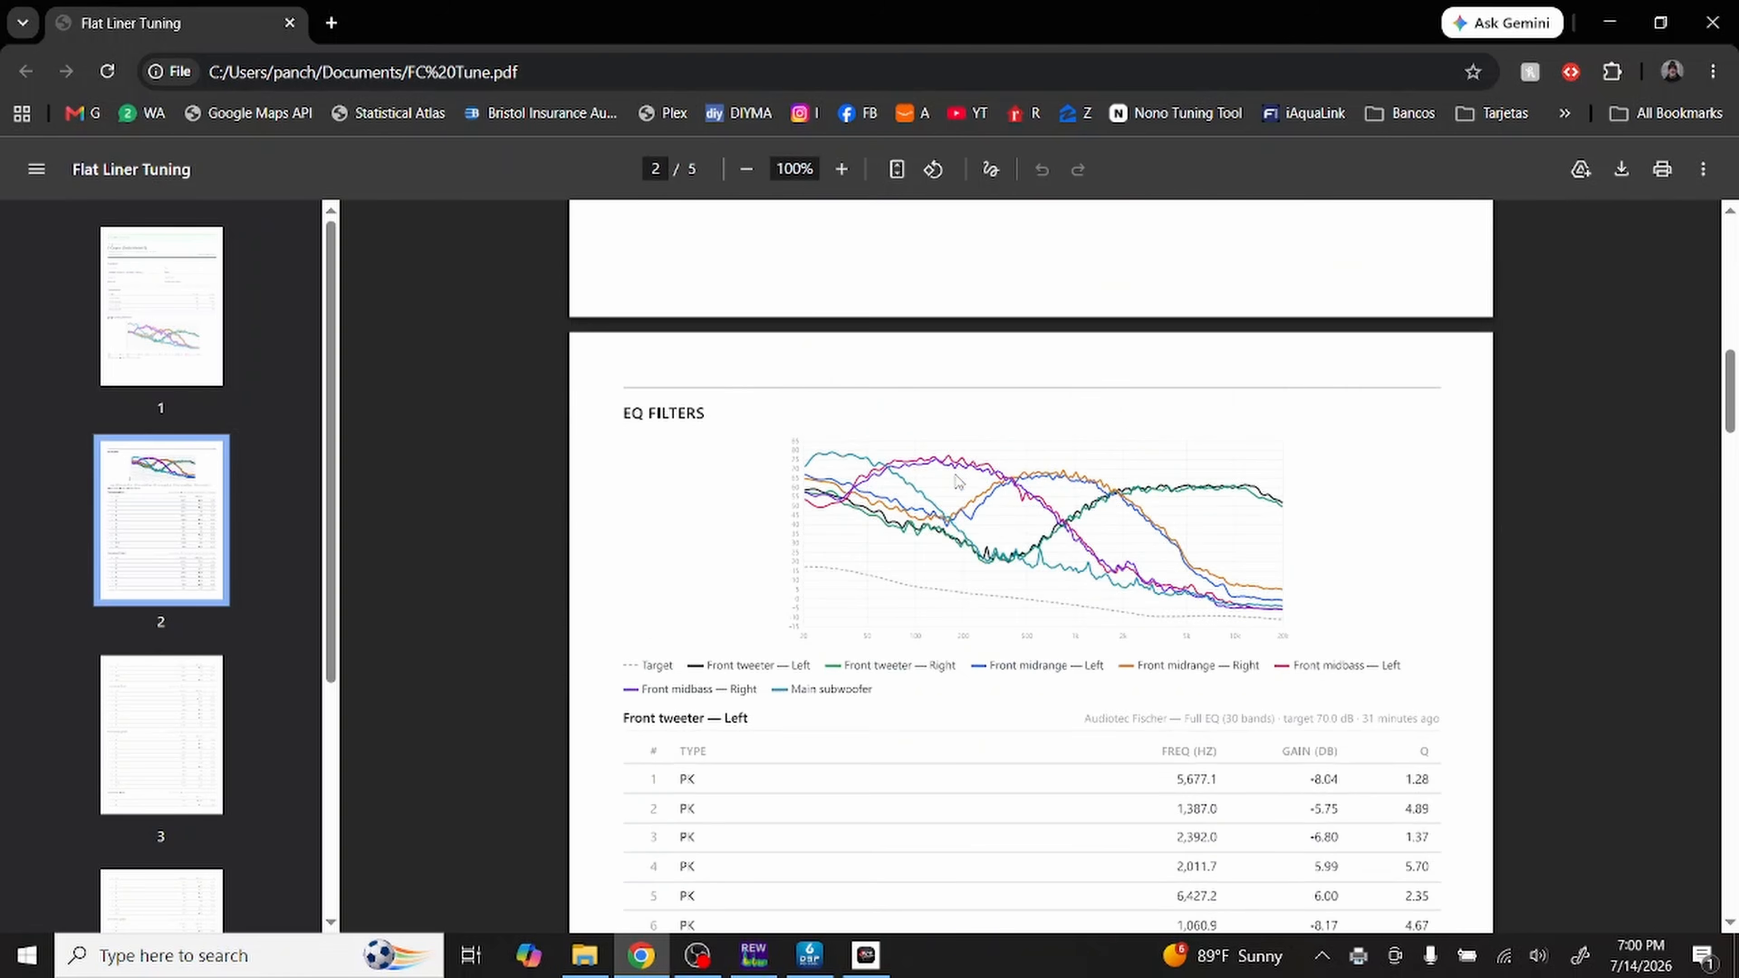
scroll(958, 482, "down", 10)
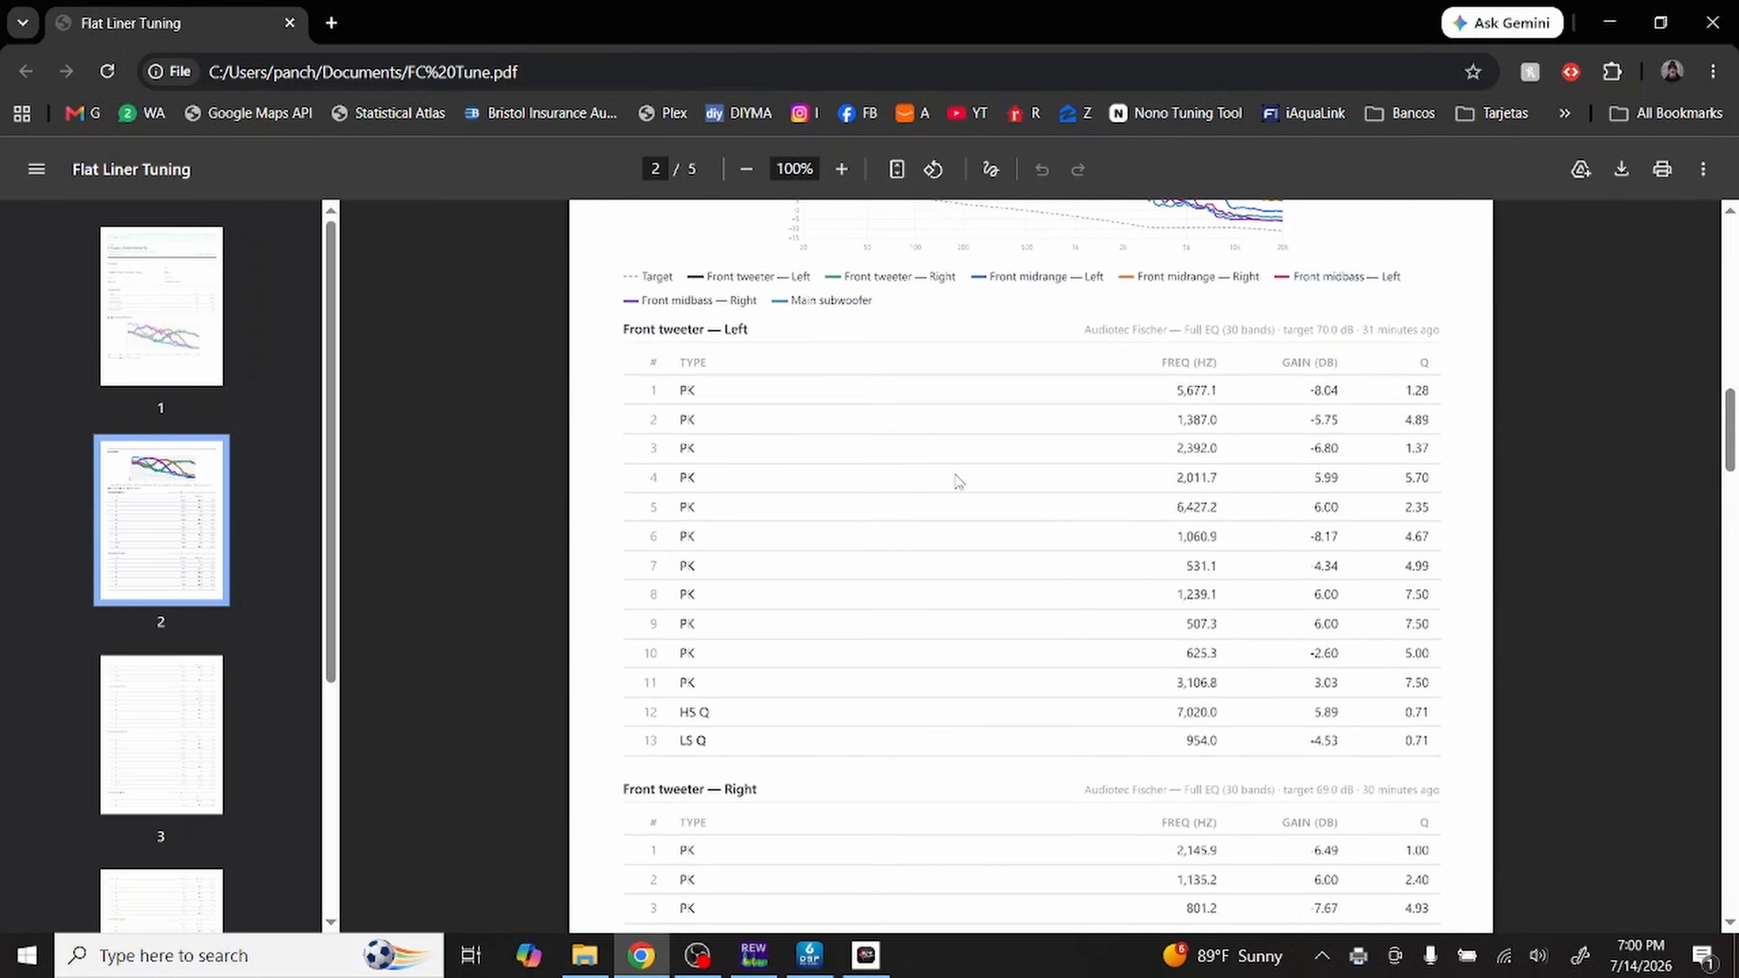
scroll(958, 481, "down", 10)
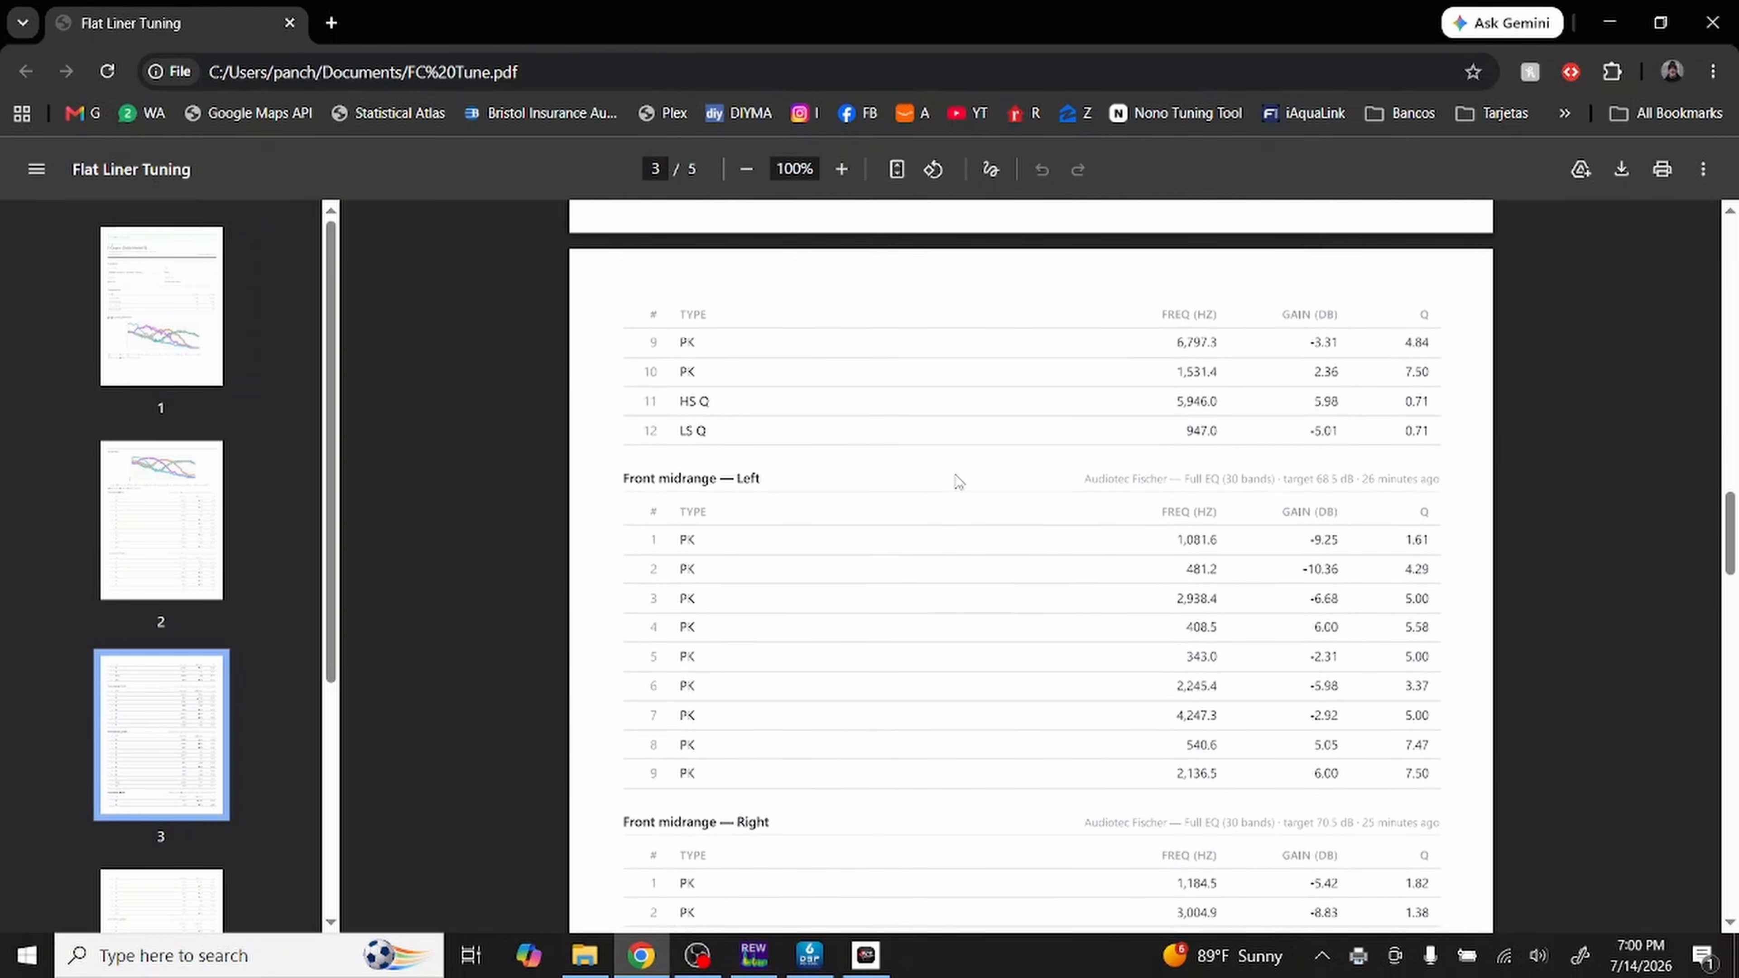
scroll(958, 482, "down", 10)
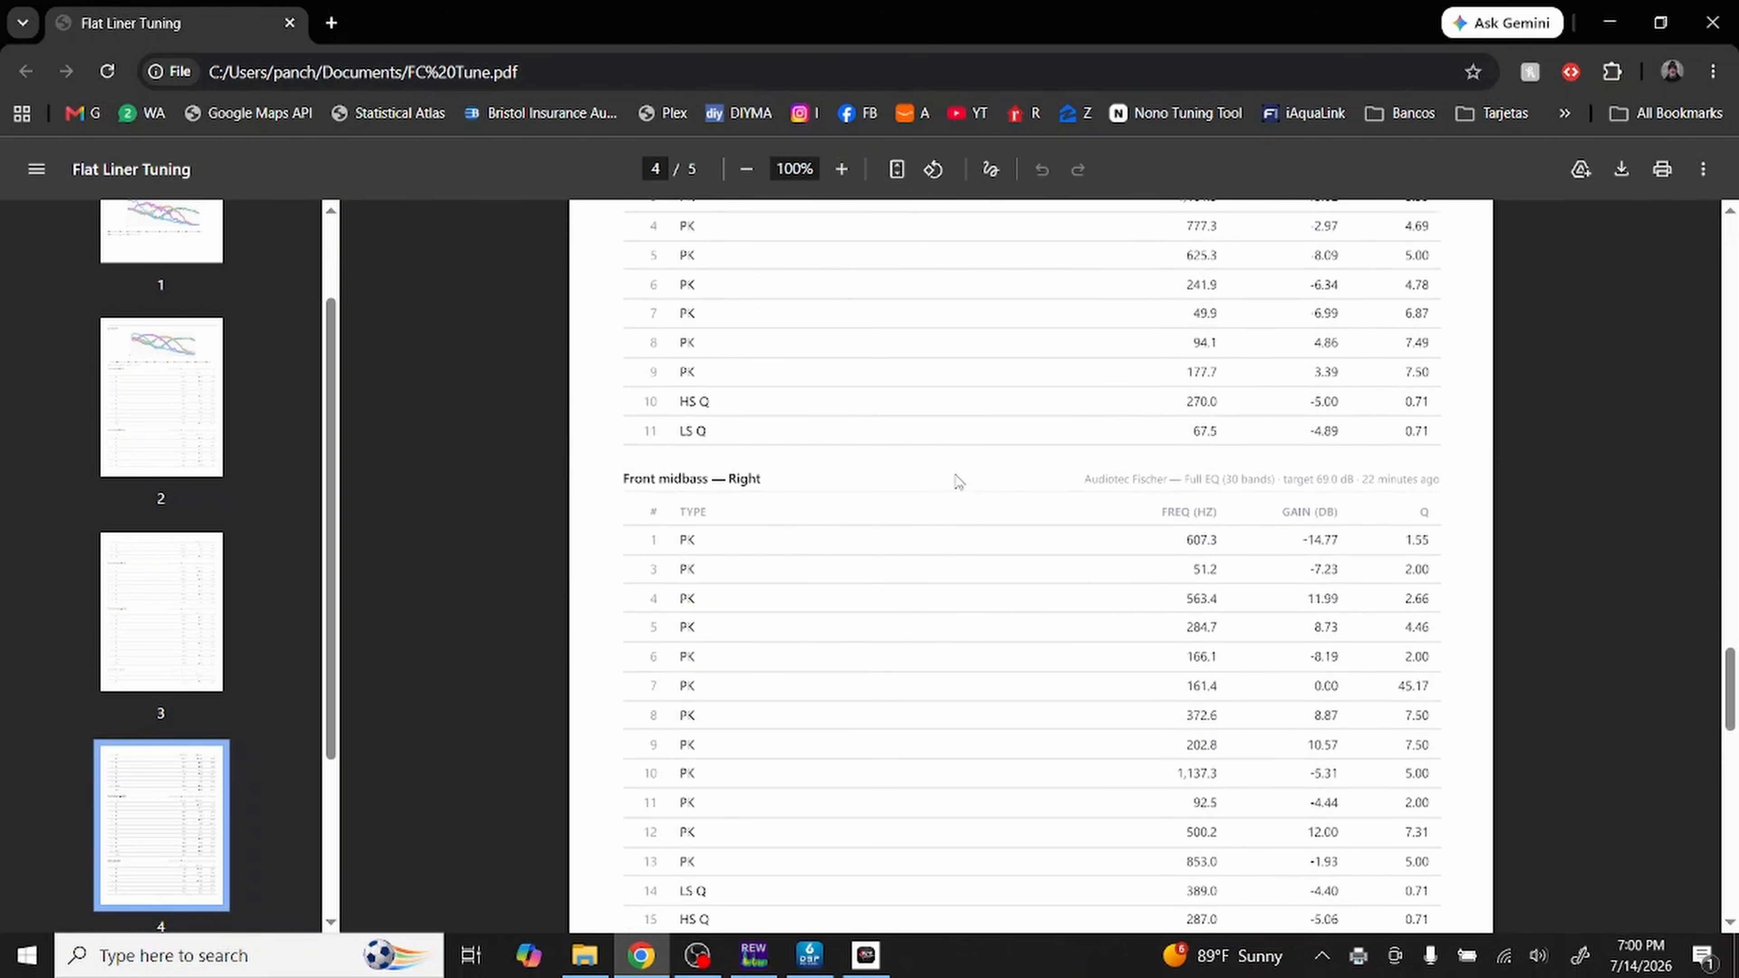
scroll(957, 481, "down", 8)
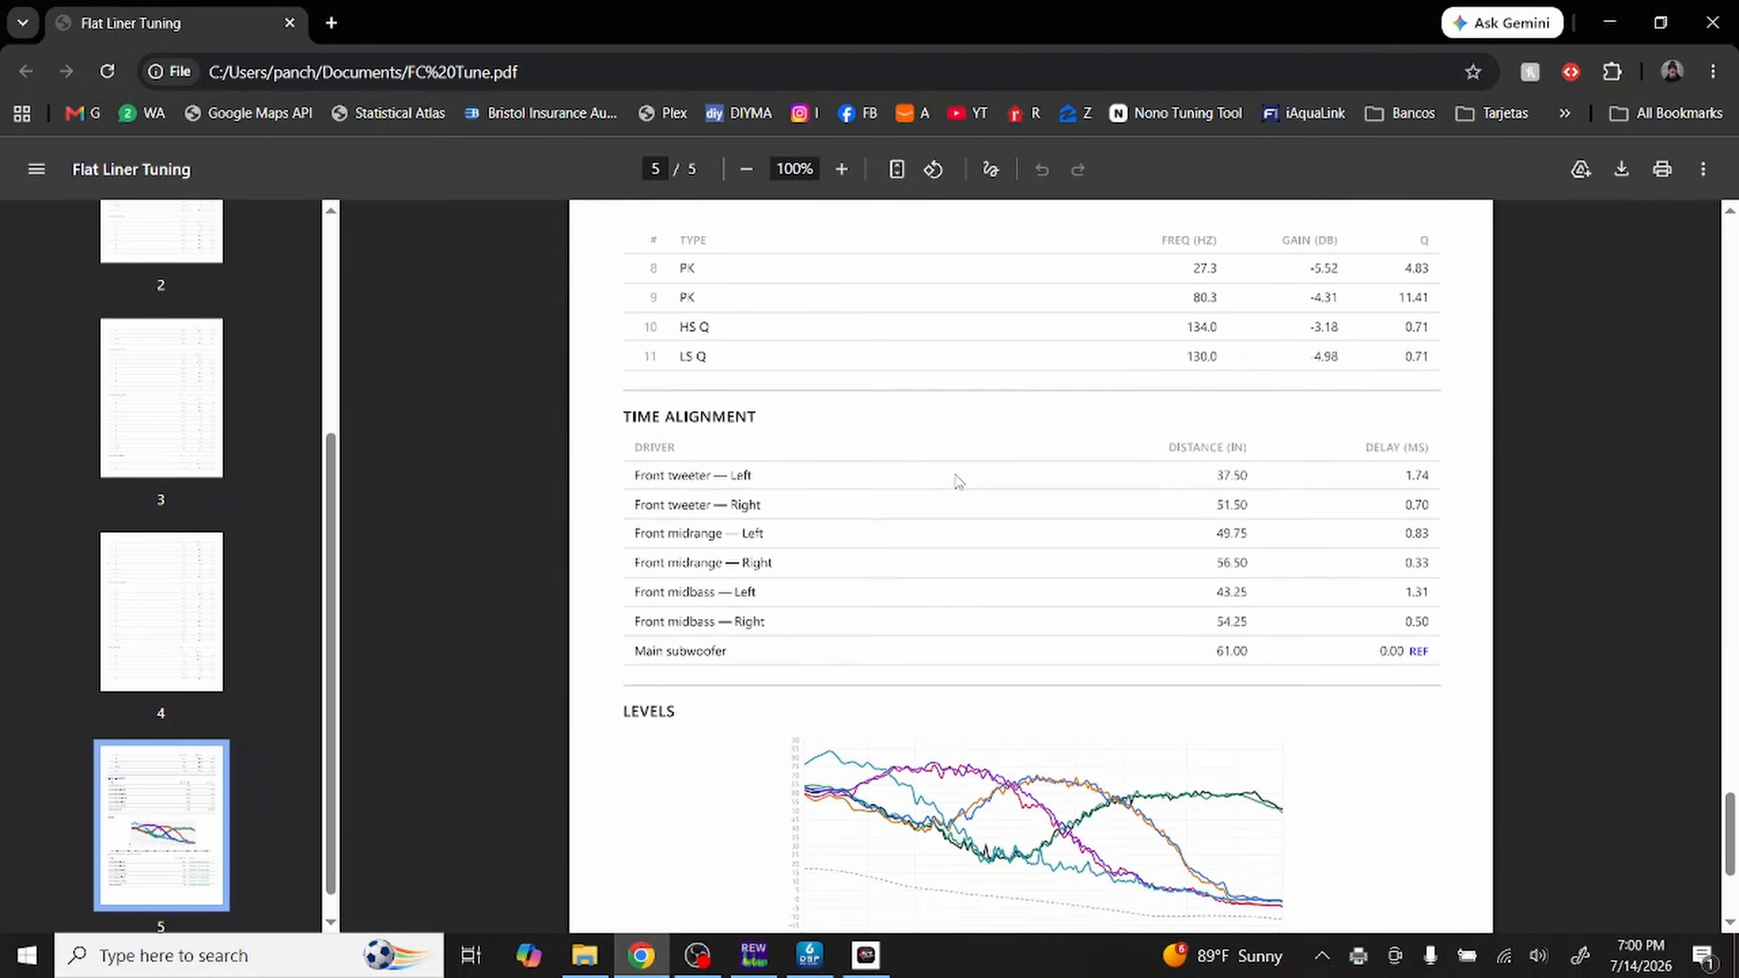
scroll(958, 481, "down", 3)
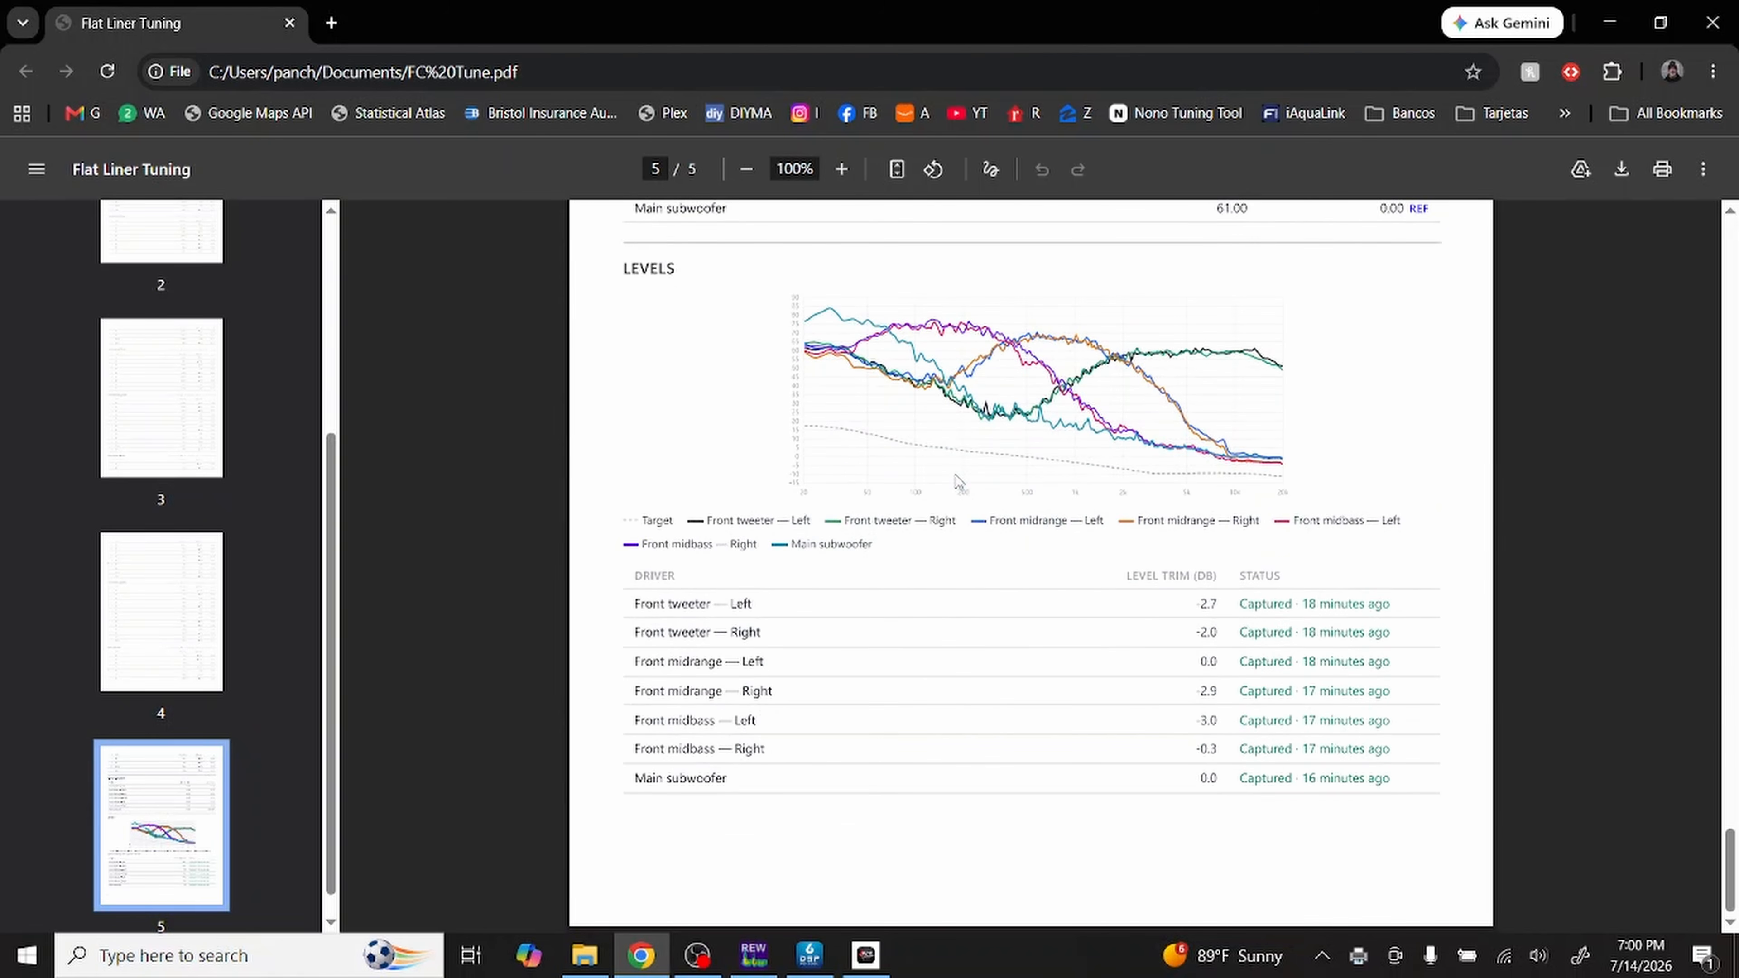